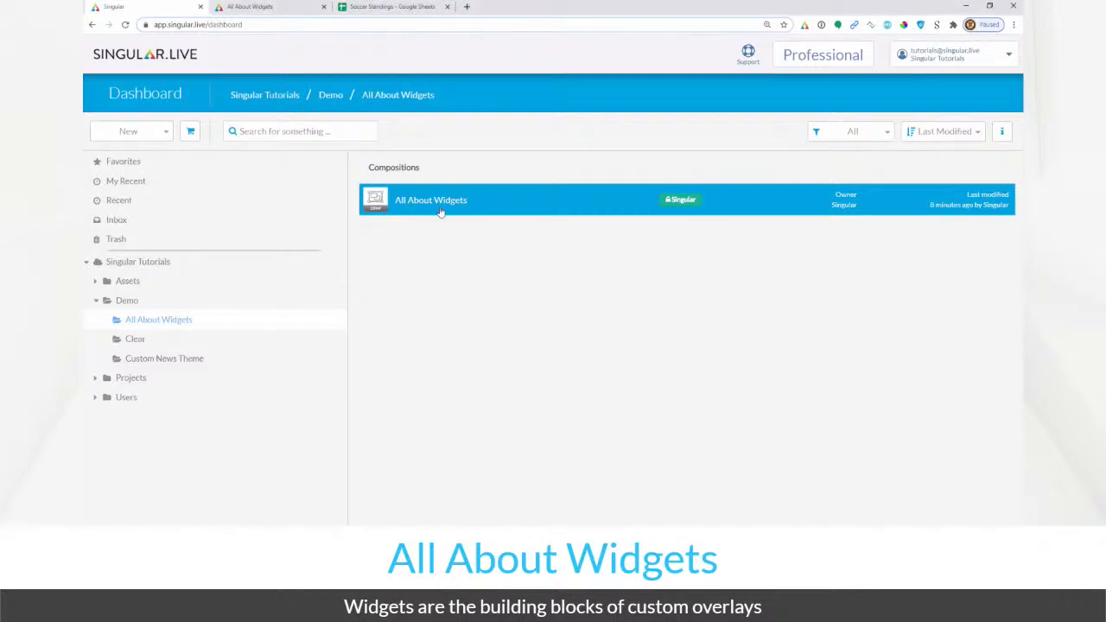
# Open the All About Widgets composition, take over its editing session, and close the duplicate editor
pyautogui.click(376, 206)
pyautogui.click(510, 315)
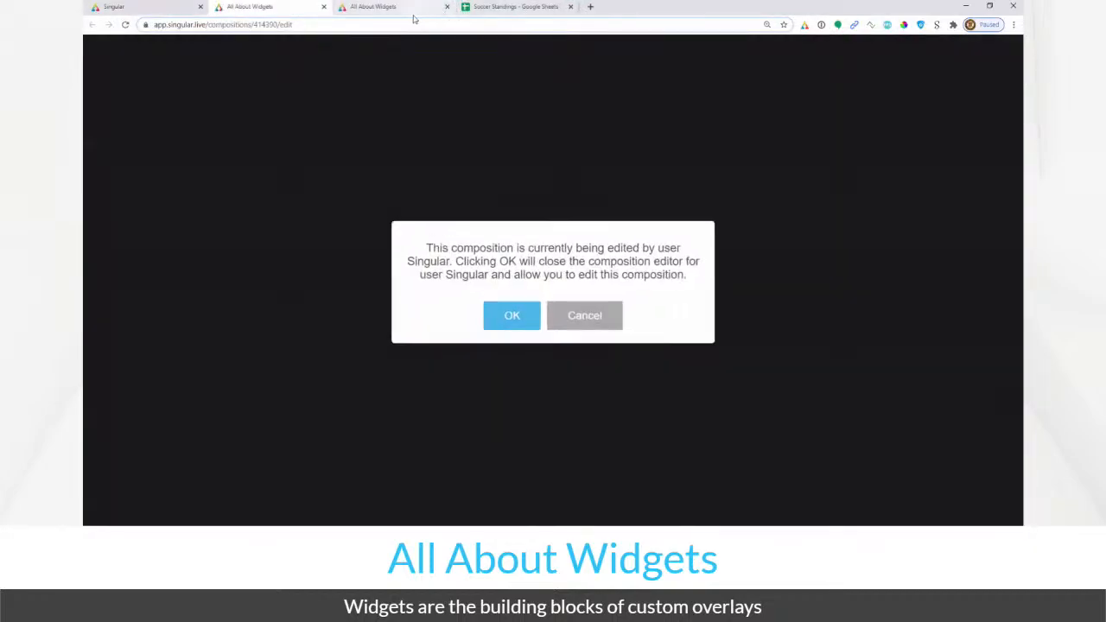
pyautogui.click(511, 317)
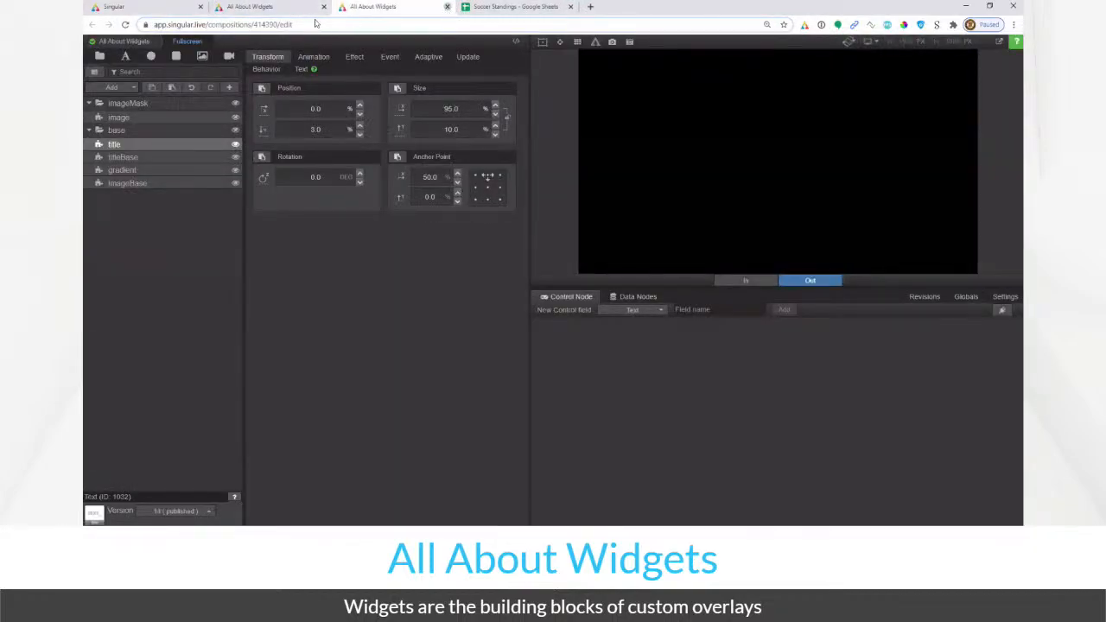
pyautogui.click(446, 6)
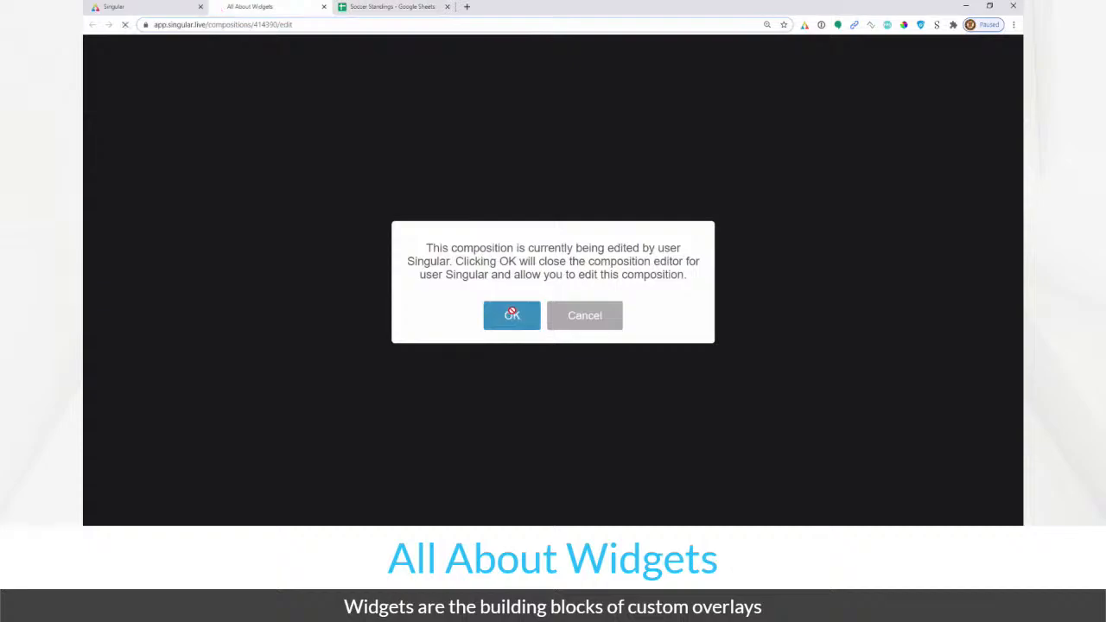
pyautogui.click(511, 314)
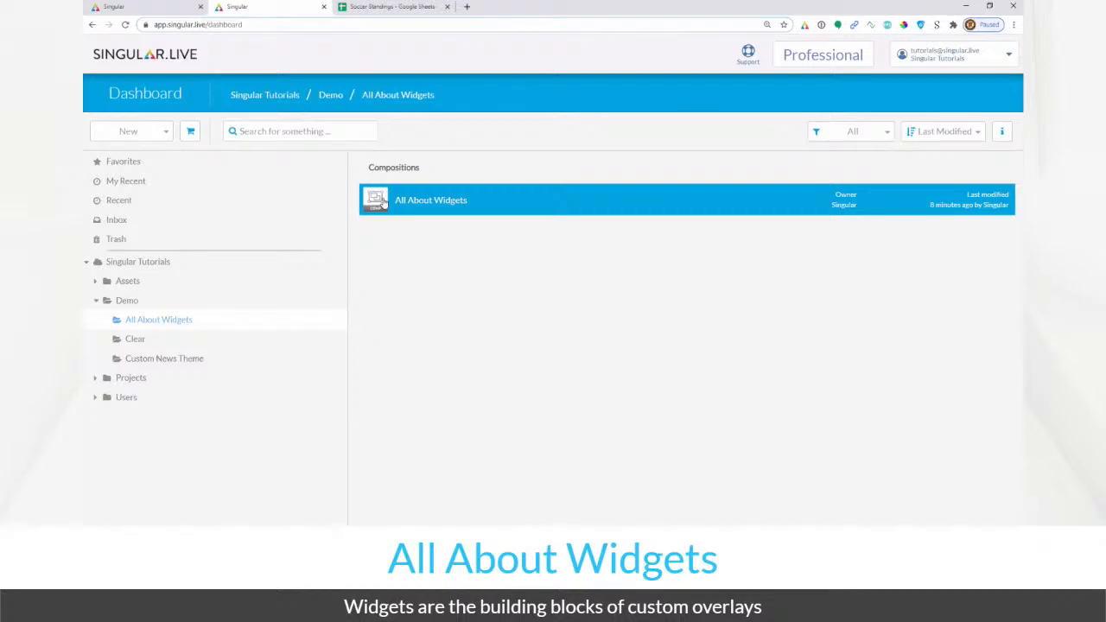
# Reopen the All About Widgets composition for editing from the dashboard and enlarge its preview area
pyautogui.doubleClick(384, 200)
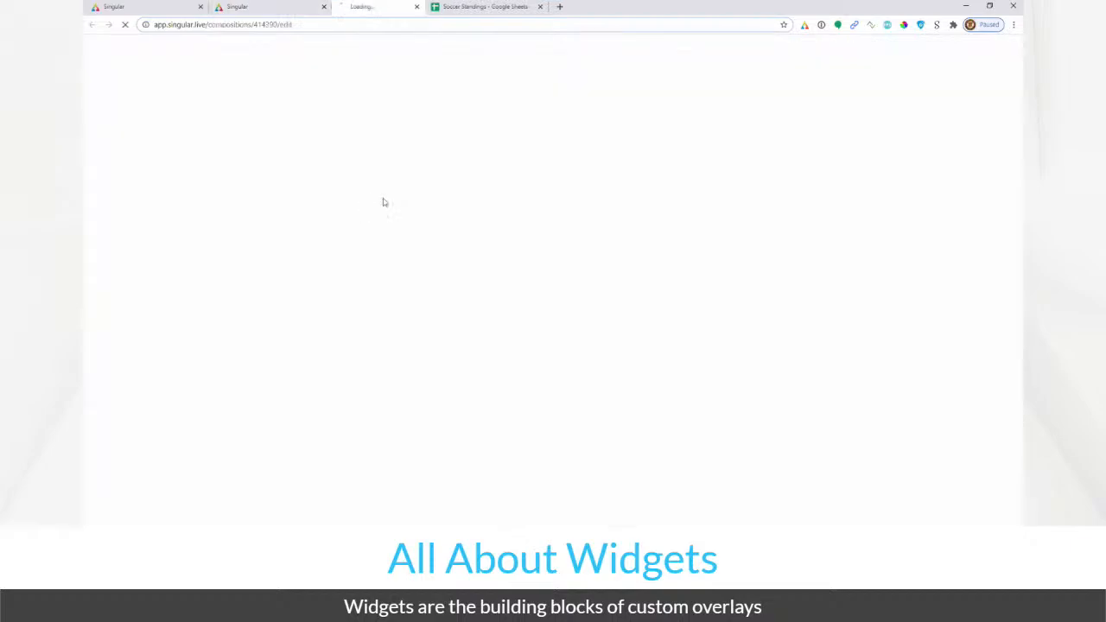
pyautogui.click(295, 12)
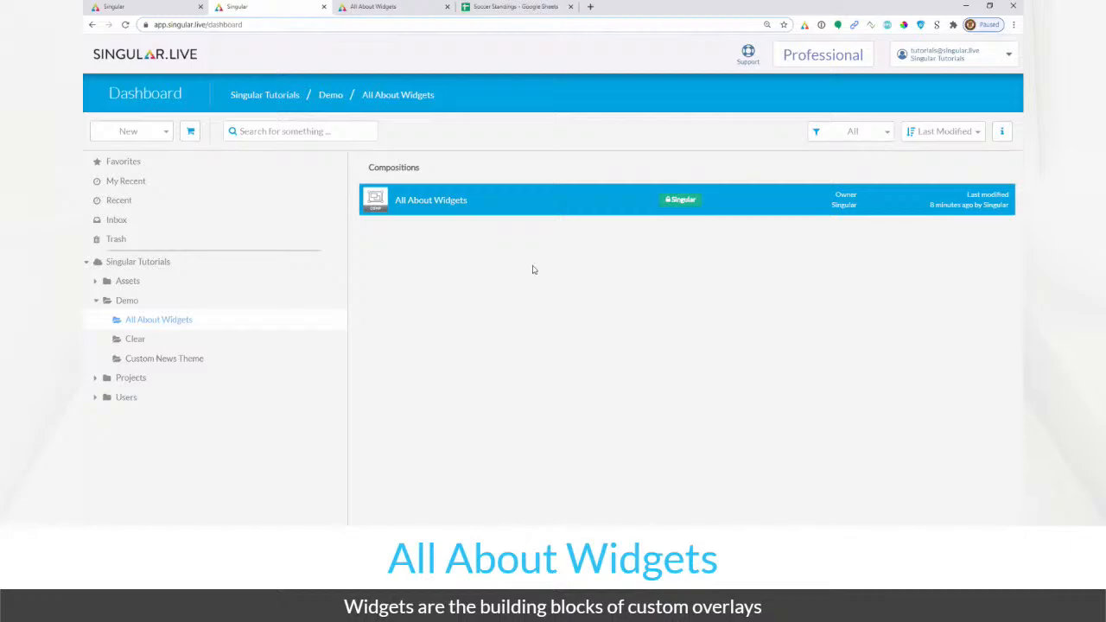
pyautogui.click(406, 8)
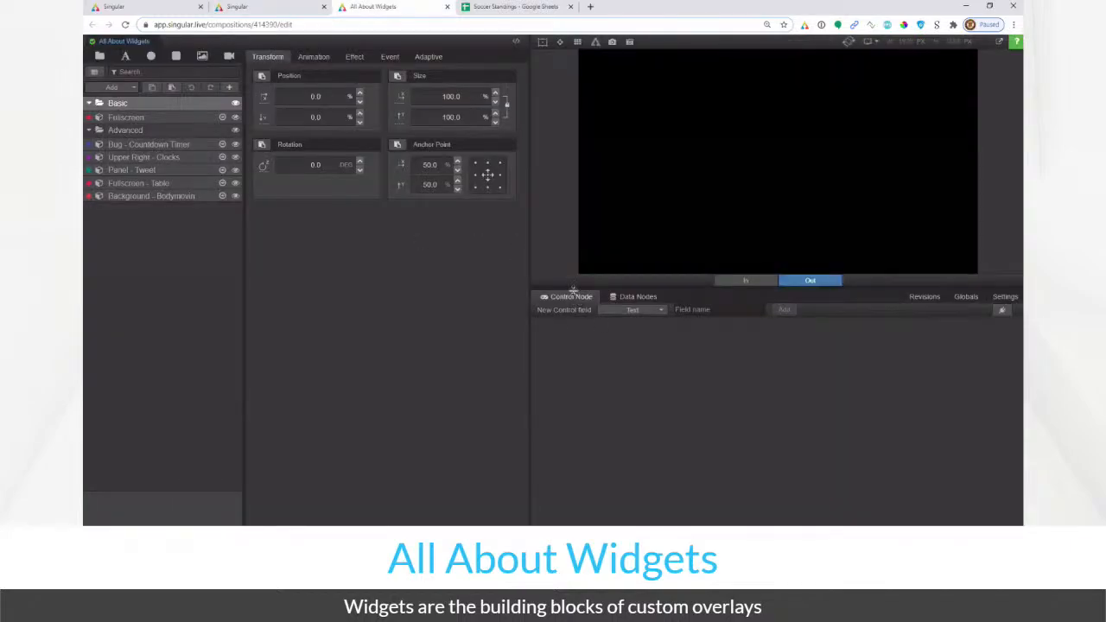
pyautogui.moveTo(571, 291); pyautogui.dragTo(570, 333)
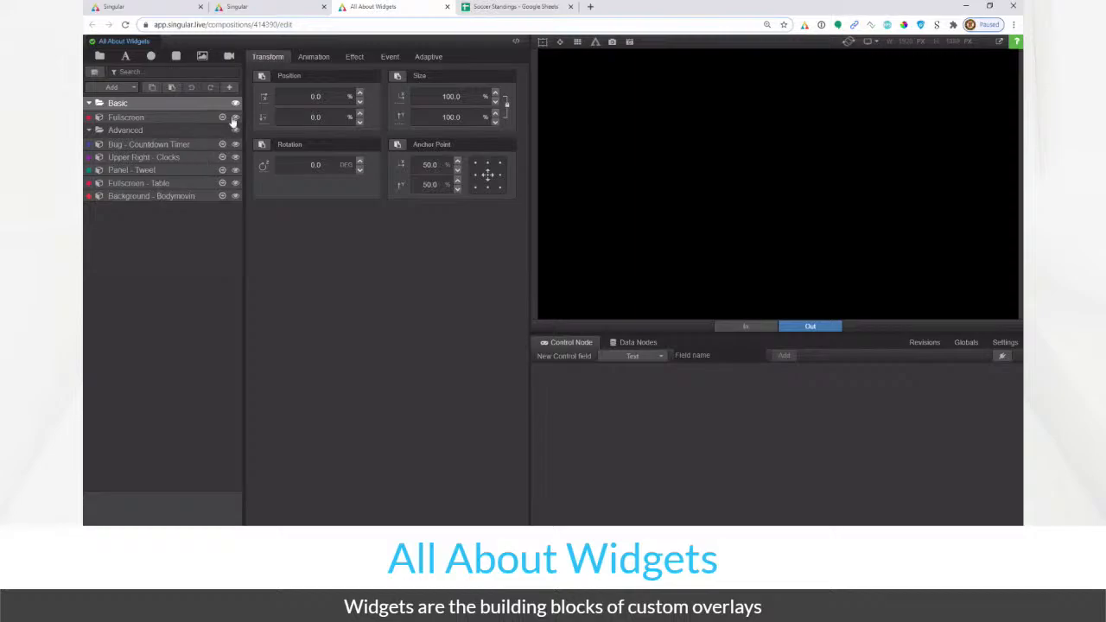
# Add a Text widget to the Basic group and delete it again
pyautogui.click(125, 57)
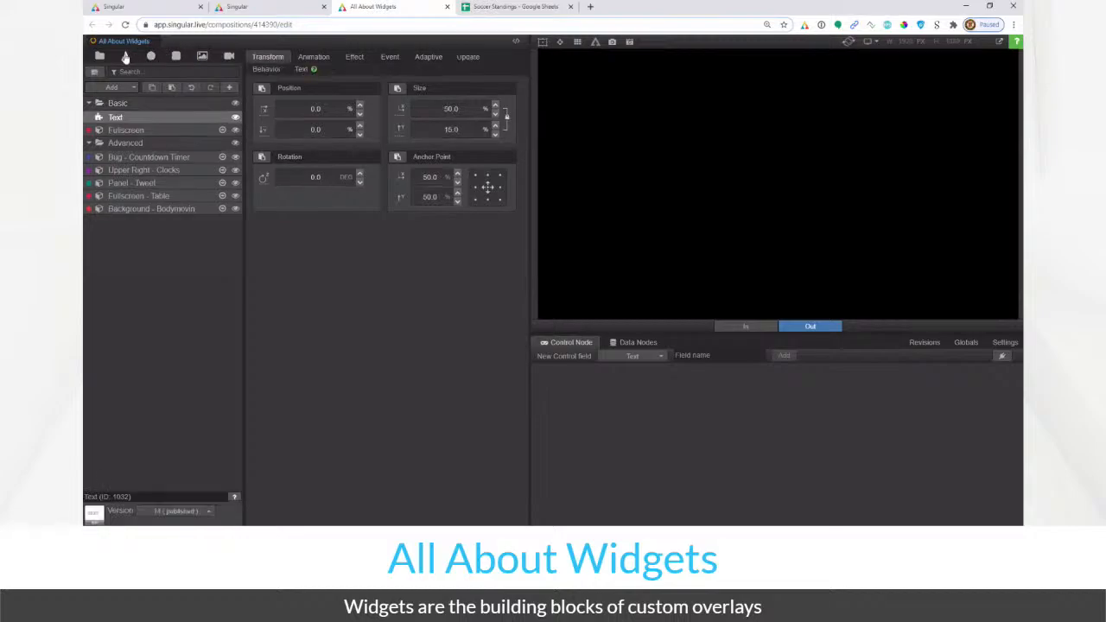
pyautogui.rightClick(149, 119)
pyautogui.click(177, 171)
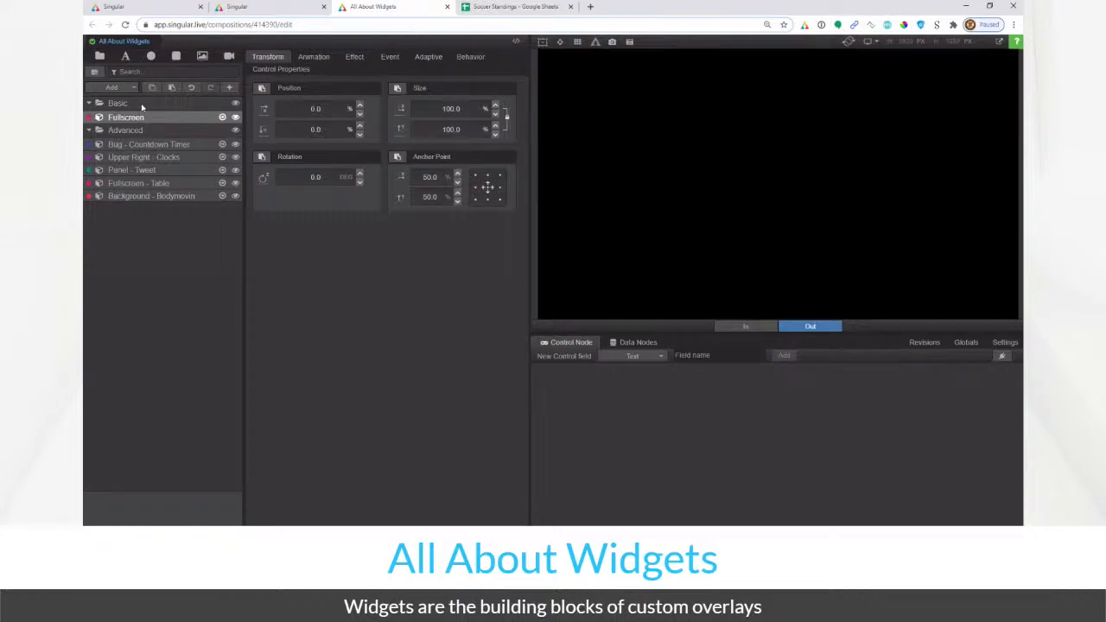
# Open the widget library, browse all the available widgets and search for TEXT
pyautogui.click(132, 88)
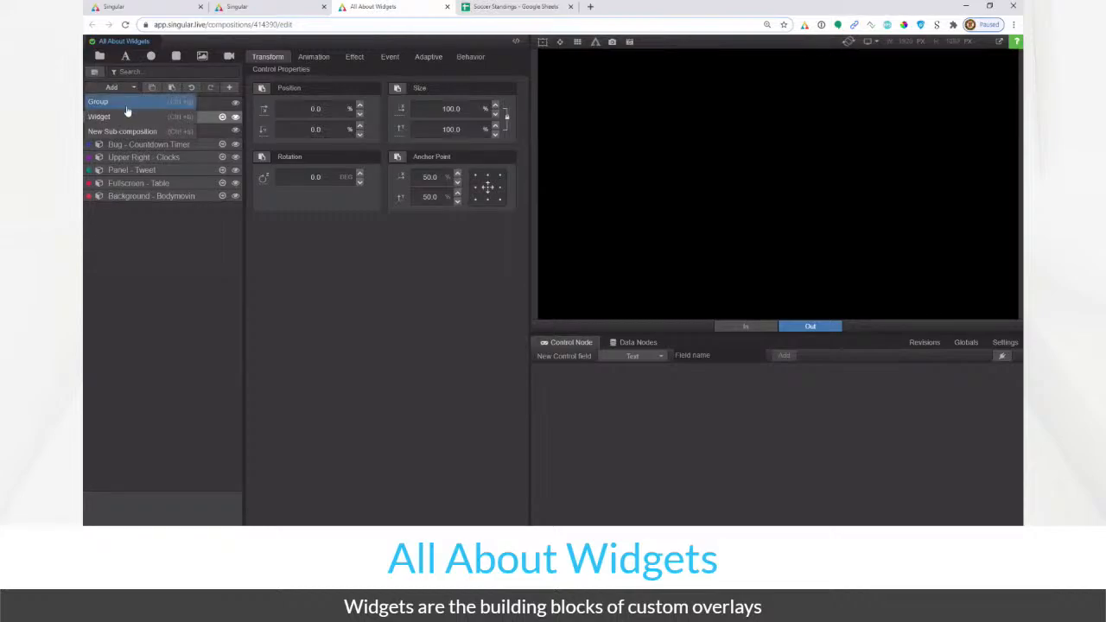
pyautogui.click(126, 116)
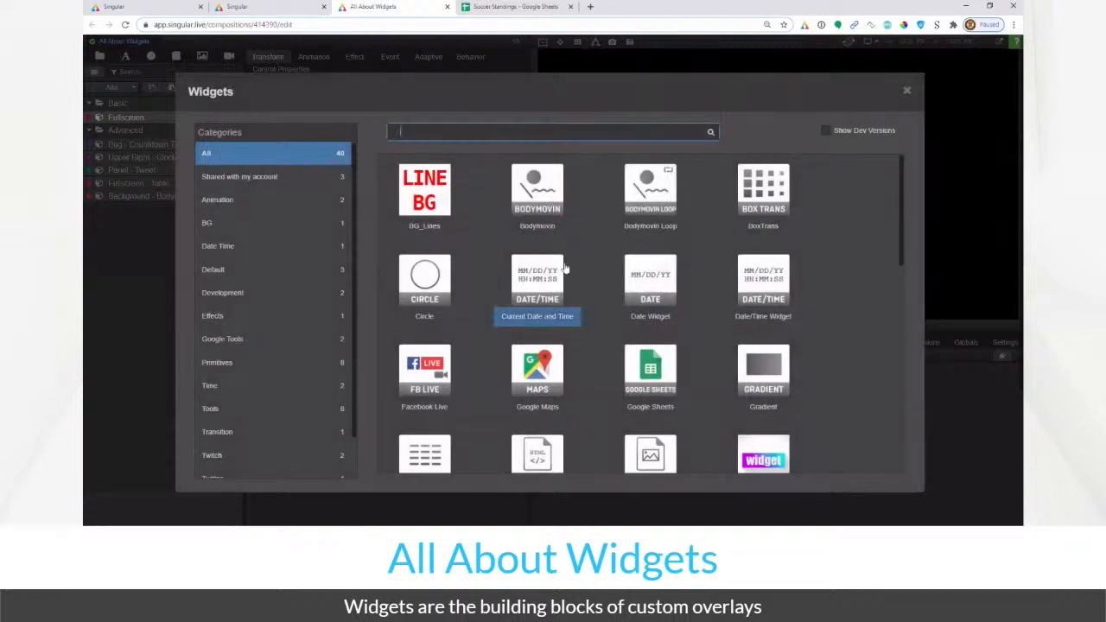
pyautogui.scroll(-3, 595, 296)
pyautogui.scroll(-1, 595, 295)
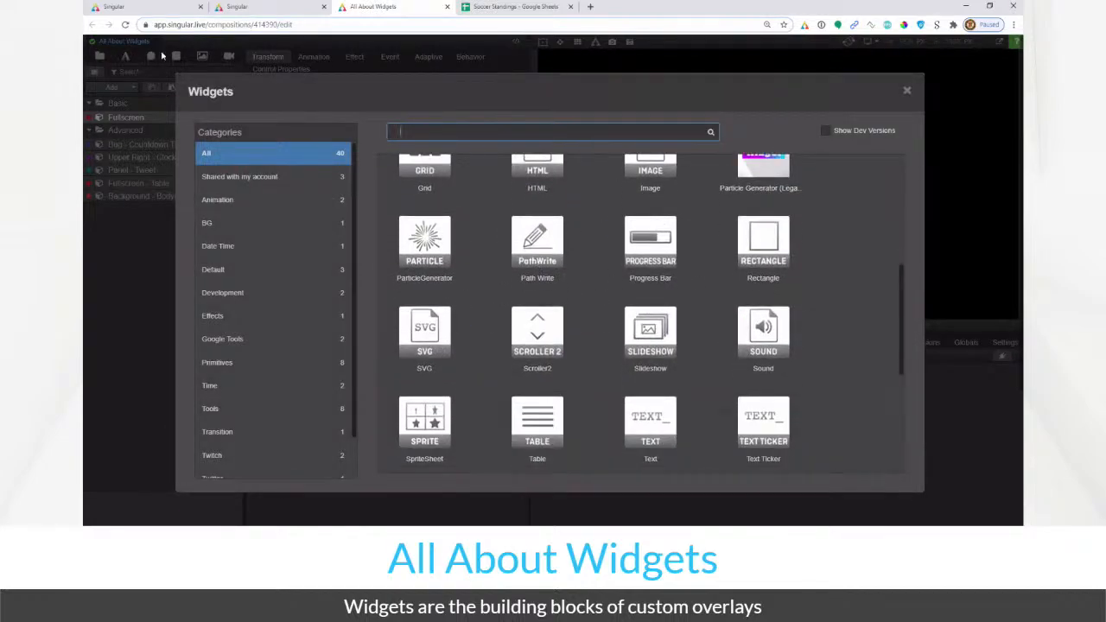
pyautogui.click(421, 131)
pyautogui.write('TEXT')
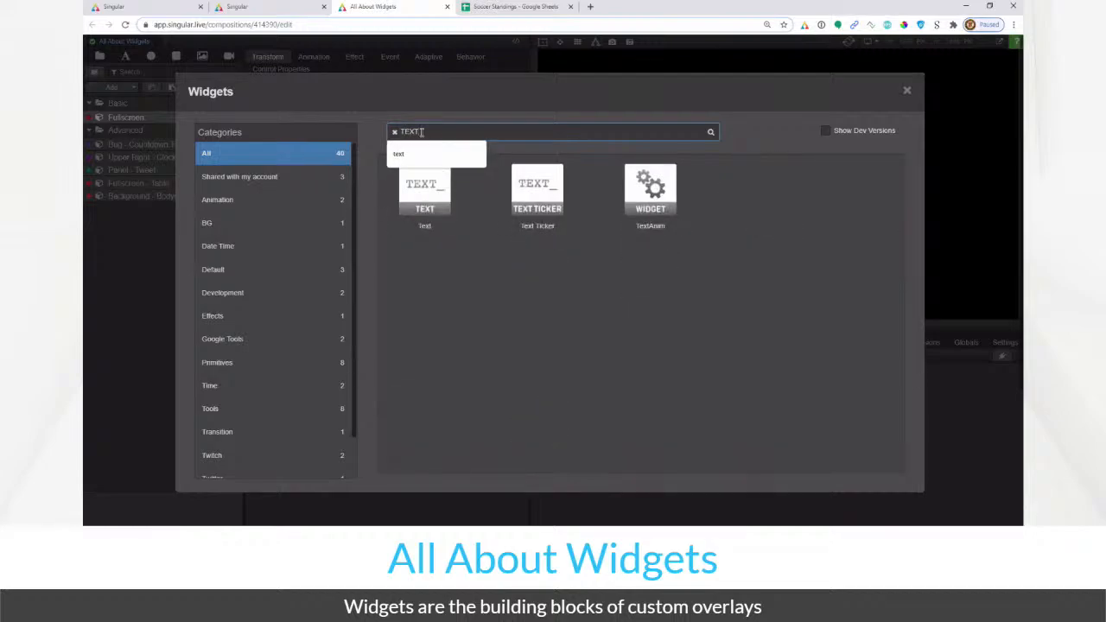
pyautogui.click(431, 283)
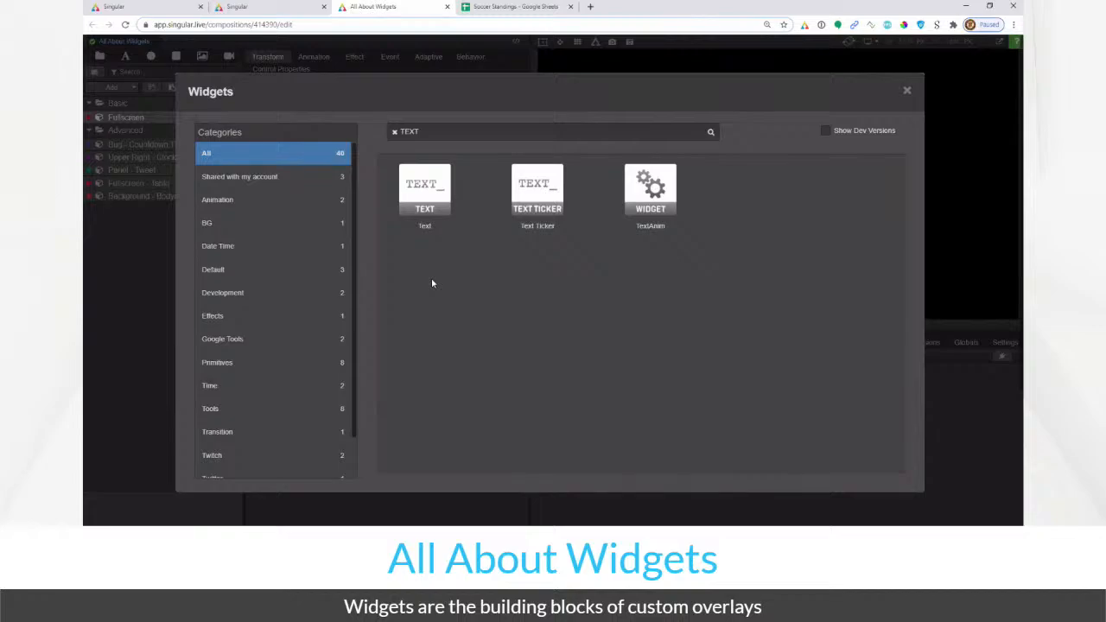
# Toggle the display of development versions for the found widgets and close the widget library
pyautogui.scroll(-1, 432, 283)
pyautogui.scroll(1, 431, 284)
pyautogui.click(826, 132)
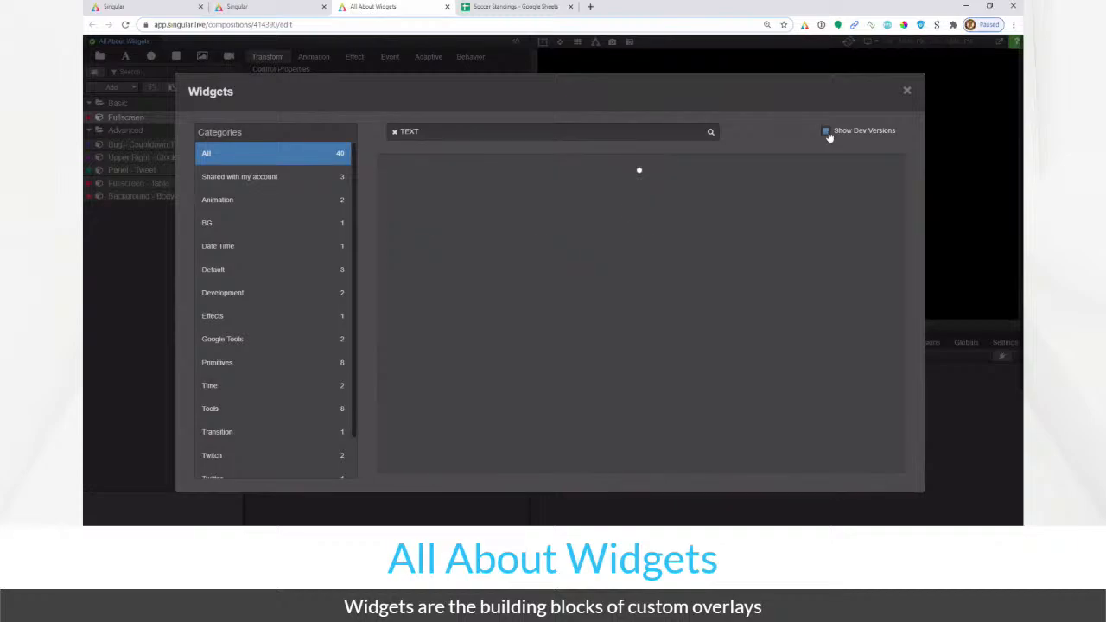
pyautogui.click(827, 133)
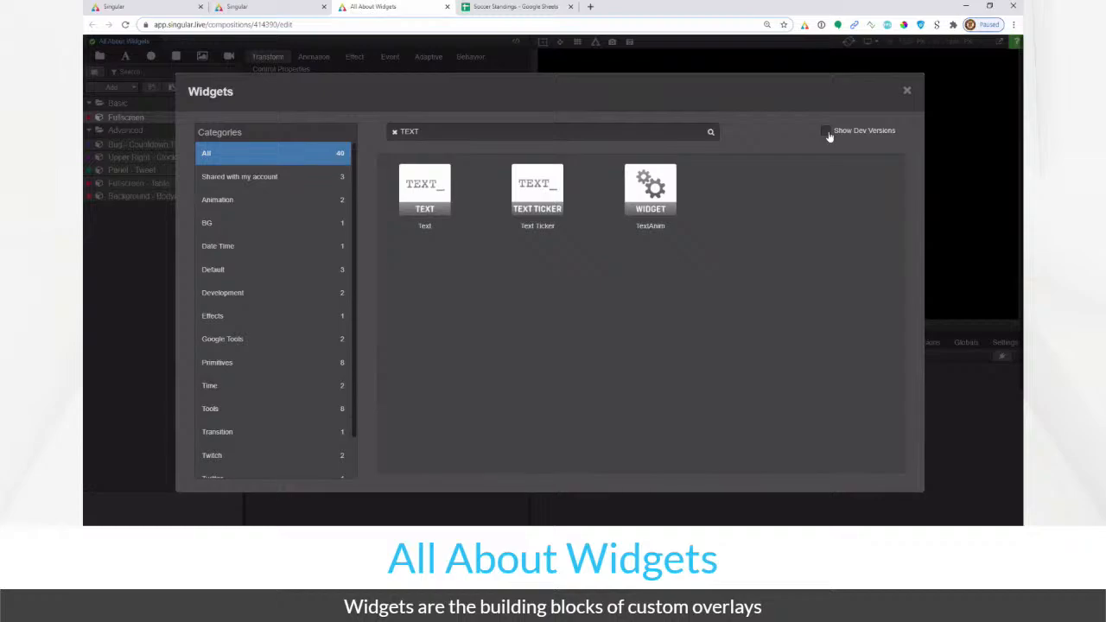
pyautogui.click(825, 132)
pyautogui.click(906, 91)
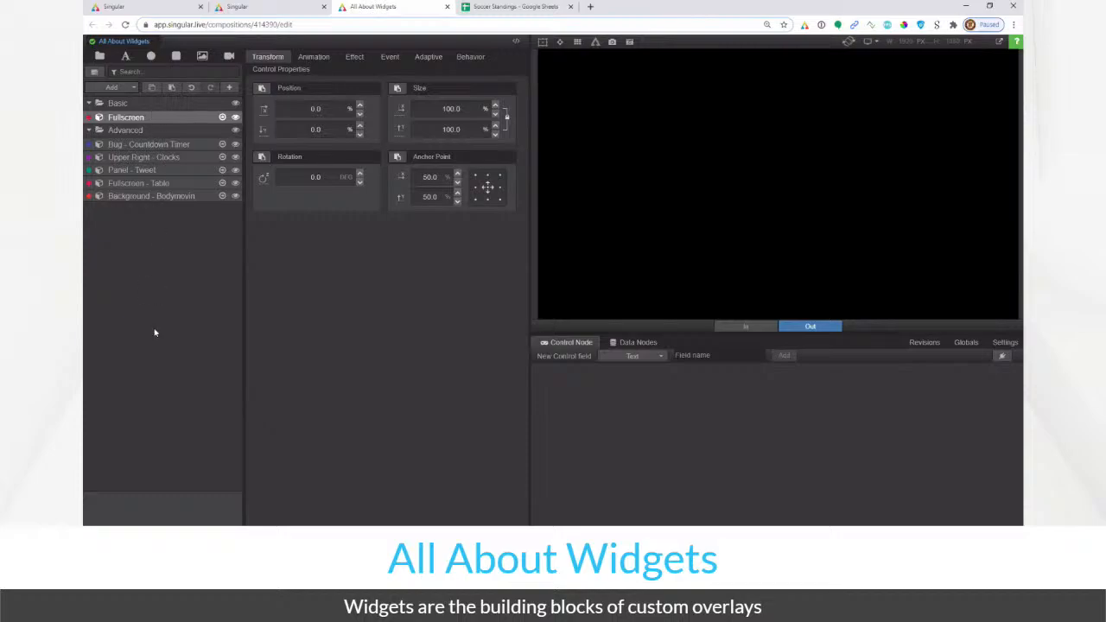
pyautogui.click(149, 104)
pyautogui.click(123, 90)
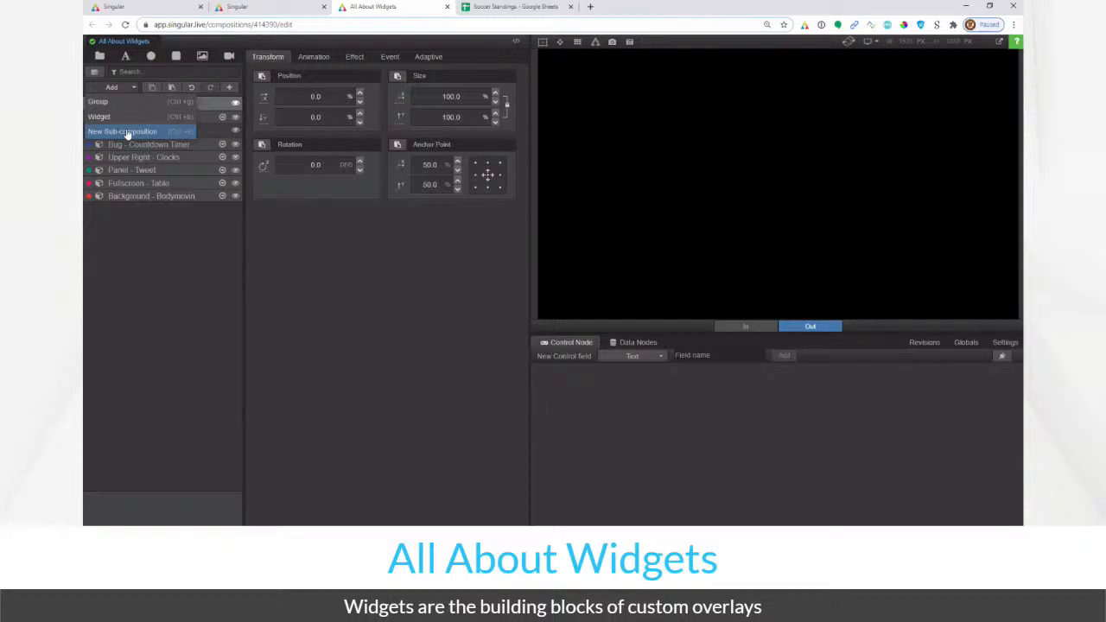
pyautogui.click(165, 251)
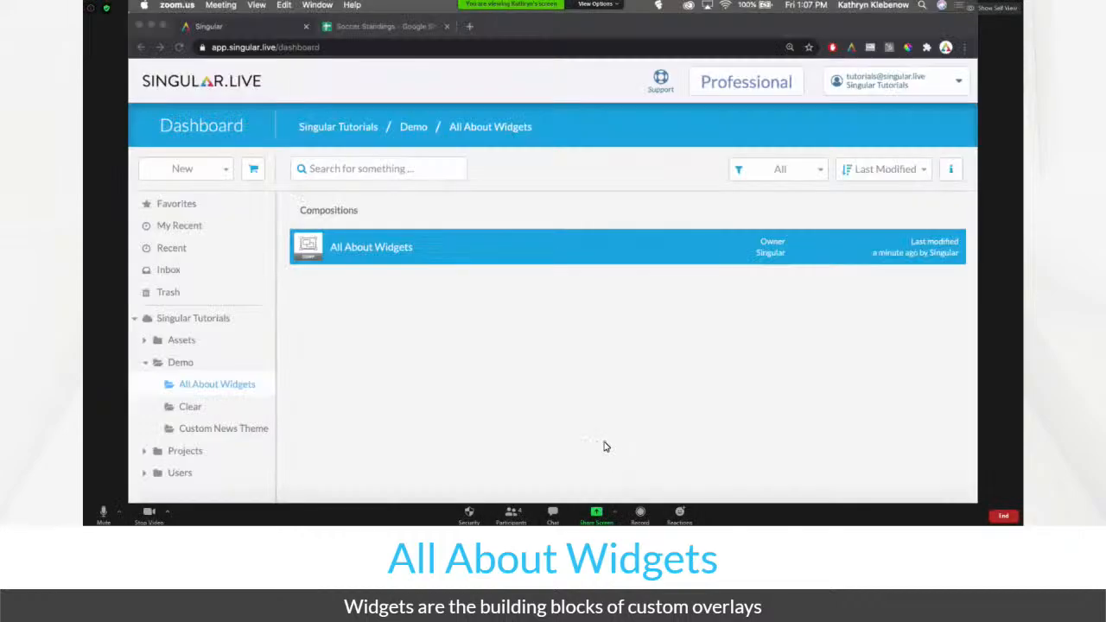
# Open the All About Widgets composition from the dashboard and select its sub-compositions one by one, ending on Panel - Tweet
pyautogui.click(467, 383)
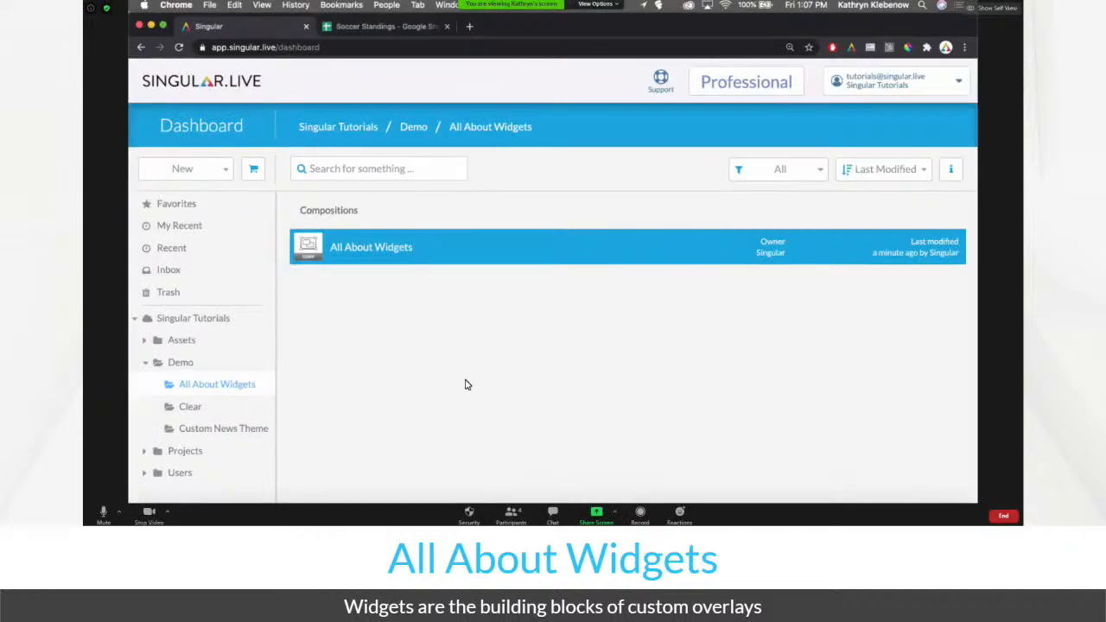
pyautogui.doubleClick(409, 250)
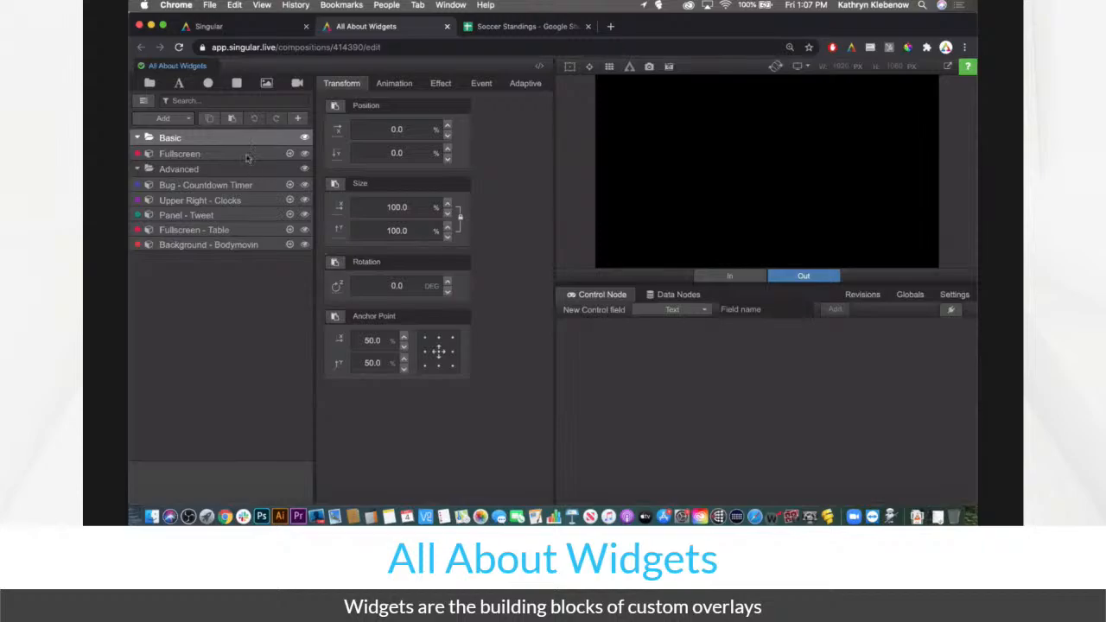
pyautogui.click(237, 154)
pyautogui.click(240, 184)
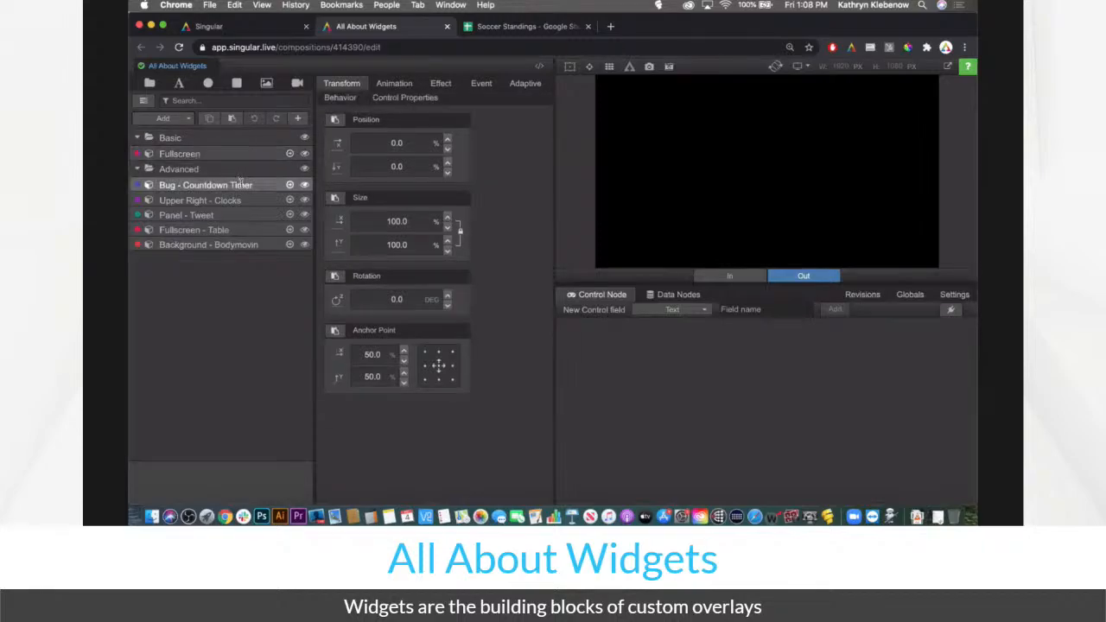
pyautogui.click(243, 202)
pyautogui.click(244, 216)
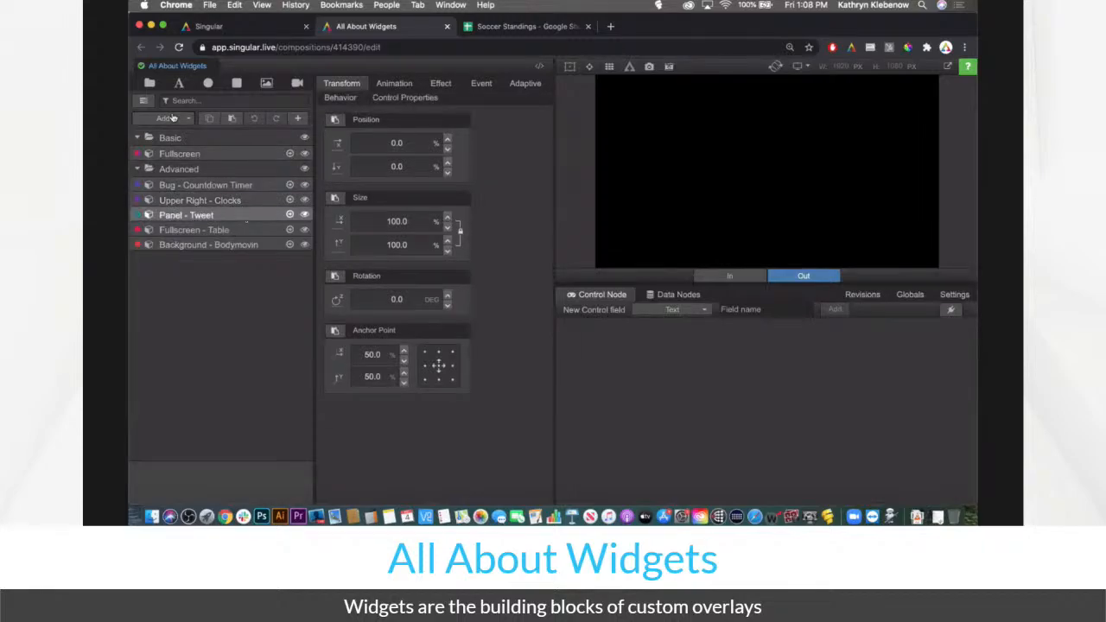
# Show the Composition Navigator, reduce the browser zoom and adjust the width of the properties area beside the preview
pyautogui.click(145, 102)
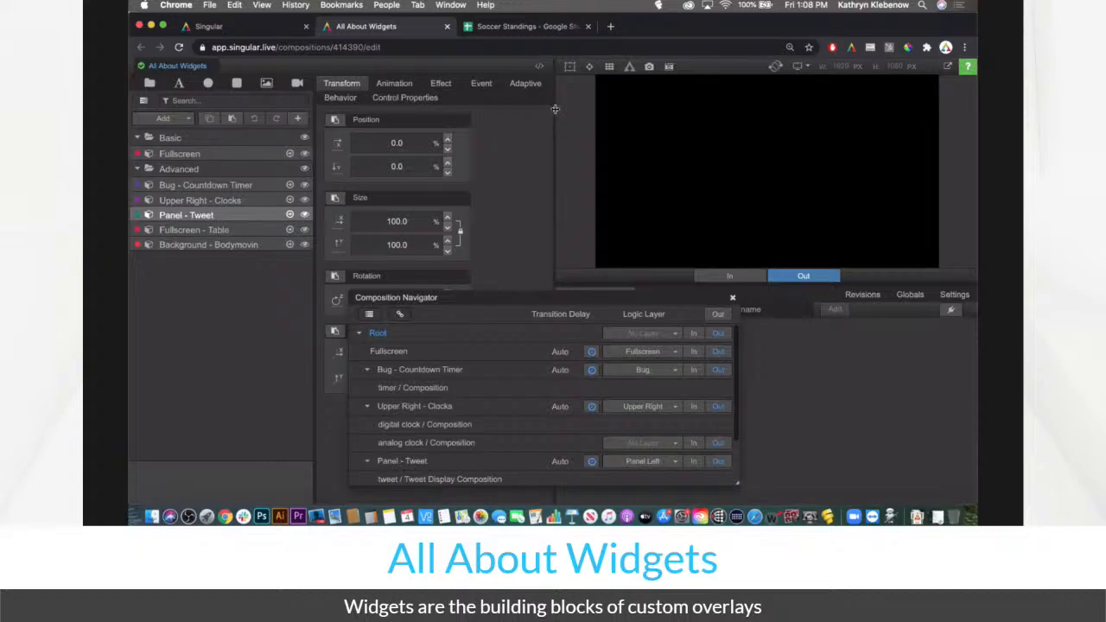
pyautogui.moveTo(556, 112); pyautogui.dragTo(500, 112)
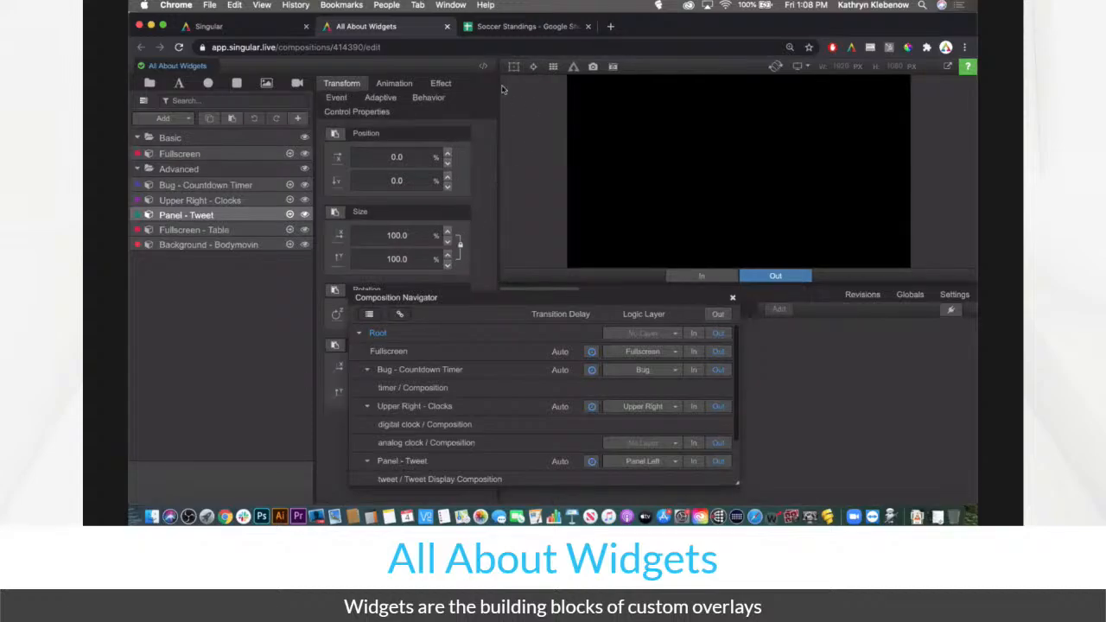
pyautogui.click(964, 47)
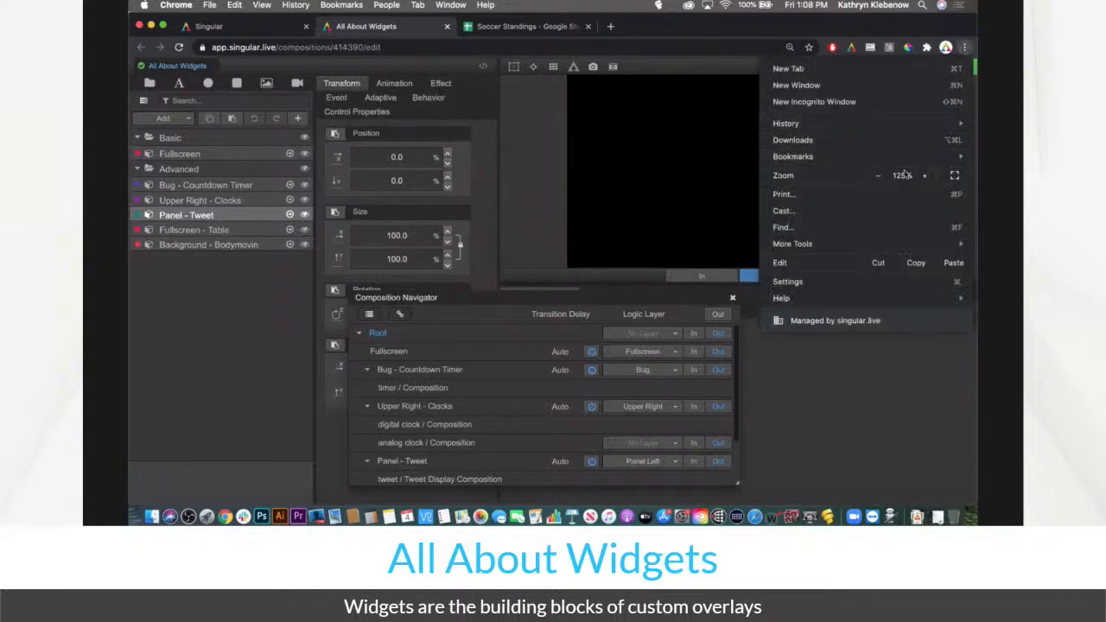
pyautogui.click(880, 176)
pyautogui.click(457, 183)
pyautogui.moveTo(454, 183); pyautogui.dragTo(519, 179)
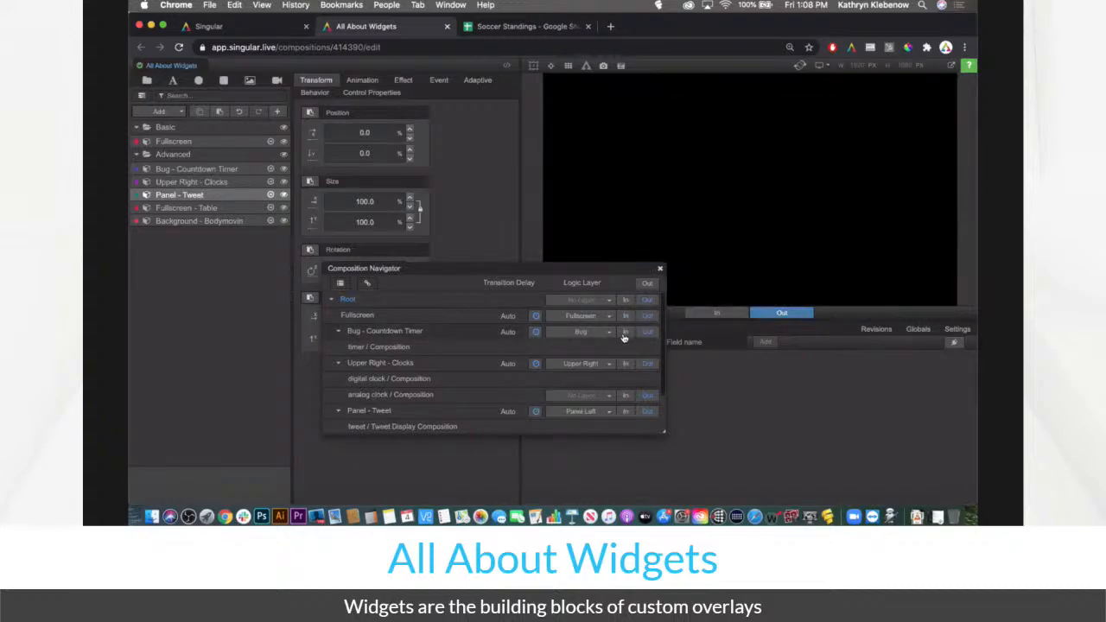
# Preview the Bug - Countdown Timer, Upper Right - Clocks and Panel - Tweet sub-compositions by taking each one in and out
pyautogui.click(624, 334)
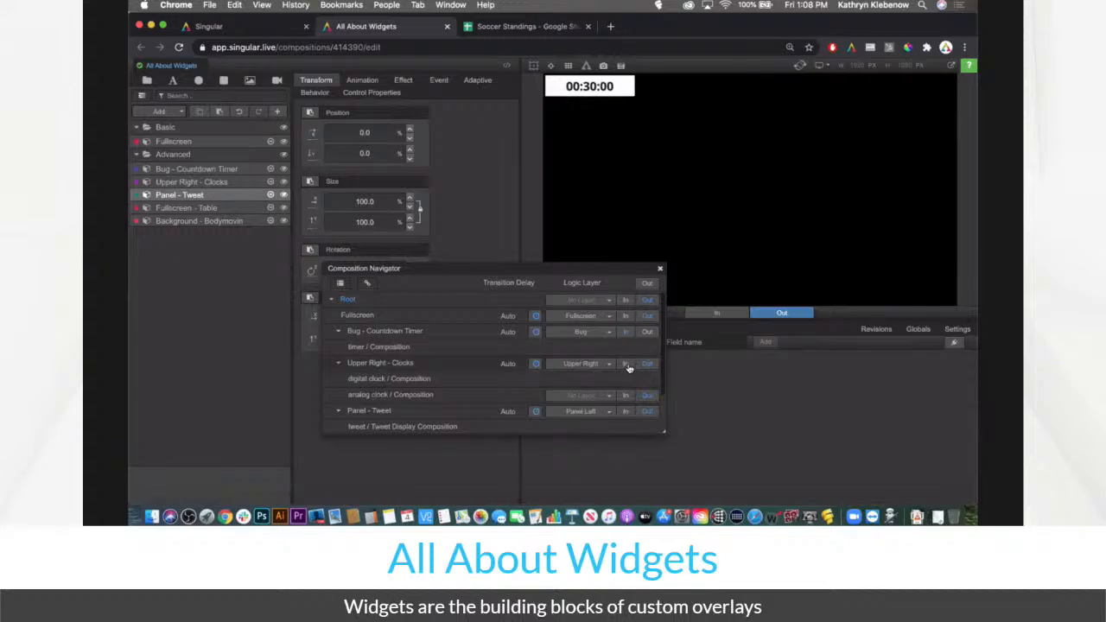
pyautogui.click(647, 331)
pyautogui.scroll(-1, 631, 343)
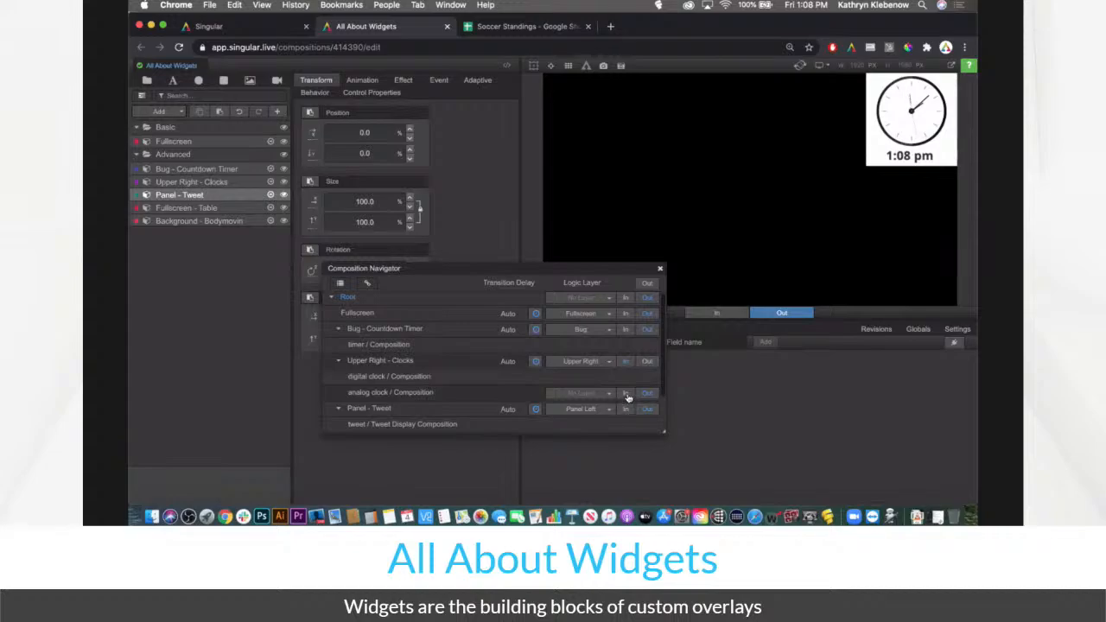
pyautogui.click(628, 409)
pyautogui.click(647, 362)
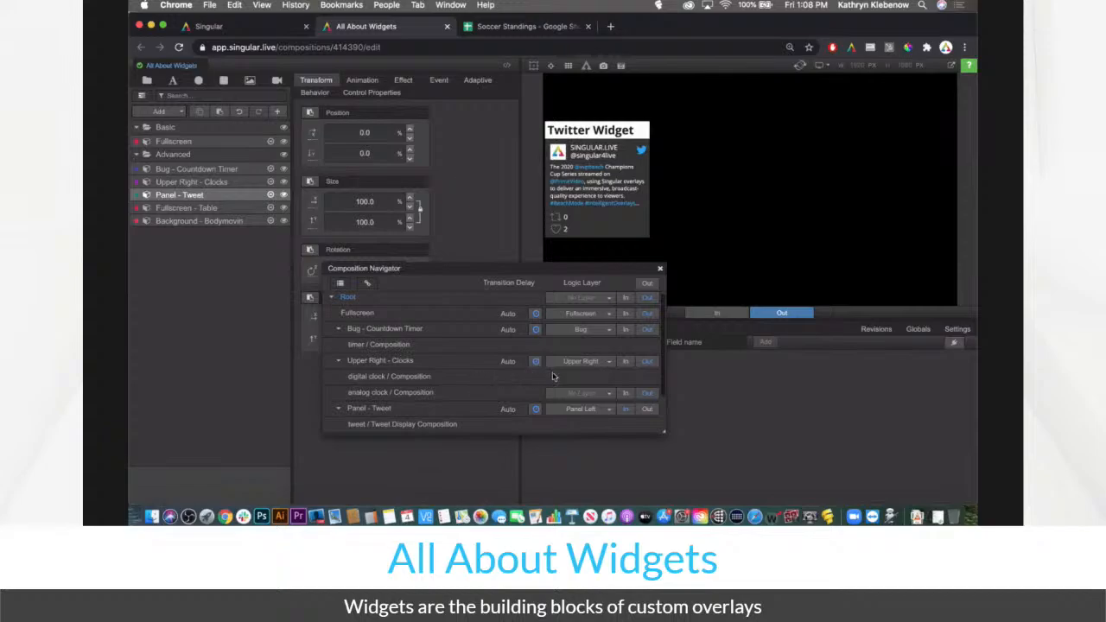
pyautogui.scroll(-2, 579, 370)
pyautogui.click(647, 360)
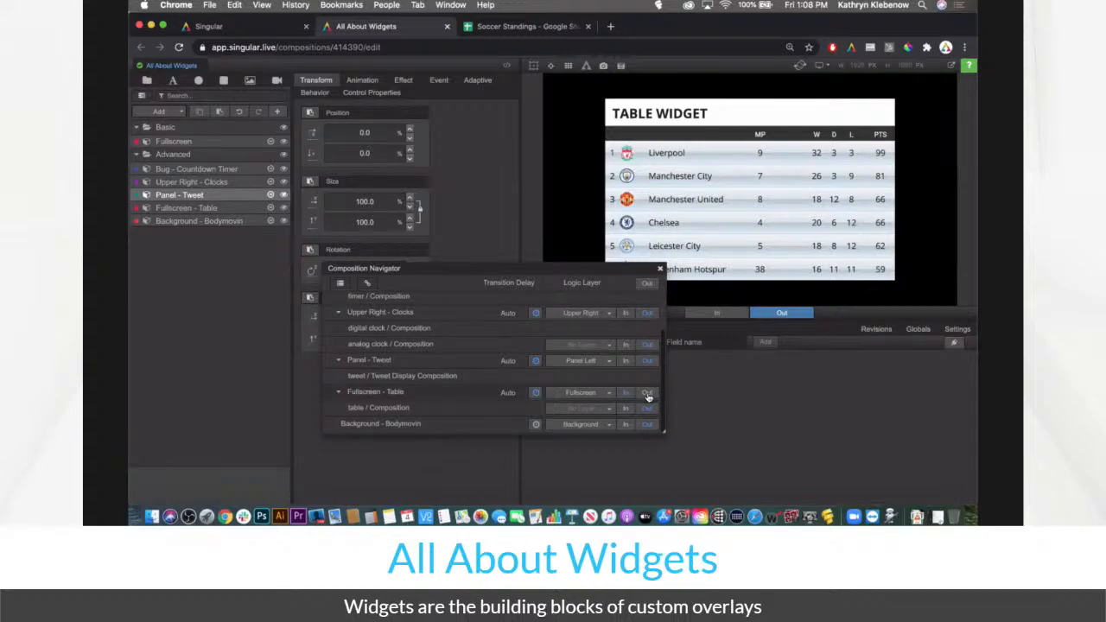
# Take the Fullscreen - Table sub-composition out and preview Background - Bodymovin by taking it in and out
pyautogui.click(648, 393)
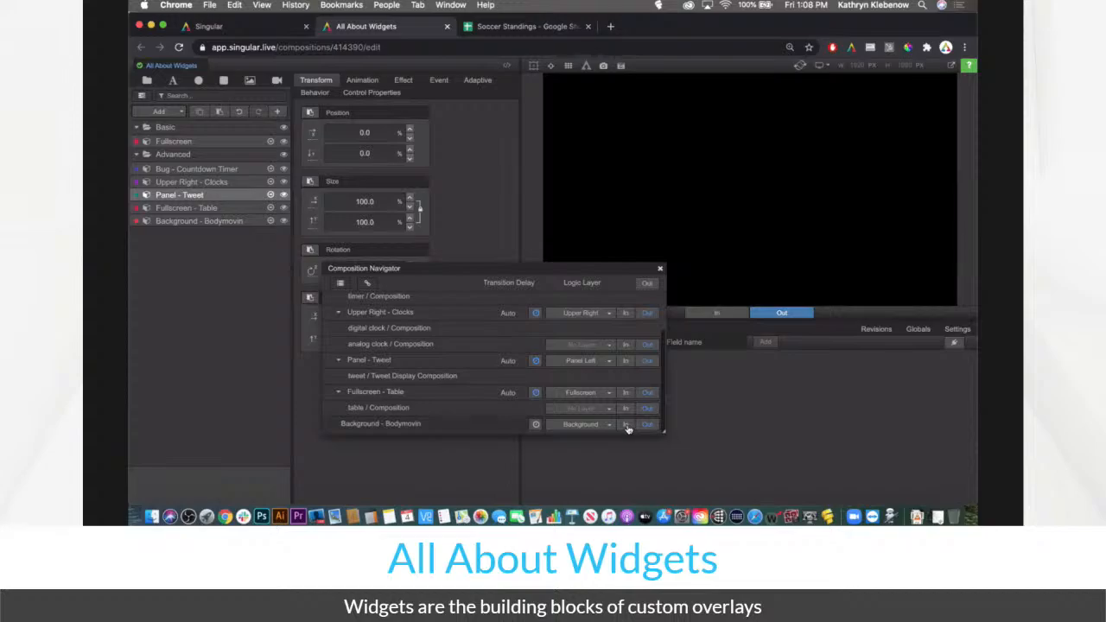
pyautogui.click(627, 425)
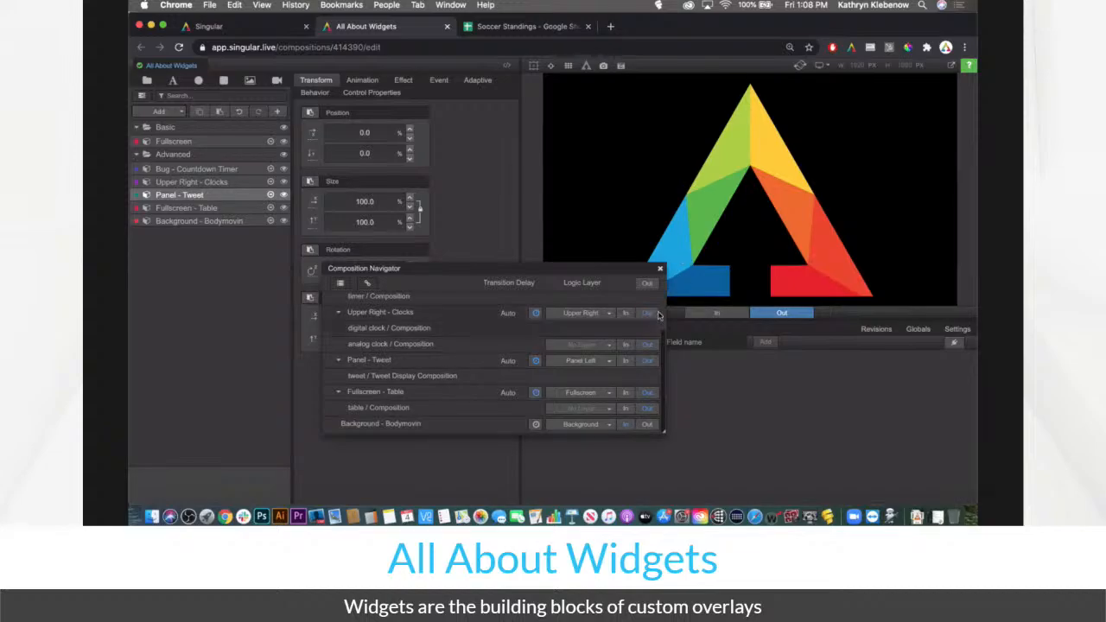
pyautogui.click(649, 425)
# Open the widget library for the Basic group, look through the categories and the Primitives widgets, and close the library
pyautogui.click(206, 128)
pyautogui.click(180, 114)
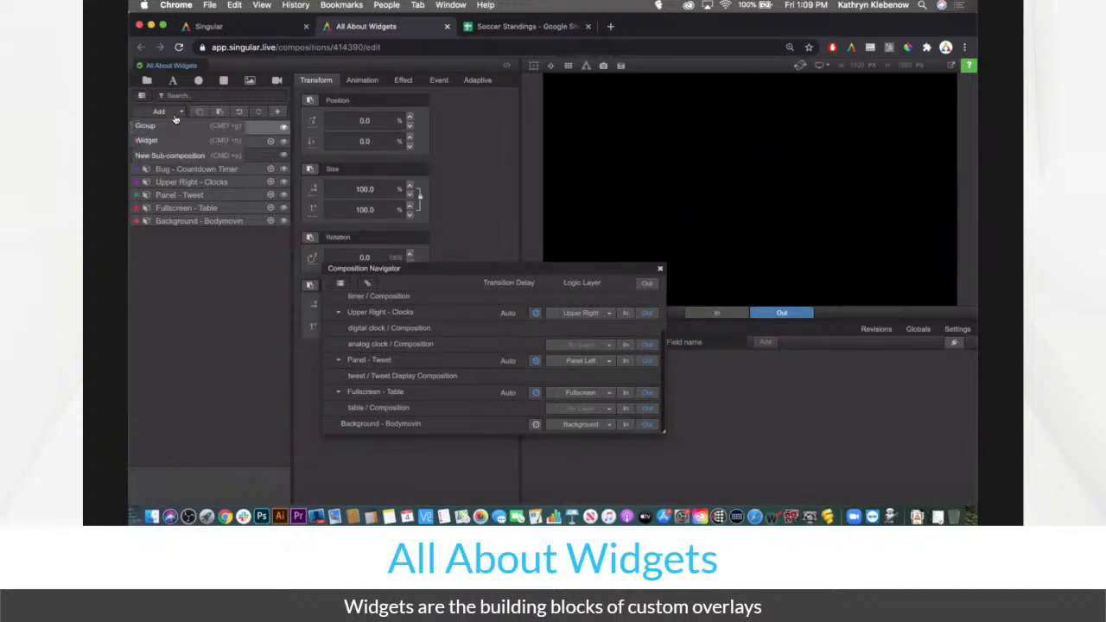
pyautogui.click(160, 139)
pyautogui.scroll(-2, 340, 242)
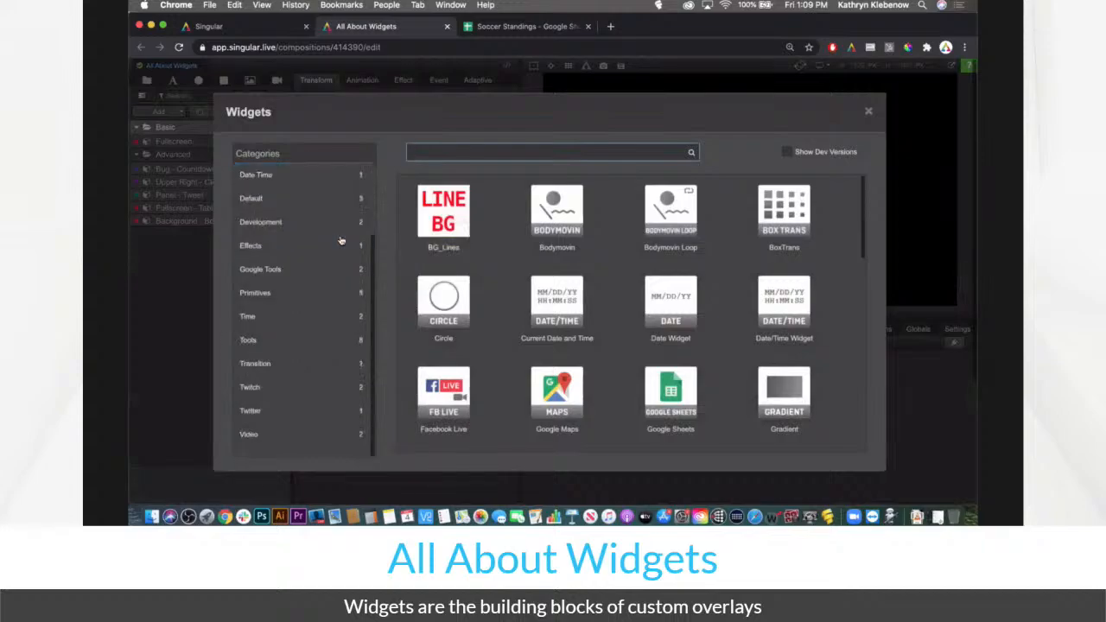
pyautogui.scroll(2, 320, 281)
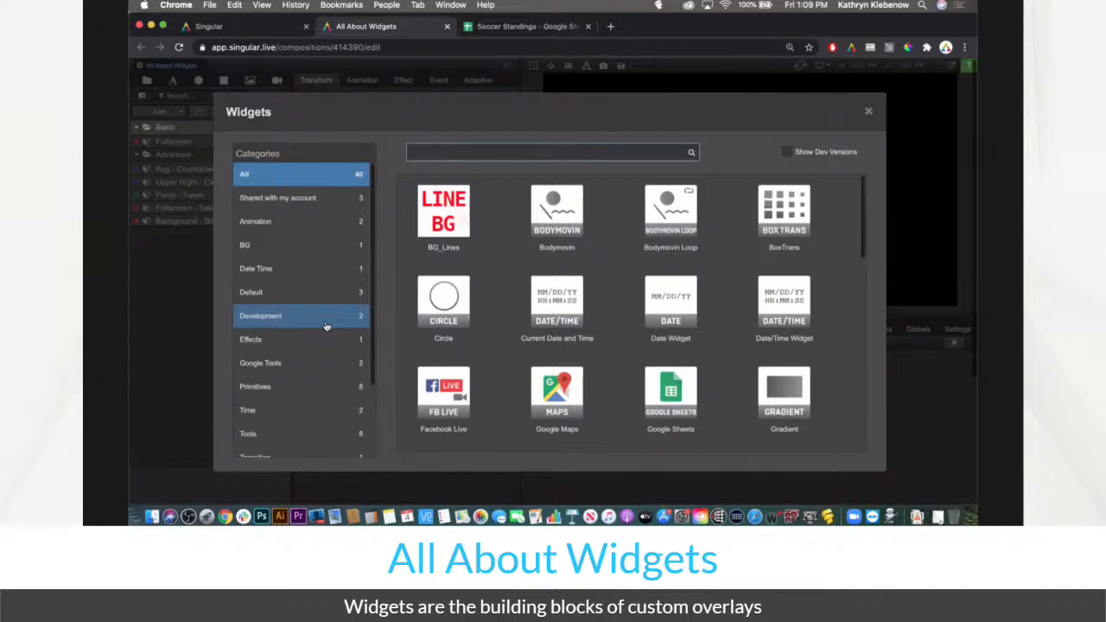
pyautogui.click(305, 386)
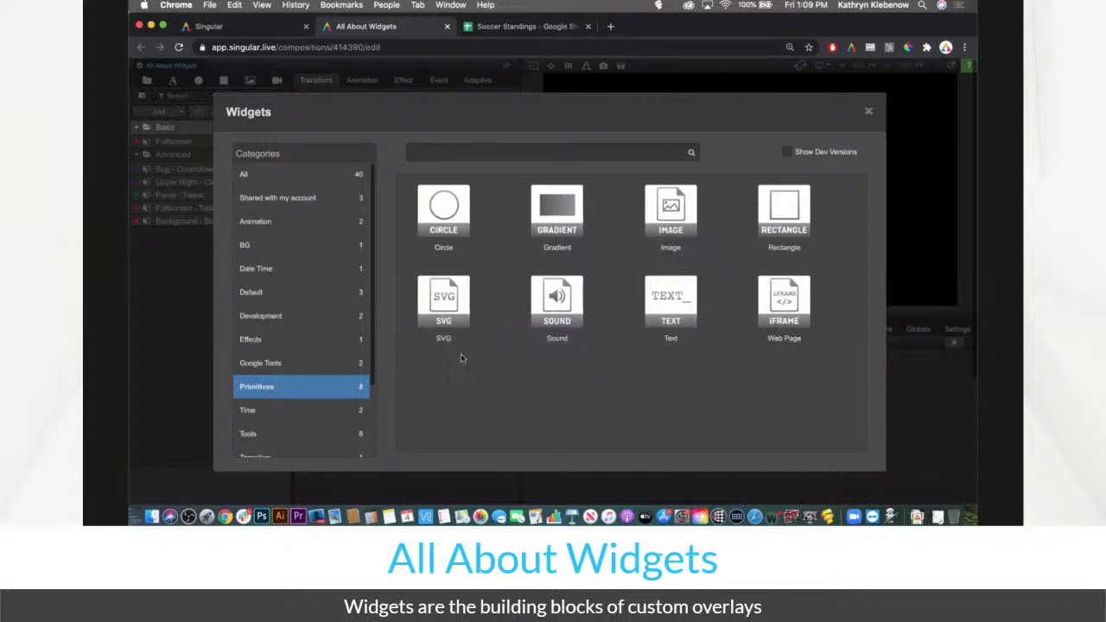
pyautogui.click(868, 111)
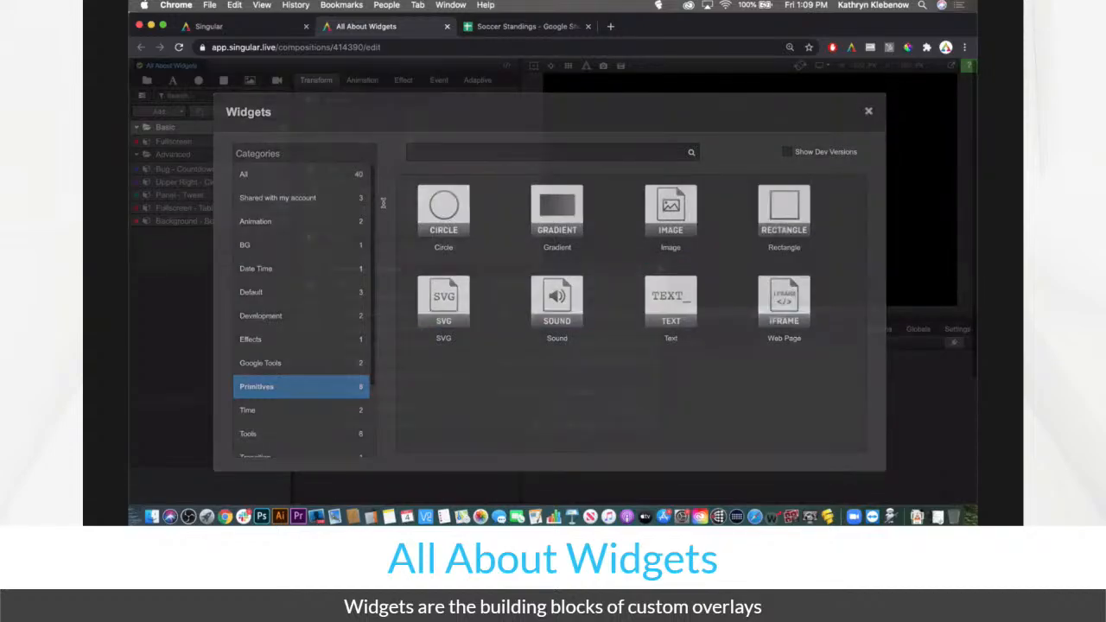
# Take the Fullscreen sub-composition in and open it for editing
pyautogui.click(220, 143)
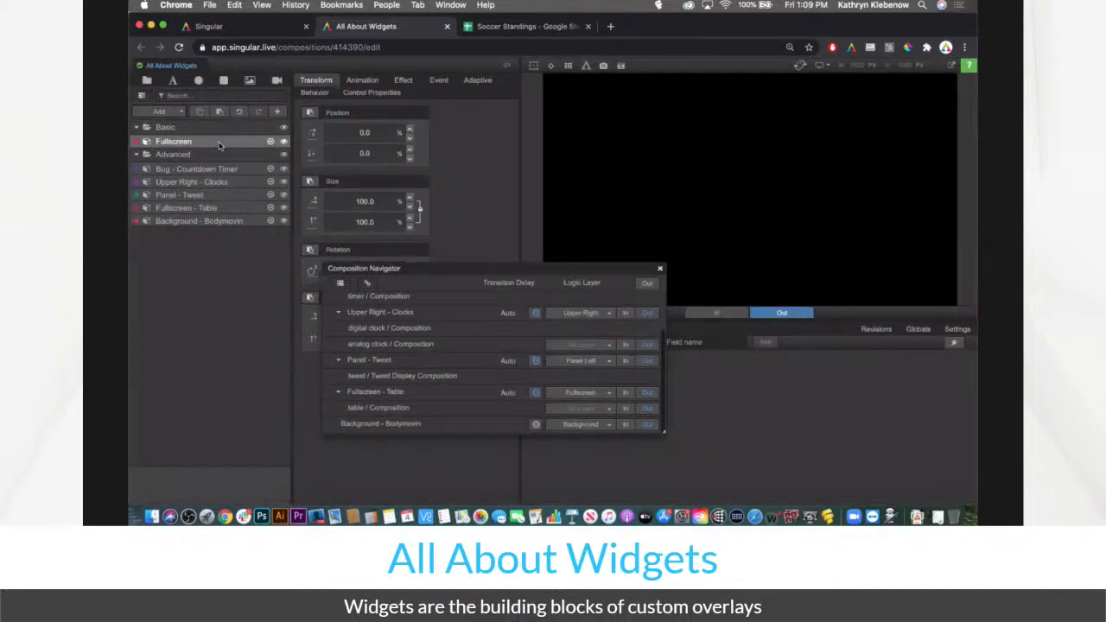
pyautogui.scroll(2, 346, 367)
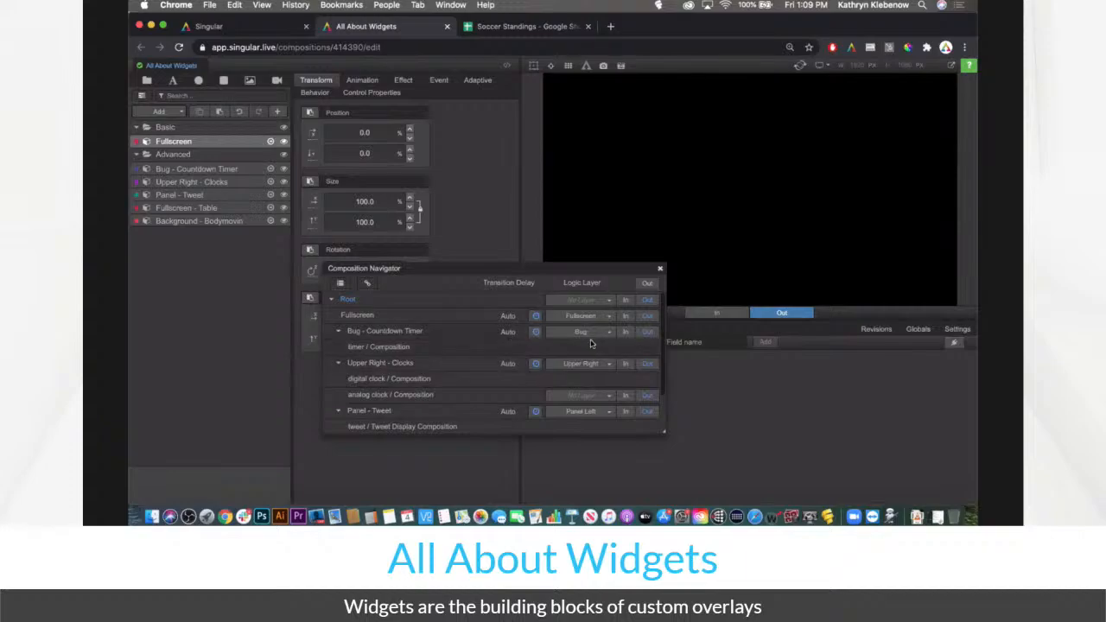
pyautogui.click(358, 317)
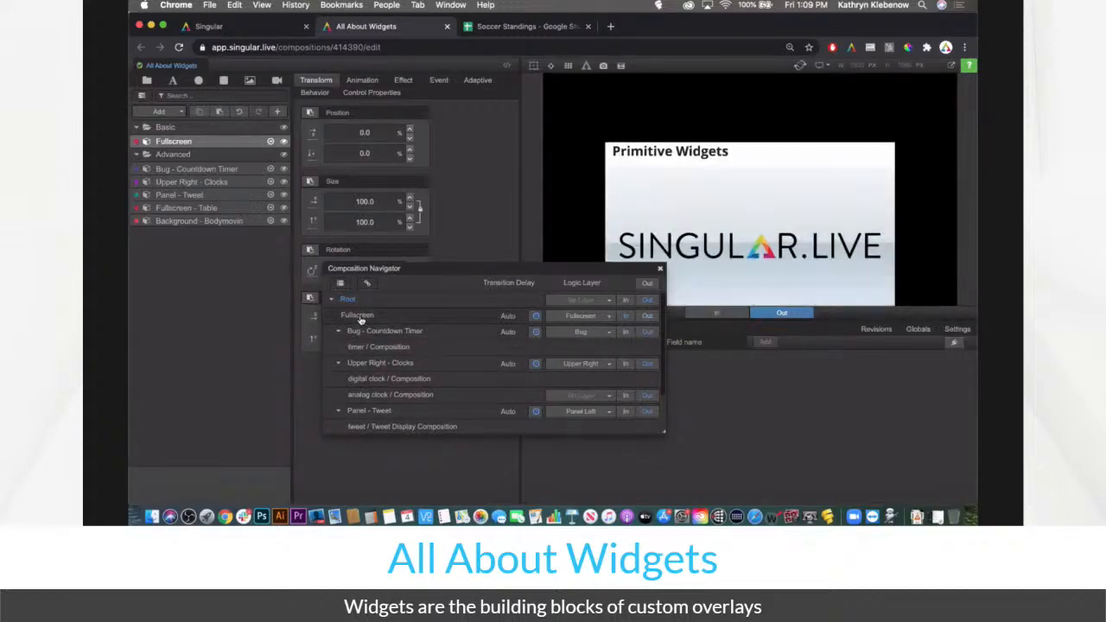
pyautogui.click(271, 142)
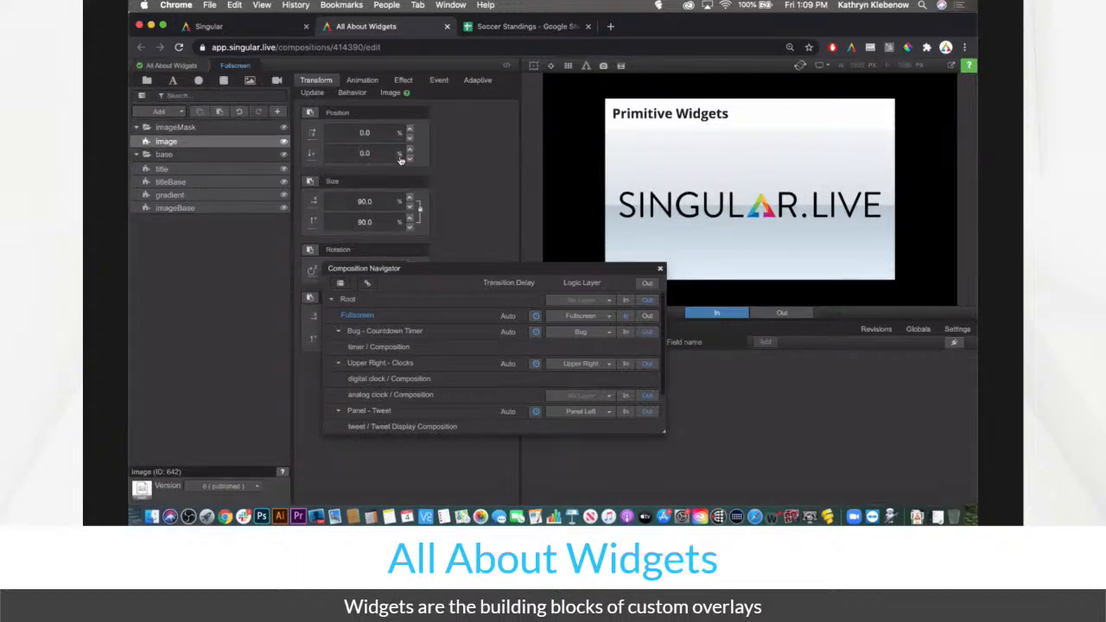
# Hide and reshow the image and title widgets one after the other, and select the title widget
pyautogui.click(284, 142)
pyautogui.click(285, 144)
pyautogui.click(283, 169)
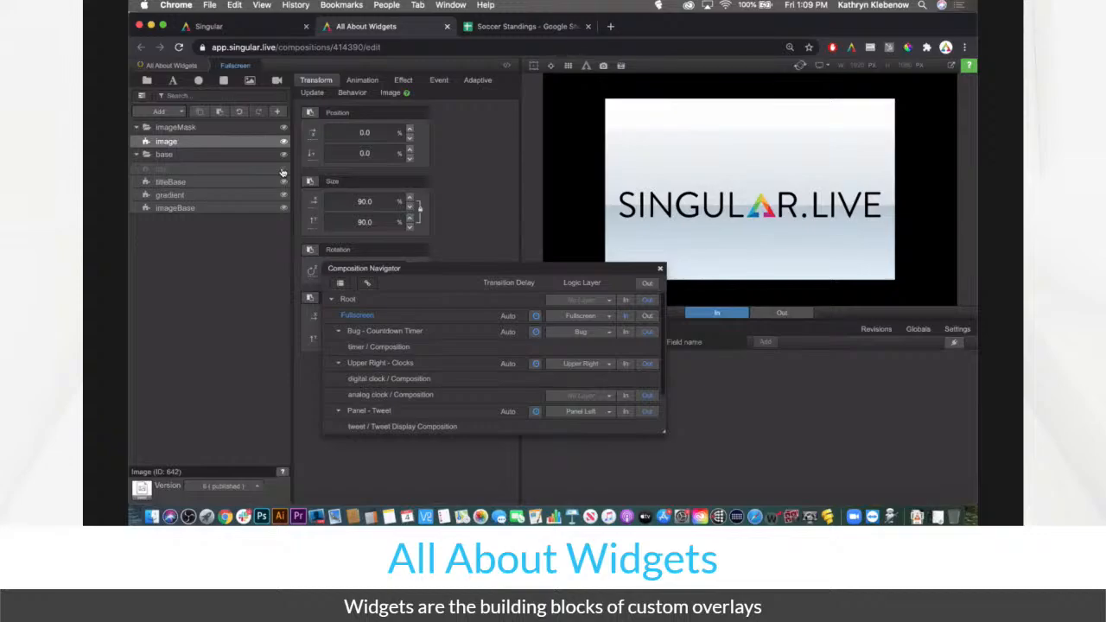
pyautogui.click(283, 170)
pyautogui.click(233, 170)
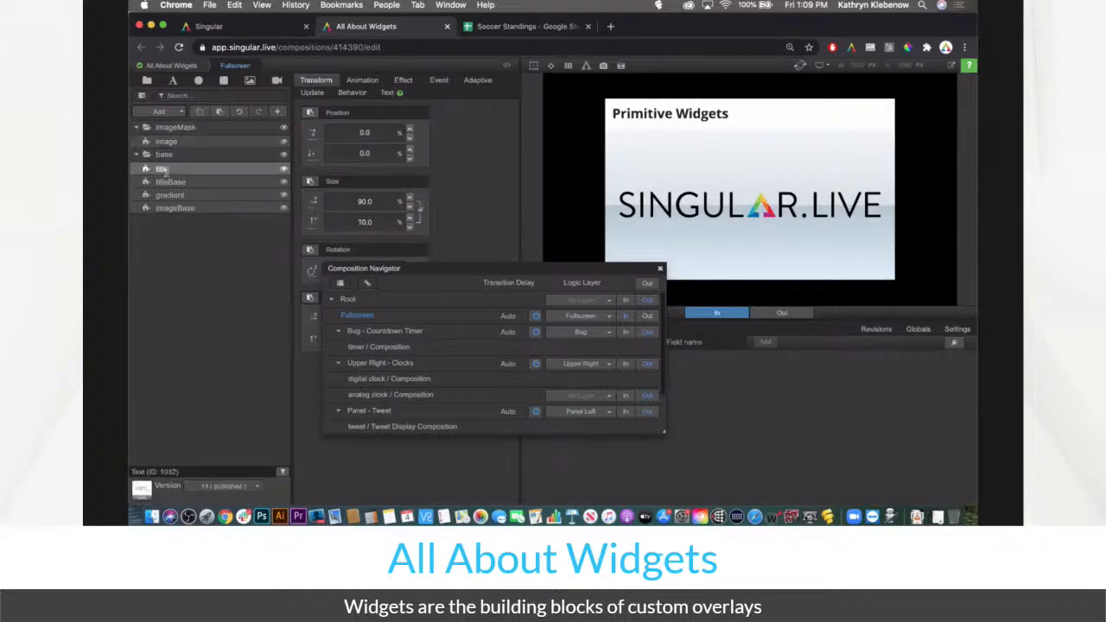
# Hide and reshow the titleBase widget twice and select it
pyautogui.click(283, 183)
pyautogui.click(284, 182)
pyautogui.click(283, 182)
pyautogui.click(283, 182)
pyautogui.click(245, 187)
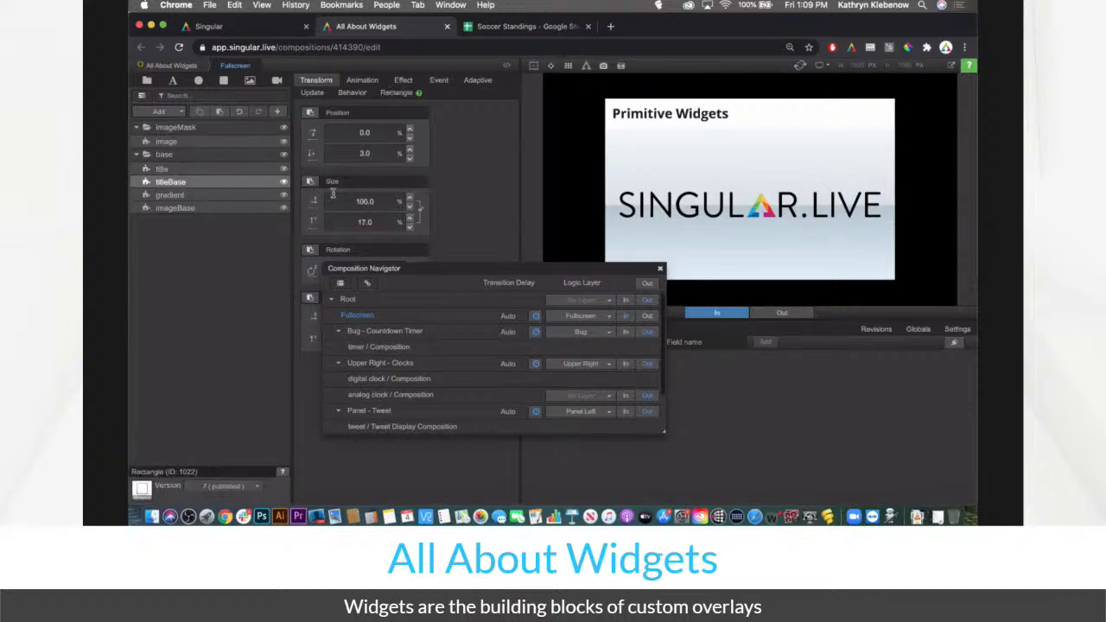
pyautogui.doubleClick(225, 187)
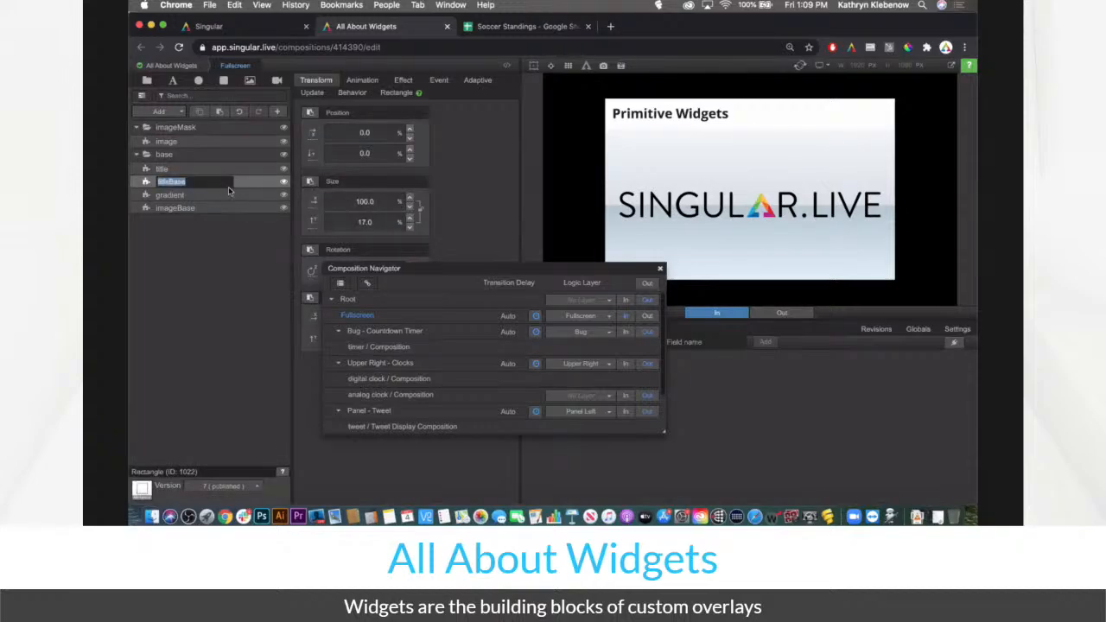
pyautogui.click(199, 223)
pyautogui.doubleClick(175, 182)
pyautogui.click(179, 231)
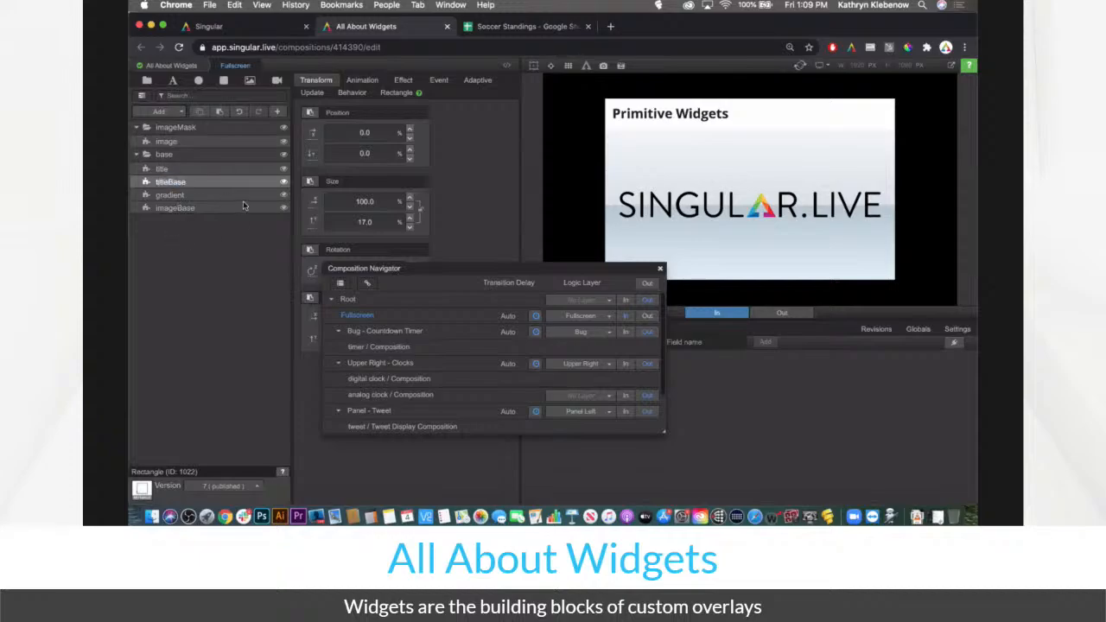
# Hide and reshow titleBase once more, select the gradient widget and switch its visibility off and on twice
pyautogui.click(284, 187)
pyautogui.click(284, 186)
pyautogui.click(270, 199)
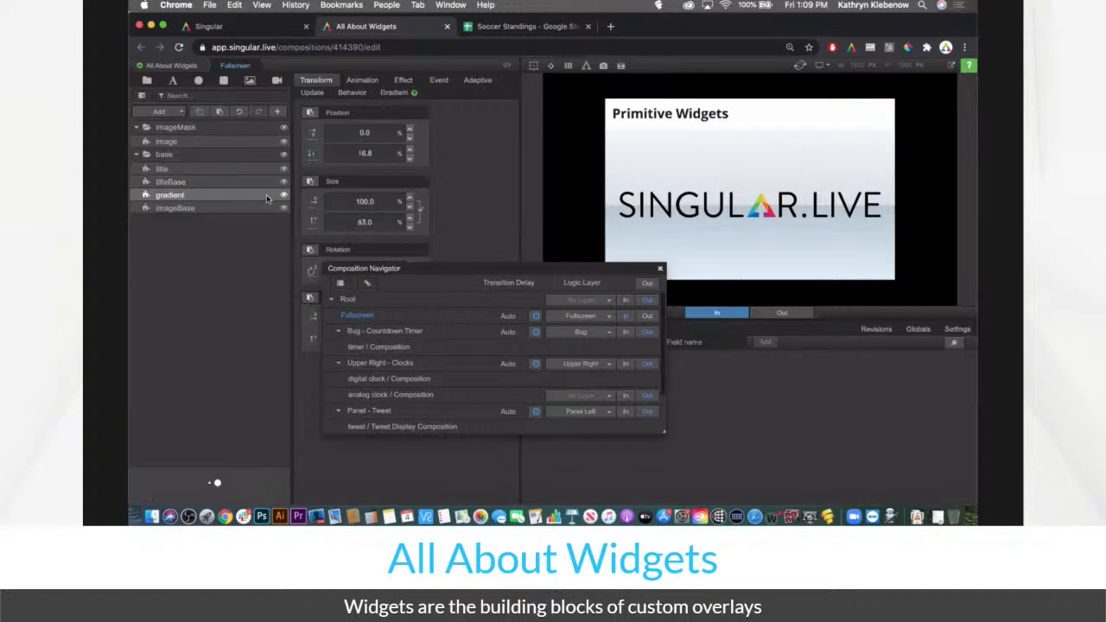
pyautogui.click(284, 199)
pyautogui.click(284, 199)
pyautogui.click(284, 199)
pyautogui.click(284, 199)
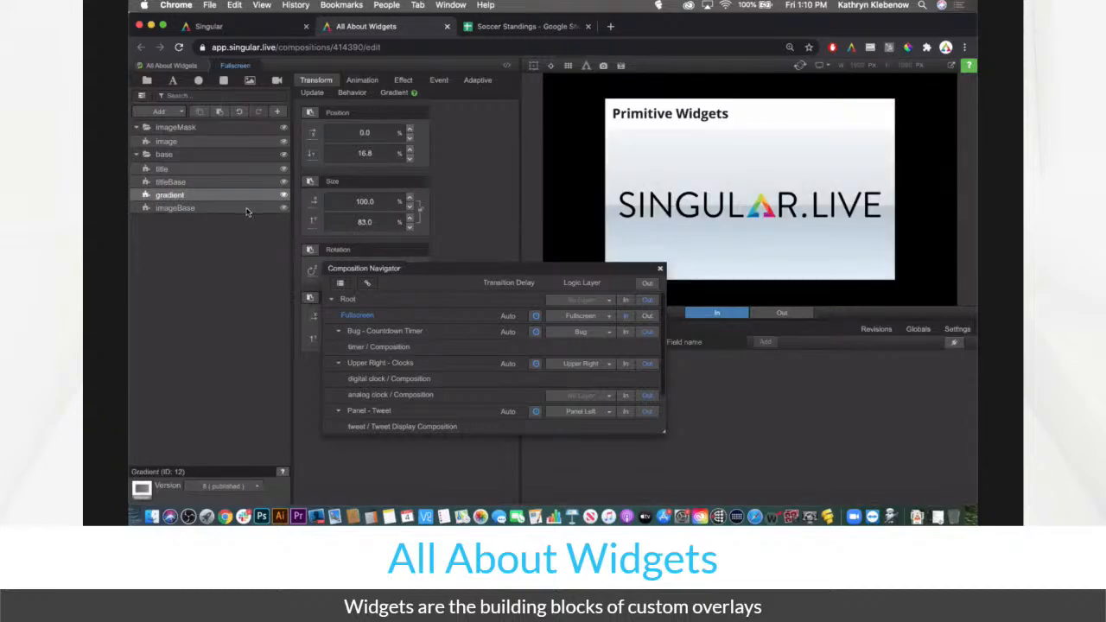
# Select imageBase, hide and reshow it while the gradient is hidden, restore the gradient and select the image widget
pyautogui.click(280, 208)
pyautogui.click(283, 199)
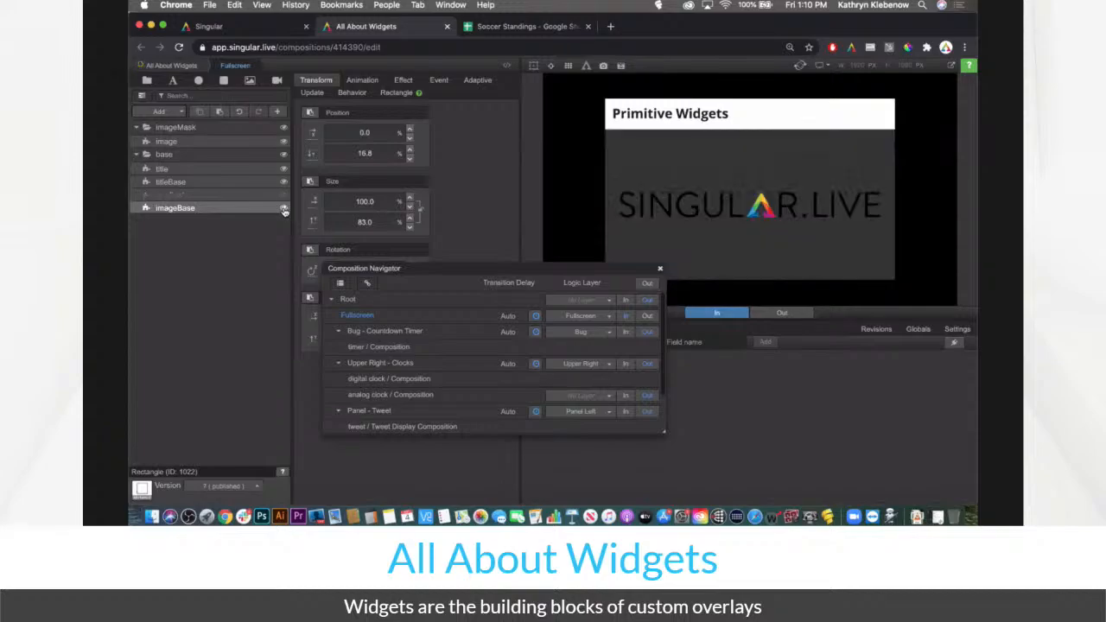
pyautogui.click(285, 209)
pyautogui.click(284, 209)
pyautogui.click(284, 196)
pyautogui.click(230, 144)
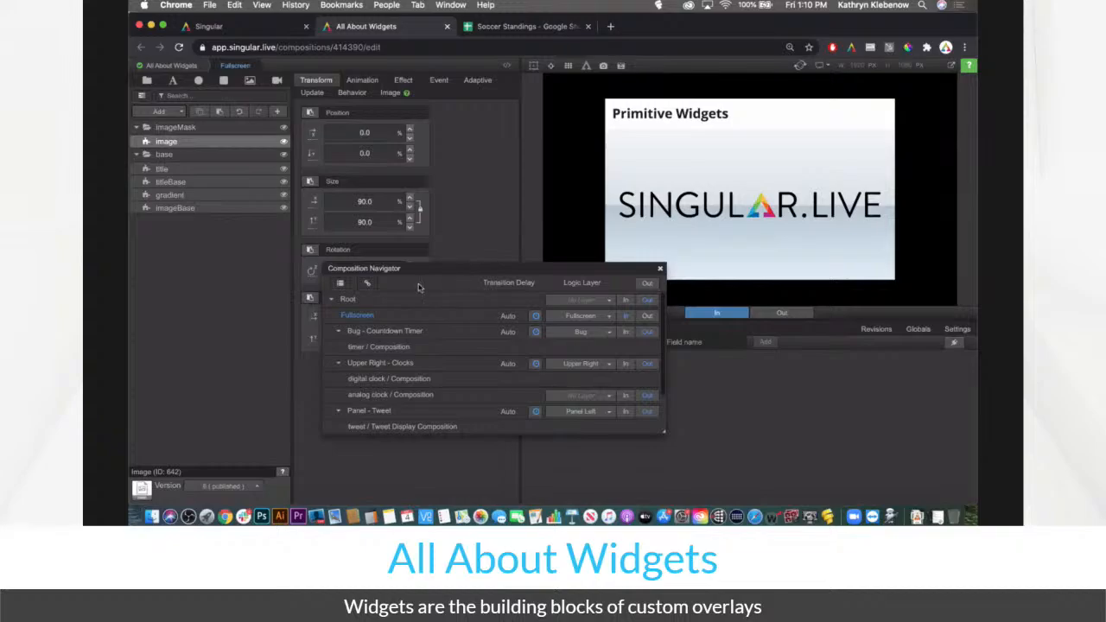
# Close the Composition Navigator and display the text properties of the title widget
pyautogui.moveTo(423, 269); pyautogui.dragTo(257, 339)
pyautogui.click(211, 168)
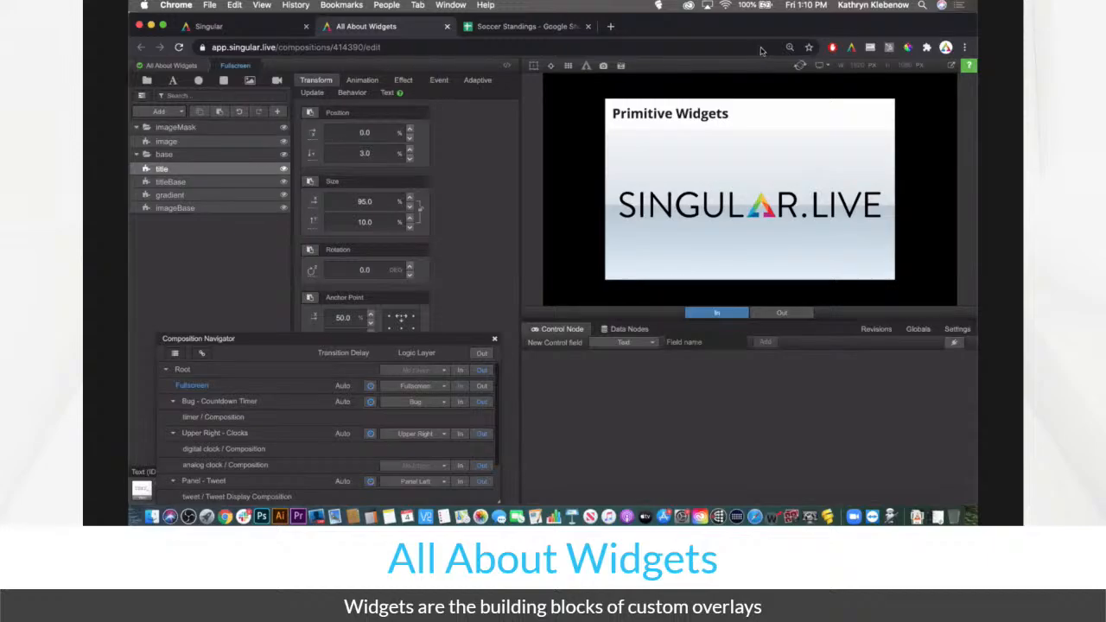
pyautogui.click(495, 341)
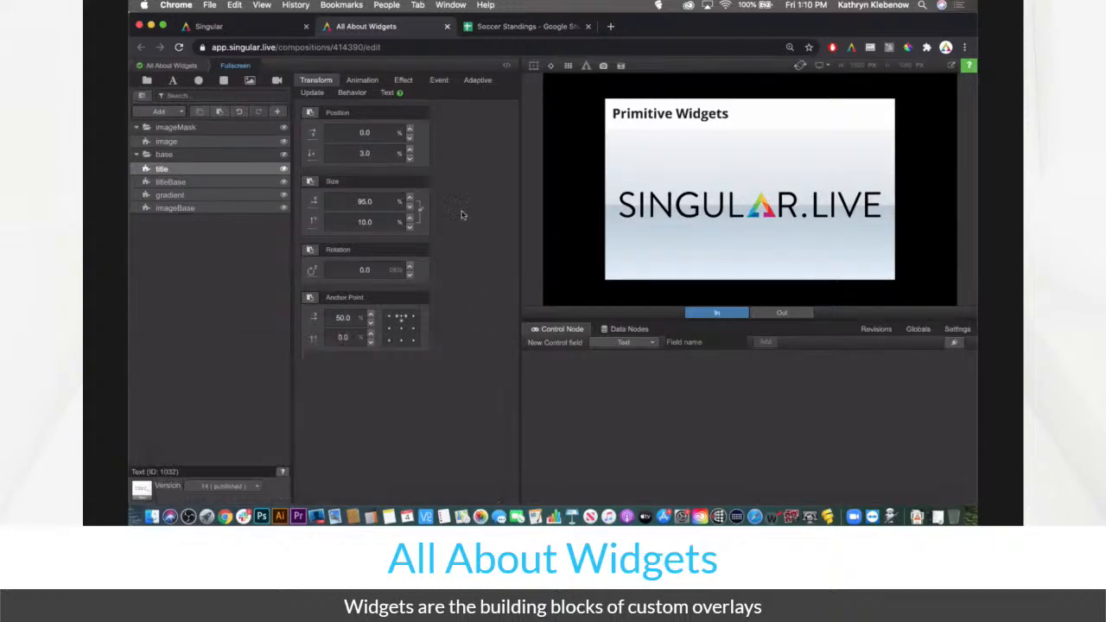
pyautogui.click(388, 93)
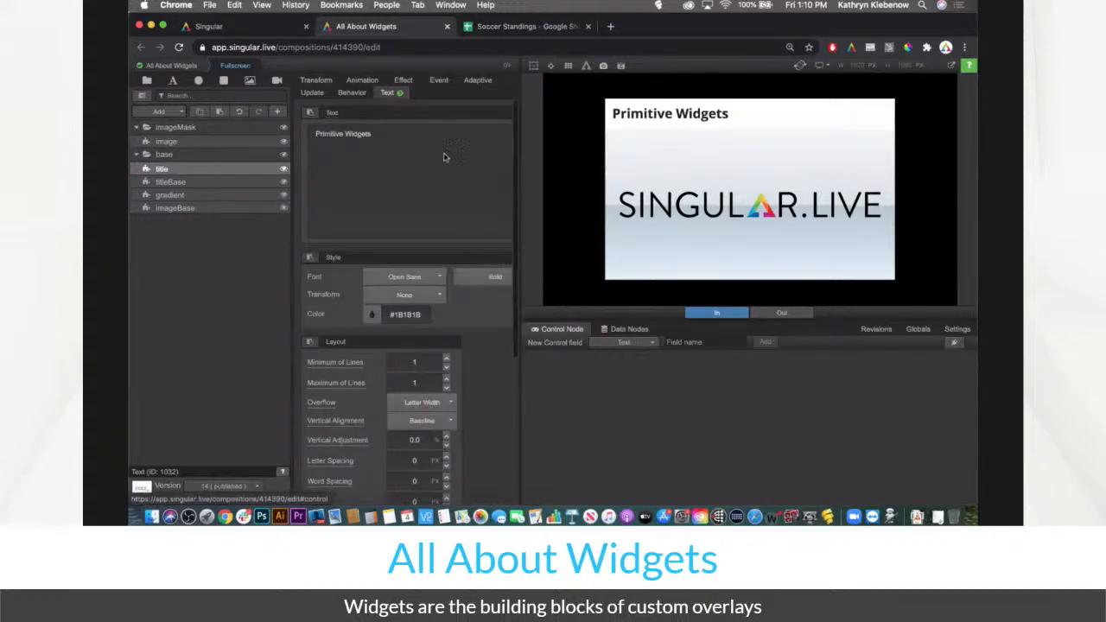
# Widen the properties area and reduce the browser zoom by one level so that all text settings fit
pyautogui.moveTo(519, 128); pyautogui.dragTo(554, 128)
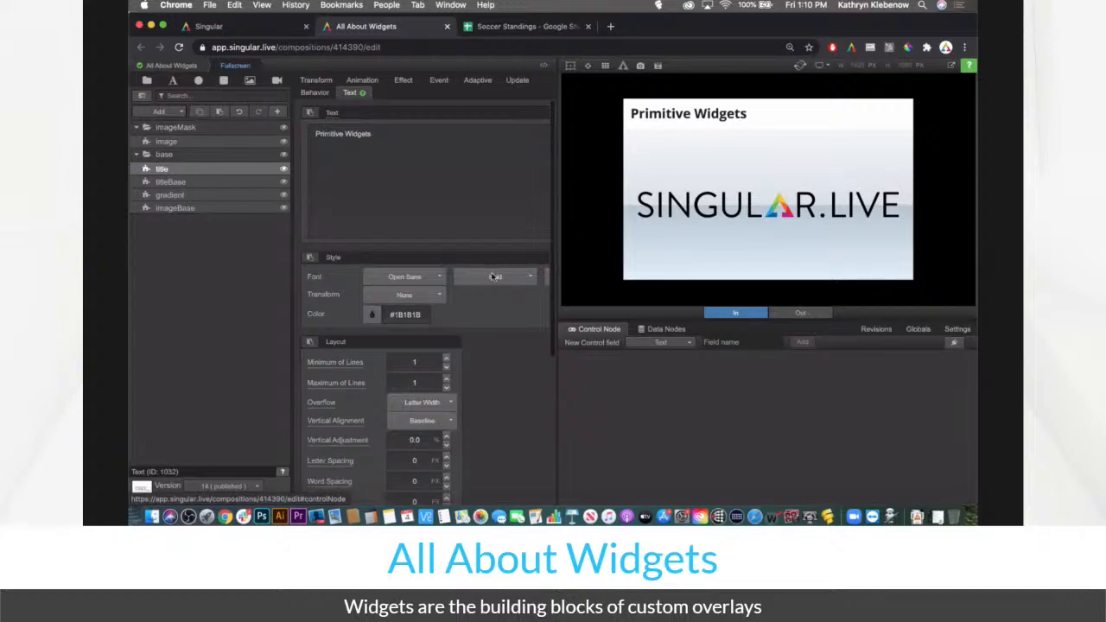
pyautogui.click(402, 150)
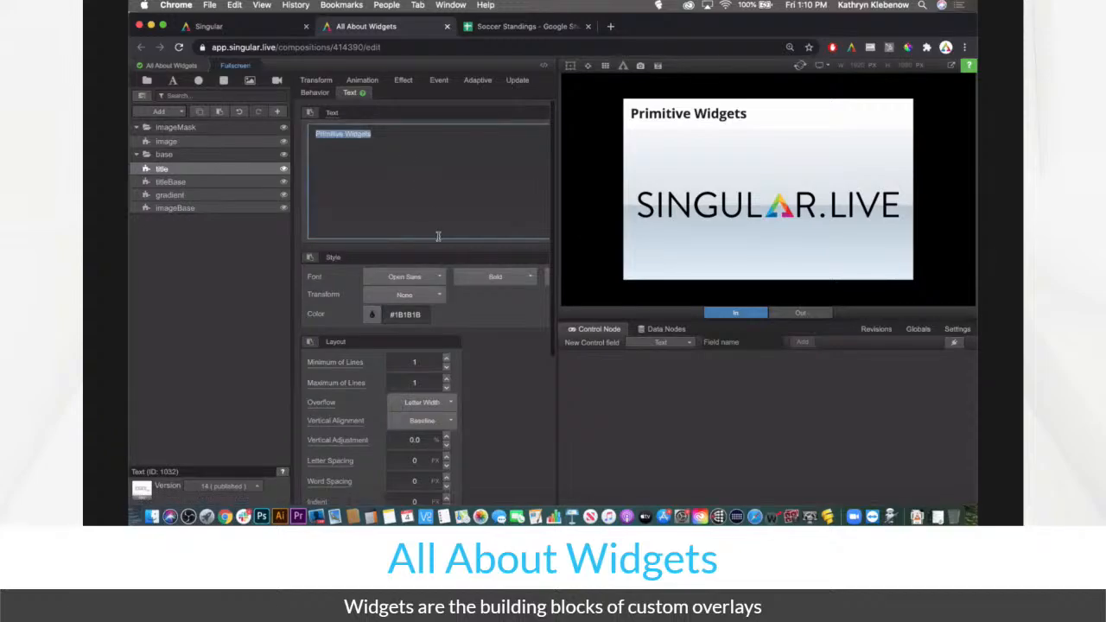
pyautogui.click(964, 47)
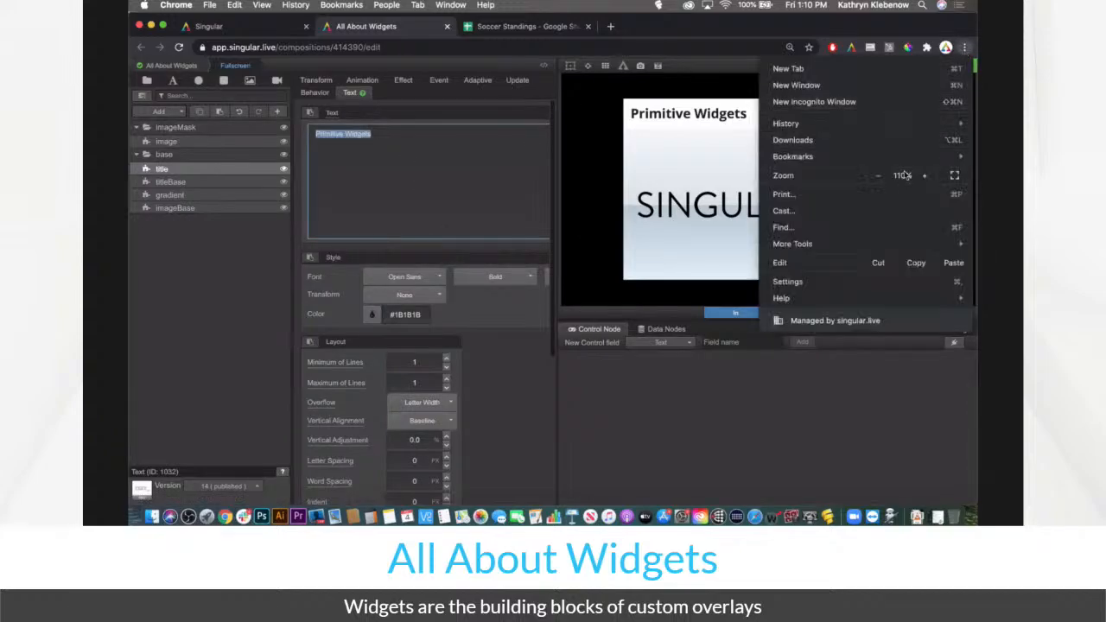
pyautogui.click(878, 175)
pyautogui.click(534, 169)
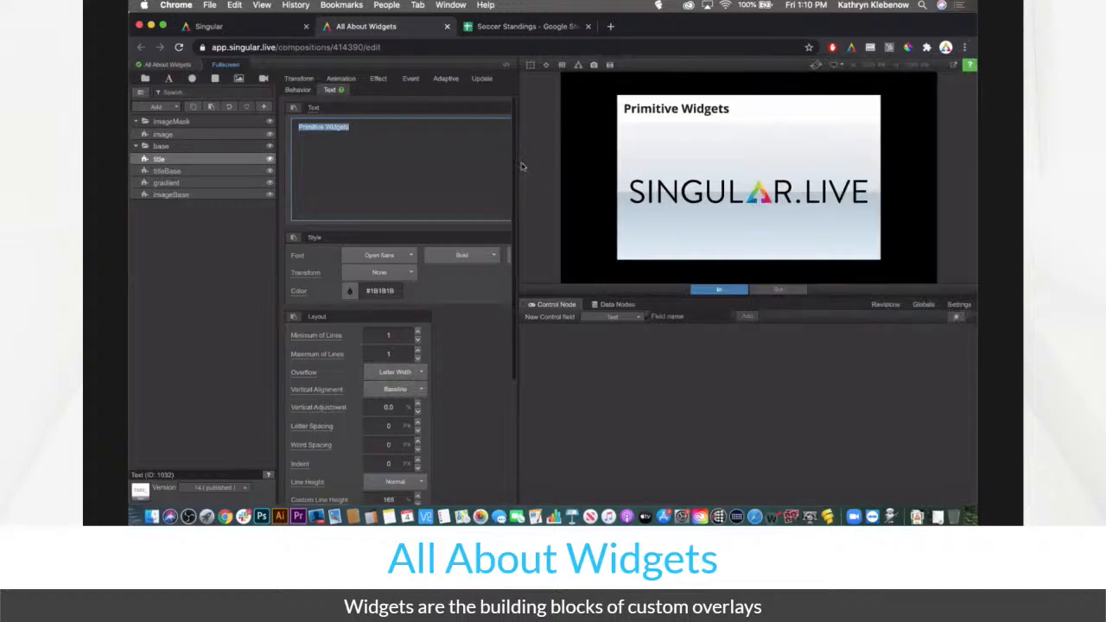
pyautogui.moveTo(593, 164); pyautogui.dragTo(595, 165)
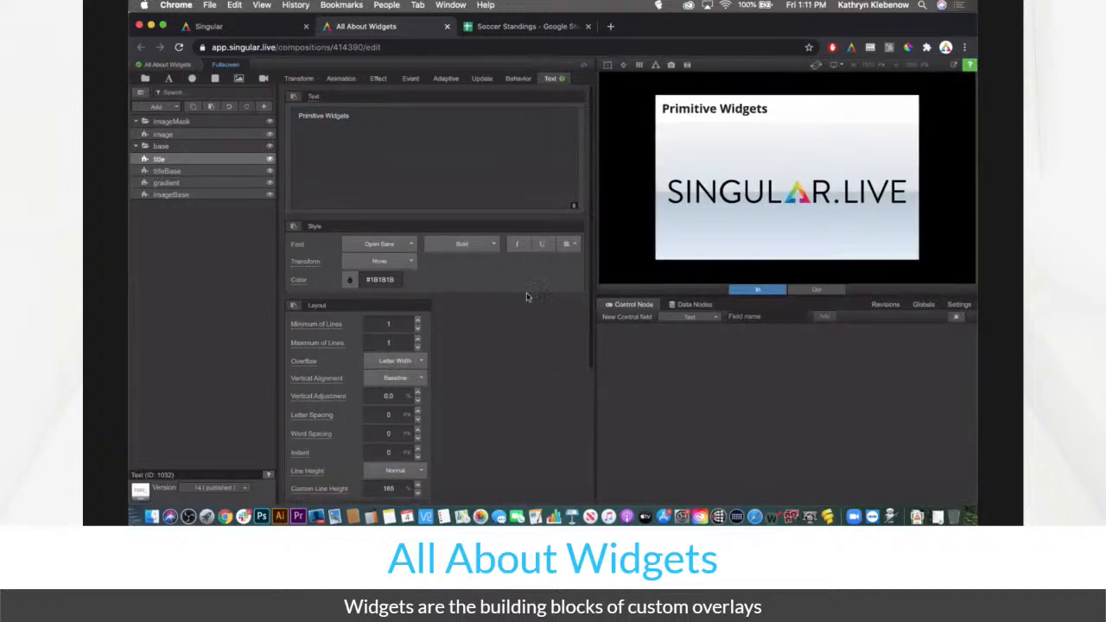
# Append the trial text "sdlkfsdjf" to the title's text and delete it again
pyautogui.tripleClick(361, 115)
pyautogui.click(391, 127)
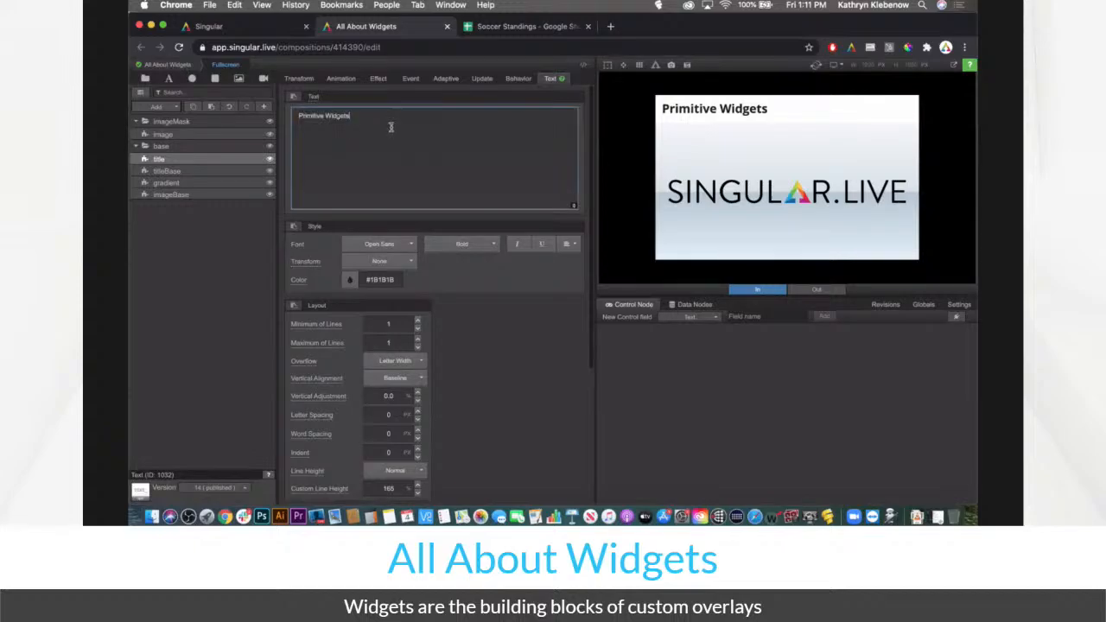
pyautogui.write('sdlkfsdjf')
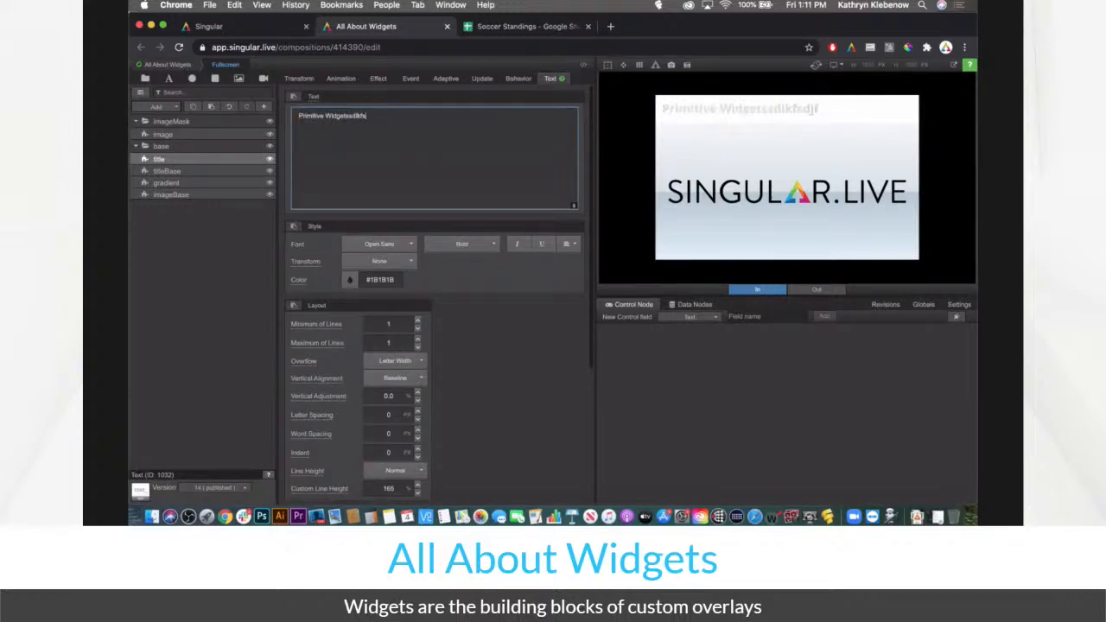
pyautogui.press('BackSpace')
pyautogui.press('BackSpace')
pyautogui.press('BackSpace')
pyautogui.press('BackSpace')
pyautogui.press('BackSpace')
pyautogui.press('BackSpace')
pyautogui.press('BackSpace')
pyautogui.press('BackSpace')
pyautogui.press('BackSpace')
pyautogui.click(449, 281)
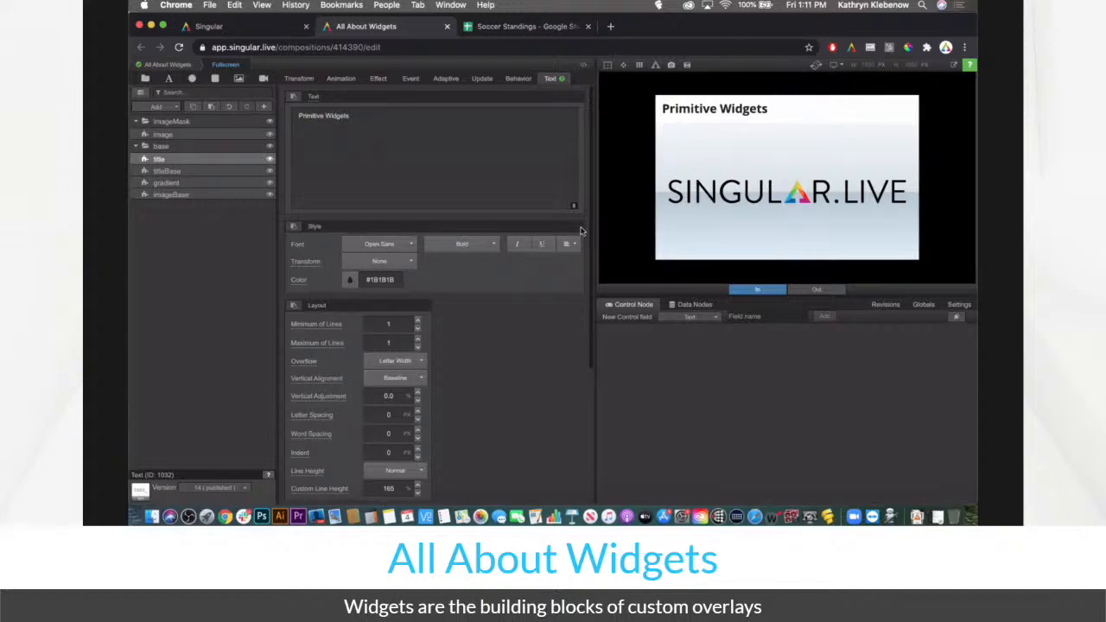
# Open the Font Browser from the title's font choices and load all available fonts
pyautogui.click(395, 245)
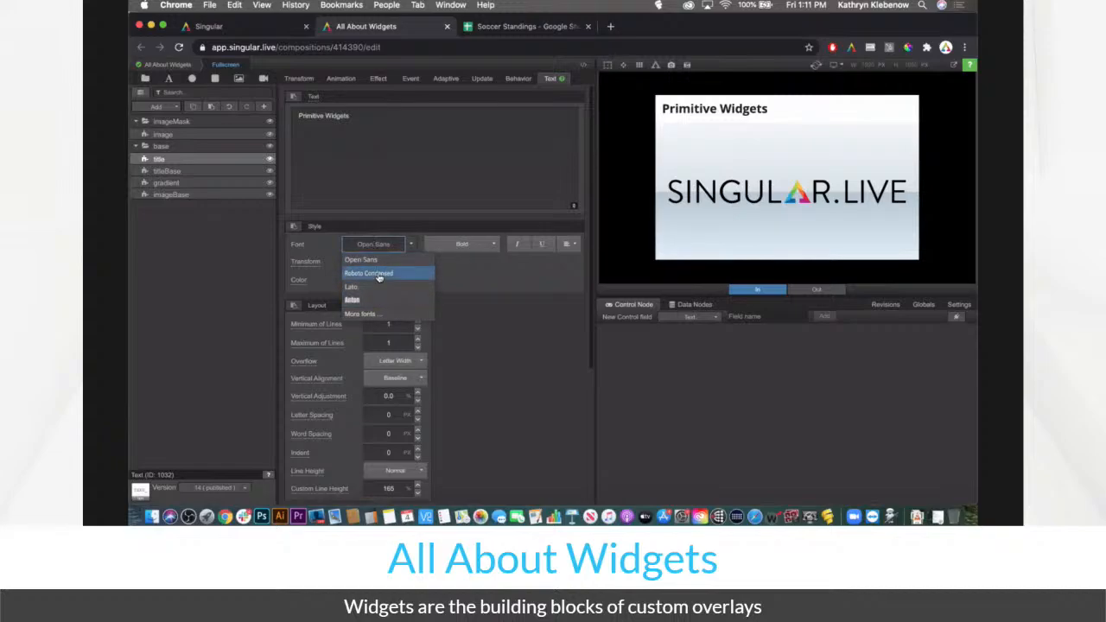
pyautogui.click(389, 319)
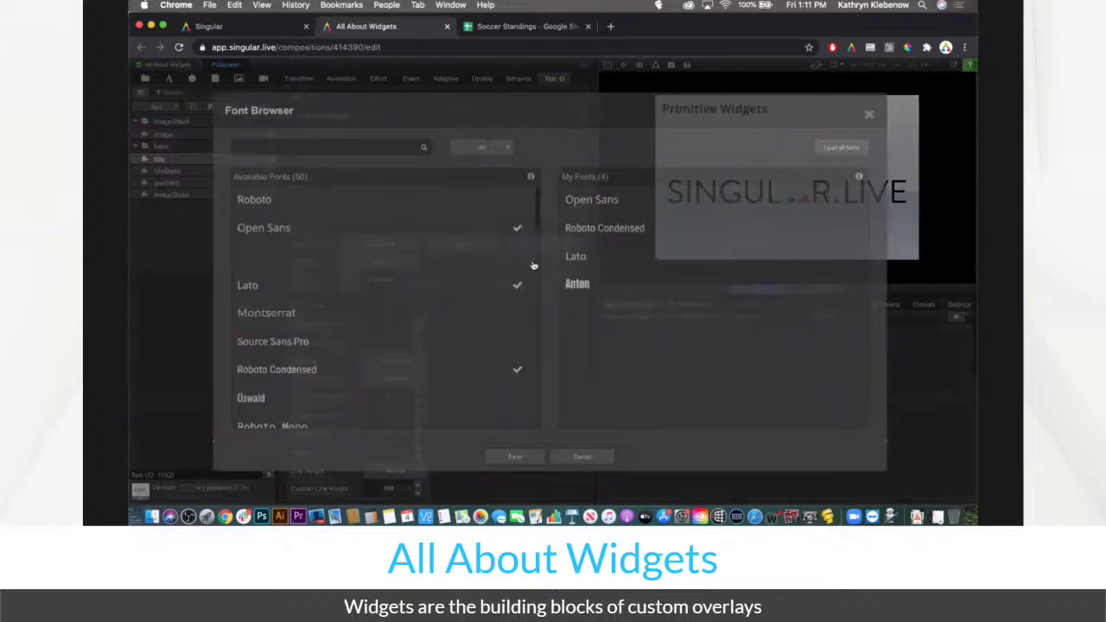
pyautogui.scroll(-5, 415, 259)
pyautogui.scroll(5, 413, 266)
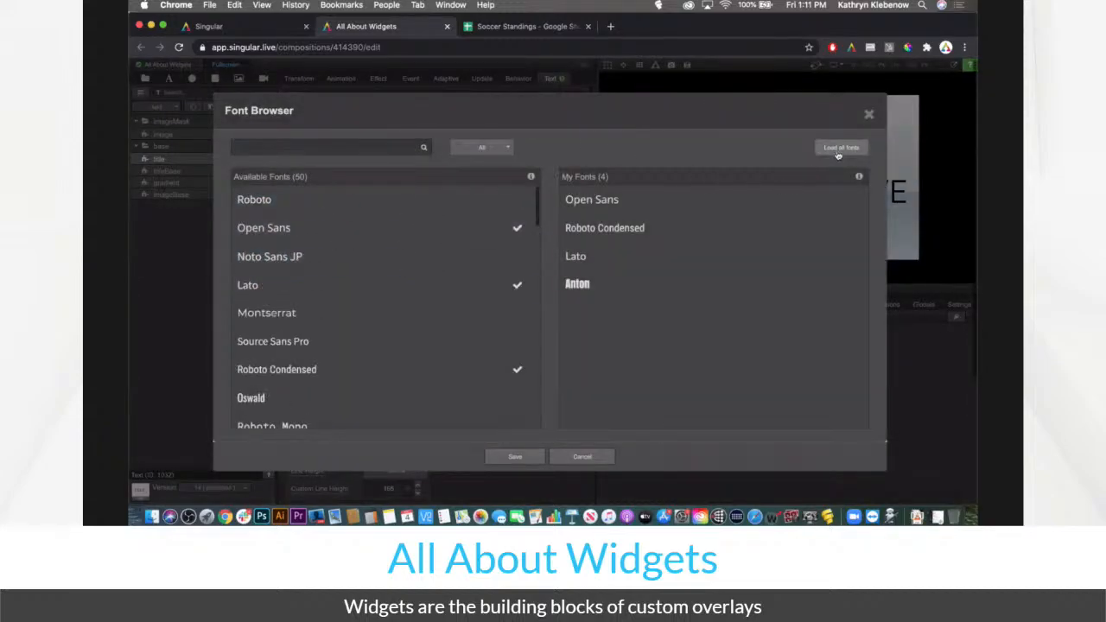
pyautogui.click(846, 148)
# Browse the loaded list of available fonts in the Font Browser
pyautogui.click(647, 255)
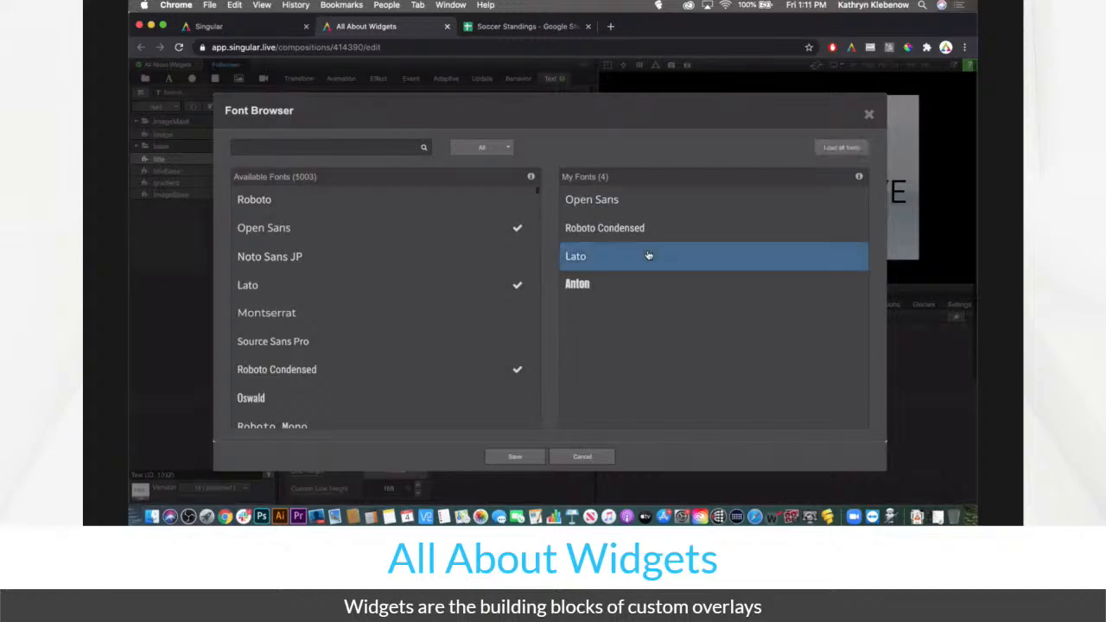
pyautogui.click(346, 200)
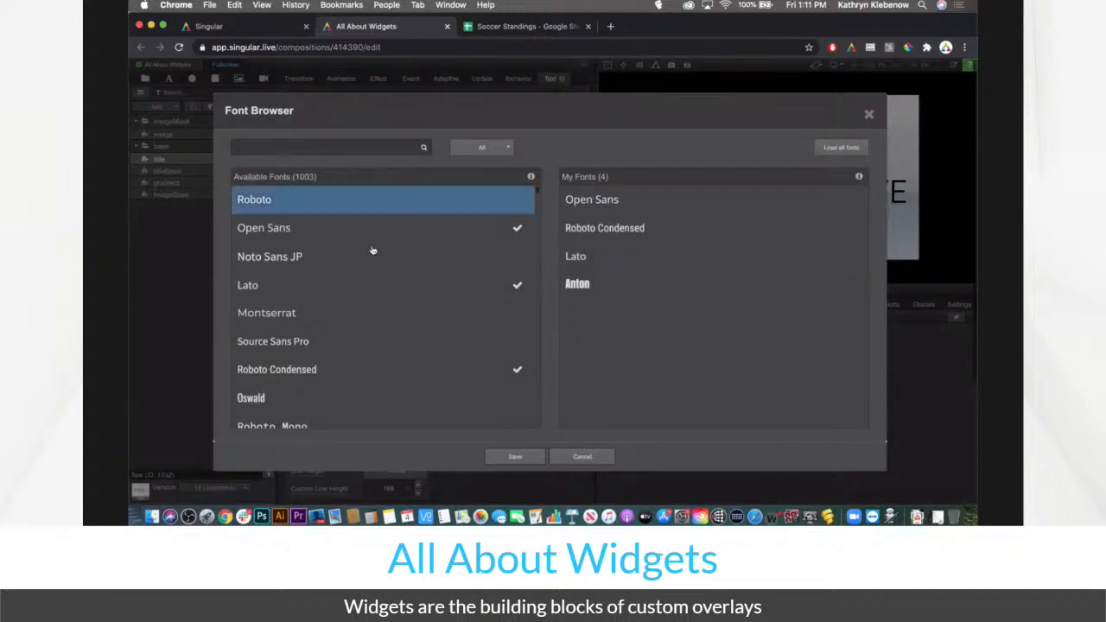
pyautogui.scroll(-3, 456, 333)
pyautogui.click(456, 334)
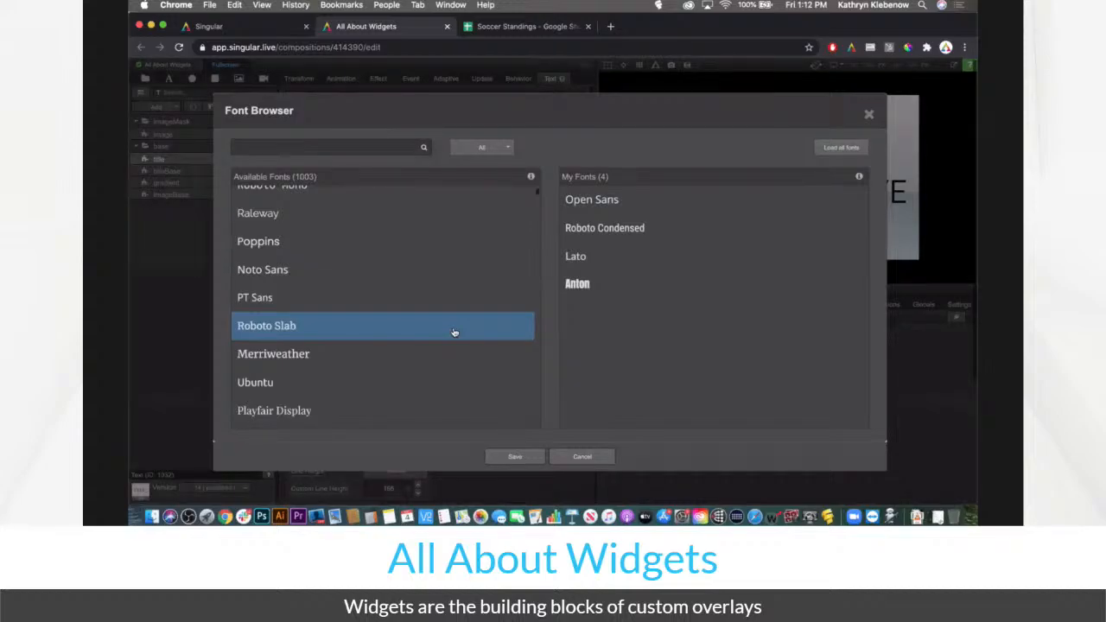
pyautogui.press('XF86AudioLowerVolume')
pyautogui.click(450, 371)
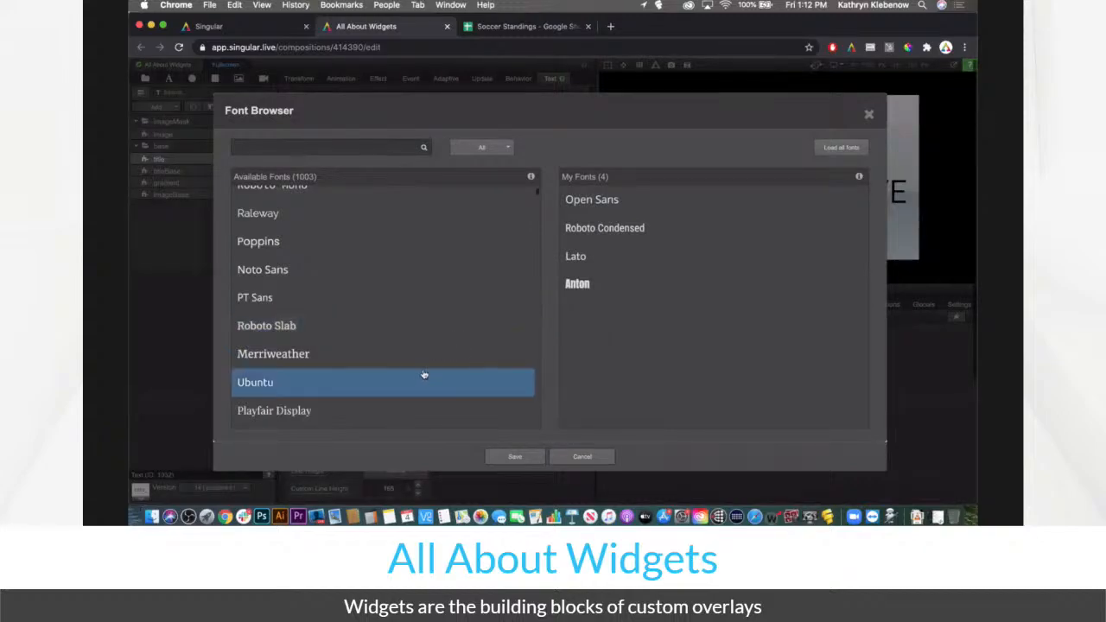
pyautogui.click(424, 367)
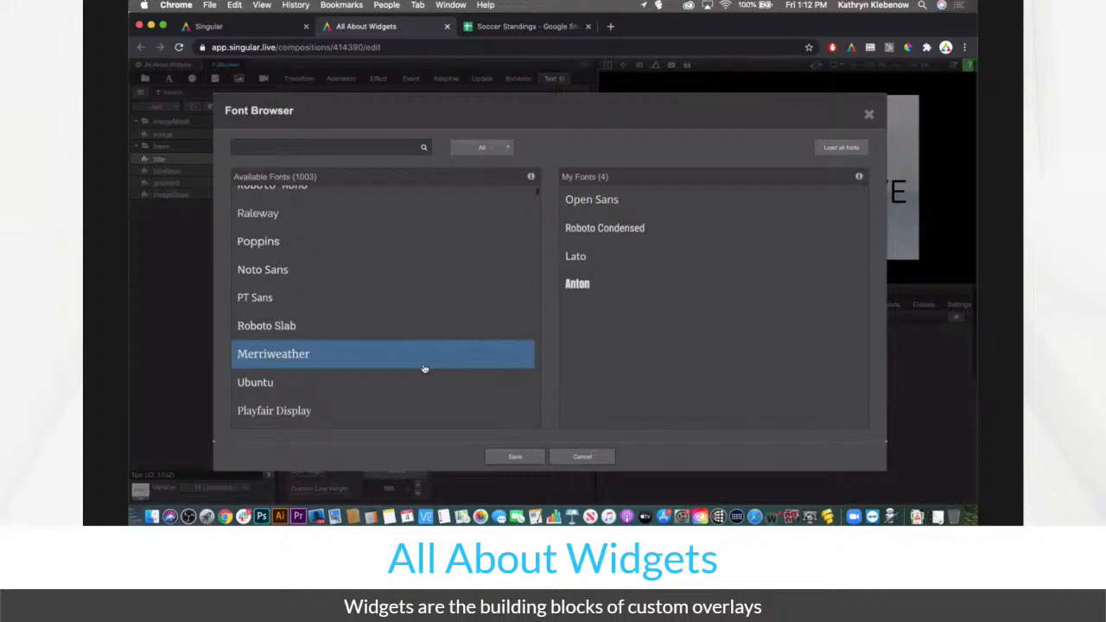
pyautogui.scroll(5, 449, 311)
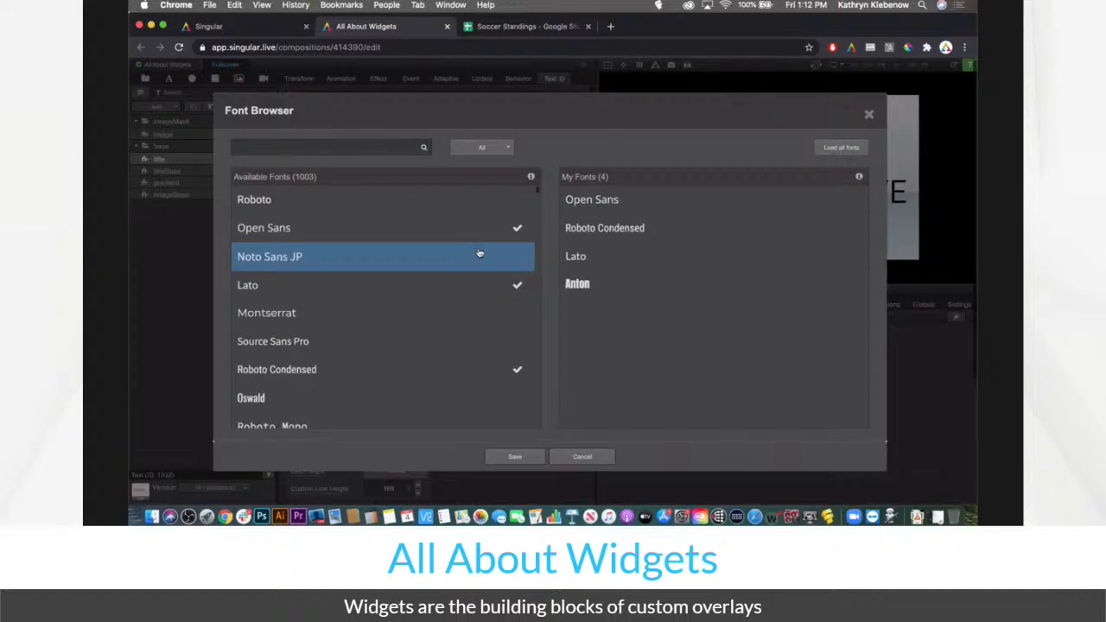
pyautogui.scroll(-3, 414, 240)
pyautogui.scroll(-10, 412, 242)
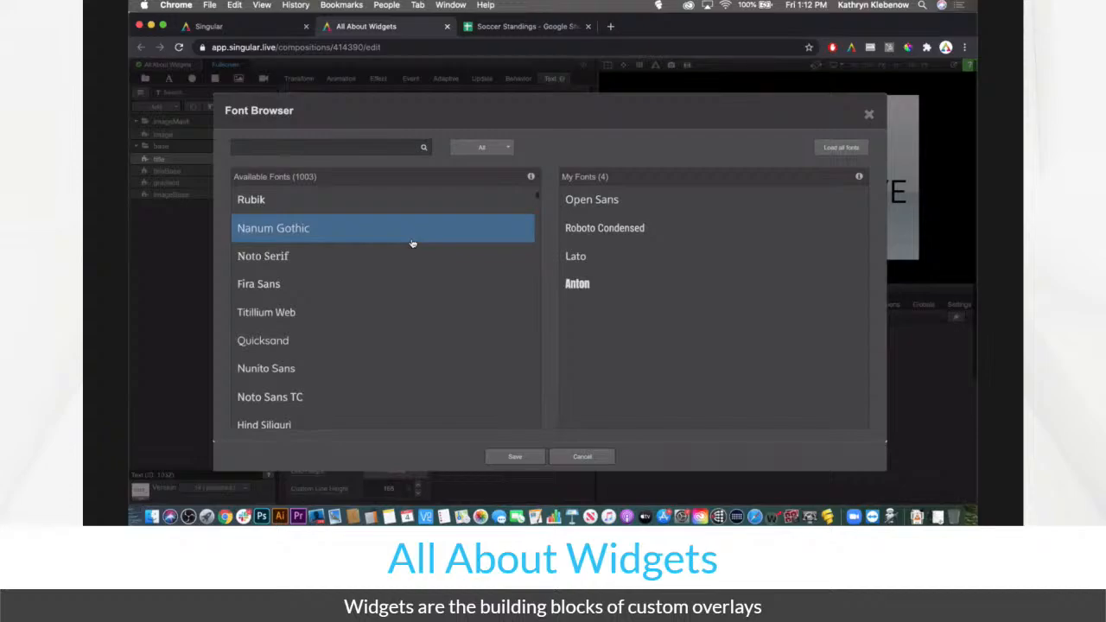
pyautogui.scroll(10, 412, 243)
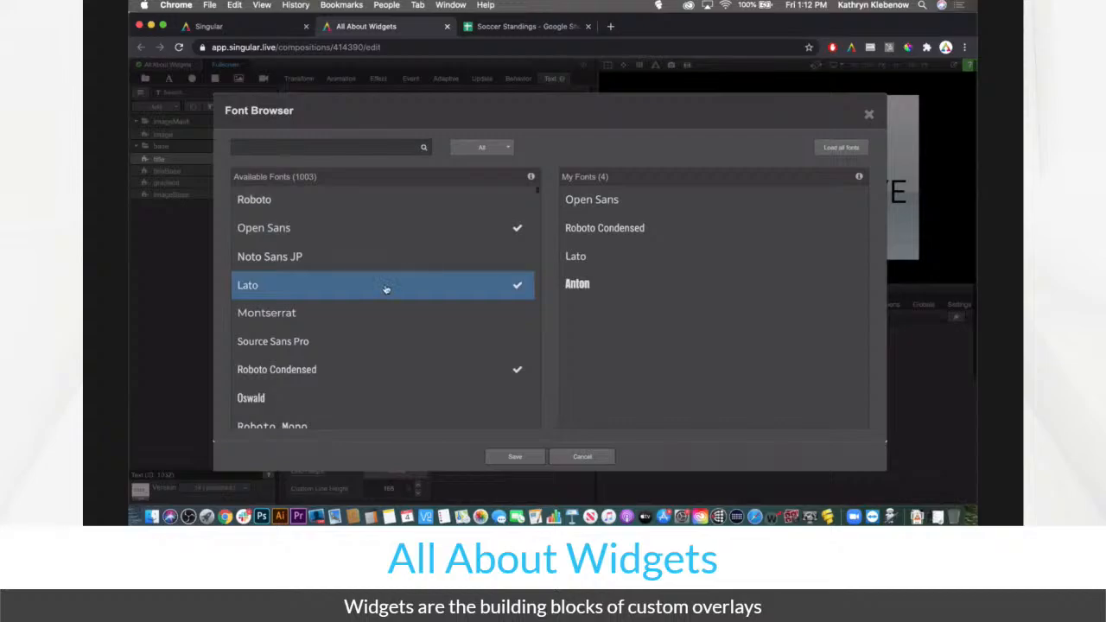
pyautogui.scroll(-3, 457, 287)
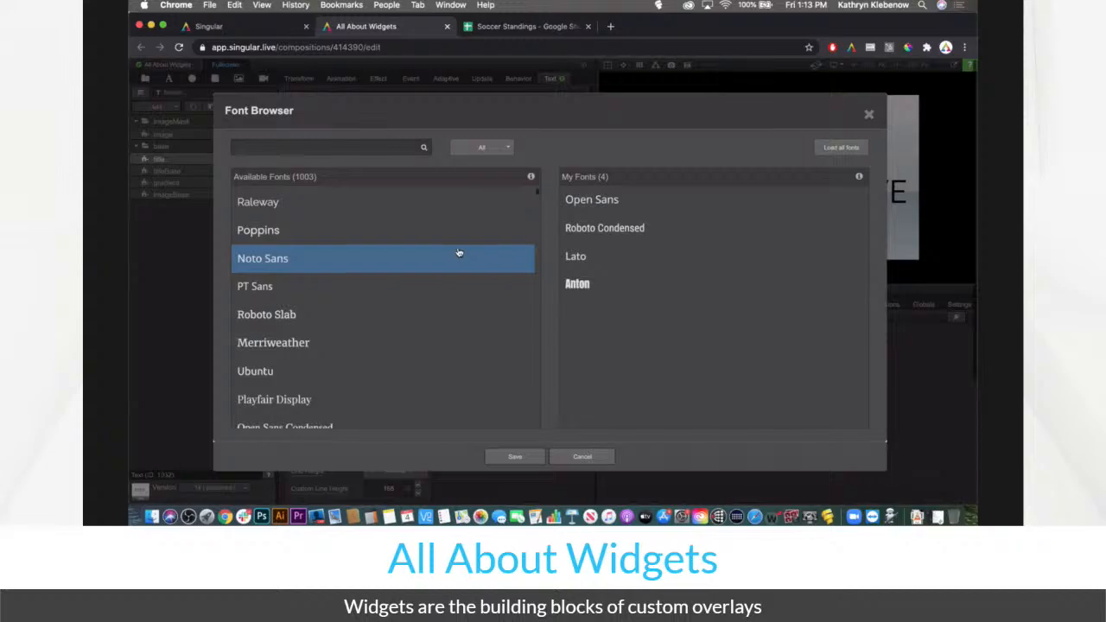
# Close the Font Browser without saving and view the title's font weight choices without changing the weight
pyautogui.click(870, 114)
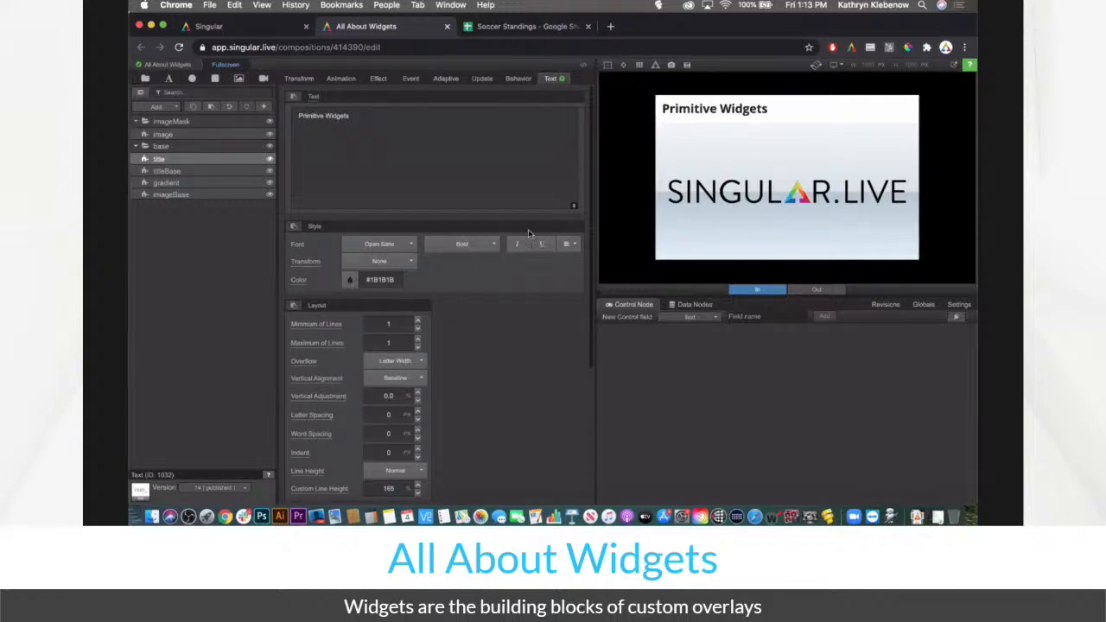
pyautogui.click(488, 245)
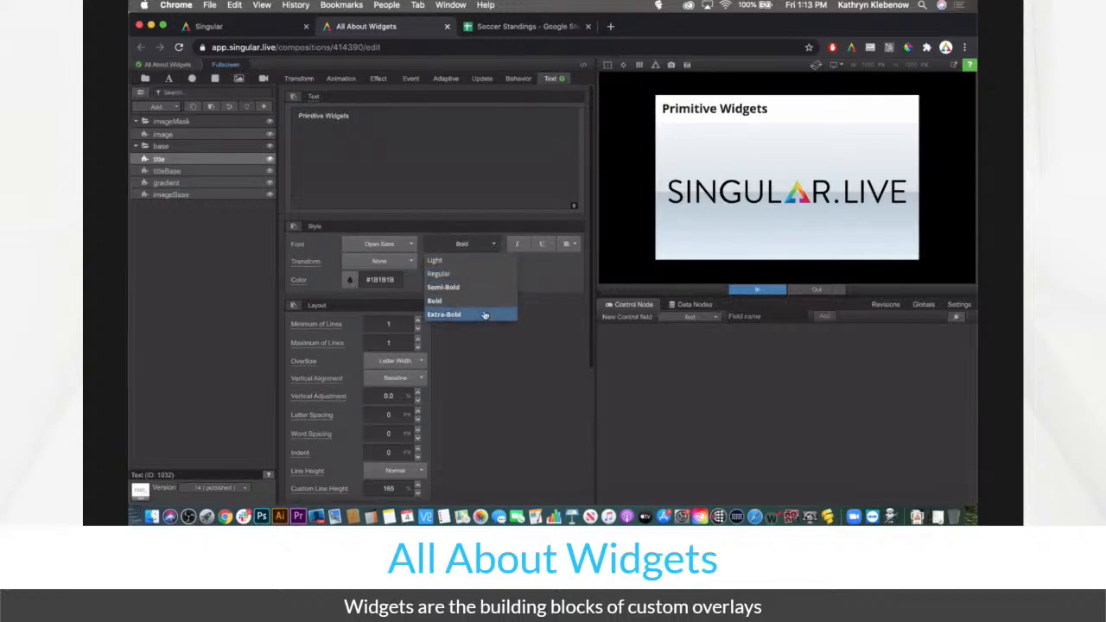
pyautogui.click(554, 275)
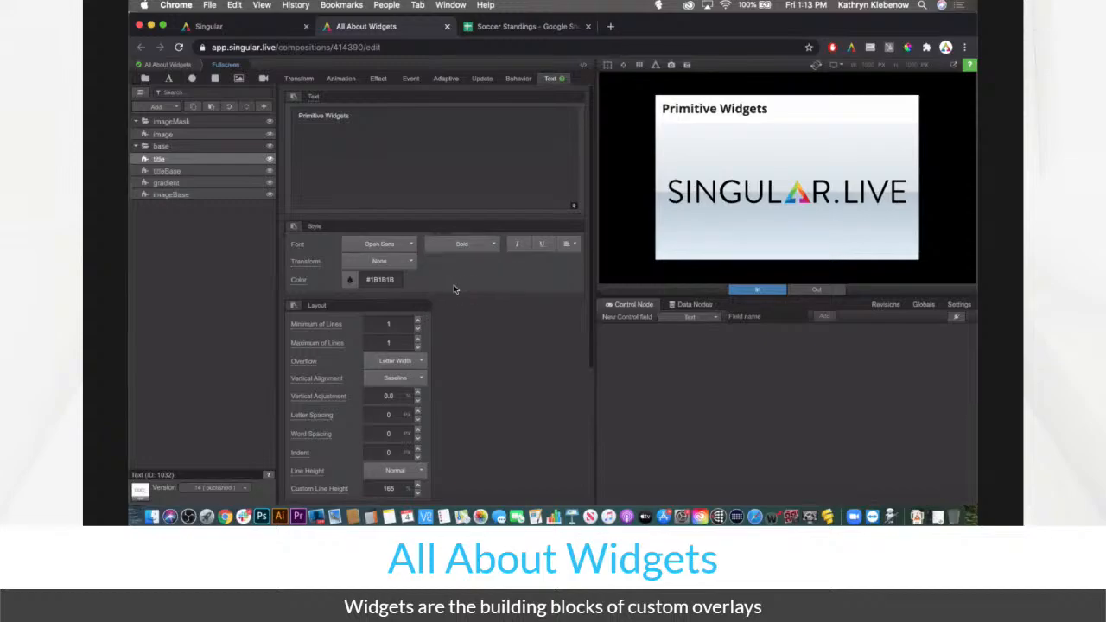
# Try a Custom line height of 100% on the title, and return its Line Height option to Normal
pyautogui.scroll(-2, 460, 315)
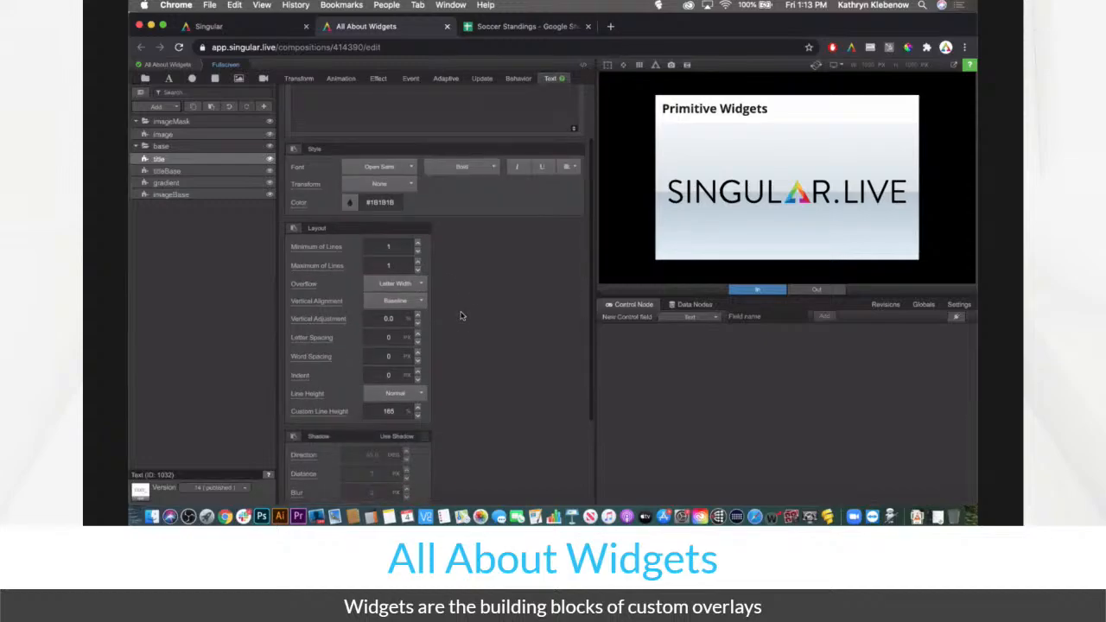
pyautogui.scroll(1, 460, 315)
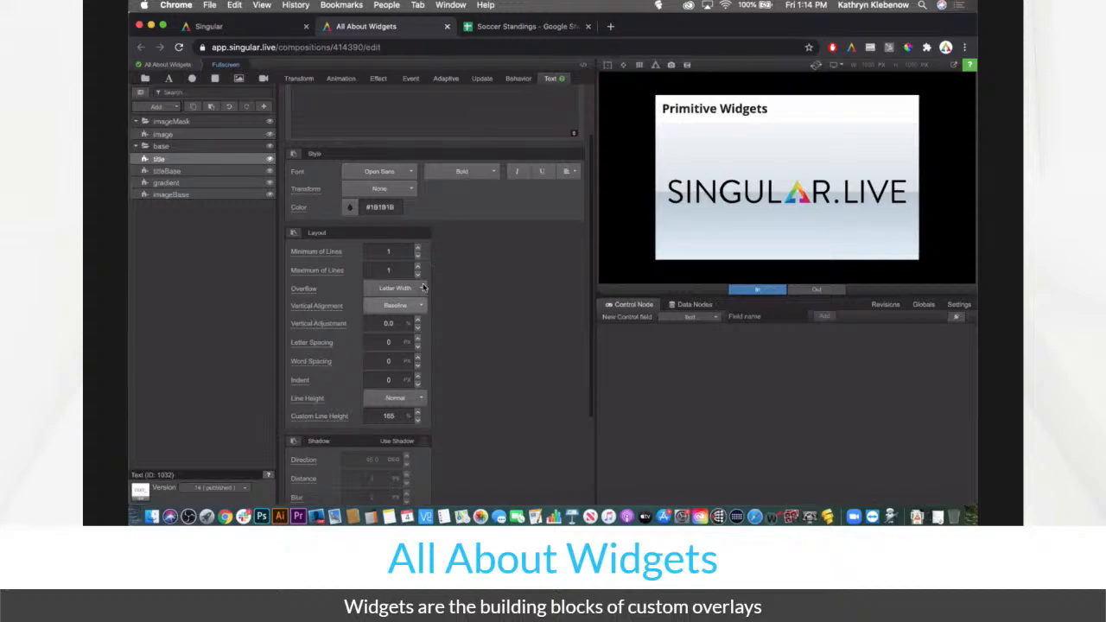
pyautogui.click(403, 399)
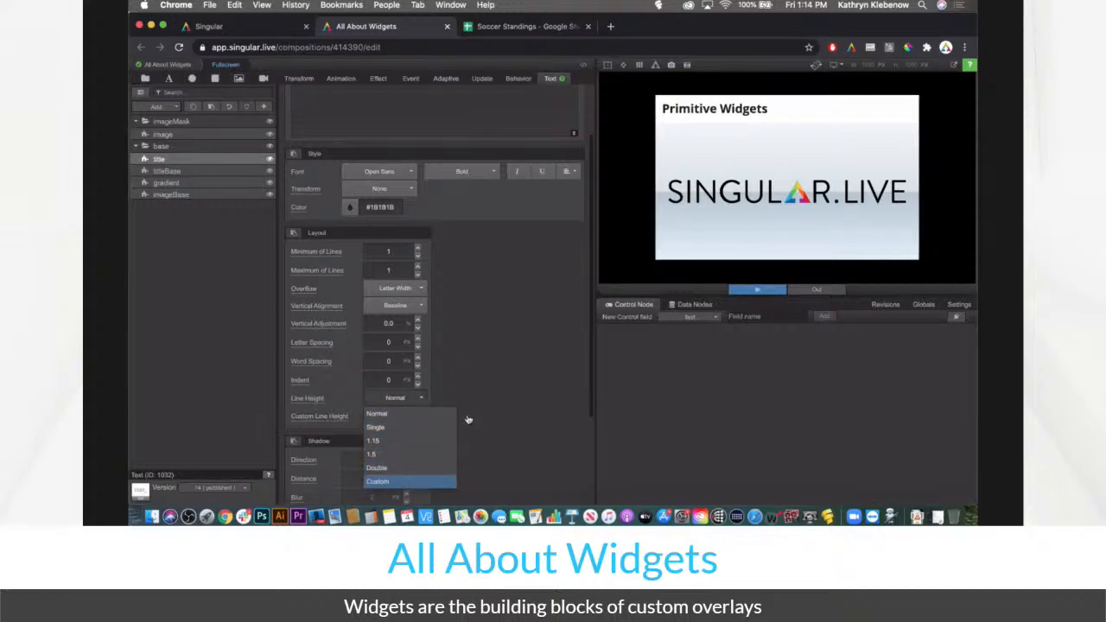
pyautogui.click(397, 481)
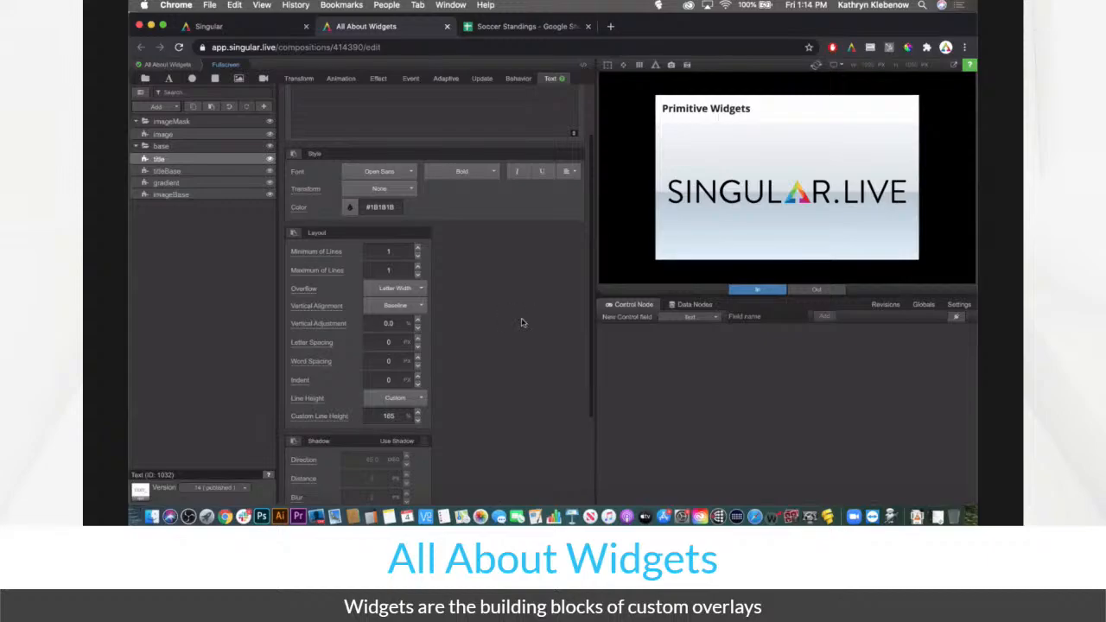
pyautogui.click(396, 415)
pyautogui.write('100')
pyautogui.press('Return')
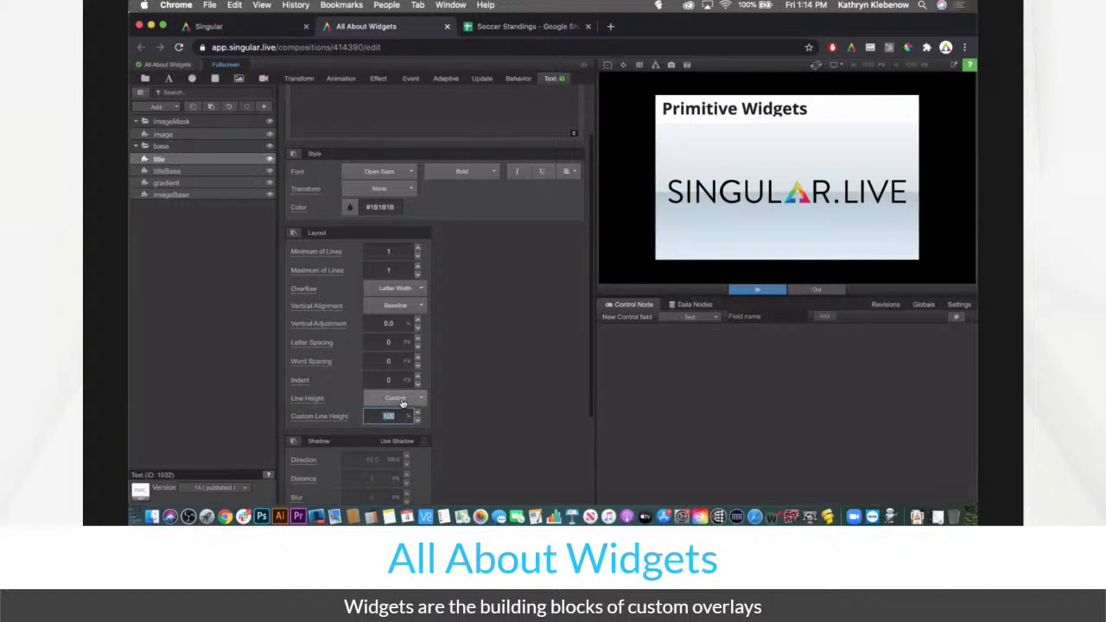
pyautogui.click(401, 400)
pyautogui.click(403, 416)
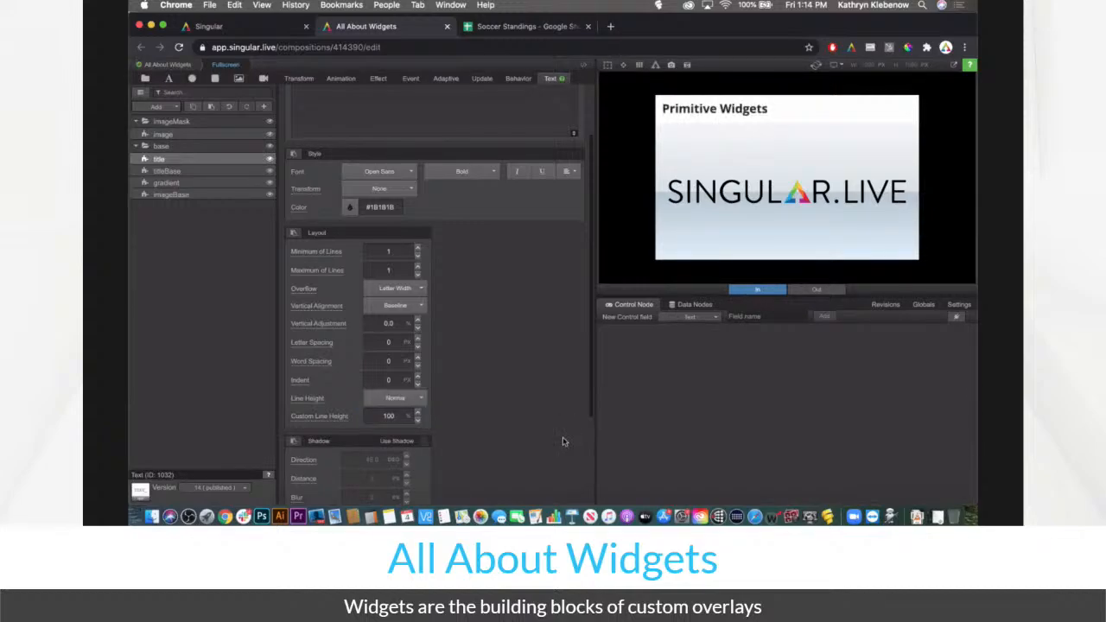
# Show the bounding box of the selected title widget in the composition preview
pyautogui.scroll(3, 519, 278)
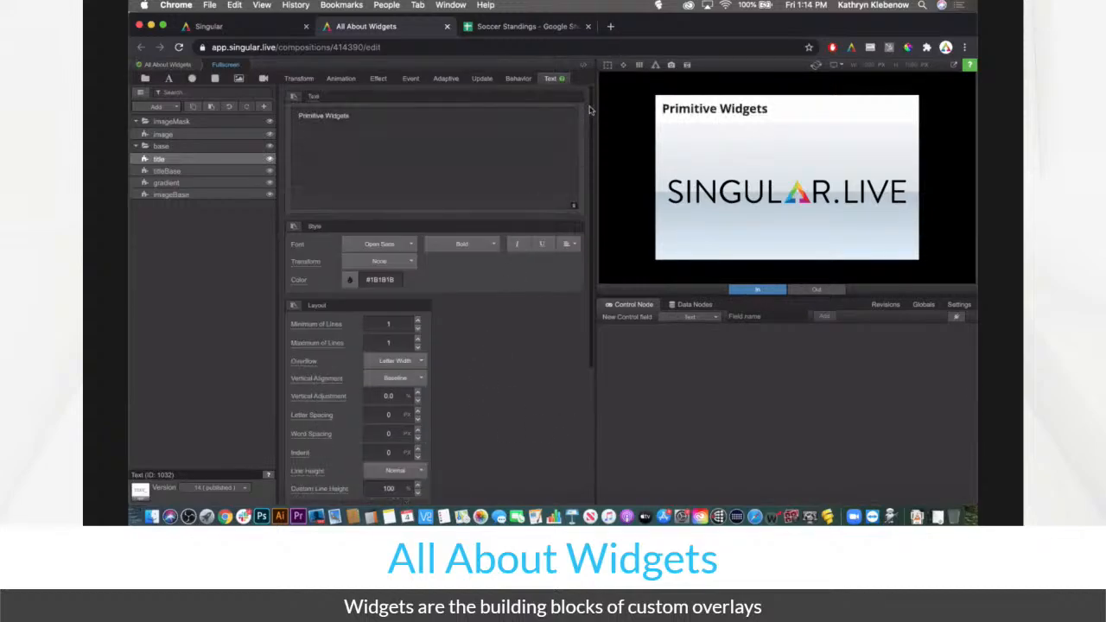
pyautogui.click(608, 66)
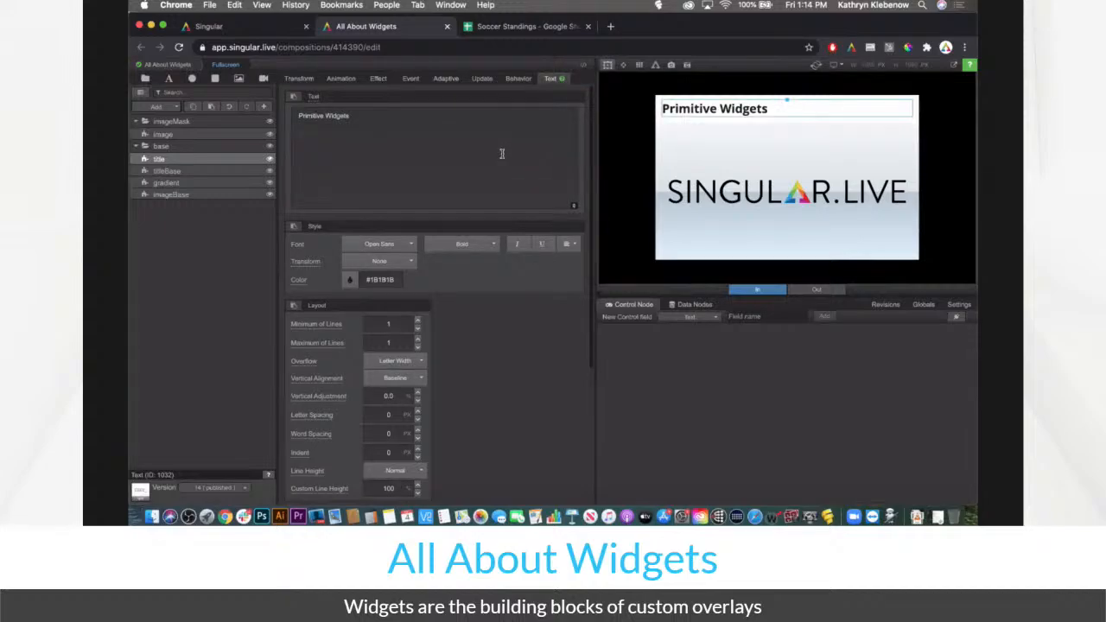
pyautogui.scroll(-3, 501, 154)
pyautogui.scroll(3, 499, 153)
# Switch the title's Line Height to Custom to compare it with the bounding box, and set it back to Normal
pyautogui.scroll(-2, 408, 292)
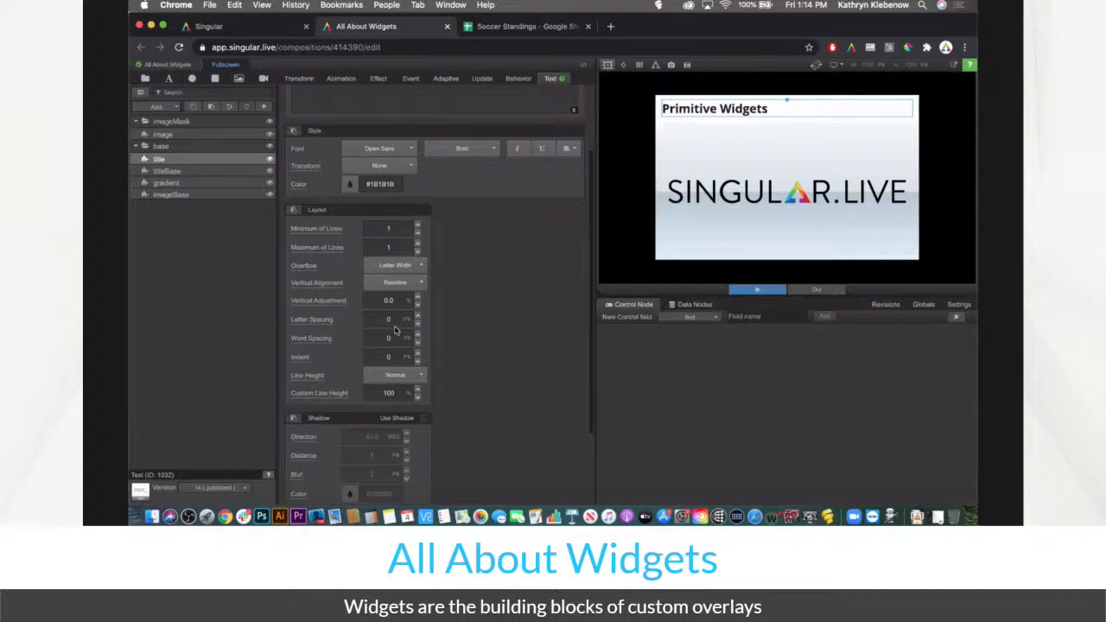
pyautogui.click(395, 375)
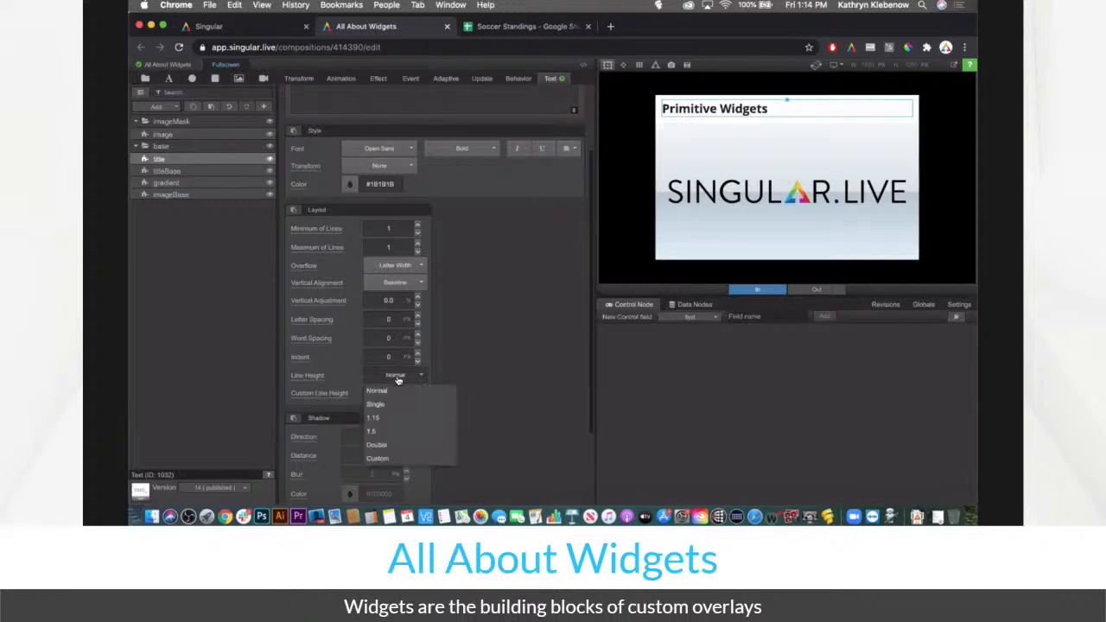
pyautogui.click(396, 458)
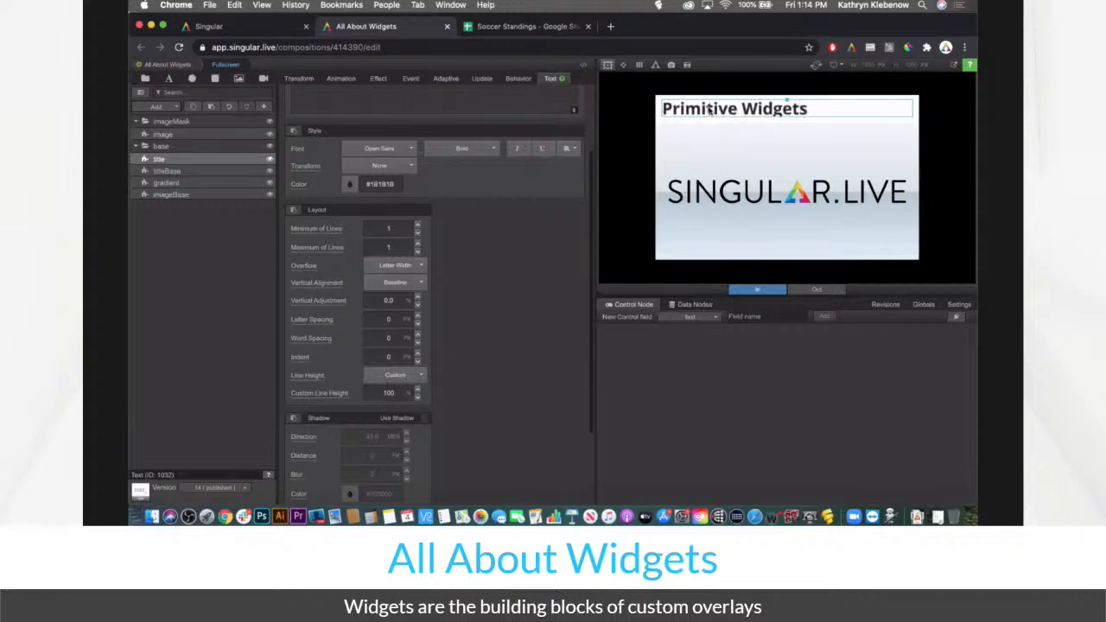
pyautogui.click(406, 378)
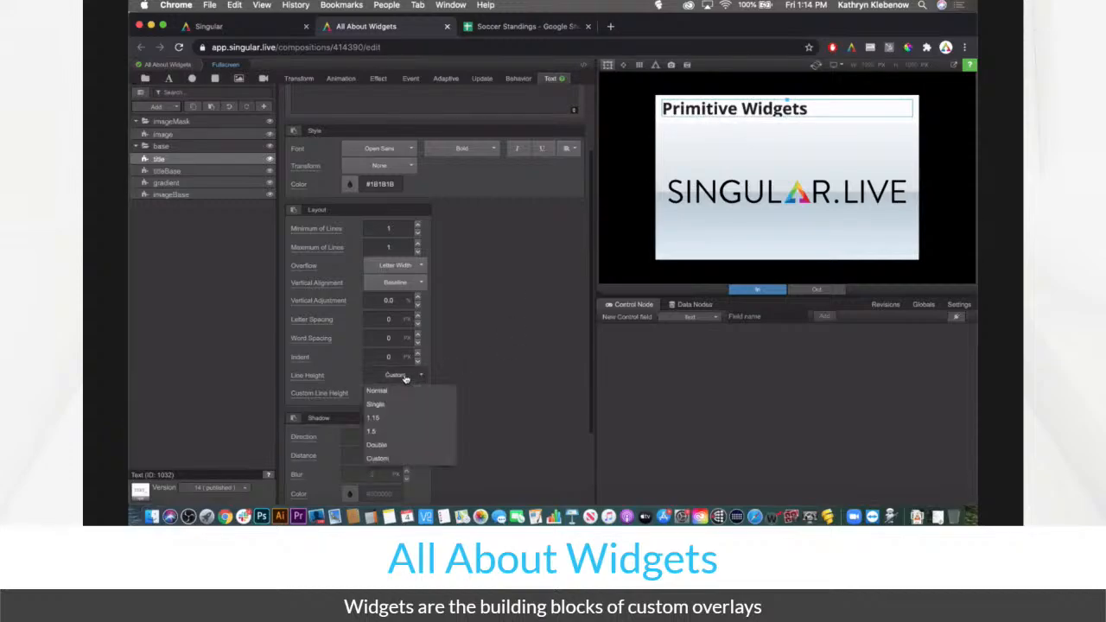
pyautogui.click(403, 391)
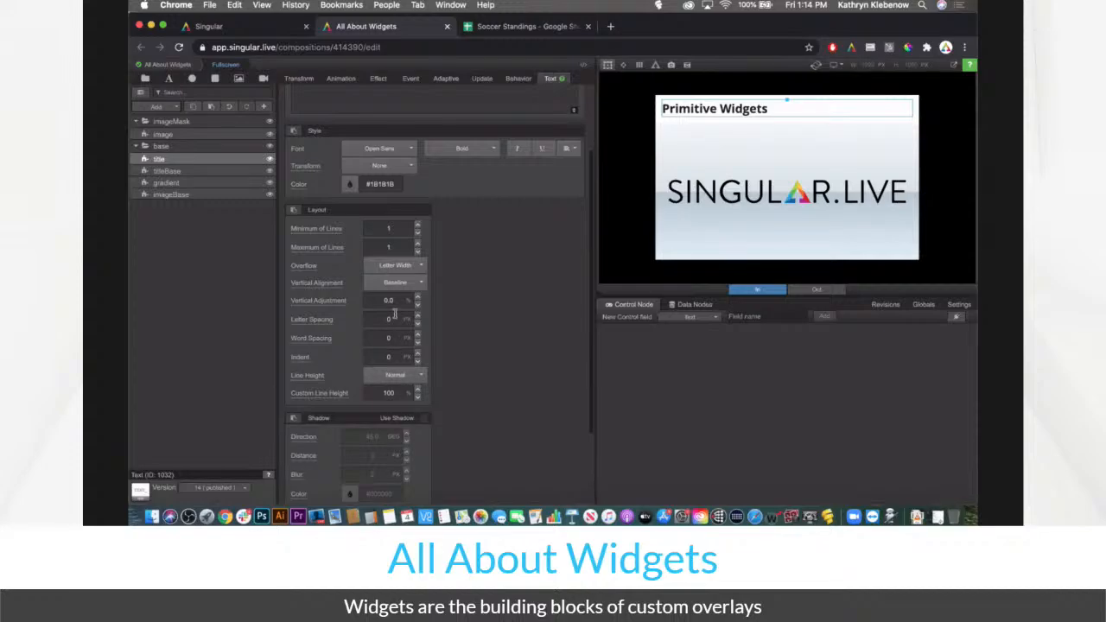
# View the title's position and size in its transform properties, and return to the text properties
pyautogui.scroll(4, 395, 315)
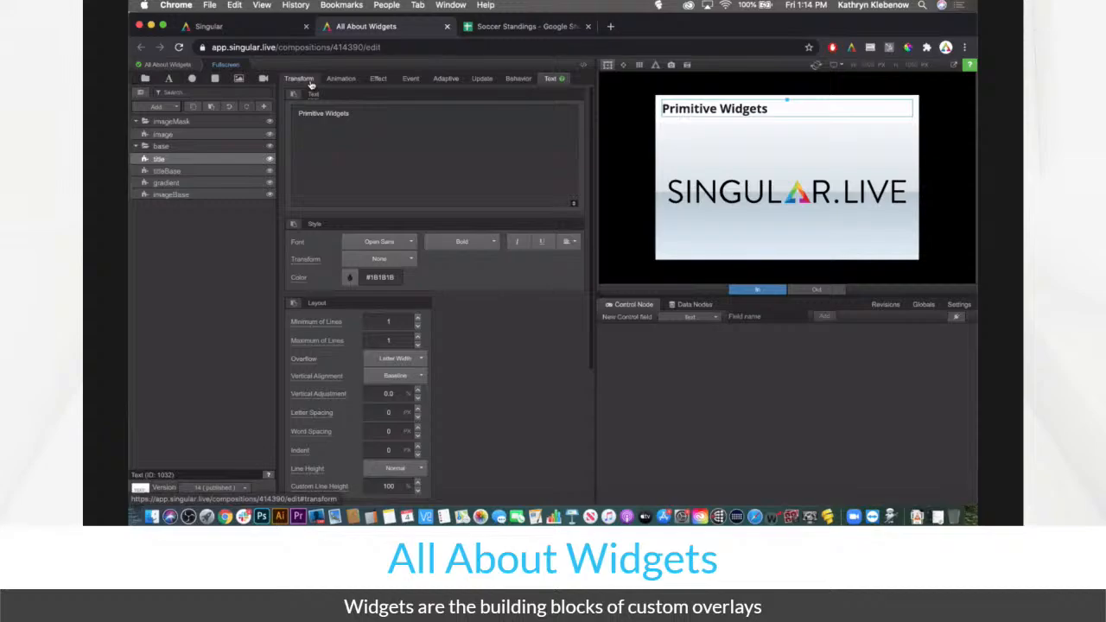
pyautogui.click(304, 80)
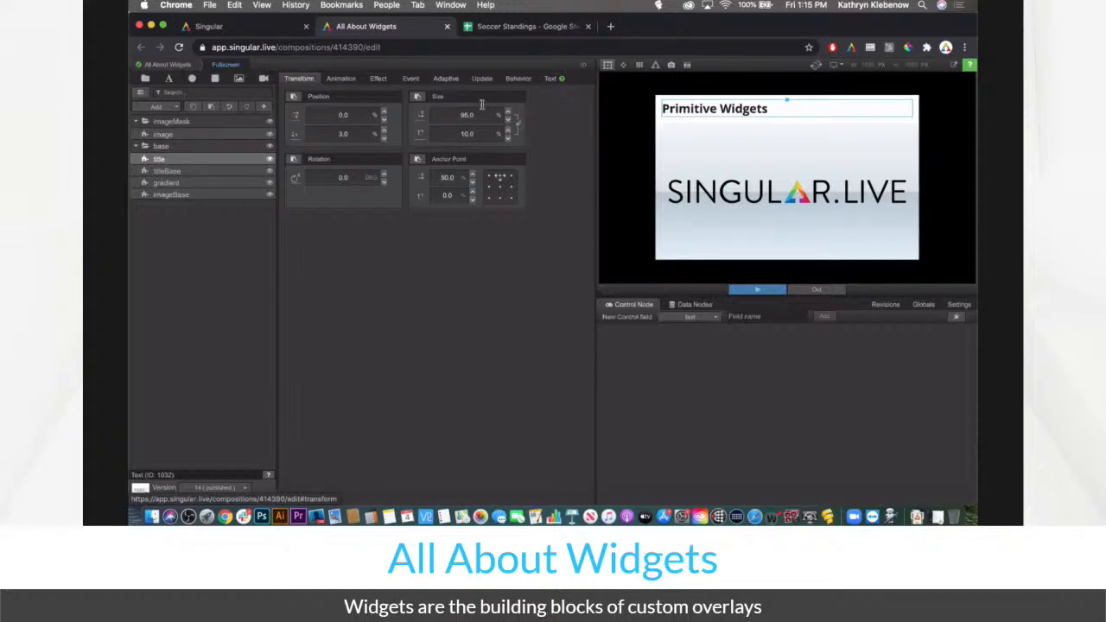
pyautogui.click(550, 79)
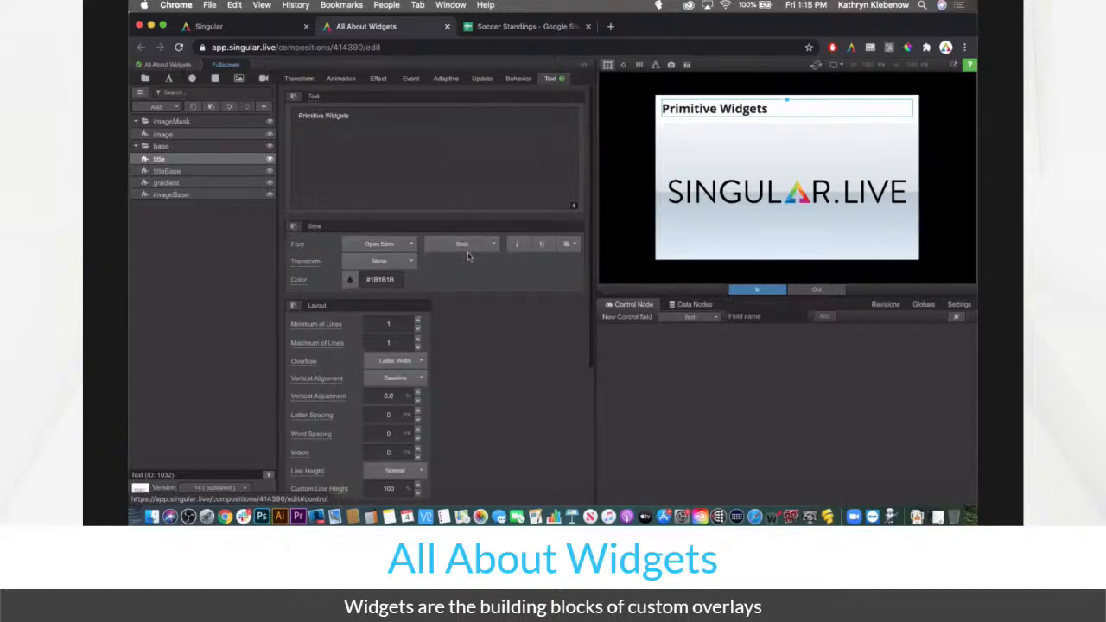
# View the title's font and font weight choices without changing either of them
pyautogui.scroll(-1, 479, 262)
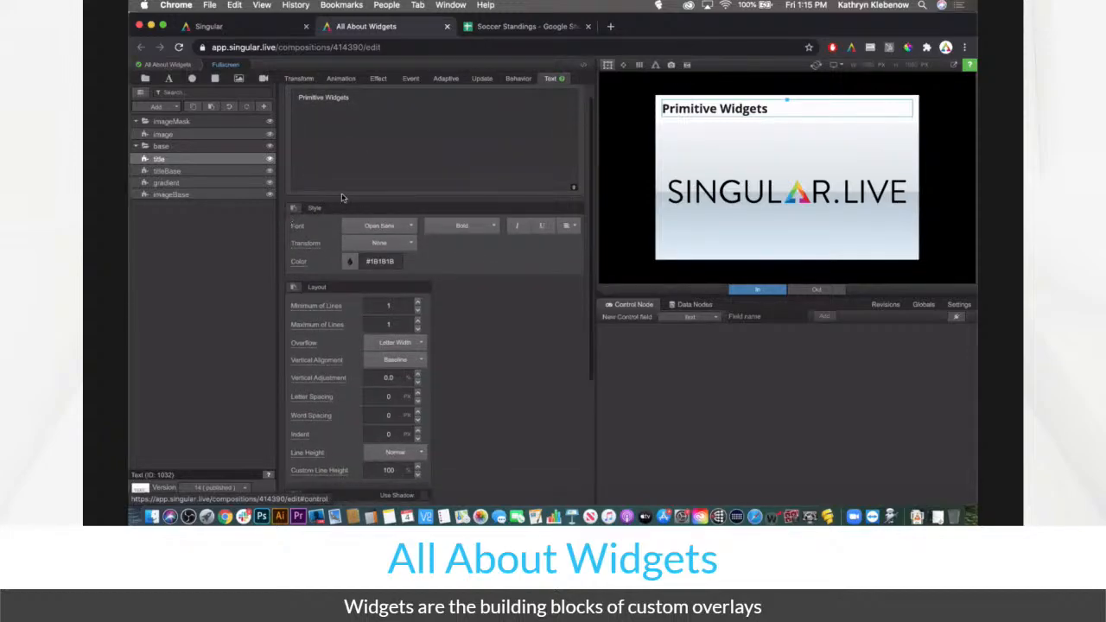
pyautogui.click(377, 226)
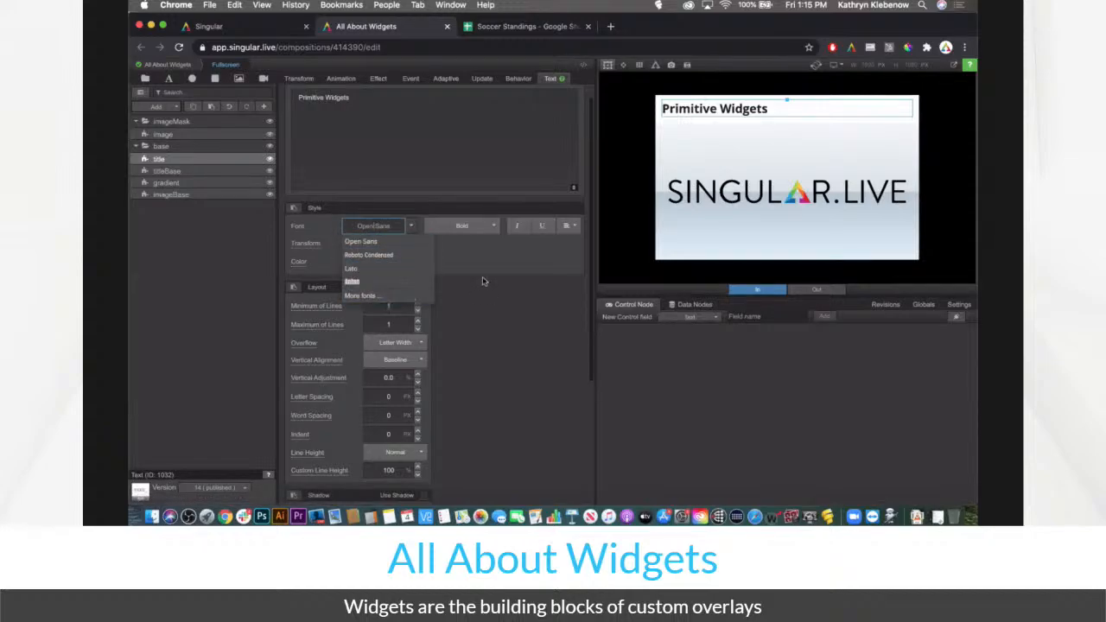
pyautogui.click(476, 233)
pyautogui.click(471, 226)
pyautogui.click(550, 263)
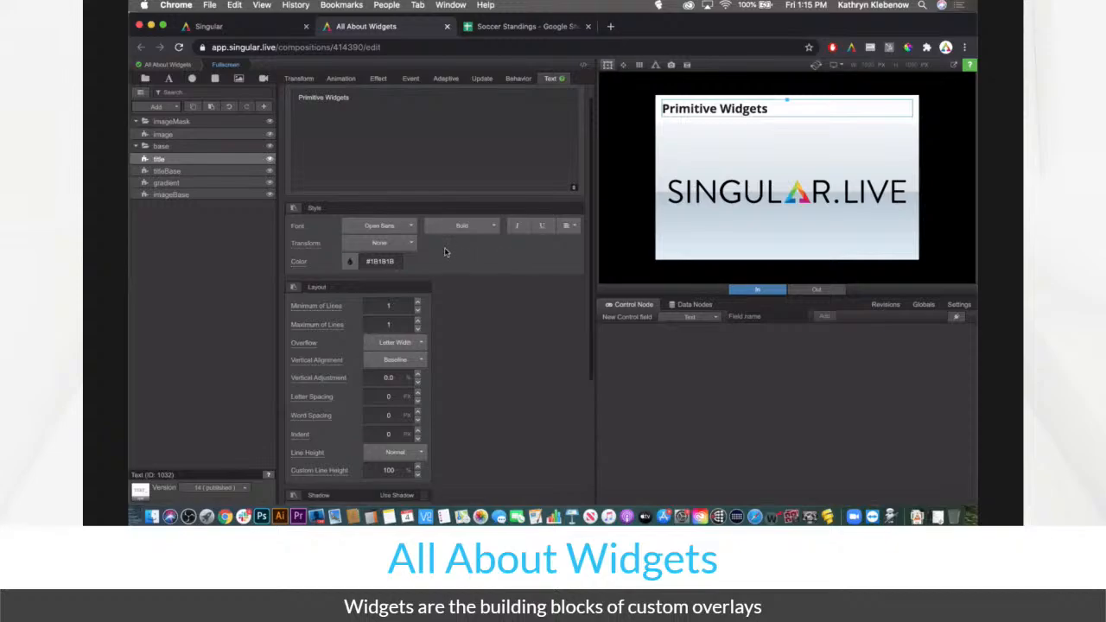
# Try the Uppercase, Lowercase and Capitalize options for the title's text Transform
pyautogui.click(404, 252)
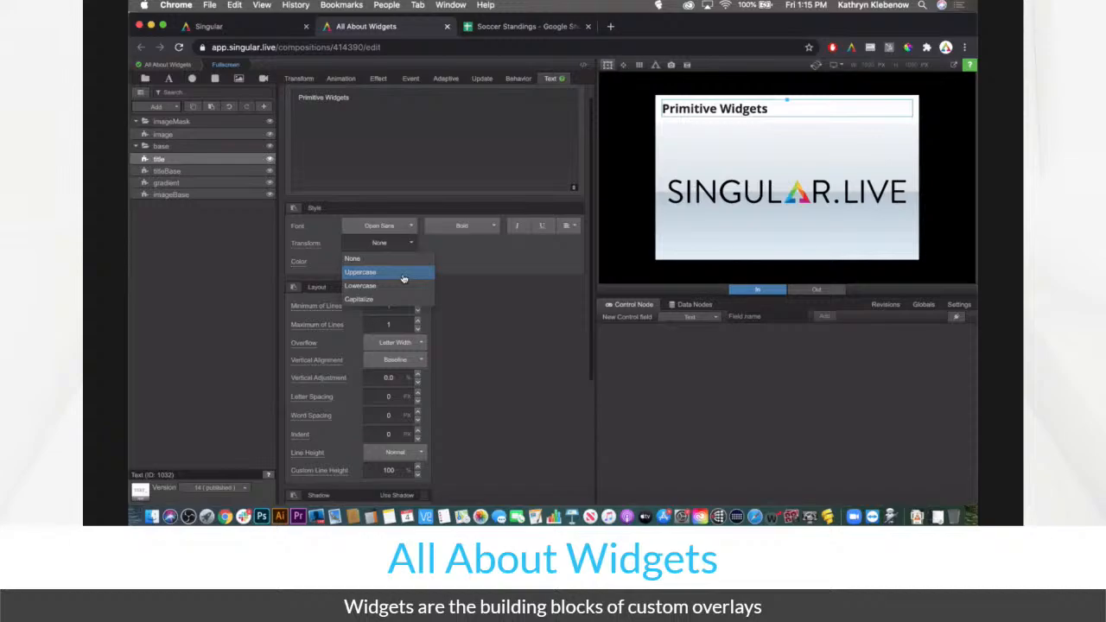
pyautogui.click(473, 273)
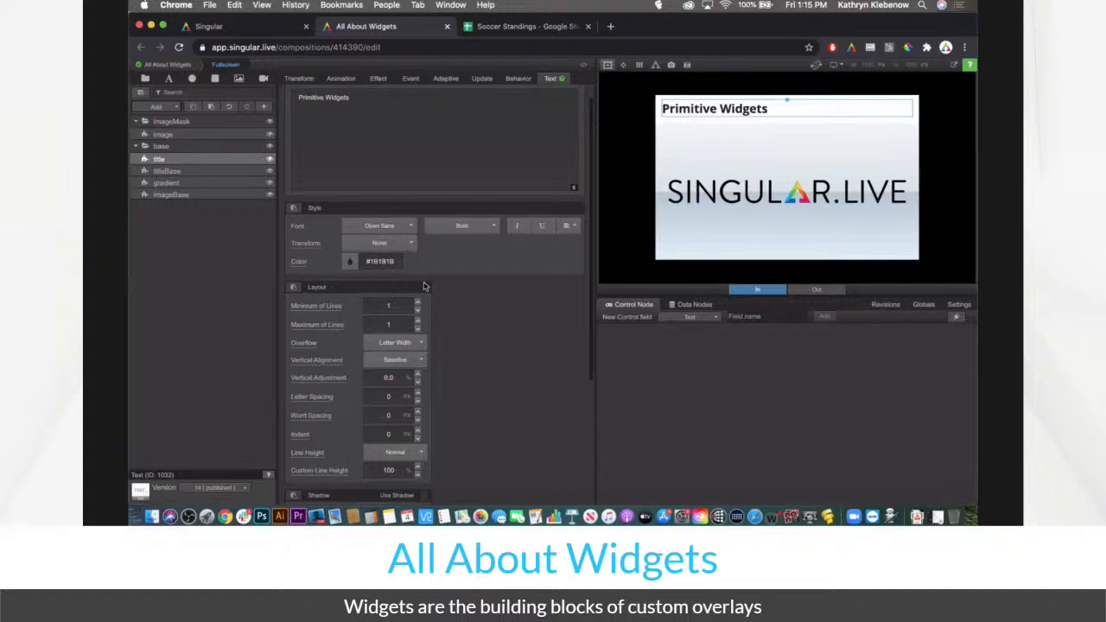
pyautogui.click(391, 251)
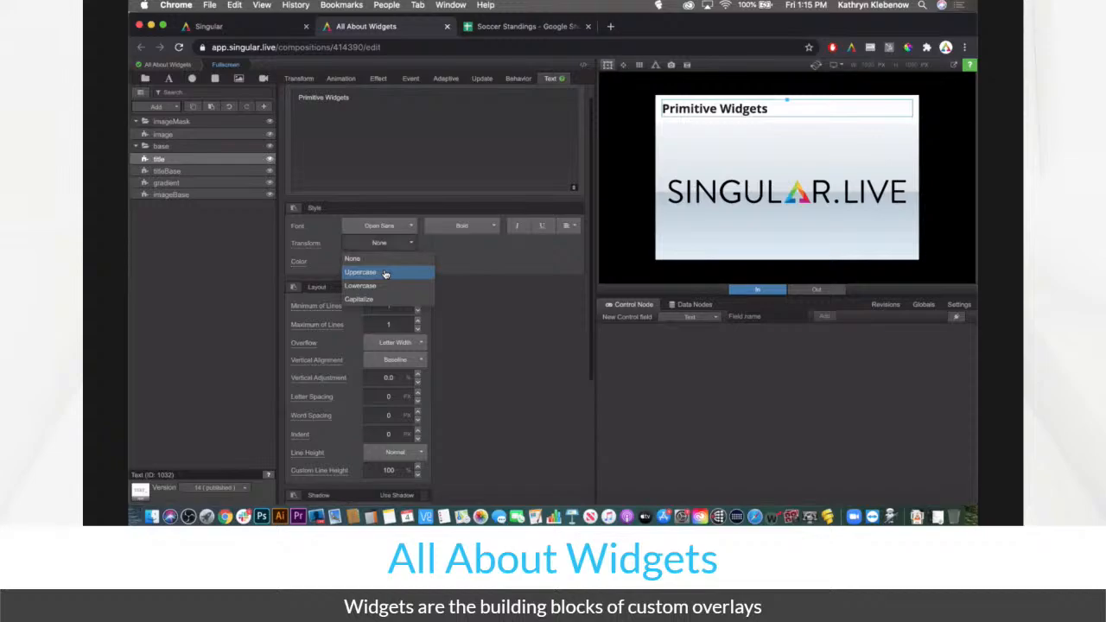
pyautogui.click(386, 273)
pyautogui.click(400, 249)
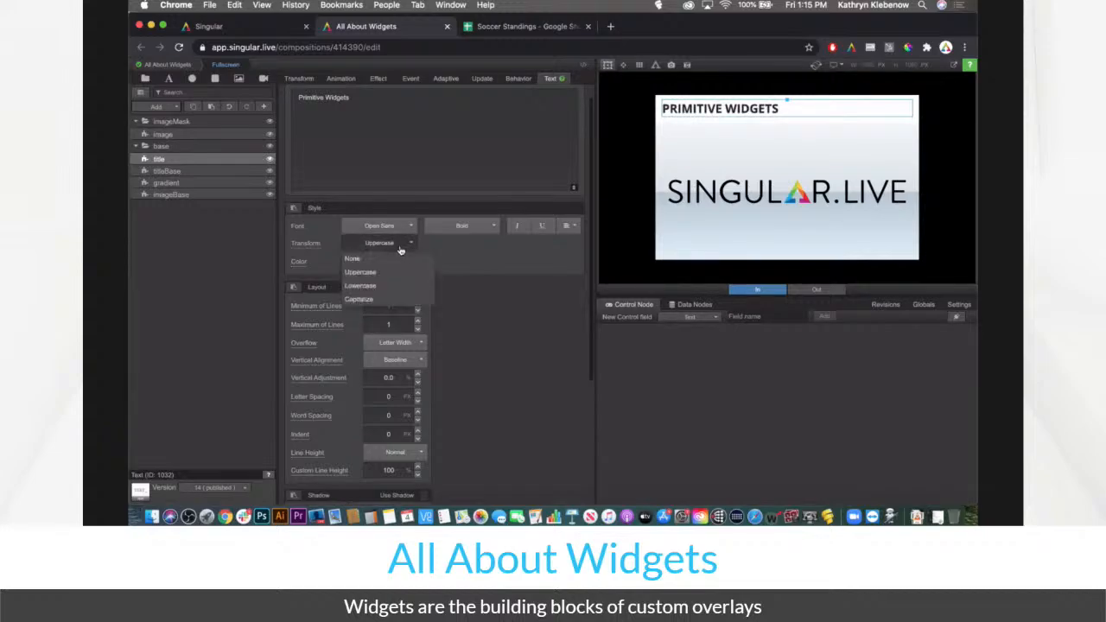
pyautogui.click(389, 286)
pyautogui.click(393, 245)
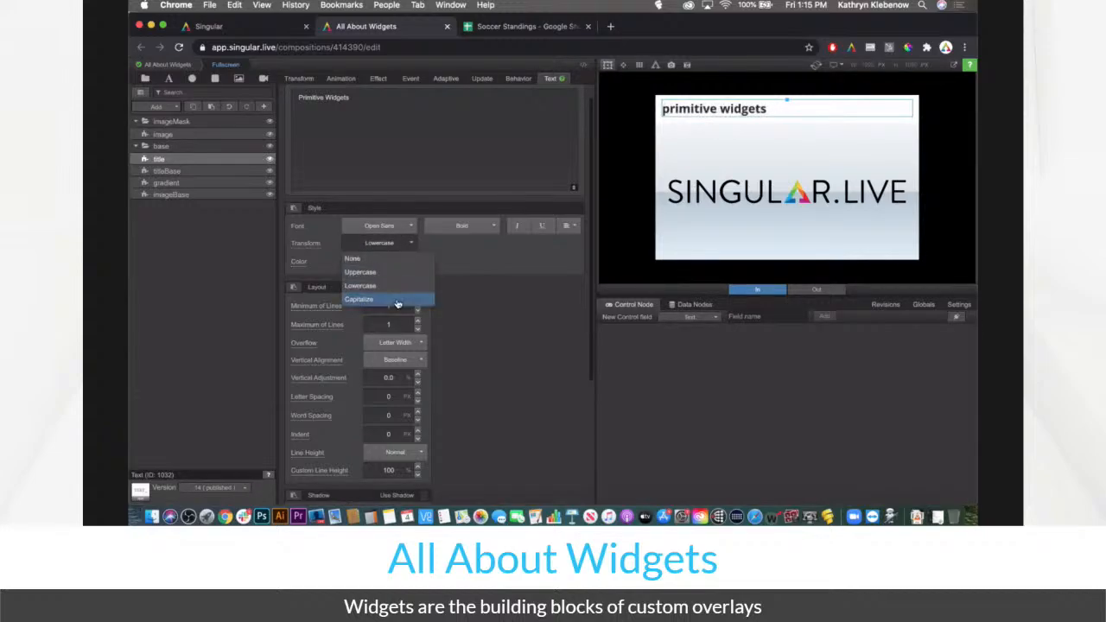
pyautogui.click(398, 299)
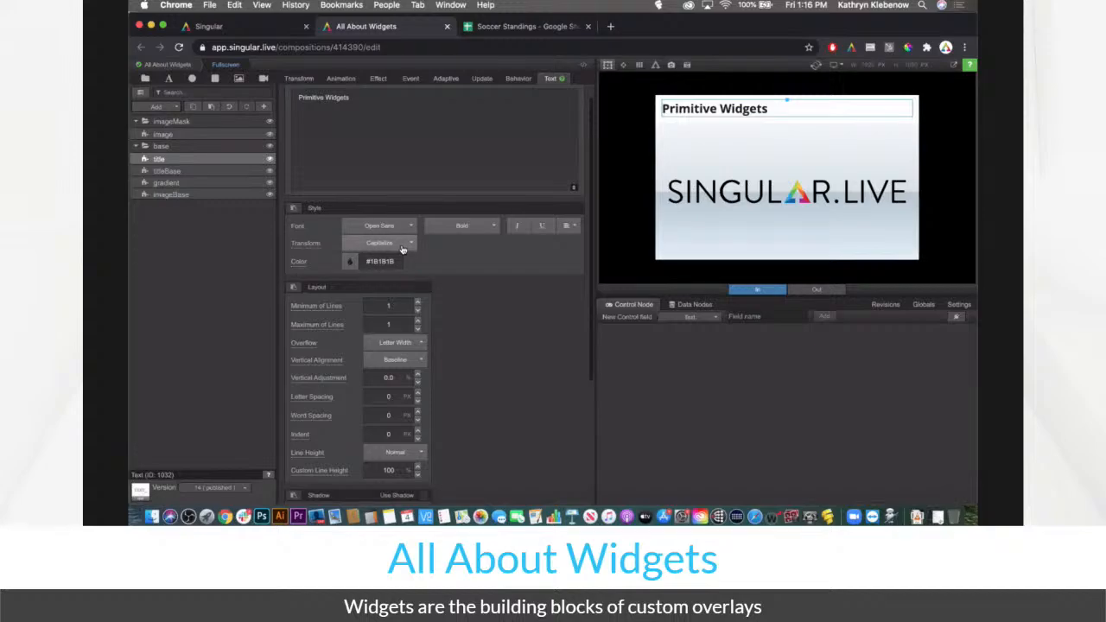
# Switch the title's Transform to Uppercase once more and return it to None
pyautogui.click(396, 249)
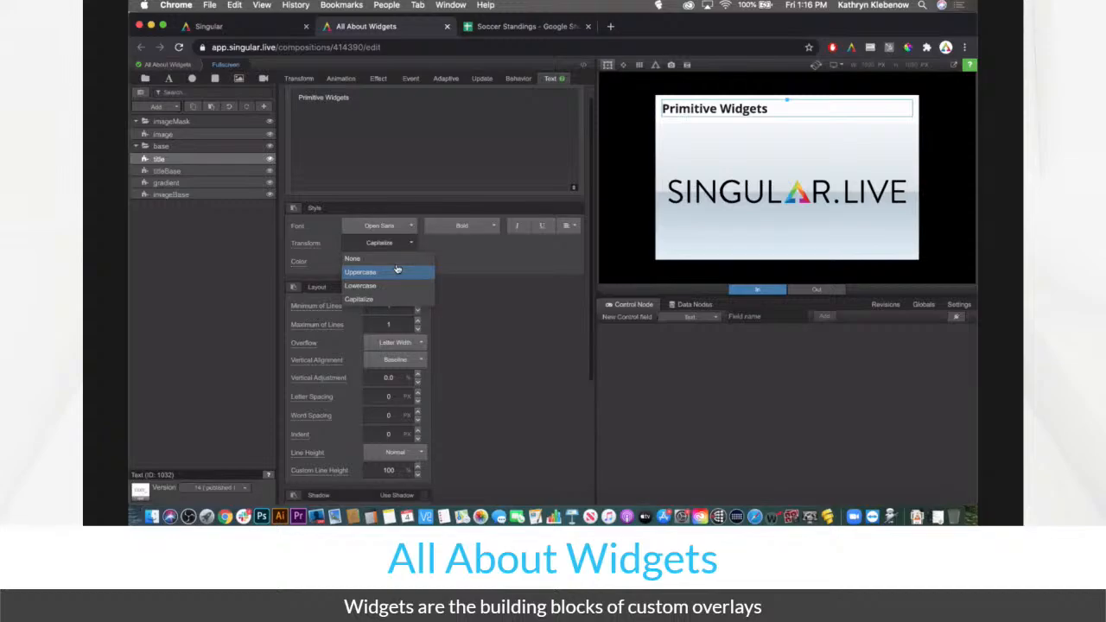
pyautogui.click(396, 271)
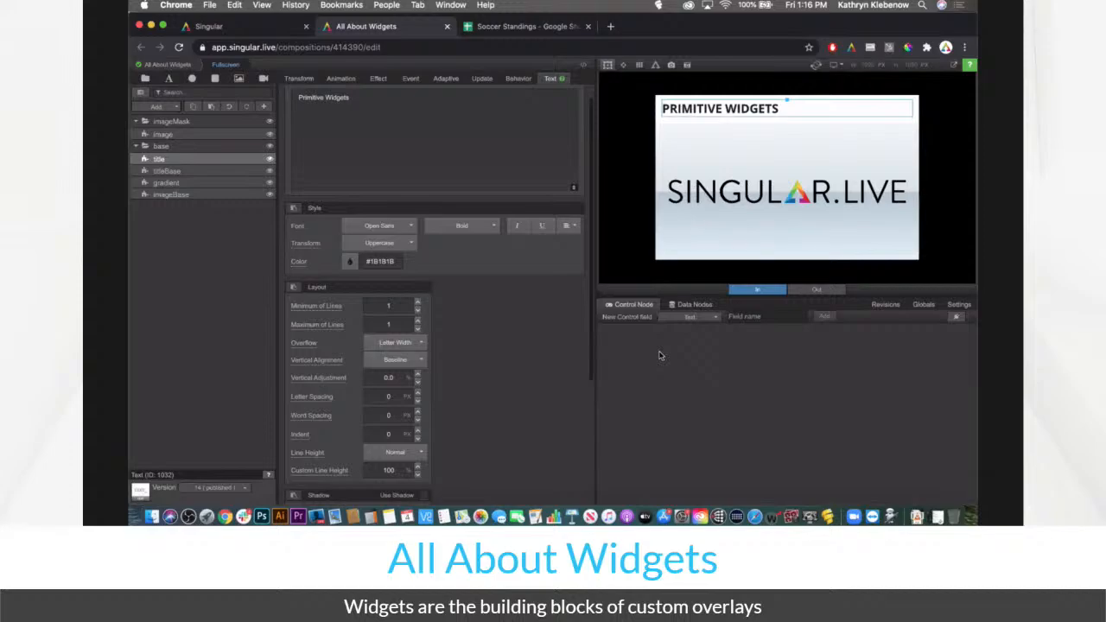
pyautogui.click(400, 243)
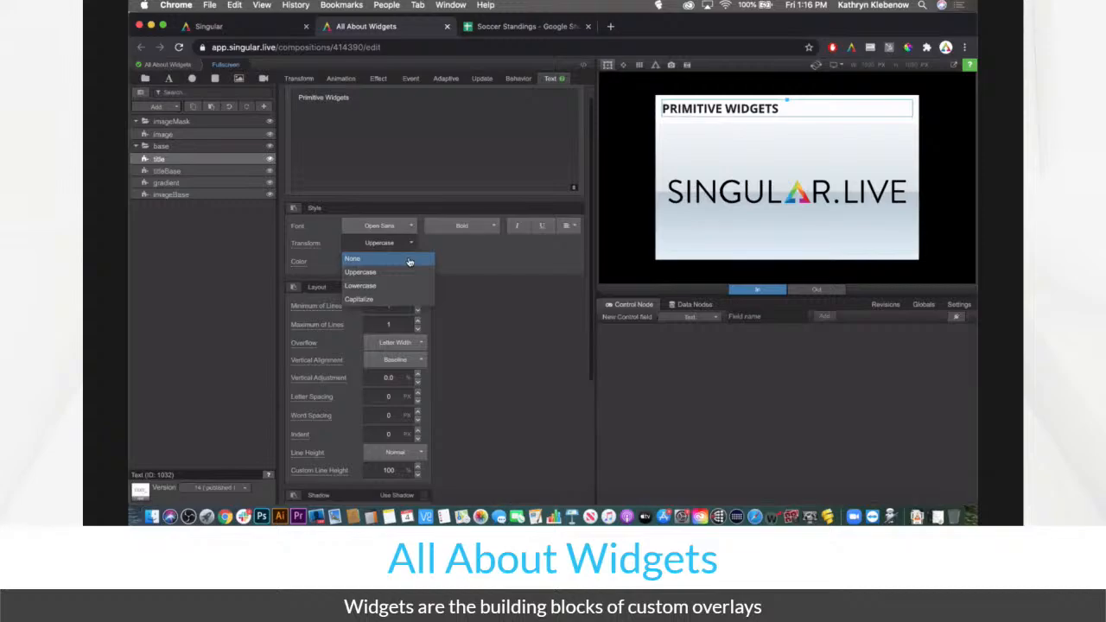
pyautogui.click(409, 261)
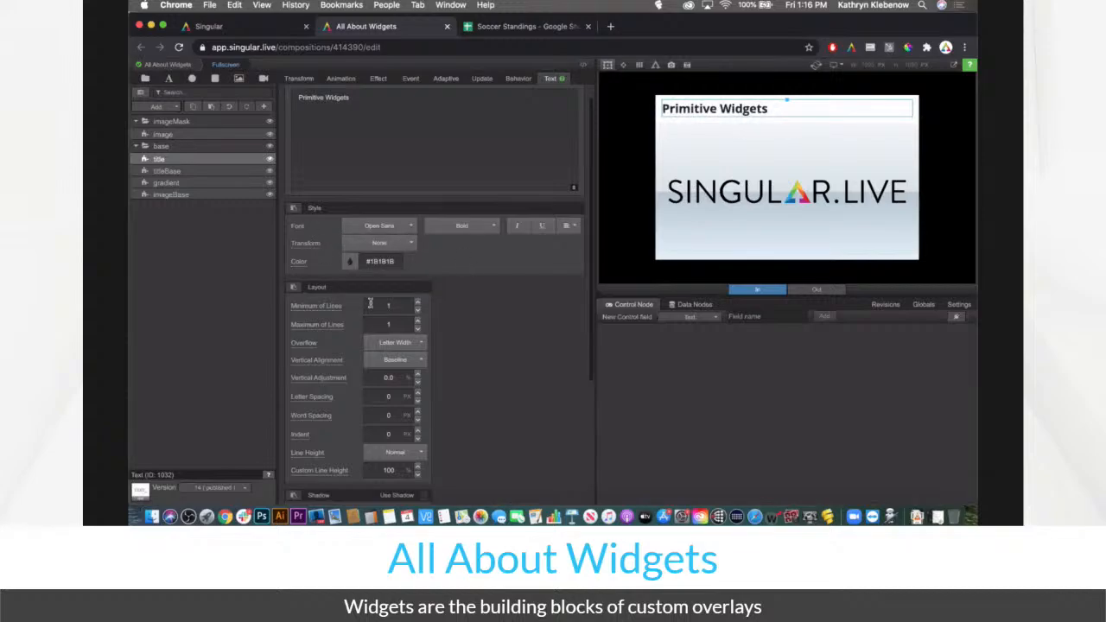
# Try a minimum of 3 lines and a maximum of 6 lines on the title, and restore the maximum to 1
pyautogui.scroll(-3, 369, 303)
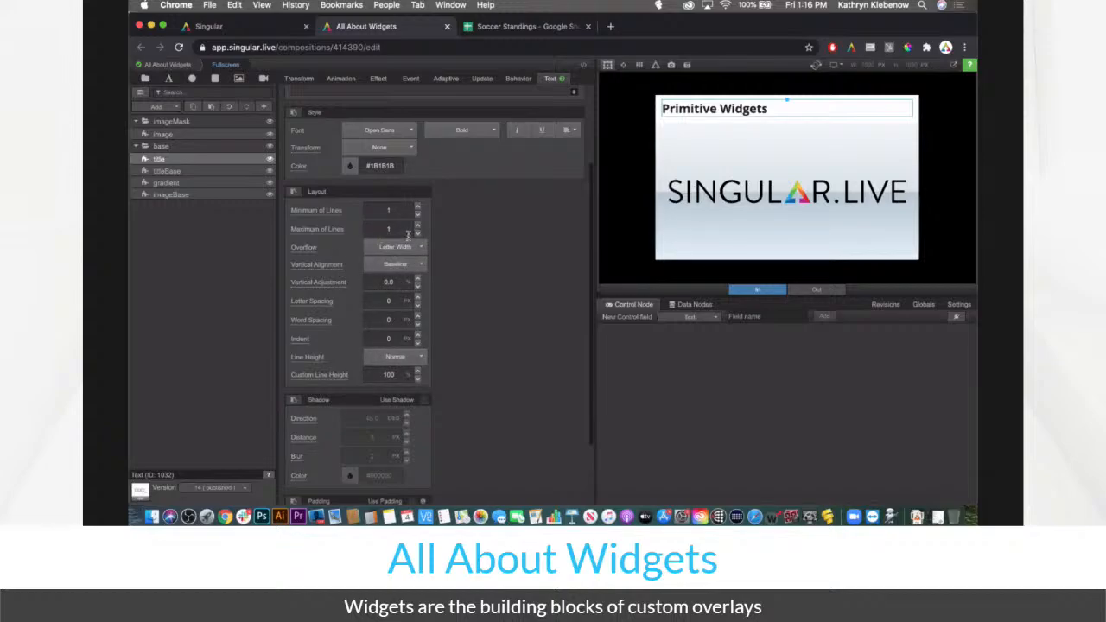
pyautogui.scroll(1, 407, 233)
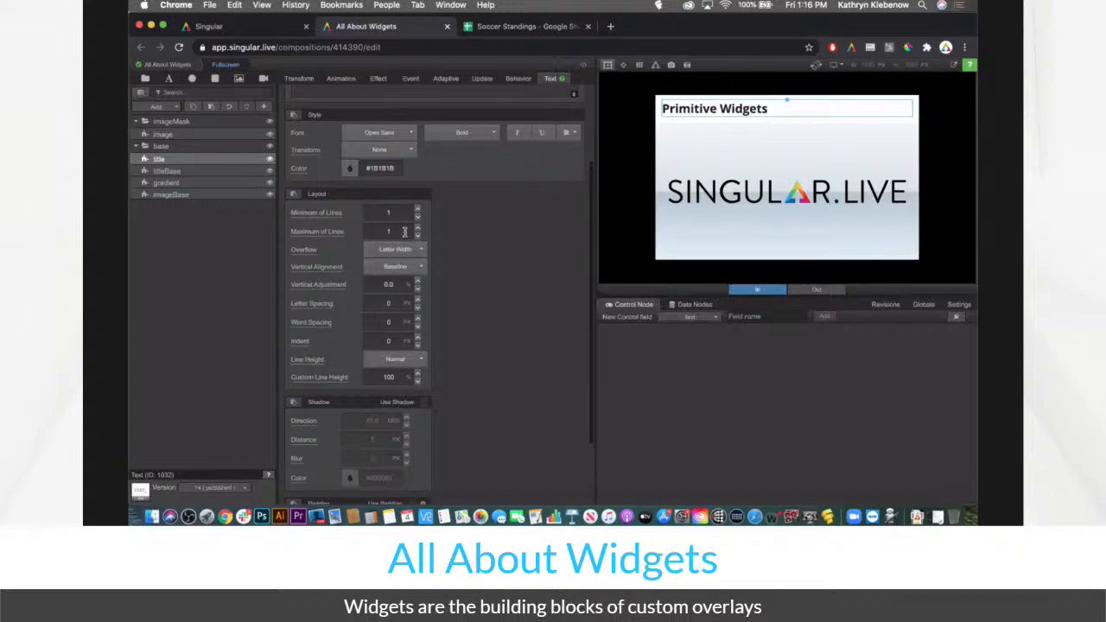
pyautogui.click(402, 209)
pyautogui.write('3')
pyautogui.click(403, 231)
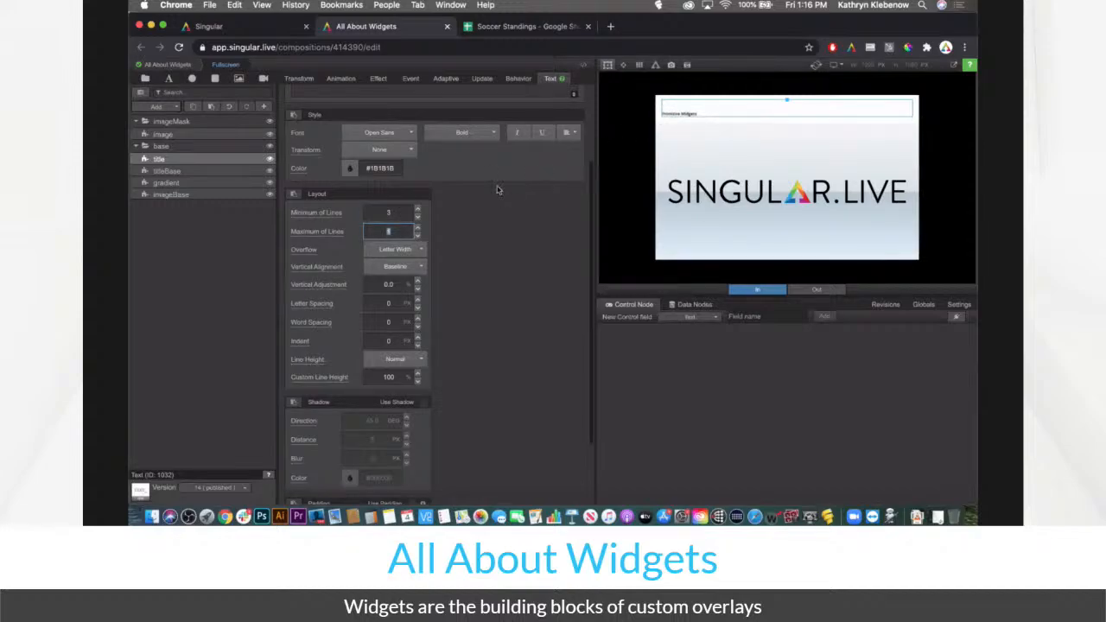
pyautogui.write('6')
pyautogui.press('BackSpace')
pyautogui.write('1')
# Try 2 as the title's Minimum of Lines and set it back to 1
pyautogui.click(397, 216)
pyautogui.write('2')
pyautogui.click(466, 249)
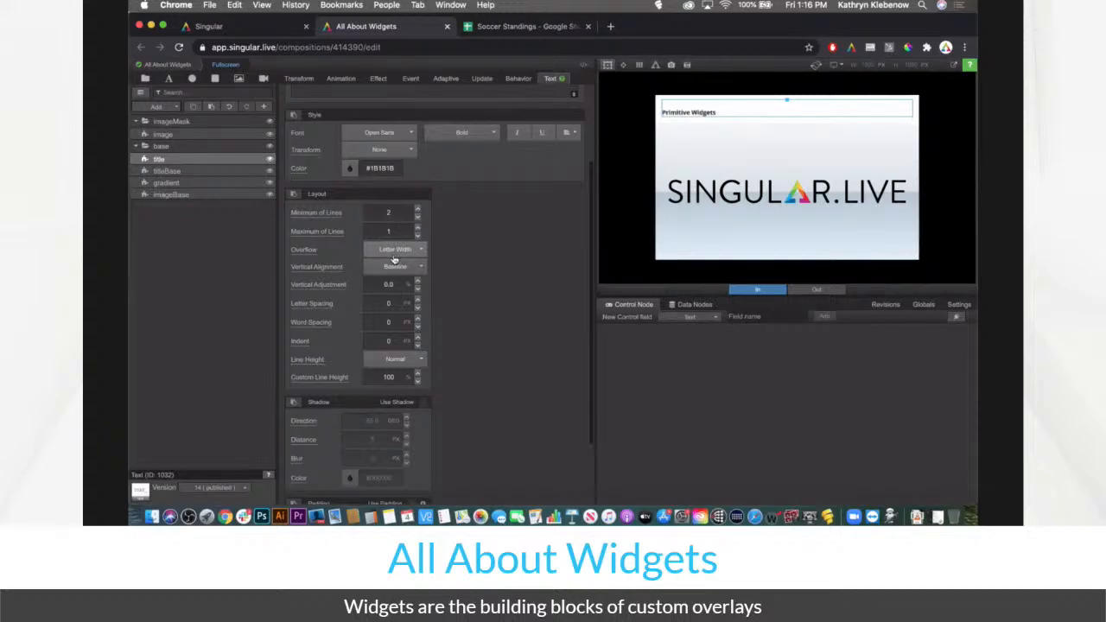
pyautogui.click(391, 213)
pyautogui.write('1')
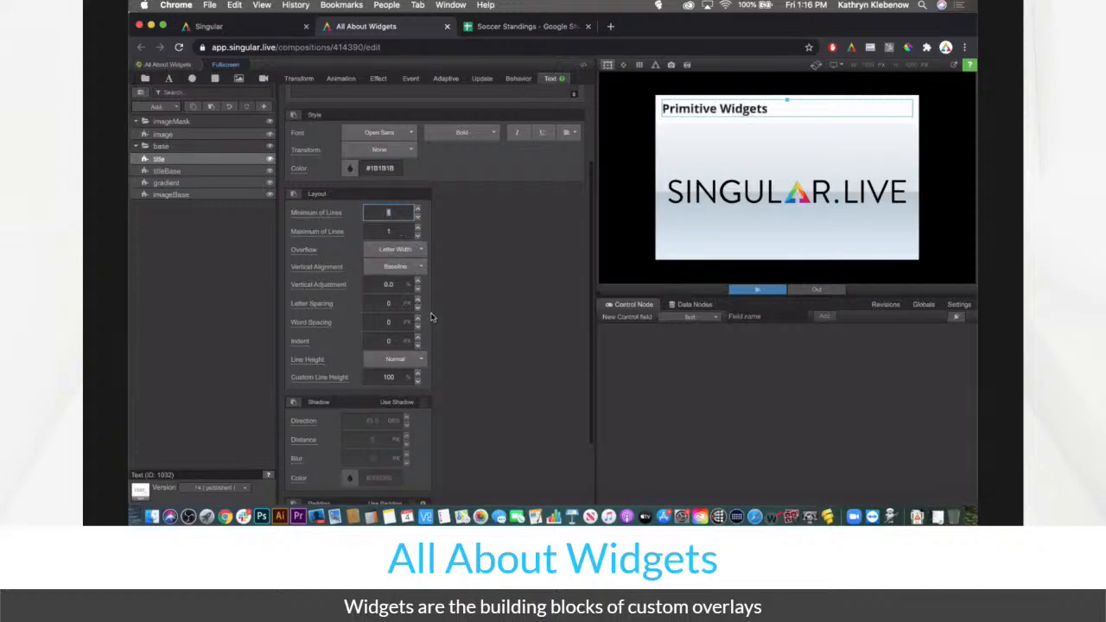
# View the title's Line Height choices in the layout settings without changing the current one
pyautogui.scroll(-1, 415, 323)
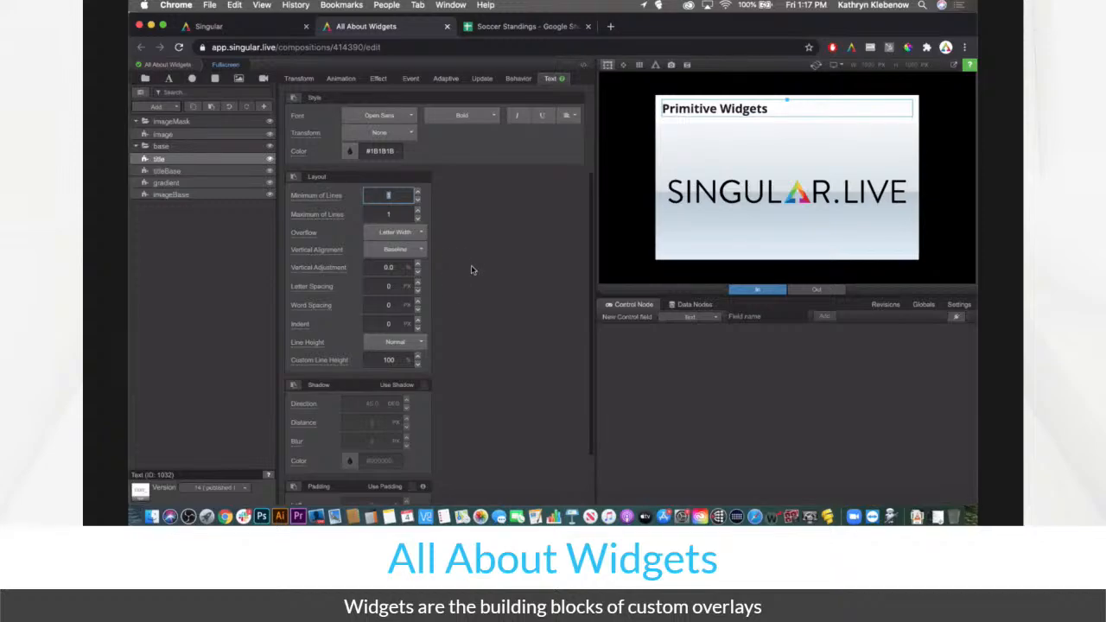
pyautogui.click(399, 343)
pyautogui.scroll(-2, 435, 380)
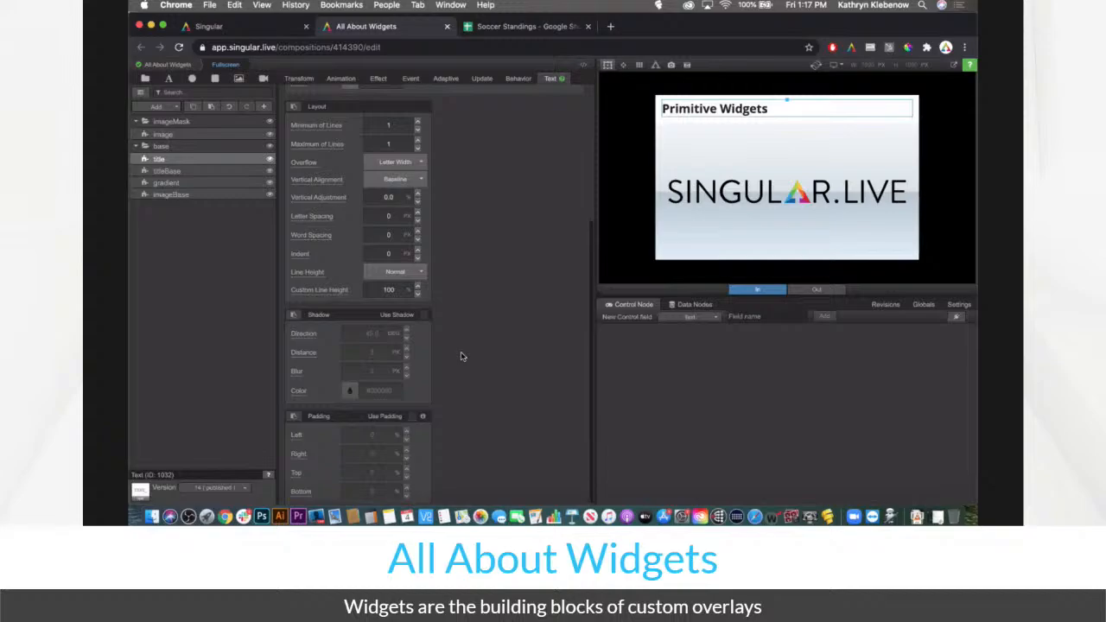
pyautogui.click(412, 274)
pyautogui.click(506, 300)
# Turn the title's shadow on and off again, and do the same with its padding
pyautogui.click(423, 316)
pyautogui.click(424, 316)
pyautogui.click(412, 418)
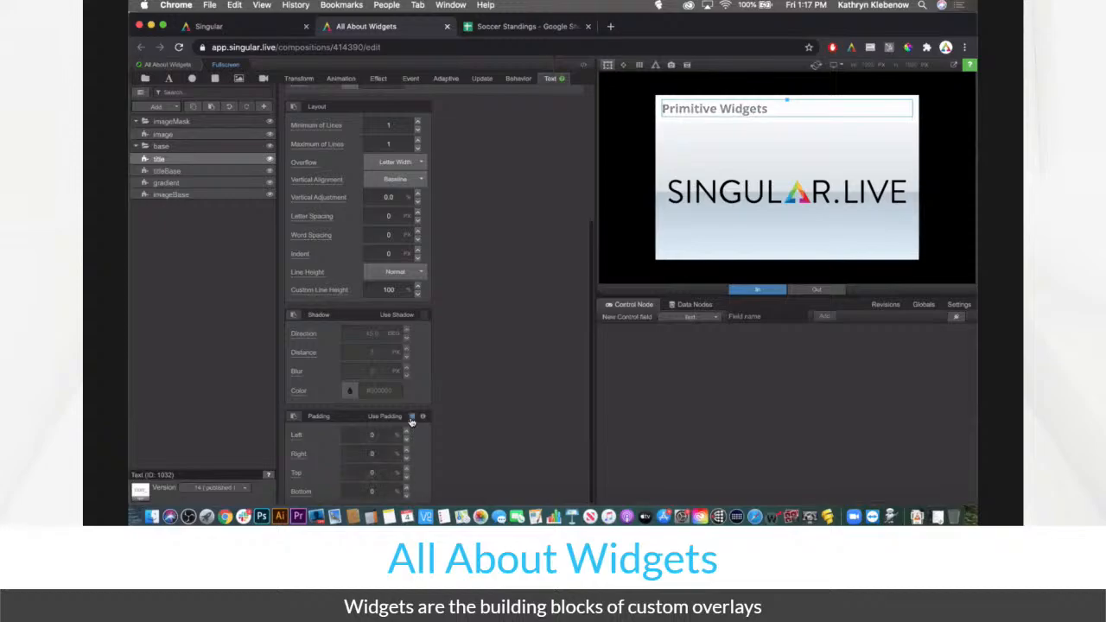
pyautogui.click(411, 417)
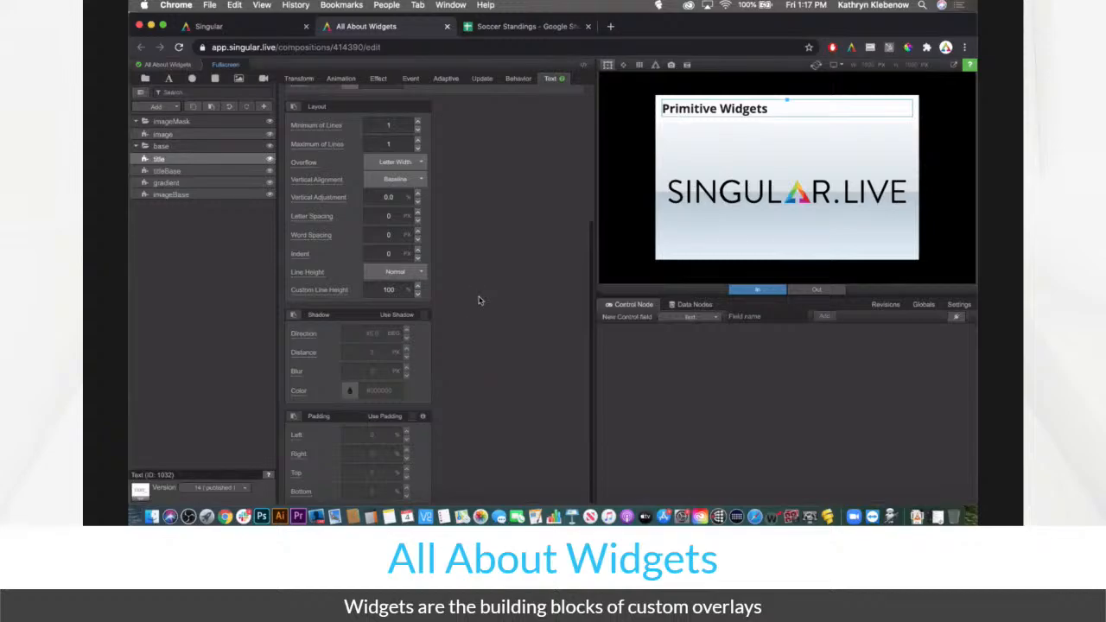
# Select the titleBase rectangle widget, and hide and show it again to identify it in the composition
pyautogui.scroll(5, 499, 326)
pyautogui.scroll(-5, 498, 327)
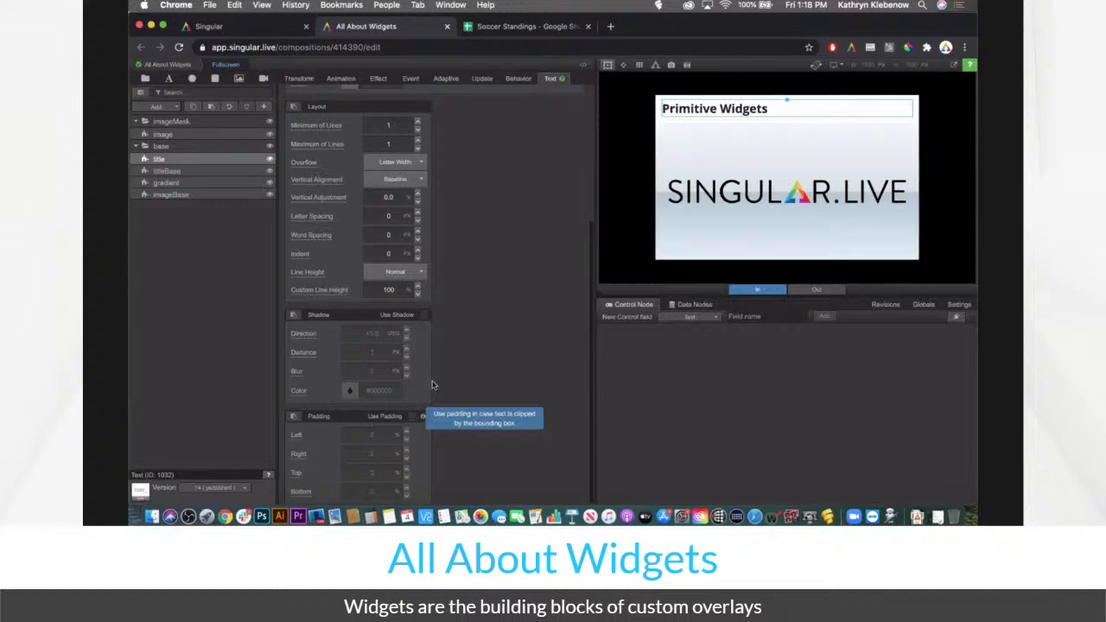
pyautogui.scroll(3, 445, 355)
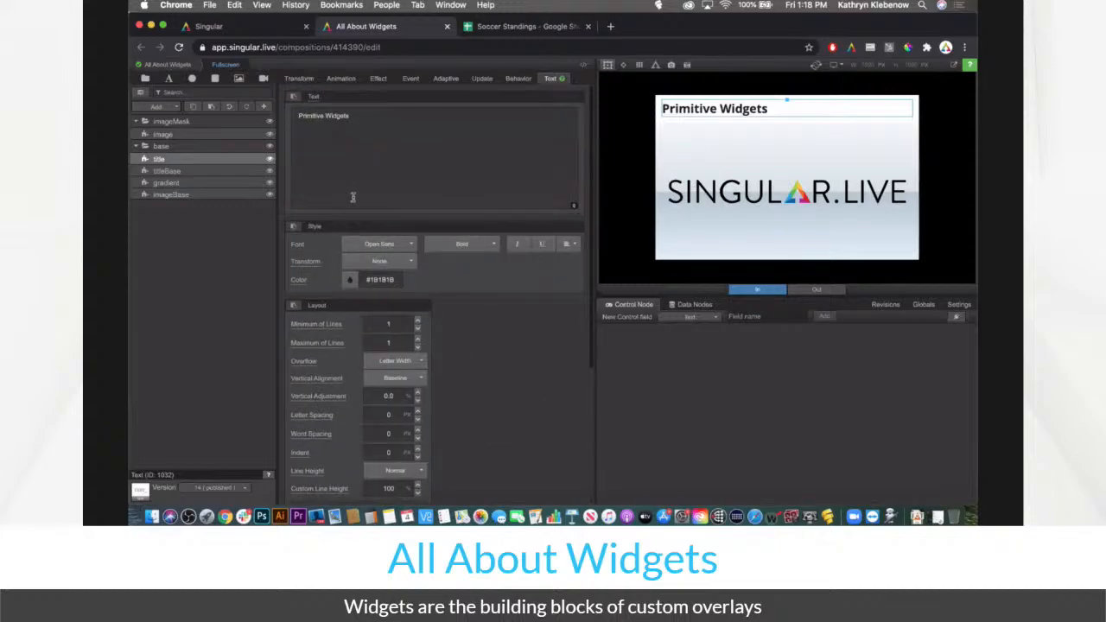
pyautogui.click(216, 172)
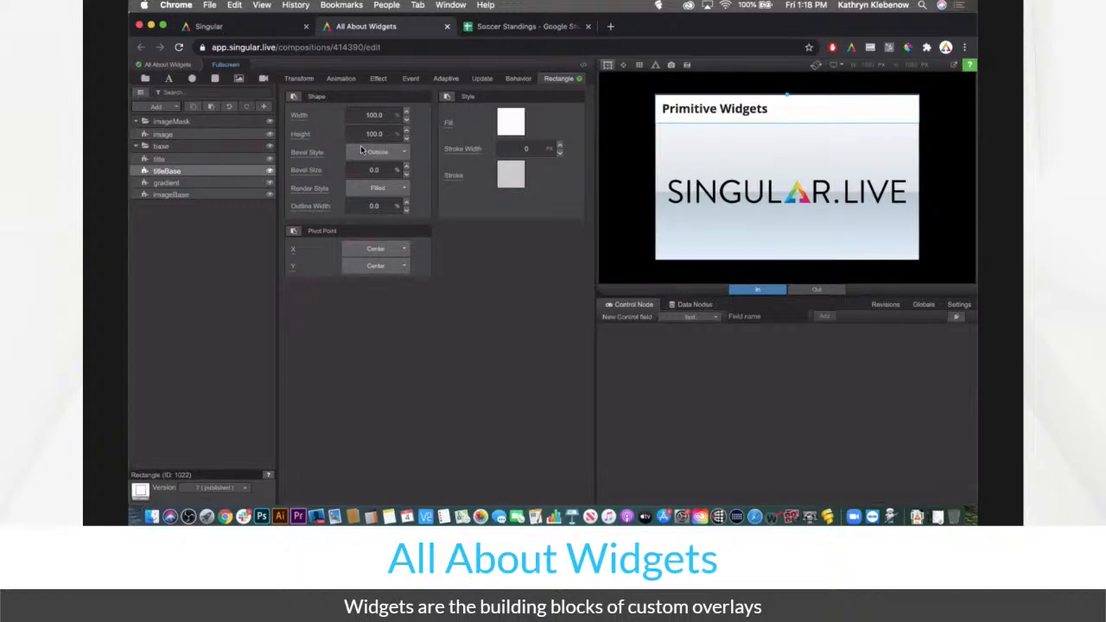
pyautogui.click(270, 173)
pyautogui.click(271, 173)
# Give the titleBase rectangle a Stroke Width of 4 px and a black stroke colour
pyautogui.click(560, 145)
pyautogui.click(560, 145)
pyautogui.click(511, 174)
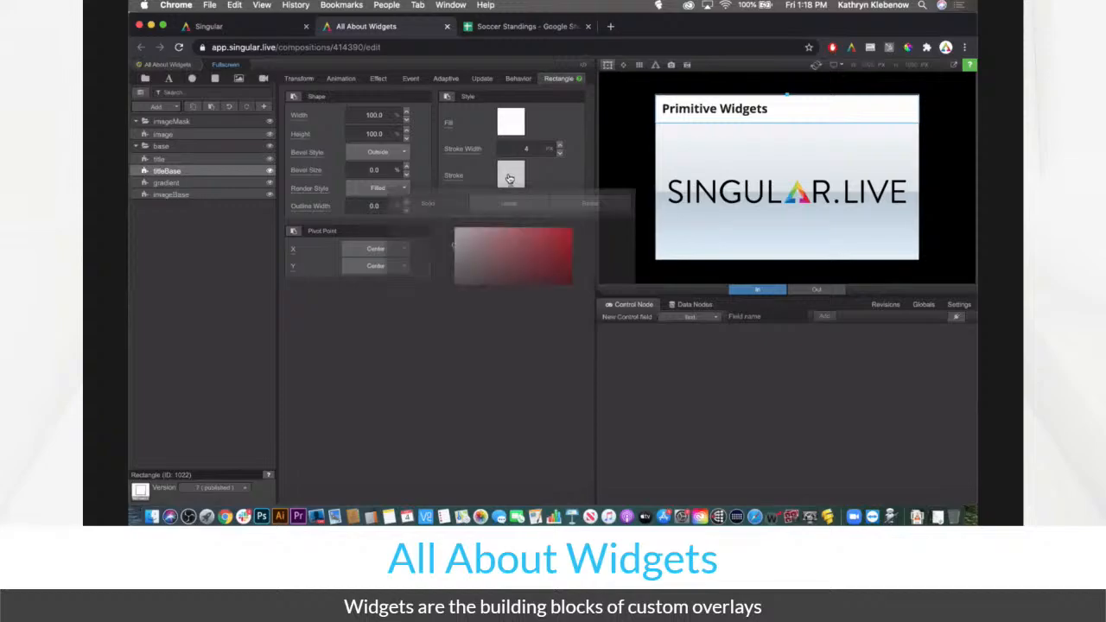
pyautogui.moveTo(506, 274); pyautogui.dragTo(420, 314)
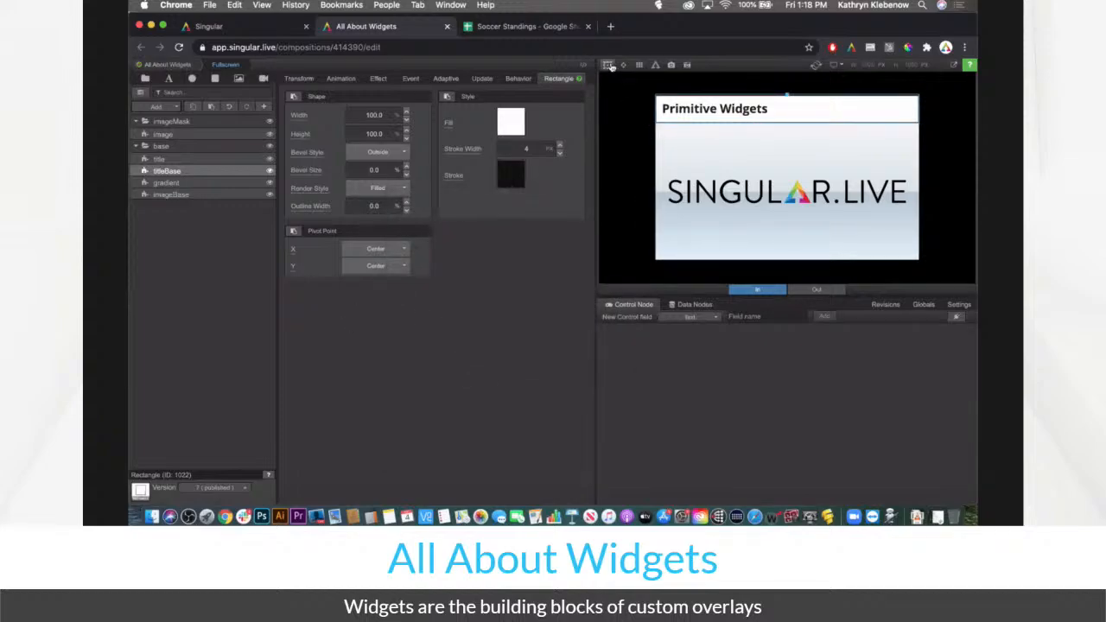
# Set the titleBase rectangle's Stroke Width back to 0 px
pyautogui.doubleClick(529, 148)
pyautogui.write('0')
pyautogui.press('Return')
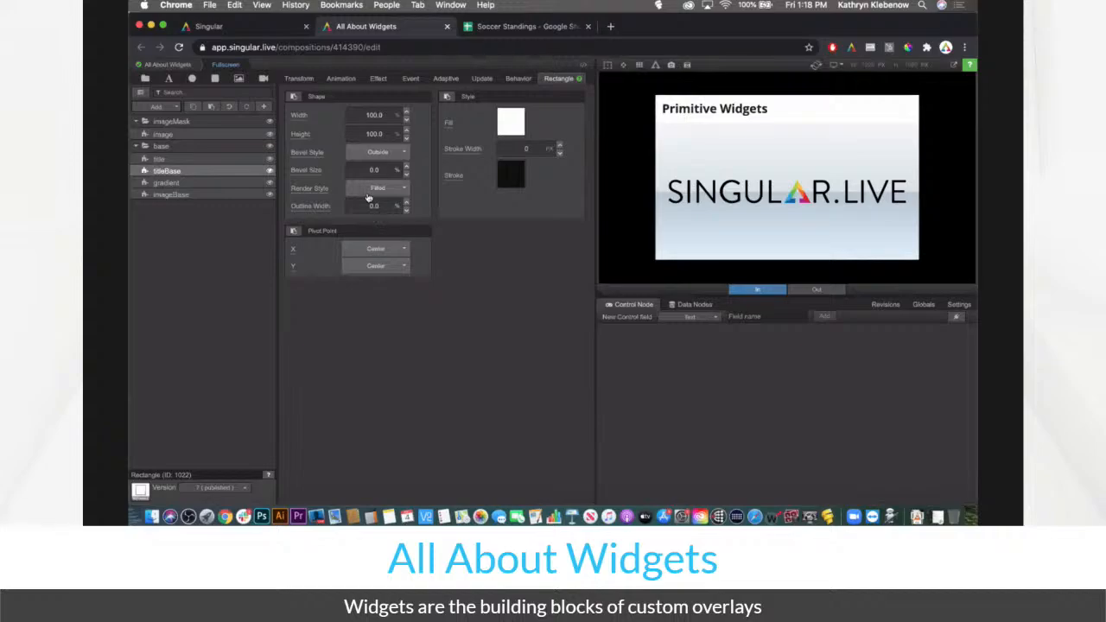
# Set the titleBase rectangle's Render Style to Outline with an Outline Width of 2%
pyautogui.click(370, 190)
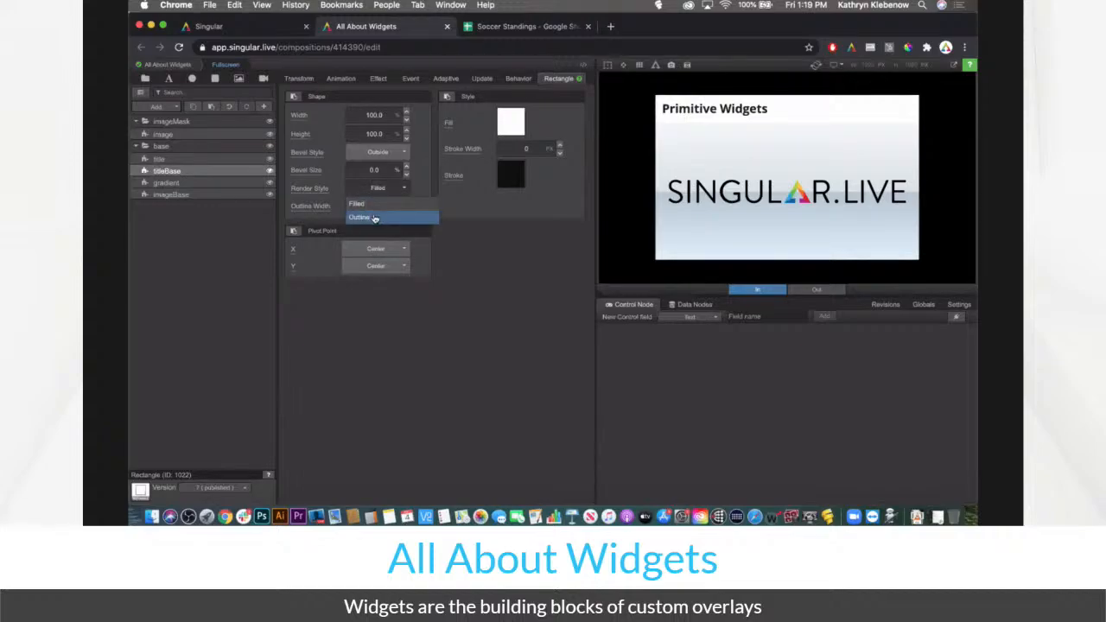
pyautogui.click(371, 217)
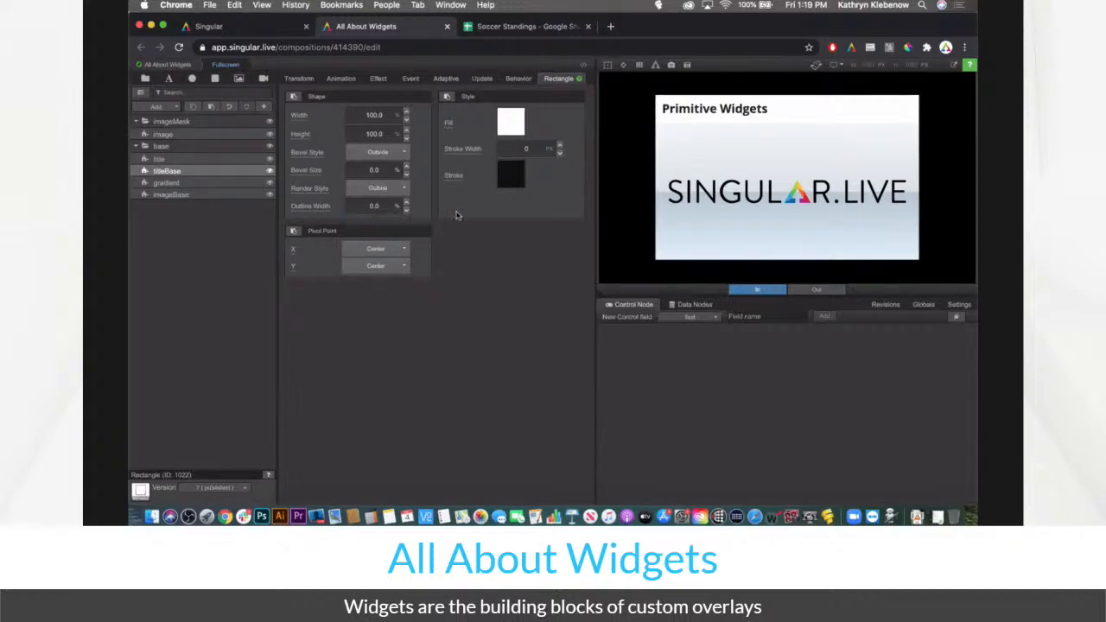
pyautogui.click(379, 212)
pyautogui.write('2')
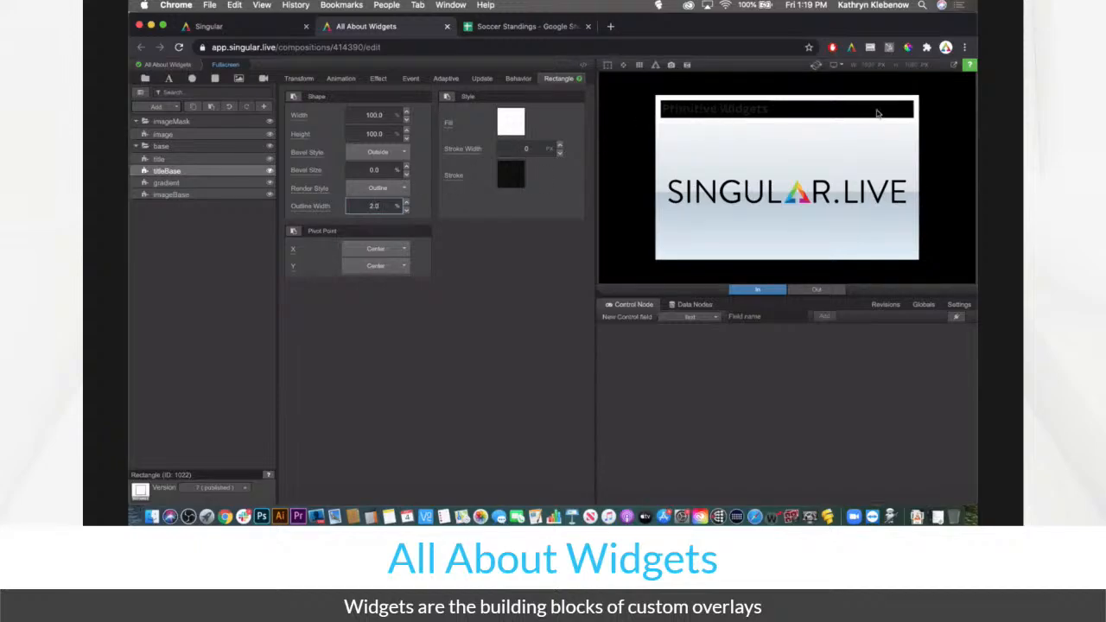
# Reset the rectangle's Outline Width to 0% and return its Render Style to Filled
pyautogui.doubleClick(378, 205)
pyautogui.write('5')
pyautogui.press('Return')
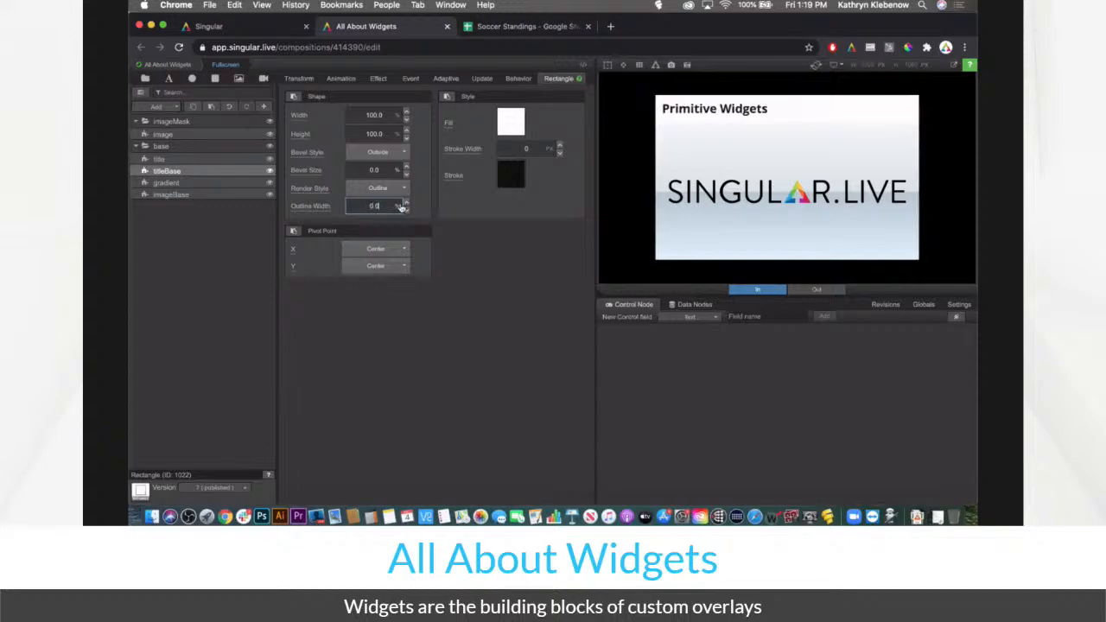
pyautogui.click(398, 189)
pyautogui.click(396, 204)
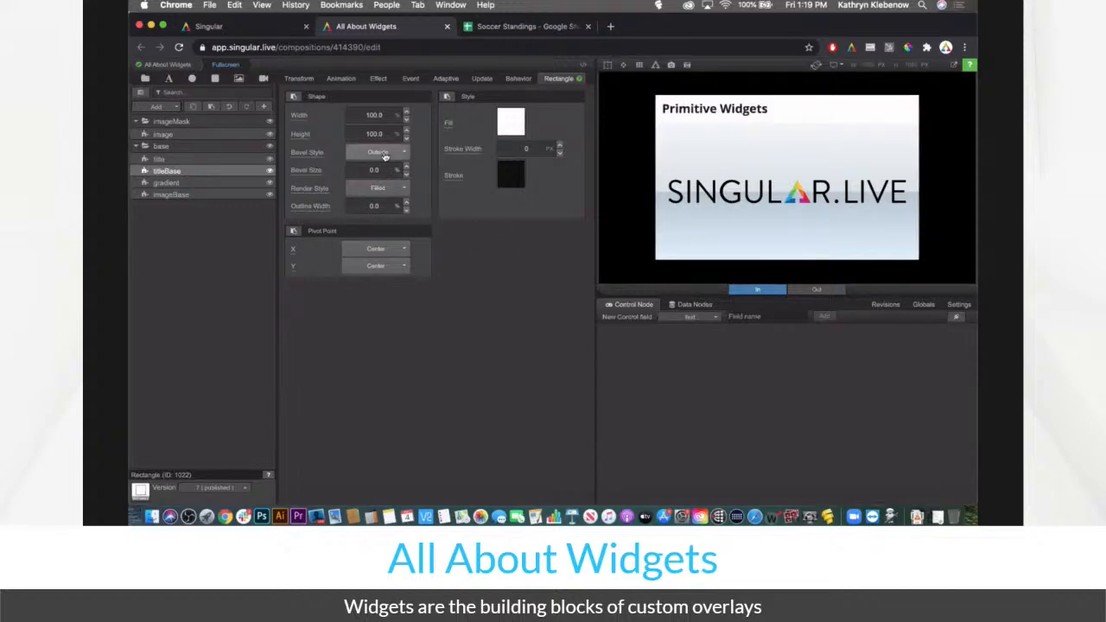
# Raise the rectangle's Bevel Size to about 3% with the Outside bevel style, and return it to 0%
pyautogui.click(384, 168)
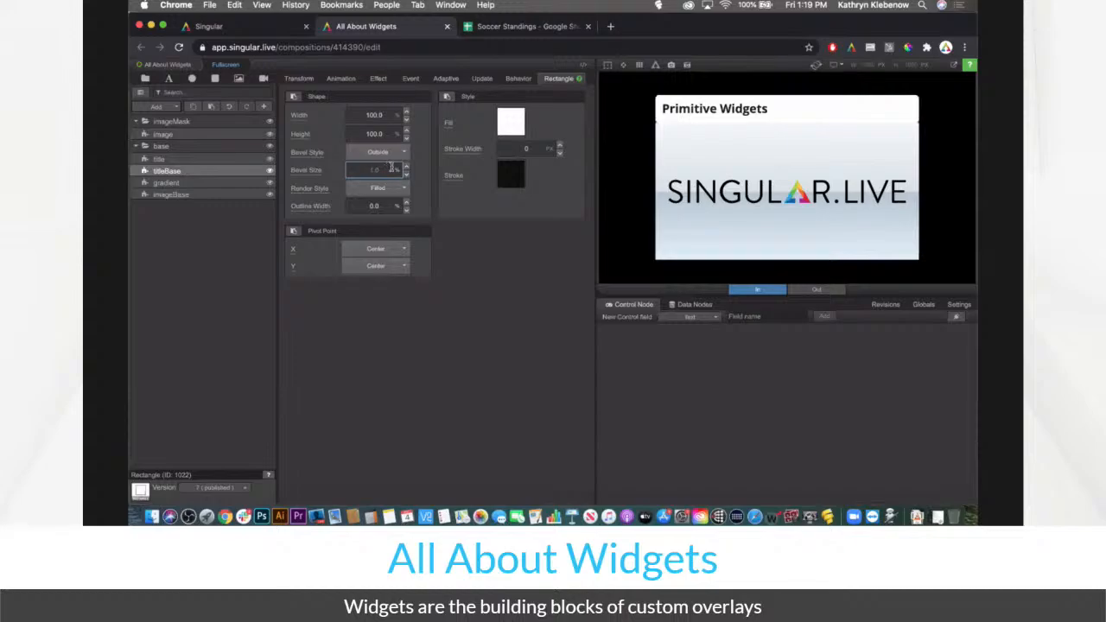
pyautogui.moveTo(405, 168); pyautogui.dragTo(401, 162)
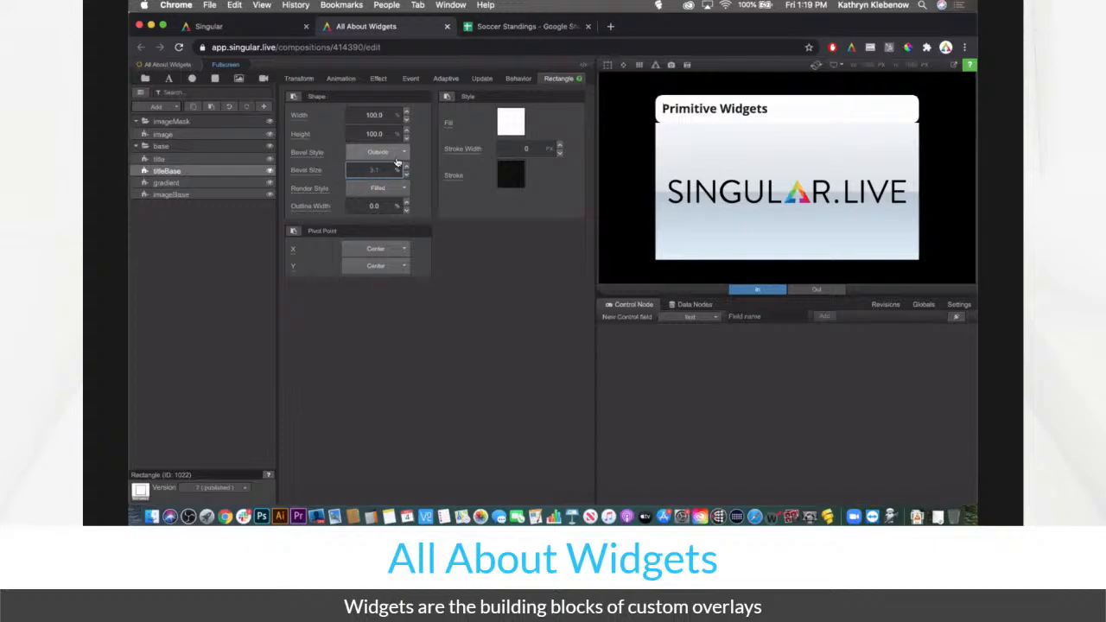
pyautogui.moveTo(397, 162)
pyautogui.mouseDown()
pyautogui.moveTo(408, 162)
pyautogui.moveTo(378, 166)
pyautogui.mouseUp()
# Try the Flat and Inside bevel styles on the titleBase rectangle, and restore the Outside style with a 0% Bevel Size
pyautogui.click(395, 153)
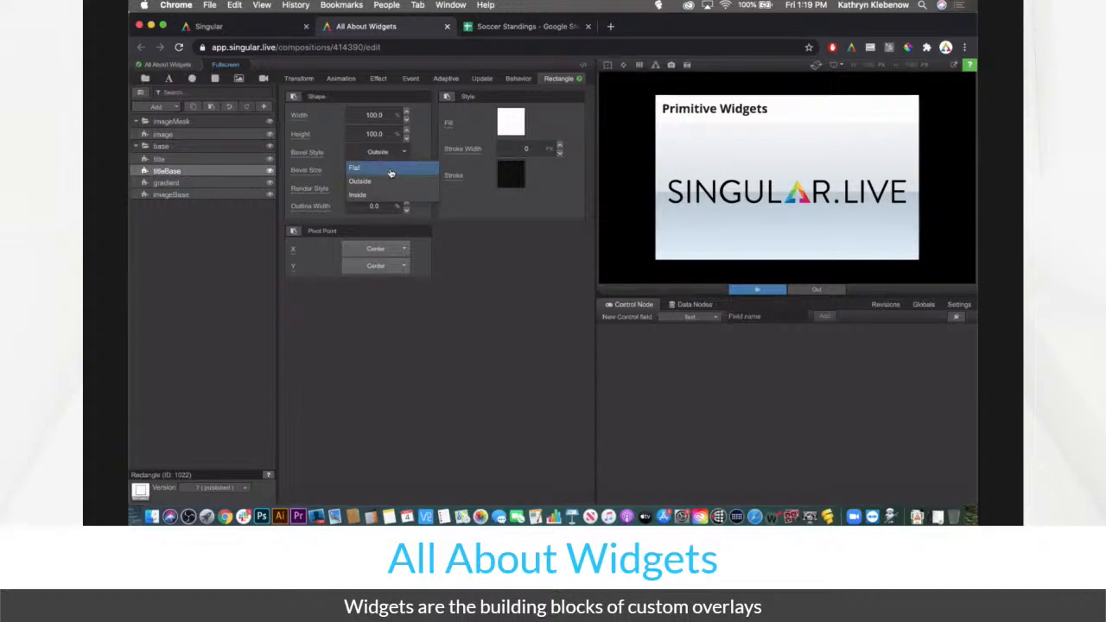
pyautogui.click(390, 178)
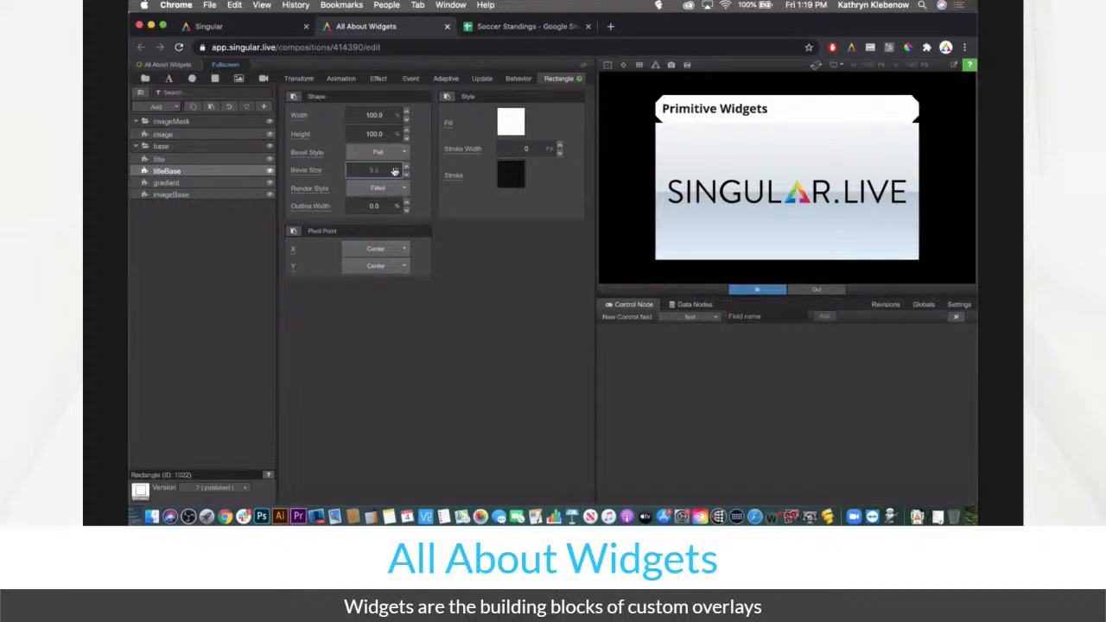
pyautogui.click(388, 153)
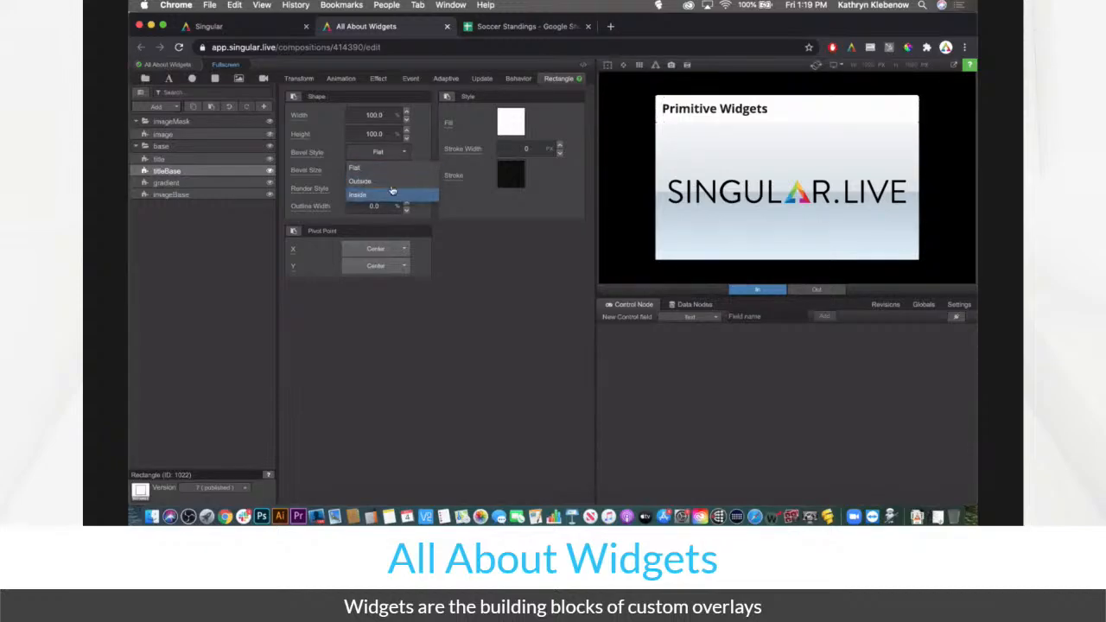
pyautogui.click(389, 194)
pyautogui.click(394, 174)
pyautogui.moveTo(395, 176)
pyautogui.mouseDown()
pyautogui.moveTo(415, 170)
pyautogui.moveTo(396, 174)
pyautogui.mouseUp()
pyautogui.click(384, 167)
pyautogui.write('0')
pyautogui.press('Return')
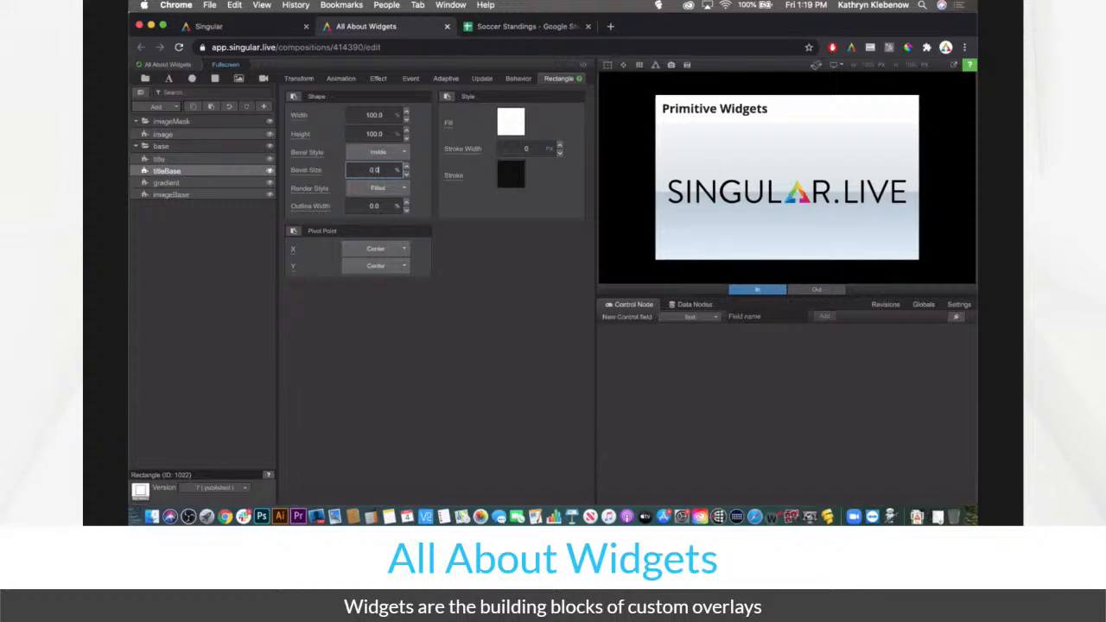
pyautogui.click(380, 152)
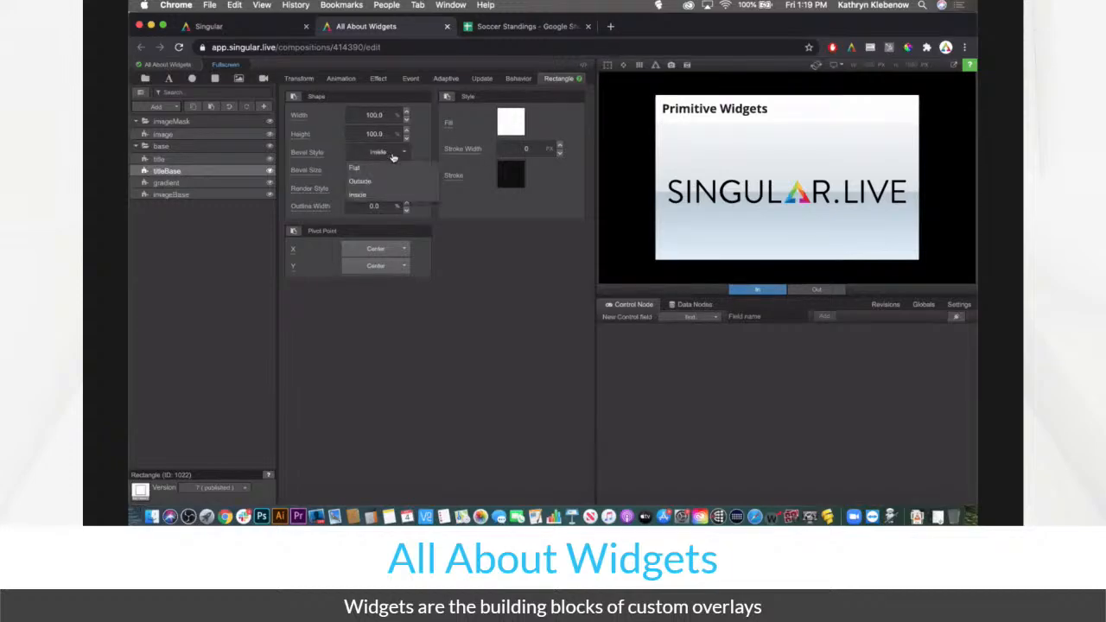
pyautogui.click(391, 180)
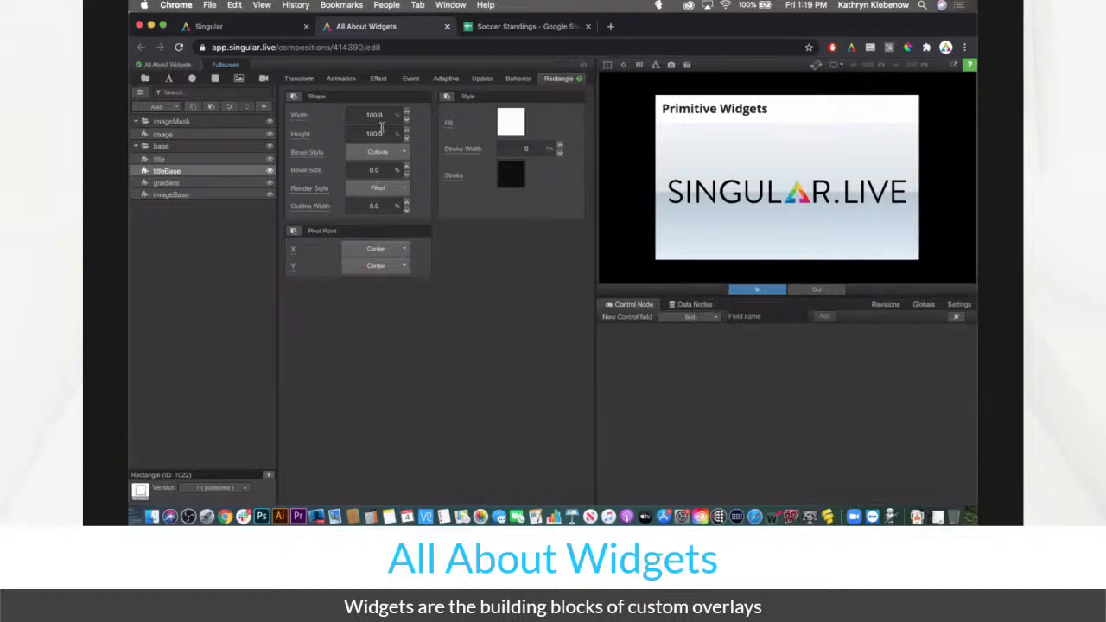
# Narrow the titleBase rectangle's shape Width to 10% and restore it to 100%
pyautogui.moveTo(384, 117); pyautogui.dragTo(409, 121)
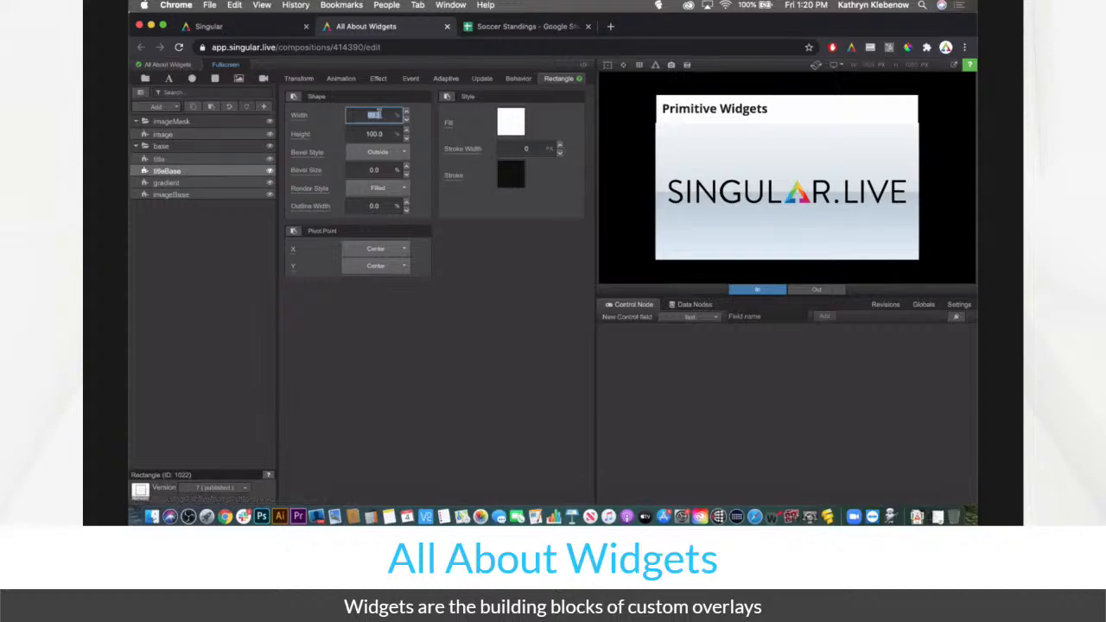
pyautogui.write('10')
pyautogui.press('Return')
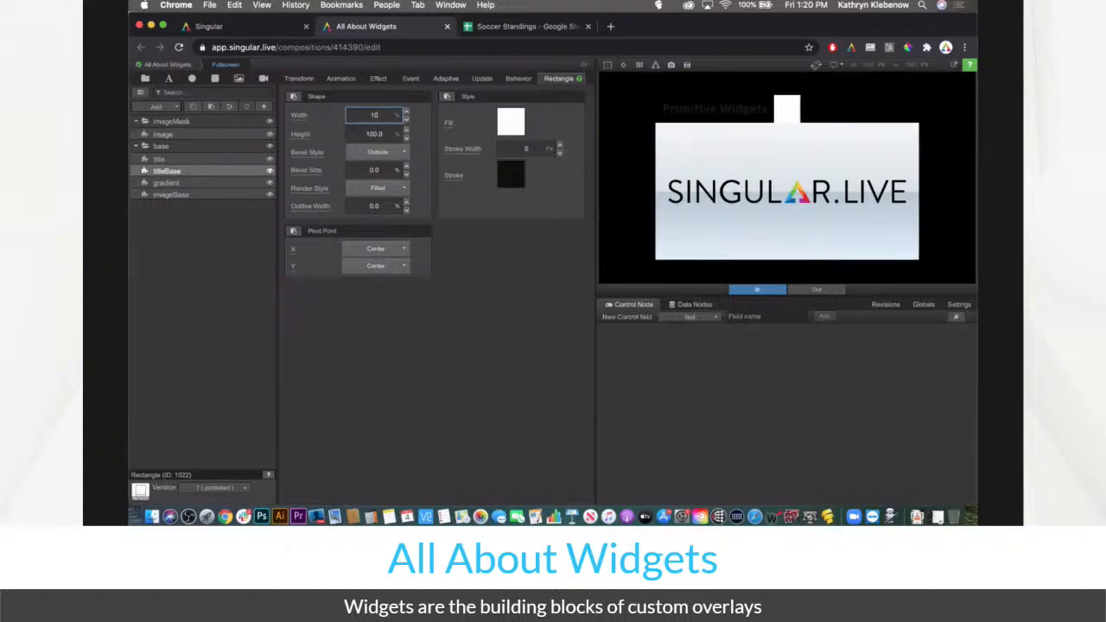
pyautogui.press('Return')
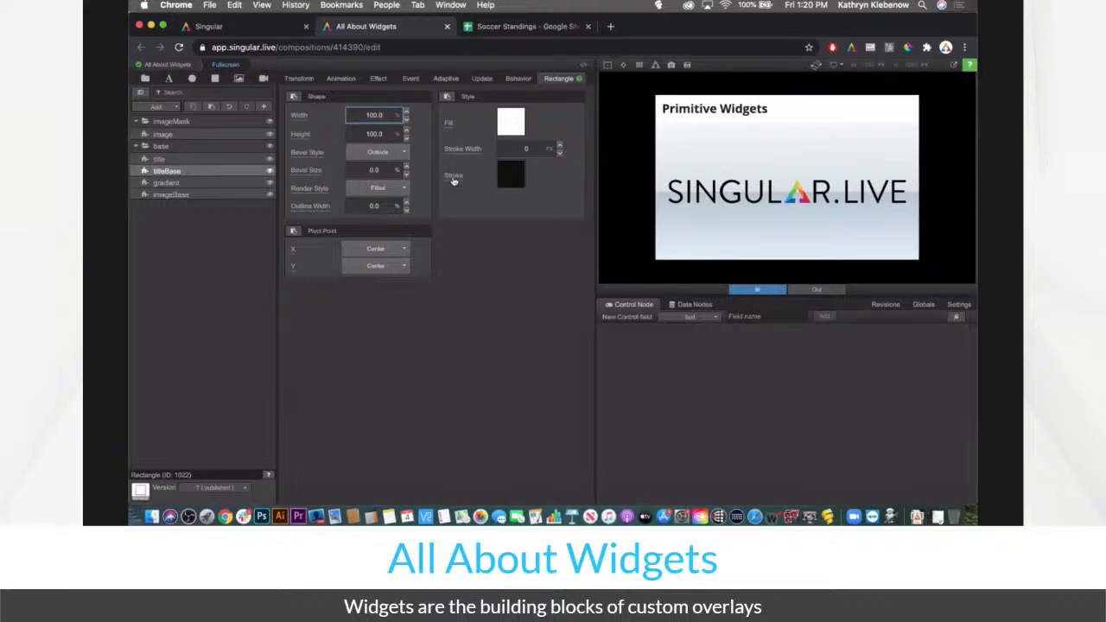
# Show the selected widget's bounding box, and vary titleBase's transform width before setting it back to 100%
pyautogui.click(606, 66)
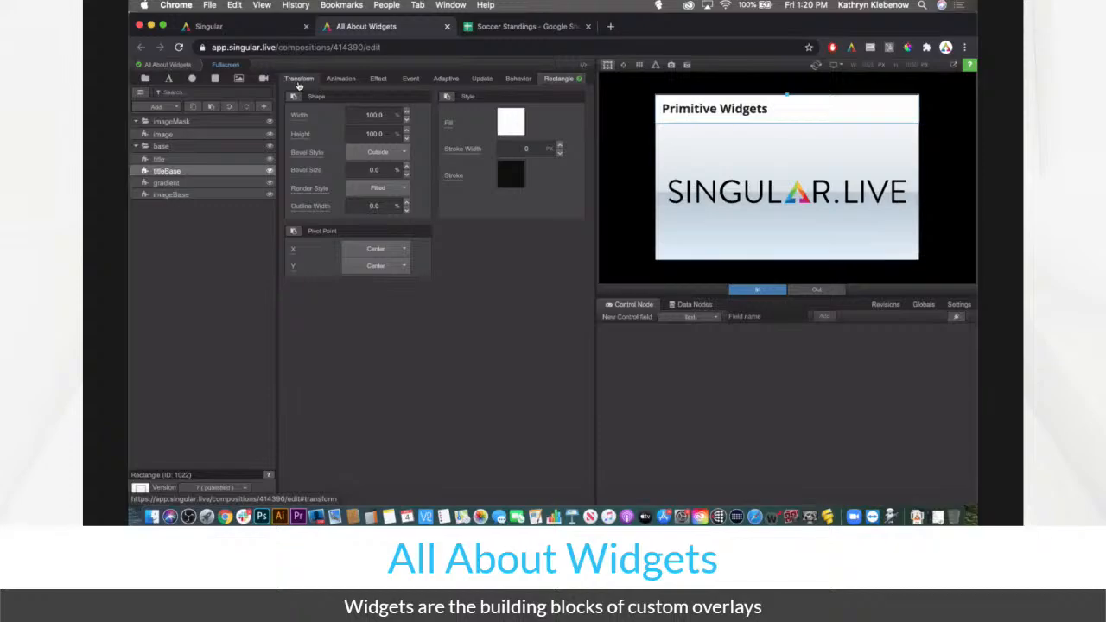
pyautogui.click(299, 80)
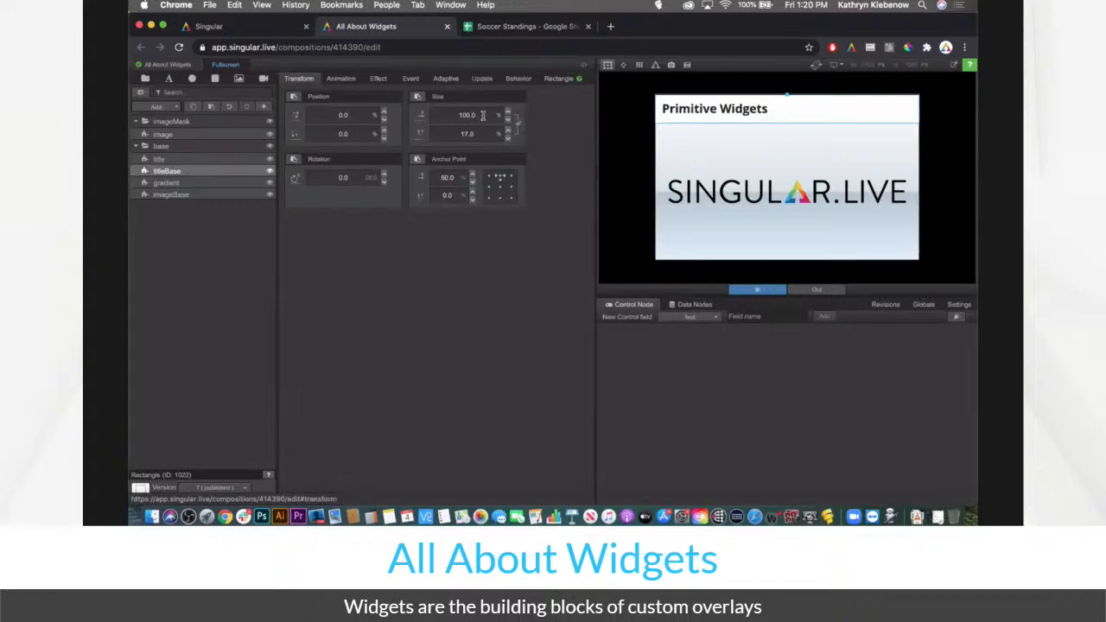
pyautogui.moveTo(473, 115); pyautogui.dragTo(503, 131)
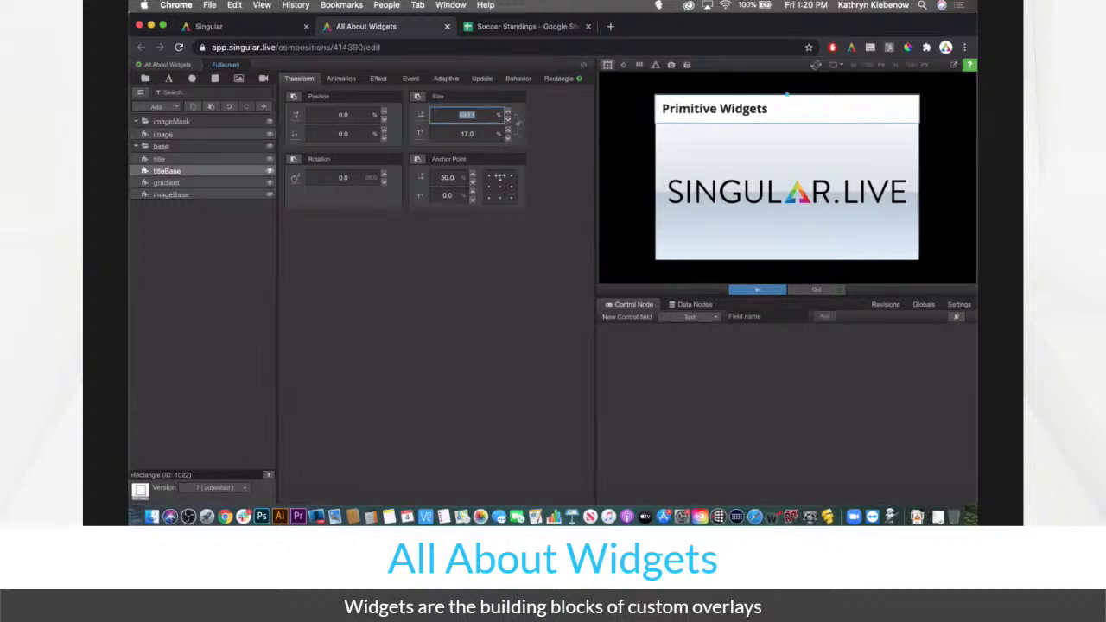
pyautogui.write('100')
pyautogui.press('Return')
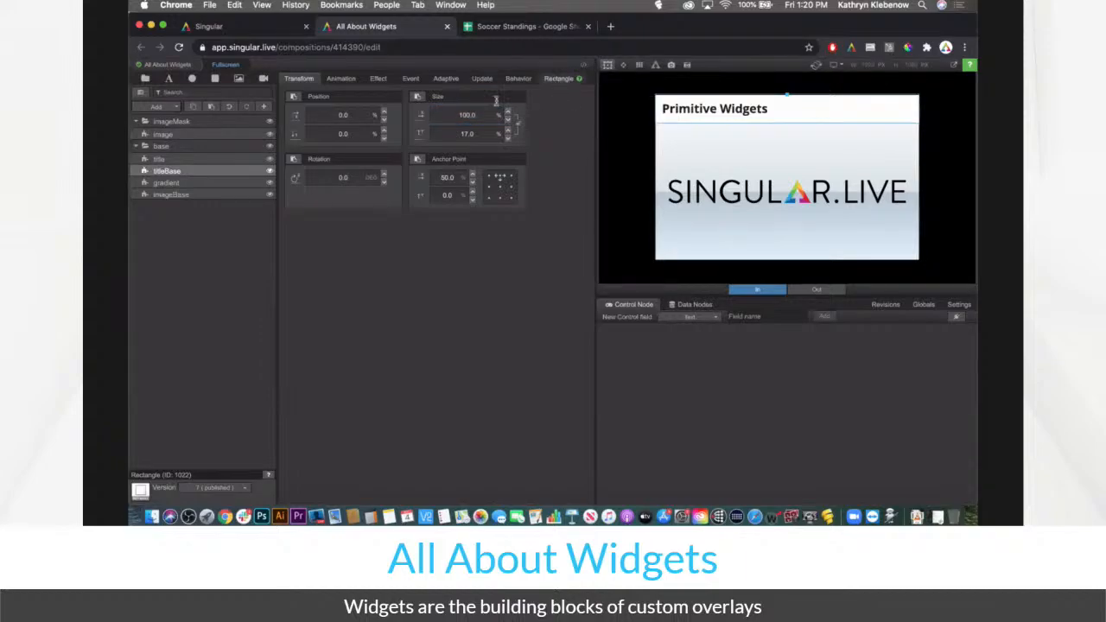
# Return to titleBase's rectangle settings, vary the shape Width again and set it back to 100%
pyautogui.click(558, 79)
pyautogui.moveTo(383, 114); pyautogui.dragTo(441, 141)
pyautogui.write('100')
# Toggle the gradient layer's visibility off and on, and open the gradient widget's CSS settings
pyautogui.click(251, 172)
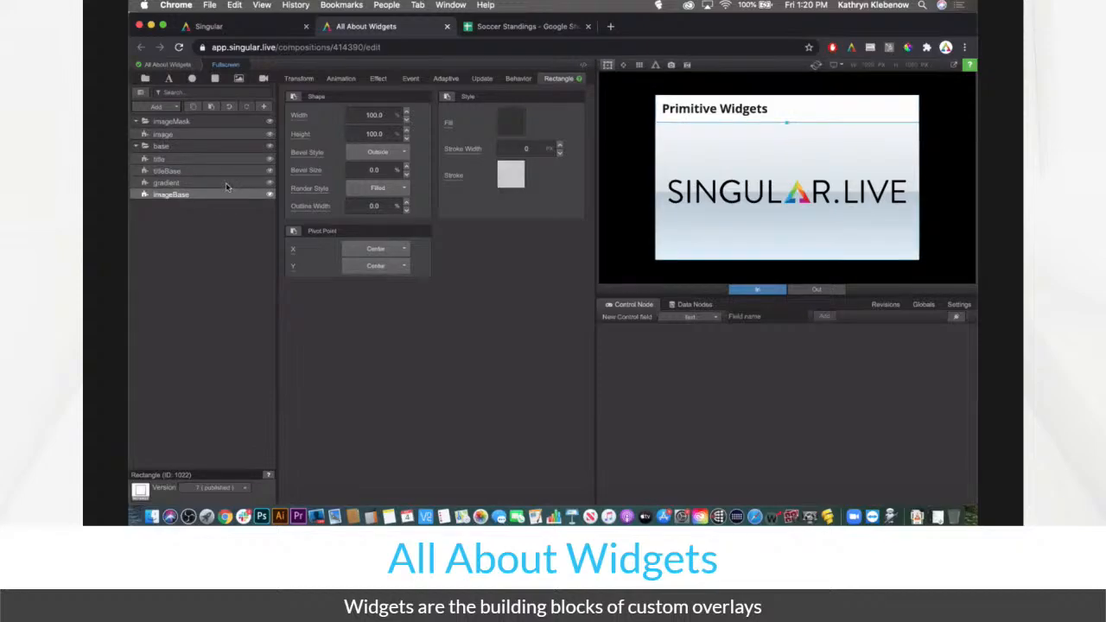
pyautogui.click(268, 184)
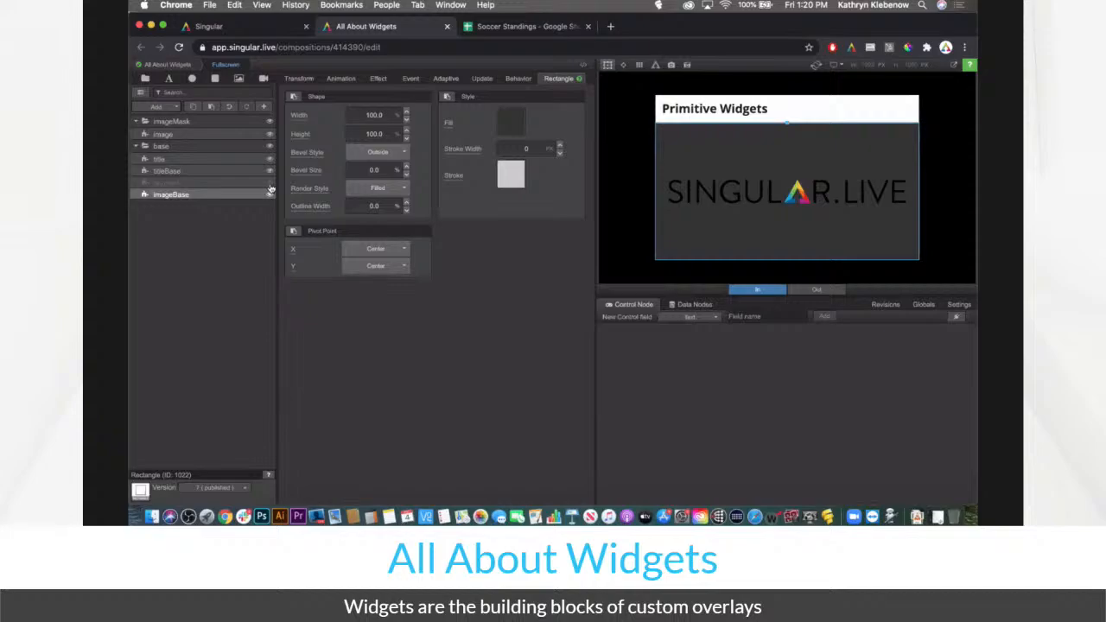
pyautogui.click(268, 184)
pyautogui.click(251, 184)
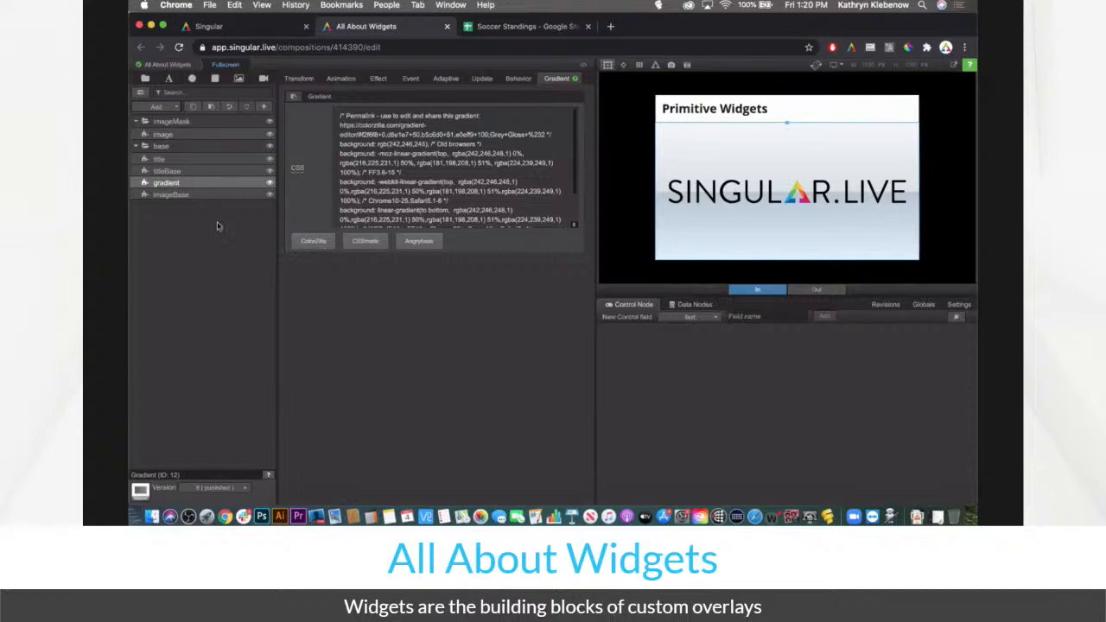
# Give titleBase a linear gradient fill, deleting the green middle stop and recoloring the end stop to dark green 005235
pyautogui.click(217, 171)
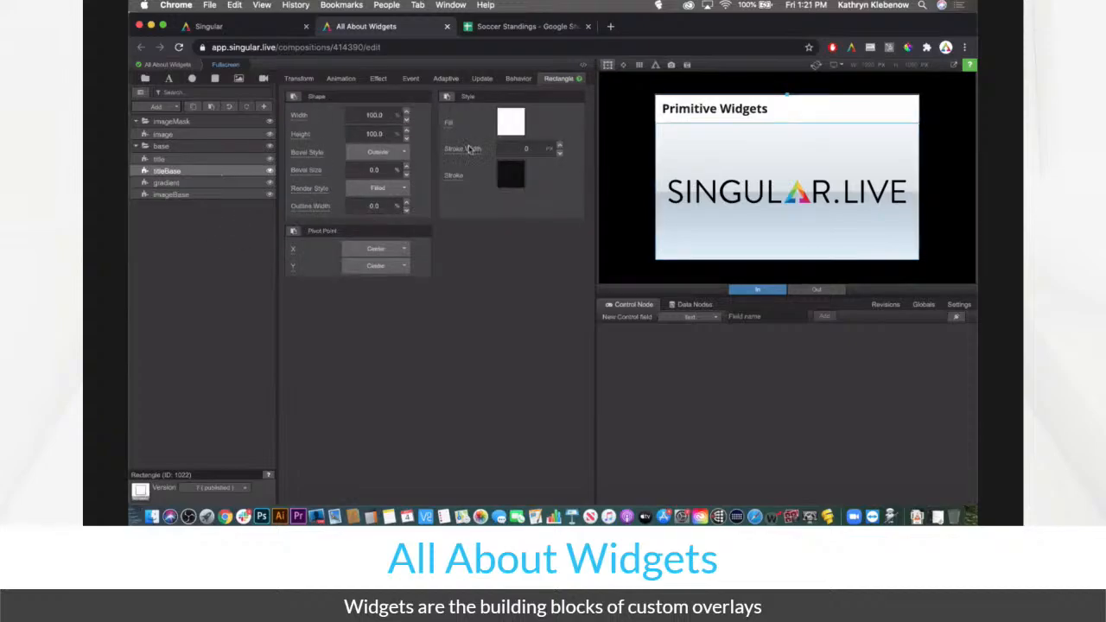
pyautogui.click(515, 126)
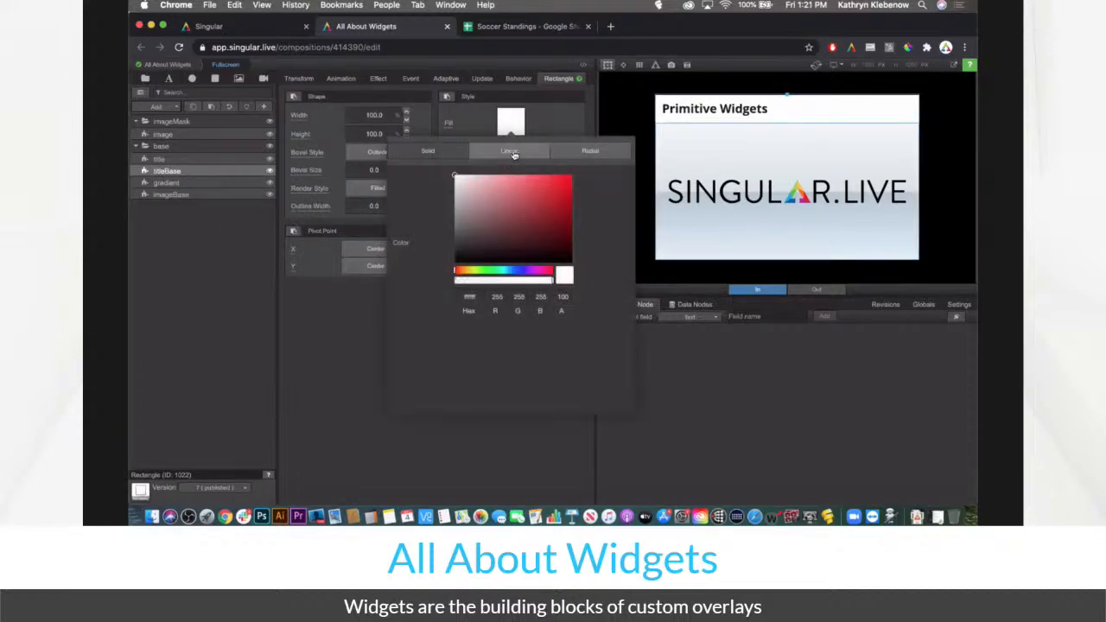
pyautogui.click(511, 152)
pyautogui.click(508, 330)
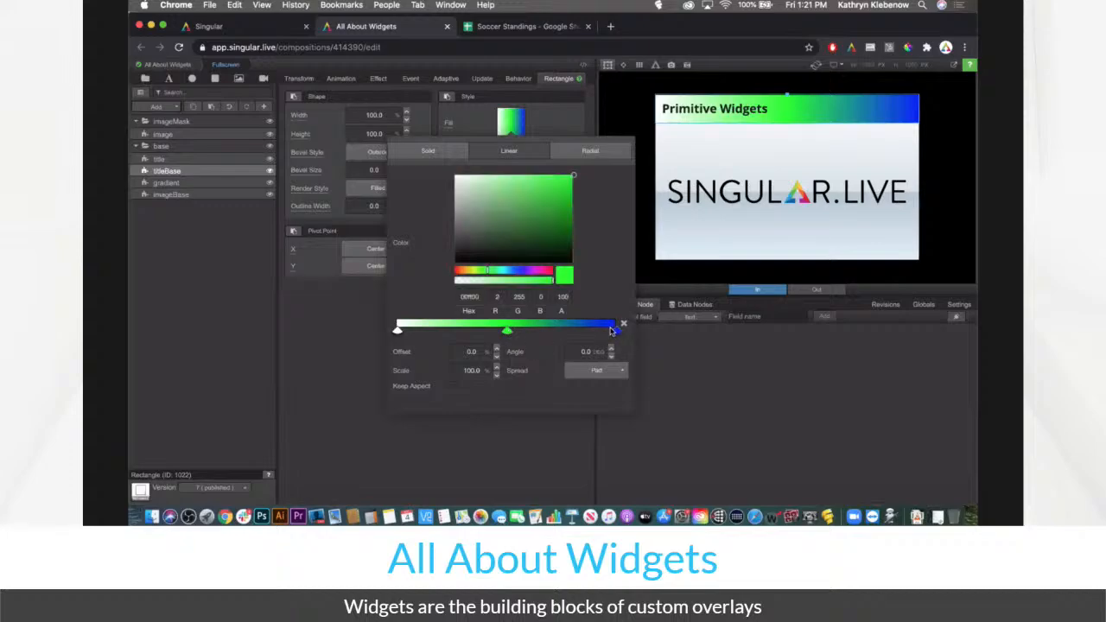
pyautogui.click(623, 323)
pyautogui.moveTo(545, 269); pyautogui.dragTo(499, 271)
pyautogui.click(571, 228)
pyautogui.moveTo(596, 231); pyautogui.dragTo(617, 237)
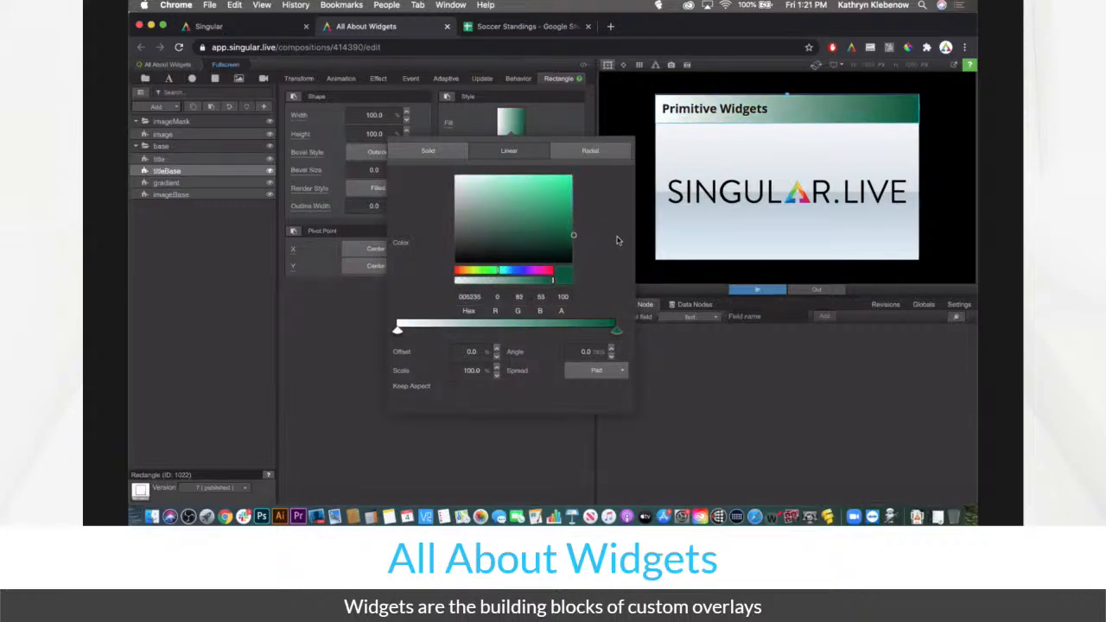
# Set the linear gradient's Angle to 90 degrees, Scale to 11% and Offset to 21%
pyautogui.click(584, 348)
pyautogui.write('90')
pyautogui.press('Return')
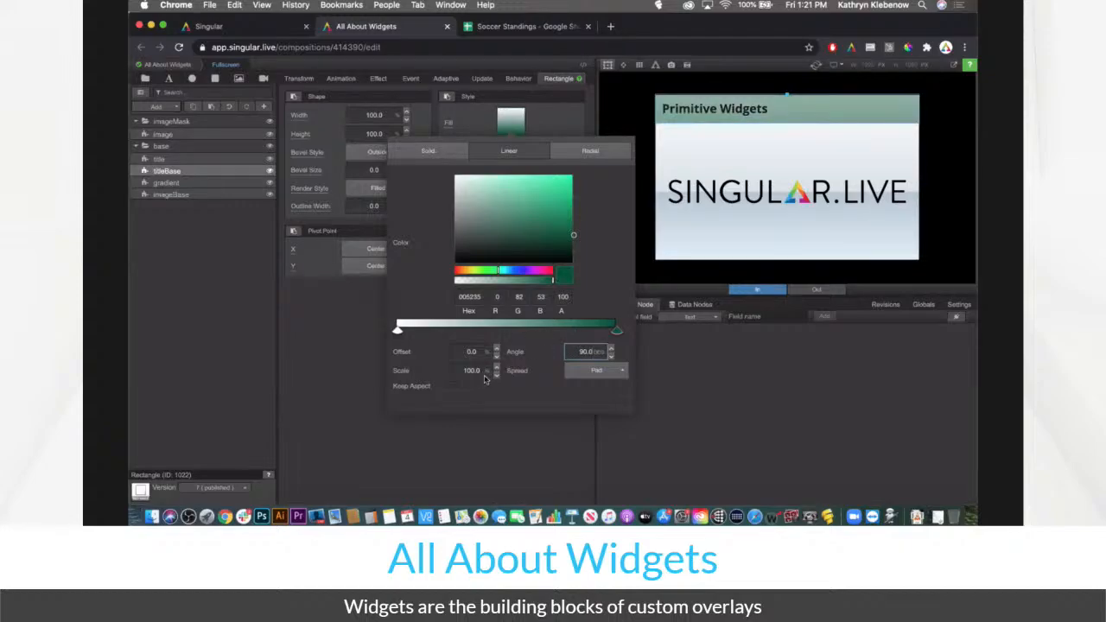
pyautogui.moveTo(467, 370); pyautogui.dragTo(419, 377)
pyautogui.click(538, 346)
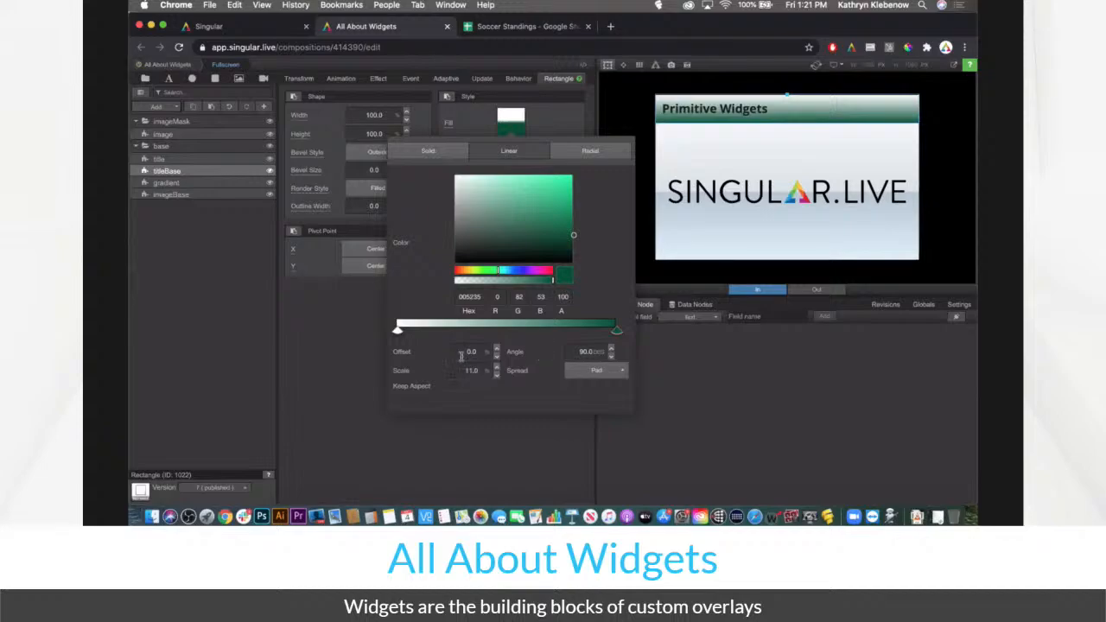
pyautogui.moveTo(471, 349); pyautogui.dragTo(500, 348)
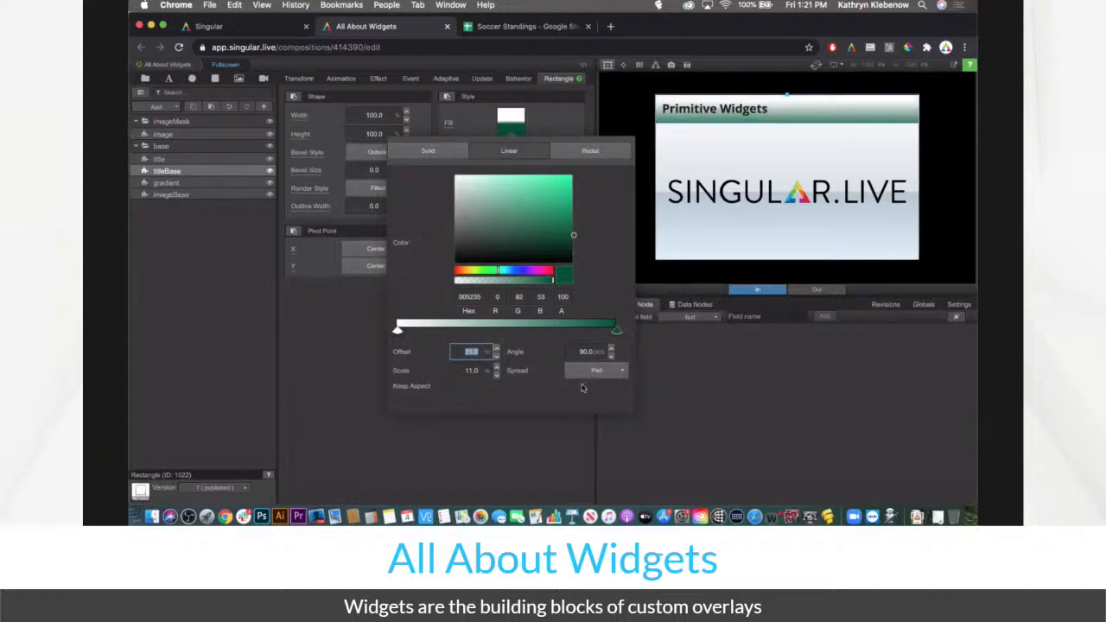
# Try the Reflect spread on the linear gradient and set Spread back to Pad
pyautogui.click(596, 370)
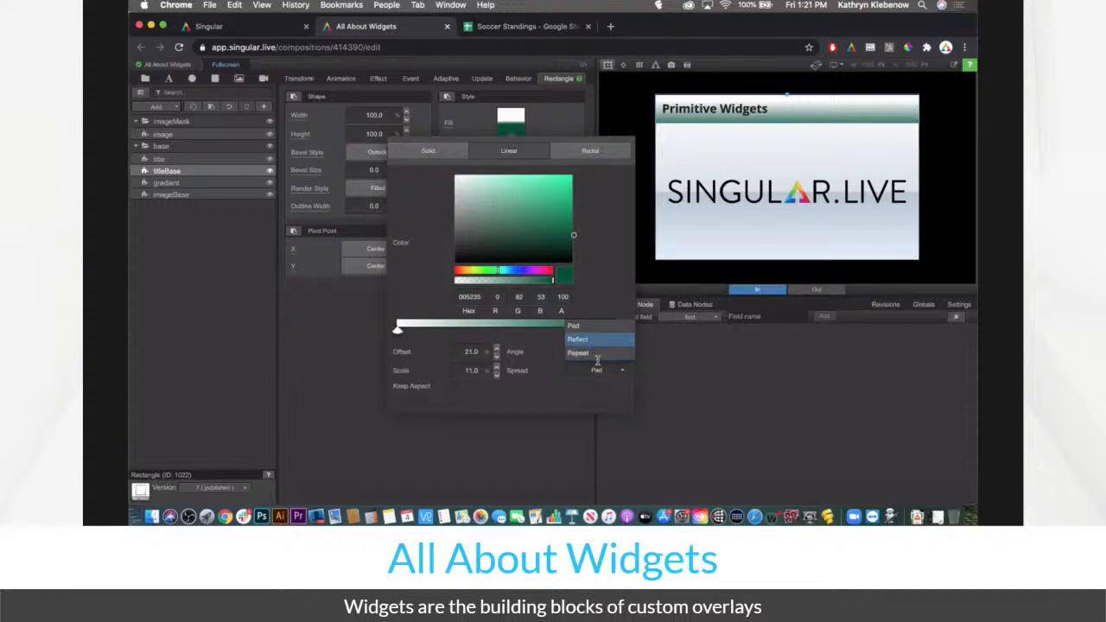
pyautogui.click(591, 340)
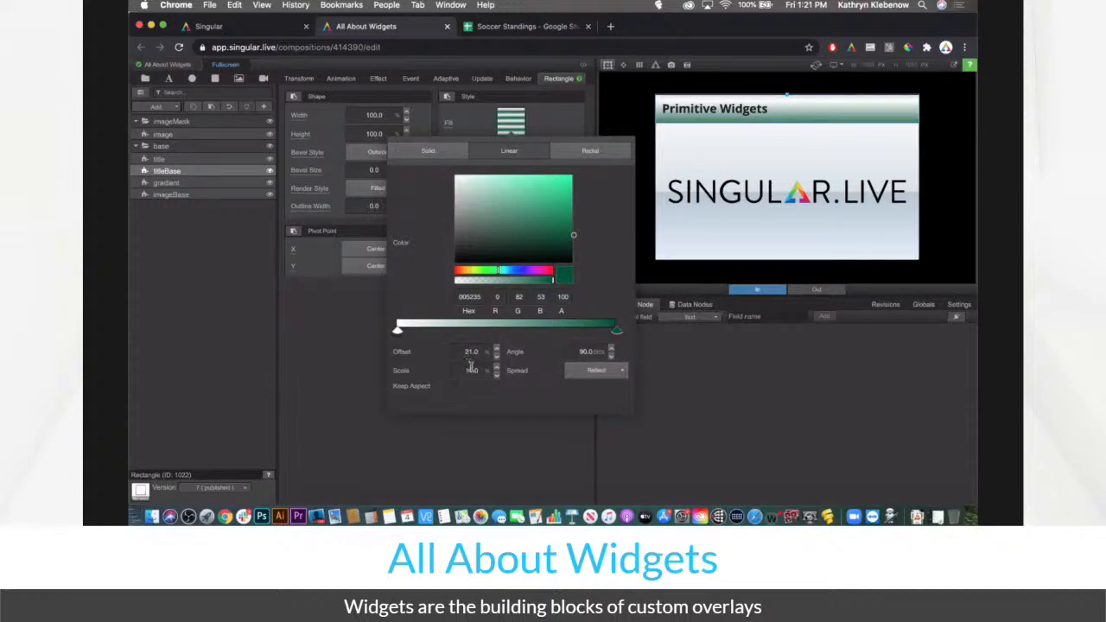
pyautogui.click(589, 376)
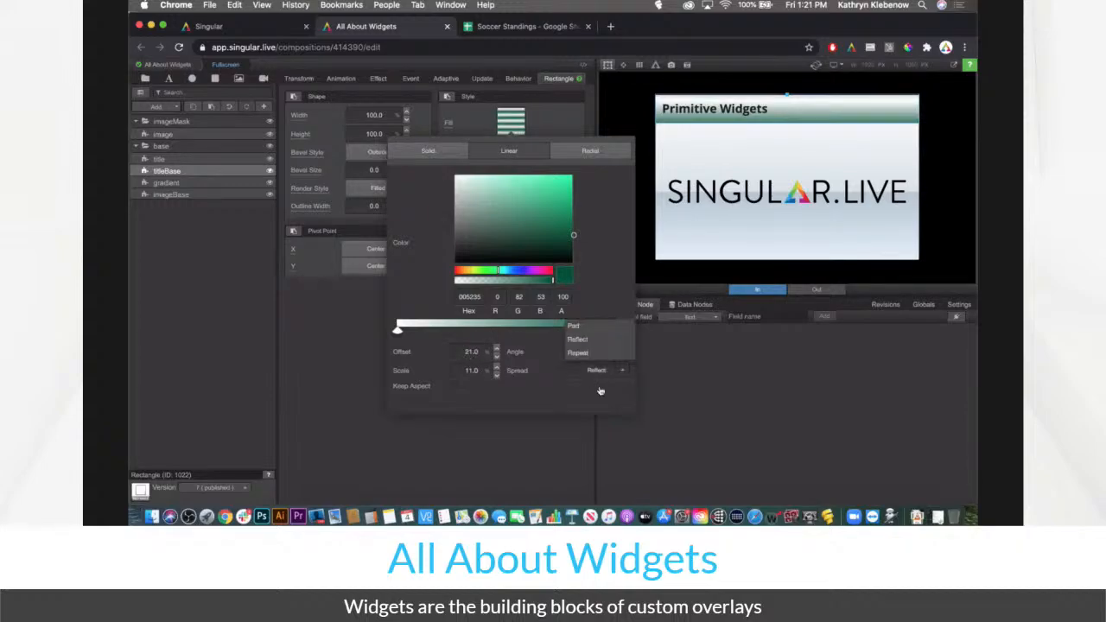
pyautogui.click(593, 330)
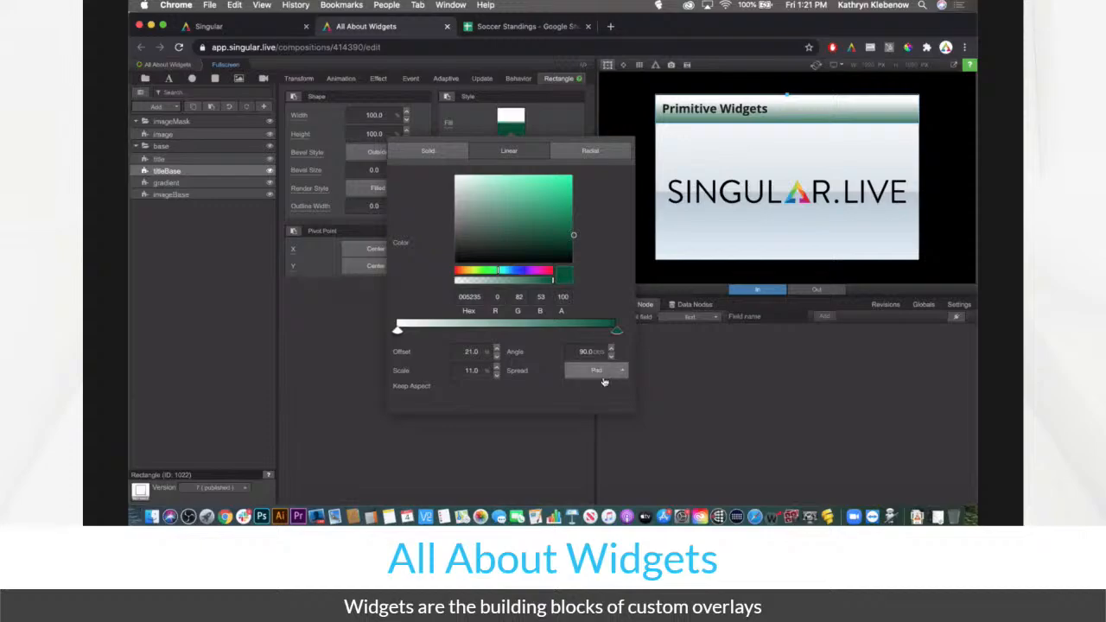
# Toggle the gradient's Keep Aspect option to compare its effect, leaving it off
pyautogui.click(454, 388)
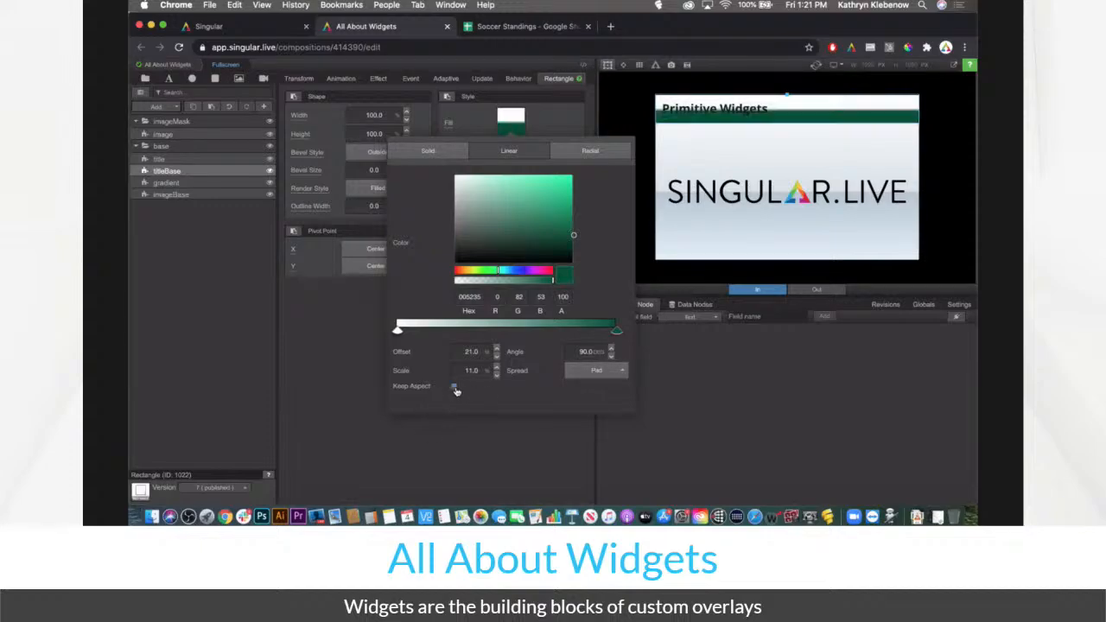
pyautogui.click(454, 388)
pyautogui.click(454, 388)
pyautogui.click(454, 388)
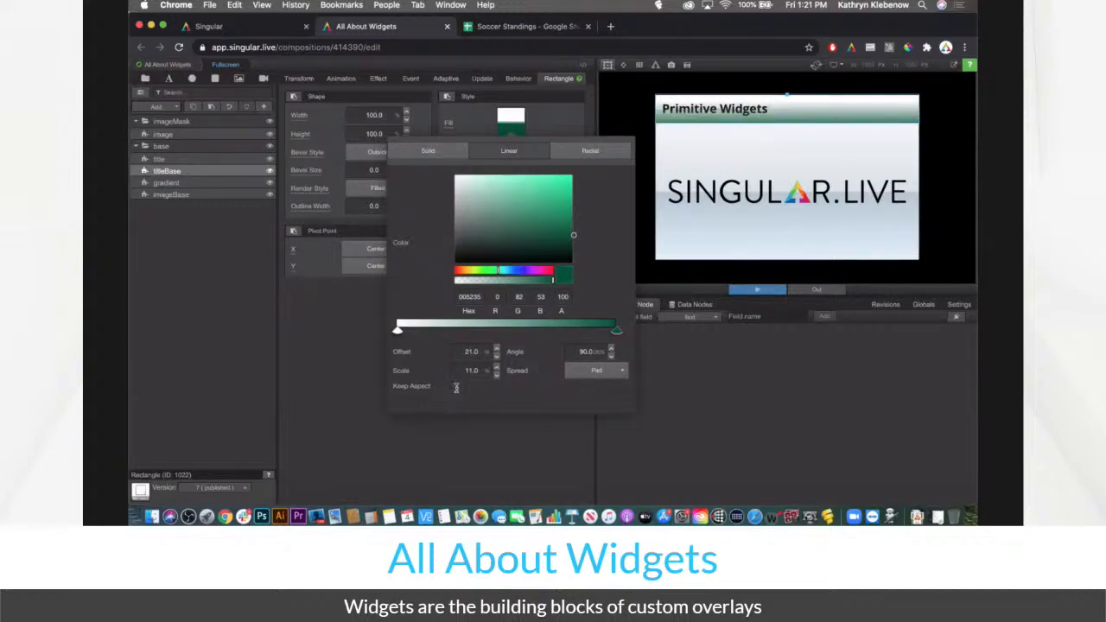
# Add a middle dark green color stop to the linear gradient, slide it along the ramp and delete it
pyautogui.click(439, 332)
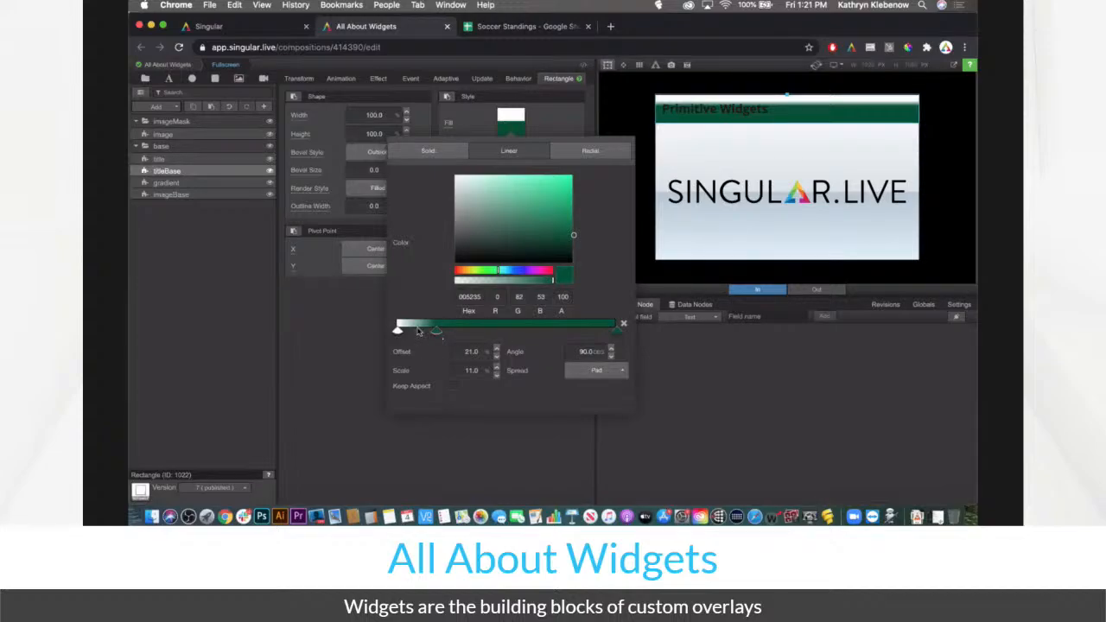
pyautogui.moveTo(440, 332); pyautogui.dragTo(520, 333)
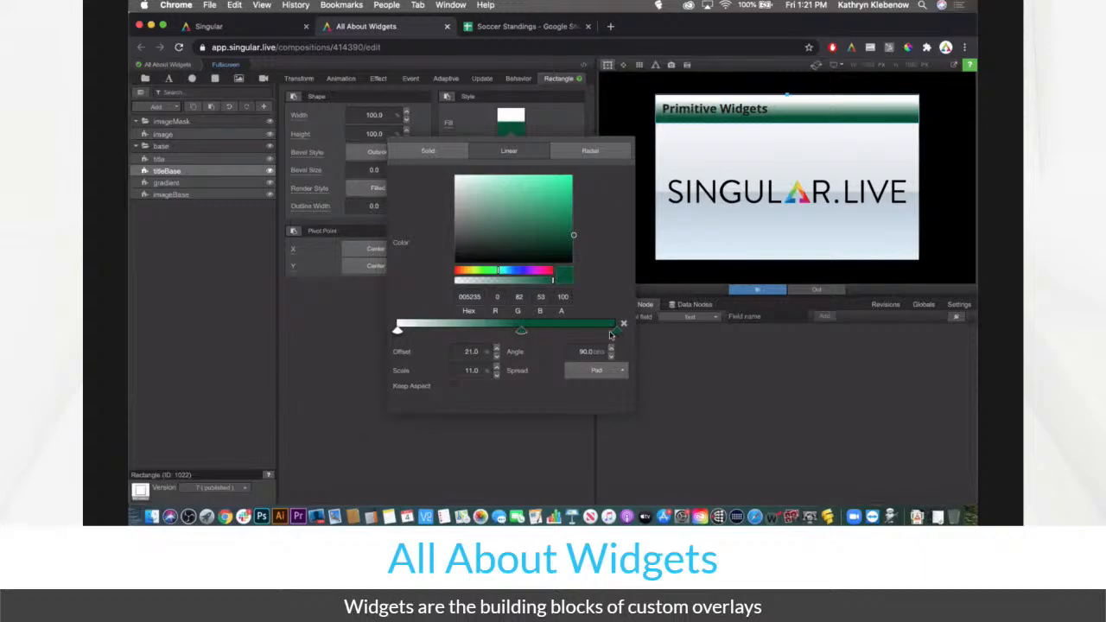
pyautogui.moveTo(520, 333); pyautogui.dragTo(466, 332)
pyautogui.click(460, 429)
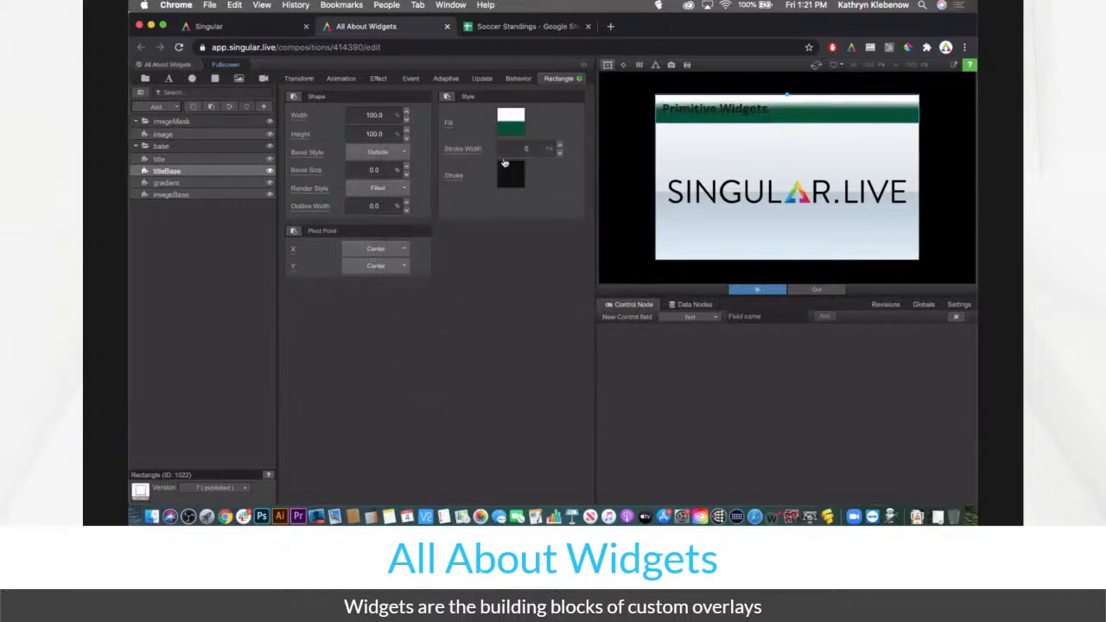
pyautogui.click(513, 136)
pyautogui.click(464, 331)
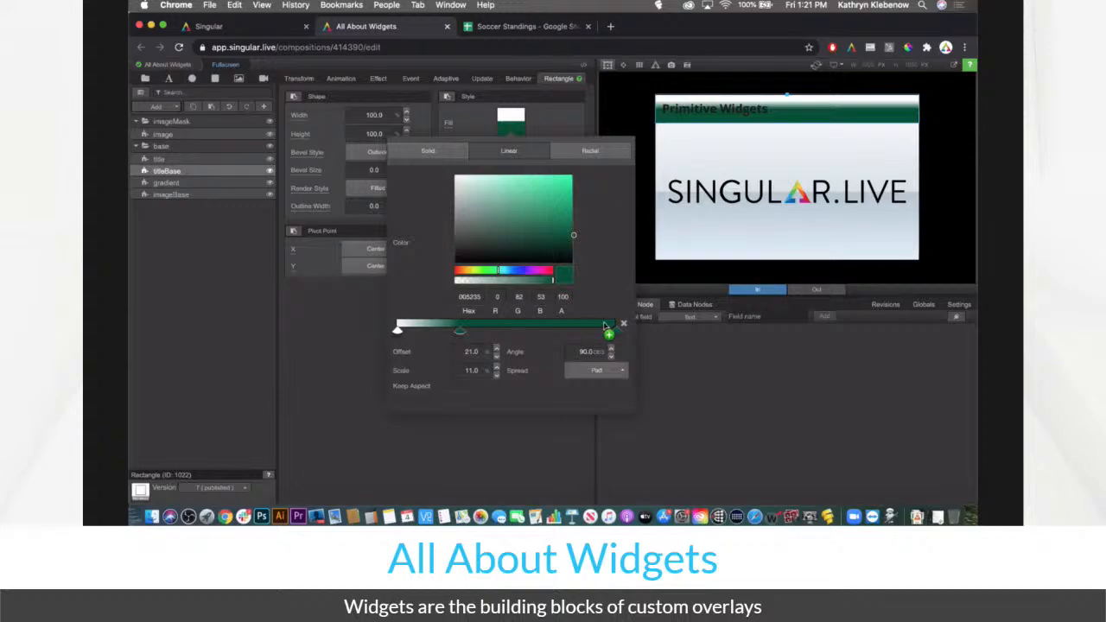
pyautogui.click(625, 326)
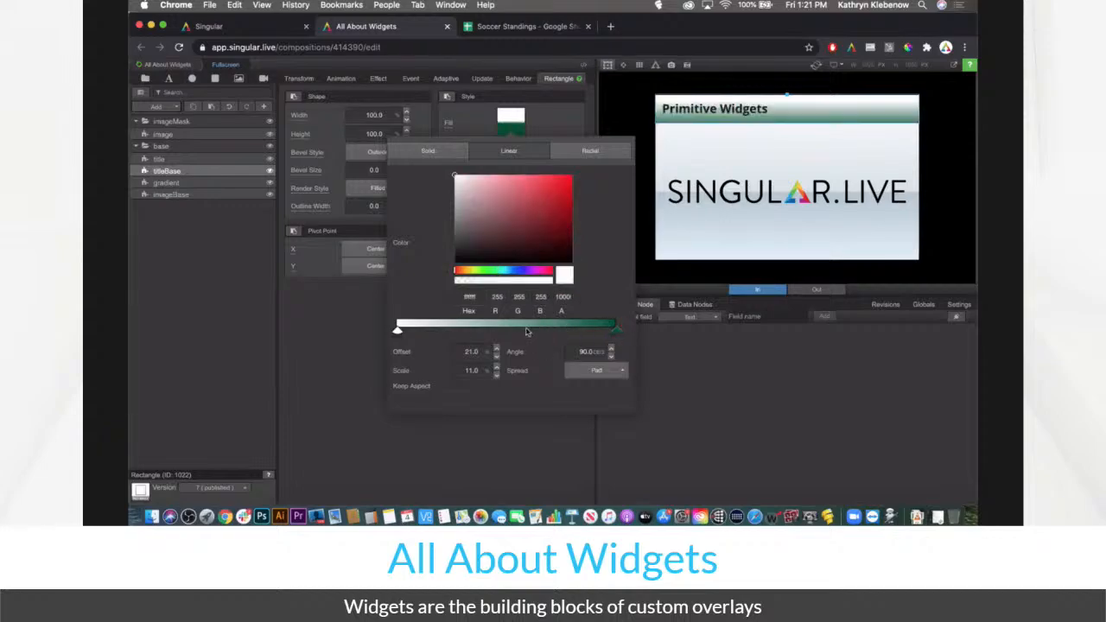
# Switch titleBase's fill from a linear to a Radial gradient
pyautogui.click(590, 152)
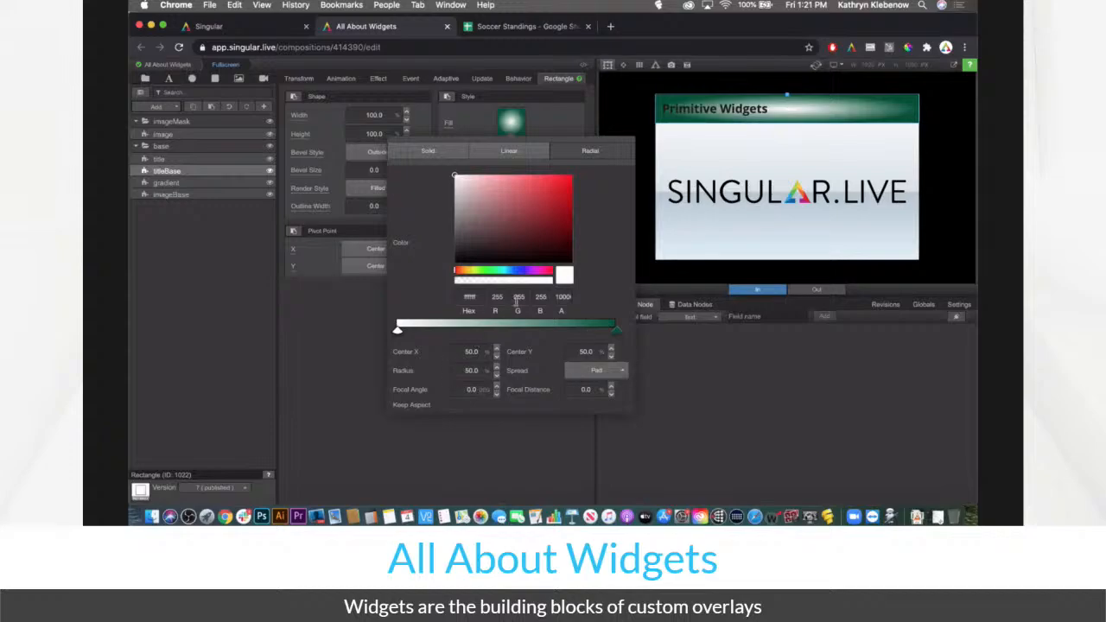
# Set titleBase's fill back to solid white
pyautogui.click(452, 161)
pyautogui.click(348, 372)
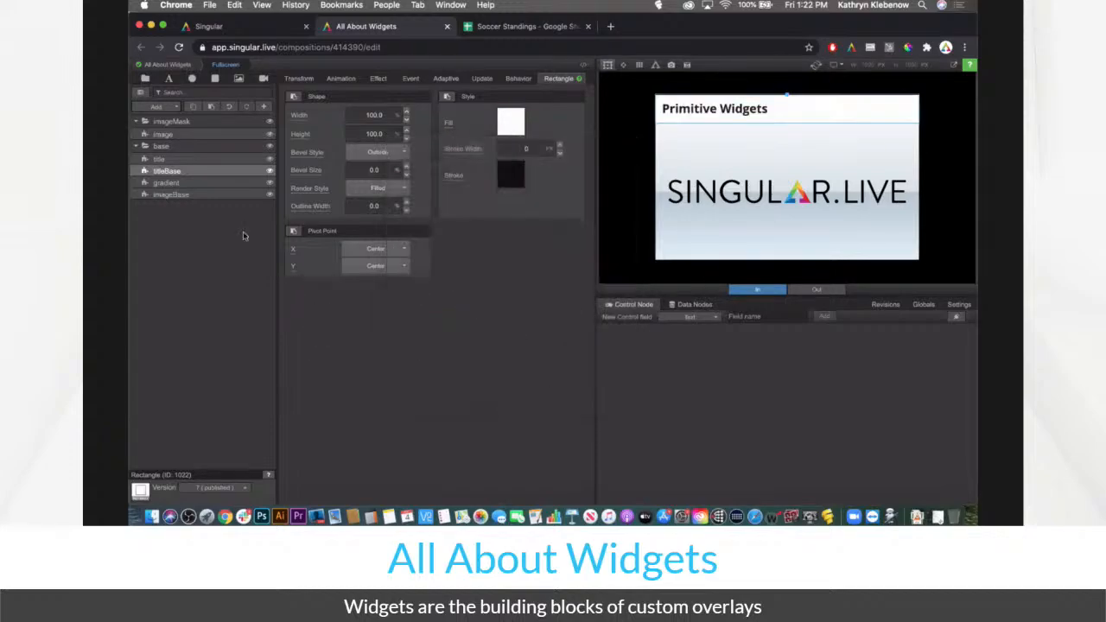
# Examine the gradient widget, its Gradient type in the Primitives widget catalogue, and its CSS code
pyautogui.click(231, 182)
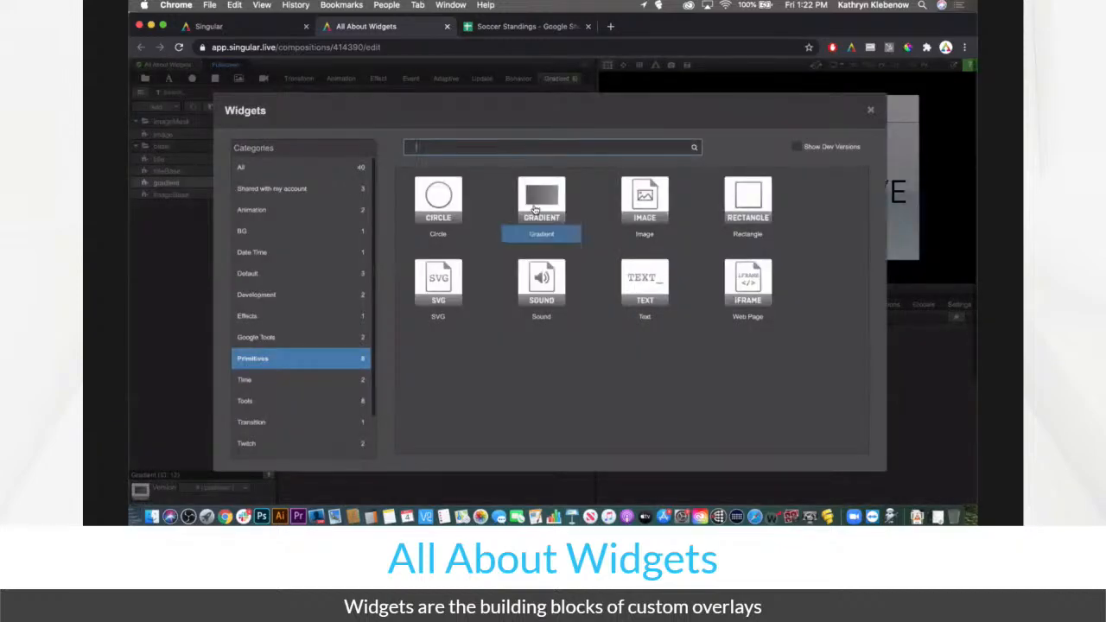
pyautogui.click(870, 112)
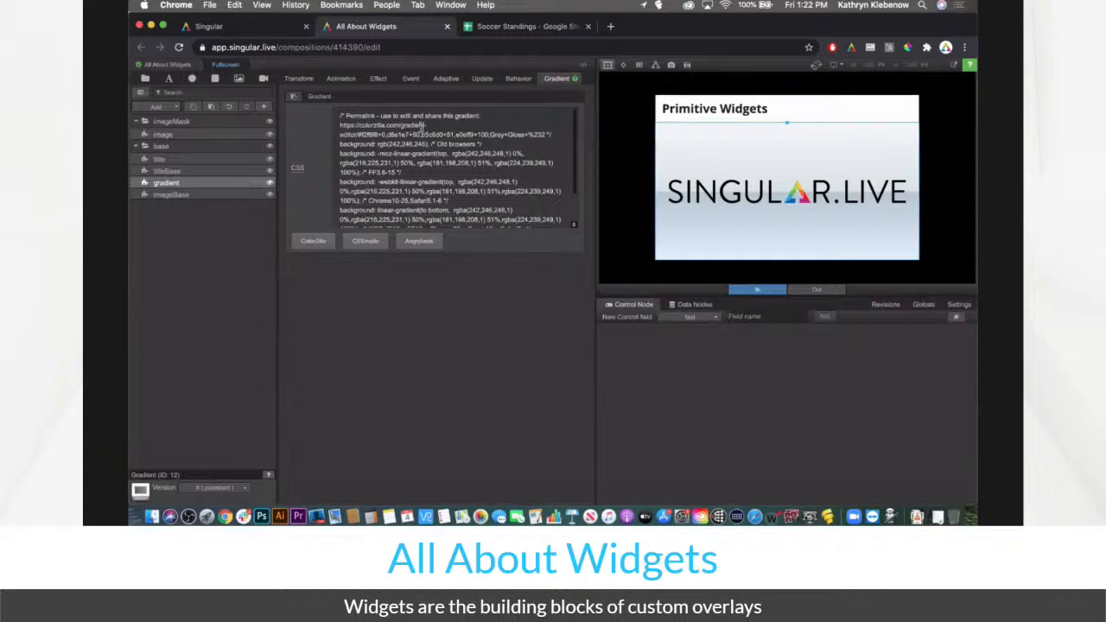
pyautogui.click(396, 212)
pyautogui.press('super+a')
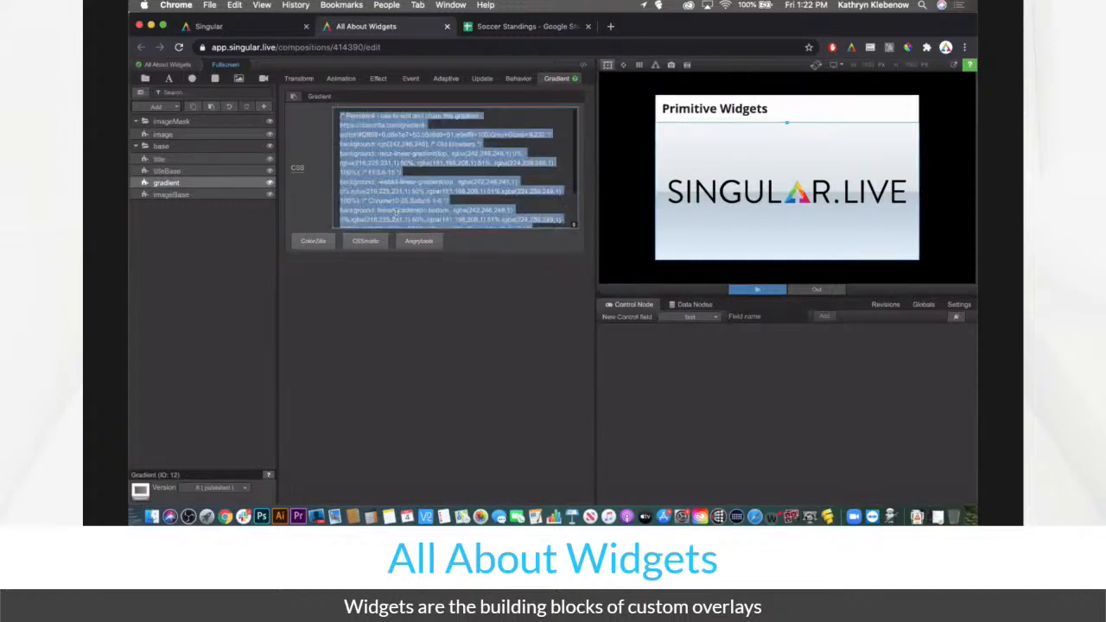
pyautogui.scroll(-2, 503, 172)
pyautogui.click(500, 259)
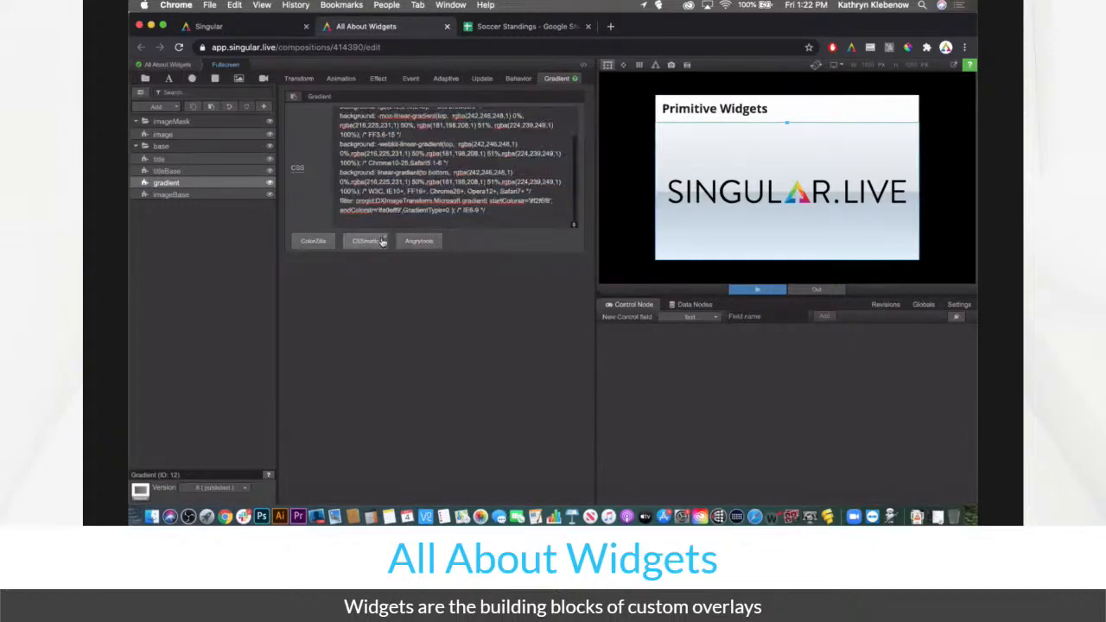
pyautogui.scroll(2, 339, 227)
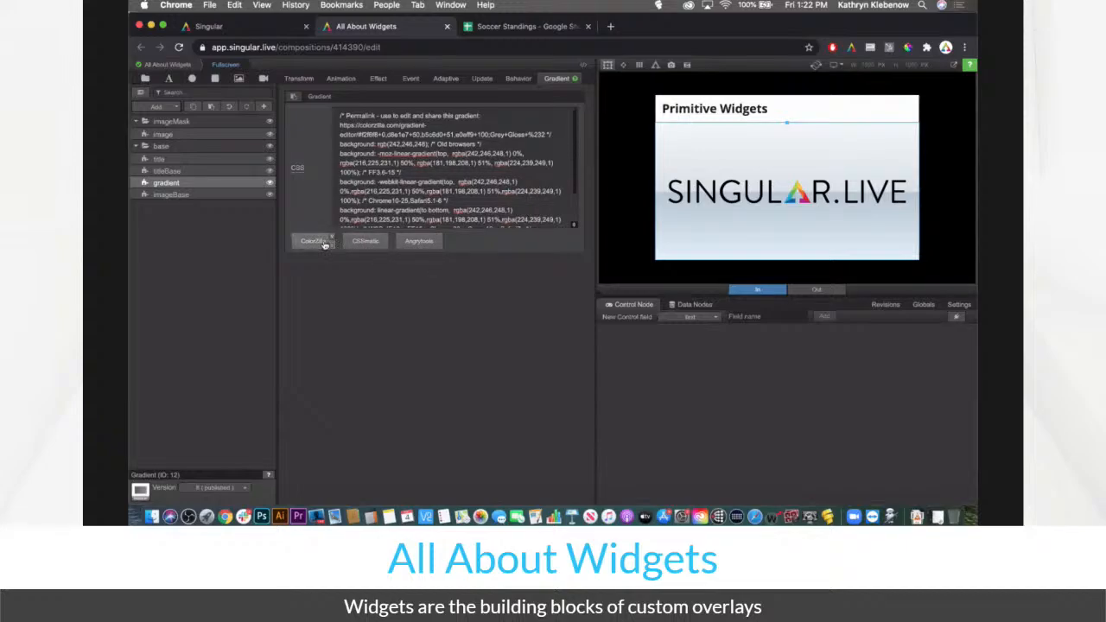
# Open the CSSmatic gradient generator linked from the gradient widget
pyautogui.click(364, 242)
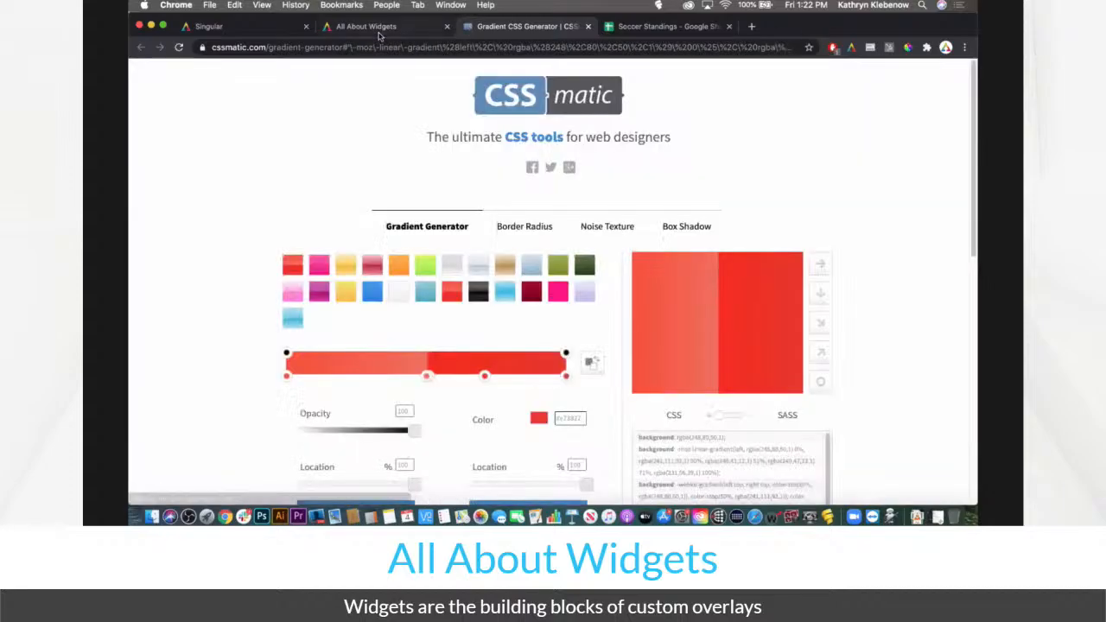
pyautogui.click(378, 33)
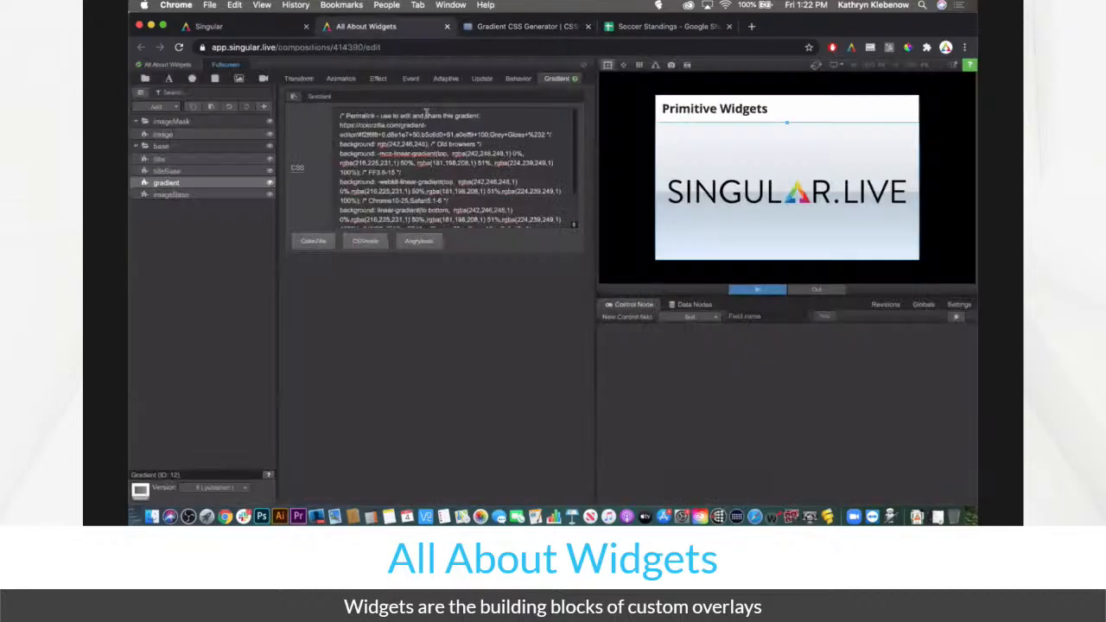
pyautogui.click(508, 26)
# Try the magenta and bright blue gradient presets, then load the light blue preset from the last row
pyautogui.scroll(-3, 574, 295)
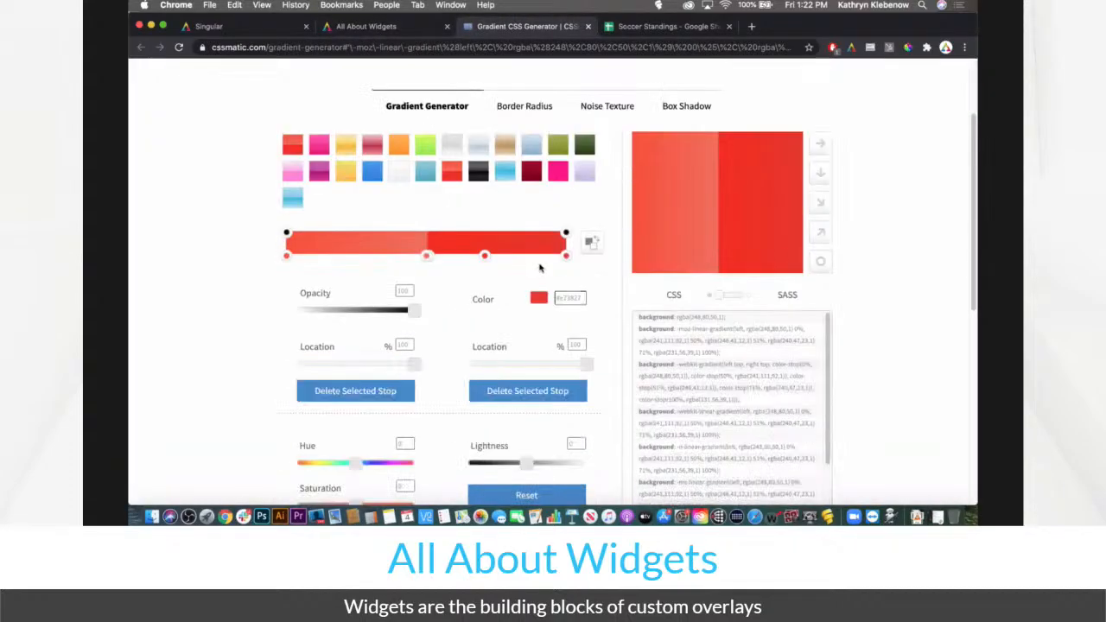
pyautogui.click(325, 195)
pyautogui.moveTo(355, 282); pyautogui.dragTo(424, 281)
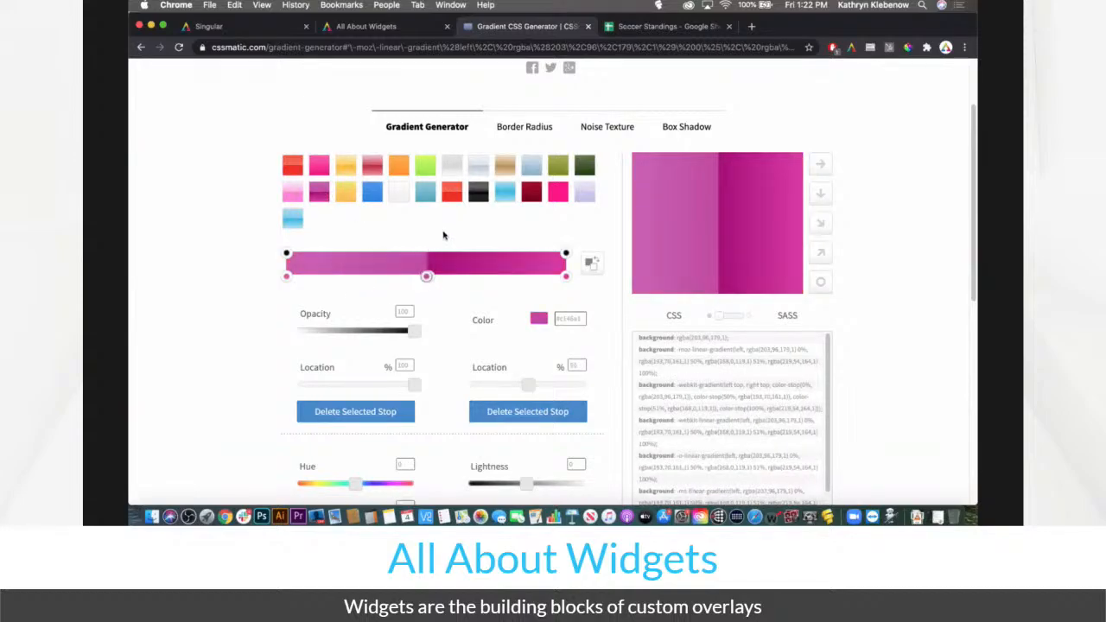
pyautogui.click(505, 194)
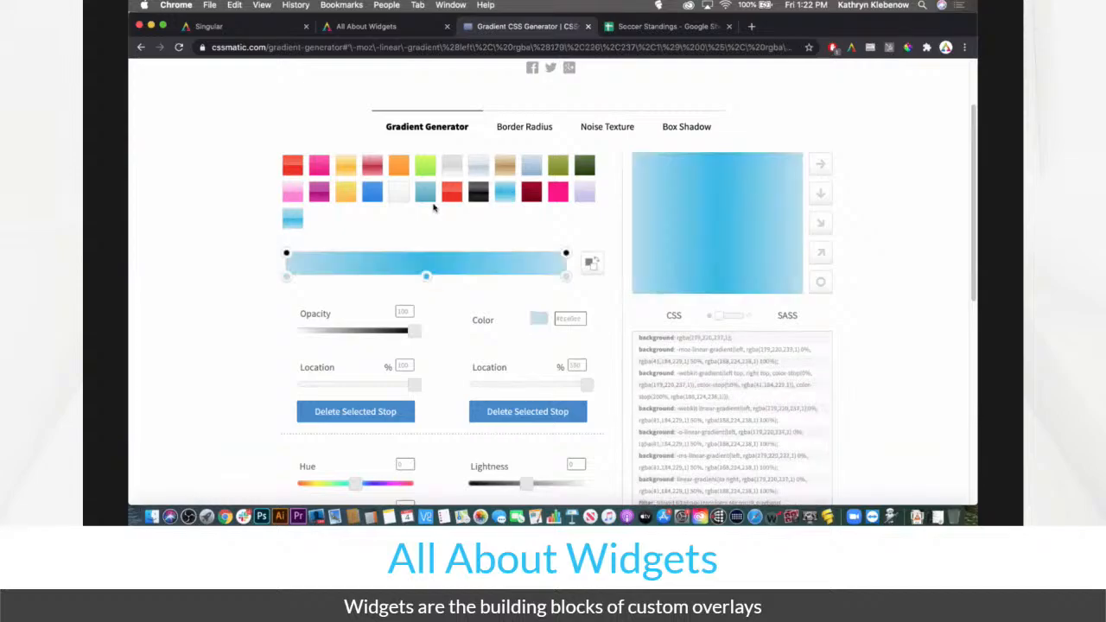
pyautogui.click(295, 218)
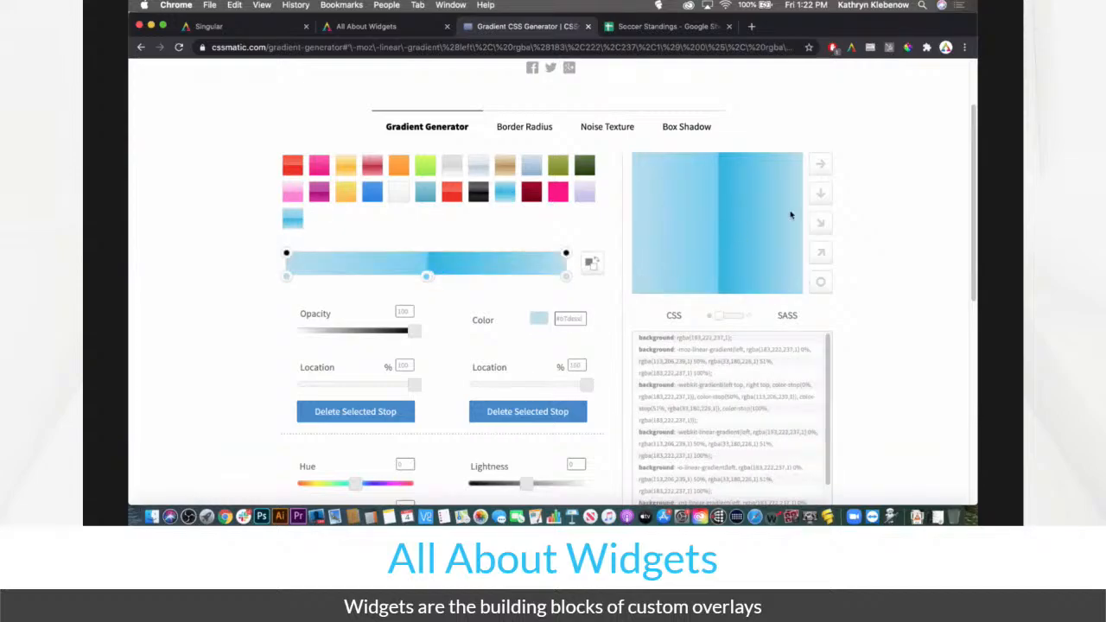
# Compare the vertical and radial orientations of the light blue gradient, leaving it vertical
pyautogui.scroll(-1, 791, 215)
pyautogui.click(816, 175)
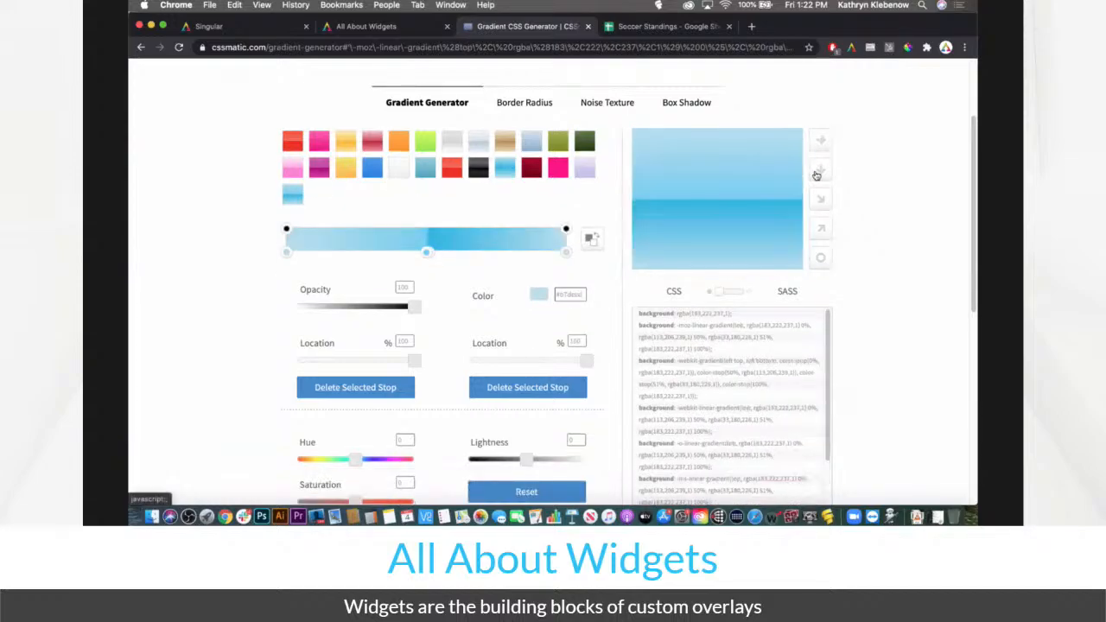
pyautogui.click(821, 258)
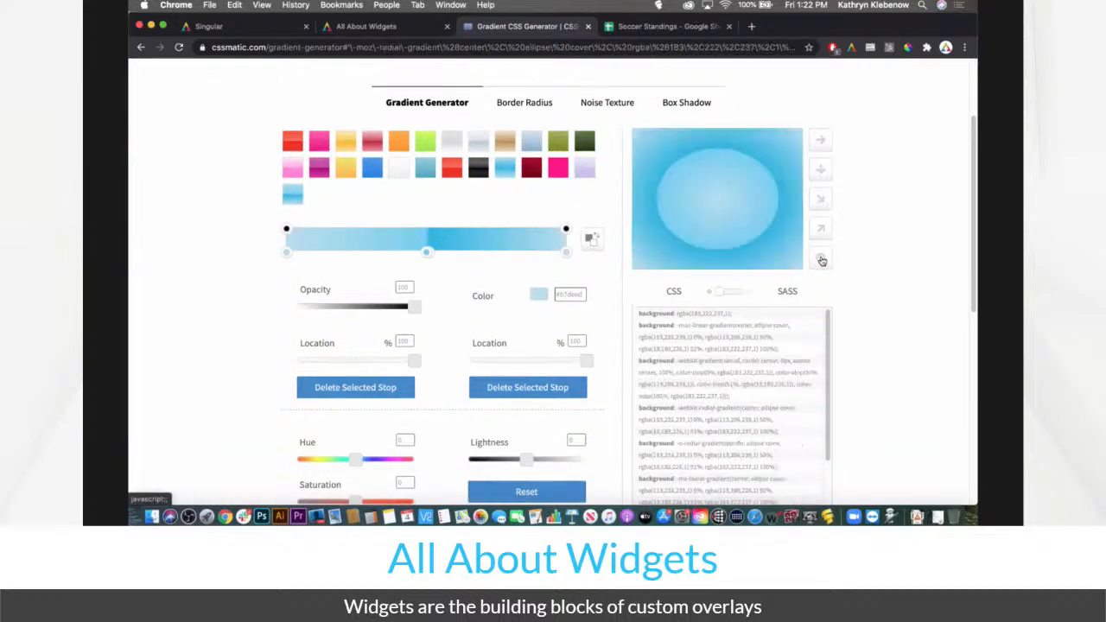
pyautogui.click(818, 171)
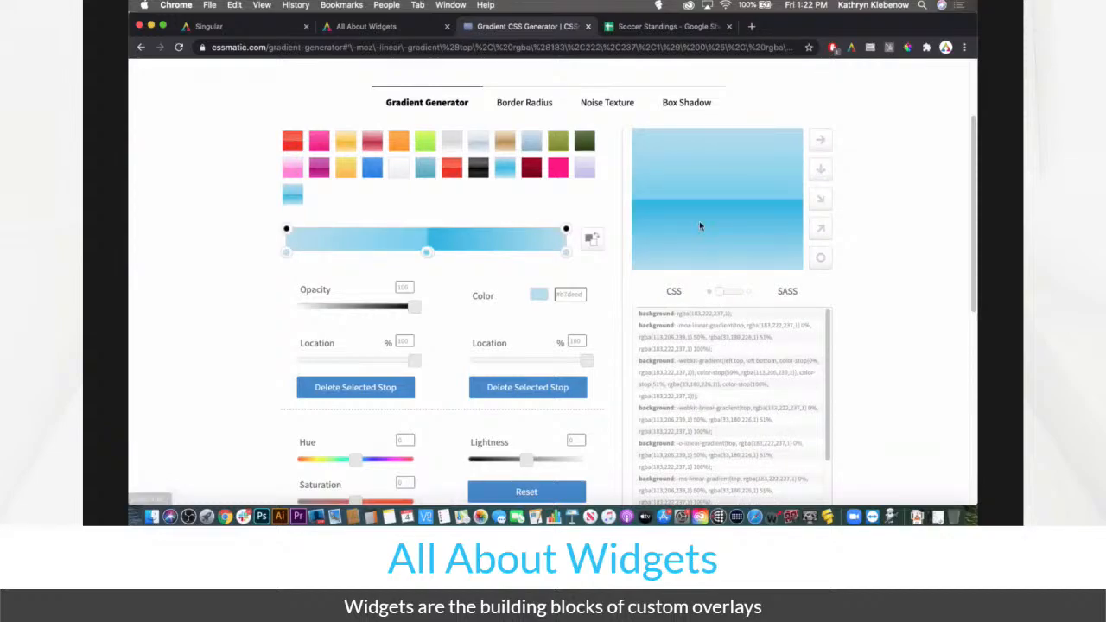
# Copy the generated CSS and paste it over the existing code in the gradient widget's CSS field
pyautogui.scroll(-3, 717, 259)
pyautogui.scroll(-2, 727, 397)
pyautogui.scroll(-3, 727, 397)
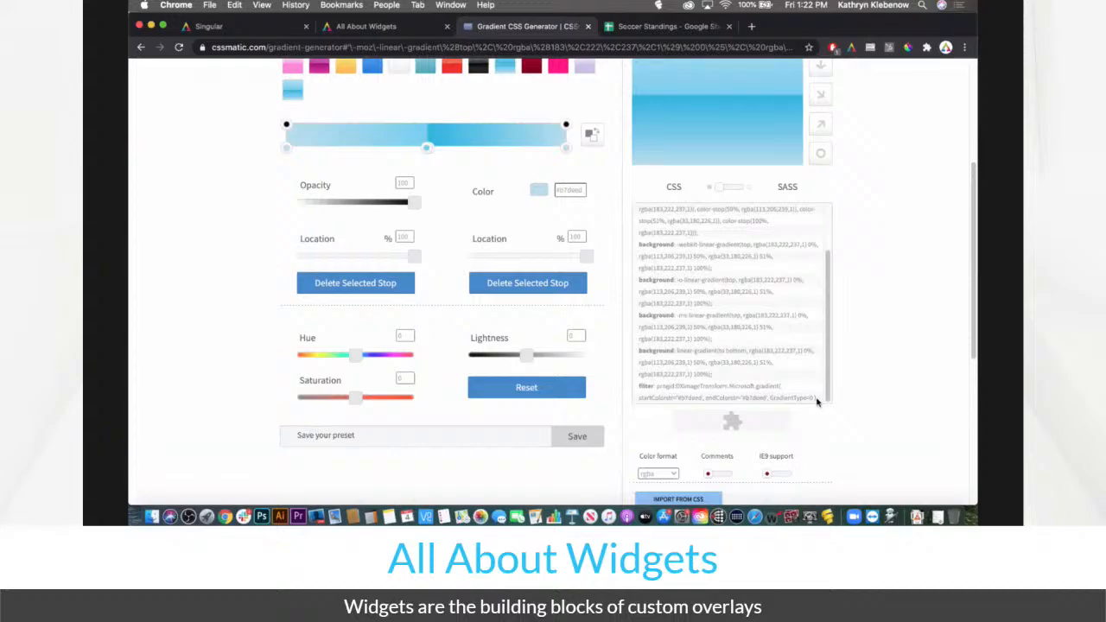
pyautogui.moveTo(818, 400); pyautogui.dragTo(635, 207)
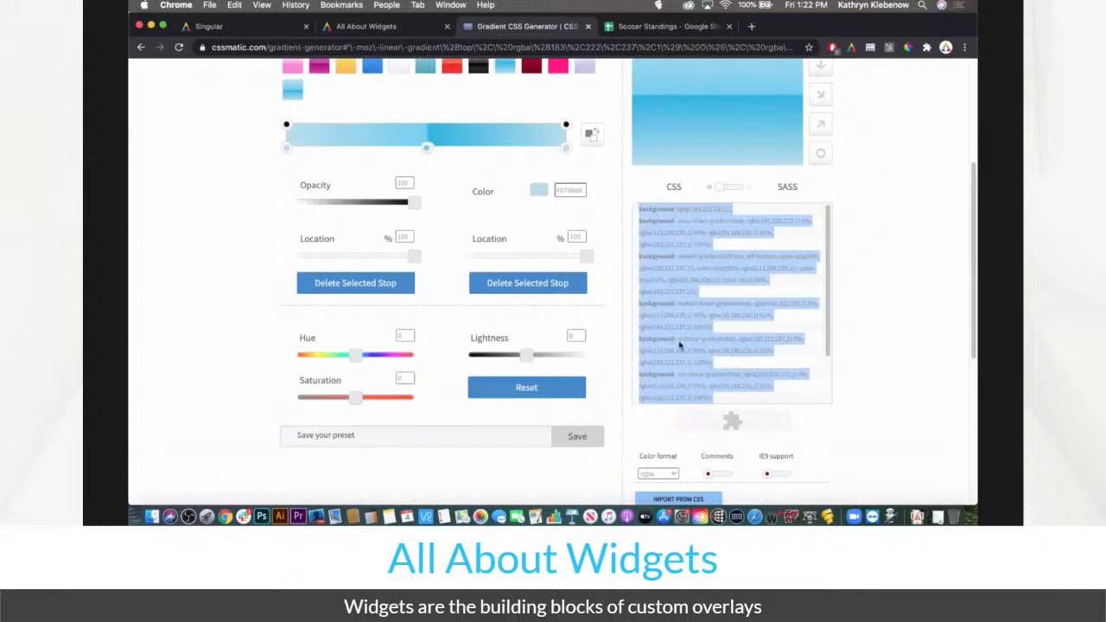
pyautogui.click(589, 29)
pyautogui.click(440, 167)
pyautogui.press('super+a')
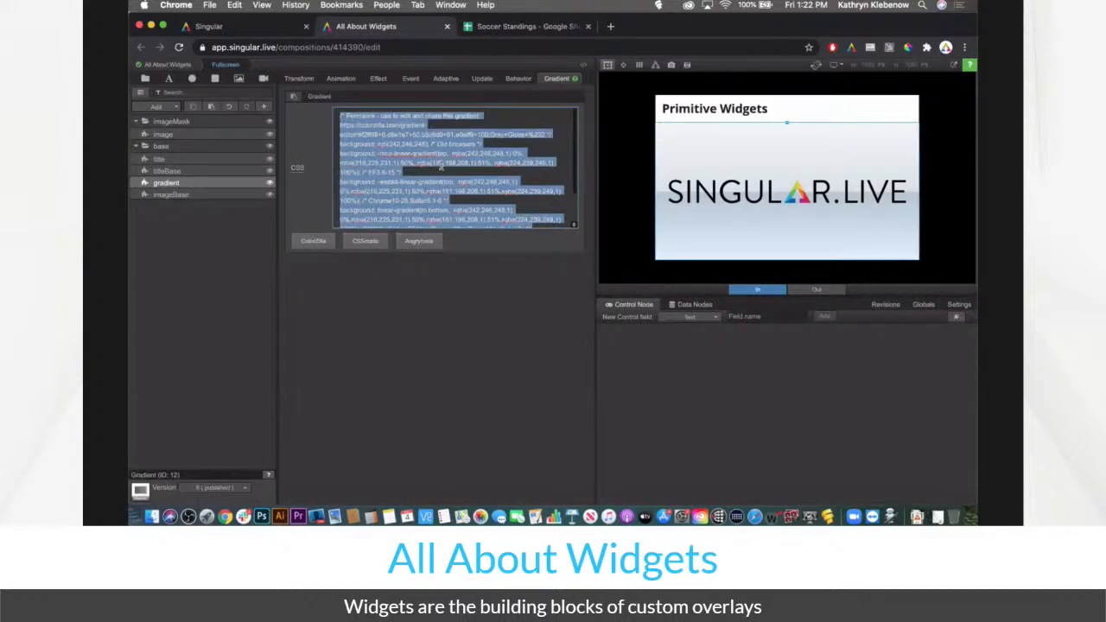
pyautogui.press('super+v')
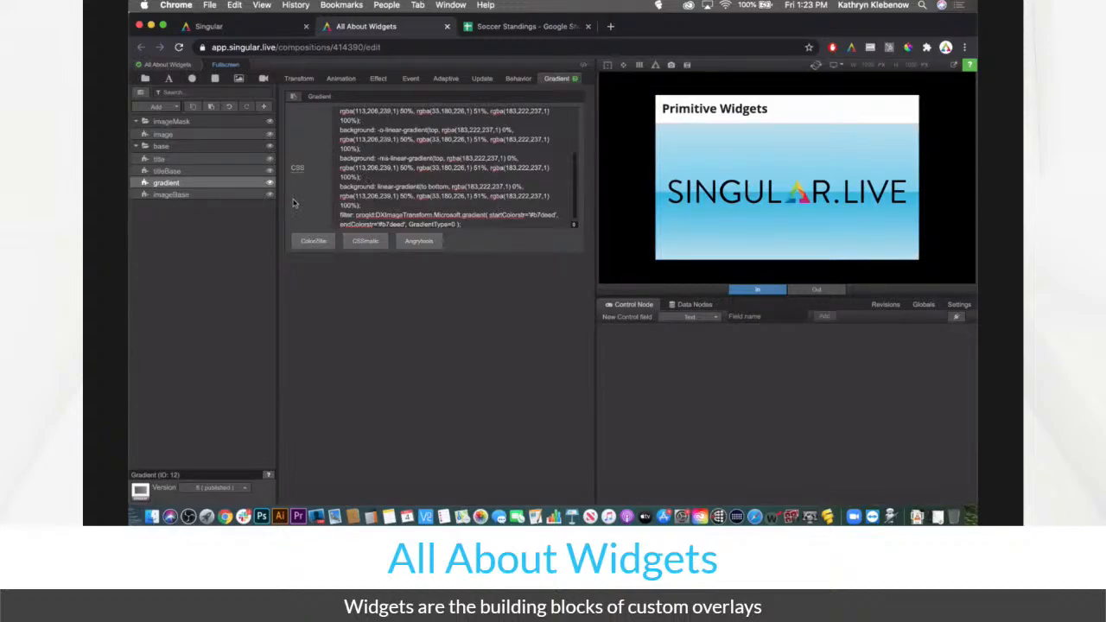
# Try the Linear fill type on titleBase and return the fill to Solid
pyautogui.click(243, 170)
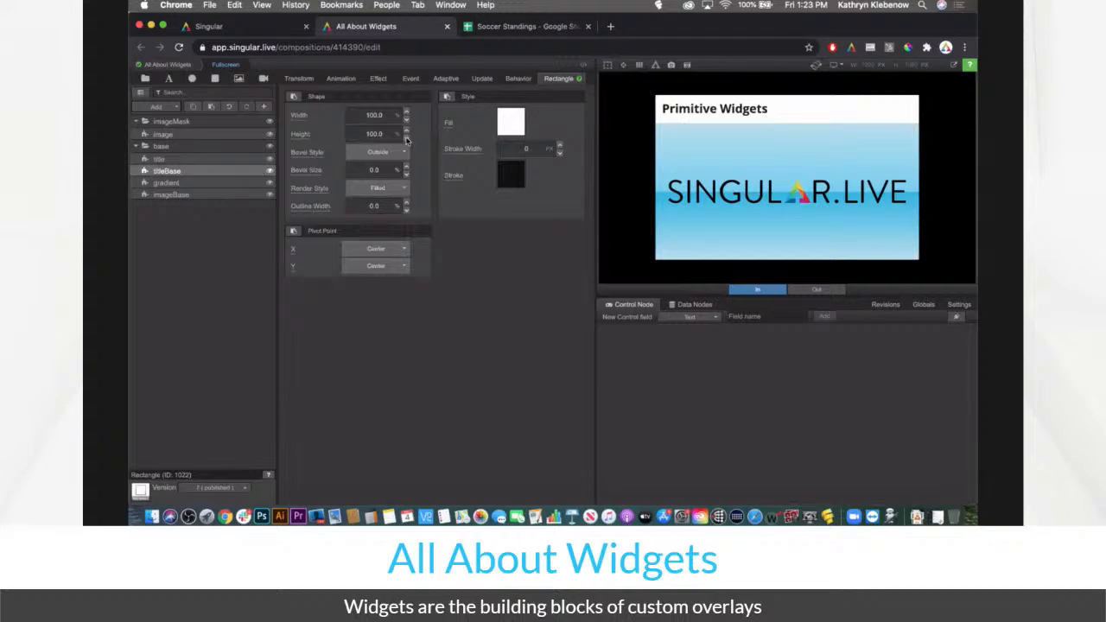
pyautogui.click(507, 128)
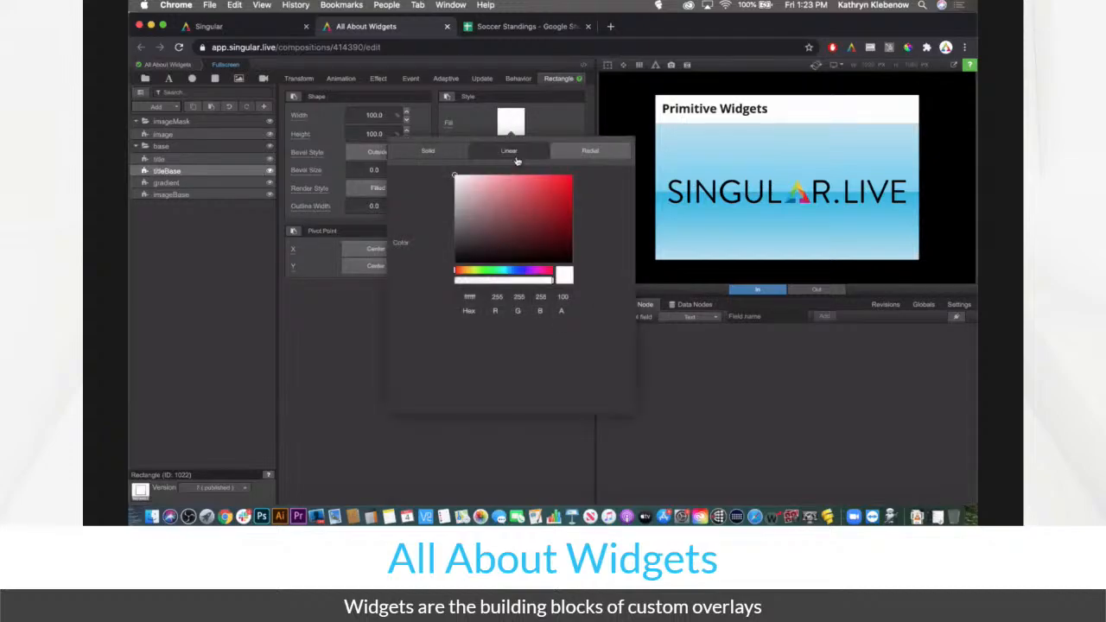
pyautogui.click(509, 151)
pyautogui.click(447, 153)
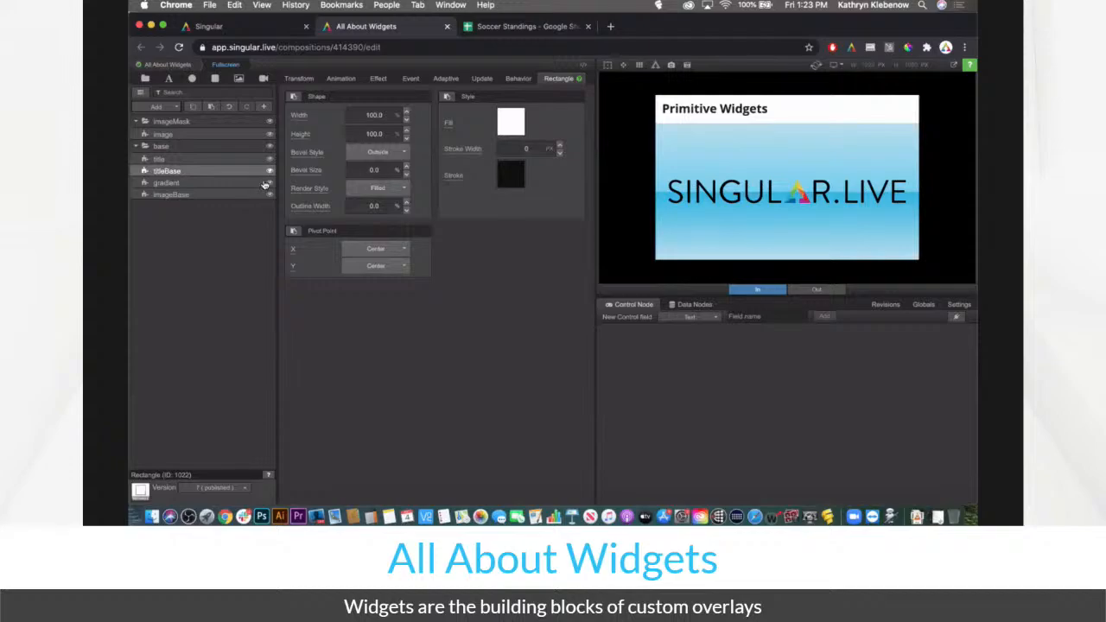
# Review the properties of the imageBase, gradient, titleBase, title and image widgets
pyautogui.click(252, 195)
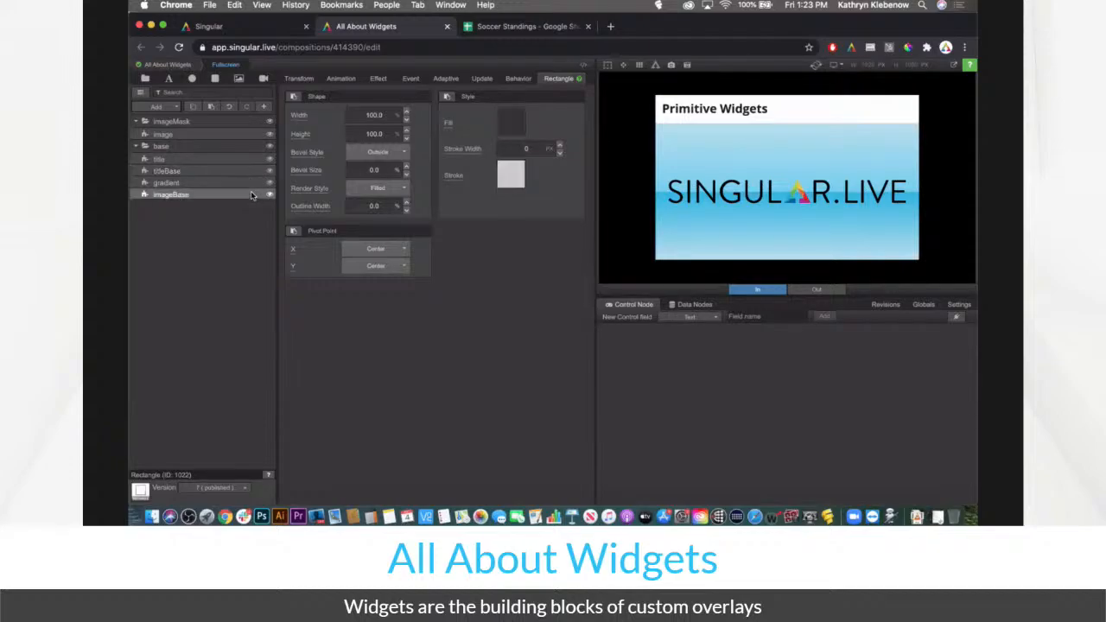
pyautogui.click(249, 184)
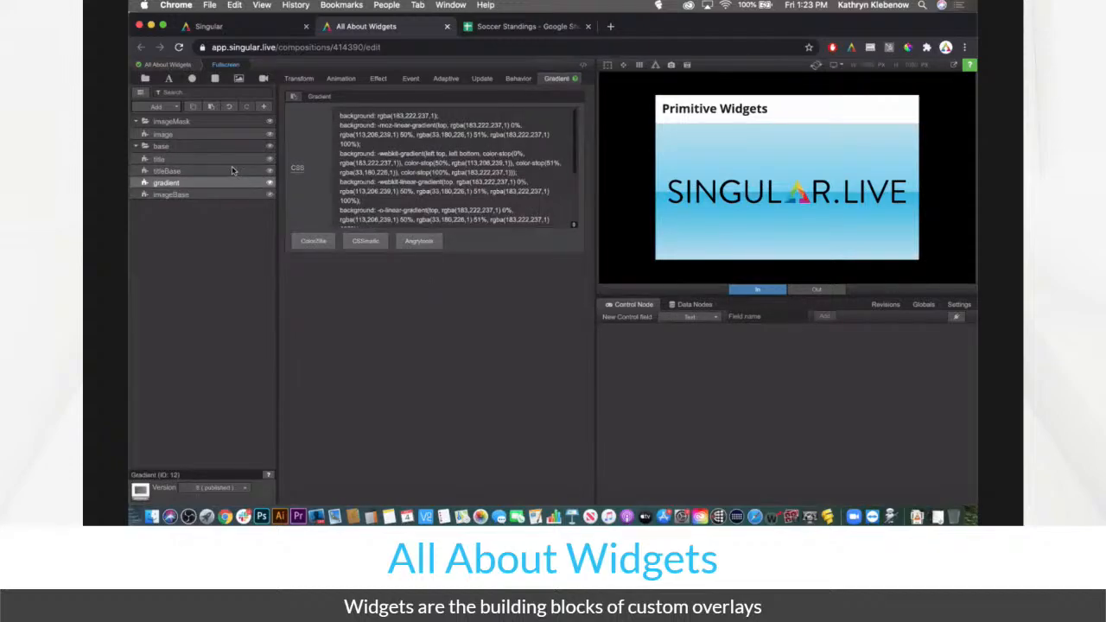
pyautogui.click(232, 170)
pyautogui.click(234, 161)
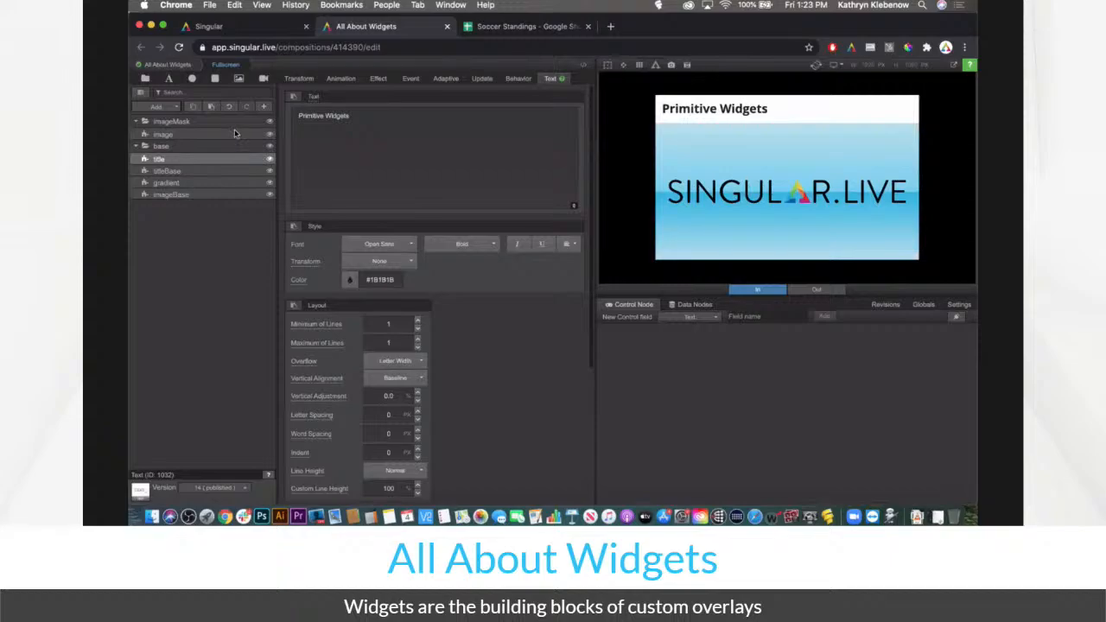
pyautogui.click(236, 134)
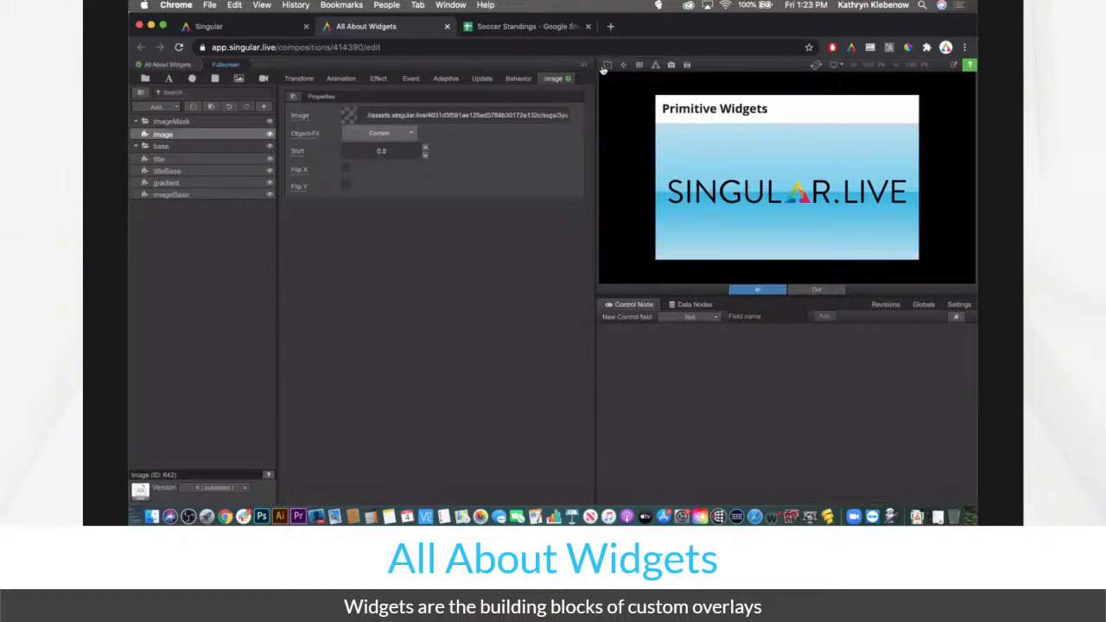
pyautogui.click(250, 184)
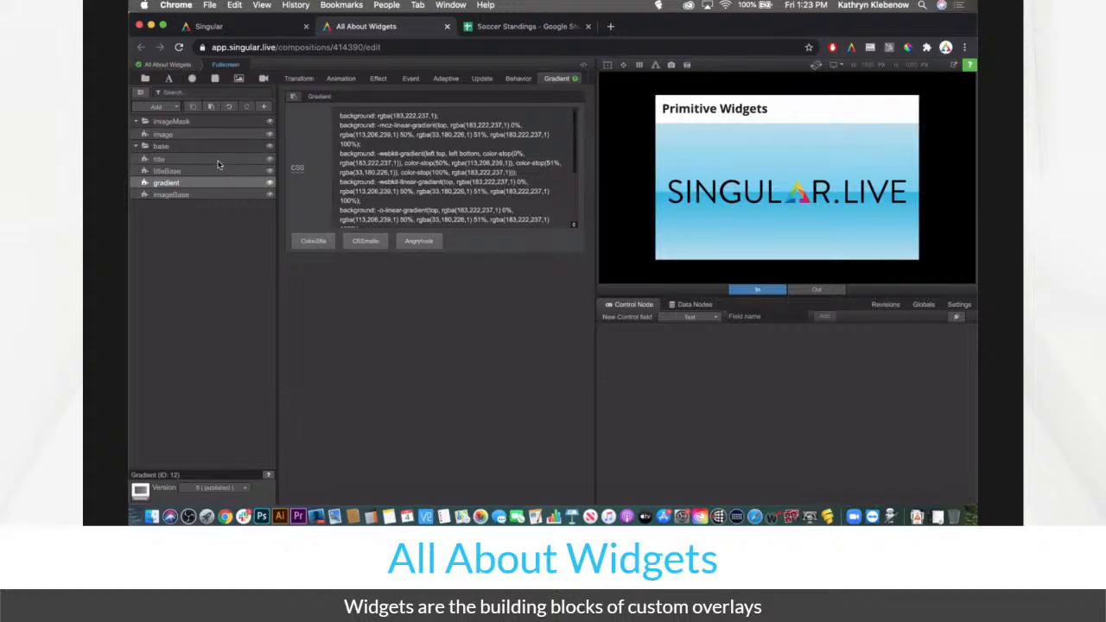
pyautogui.scroll(-3, 404, 188)
pyautogui.scroll(3, 406, 187)
pyautogui.click(213, 196)
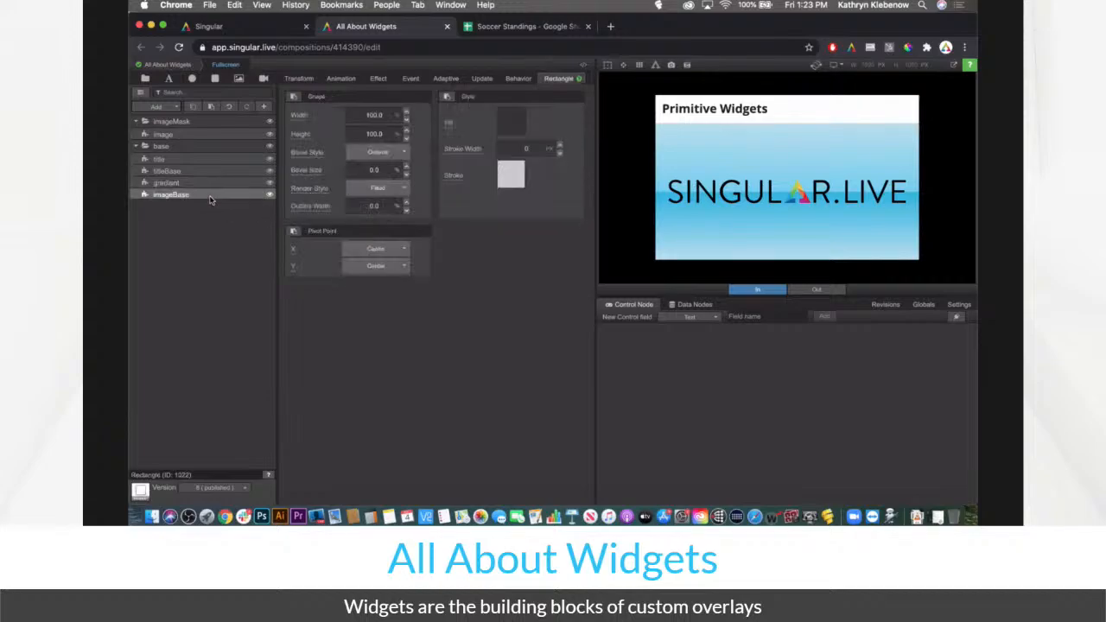
# Inspect the image widget's file picker with its Folder and Upload options, and the widget's image URL
pyautogui.click(206, 134)
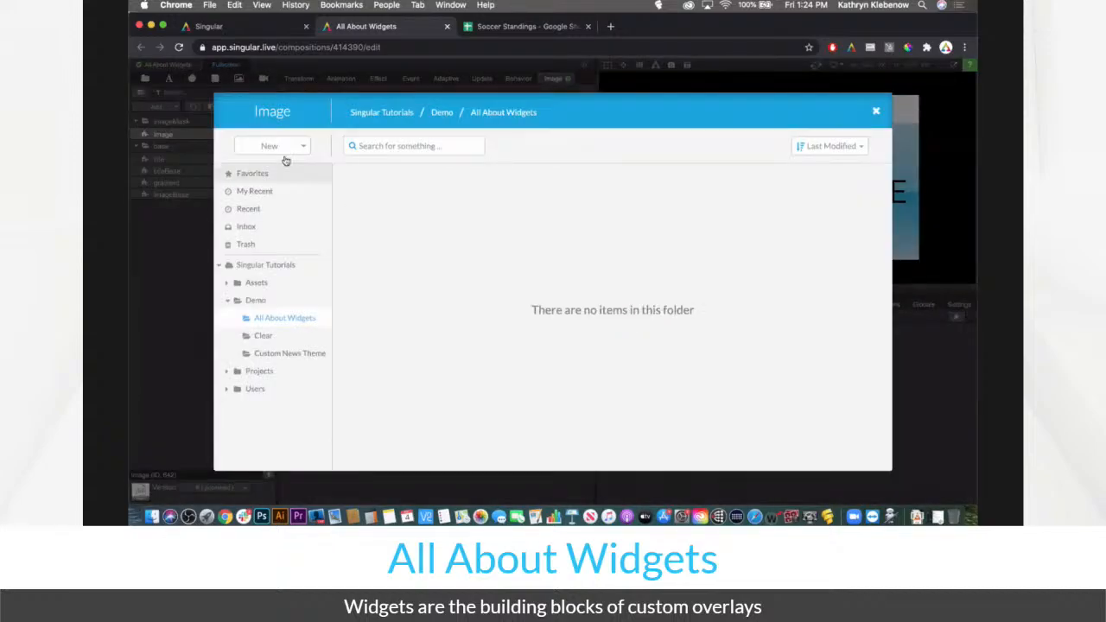
pyautogui.click(287, 147)
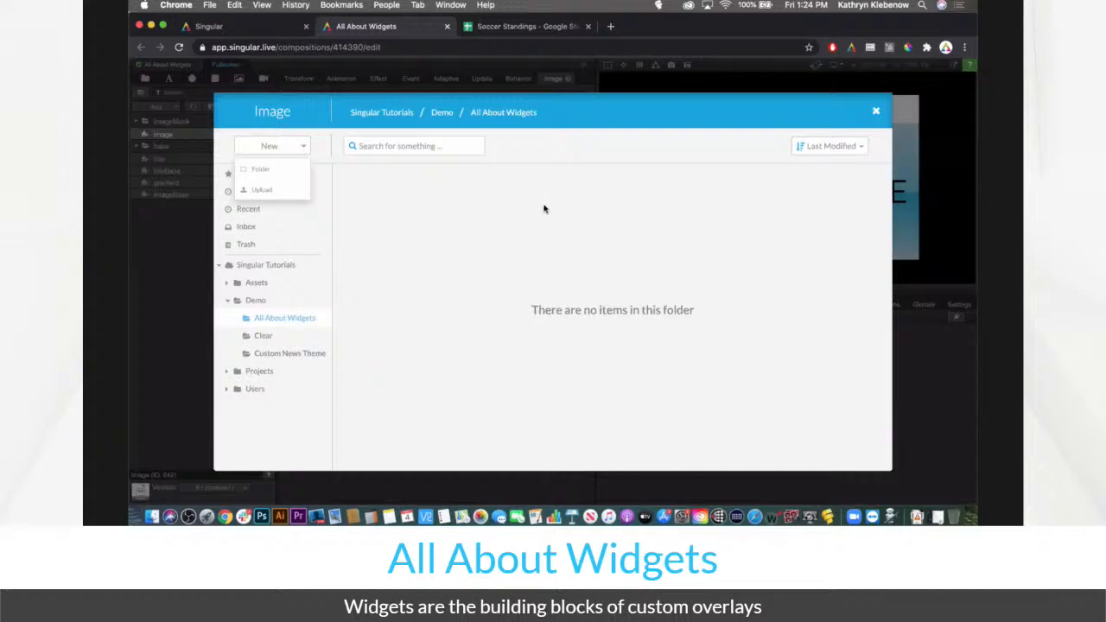
pyautogui.click(875, 110)
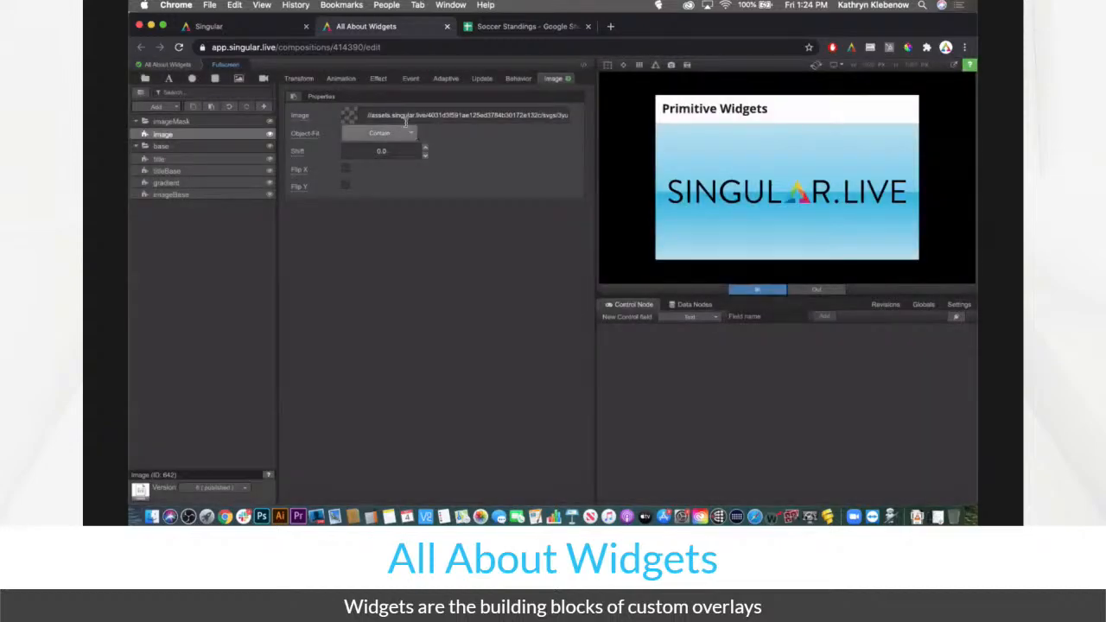
pyautogui.moveTo(367, 115); pyautogui.dragTo(593, 115)
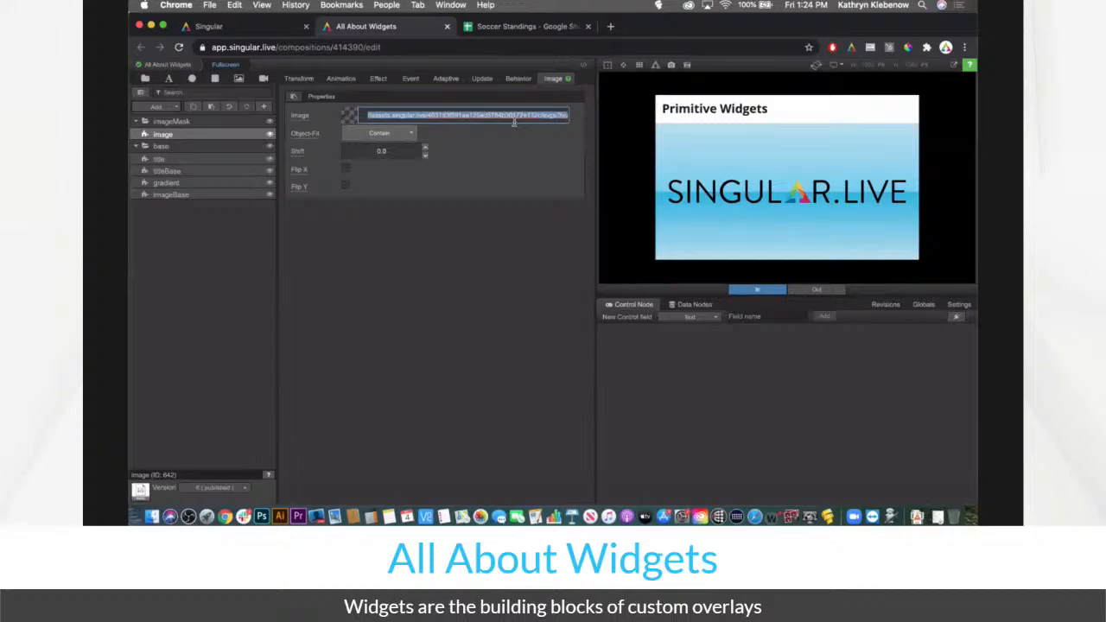
# Search Google for "american flag" in a new browser tab
pyautogui.click(610, 26)
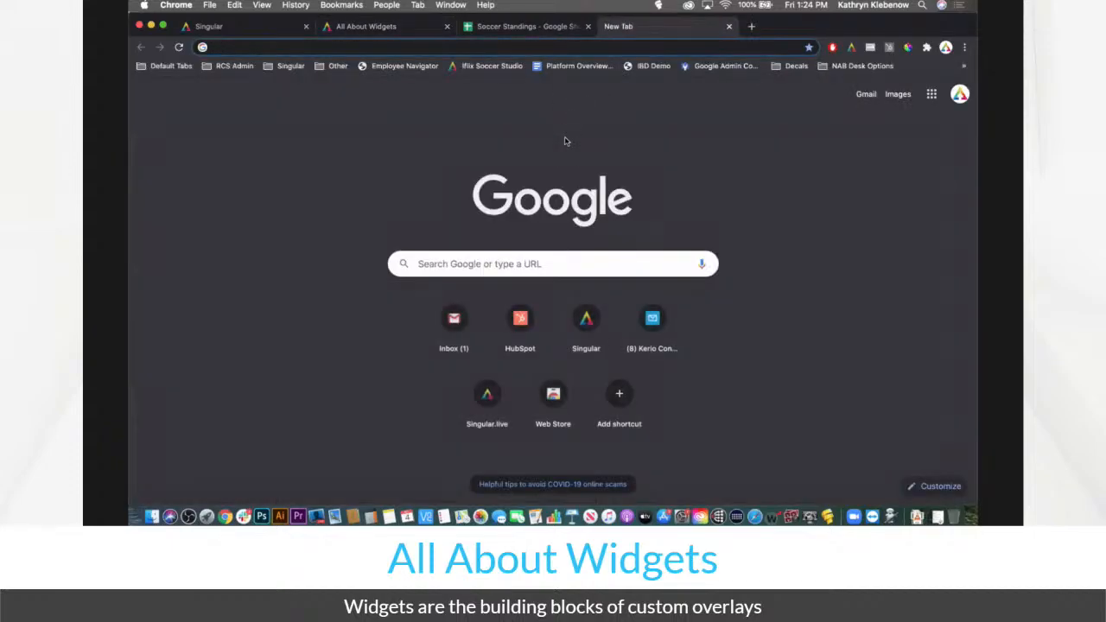
pyautogui.write('am')
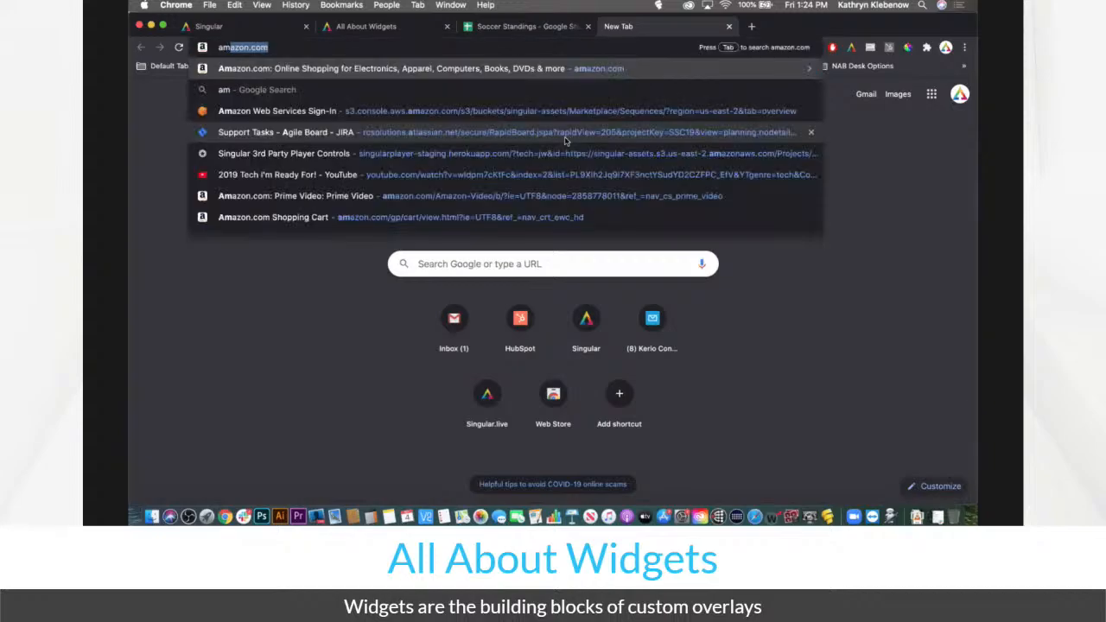
pyautogui.write('erican flag')
pyautogui.press('Return')
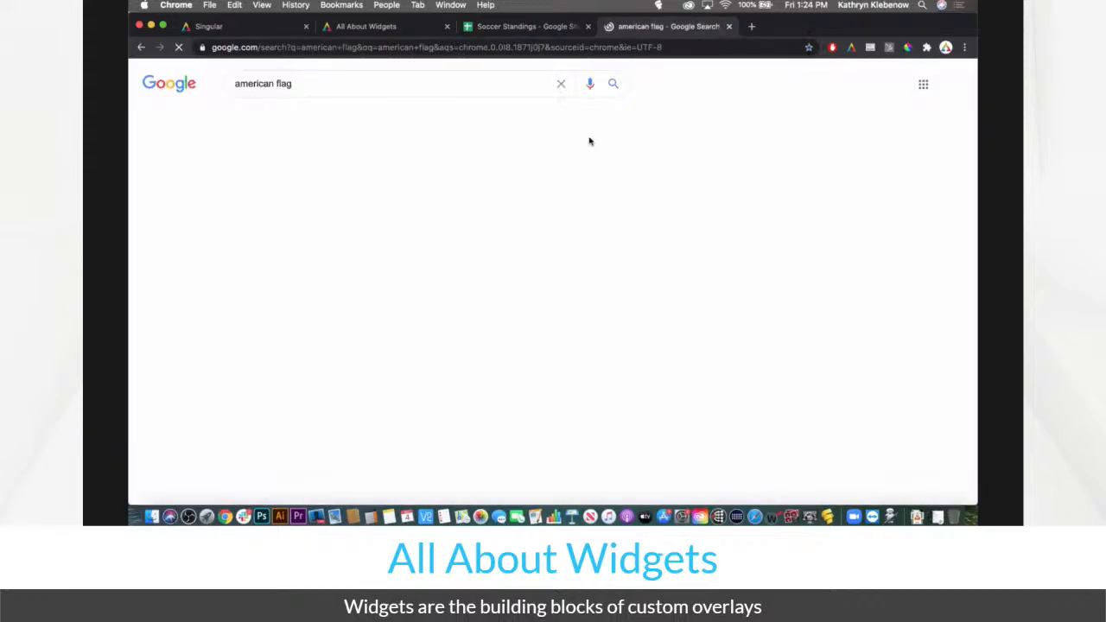
# Browse the image results for "american flag" for a picture to use in the image widget
pyautogui.click(293, 117)
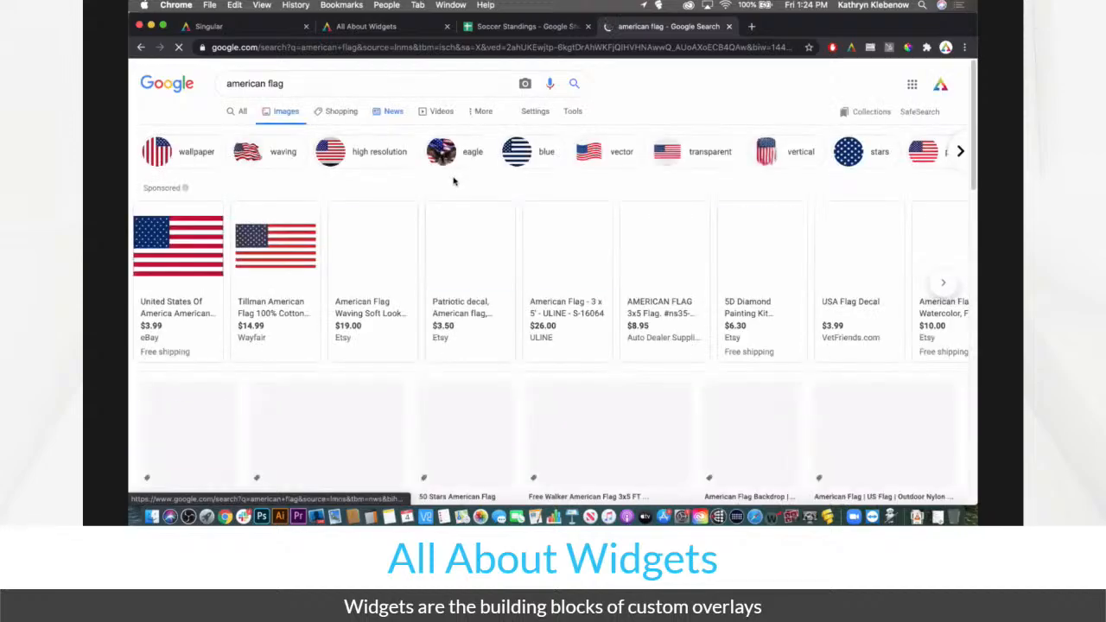
pyautogui.scroll(-2, 414, 153)
pyautogui.scroll(-5, 476, 190)
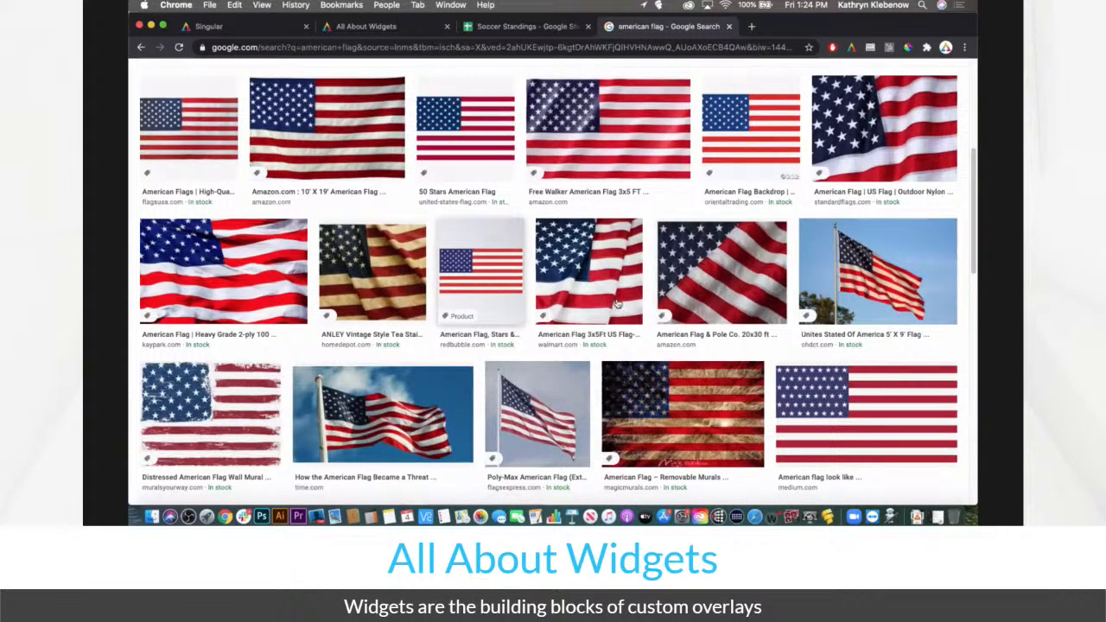
pyautogui.scroll(-1, 615, 305)
pyautogui.scroll(5, 540, 292)
pyautogui.scroll(-2, 540, 292)
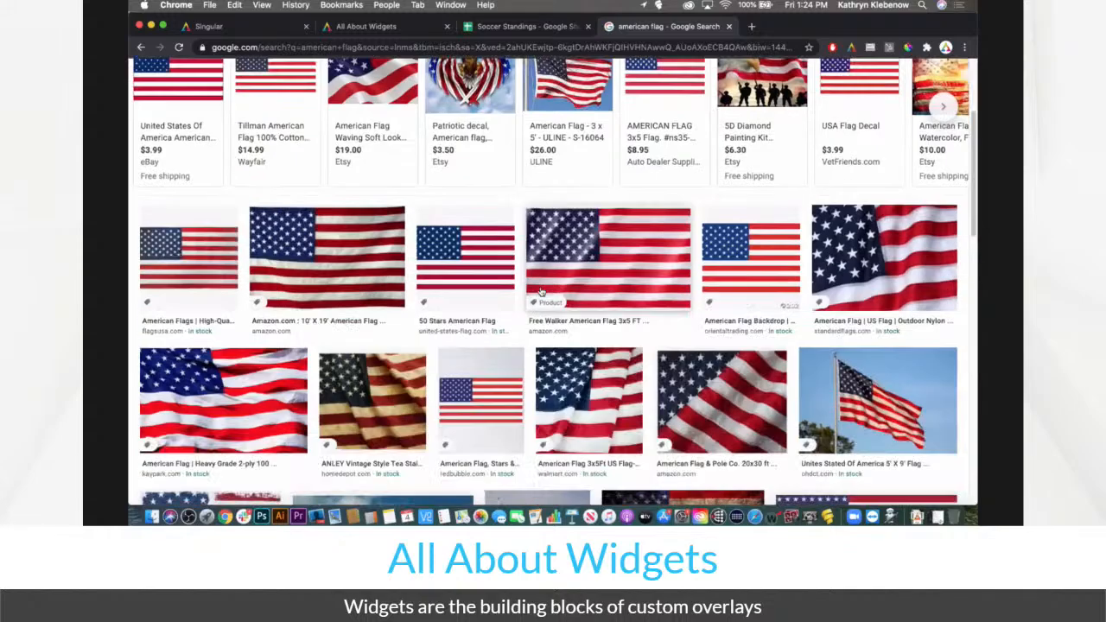
pyautogui.scroll(-3, 540, 291)
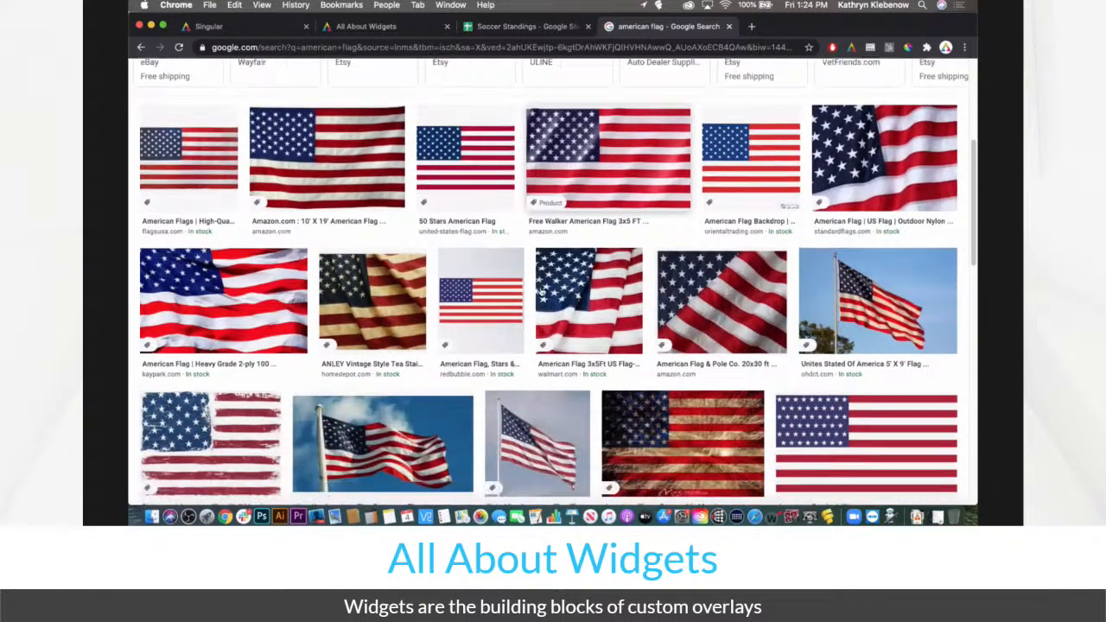
pyautogui.scroll(-6, 542, 291)
pyautogui.scroll(15, 251, 88)
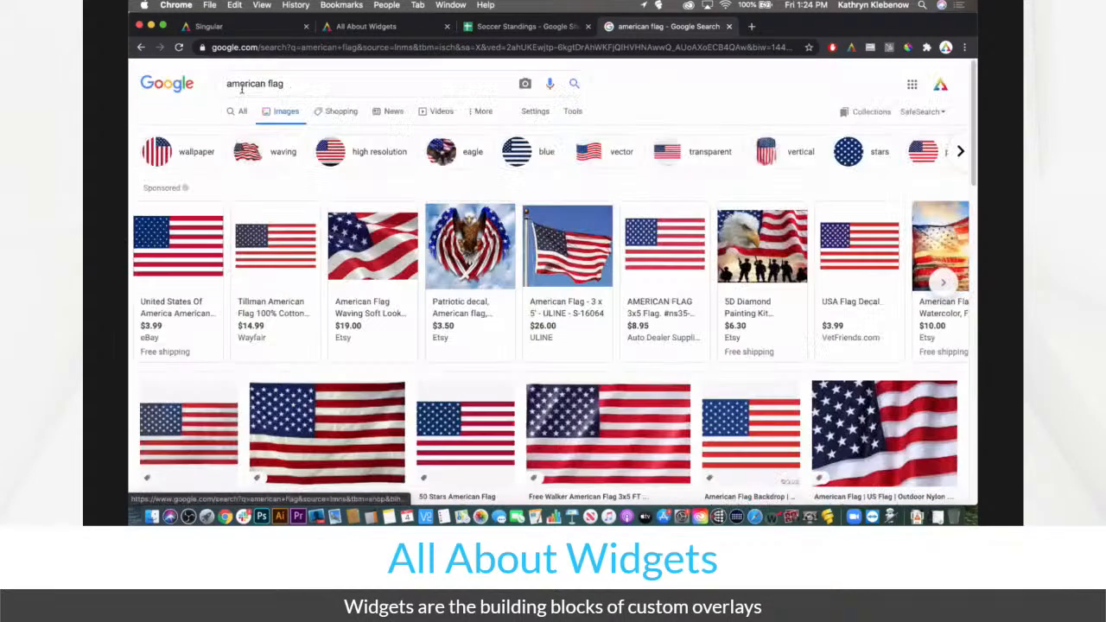
# Search Google Images for "uk flag" instead and look over the results
pyautogui.tripleClick(251, 83)
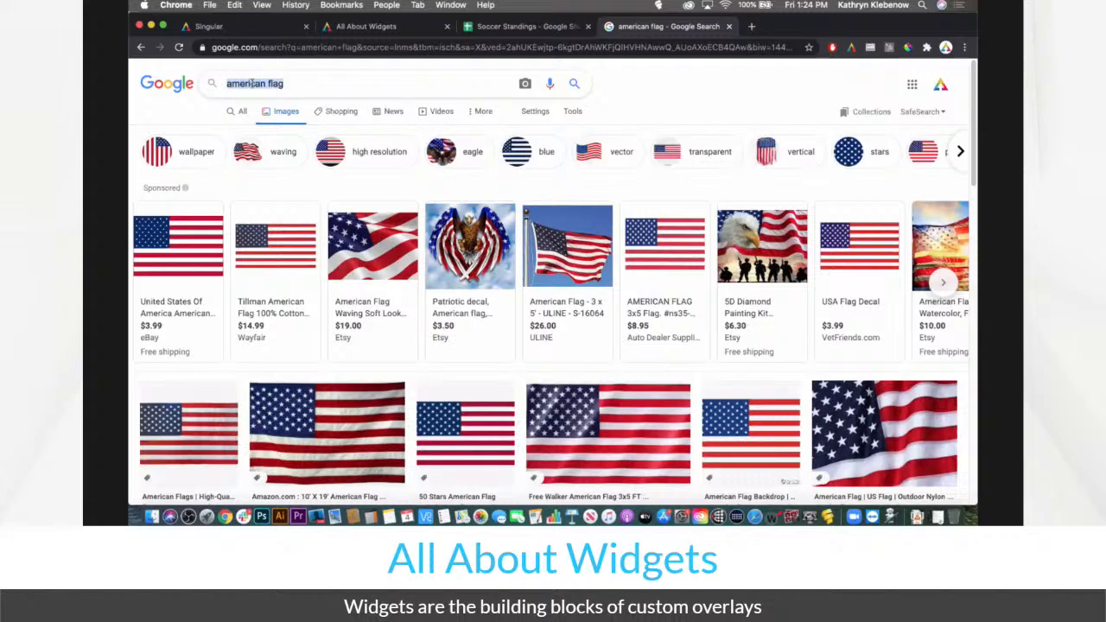
pyautogui.write('uk flag')
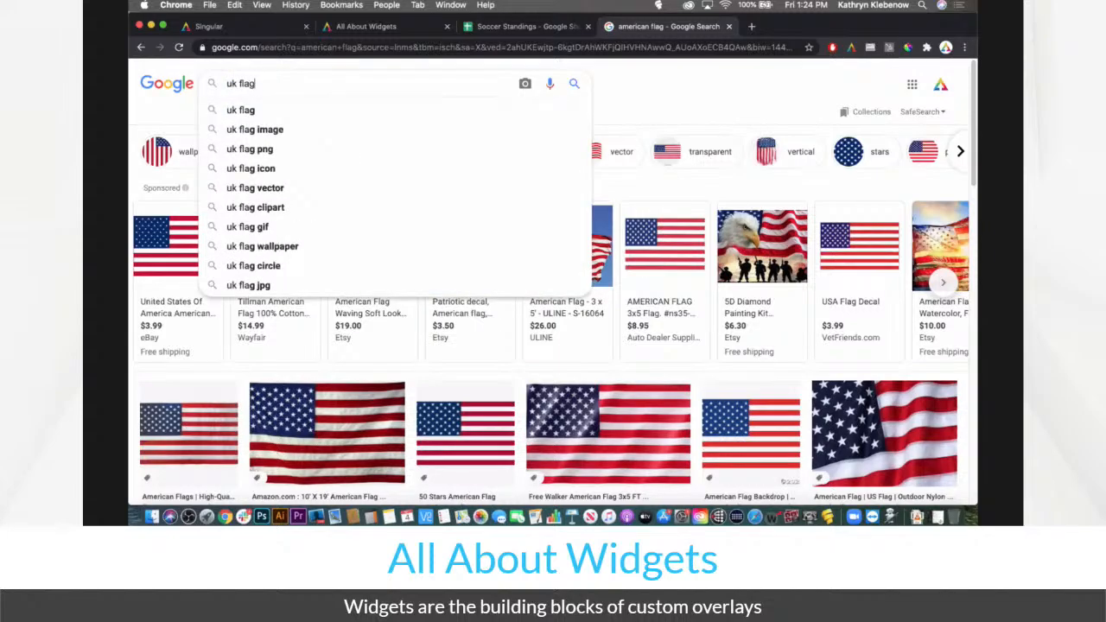
pyautogui.press('Return')
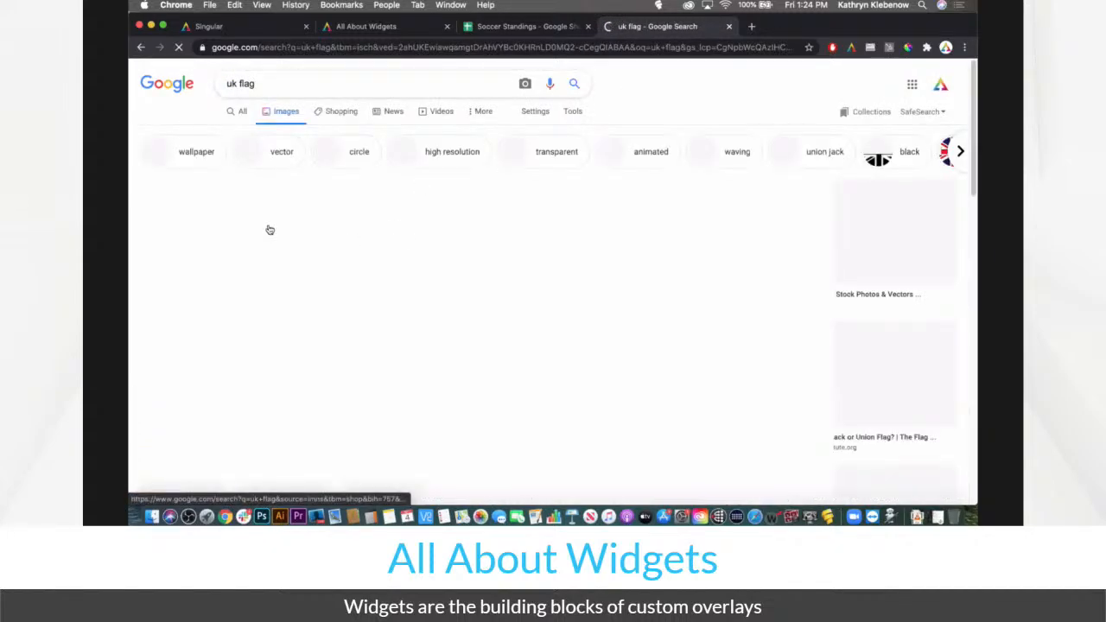
pyautogui.scroll(-1, 648, 276)
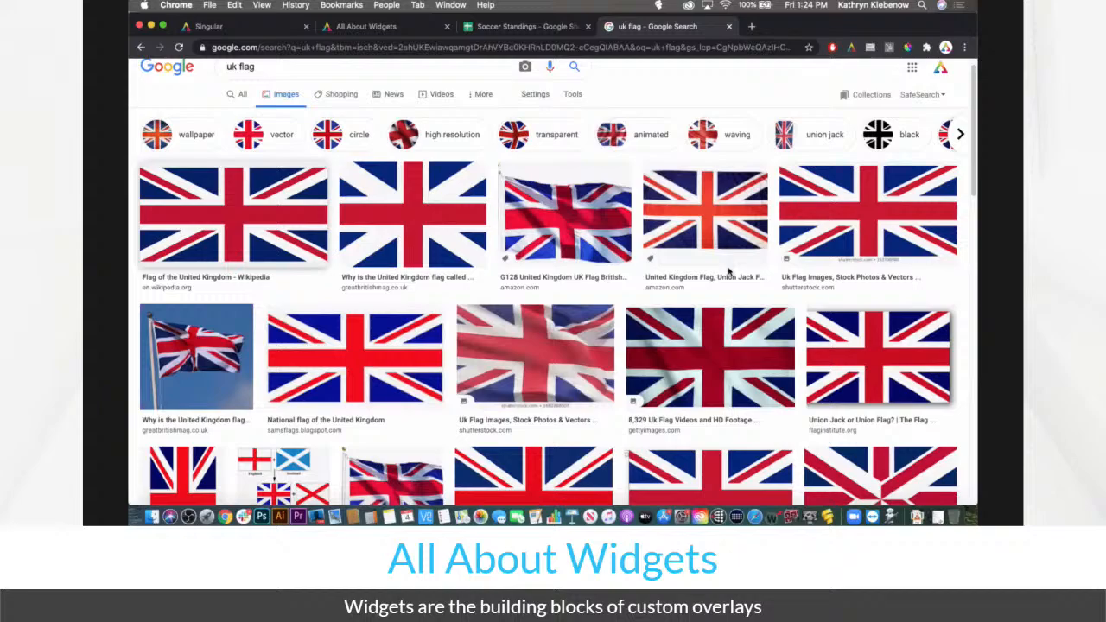
# Copy the image address of Wikipedia's UK flag and paste it as the image widget's source in the All About Widgets composition
pyautogui.click(233, 214)
pyautogui.rightClick(671, 172)
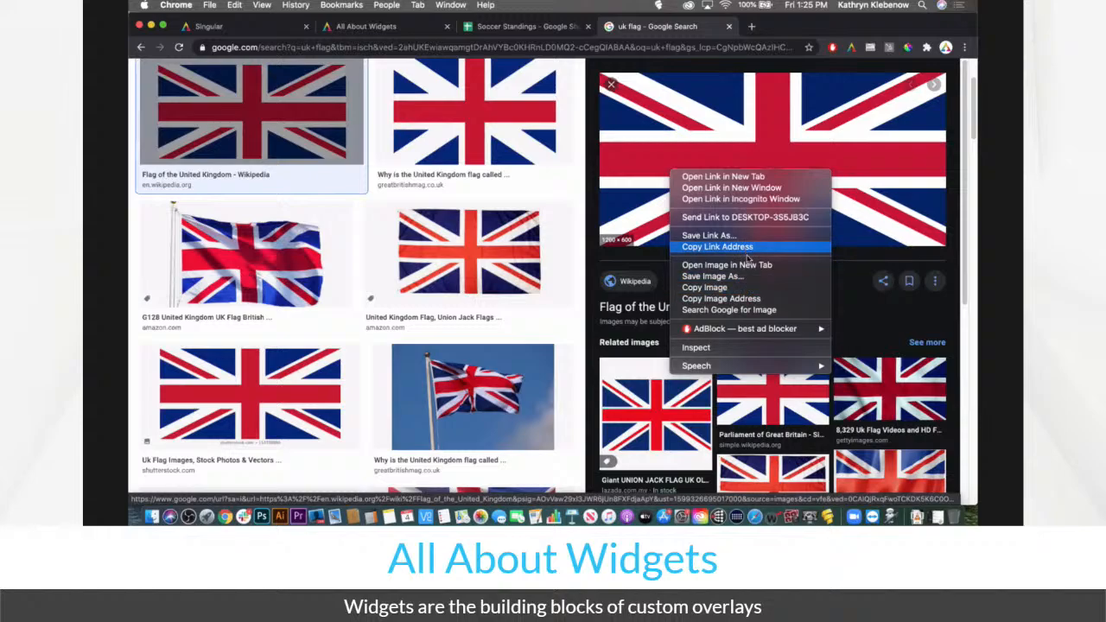
pyautogui.click(754, 299)
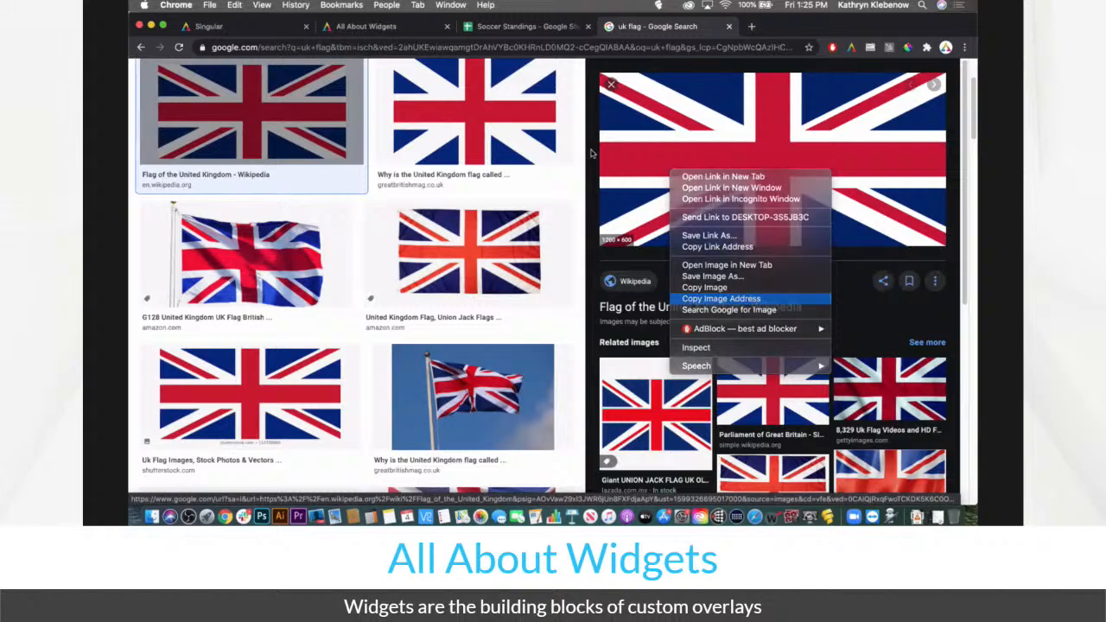
pyautogui.click(421, 31)
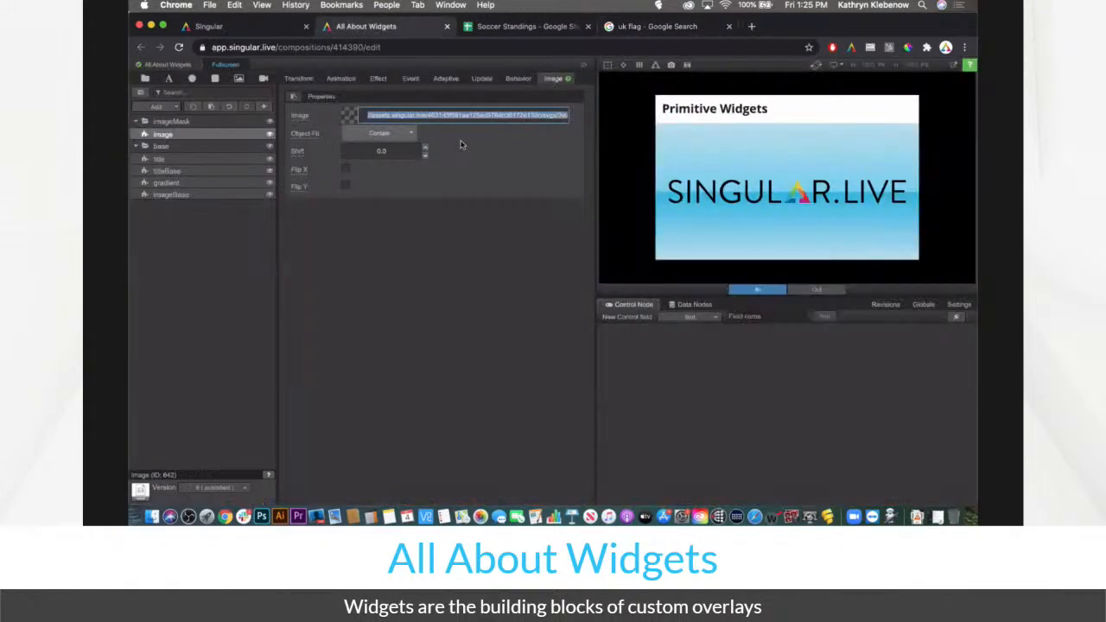
pyautogui.press('super+v')
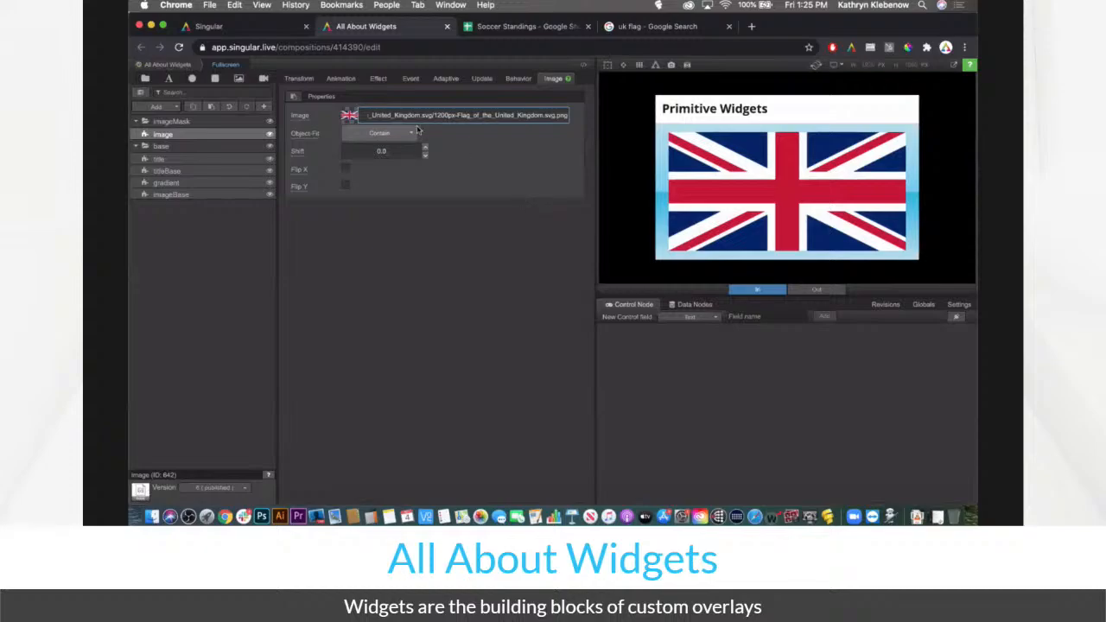
# Show the image widget's bounding box and narrow the widget's width to about two thirds of the canvas
pyautogui.click(608, 67)
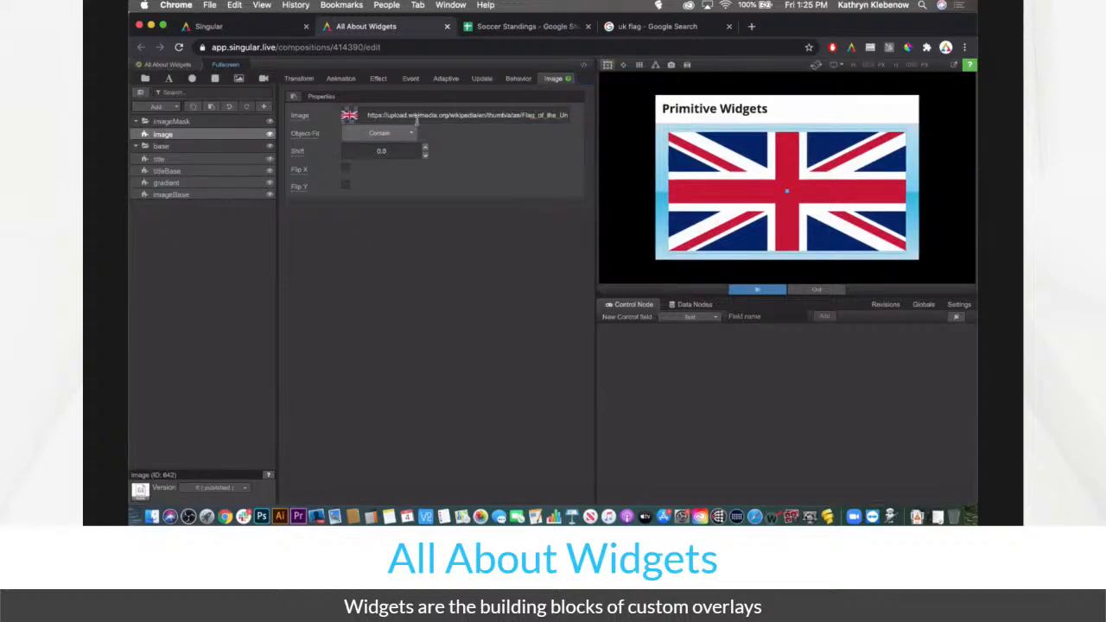
pyautogui.click(299, 79)
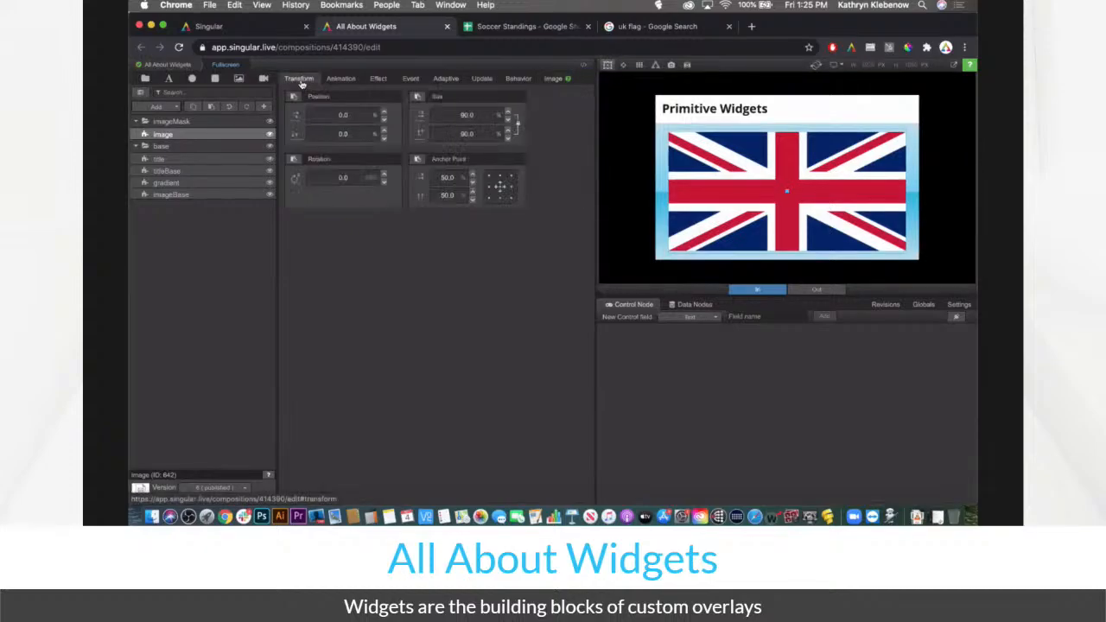
pyautogui.click(471, 114)
pyautogui.moveTo(471, 114); pyautogui.dragTo(338, 132)
# Compare the Cover, Fill and Contain Object Fit options on the narrowed image widget, ending on Cover
pyautogui.click(553, 78)
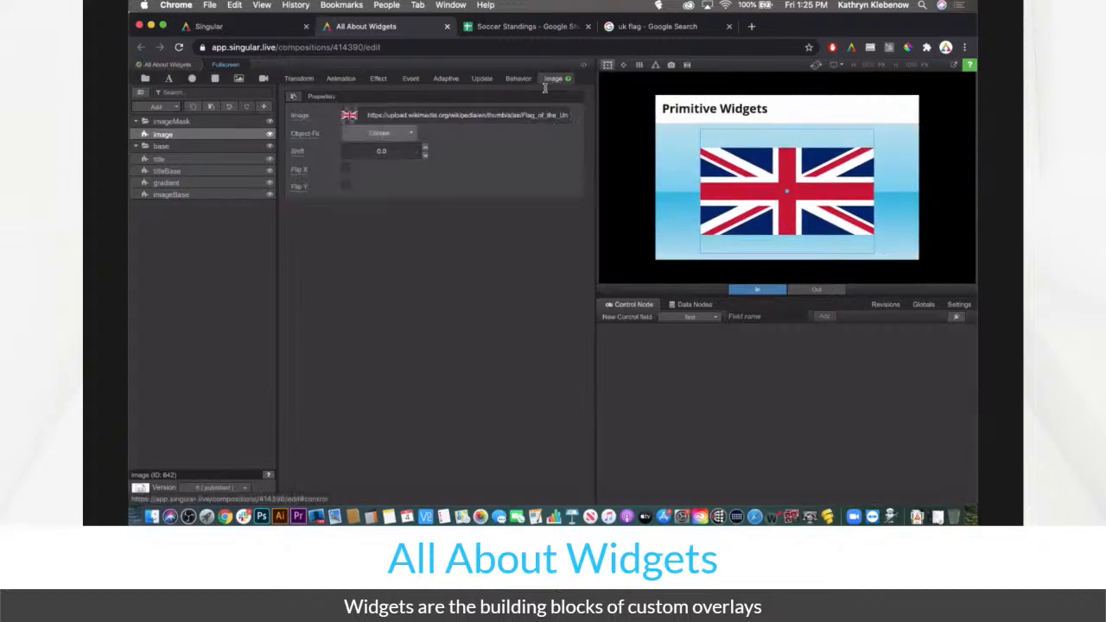
pyautogui.click(398, 135)
pyautogui.click(399, 160)
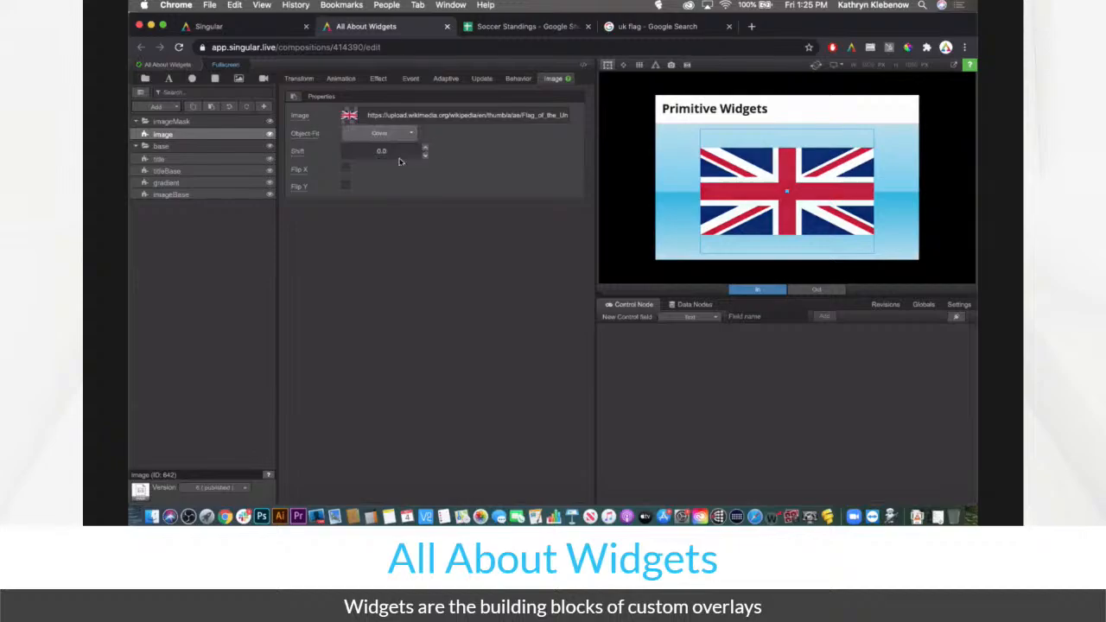
pyautogui.click(400, 136)
pyautogui.click(406, 172)
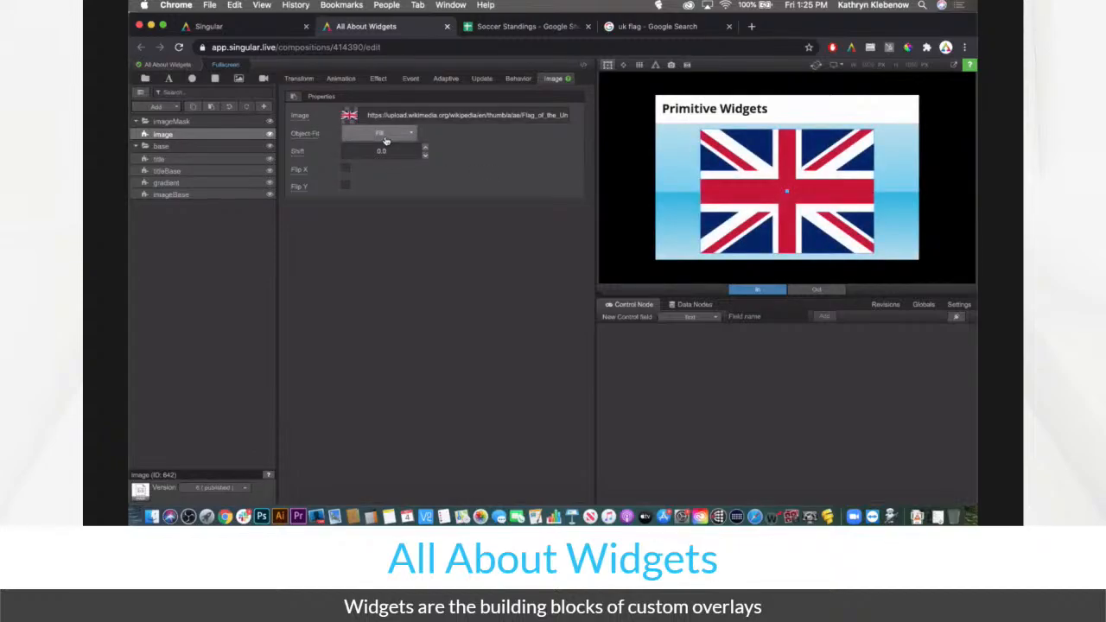
pyautogui.click(385, 136)
pyautogui.click(393, 149)
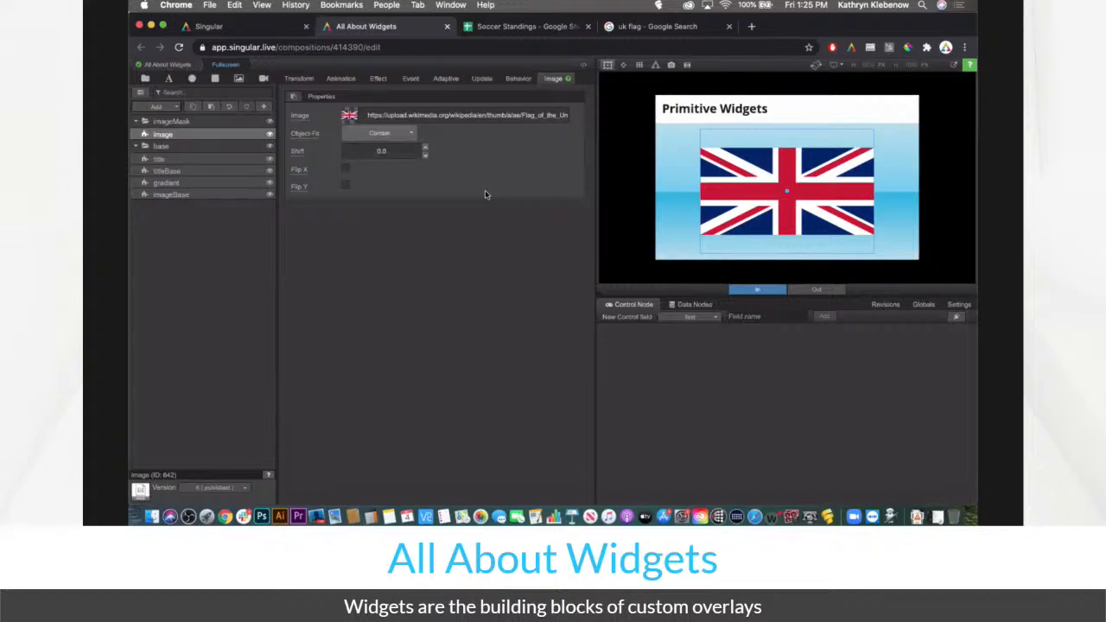
pyautogui.click(386, 134)
pyautogui.click(391, 153)
pyautogui.click(386, 134)
pyautogui.click(393, 164)
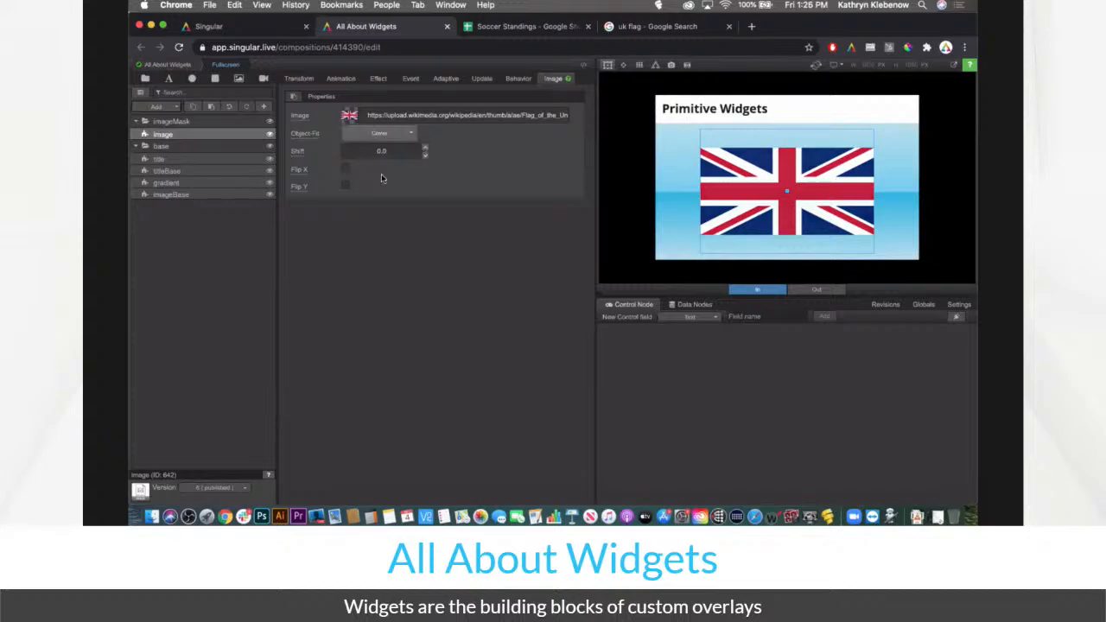
# Set the image widget's width to 90%
pyautogui.click(304, 80)
pyautogui.doubleClick(487, 117)
pyautogui.write('90')
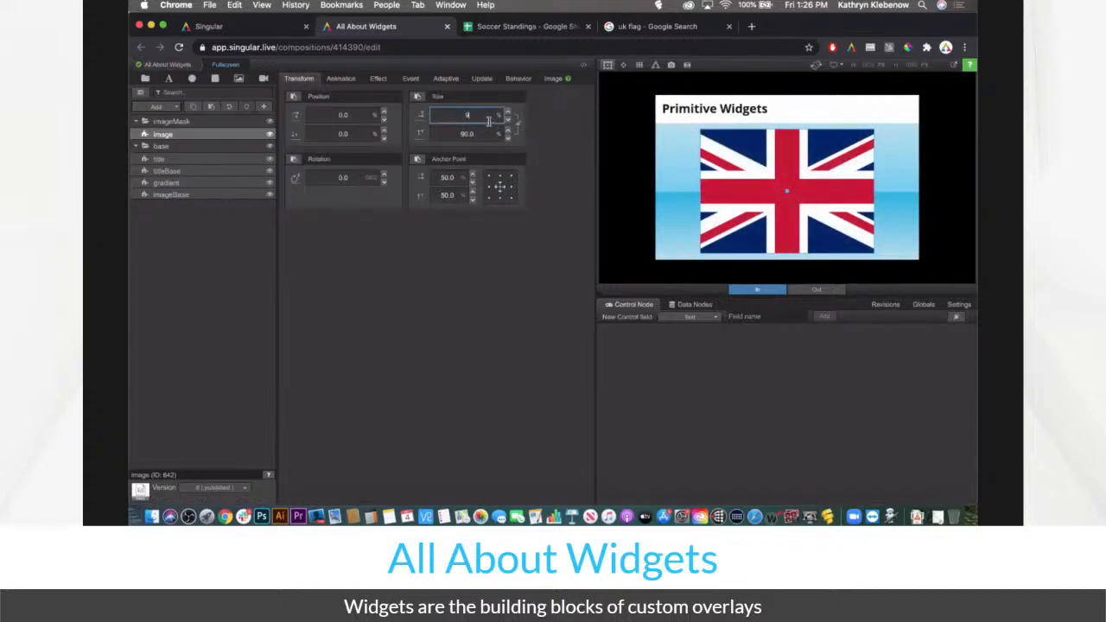
pyautogui.press('Return')
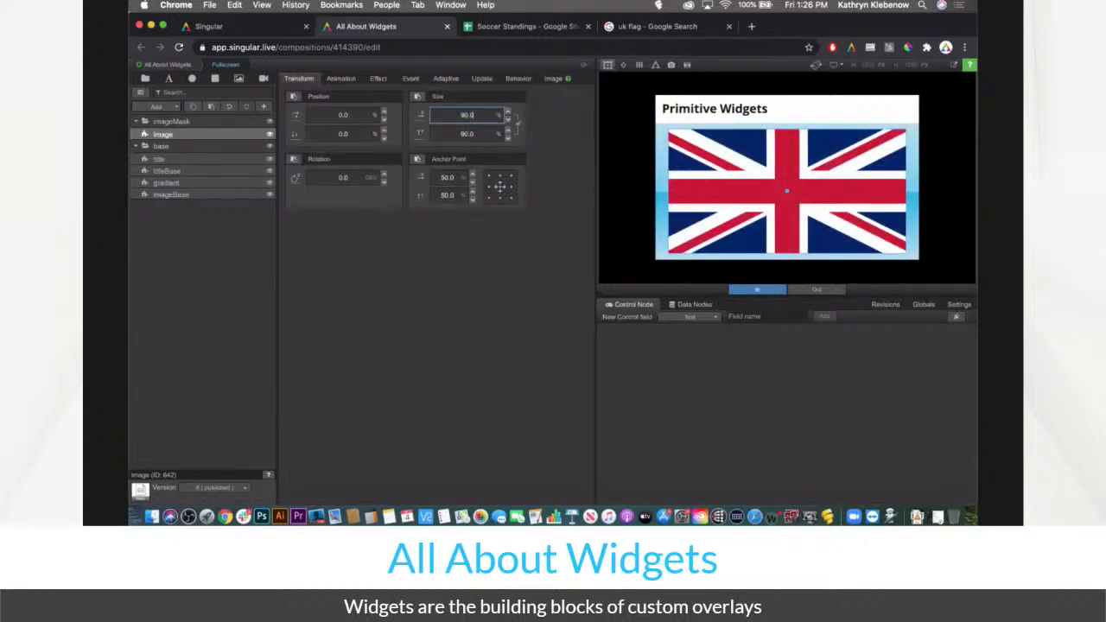
# Set the image widget's width and height to 100% with the proportions linked, and hide its bounding box
pyautogui.doubleClick(489, 119)
pyautogui.write('100')
pyautogui.press('Return')
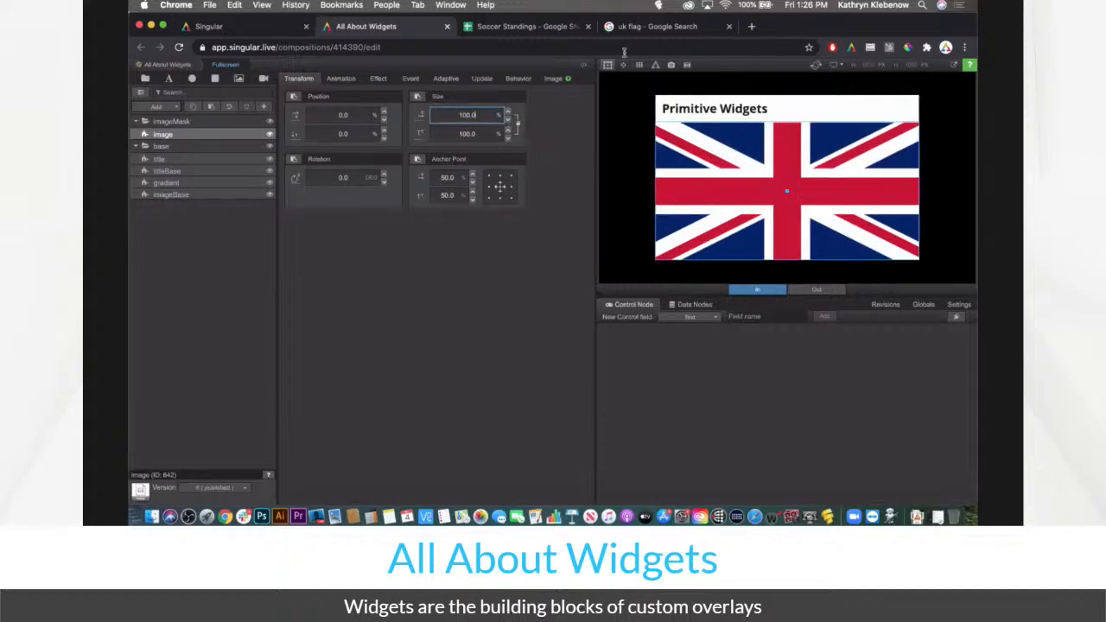
pyautogui.click(608, 65)
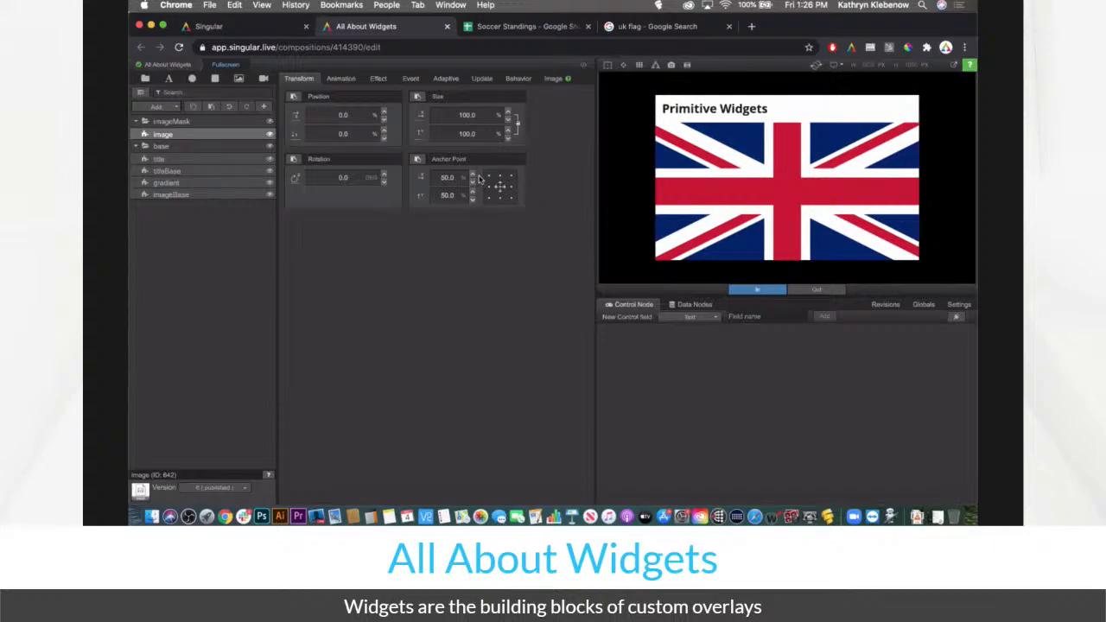
# Try the Cover and Fill Object Fit options on the full-size image widget
pyautogui.click(553, 78)
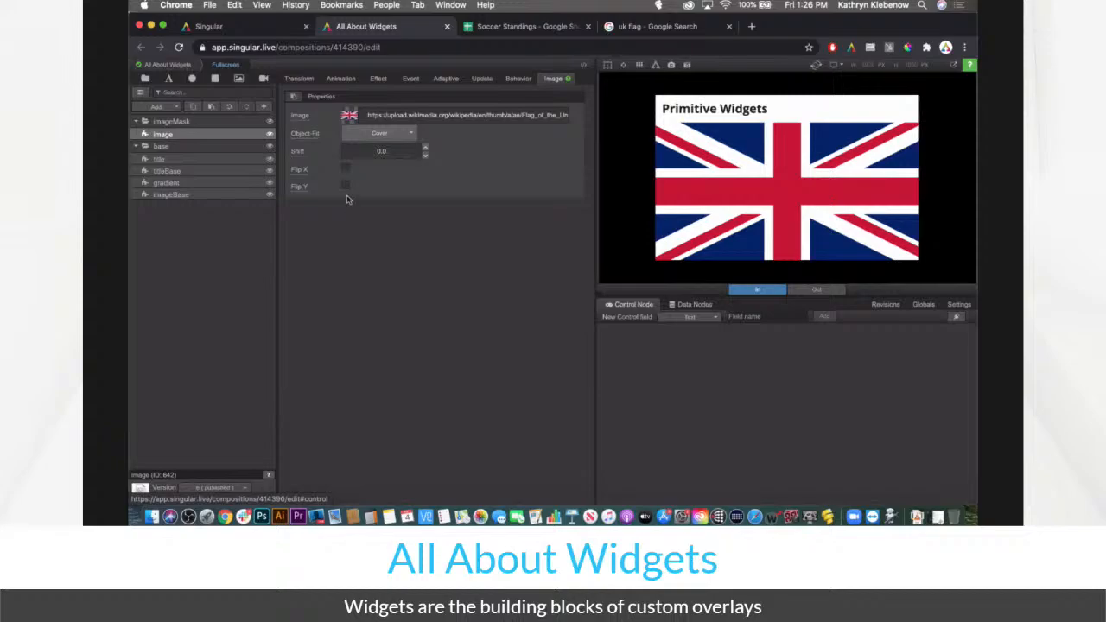
pyautogui.click(365, 134)
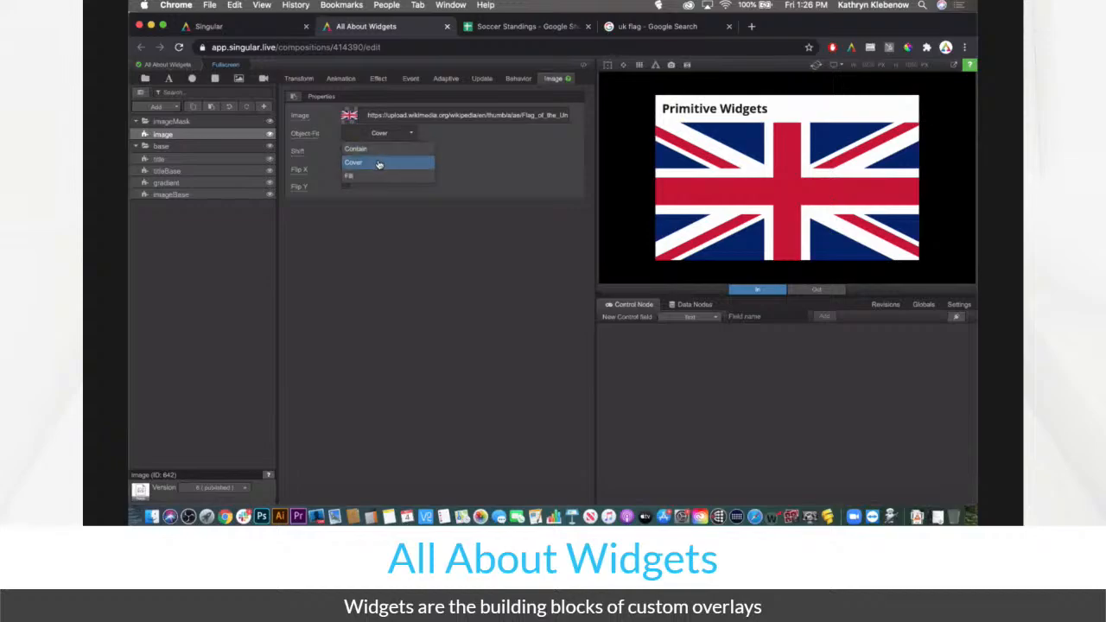
pyautogui.click(378, 163)
pyautogui.click(382, 135)
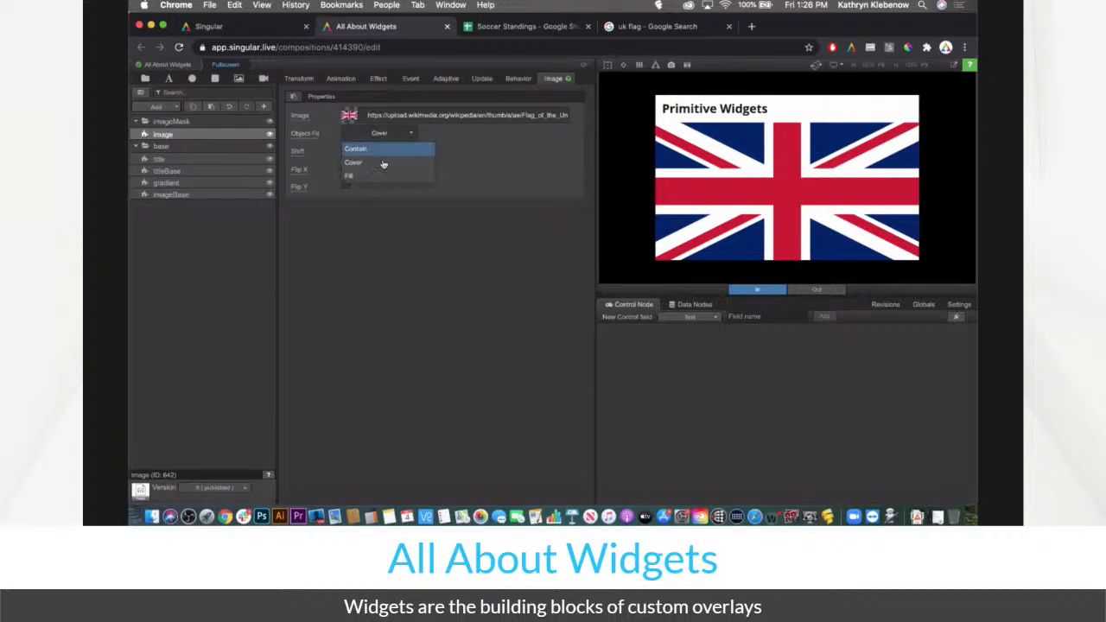
pyautogui.click(382, 175)
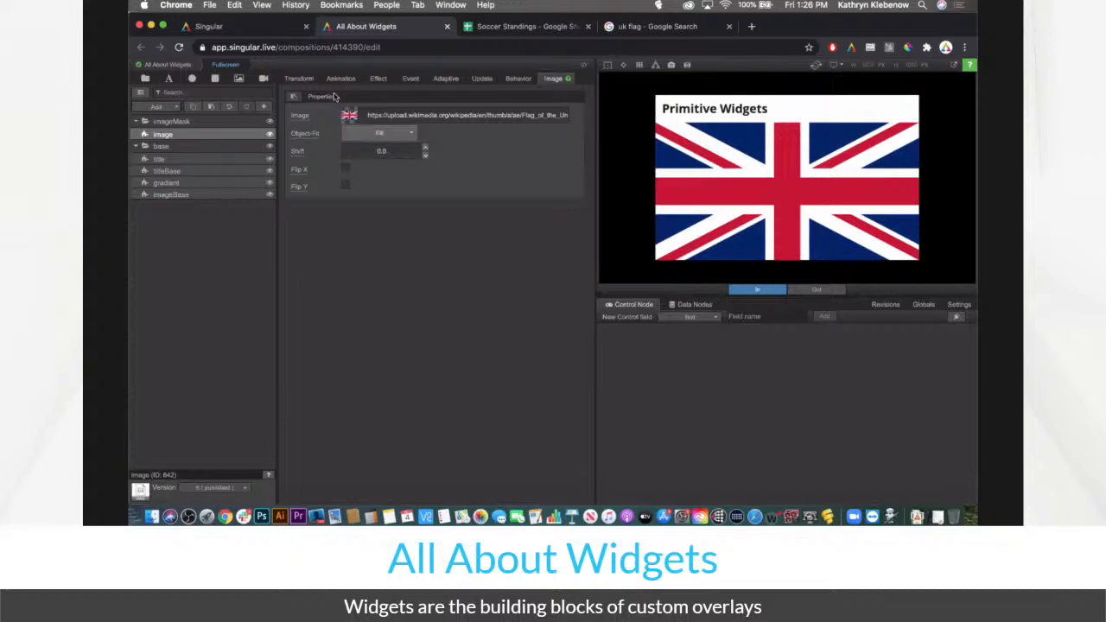
# Show the bounding box, unlink the size proportions and narrow only the image widget's width to about two thirds of the canvas
pyautogui.click(608, 67)
pyautogui.click(309, 83)
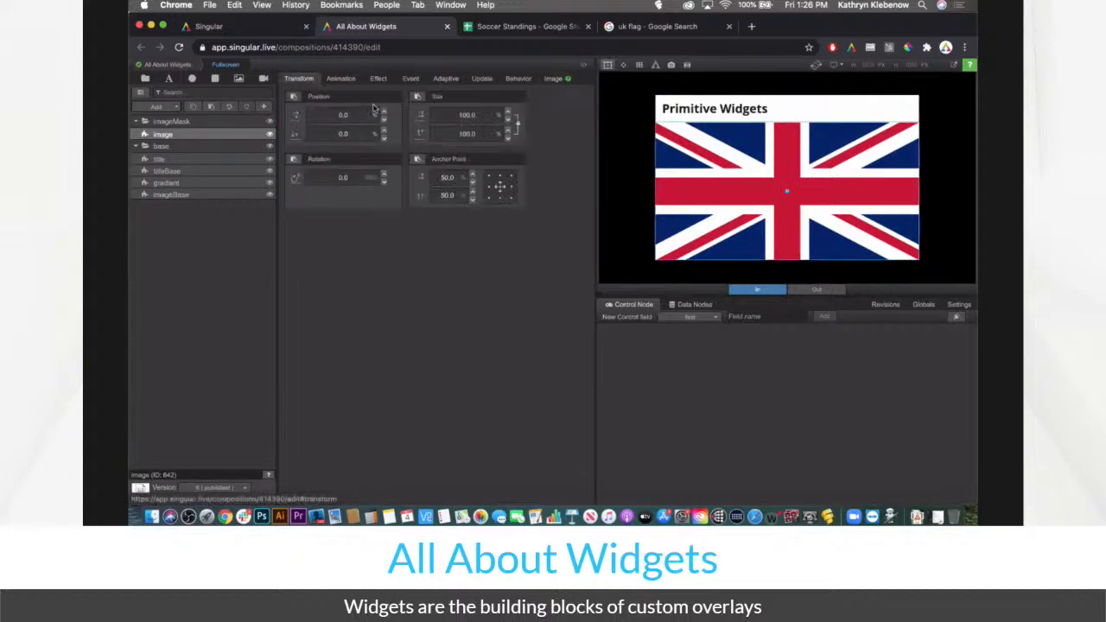
pyautogui.moveTo(421, 117); pyautogui.dragTo(417, 117)
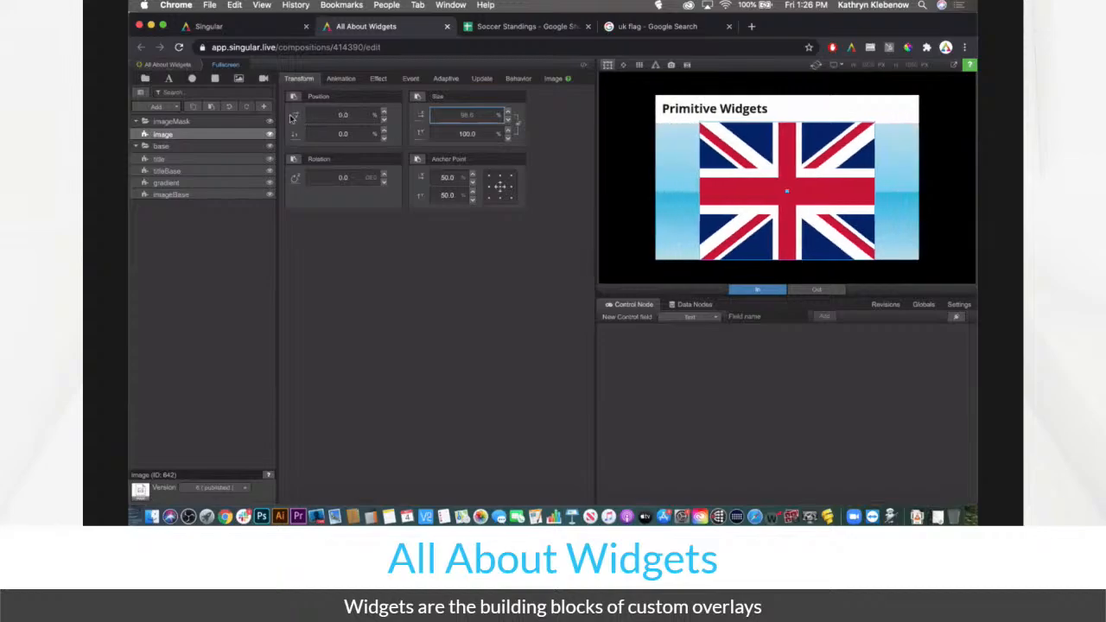
# Try Cover as the narrowed image widget's Object Fit and set it to Contain
pyautogui.click(553, 79)
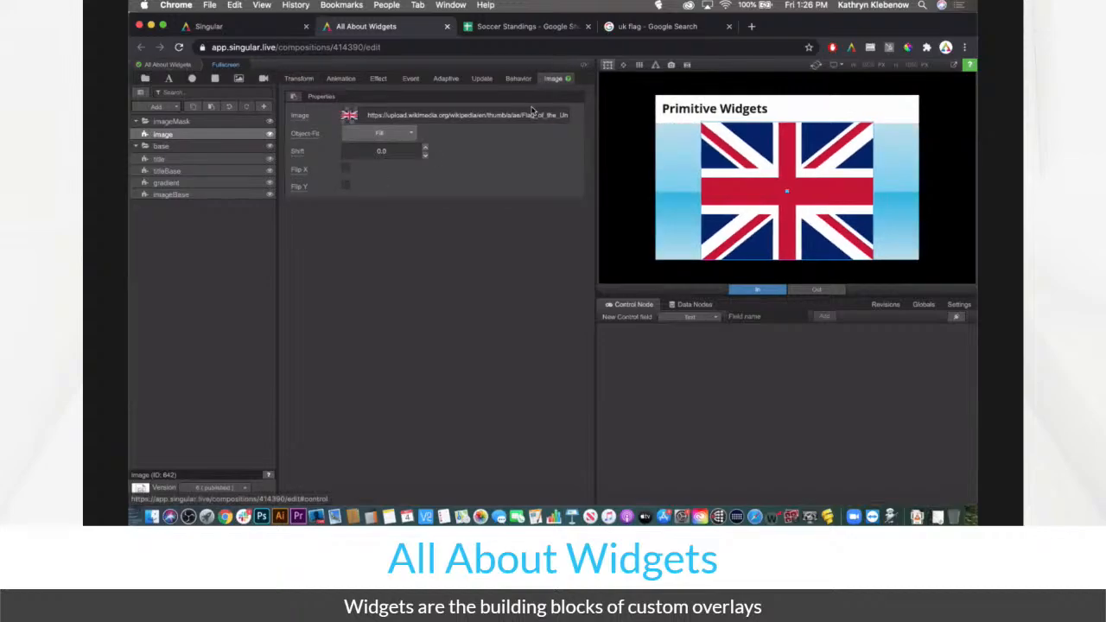
pyautogui.click(380, 133)
pyautogui.click(380, 165)
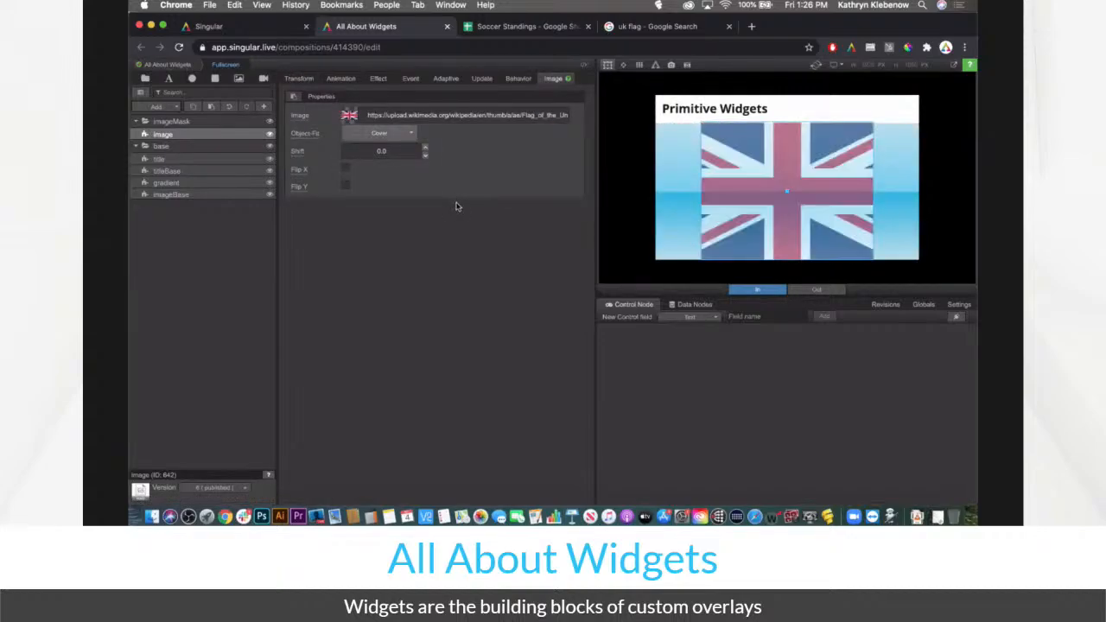
pyautogui.click(403, 136)
pyautogui.click(400, 153)
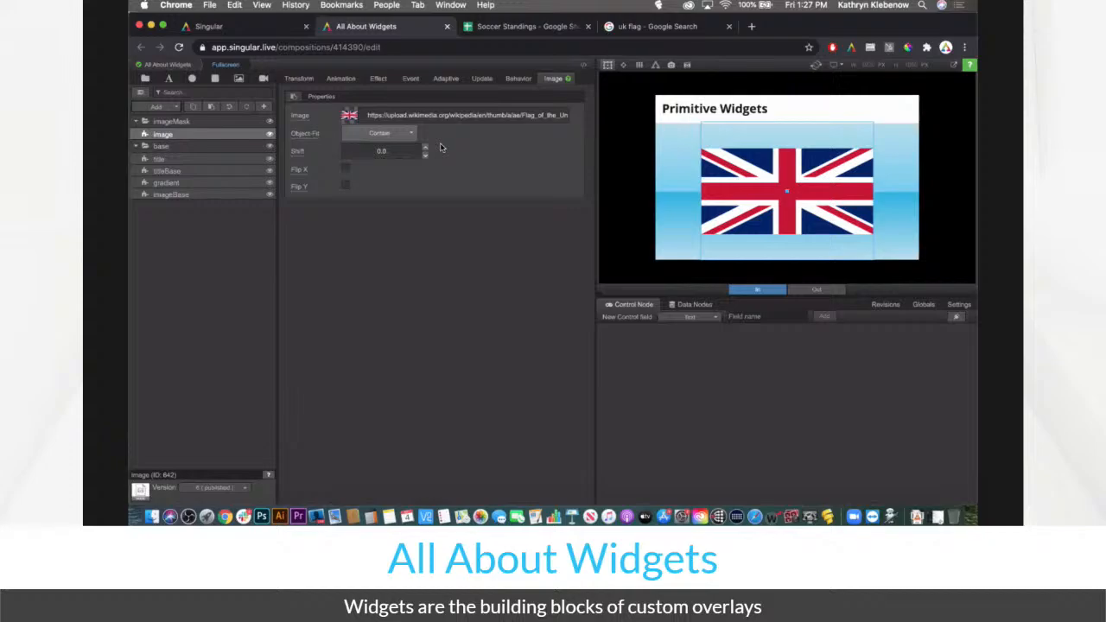
pyautogui.click(367, 135)
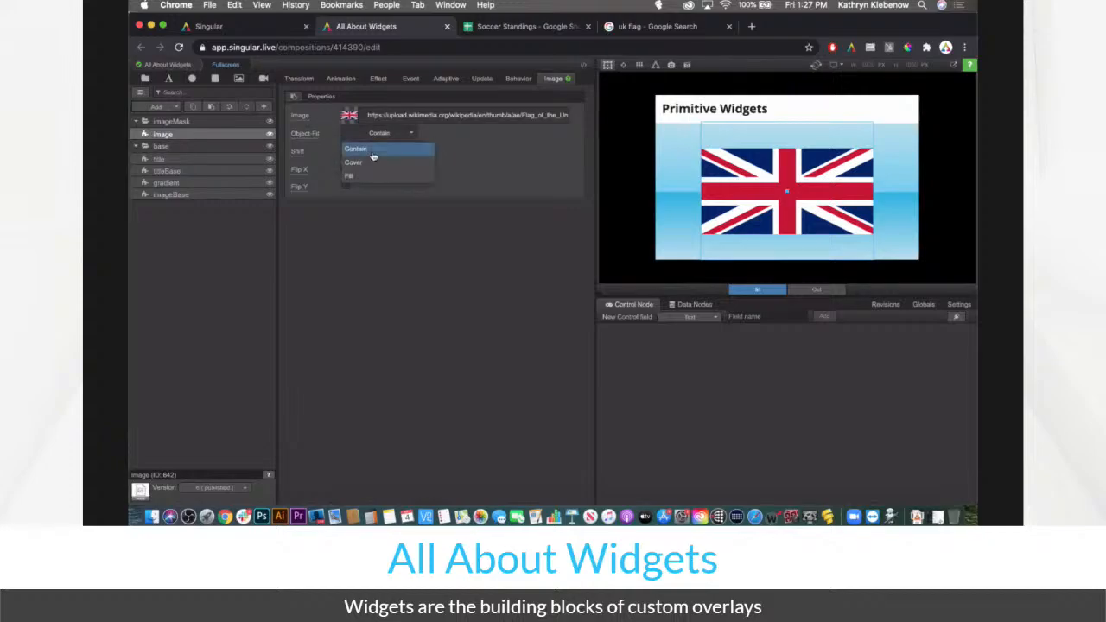
pyautogui.click(373, 154)
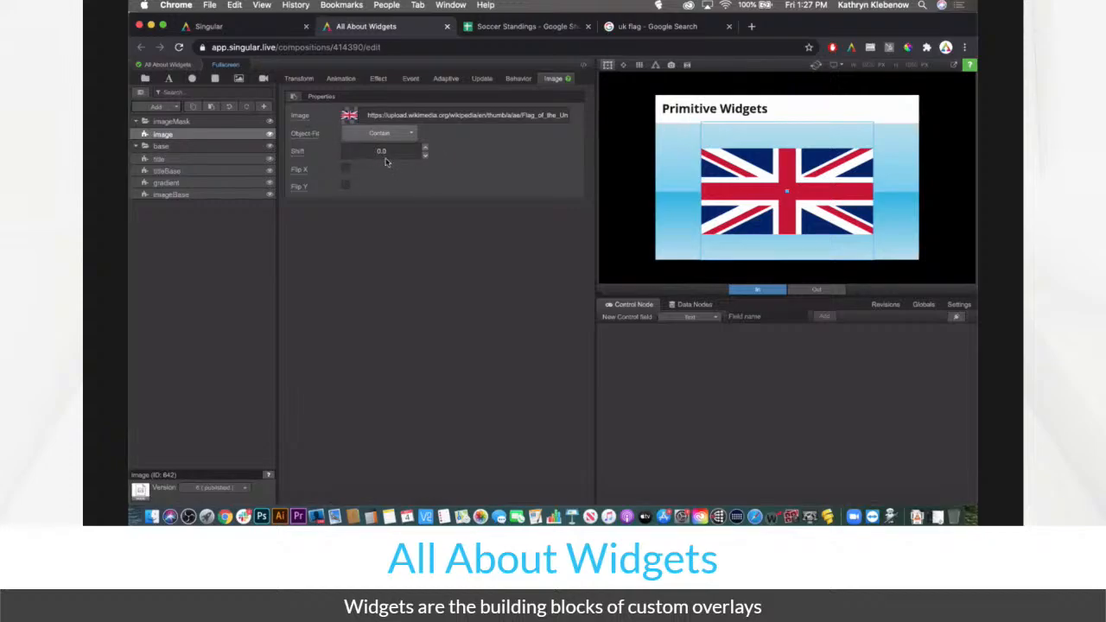
# Try the image widget's Shift setting and return it to 0.0, and switch Flip X on and off again
pyautogui.moveTo(397, 151); pyautogui.dragTo(419, 166)
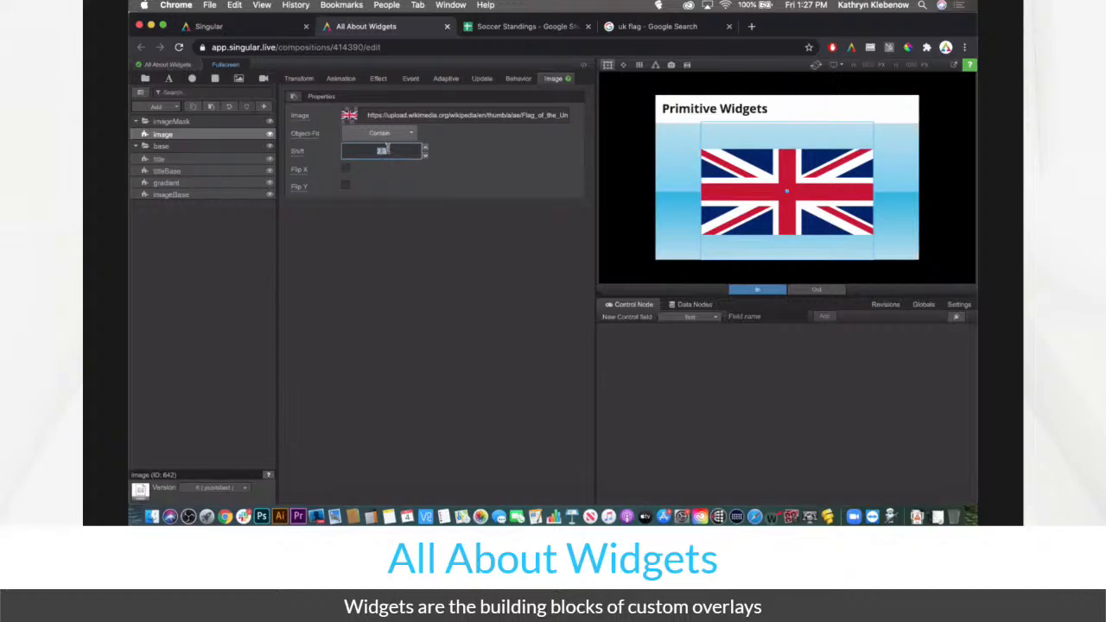
pyautogui.write('0')
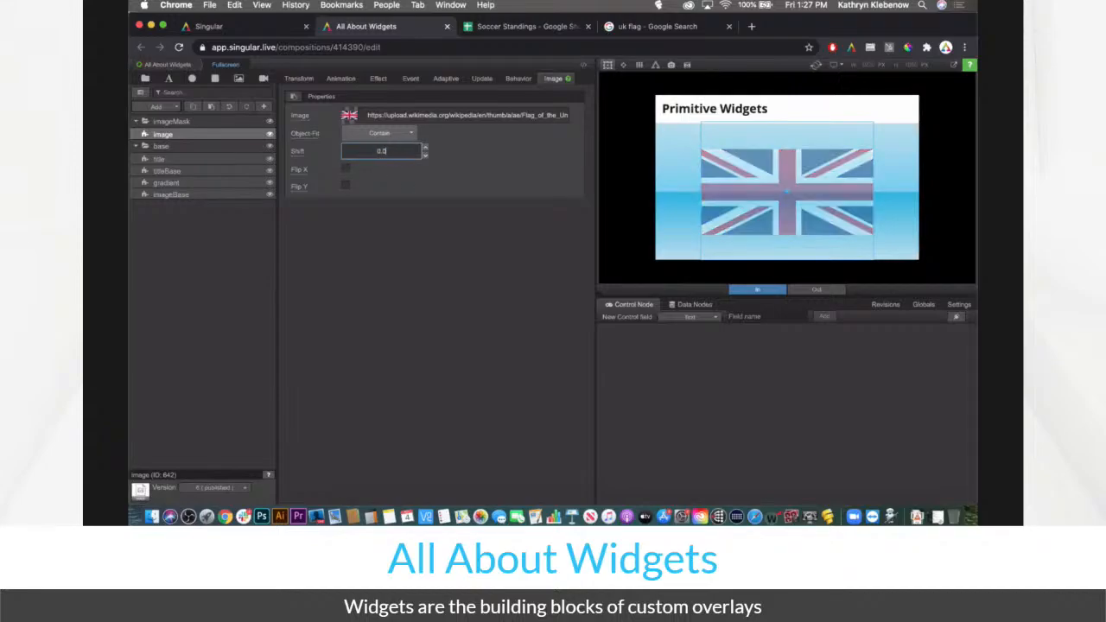
pyautogui.click(346, 173)
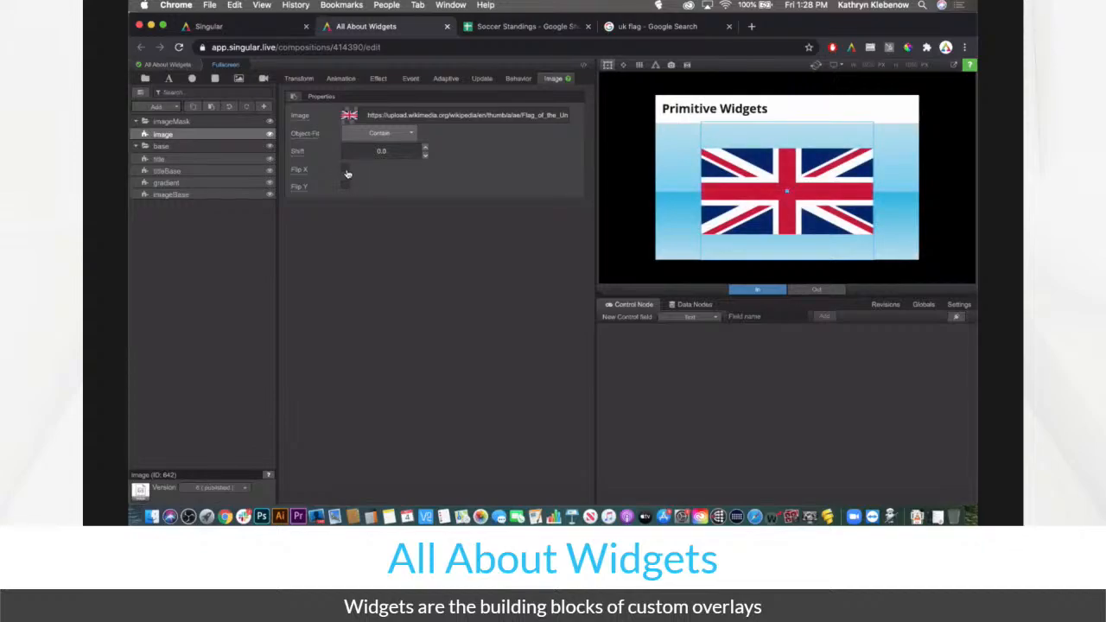
pyautogui.click(346, 170)
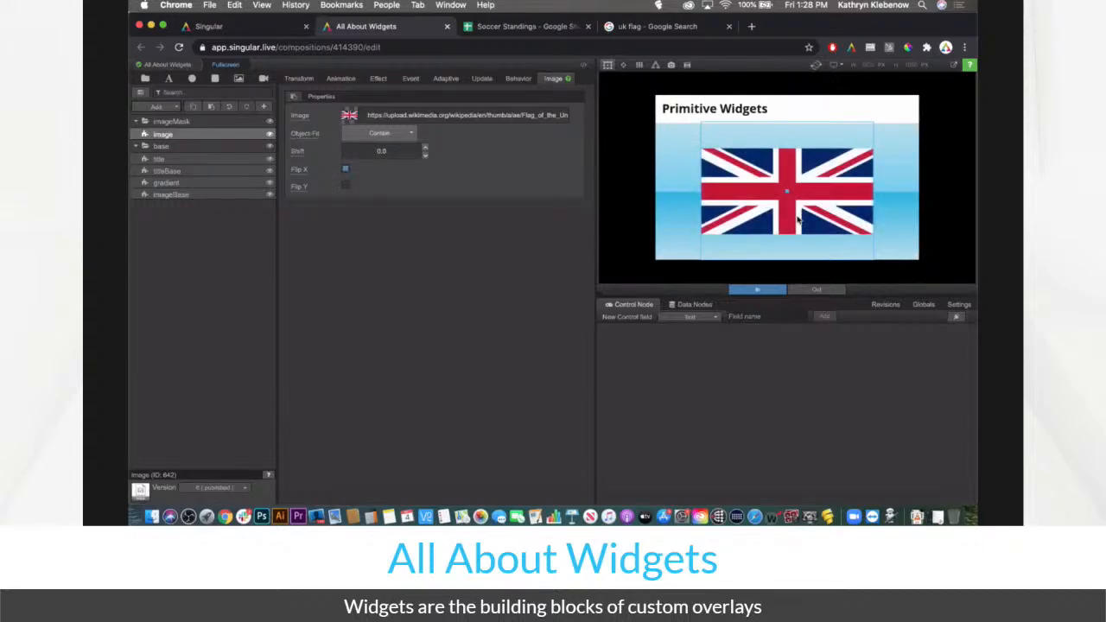
pyautogui.click(346, 170)
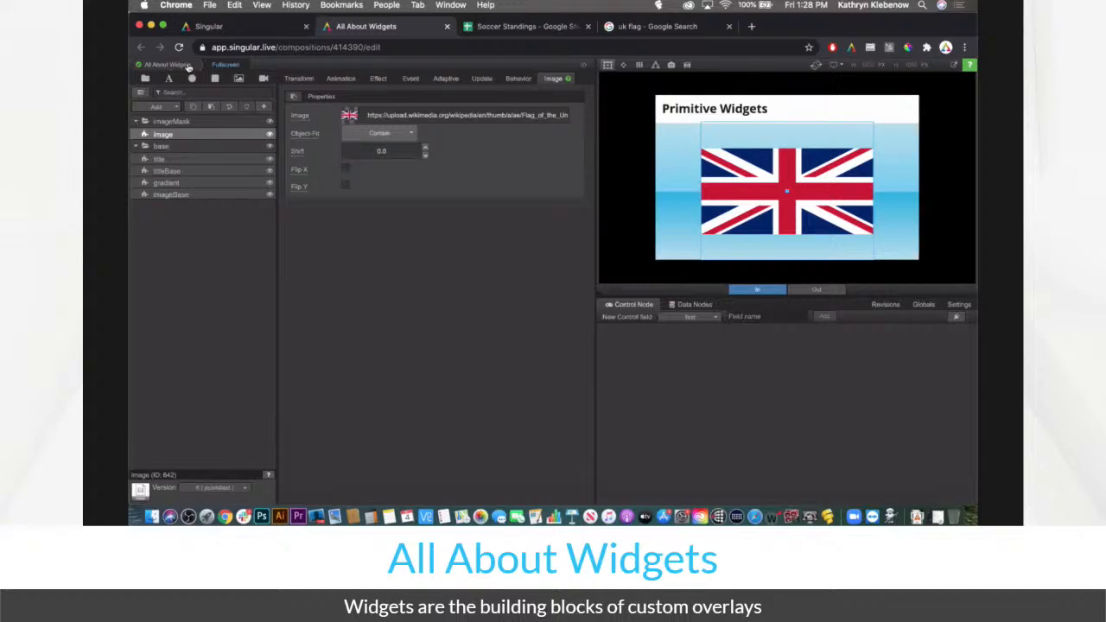
# Return to the root composition and swap the output from Fullscreen to Bug - Countdown Timer and back to Fullscreen
pyautogui.click(188, 67)
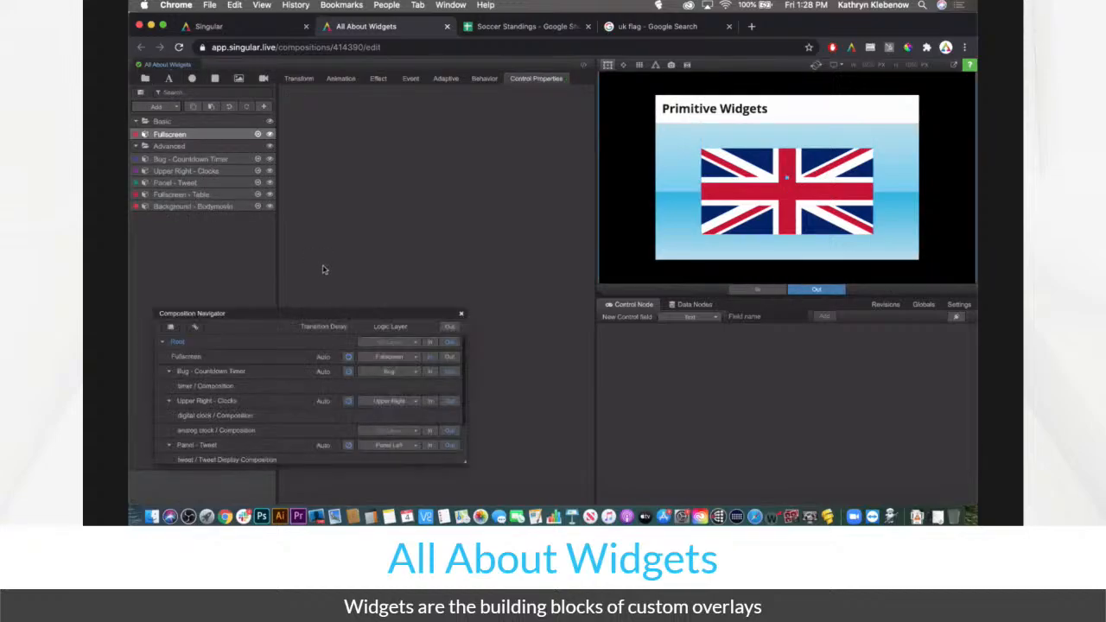
pyautogui.click(448, 356)
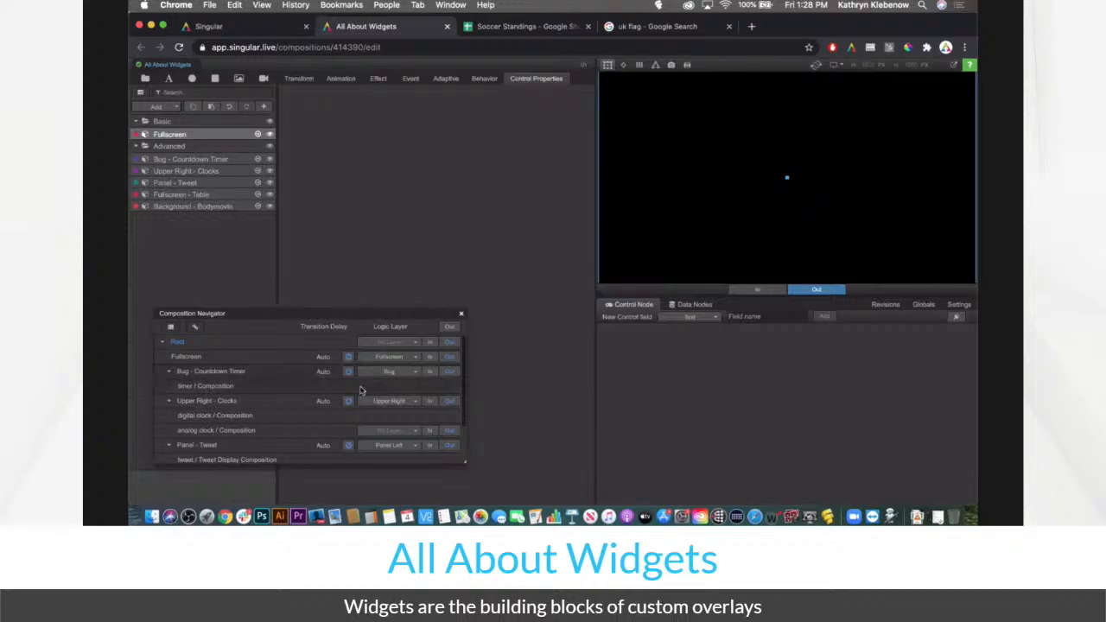
pyautogui.click(430, 372)
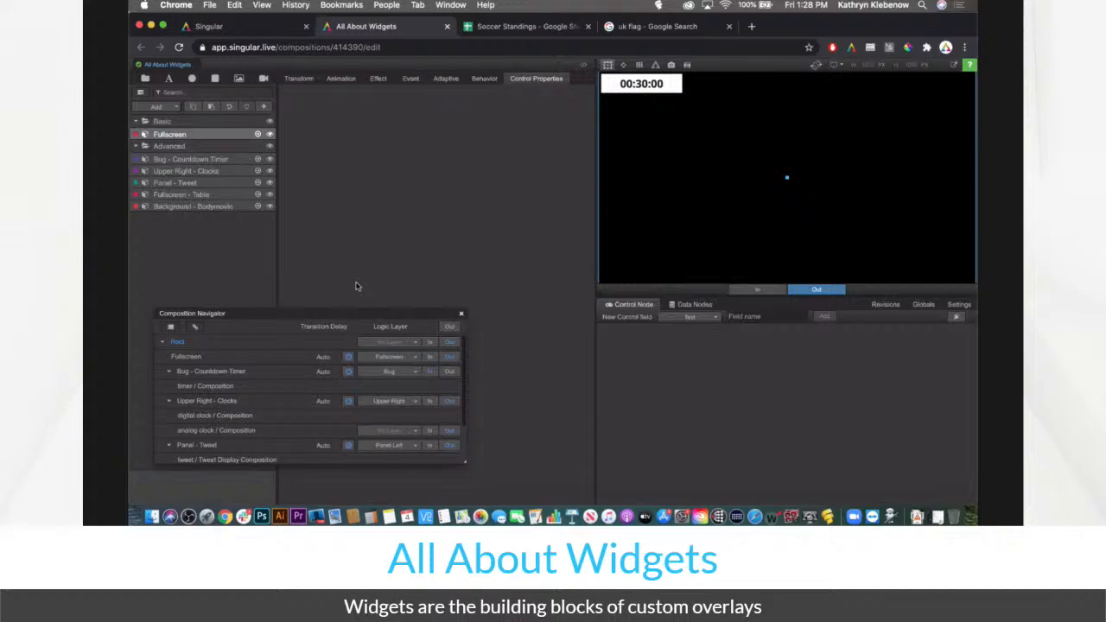
pyautogui.click(431, 357)
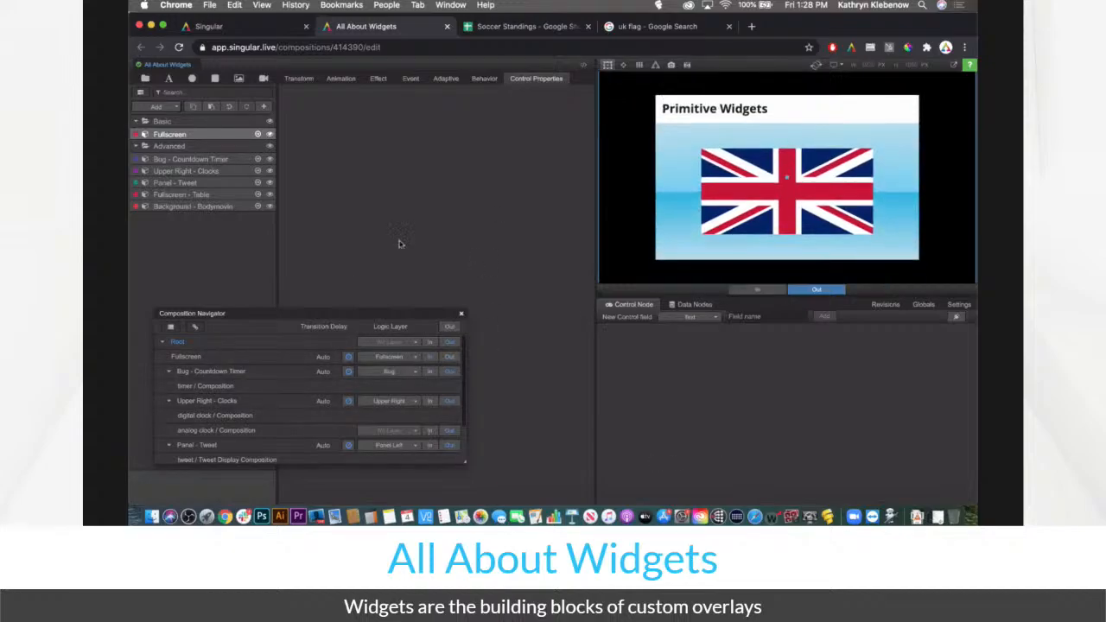
# Reopen the Fullscreen composition and replace the image widget's source URL with the copied googleusercontent.com link to the animated fries image
pyautogui.click(259, 135)
pyautogui.doubleClick(374, 115)
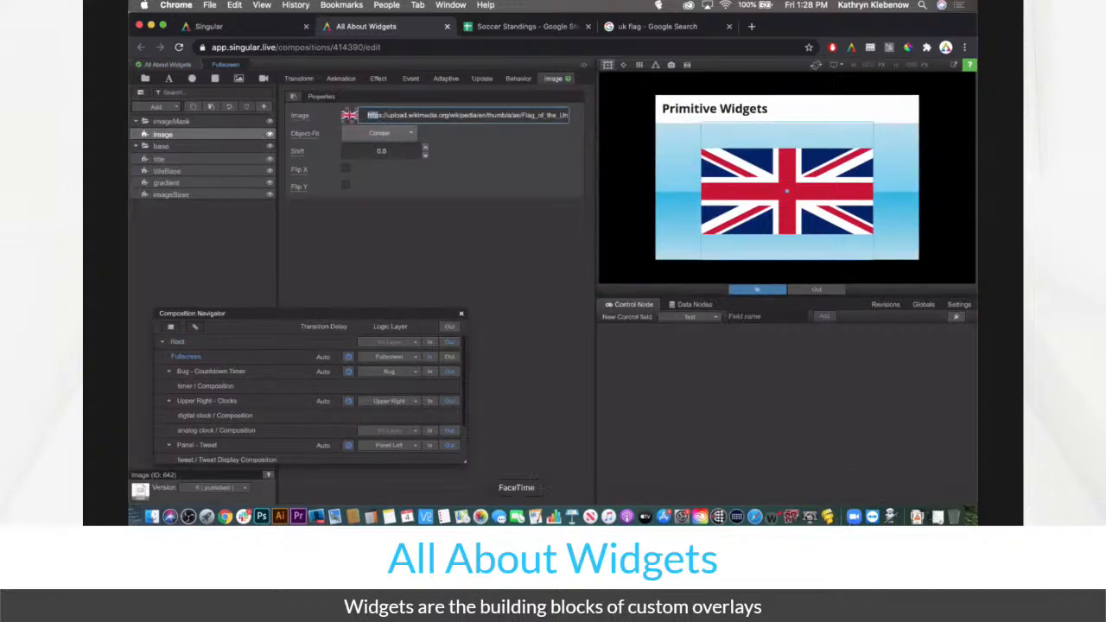
pyautogui.click(853, 517)
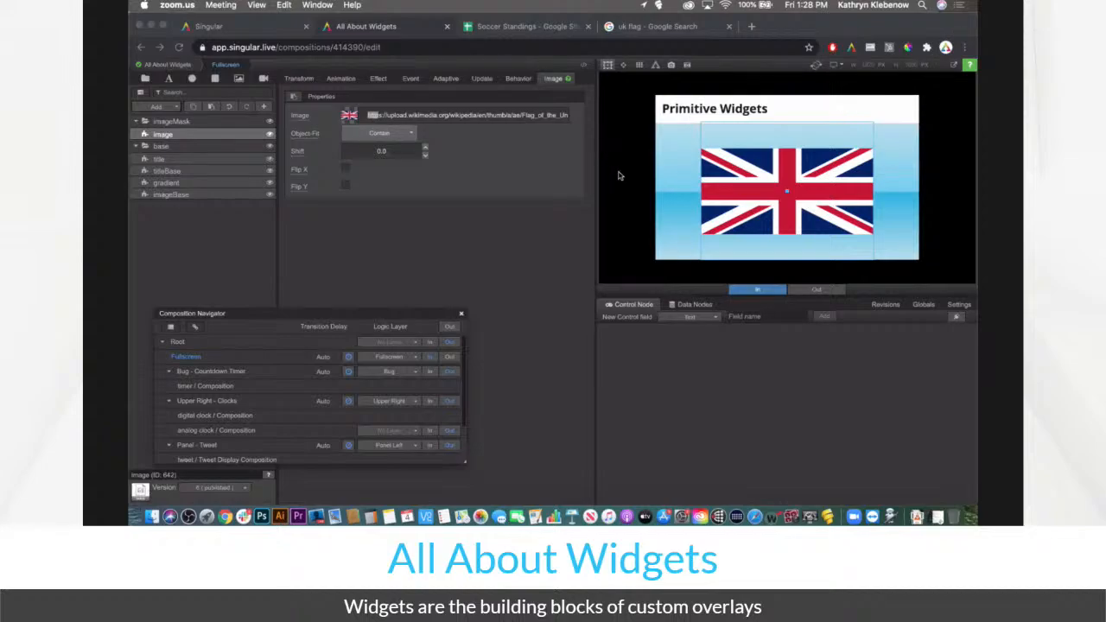
pyautogui.click(397, 222)
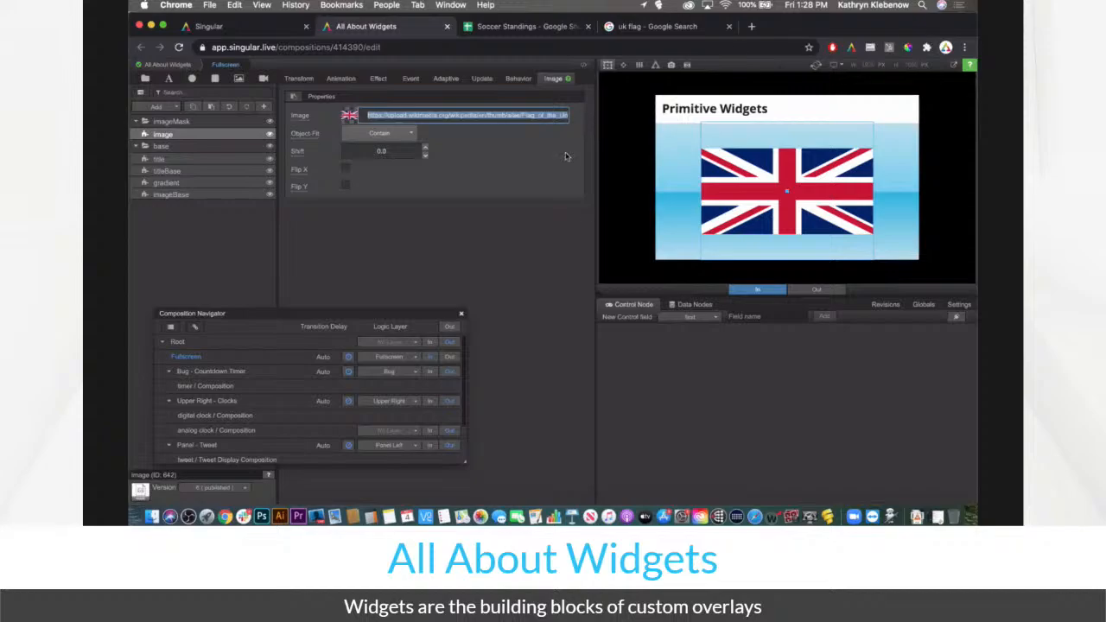
pyautogui.click(463, 116)
pyautogui.press('super+a')
pyautogui.press('super+v')
# Set the width of the image widget to 100%
pyautogui.click(299, 78)
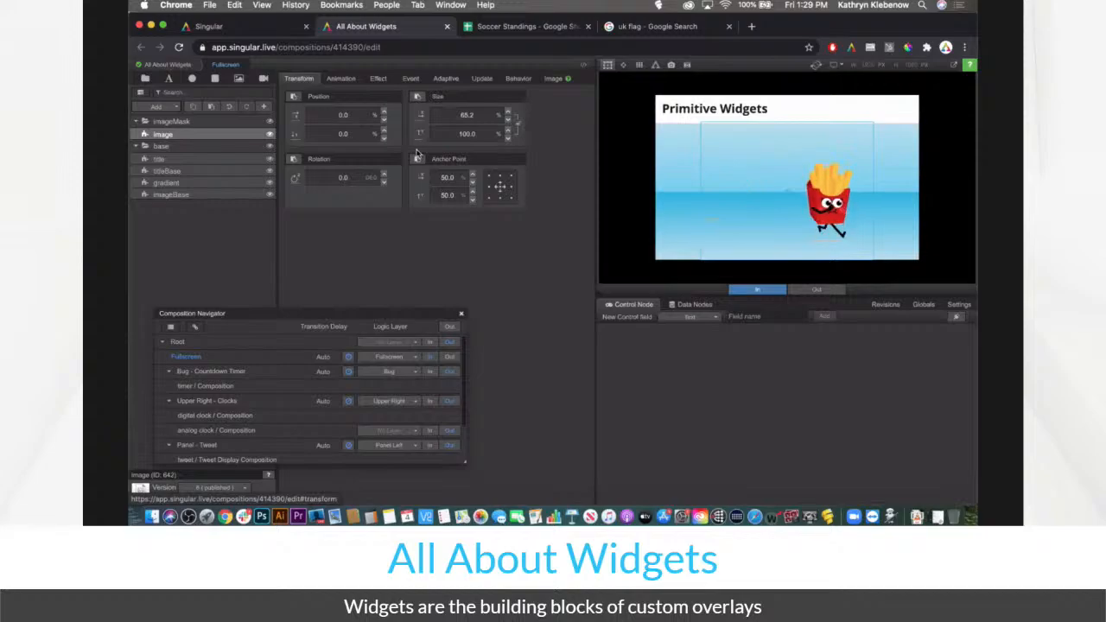
pyautogui.click(554, 79)
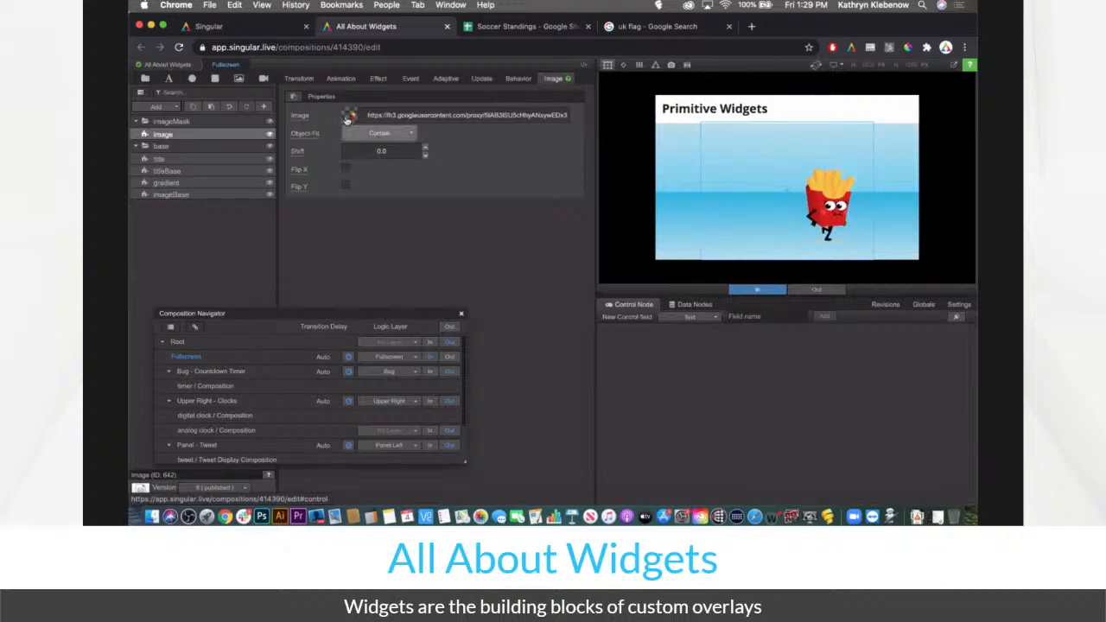
pyautogui.click(299, 78)
pyautogui.click(483, 113)
pyautogui.write('100')
pyautogui.press('Return')
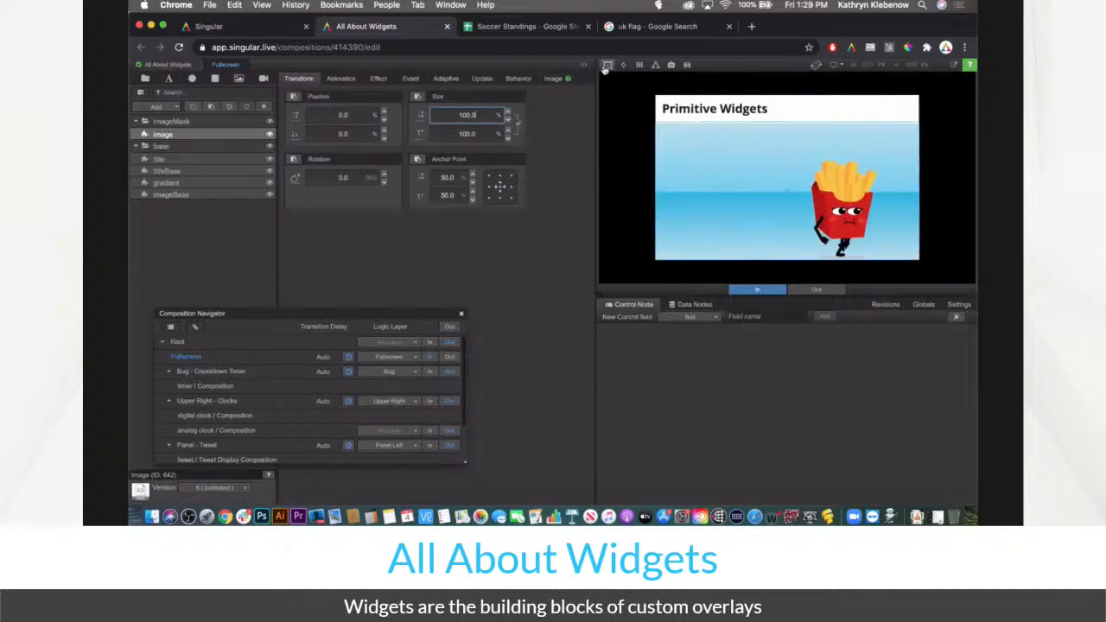
# Take Fullscreen off the output in favour of Bug - Countdown Timer, and open the Bug - Countdown Timer composition
pyautogui.click(448, 357)
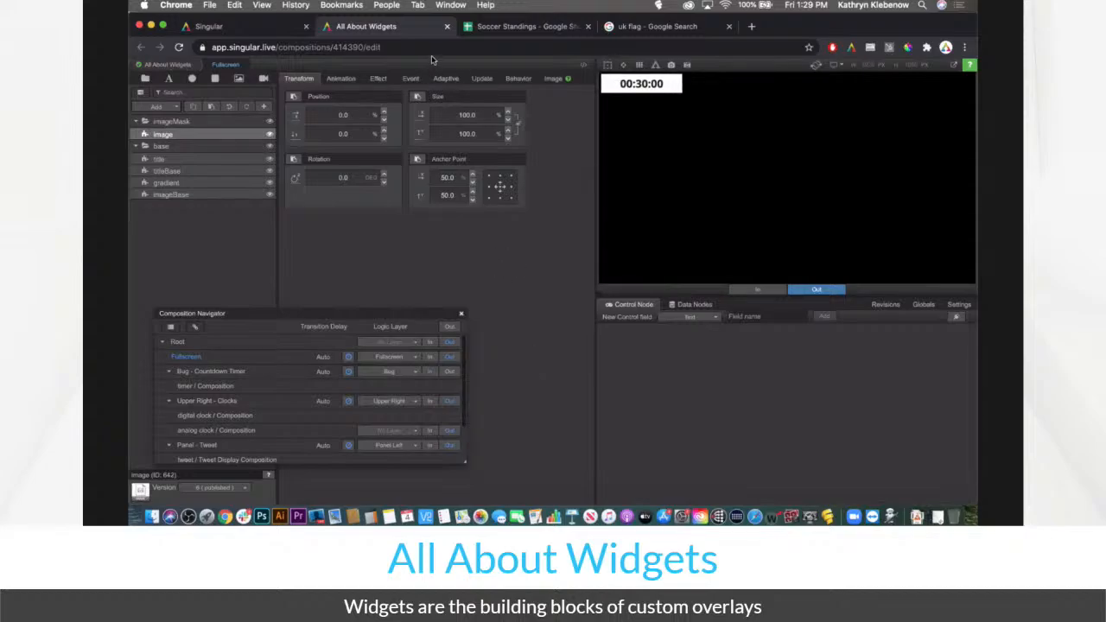
pyautogui.click(224, 373)
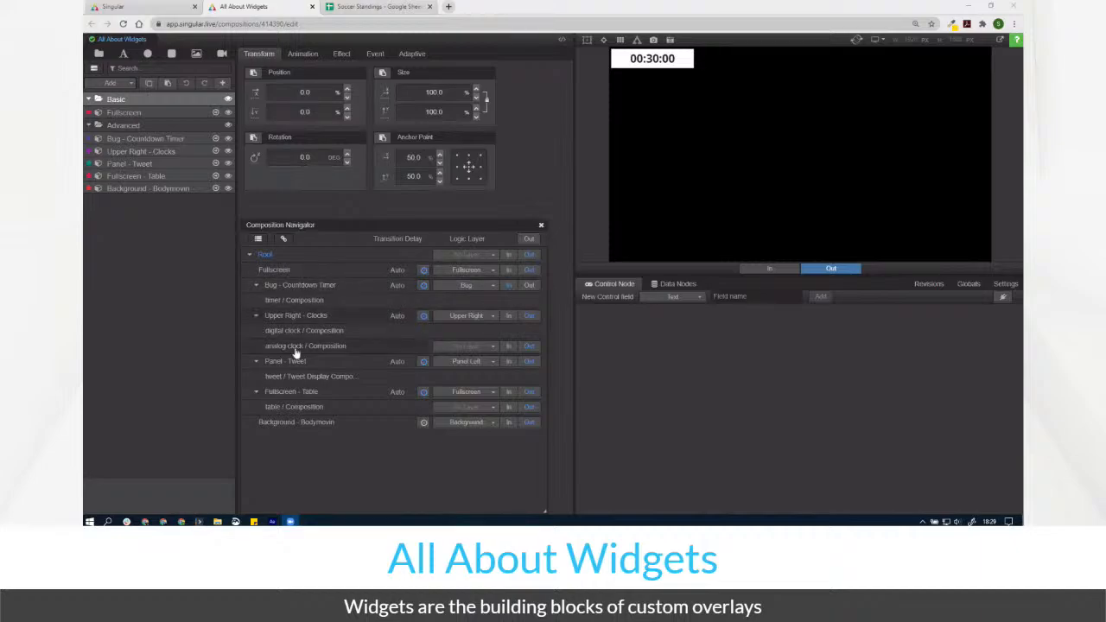
pyautogui.click(294, 285)
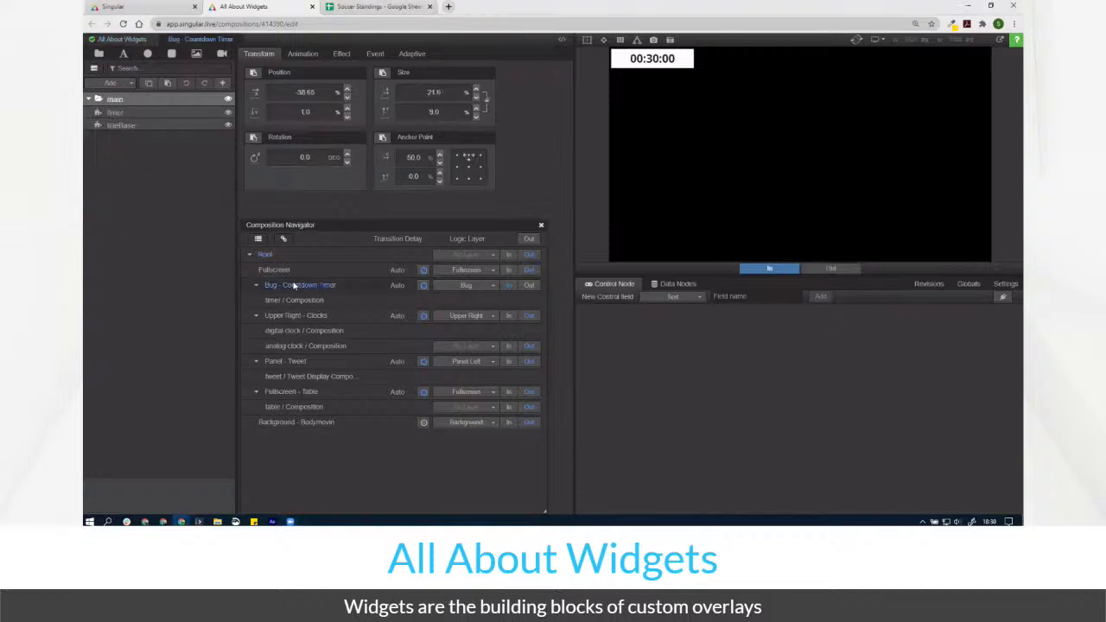
# Show the timer widget's bounding box and its Timer properties, and close the Composition Navigator
pyautogui.click(153, 111)
pyautogui.click(586, 42)
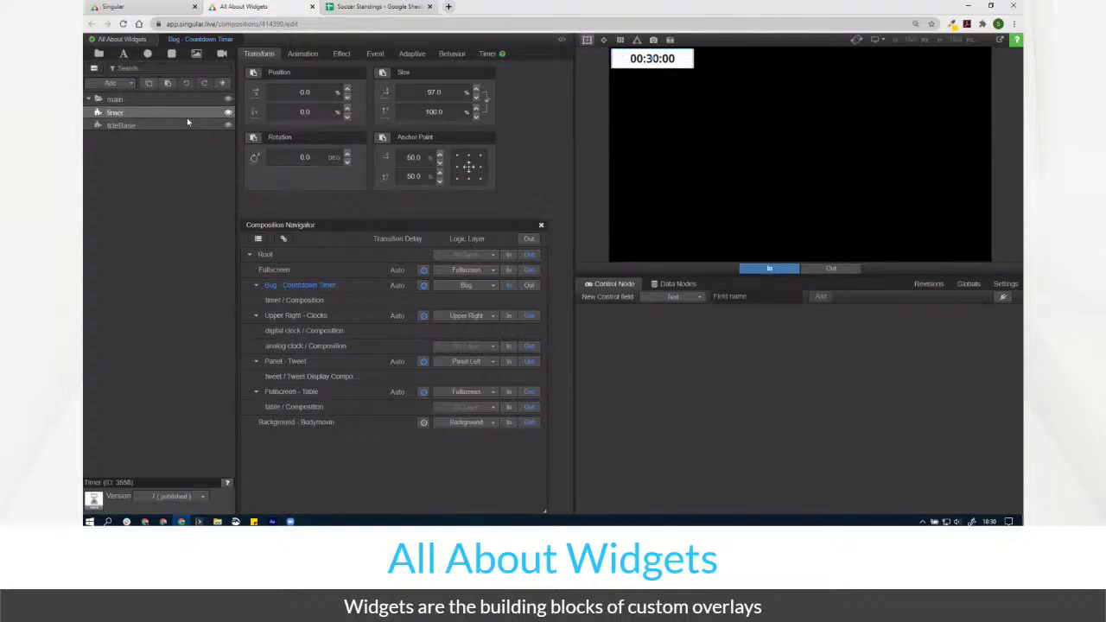
pyautogui.click(484, 54)
pyautogui.click(541, 225)
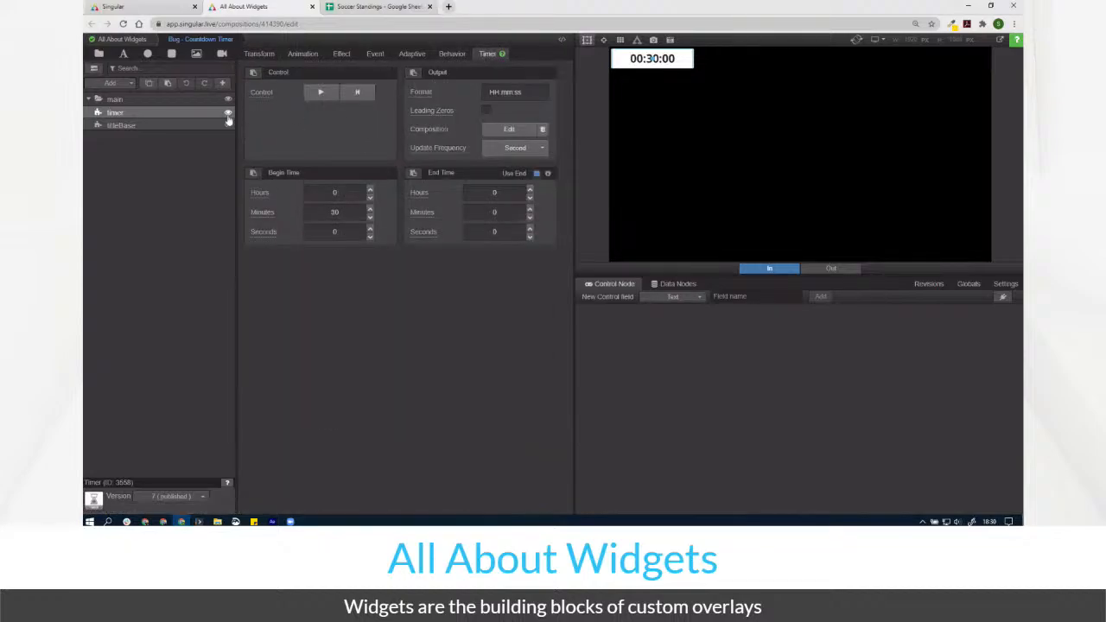
# Try the timer widget's start, pause and reset controls
pyautogui.click(321, 95)
pyautogui.click(321, 95)
pyautogui.click(356, 92)
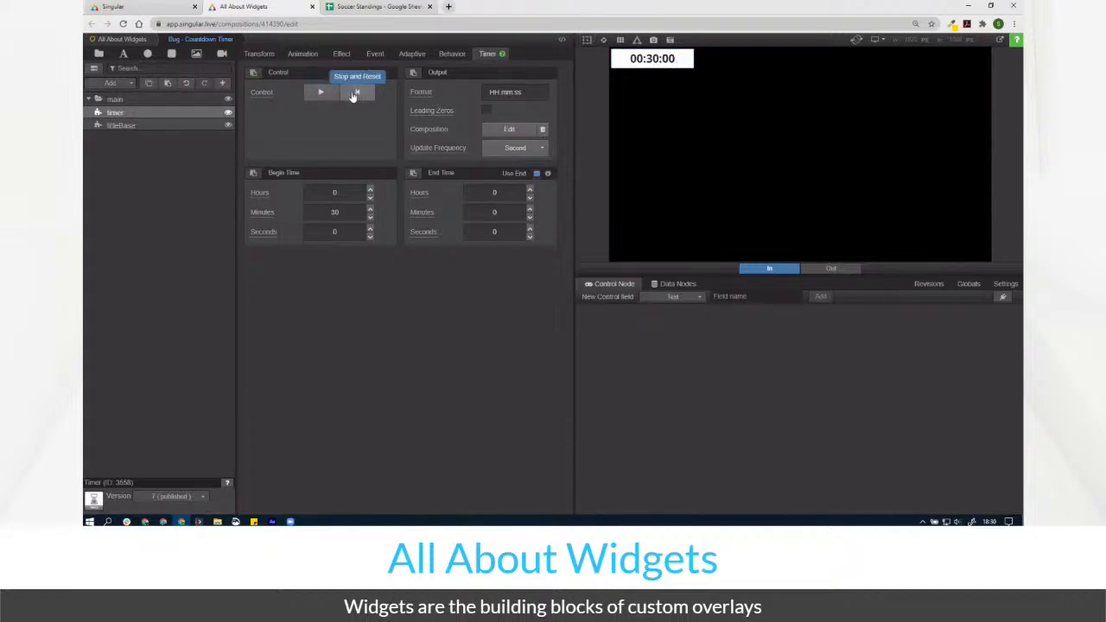
# Set the timer's Begin Time to 15 minutes and start the countdown
pyautogui.doubleClick(343, 217)
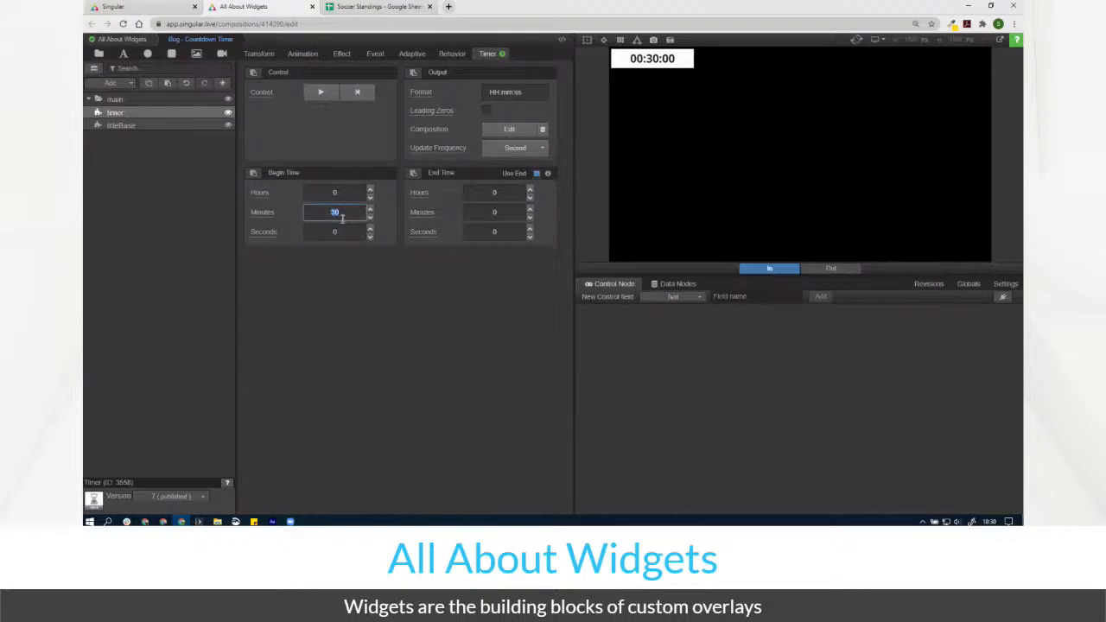
pyautogui.write('15')
pyautogui.click(321, 93)
# Switch the timer's Use End option off and on again, and view the Update Frequency choices without changing the selection
pyautogui.click(536, 174)
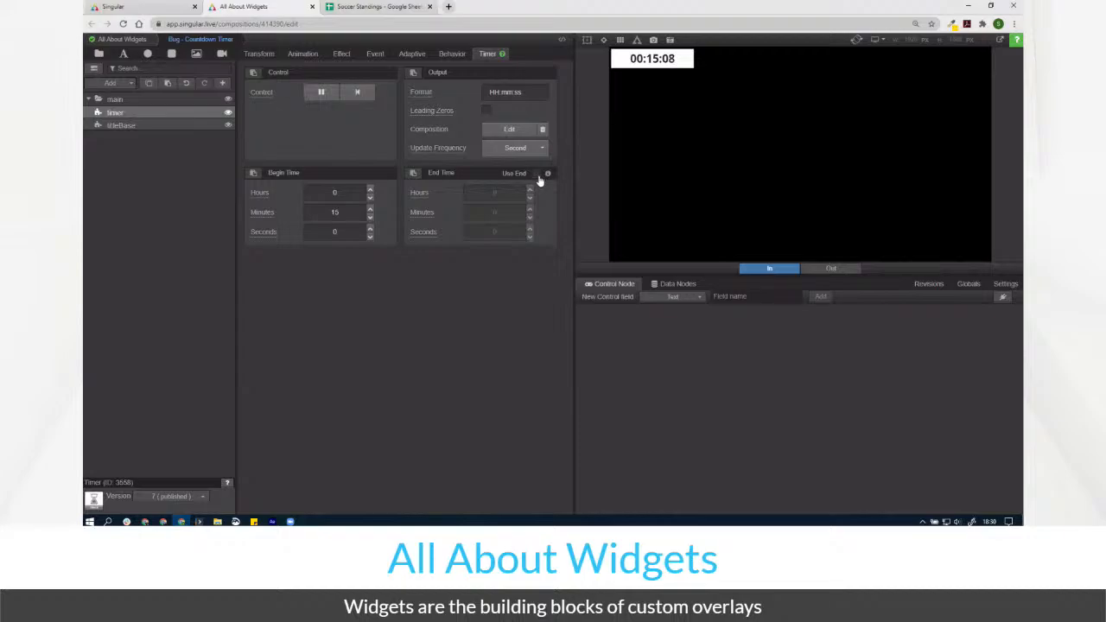
pyautogui.click(536, 175)
pyautogui.click(527, 151)
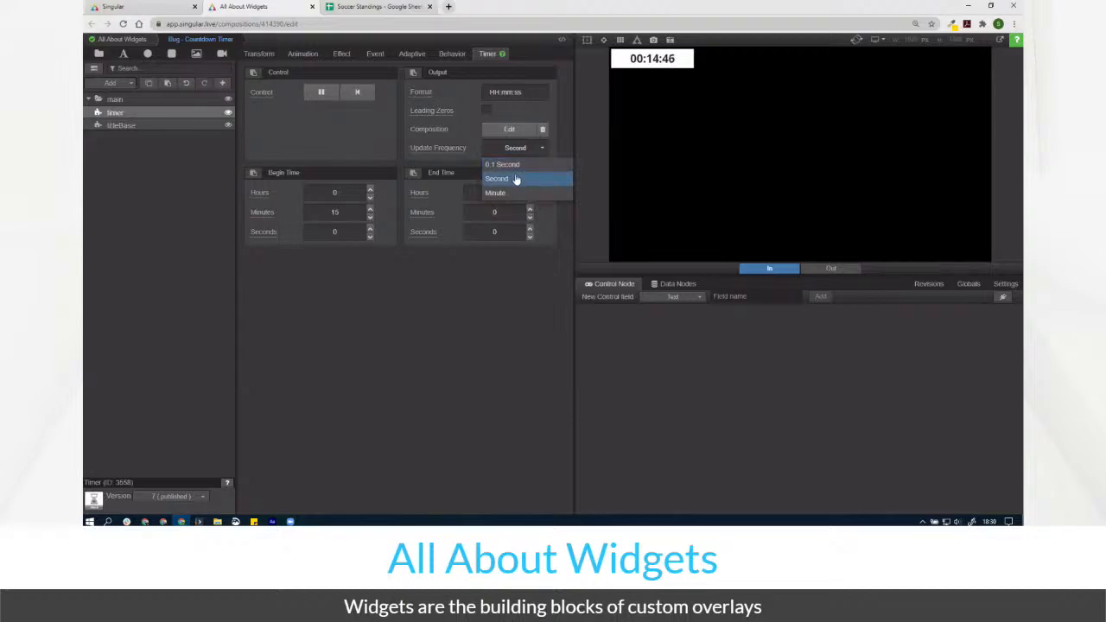
pyautogui.click(524, 119)
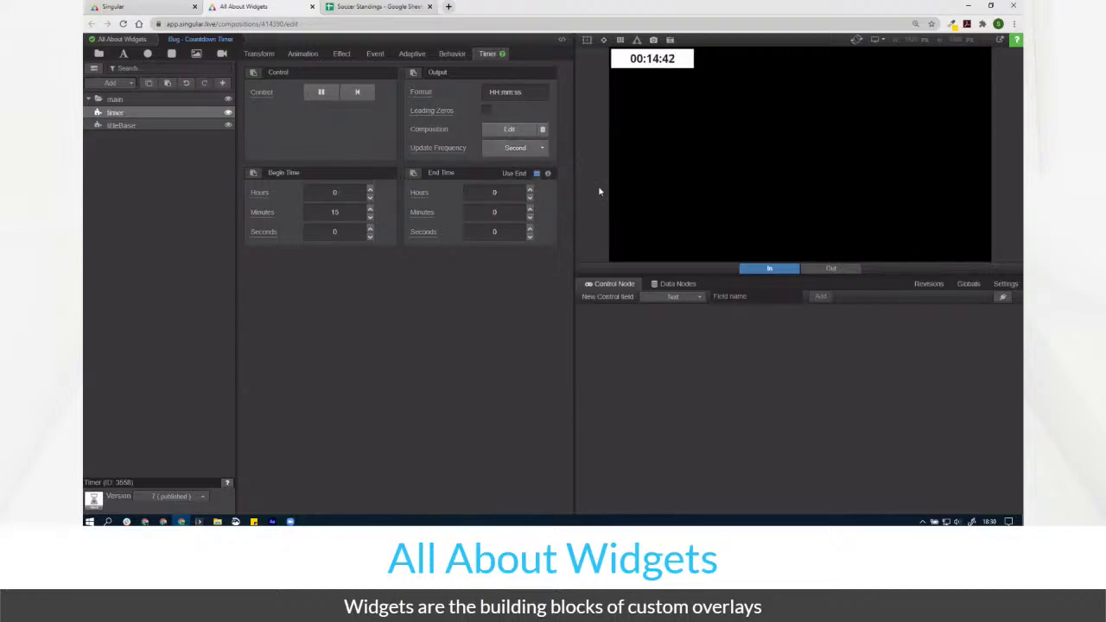
# Stop and reset the timer, and try its Leading Zeros option on and off
pyautogui.click(357, 92)
pyautogui.click(485, 111)
pyautogui.click(486, 111)
# Shorten the timer's output format to mm:ss, and reset, start and pause the countdown to test it
pyautogui.doubleClick(508, 94)
pyautogui.click(504, 92)
pyautogui.moveTo(504, 92); pyautogui.dragTo(481, 90)
pyautogui.press('BackSpace')
pyautogui.click(359, 93)
pyautogui.click(322, 93)
pyautogui.click(328, 96)
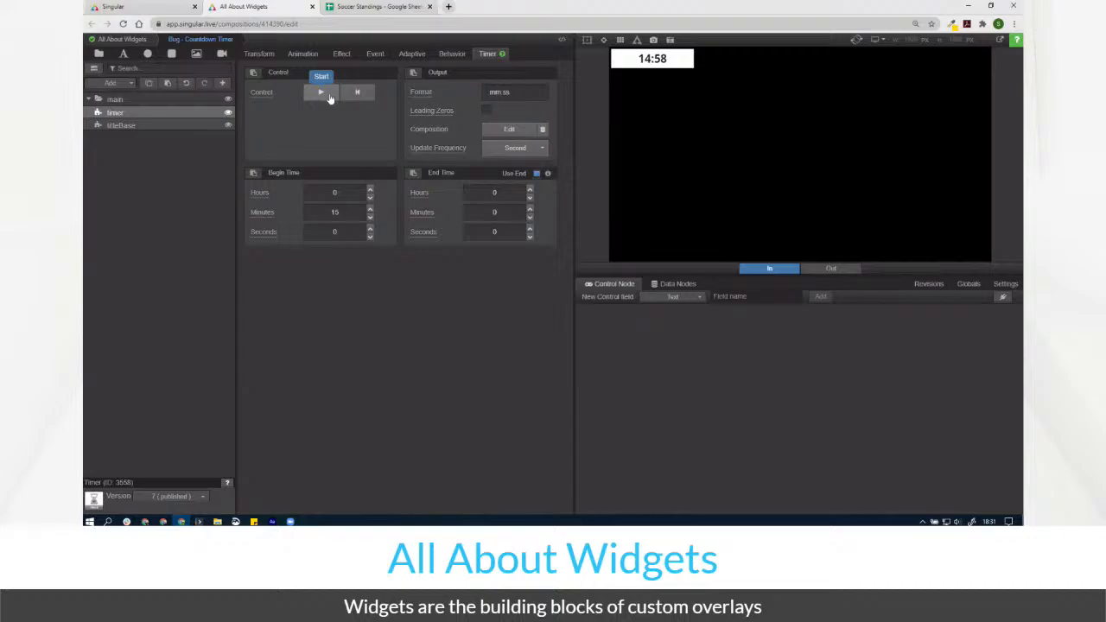
# Open the timer widget's output composition and enlarge the area listing its Widget Node fields
pyautogui.click(498, 129)
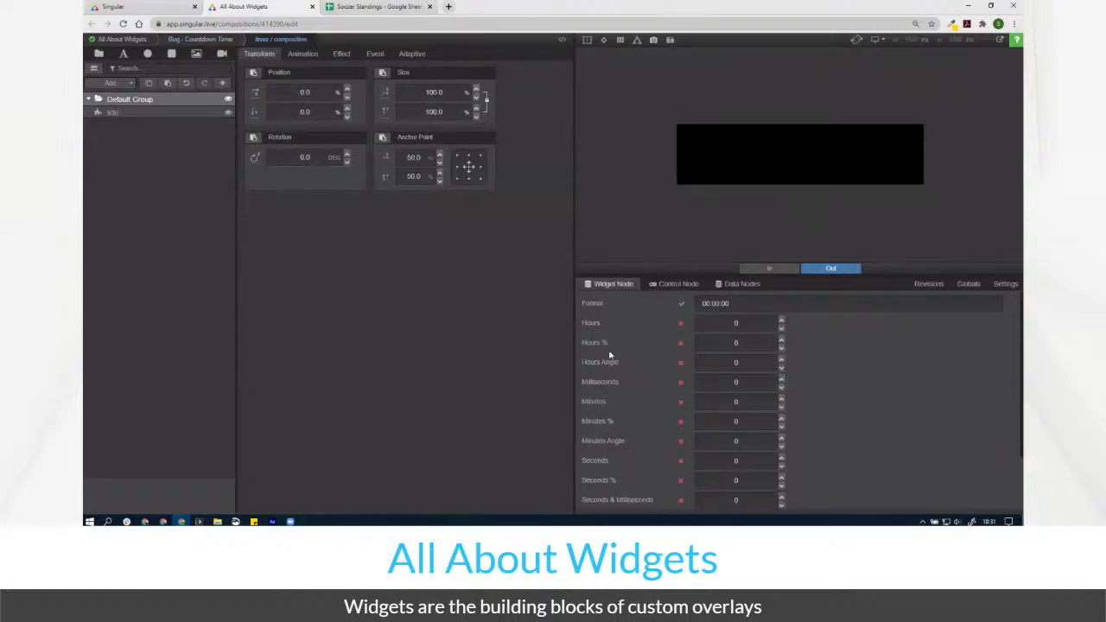
pyautogui.moveTo(657, 276); pyautogui.dragTo(653, 190)
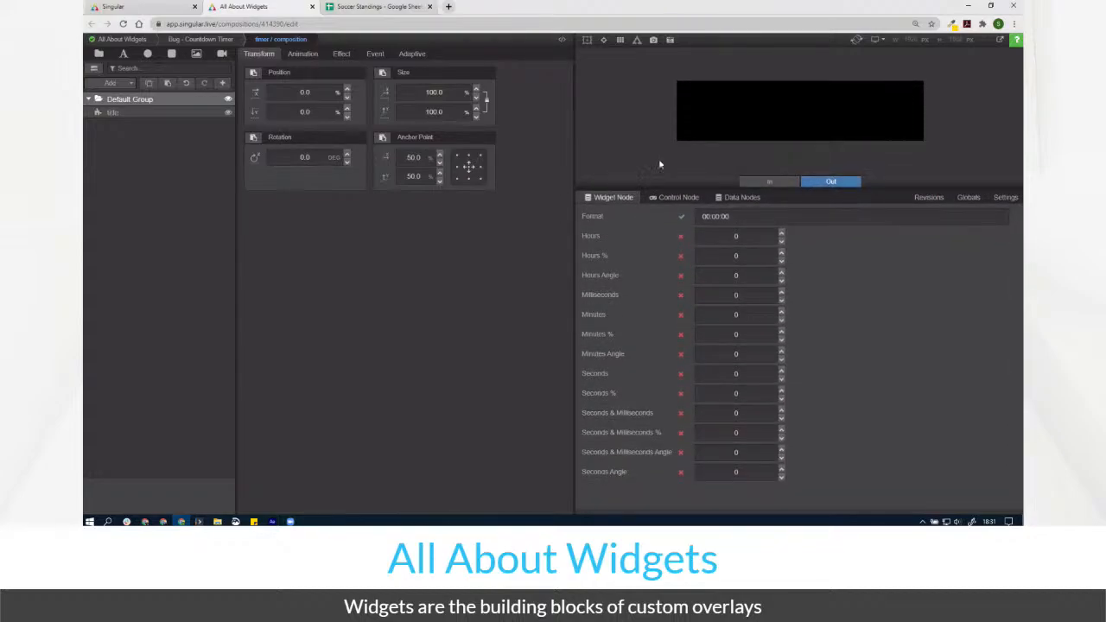
# Move the animation playhead to 0.70 seconds and add a rectangle layer beneath the title text
pyautogui.click(302, 55)
pyautogui.moveTo(260, 84); pyautogui.dragTo(304, 98)
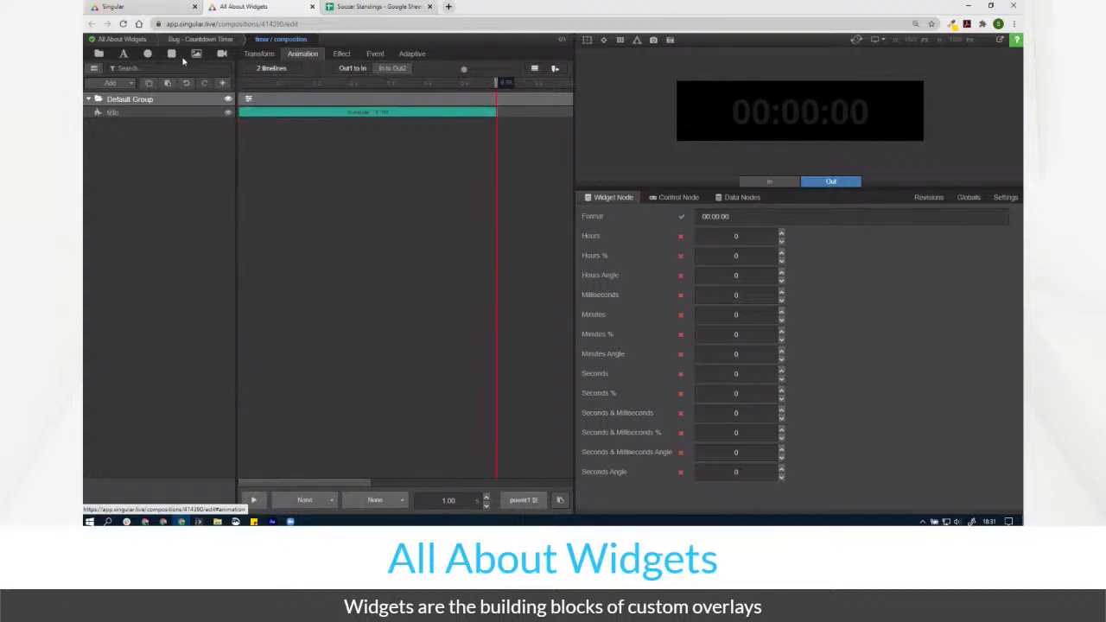
pyautogui.click(172, 54)
pyautogui.moveTo(152, 113); pyautogui.dragTo(148, 126)
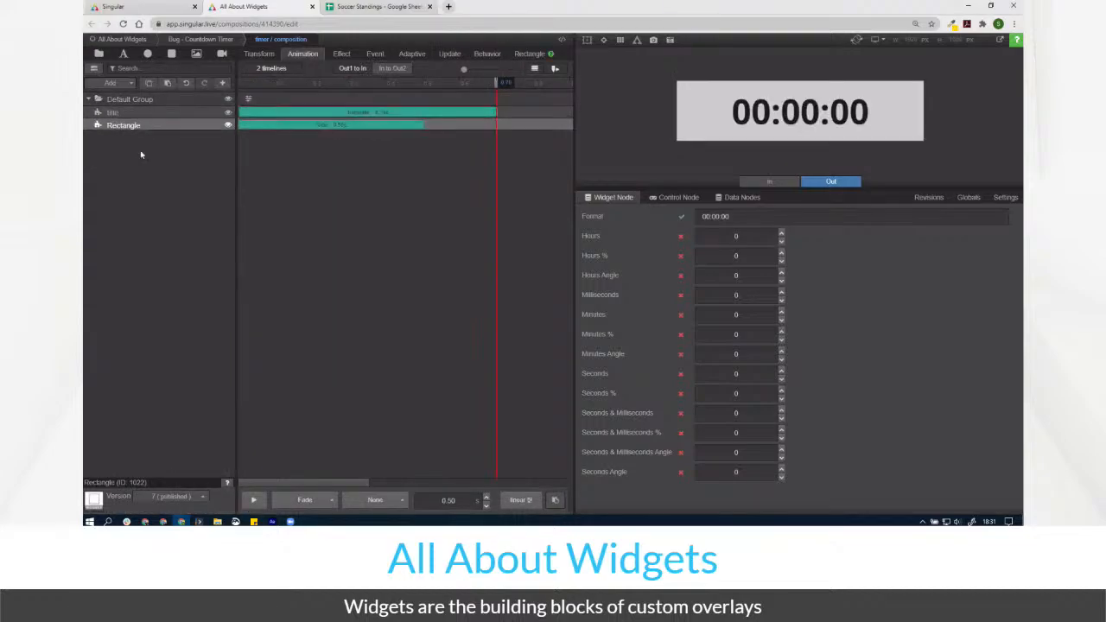
# Examine which Widget Node field the title widget's text is linked to, leaving the link as it is
pyautogui.click(164, 113)
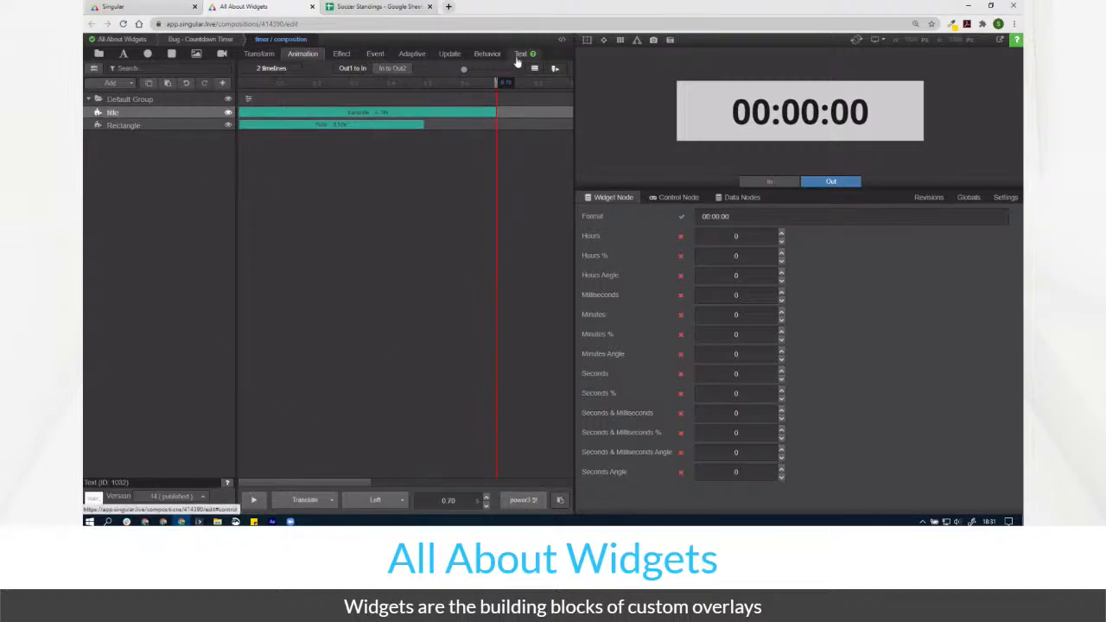
pyautogui.click(520, 54)
pyautogui.click(273, 74)
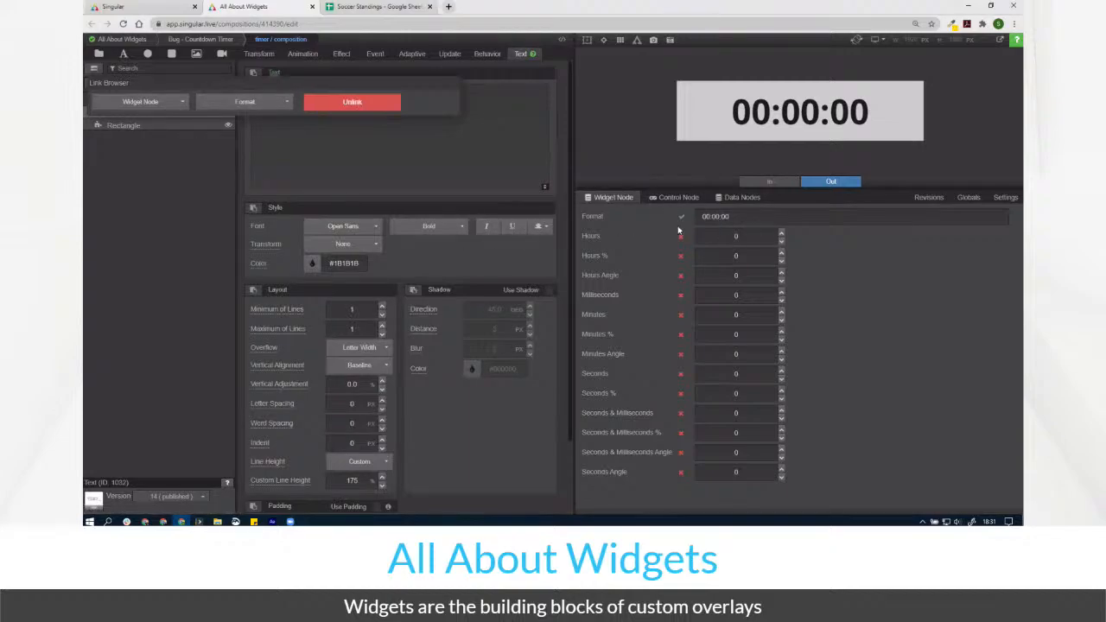
pyautogui.click(867, 222)
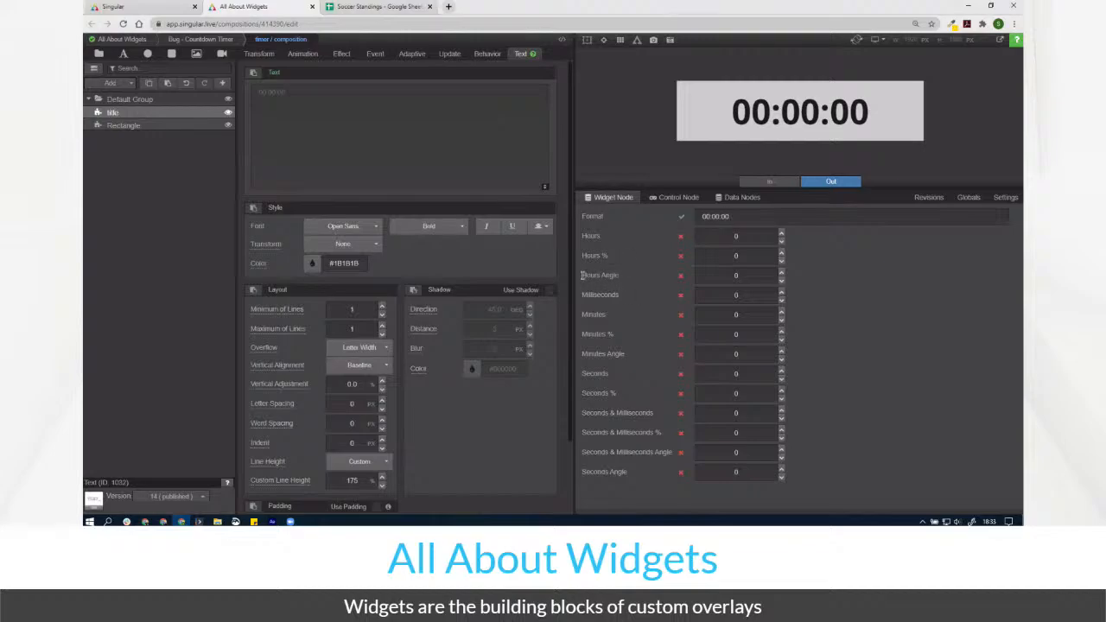
# Highlight the Hours Angle, Minutes Angle, Seconds & Milliseconds Angle and Seconds Angle field names in the Widget Node
pyautogui.moveTo(582, 275); pyautogui.dragTo(623, 279)
pyautogui.moveTo(585, 353); pyautogui.dragTo(627, 354)
pyautogui.moveTo(581, 453); pyautogui.dragTo(671, 452)
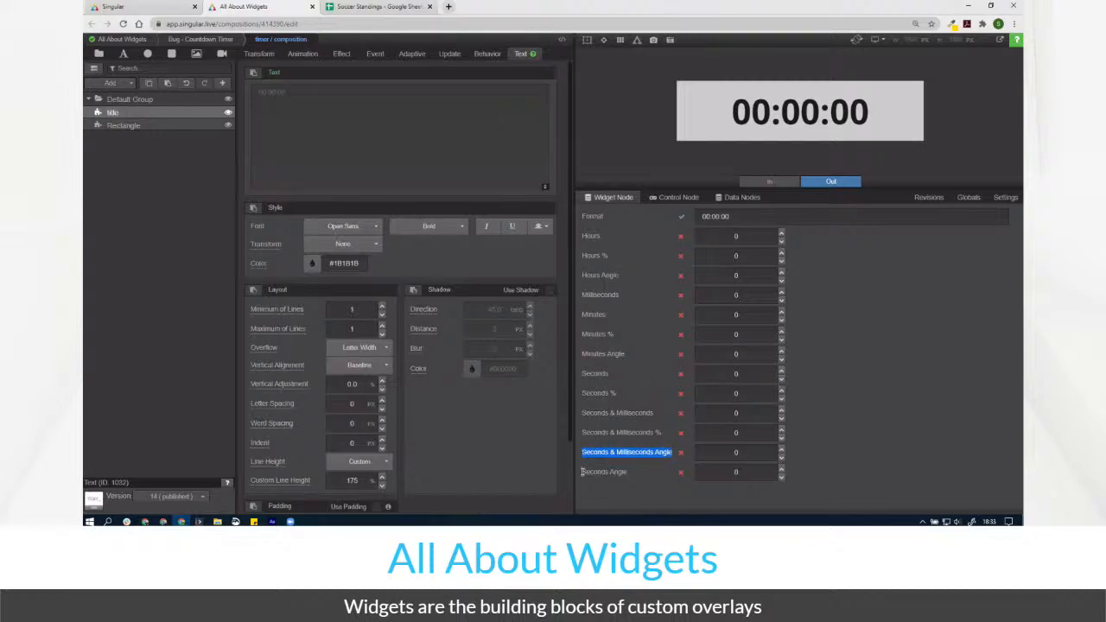
pyautogui.moveTo(582, 472); pyautogui.dragTo(628, 472)
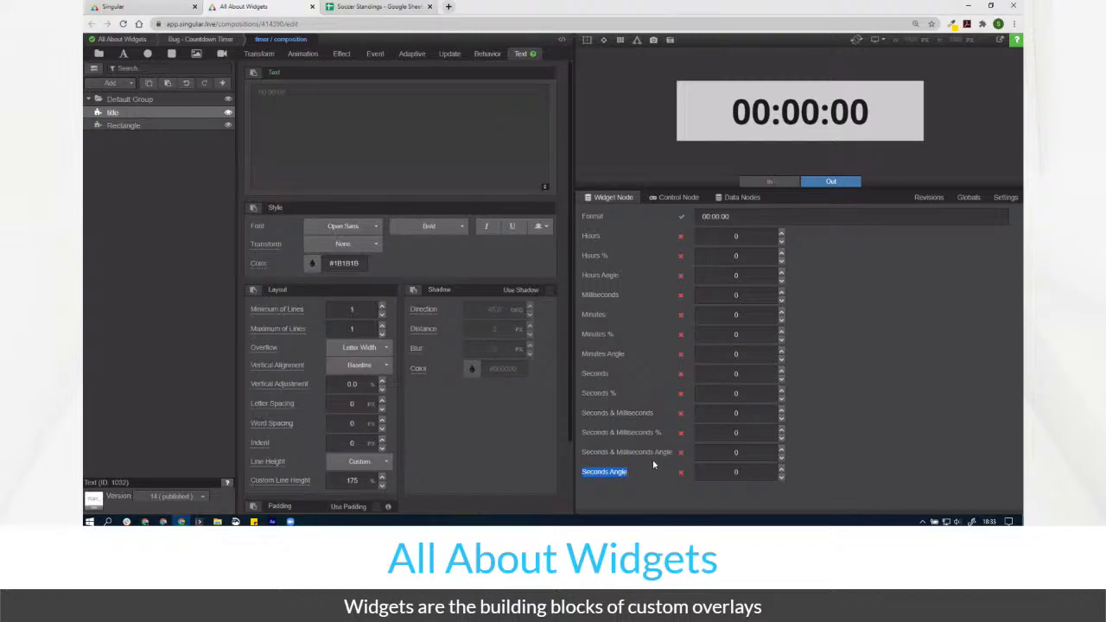
# Set the Rectangle widget's anchor point to its bottom center, 50% horizontal and 100% vertical
pyautogui.moveTo(582, 393); pyautogui.dragTo(617, 394)
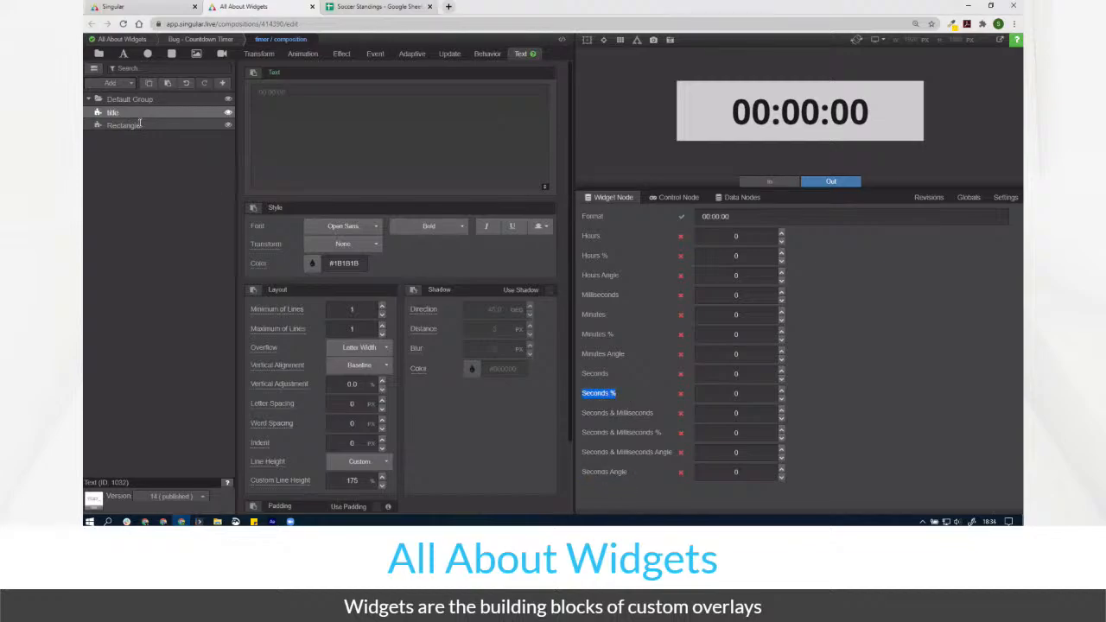
pyautogui.click(136, 124)
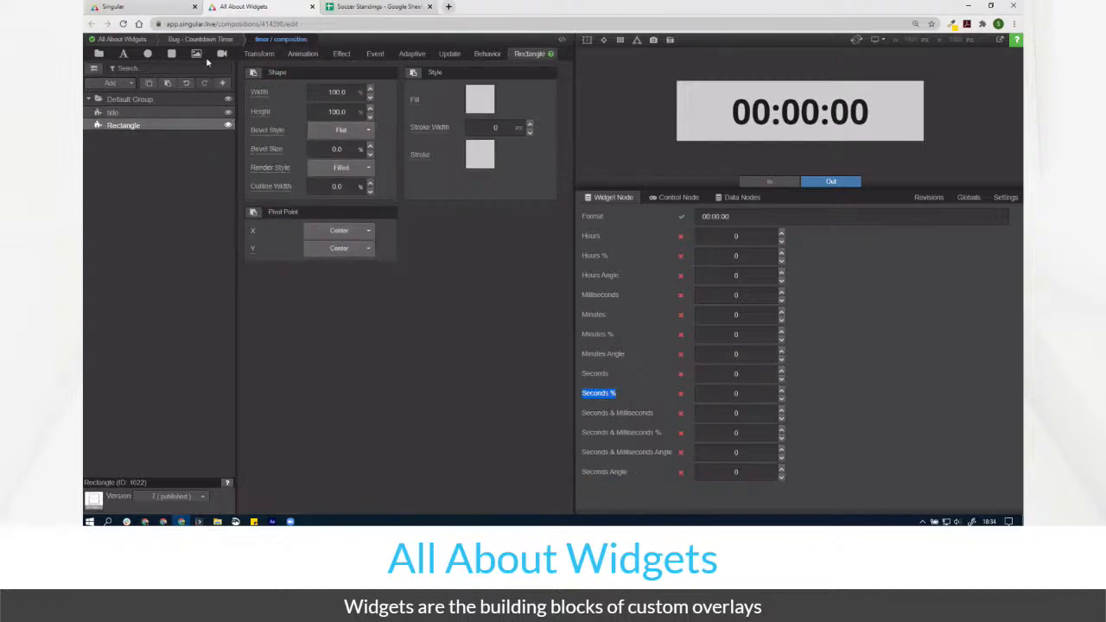
pyautogui.click(273, 93)
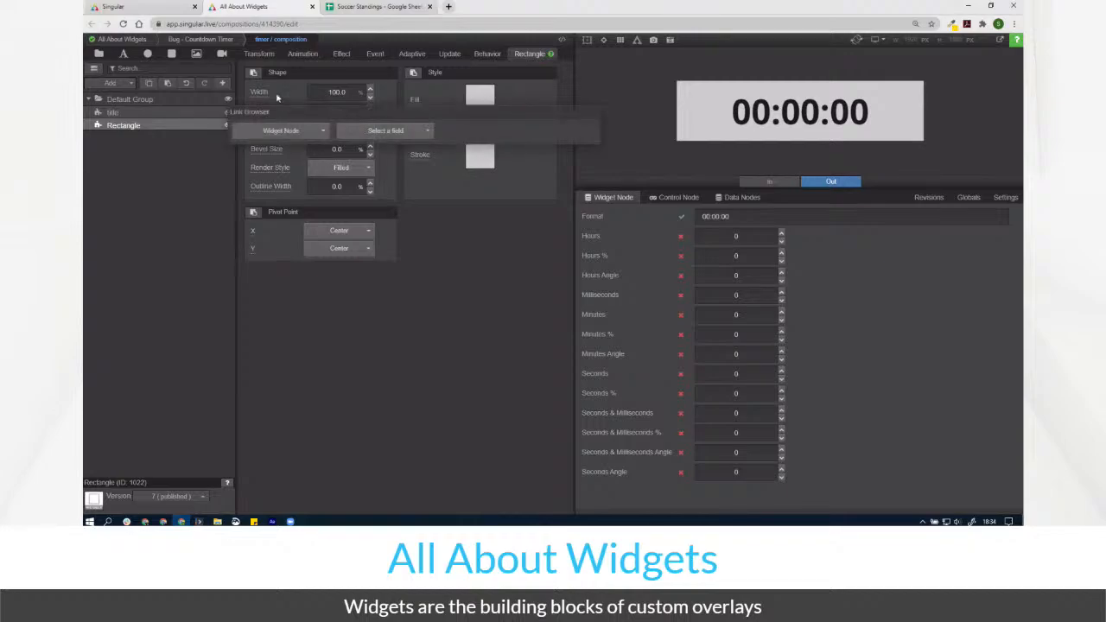
pyautogui.click(258, 54)
pyautogui.click(469, 178)
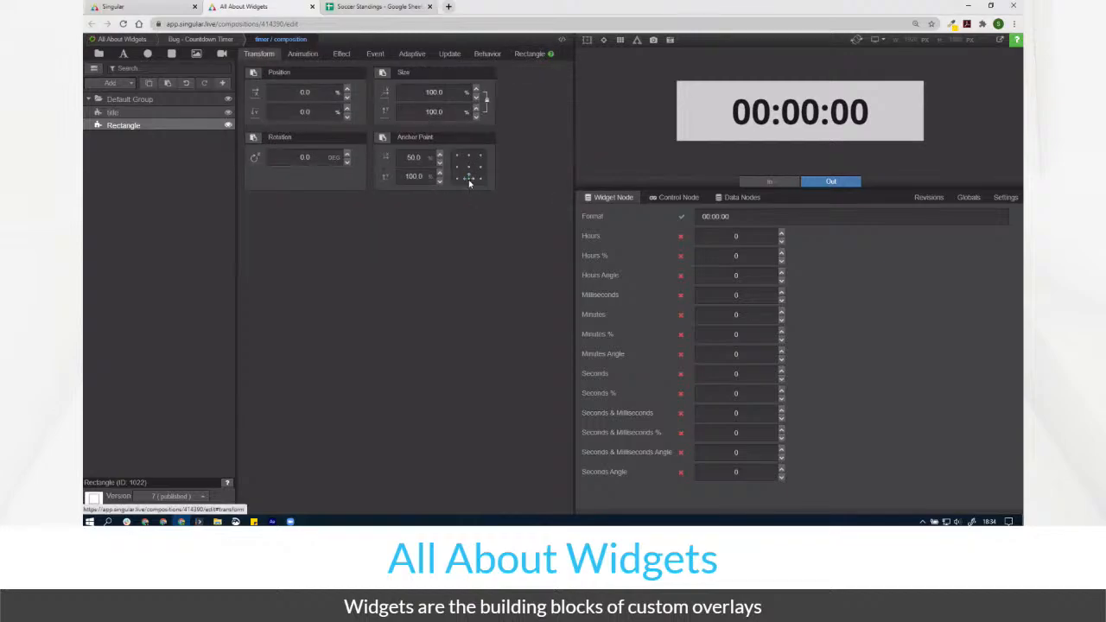
# Link the Rectangle's vertical size to the Seconds % field of the Widget Node
pyautogui.click(385, 113)
pyautogui.click(354, 143)
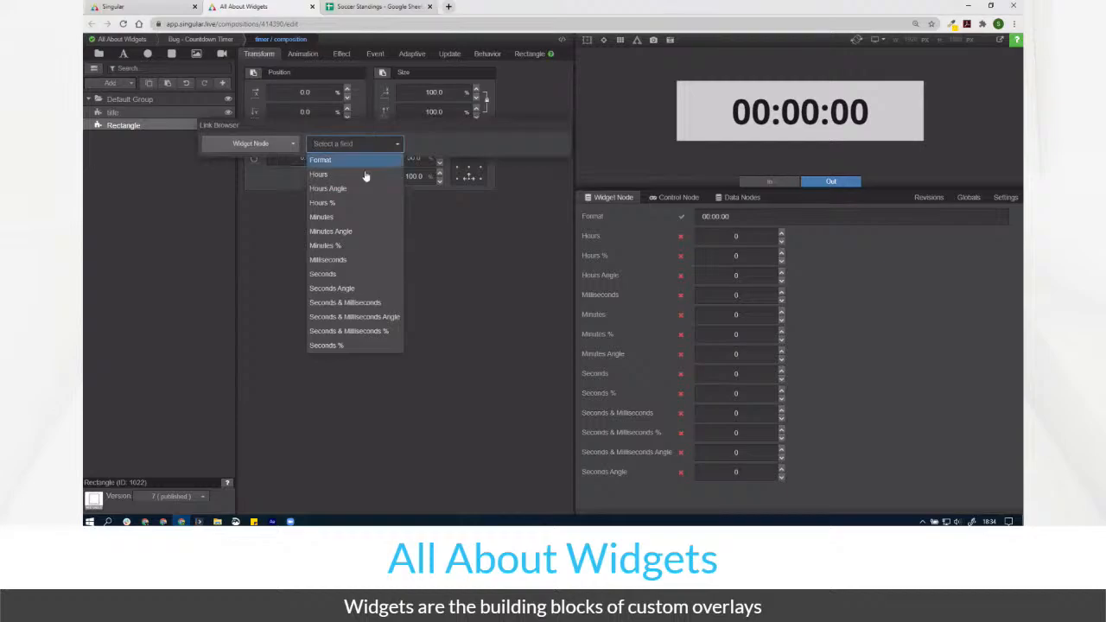
pyautogui.click(349, 346)
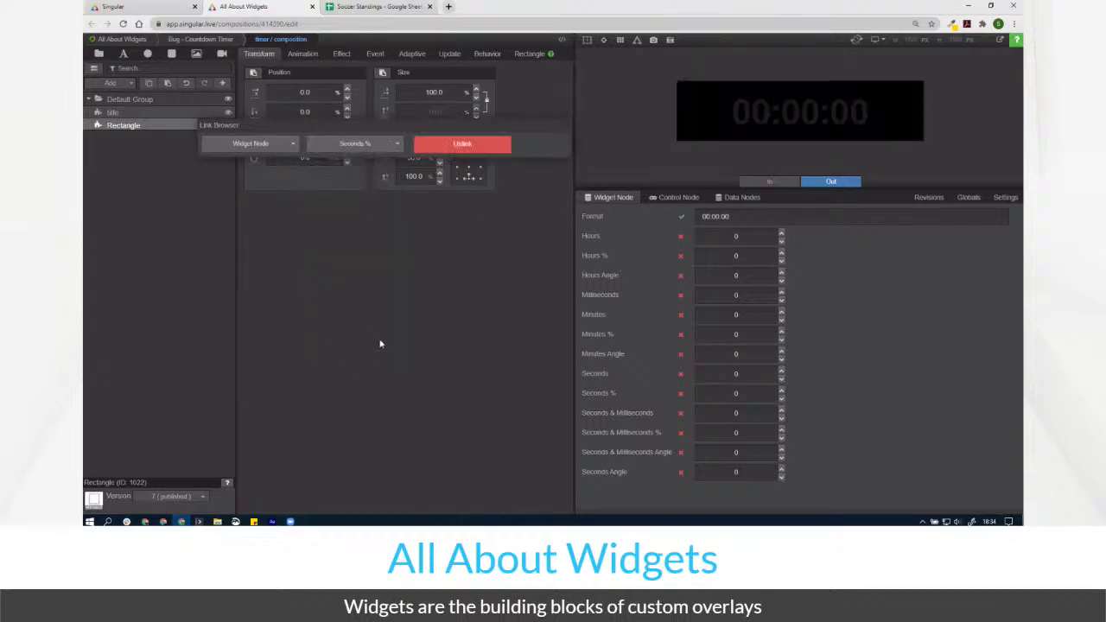
# Change the Rectangle's solid fill color to red
pyautogui.click(528, 54)
pyautogui.click(480, 100)
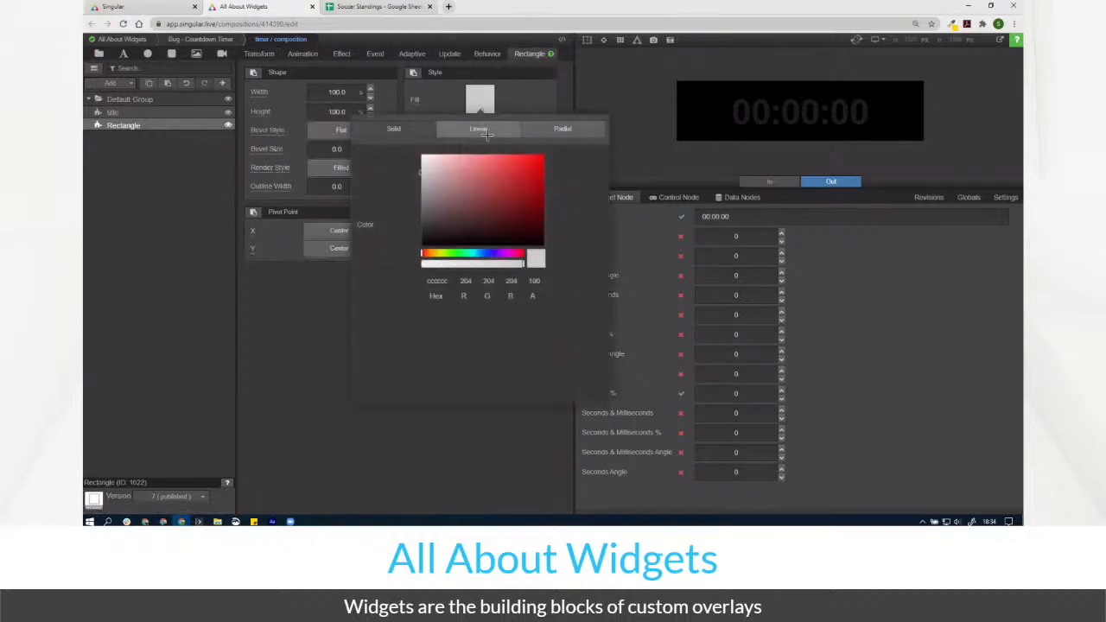
pyautogui.click(534, 161)
pyautogui.click(428, 434)
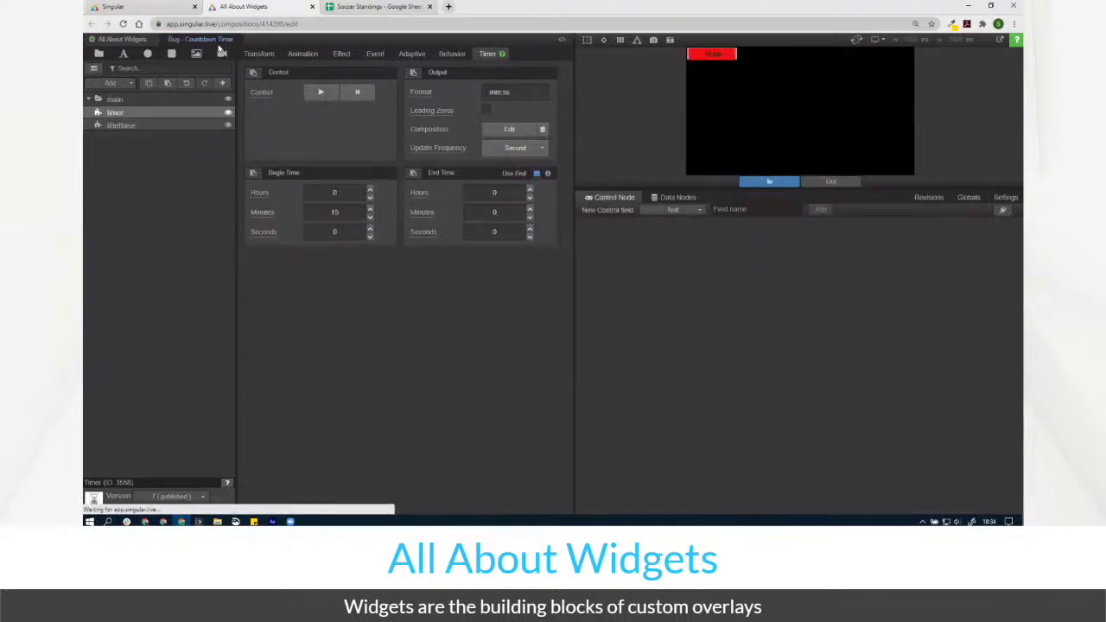
# Start the timer in the Bug - Countdown Timer composition and animate the Upper Right - Clocks composition in
pyautogui.click(320, 93)
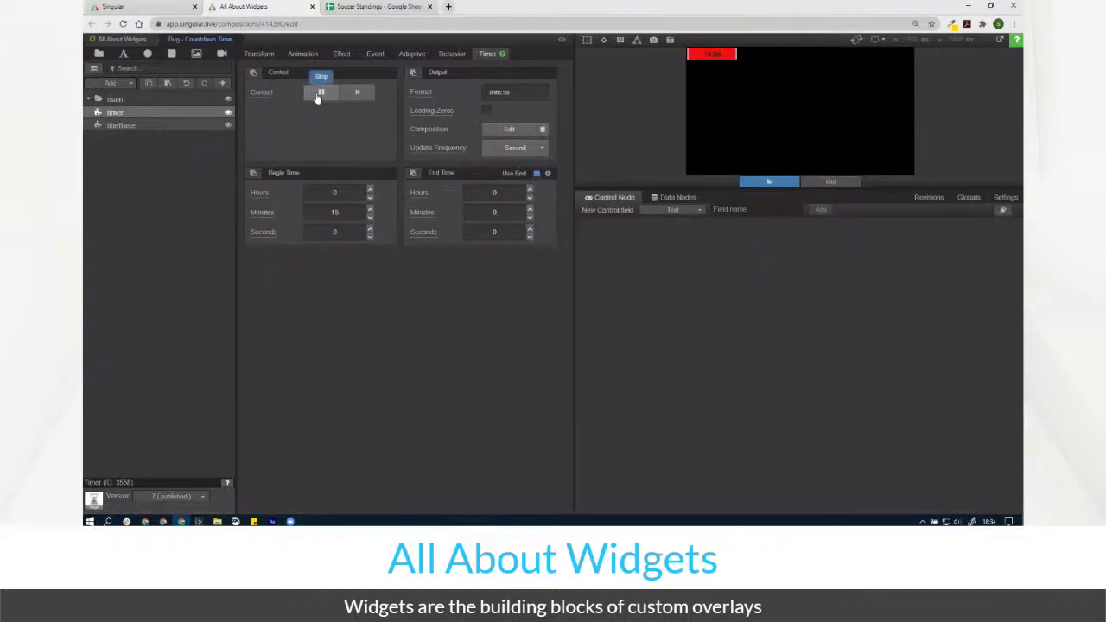
pyautogui.moveTo(608, 186); pyautogui.dragTo(625, 322)
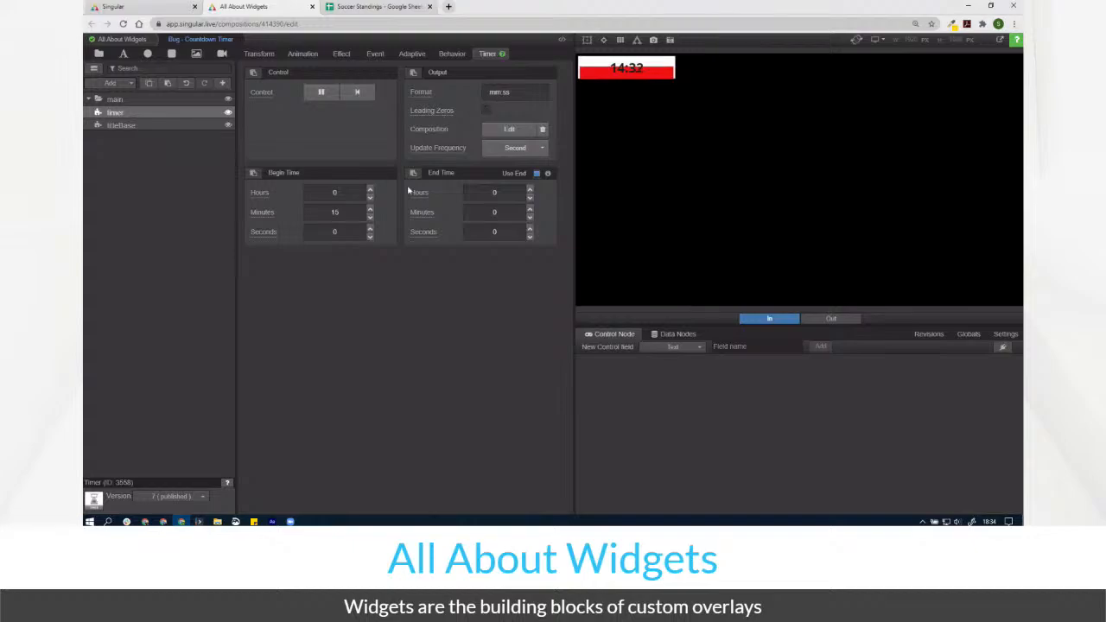
pyautogui.click(509, 128)
pyautogui.click(509, 316)
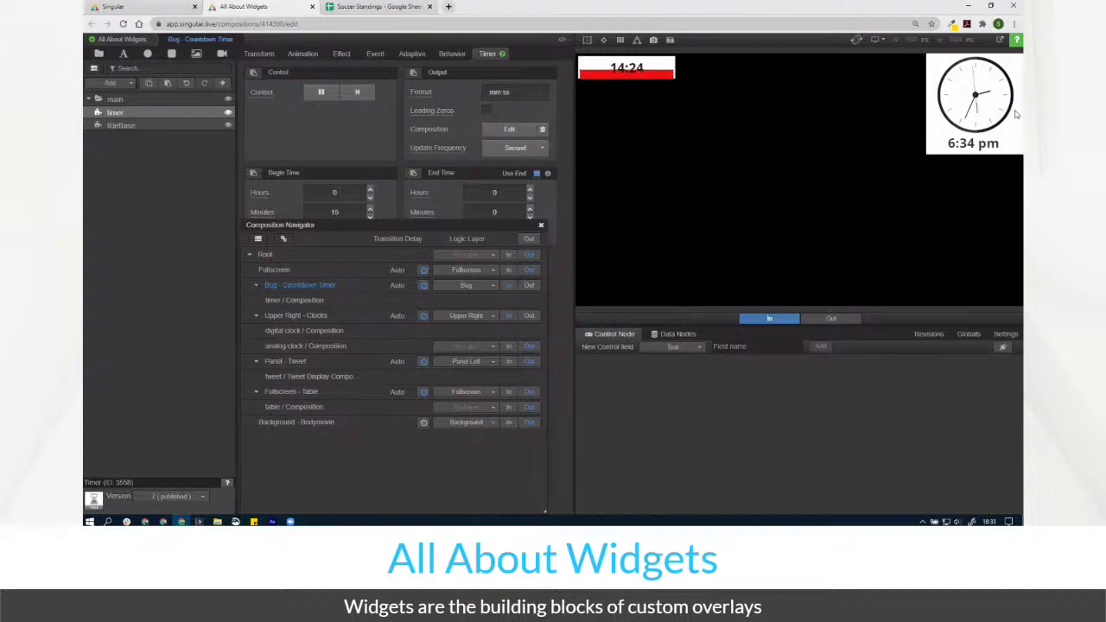
# Turn the countdown timer's Use End option off and back on
pyautogui.click(536, 174)
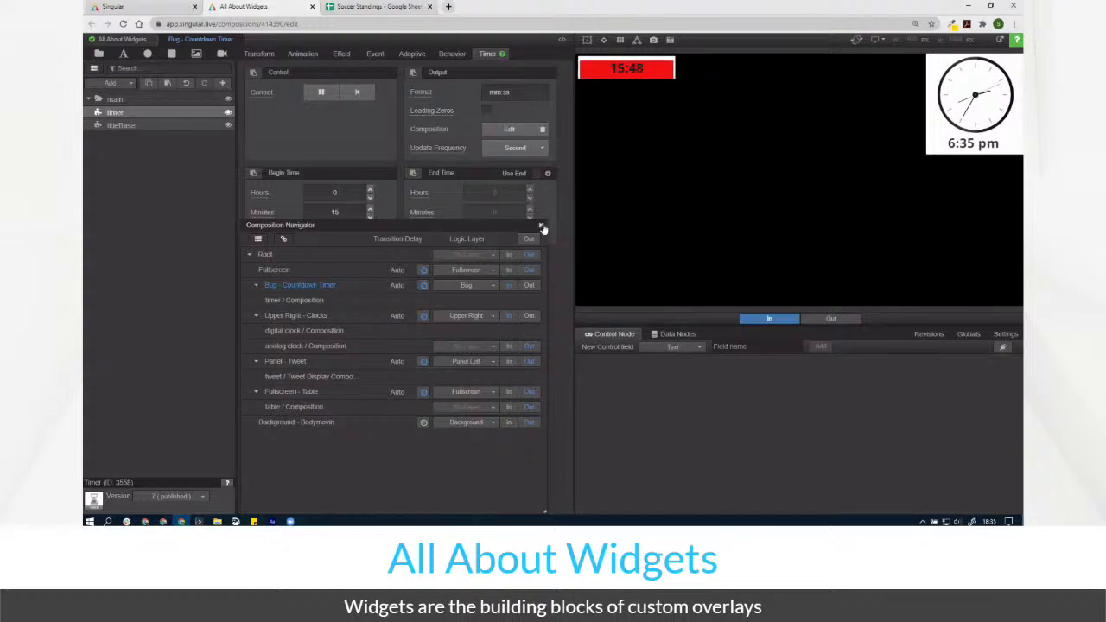
pyautogui.click(537, 173)
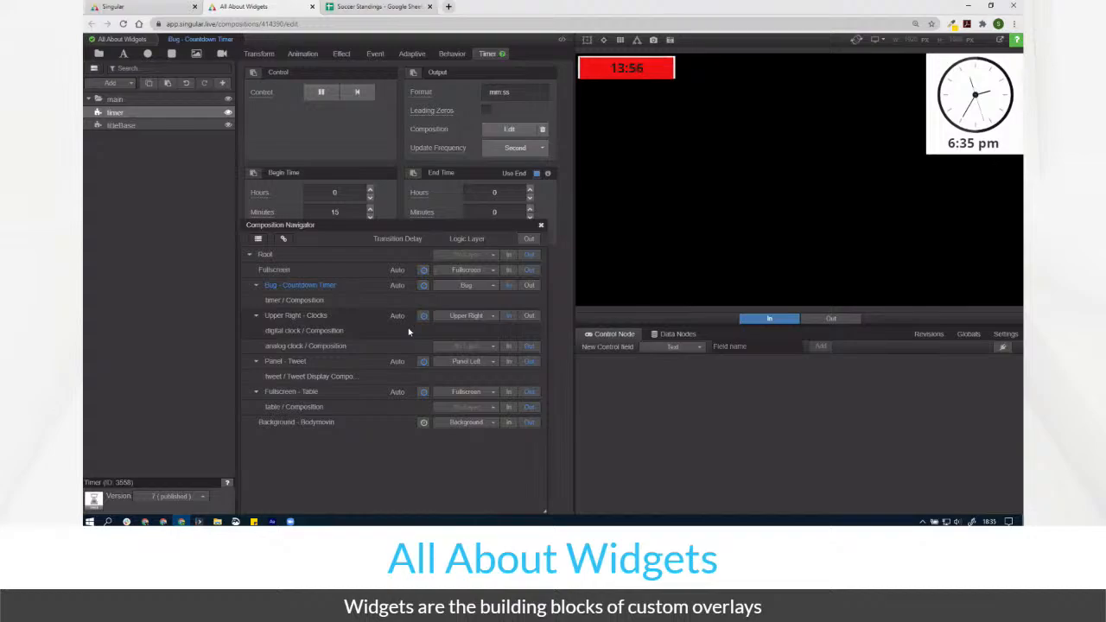
# Open the Upper Right - Clocks composition and select its digital clock widget
pyautogui.click(310, 315)
pyautogui.click(139, 113)
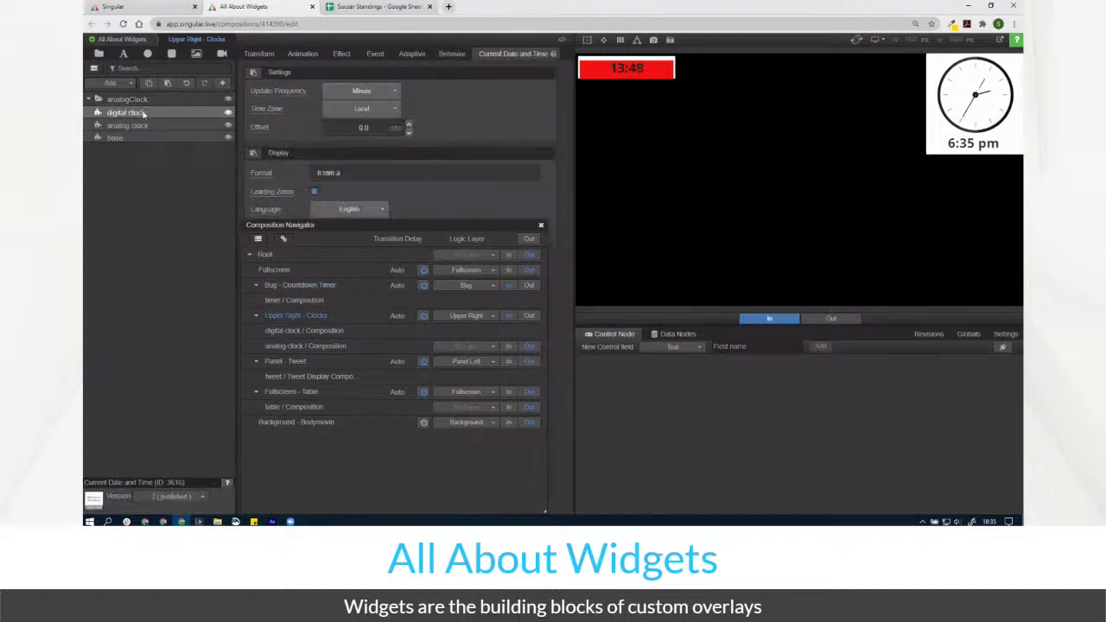
pyautogui.moveTo(510, 226); pyautogui.dragTo(705, 227)
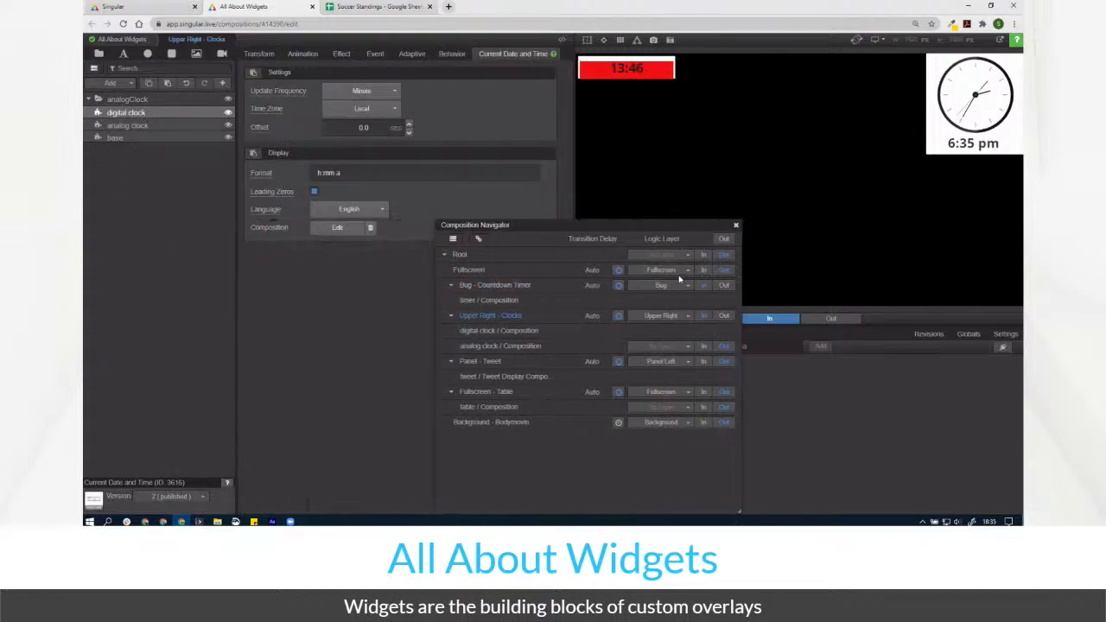
pyautogui.moveTo(679, 278); pyautogui.dragTo(561, 299)
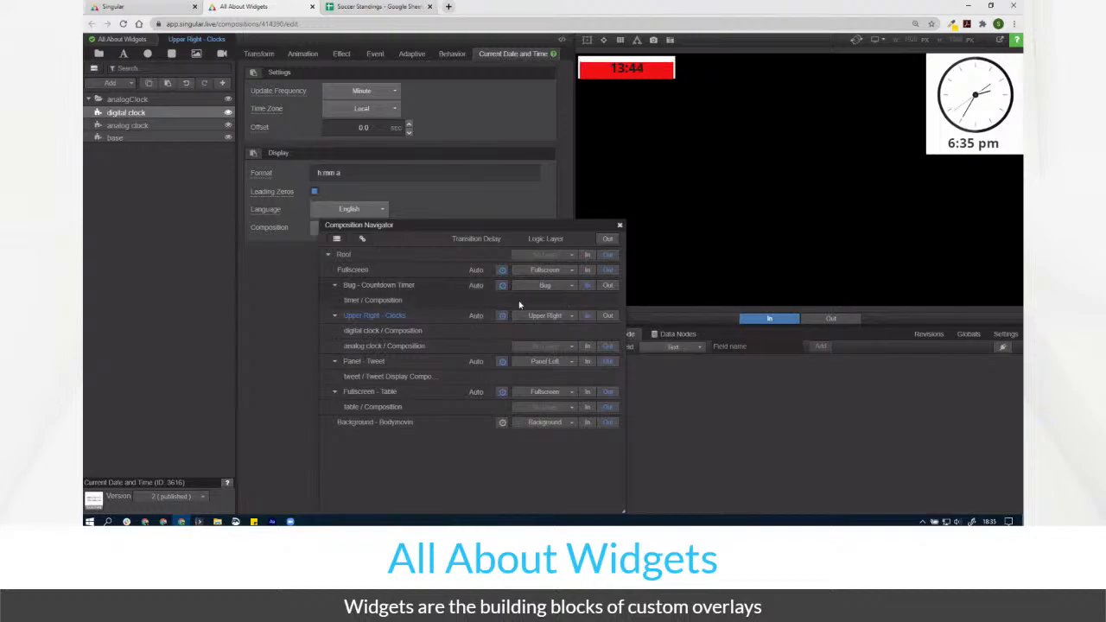
# Examine the digital clock's Format setting in Upper Right - Clocks, moving the Composition Navigator clear of the display properties
pyautogui.click(406, 292)
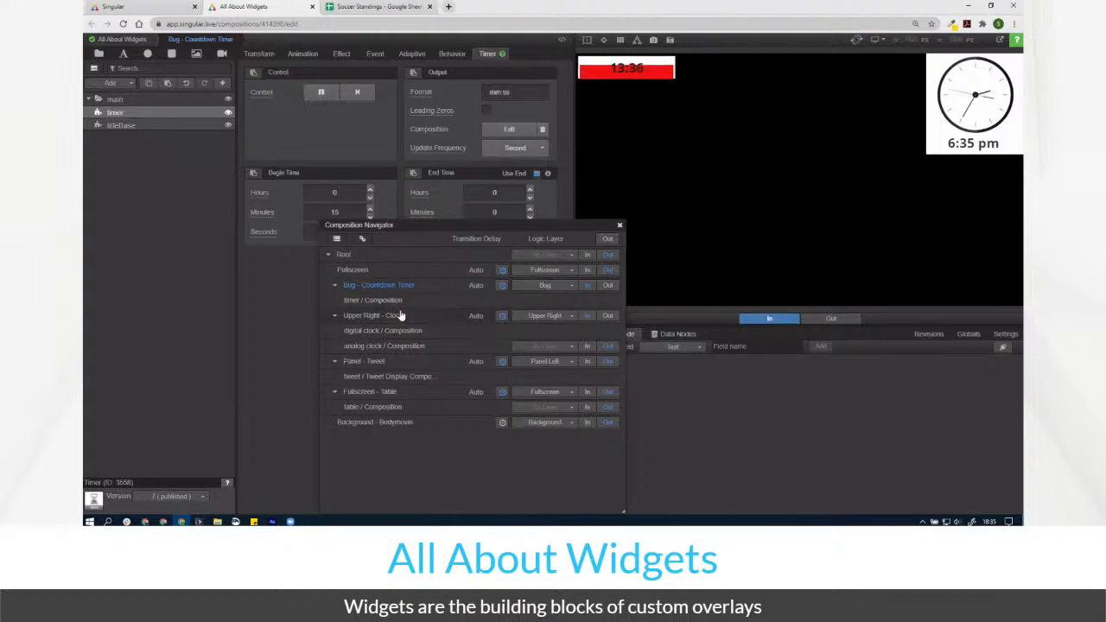
pyautogui.click(399, 315)
pyautogui.tripleClick(345, 174)
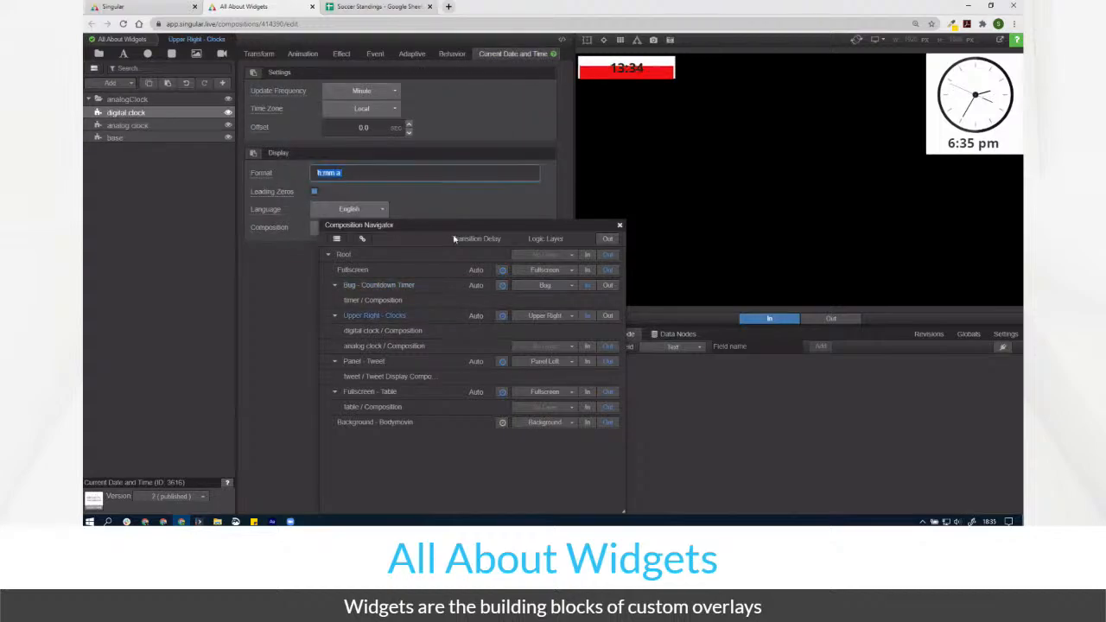
pyautogui.moveTo(435, 230); pyautogui.dragTo(568, 239)
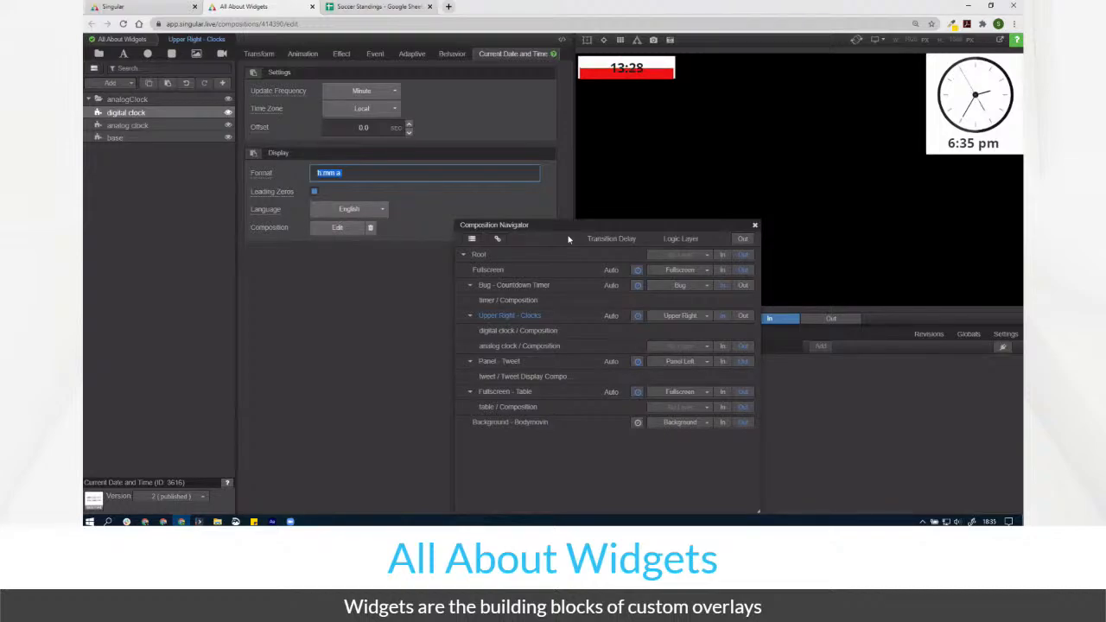
pyautogui.click(342, 175)
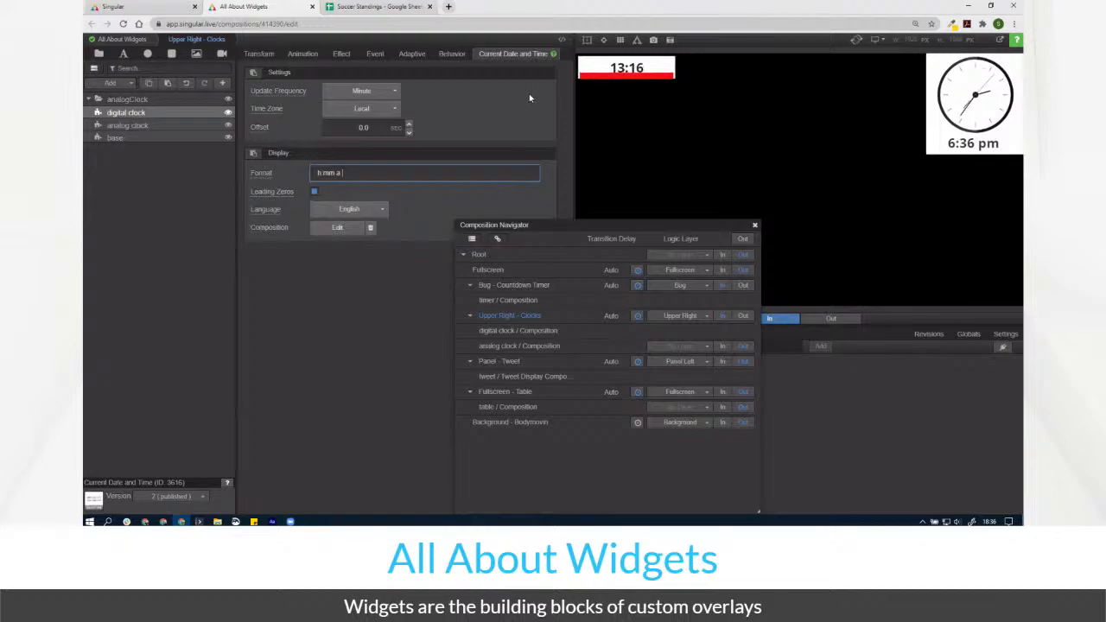
# Open the help article for the Current Date and Time widget and read its Settings and Display property descriptions
pyautogui.click(553, 54)
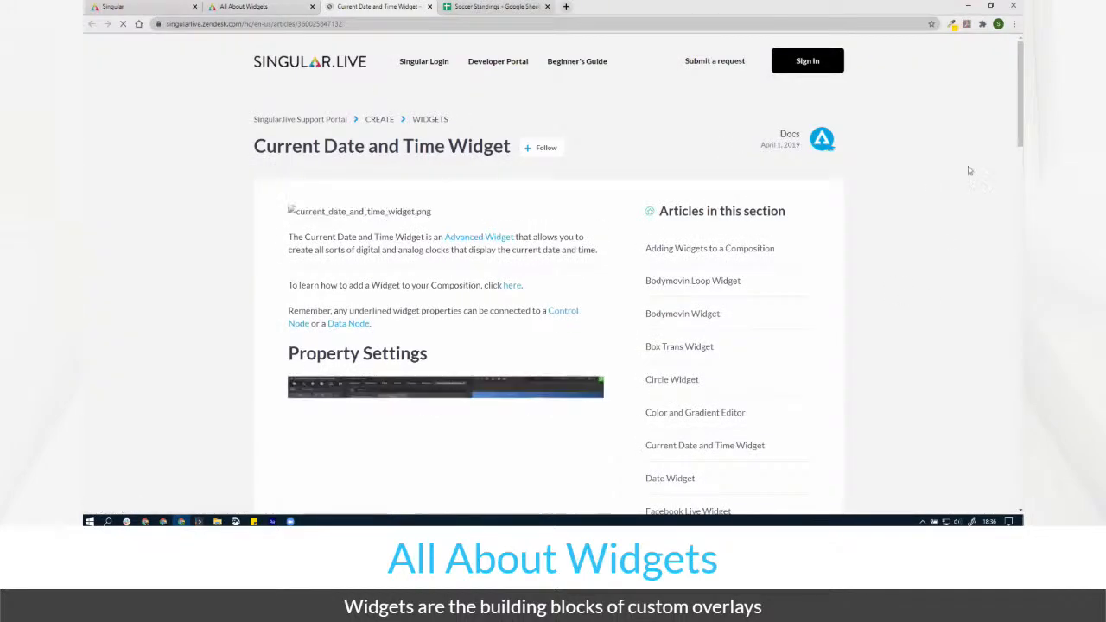
pyautogui.moveTo(1020, 141); pyautogui.dragTo(994, 228)
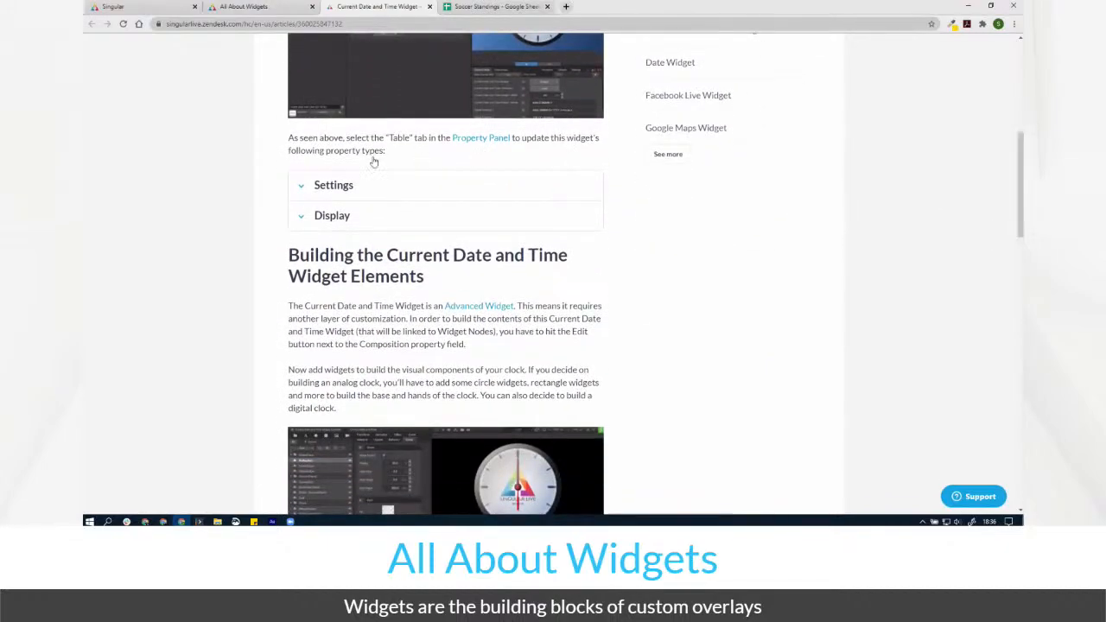
pyautogui.click(304, 194)
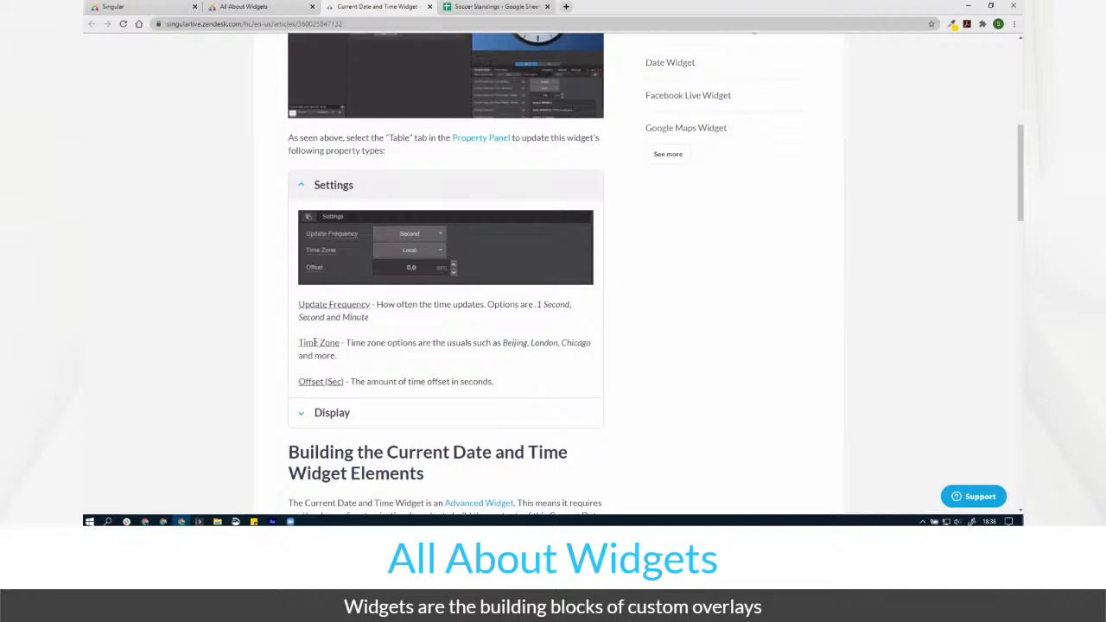
pyautogui.click(327, 420)
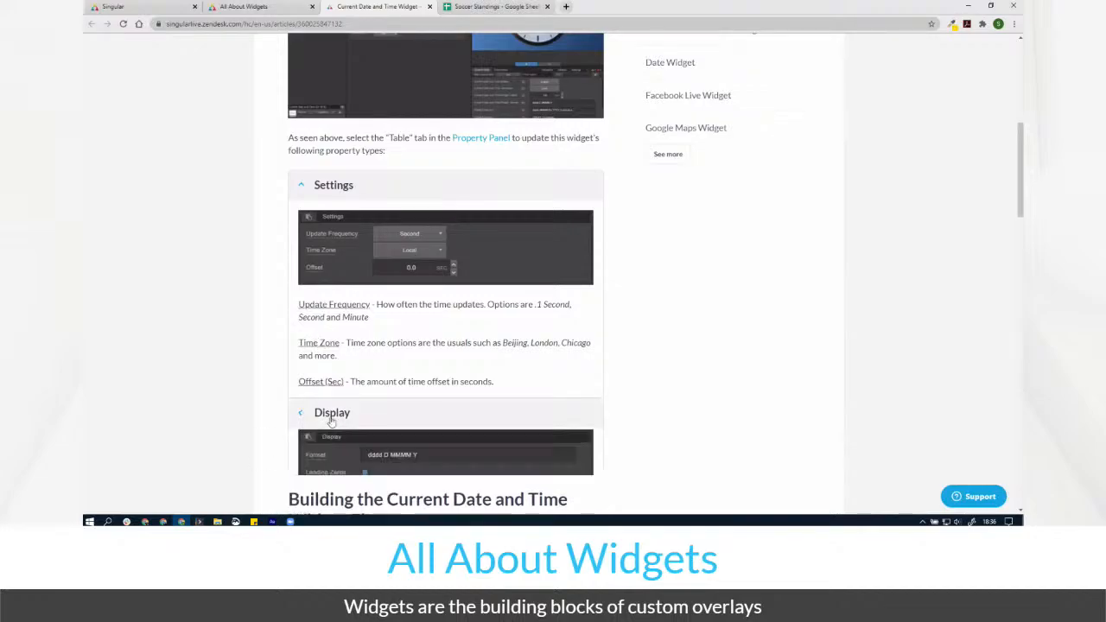
pyautogui.scroll(-3, 360, 346)
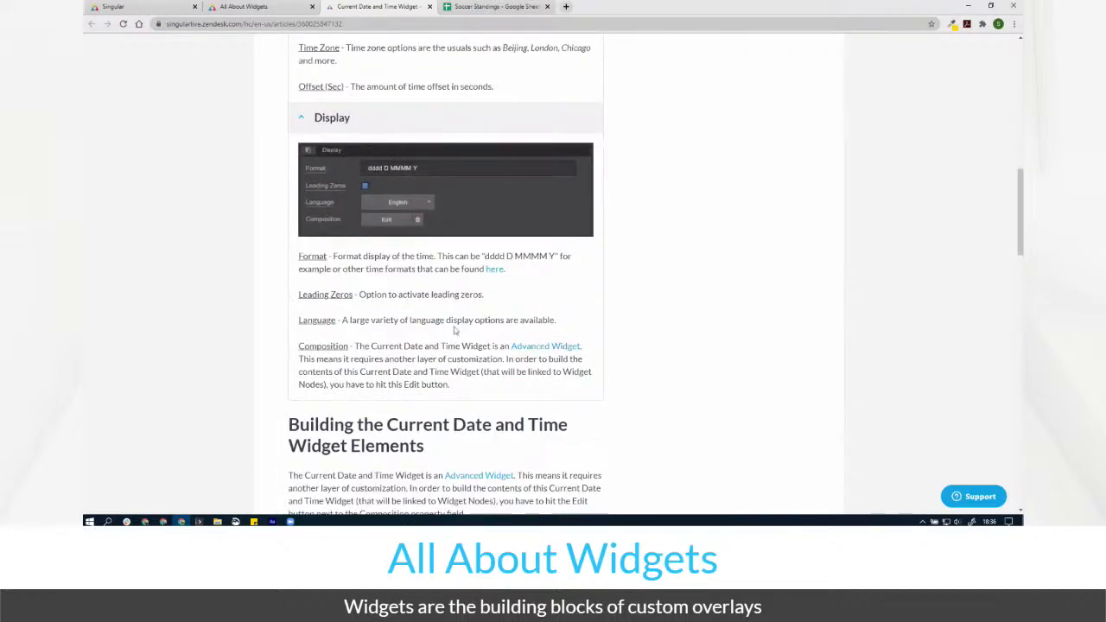
# Open the linked Moment.js display documentation and review the format tokens for dates, hours, minutes, seconds and AM/PM
pyautogui.click(493, 271)
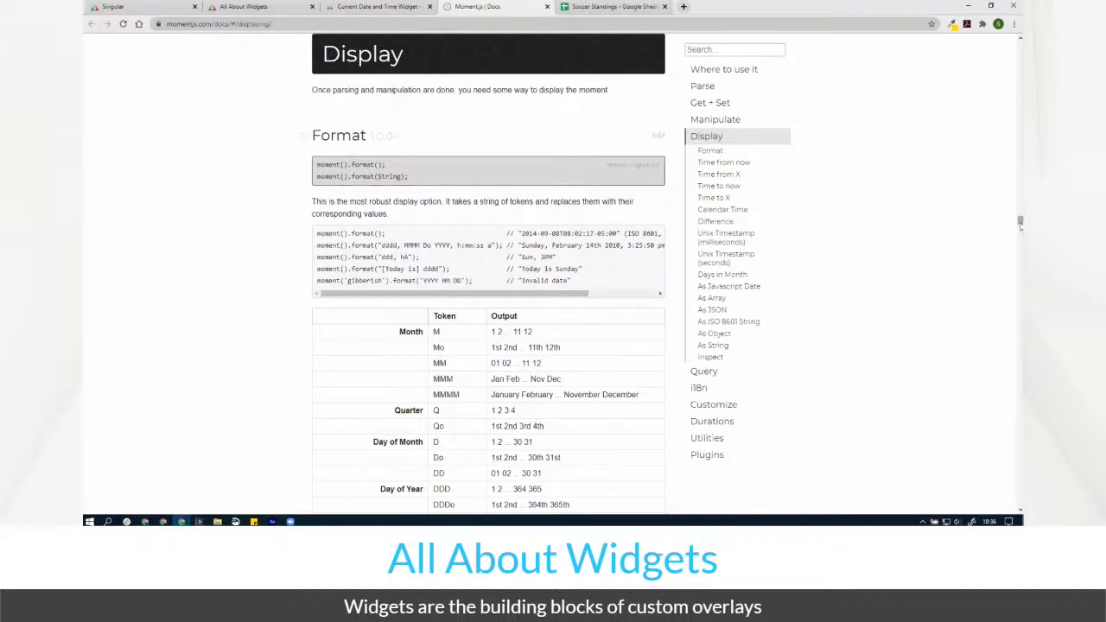
pyautogui.scroll(-3, 1019, 225)
pyautogui.scroll(-1, 1020, 223)
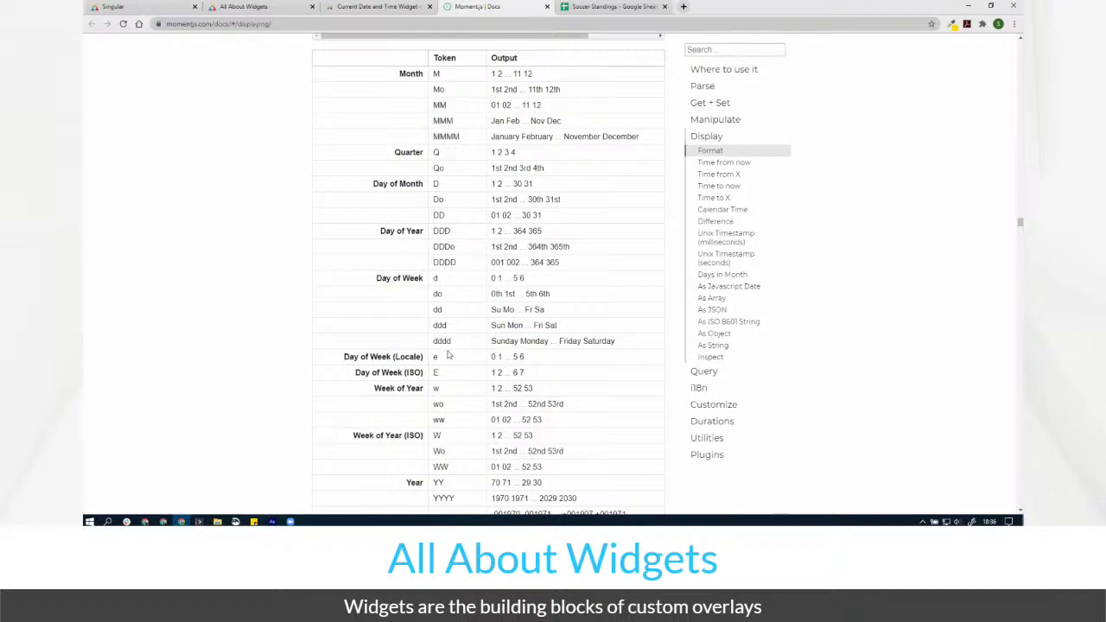
pyautogui.scroll(-5, 449, 354)
pyautogui.scroll(-6, 463, 352)
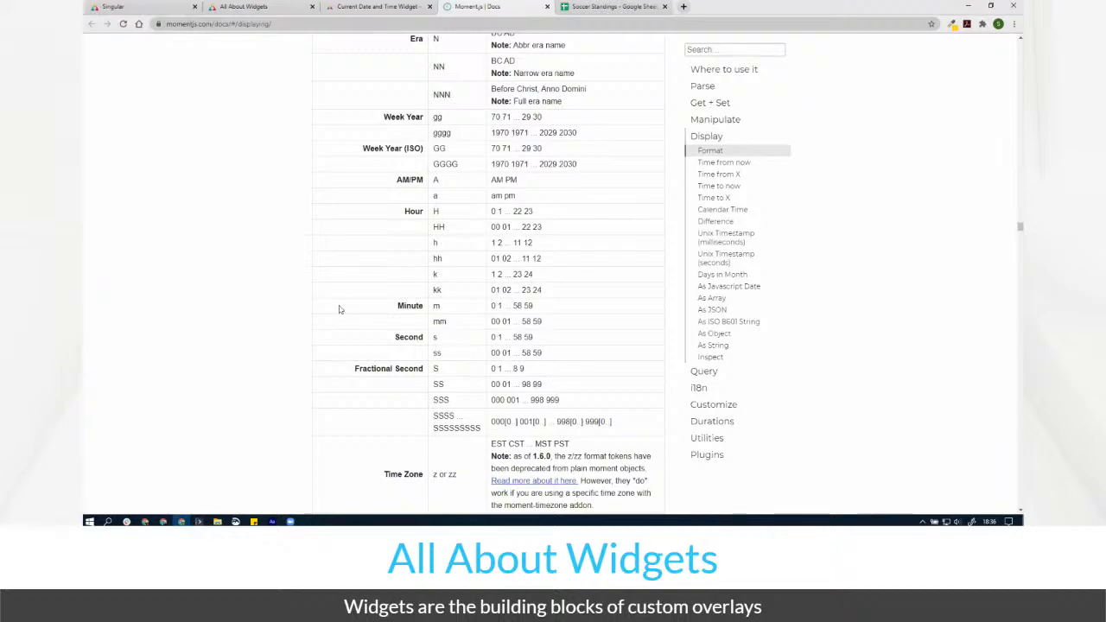
pyautogui.rightClick(548, 194)
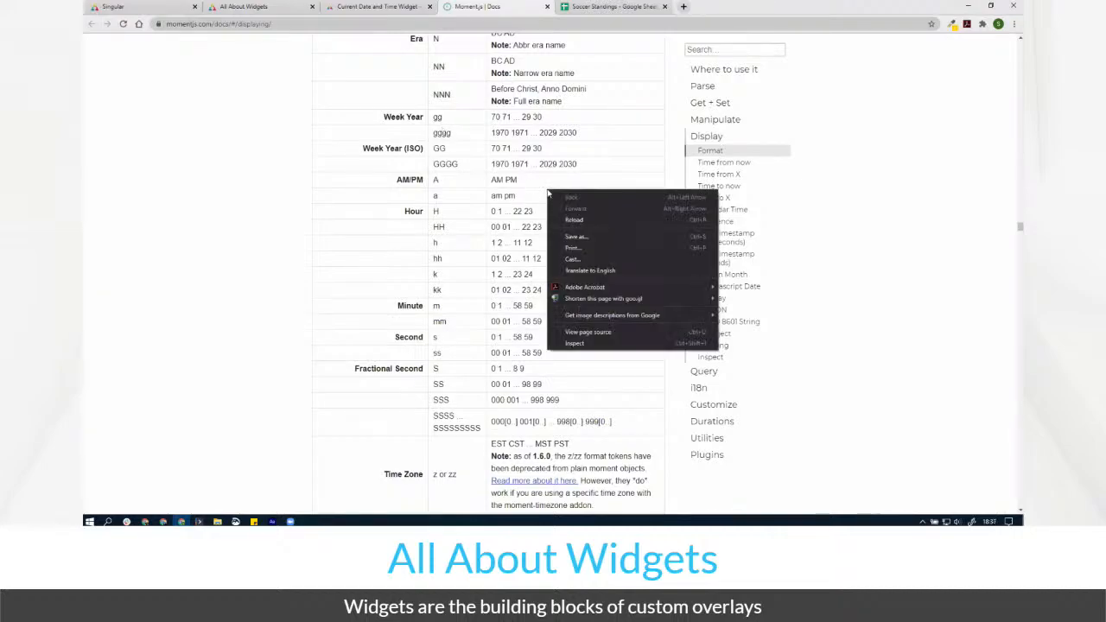
pyautogui.click(932, 218)
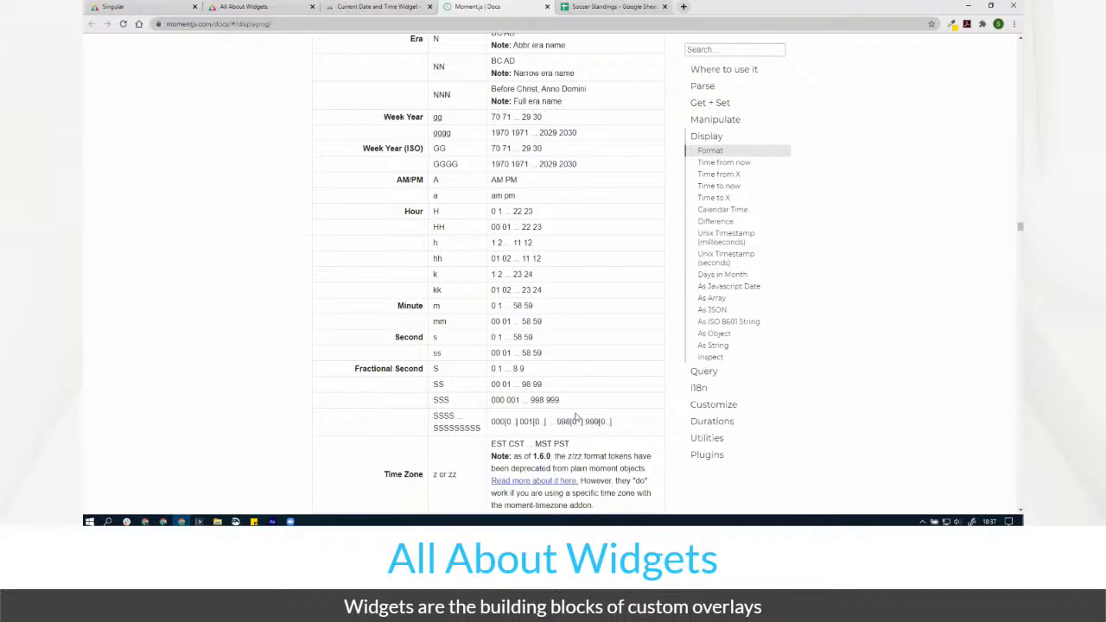
pyautogui.scroll(-3, 576, 417)
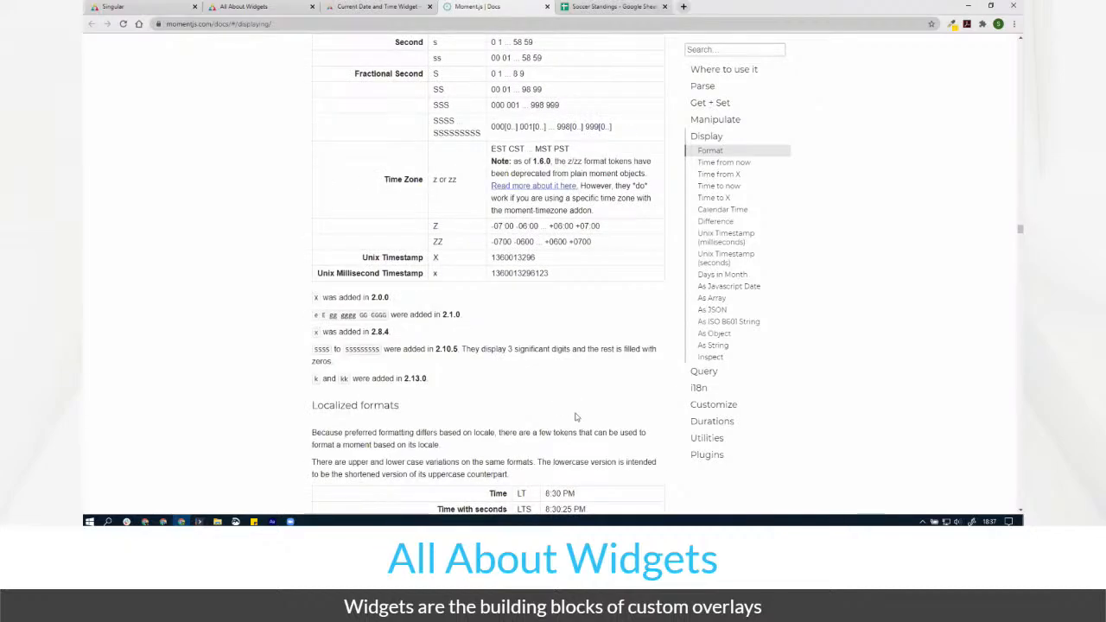
pyautogui.scroll(3, 576, 417)
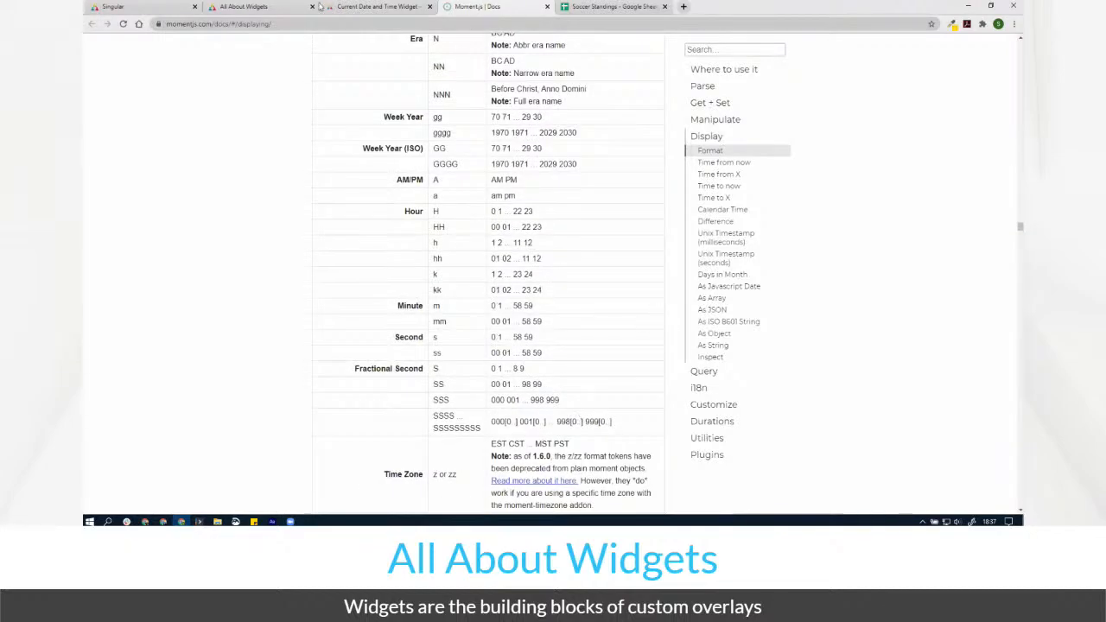
# Return to the All About Widgets composition and rename the digital clock widget as CLOCK
pyautogui.click(260, 6)
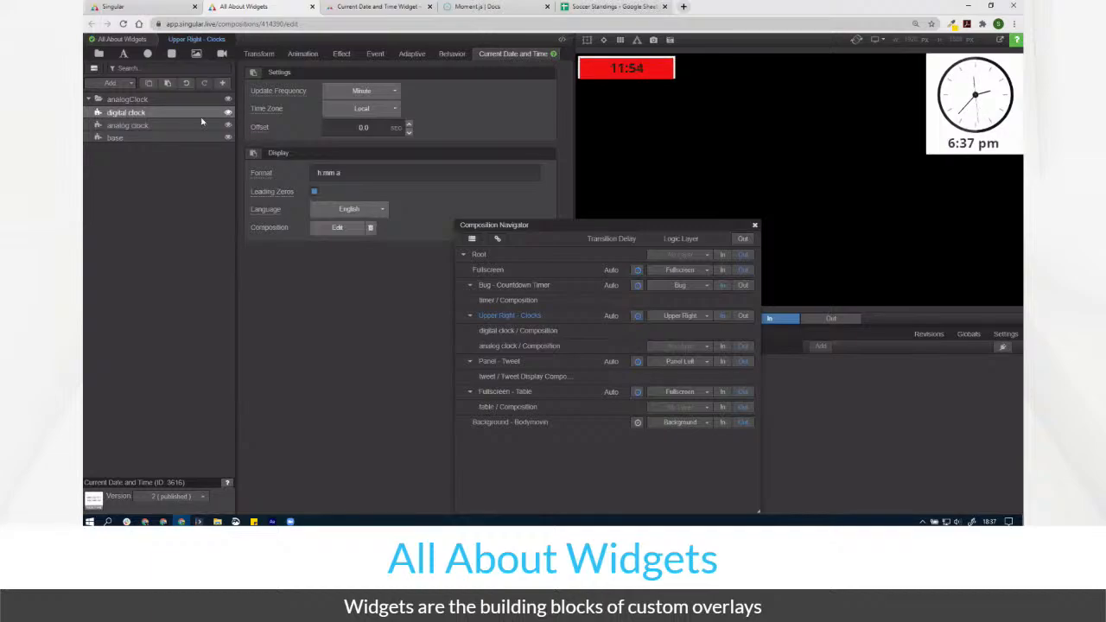
pyautogui.doubleClick(165, 112)
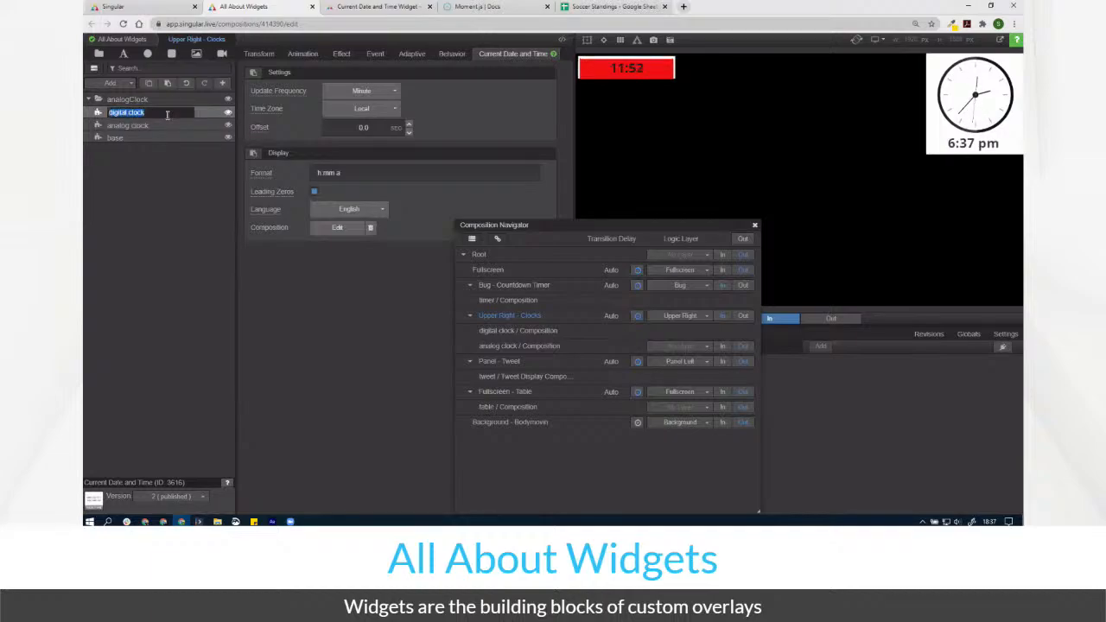
pyautogui.write('CLOCK')
pyautogui.press('Return')
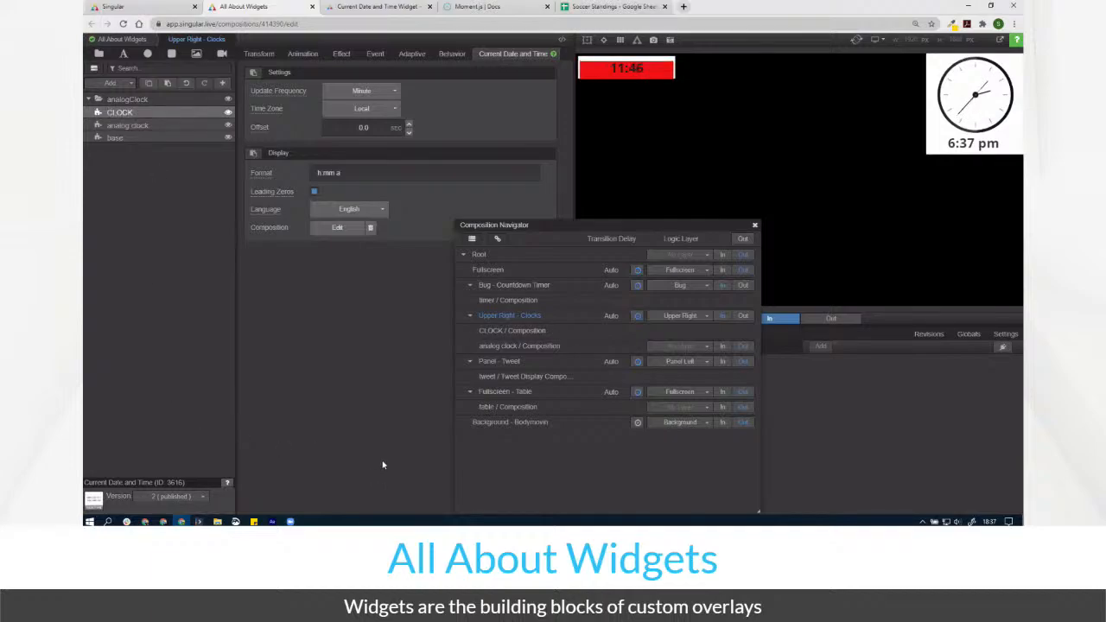
# Examine the Current Date and Time widget's name, ID and list of available versions for the CLOCK layer
pyautogui.tripleClick(93, 482)
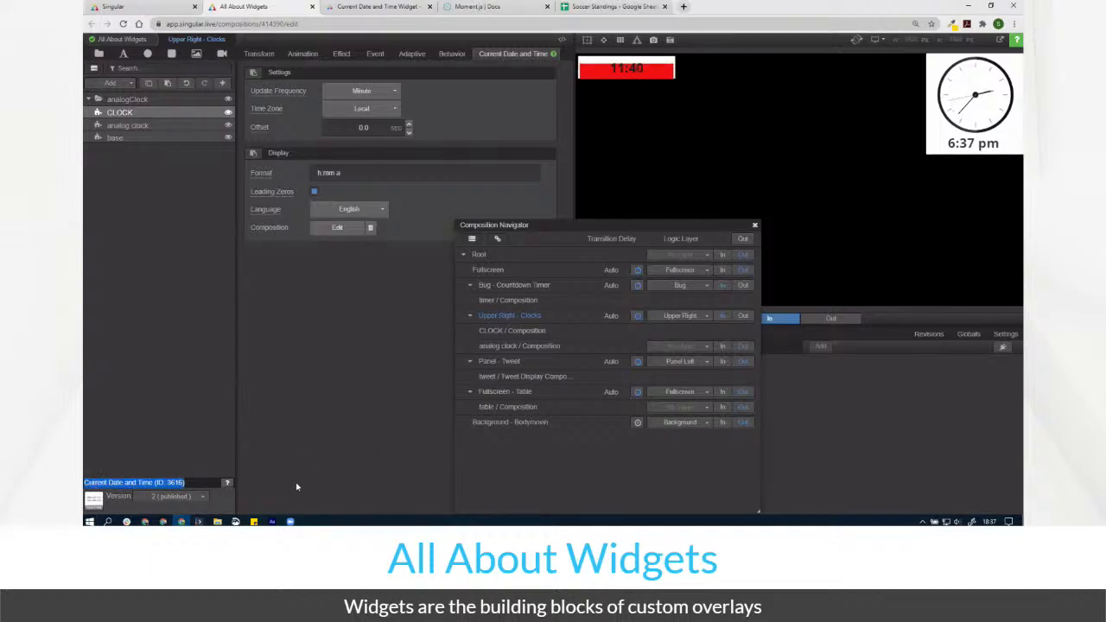
pyautogui.click(502, 64)
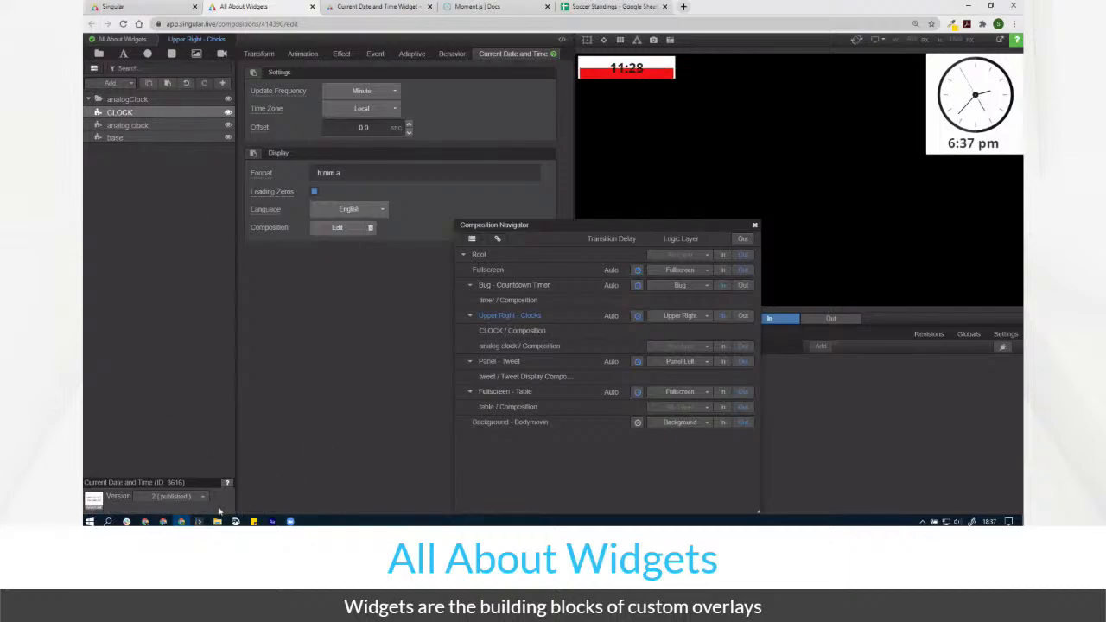
pyautogui.click(190, 499)
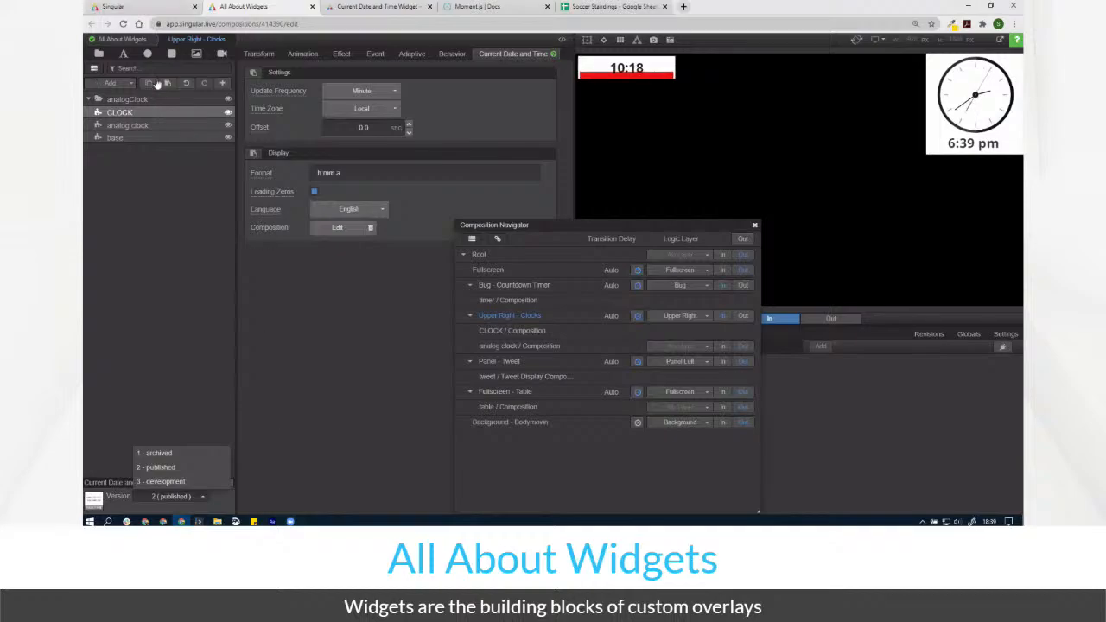
# Add a text widget to Upper Right - Clocks, check its available versions, and delete the widget again
pyautogui.click(124, 54)
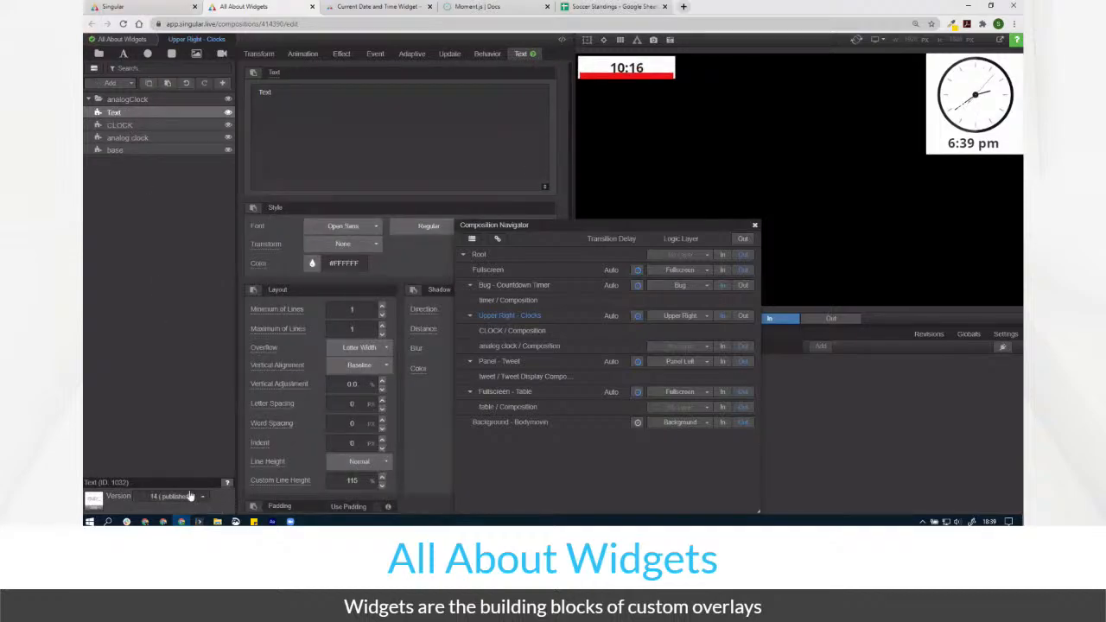
pyautogui.click(192, 497)
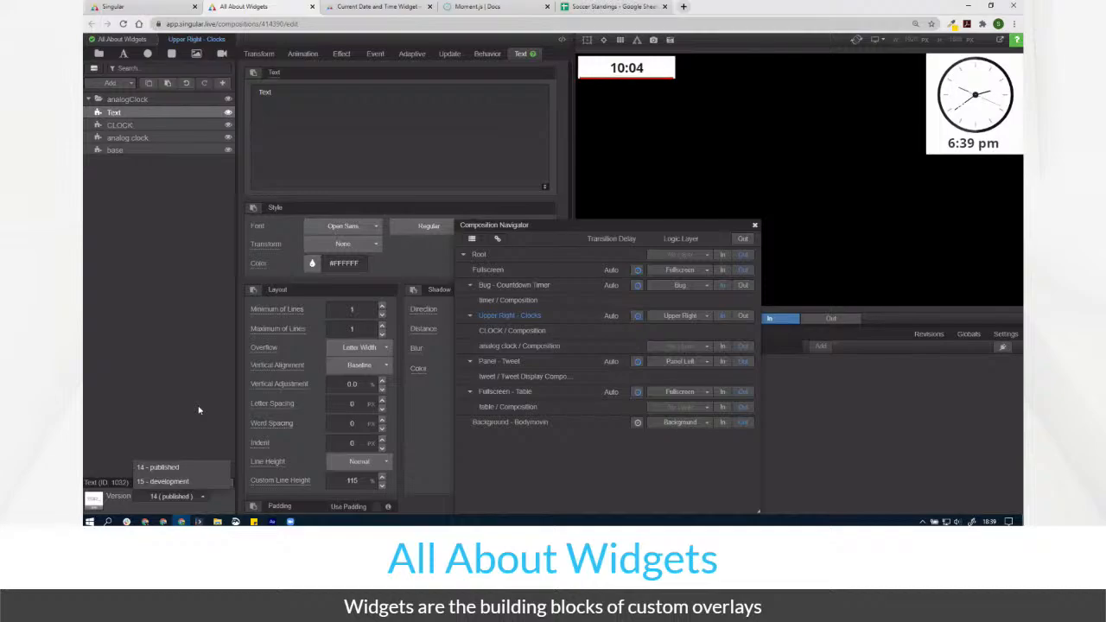
pyautogui.rightClick(154, 113)
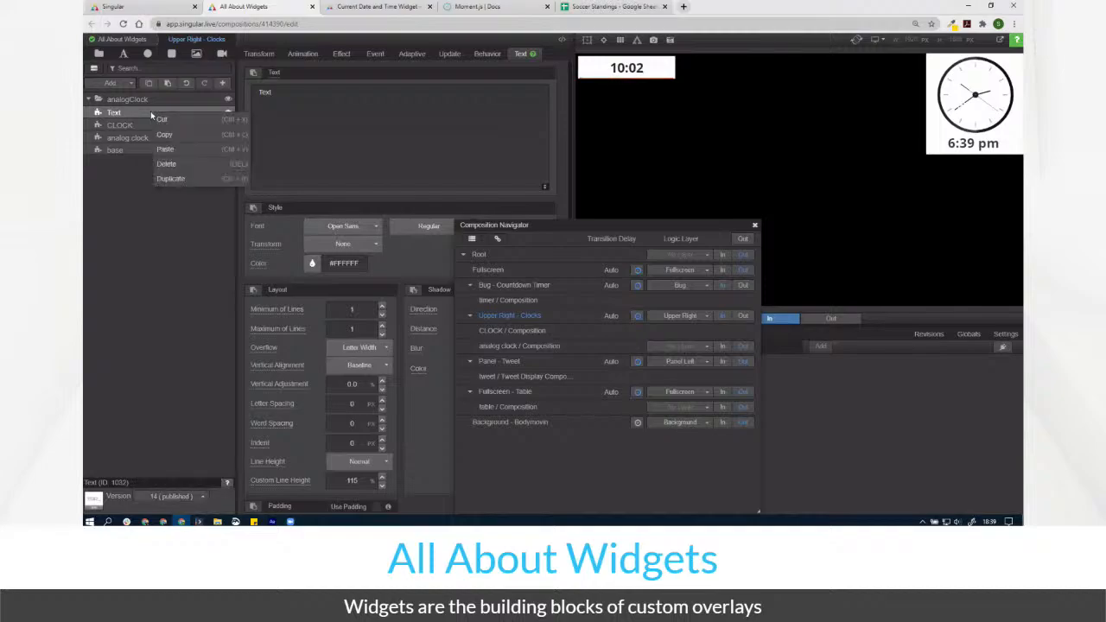
pyautogui.click(176, 168)
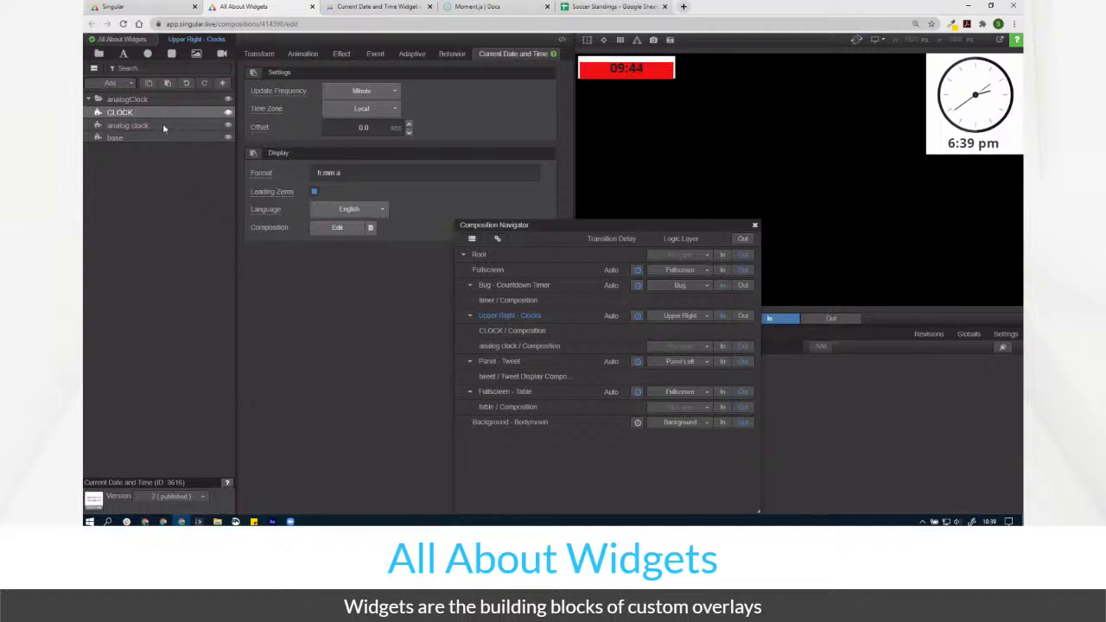
# Compare the settings of the CLOCK and analog clock widgets, open the analog clock's display composition for editing, and close the Composition Navigator
pyautogui.click(163, 125)
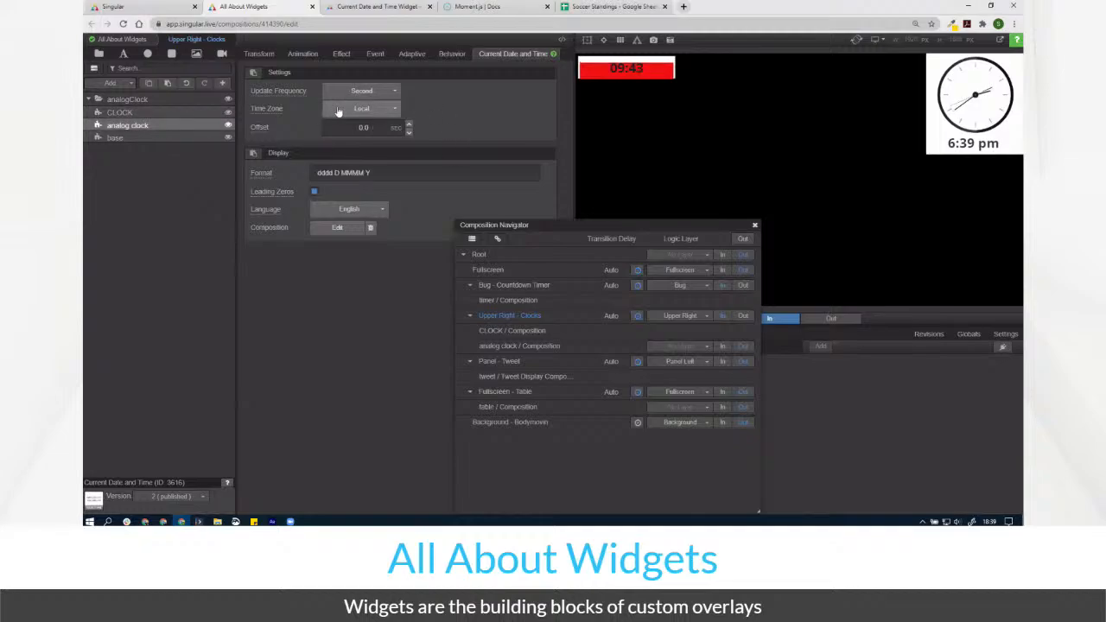
pyautogui.click(132, 113)
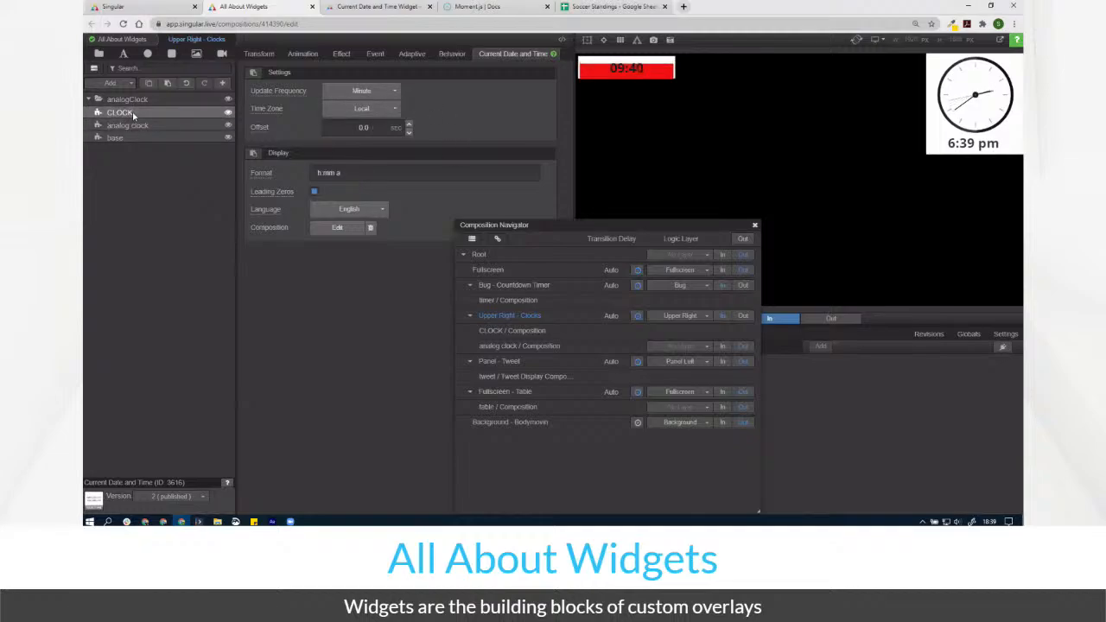
pyautogui.click(130, 125)
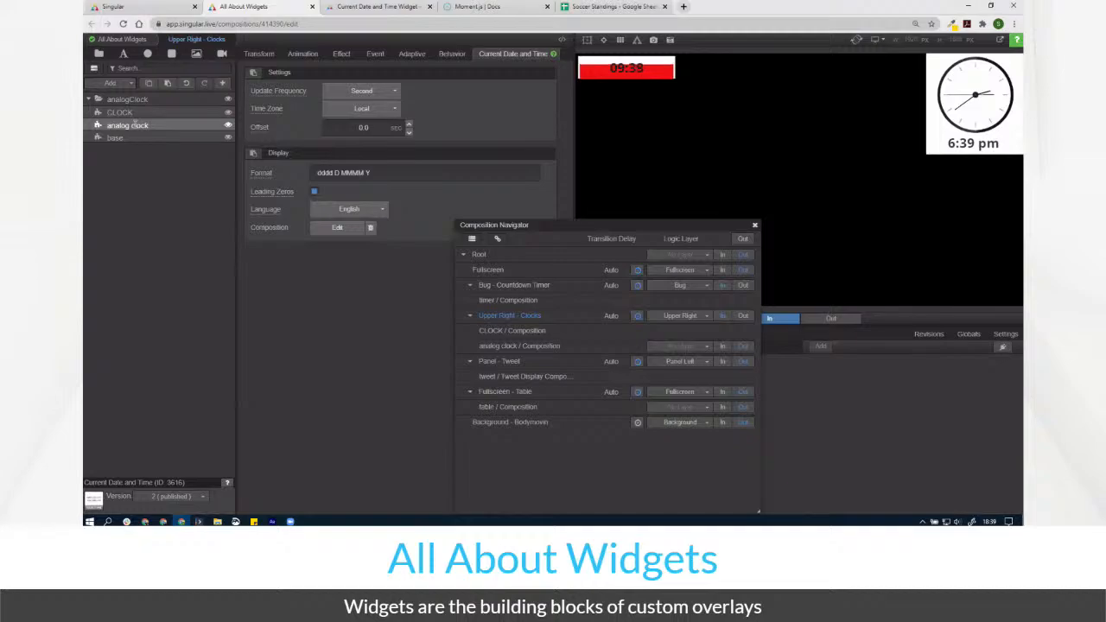
pyautogui.click(336, 228)
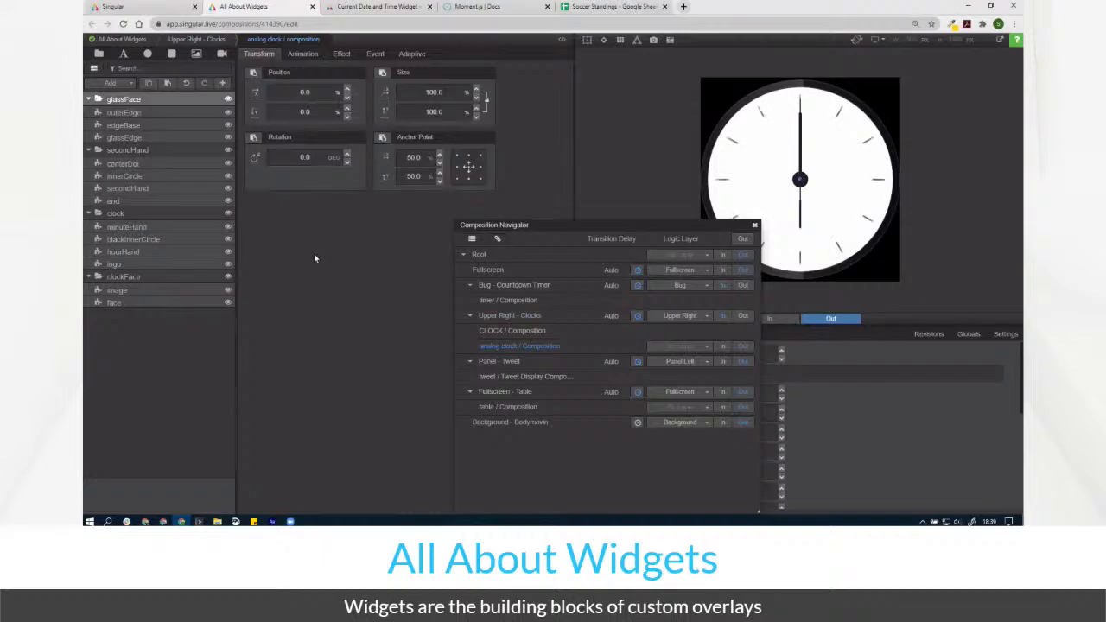
pyautogui.moveTo(758, 225); pyautogui.dragTo(577, 225)
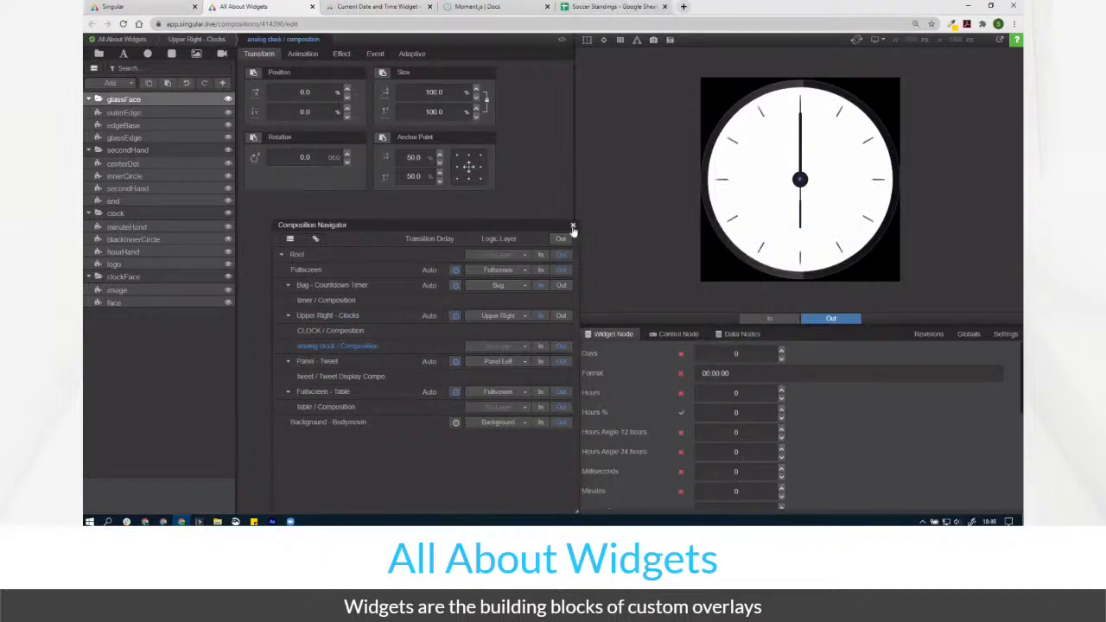
pyautogui.click(573, 227)
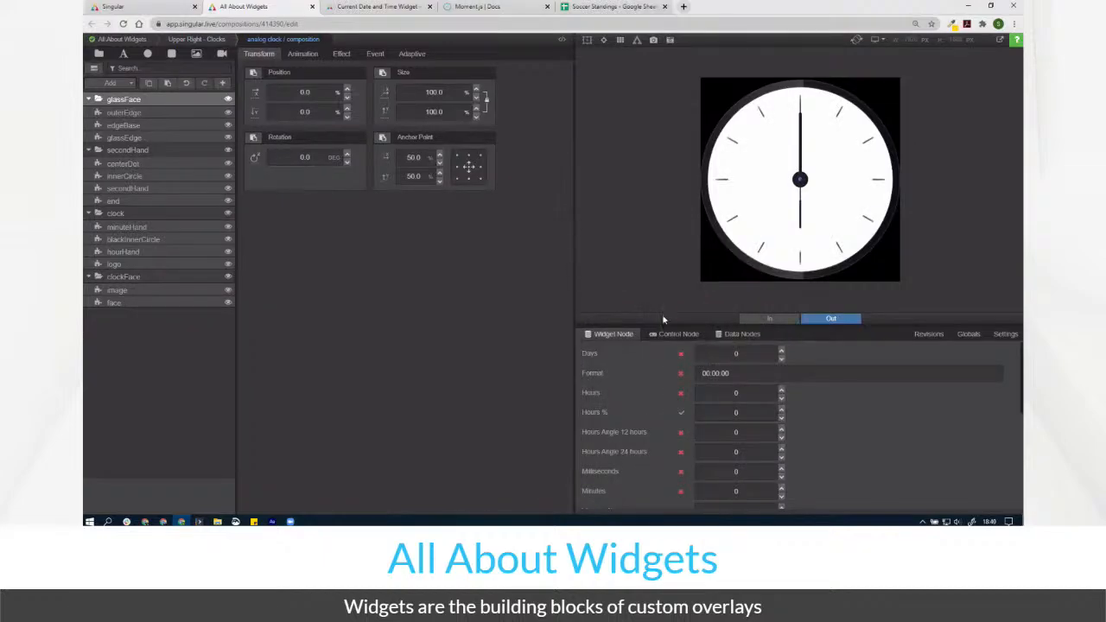
# Upgrade the outerEdge circle widget to published version 7 and review edgeBase's transform and circle properties
pyautogui.click(185, 113)
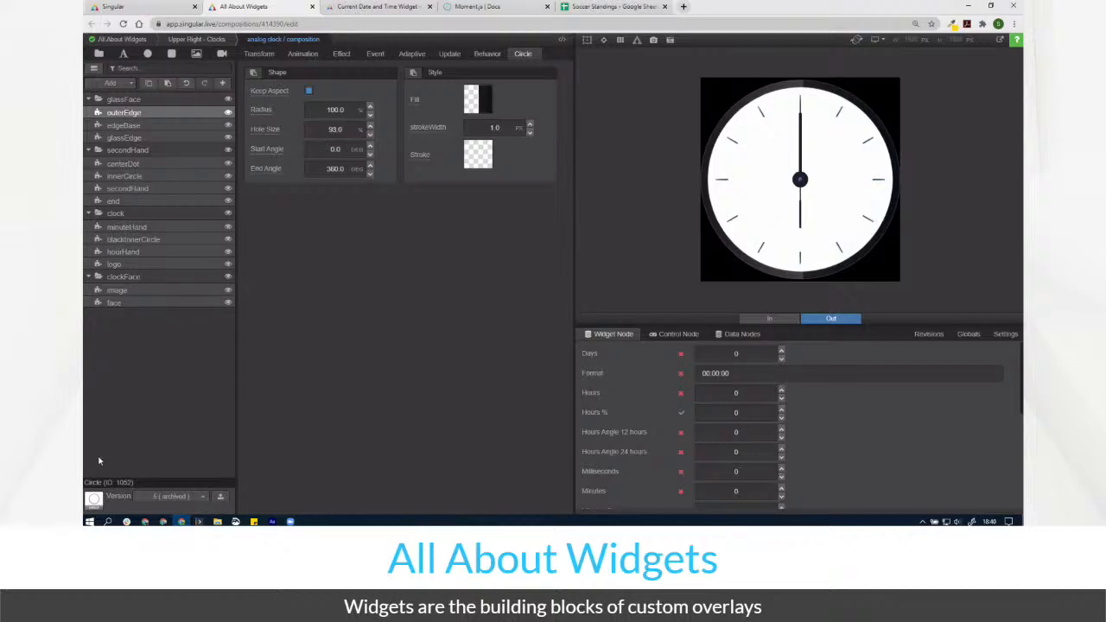
pyautogui.click(220, 499)
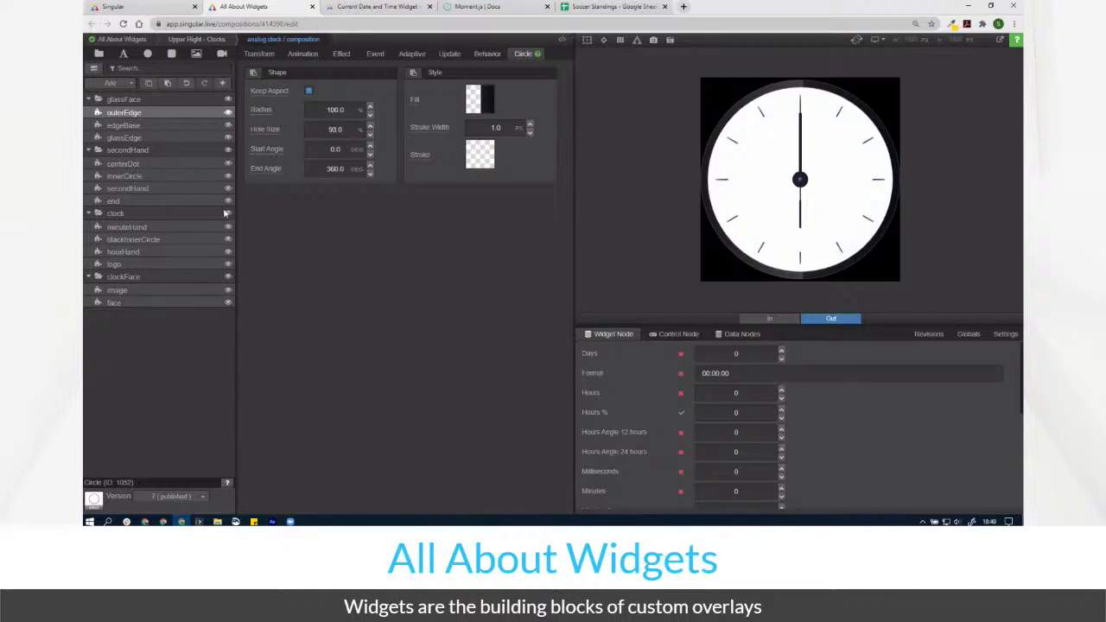
pyautogui.click(182, 127)
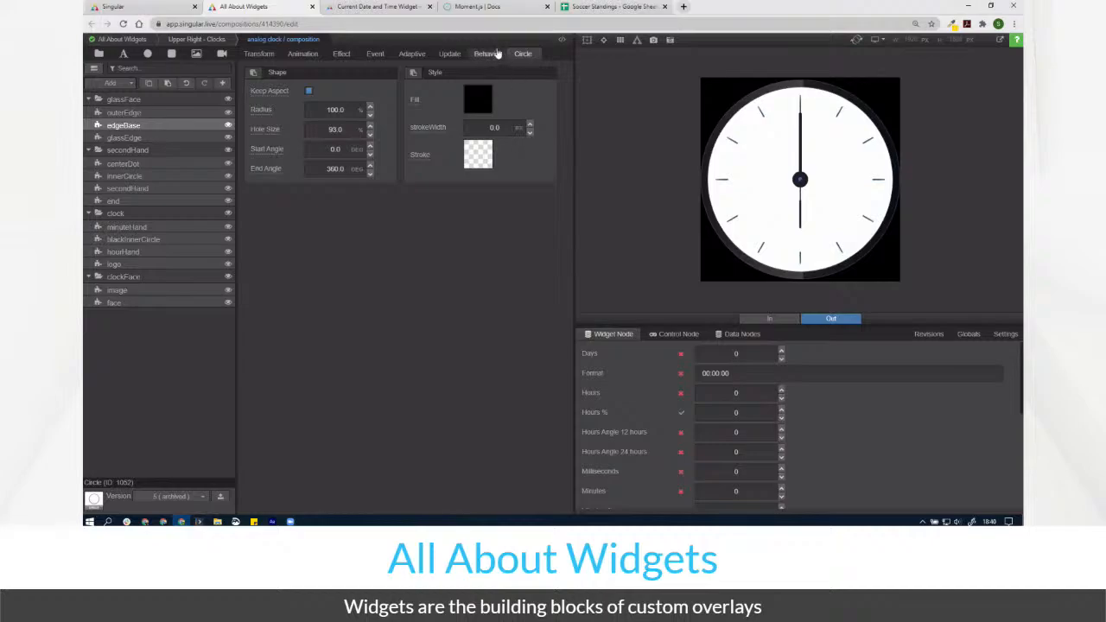
pyautogui.click(268, 55)
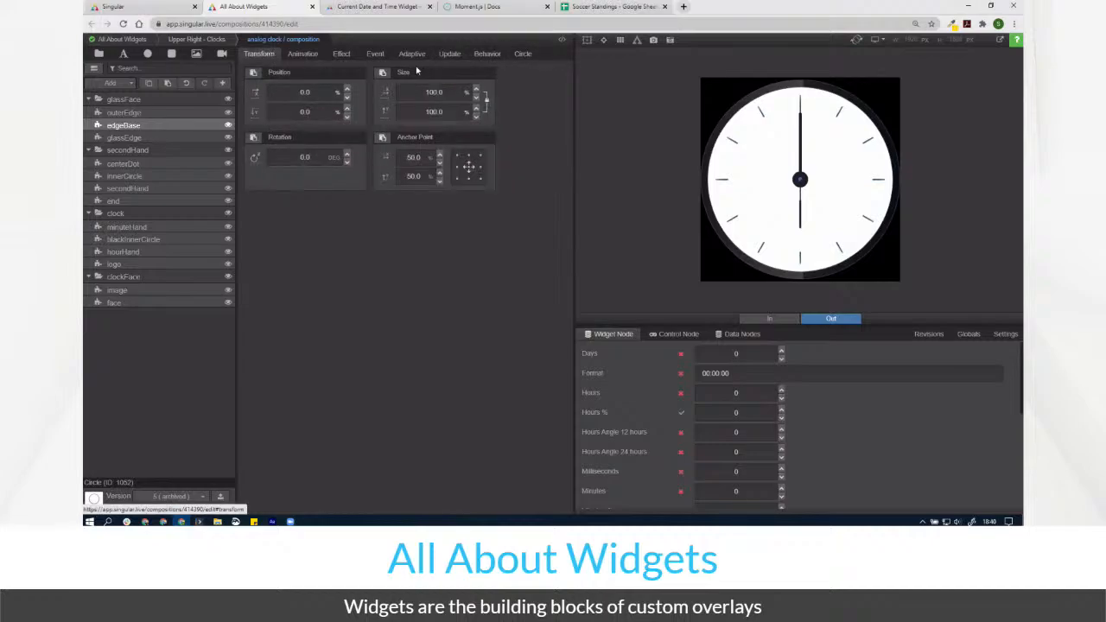
pyautogui.click(523, 54)
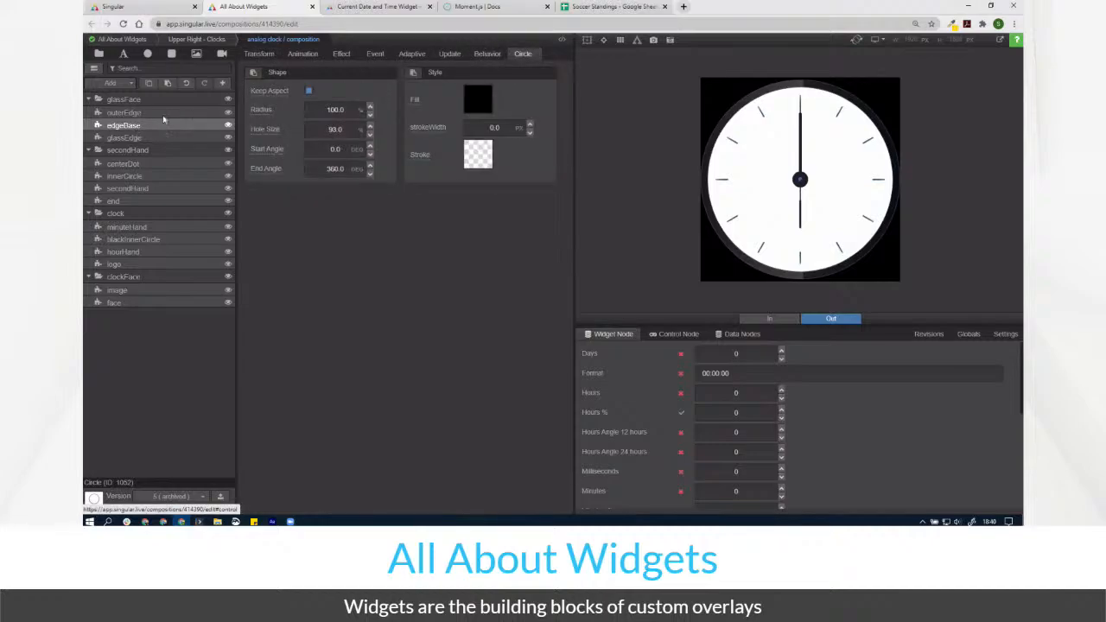
# Review the shape and style properties of centerDot, innerCircle, secondHand and end in the secondHand group
pyautogui.click(149, 165)
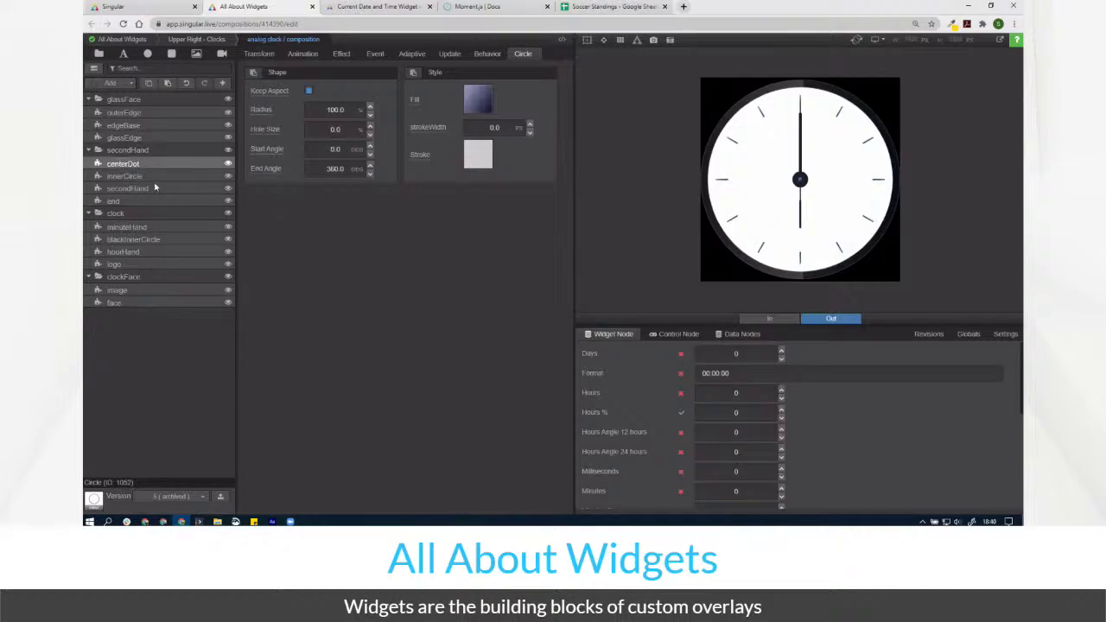
pyautogui.click(155, 177)
pyautogui.click(148, 189)
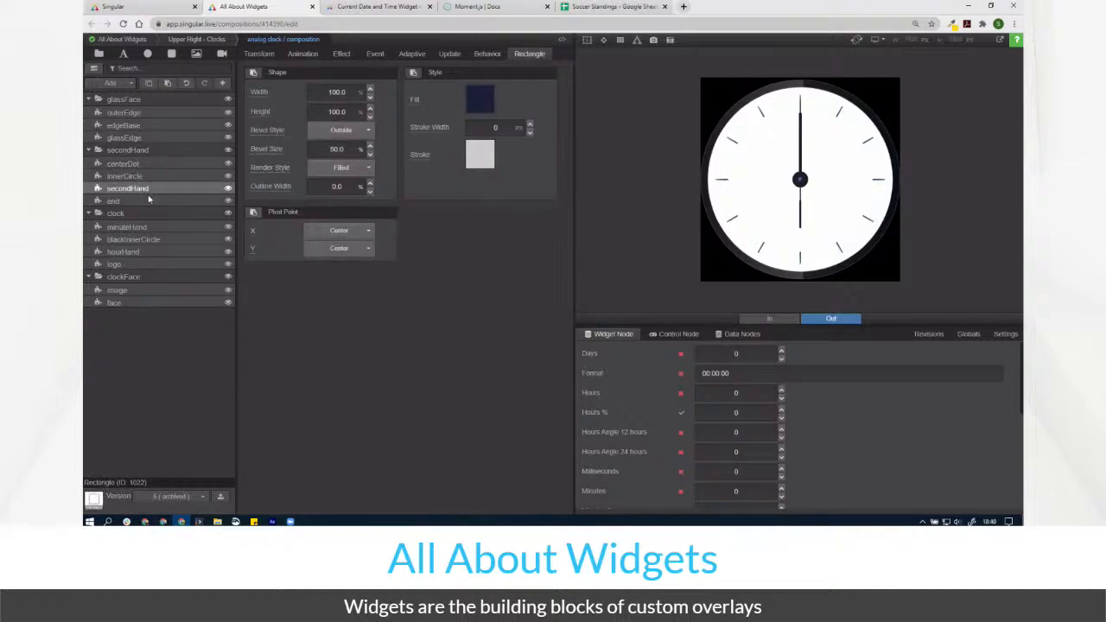
pyautogui.click(149, 200)
# Inspect the minuteHand's rotation link and identify the hand in the preview by outlining the selection and toggling its visibility
pyautogui.click(144, 226)
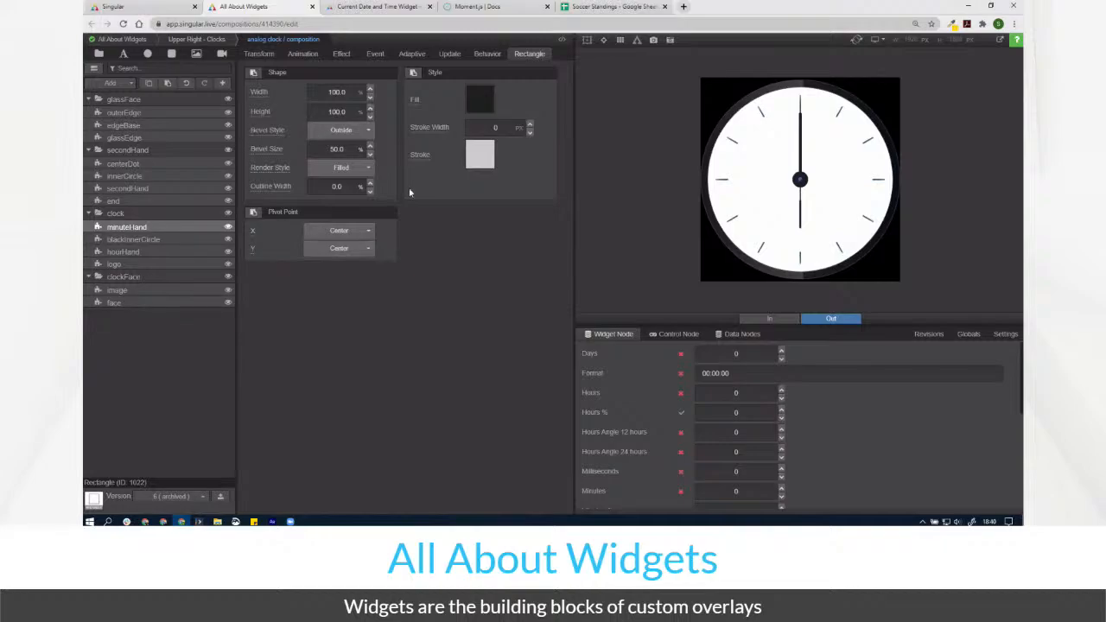
pyautogui.click(270, 55)
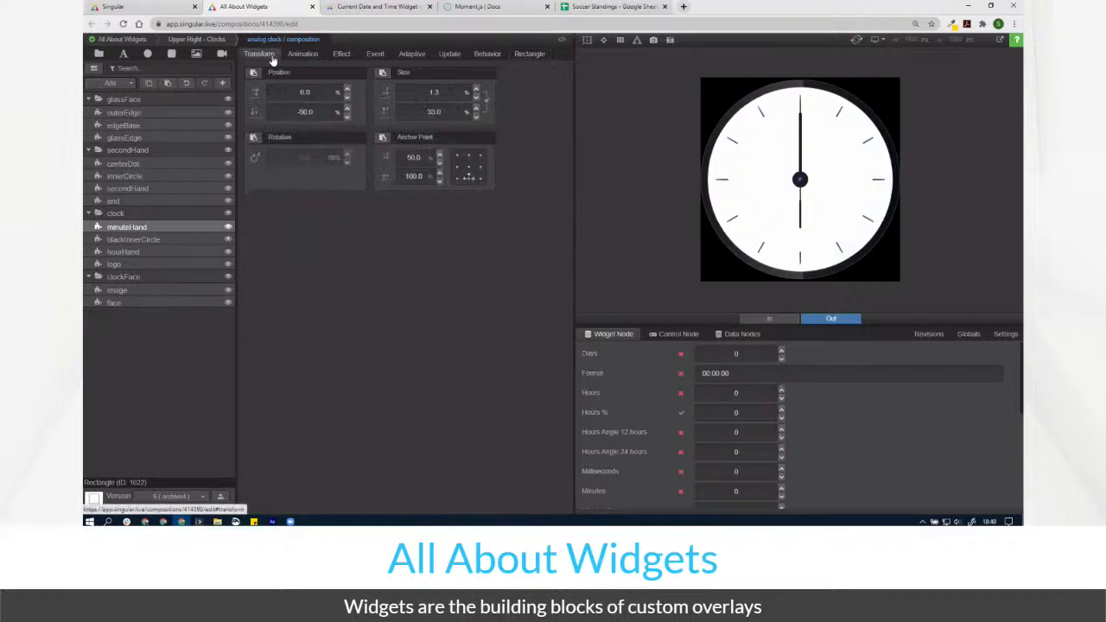
pyautogui.click(255, 158)
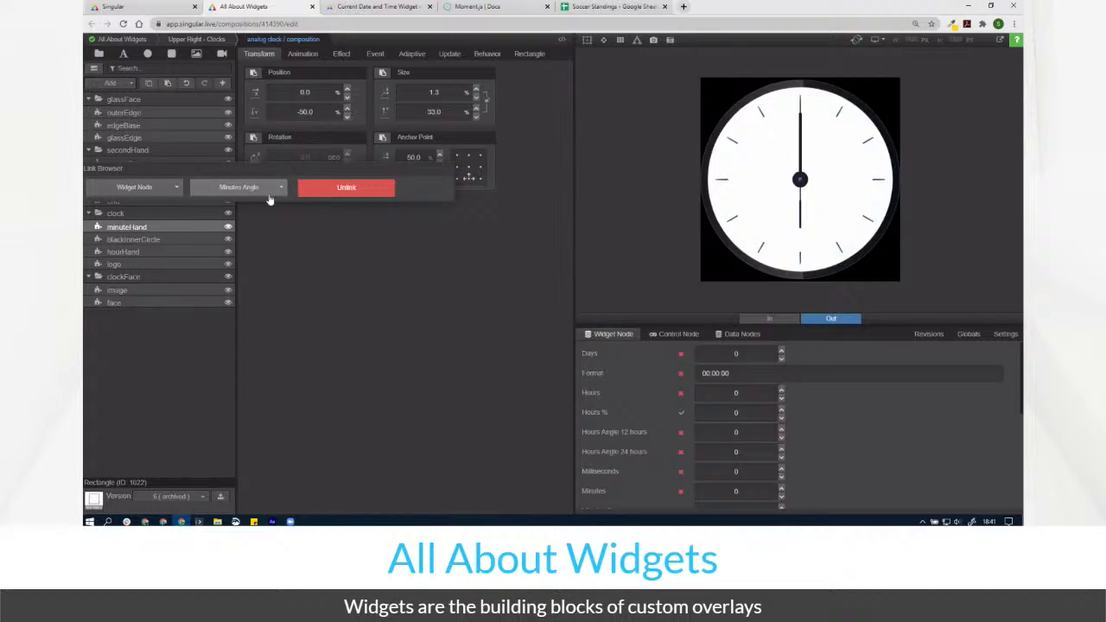
pyautogui.click(587, 43)
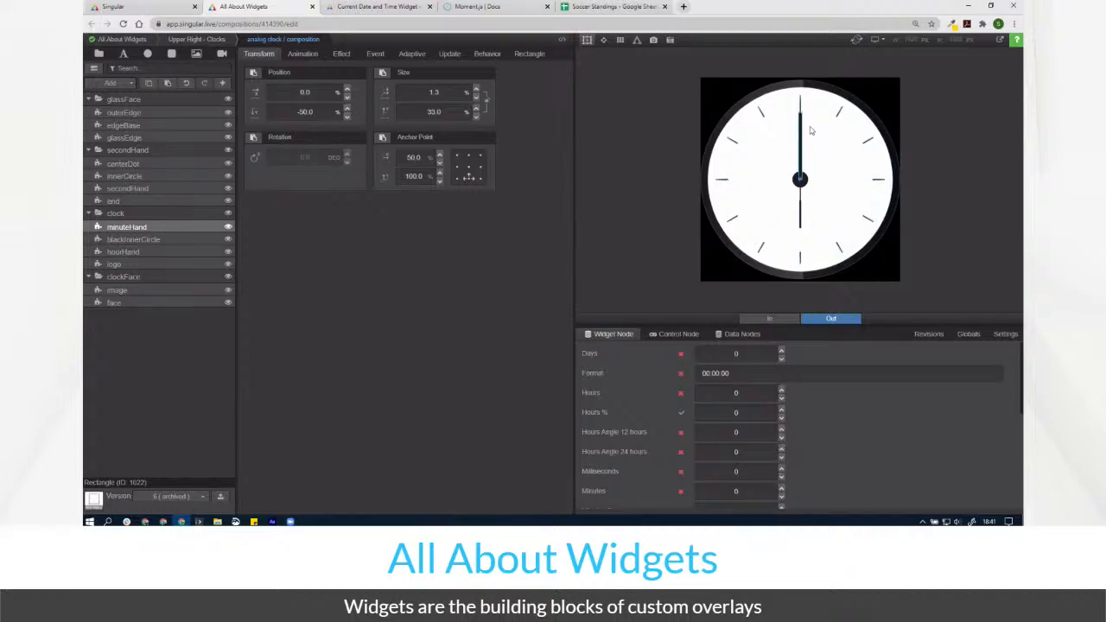
pyautogui.click(228, 226)
pyautogui.click(228, 226)
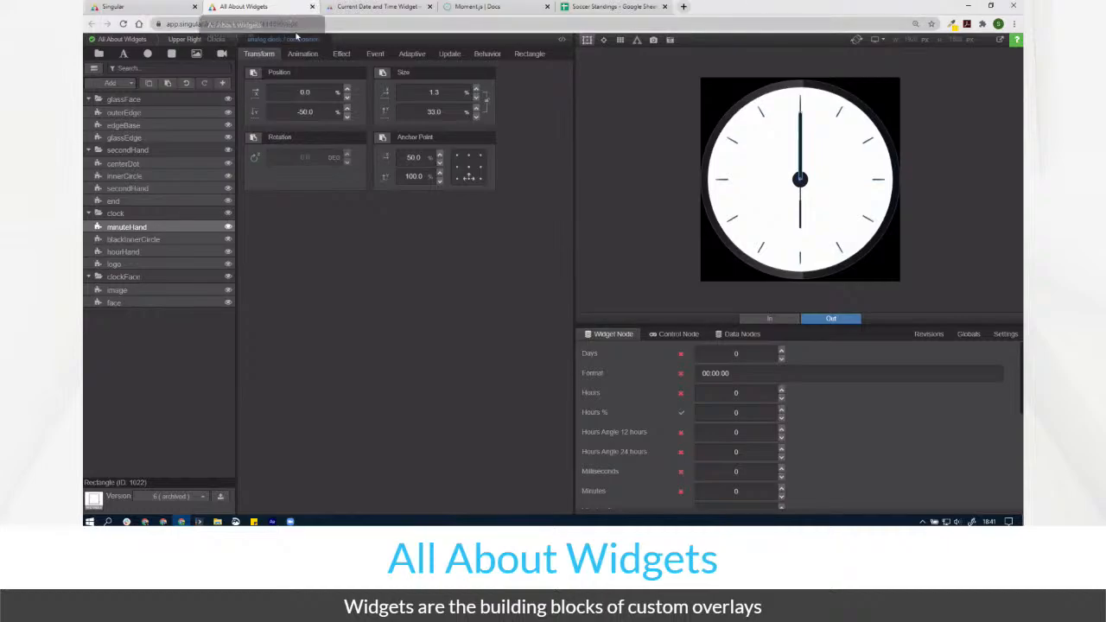
# Leave the clock composition, close the Export Sheet Data sidebar in the Soccer Standings Google Sheet, and examine the standings data in A1:I21
pyautogui.click(312, 7)
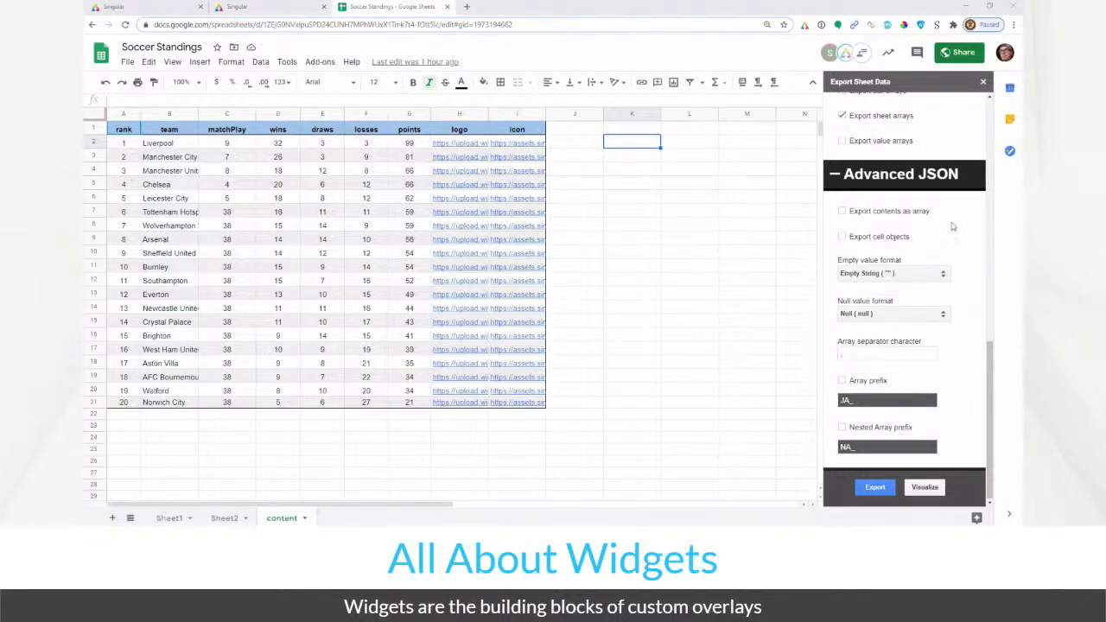
pyautogui.click(982, 83)
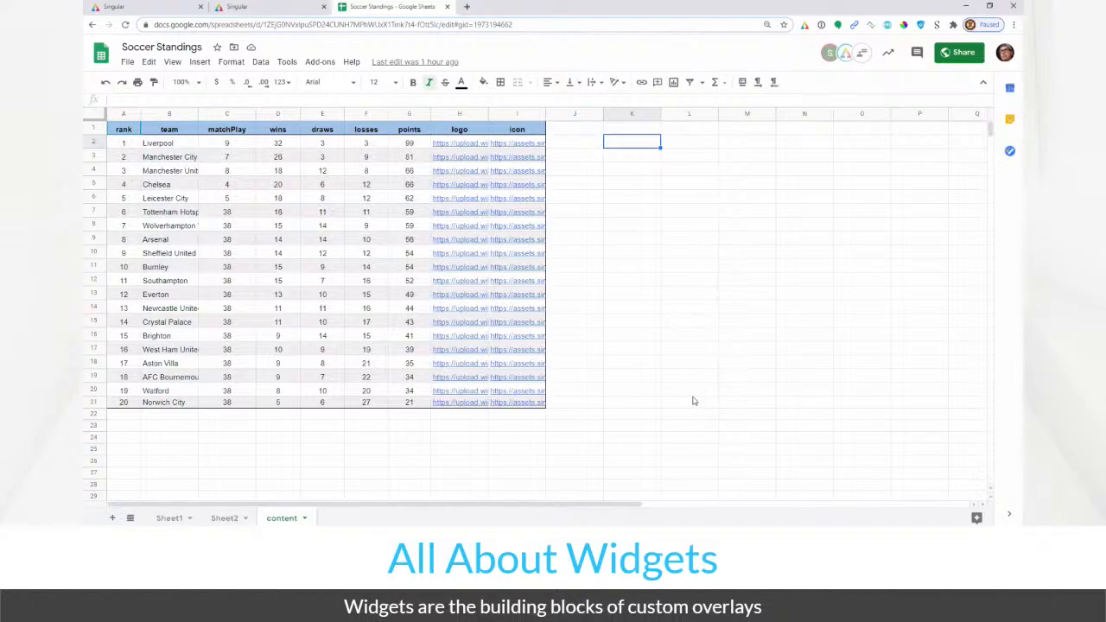
pyautogui.click(124, 130)
pyautogui.moveTo(124, 134)
pyautogui.mouseDown()
pyautogui.moveTo(261, 299)
pyautogui.moveTo(487, 406)
pyautogui.moveTo(537, 407)
pyautogui.mouseUp()
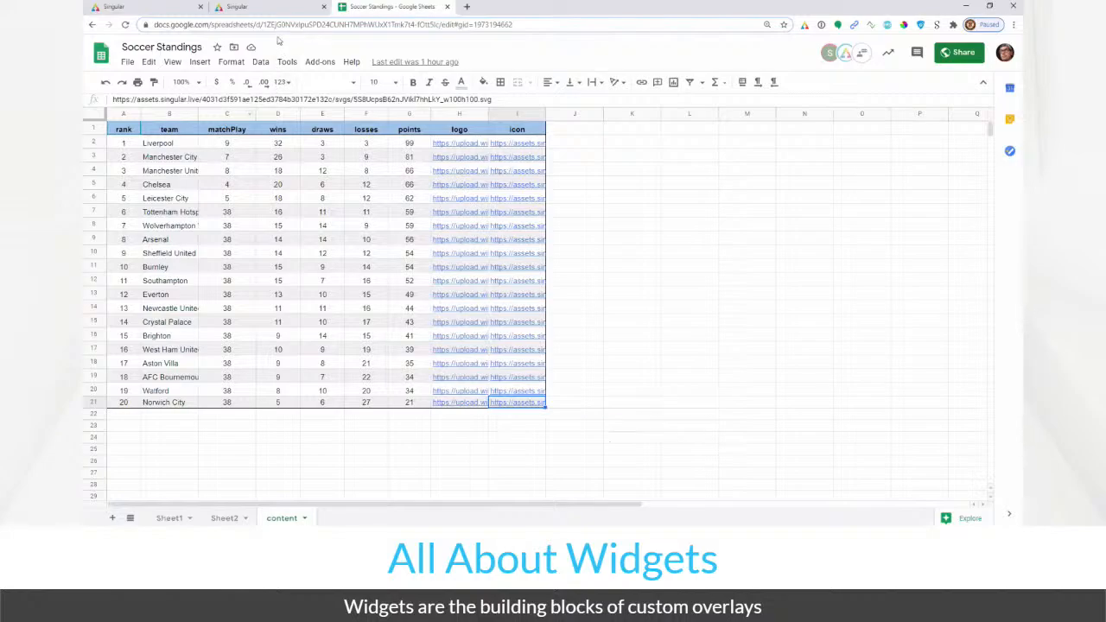
# Switch to the Singular.live dashboard and open the composition in the All About Widgets folder
pyautogui.click(288, 16)
pyautogui.rightClick(410, 198)
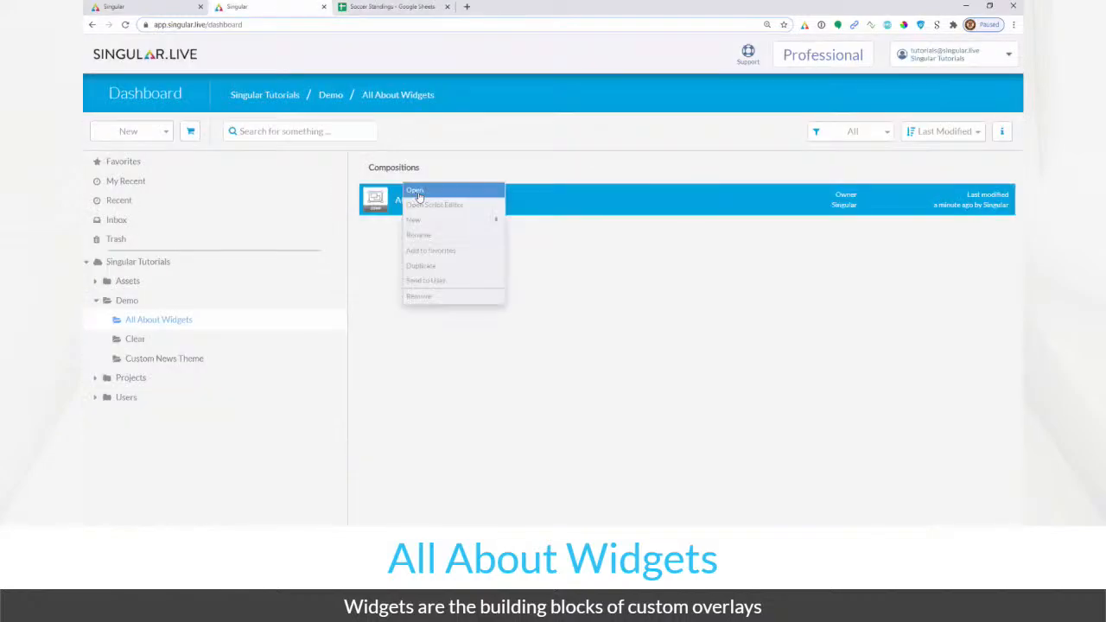
pyautogui.click(419, 195)
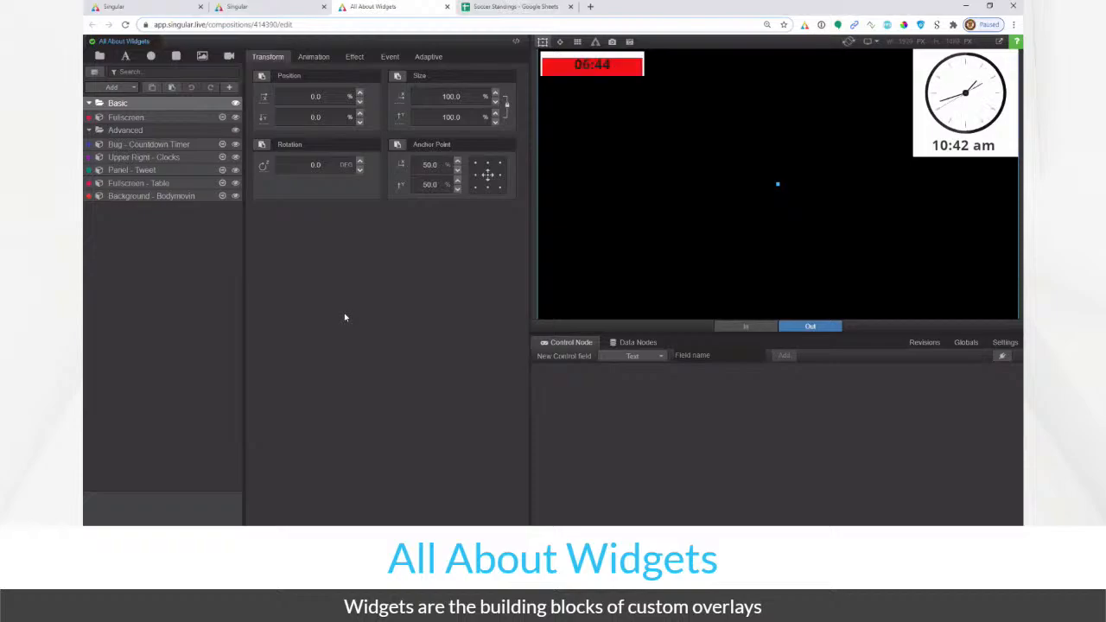
# Take all overlays out in the Composition Navigator and bring Fullscreen - Table in
pyautogui.press('space')
pyautogui.click(546, 116)
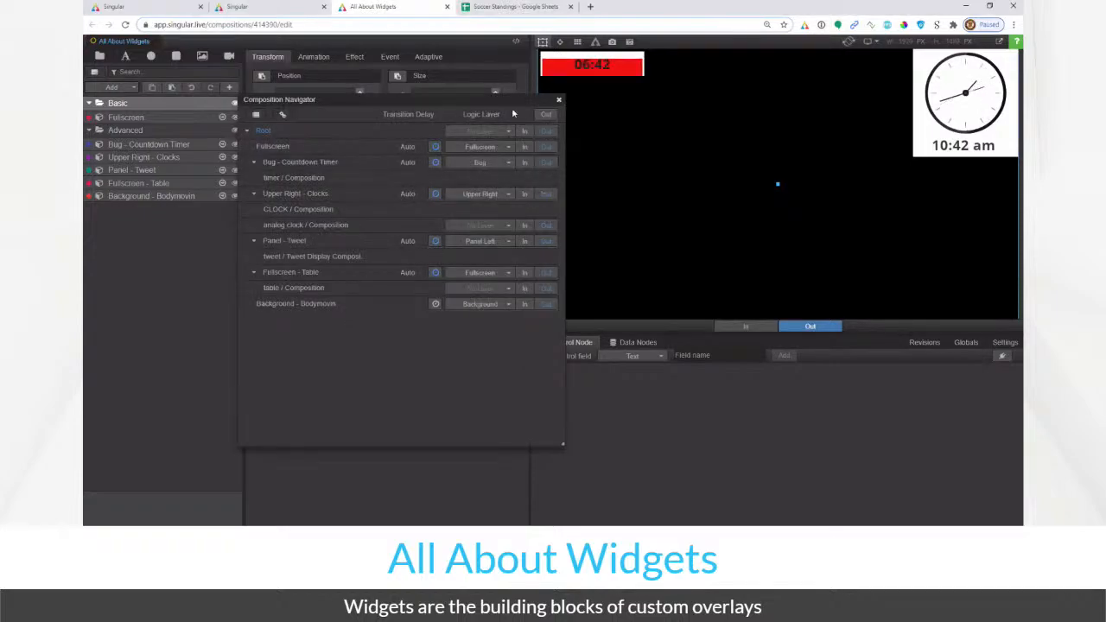
pyautogui.moveTo(506, 101); pyautogui.dragTo(439, 103)
pyautogui.click(458, 276)
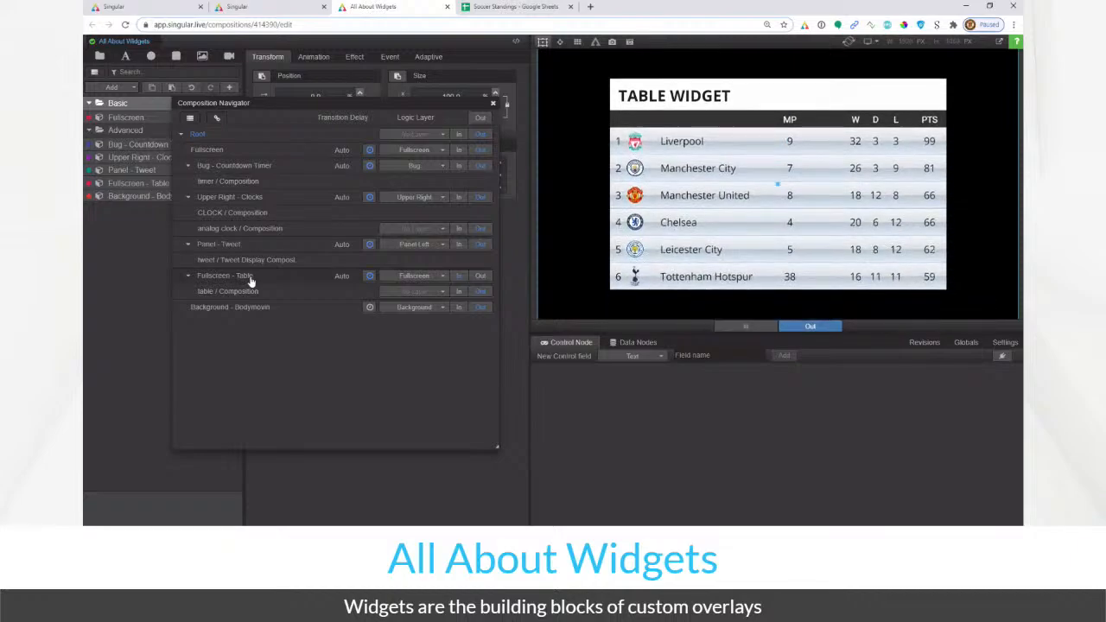
# Close the Composition Navigator and compare the displayed table with the Soccer Standings data in Google Sheets
pyautogui.click(493, 103)
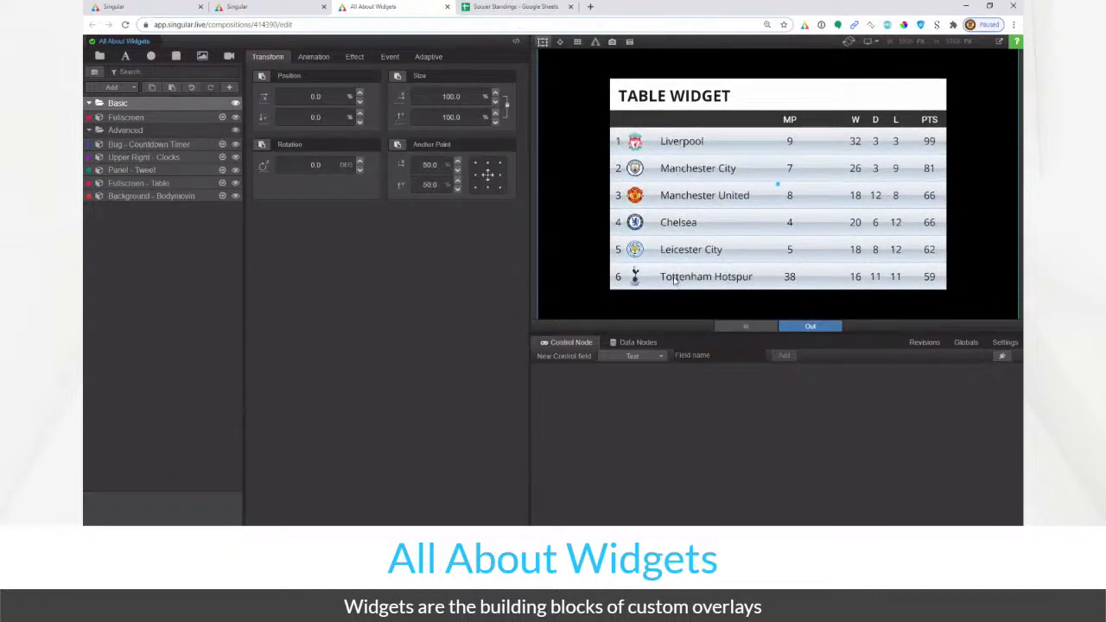
pyautogui.click(527, 8)
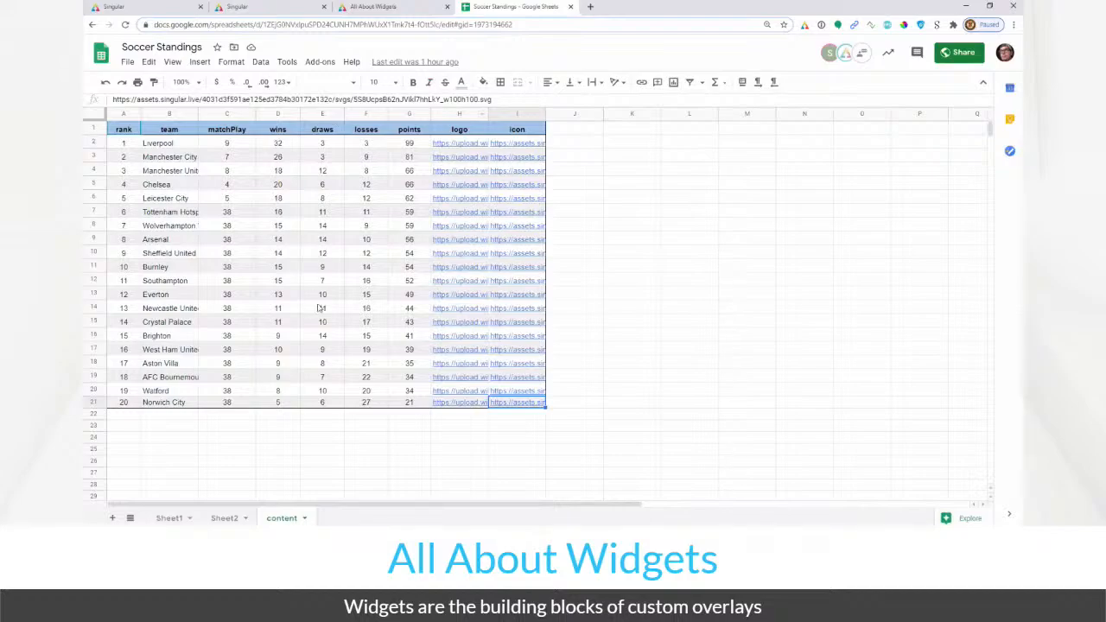
pyautogui.click(399, 10)
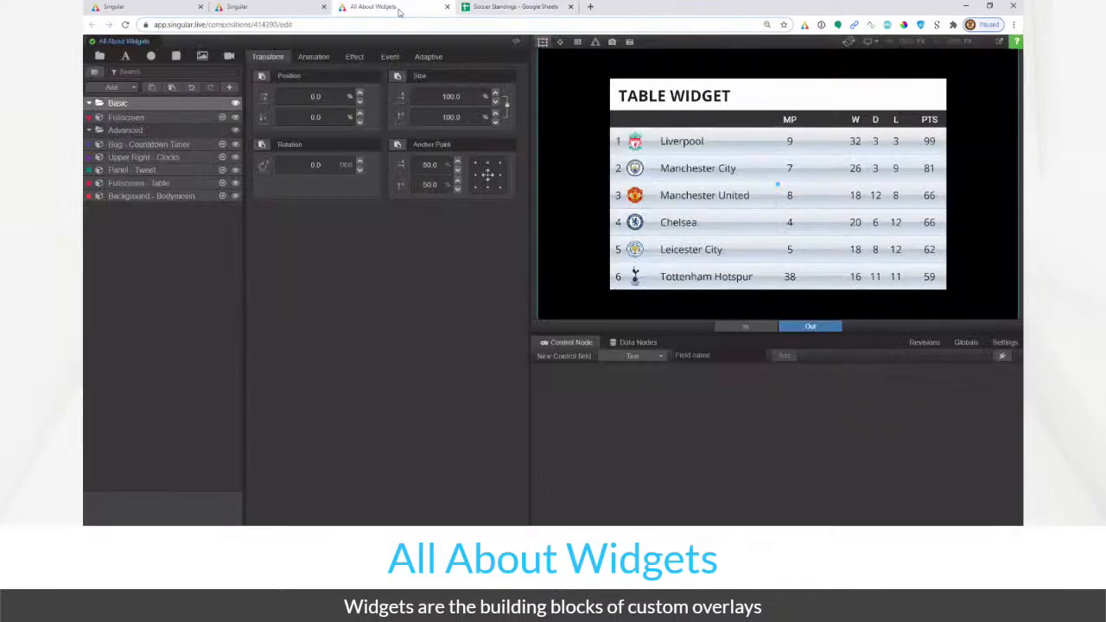
# Hide every other group and composition so only Fullscreen - Table stays visible, and open that composition for editing
pyautogui.click(235, 105)
pyautogui.click(235, 170)
pyautogui.click(235, 157)
pyautogui.click(235, 144)
pyautogui.click(235, 196)
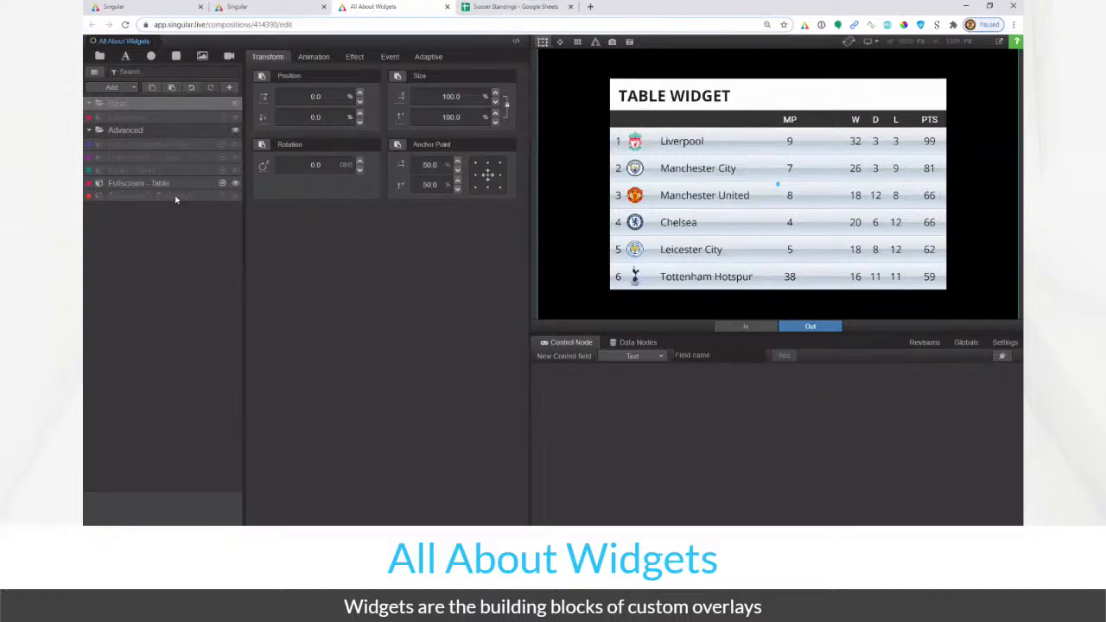
pyautogui.click(222, 186)
# Toggle the visibility of the base group and the table widget off and on to see what each contributes
pyautogui.click(236, 104)
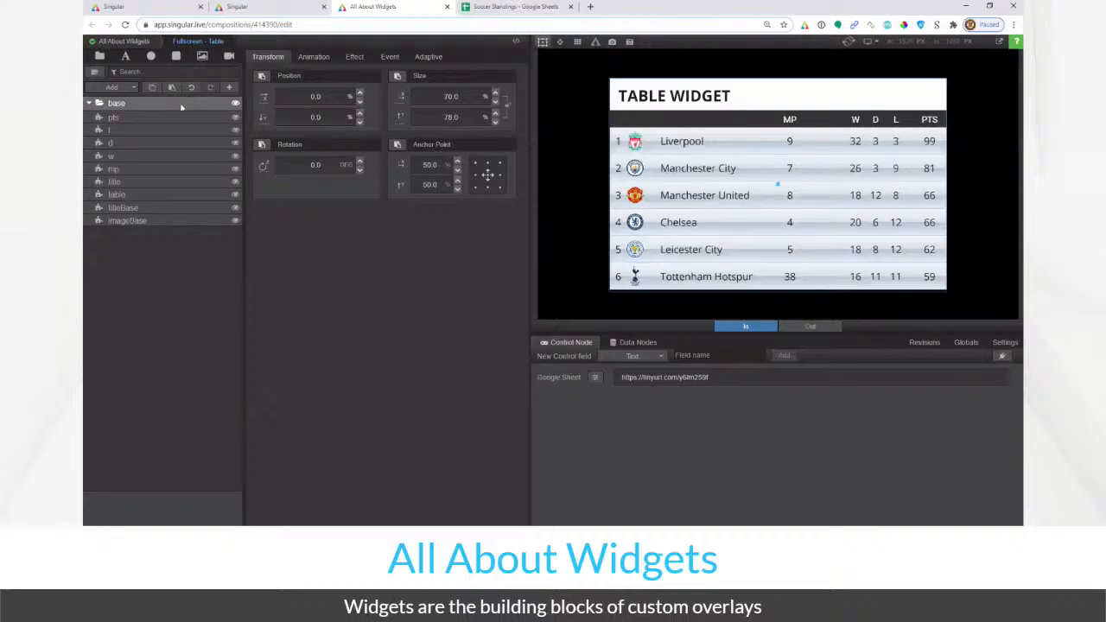
pyautogui.click(236, 103)
pyautogui.click(236, 103)
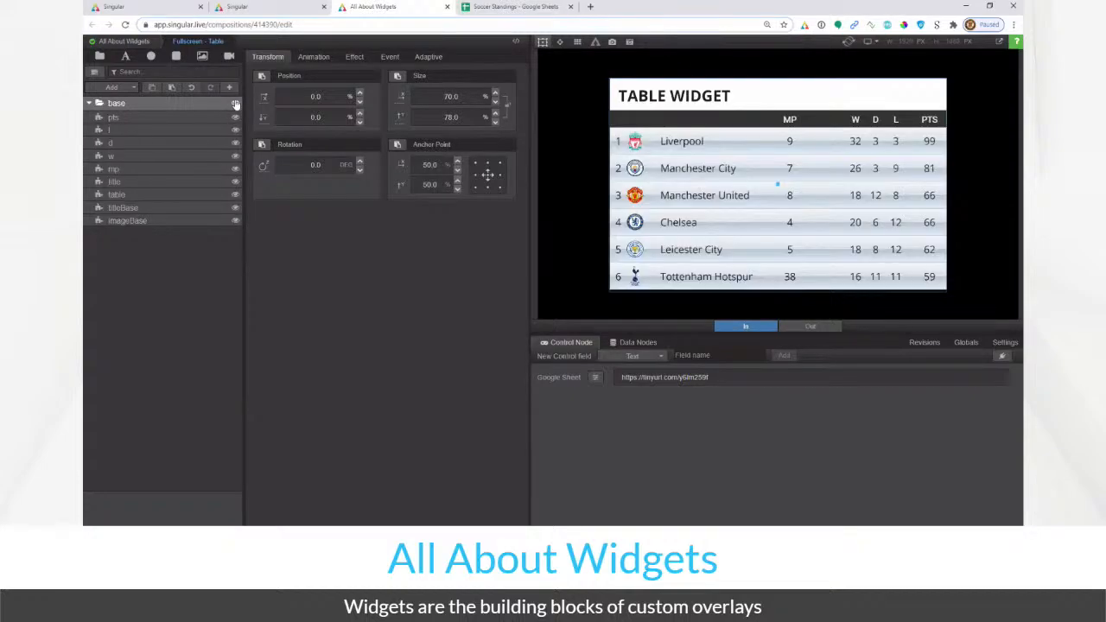
pyautogui.click(234, 195)
pyautogui.click(235, 195)
pyautogui.click(235, 197)
pyautogui.click(235, 197)
# Rename the base group as main
pyautogui.doubleClick(122, 103)
pyautogui.write('MAIN')
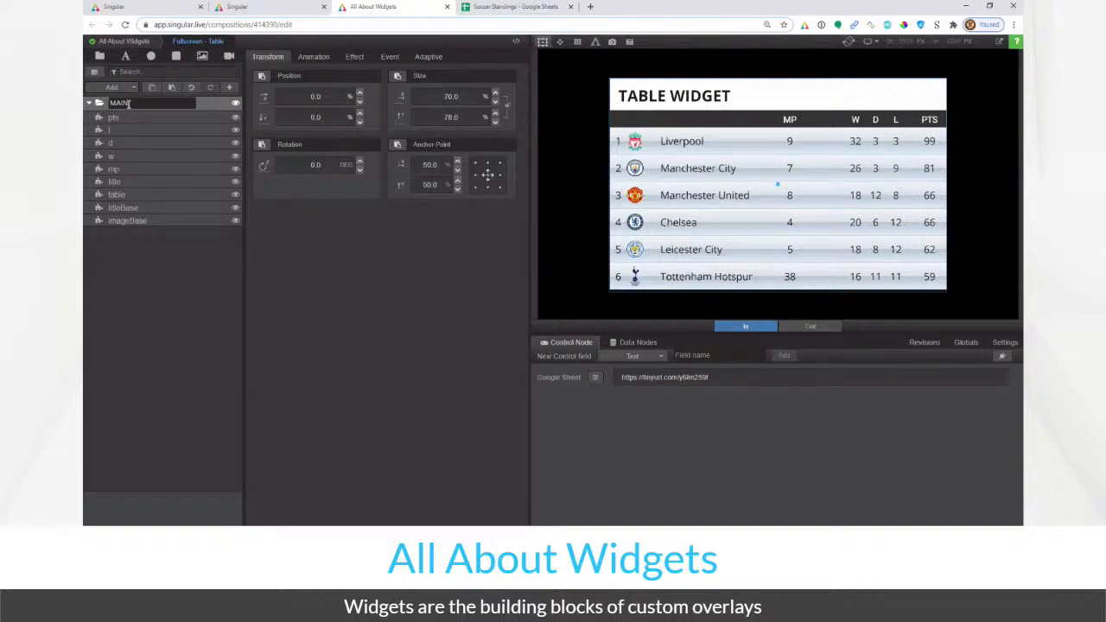
pyautogui.press('BackSpace')
pyautogui.press('BackSpace')
pyautogui.write('main')
pyautogui.press('BackSpace')
pyautogui.press('BackSpace')
pyautogui.press('BackSpace')
pyautogui.write('ain')
pyautogui.press('Return')
# Hide the main group and add a new group above it
pyautogui.click(204, 195)
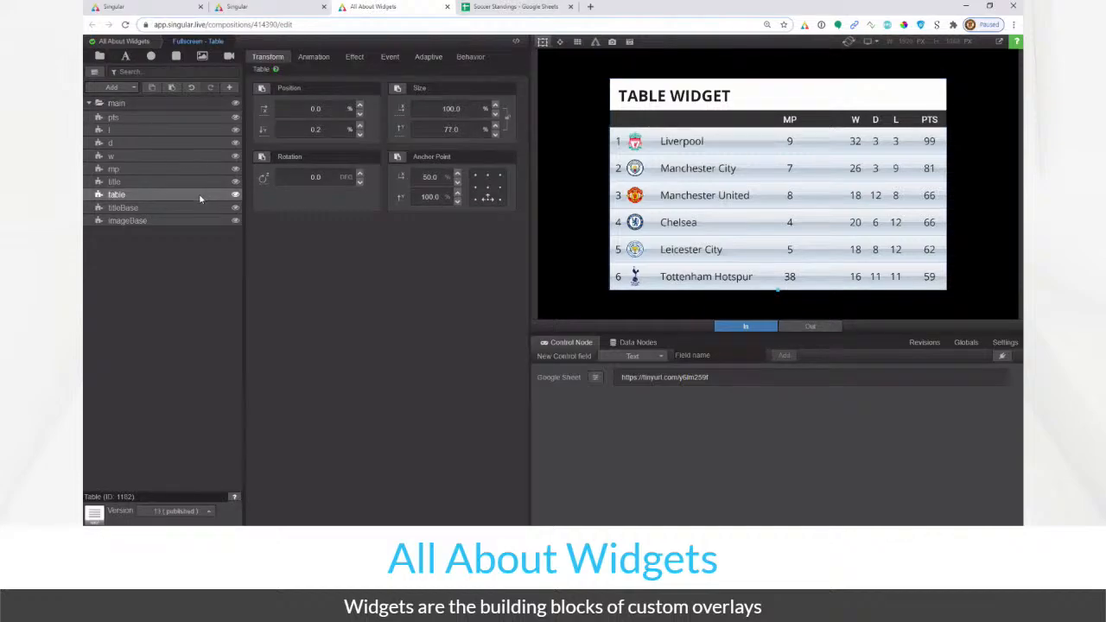
pyautogui.click(235, 103)
pyautogui.click(113, 87)
pyautogui.click(118, 102)
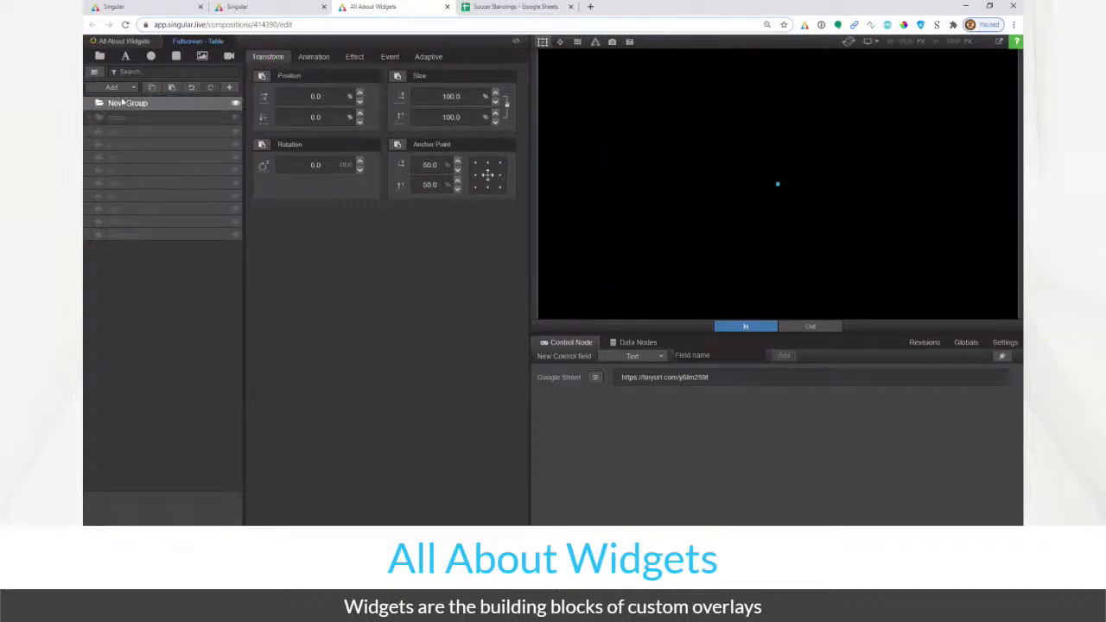
# Find the Table widget in the widget library, add it to the new group, and show its table properties
pyautogui.click(111, 88)
pyautogui.click(115, 116)
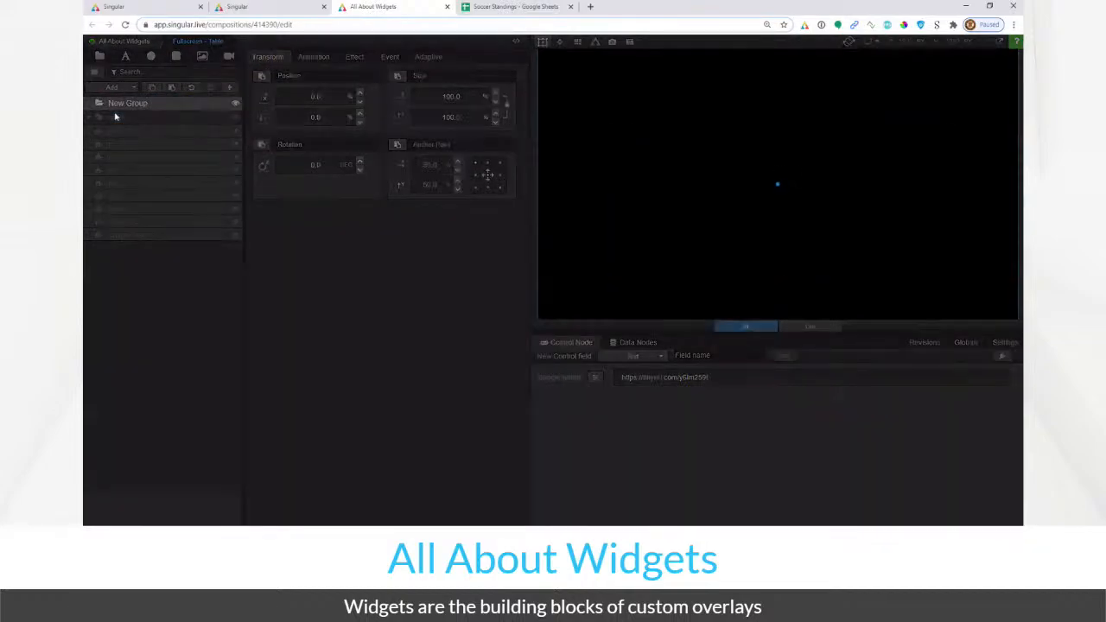
pyautogui.write('tab')
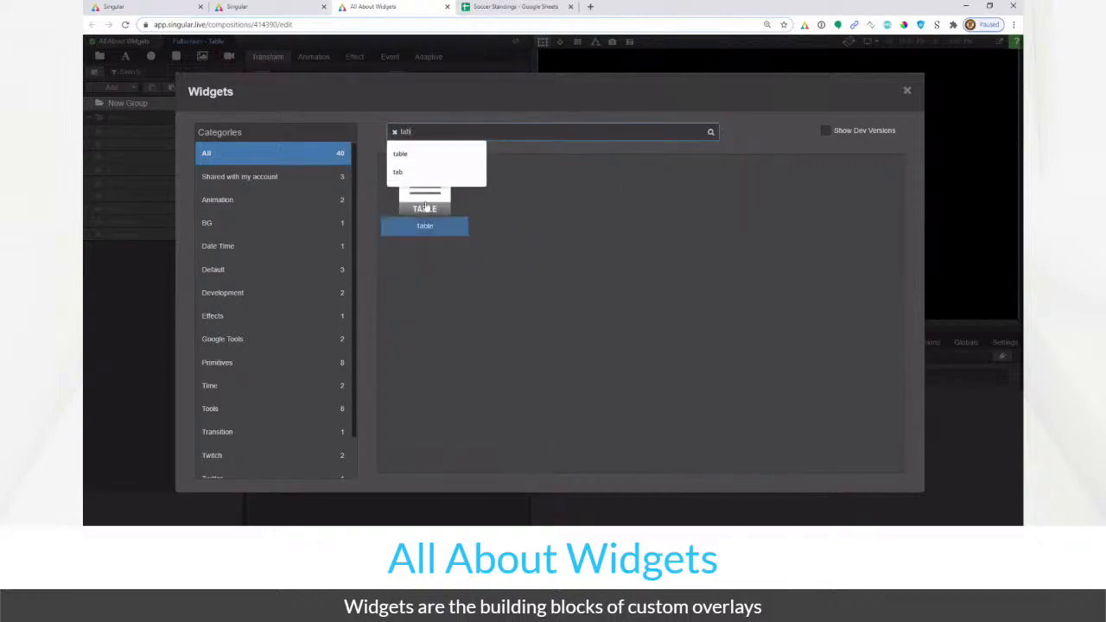
pyautogui.click(426, 204)
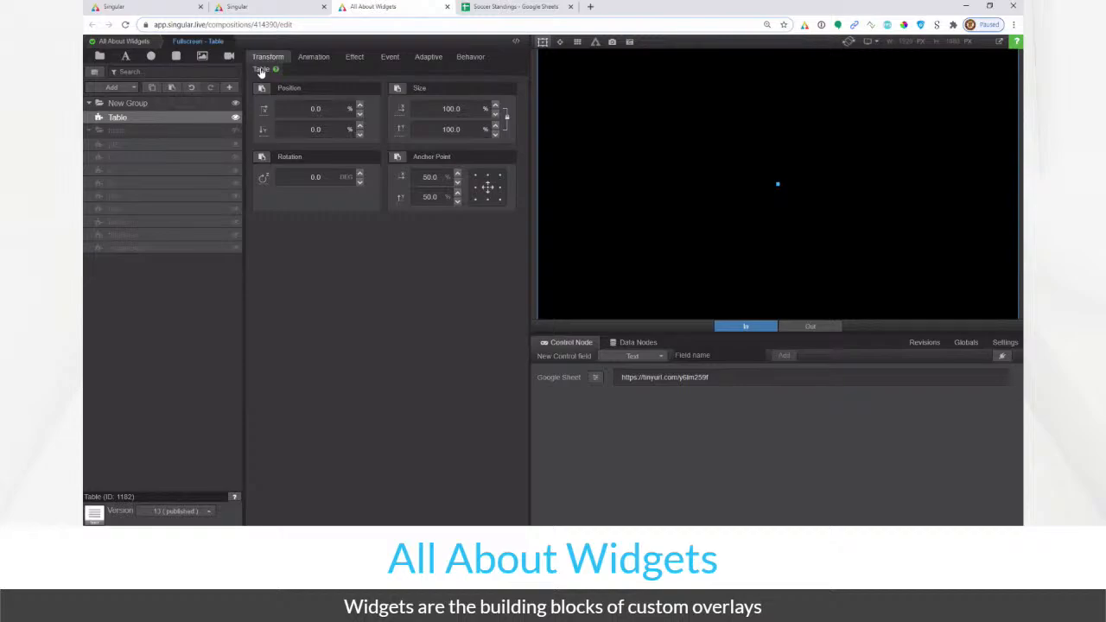
pyautogui.click(261, 70)
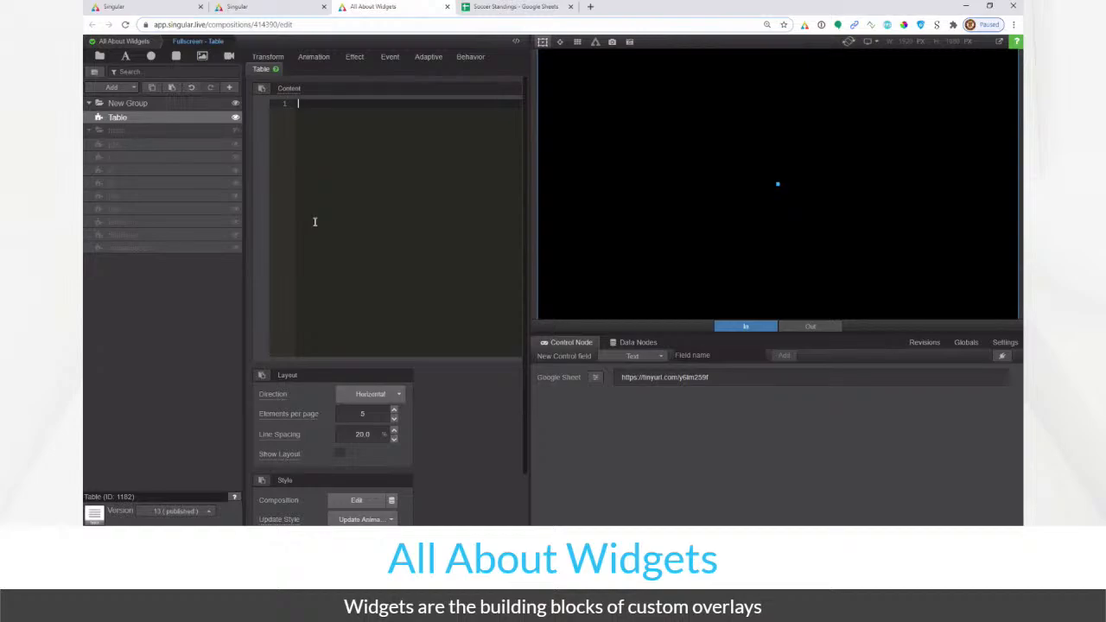
# Switch to the Soccer Standings sheet, select the standings in A1:I21, and open the Export Sheet Data sidebar
pyautogui.click(528, 9)
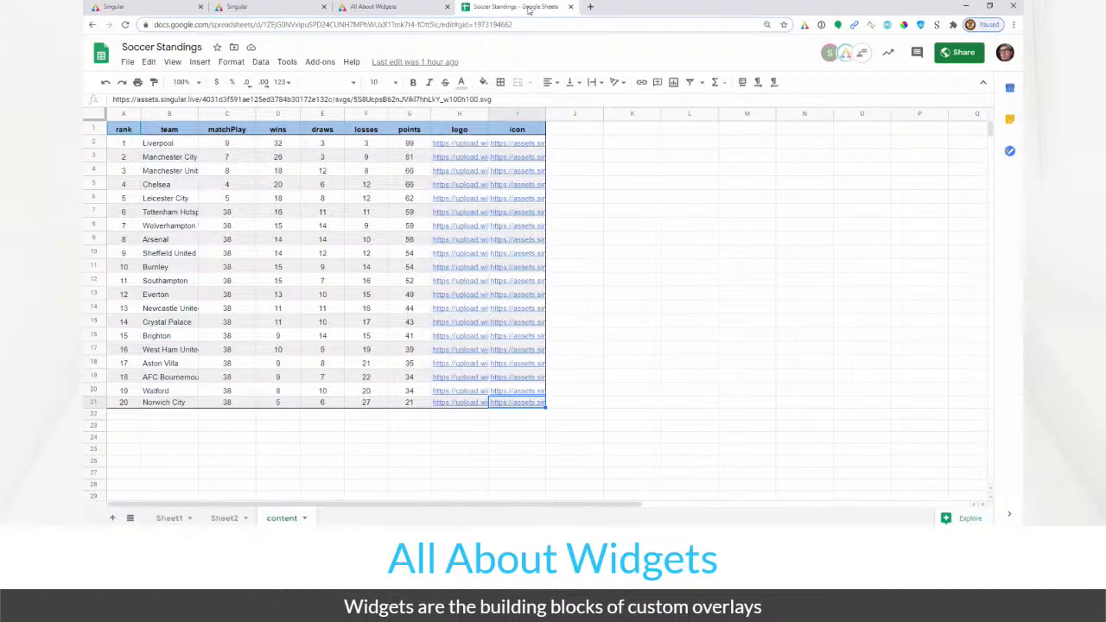
pyautogui.moveTo(126, 131); pyautogui.dragTo(538, 411)
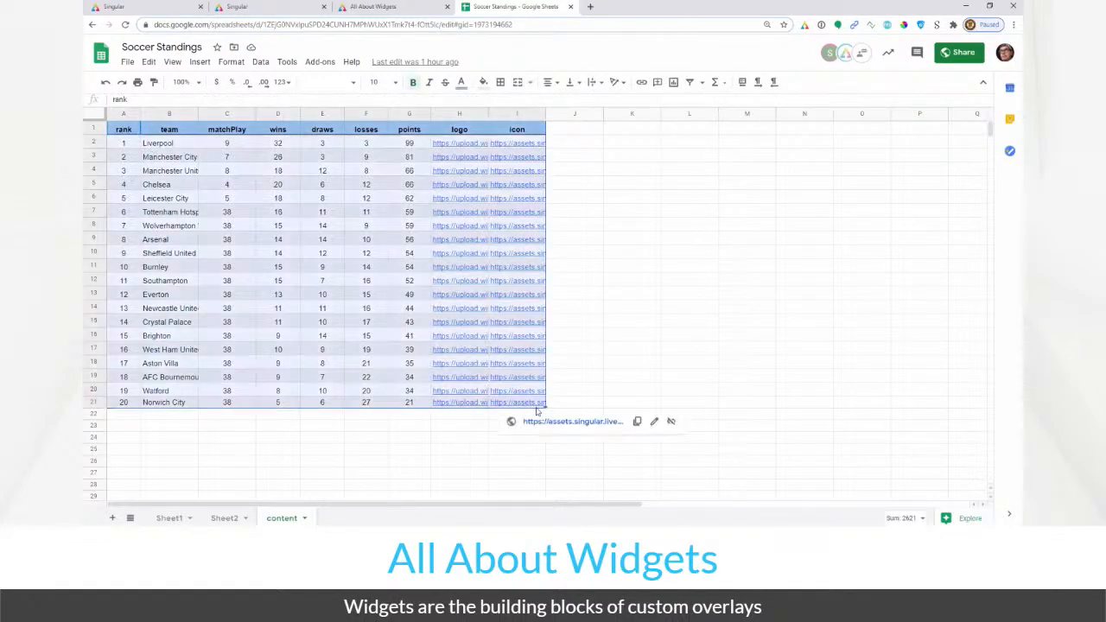
pyautogui.click(323, 64)
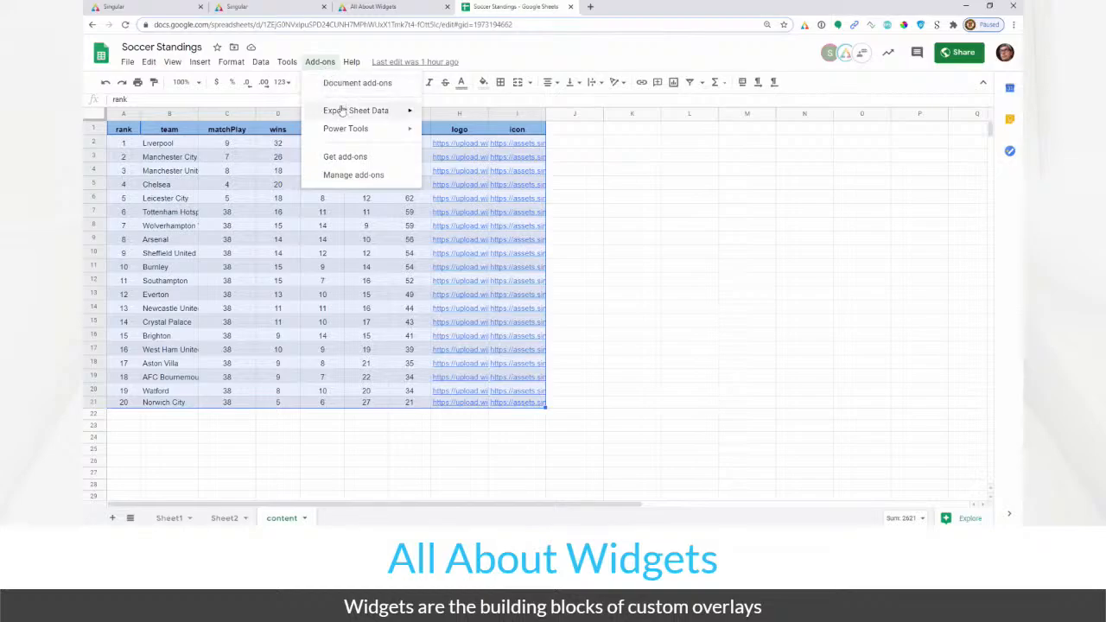
pyautogui.moveTo(342, 110)
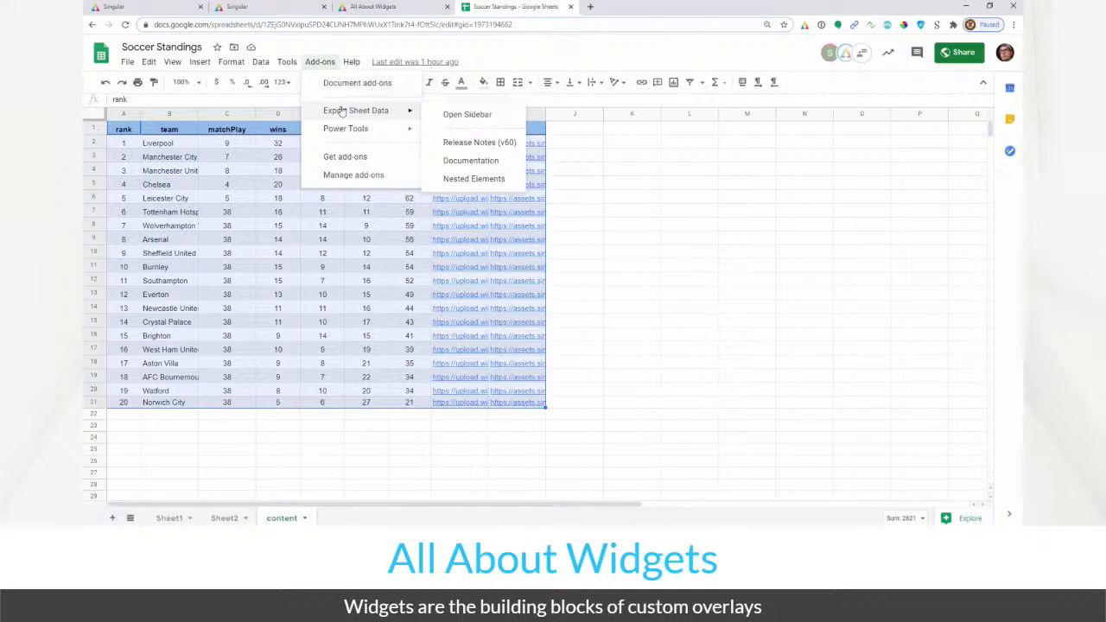
pyautogui.click(458, 115)
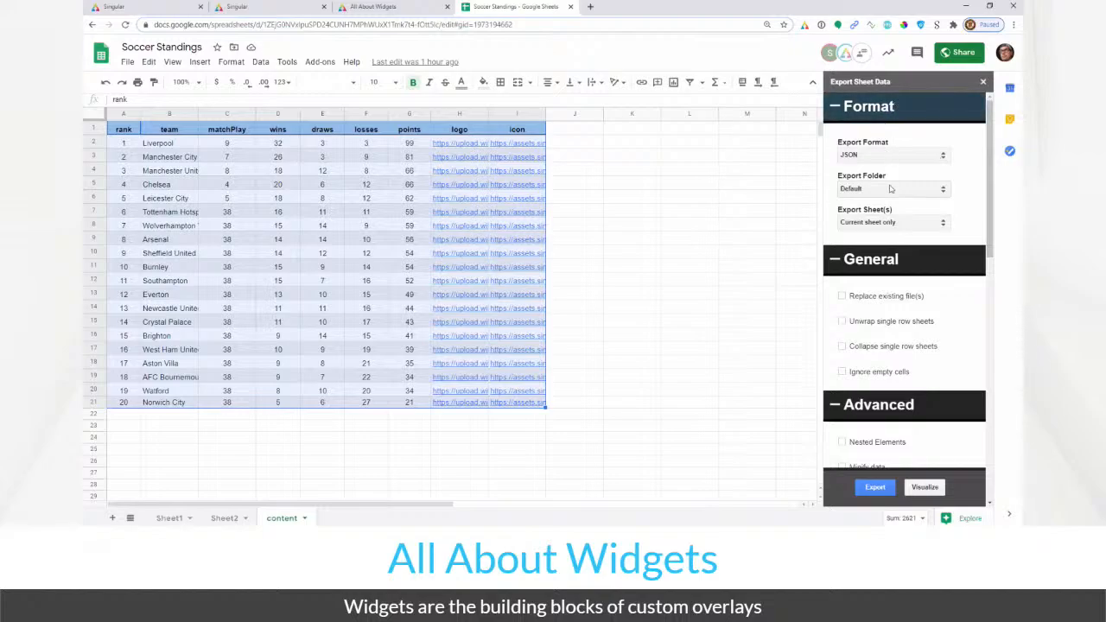
# Review the format, general, advanced and JSON export options, choosing Current sheet only for the sheets to export
pyautogui.scroll(-4, 907, 283)
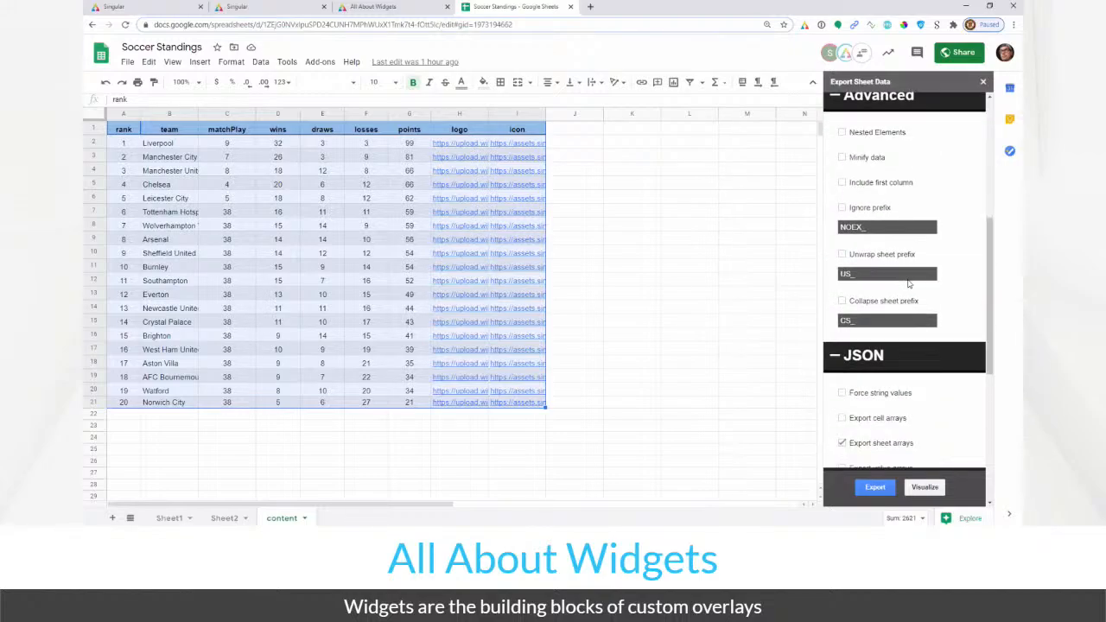
pyautogui.scroll(-4, 907, 283)
pyautogui.scroll(2, 907, 283)
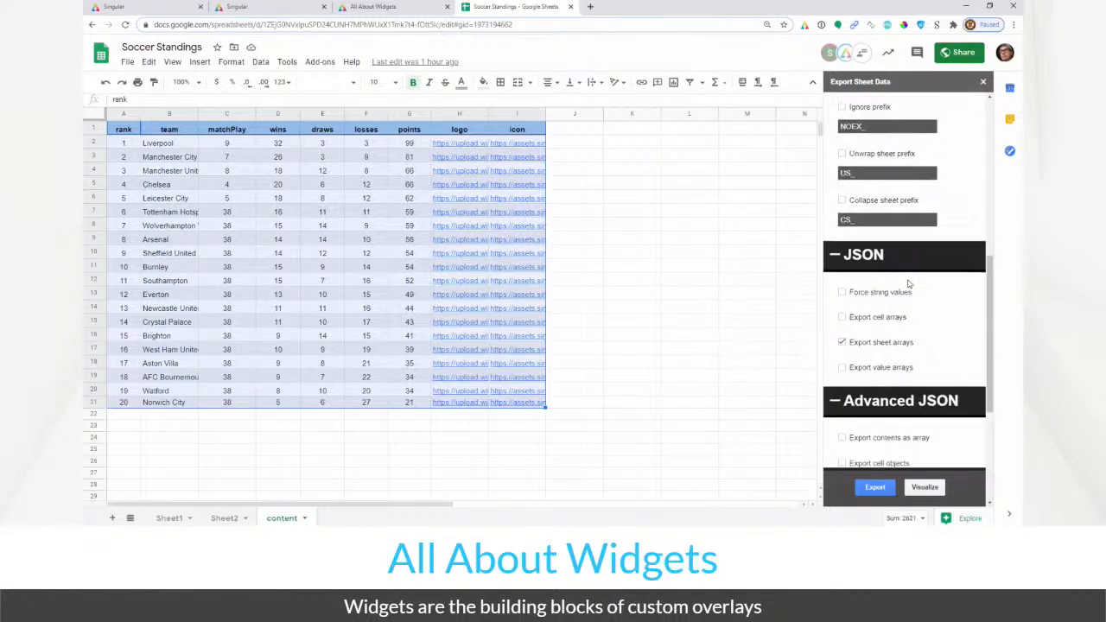
pyautogui.scroll(5, 907, 283)
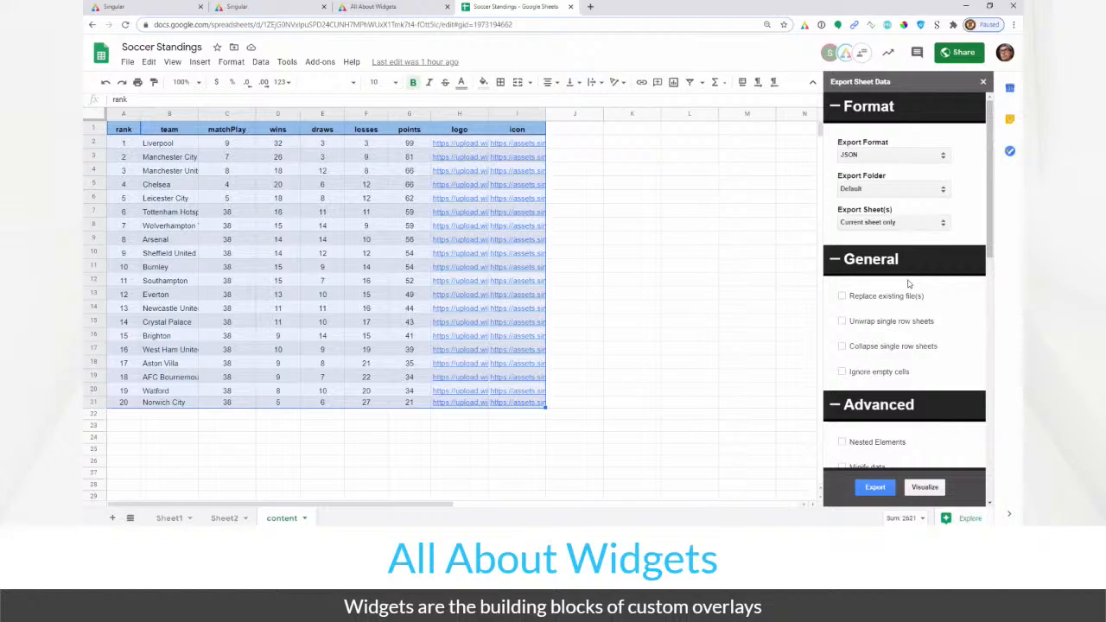
pyautogui.click(885, 226)
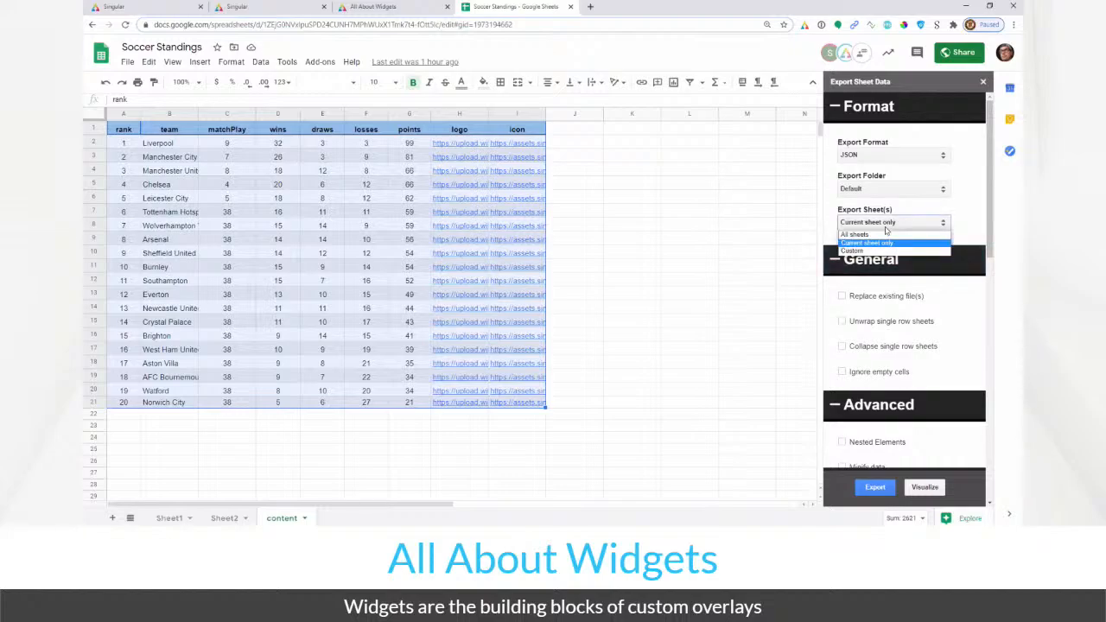
pyautogui.click(886, 226)
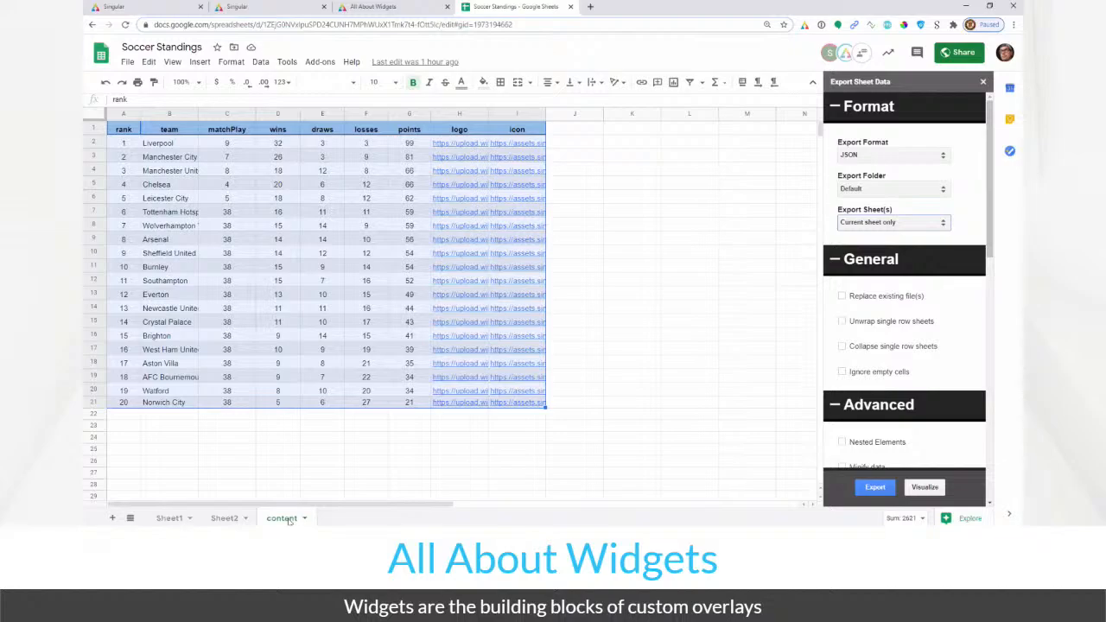
pyautogui.click(899, 223)
pyautogui.click(896, 242)
pyautogui.scroll(-10, 898, 277)
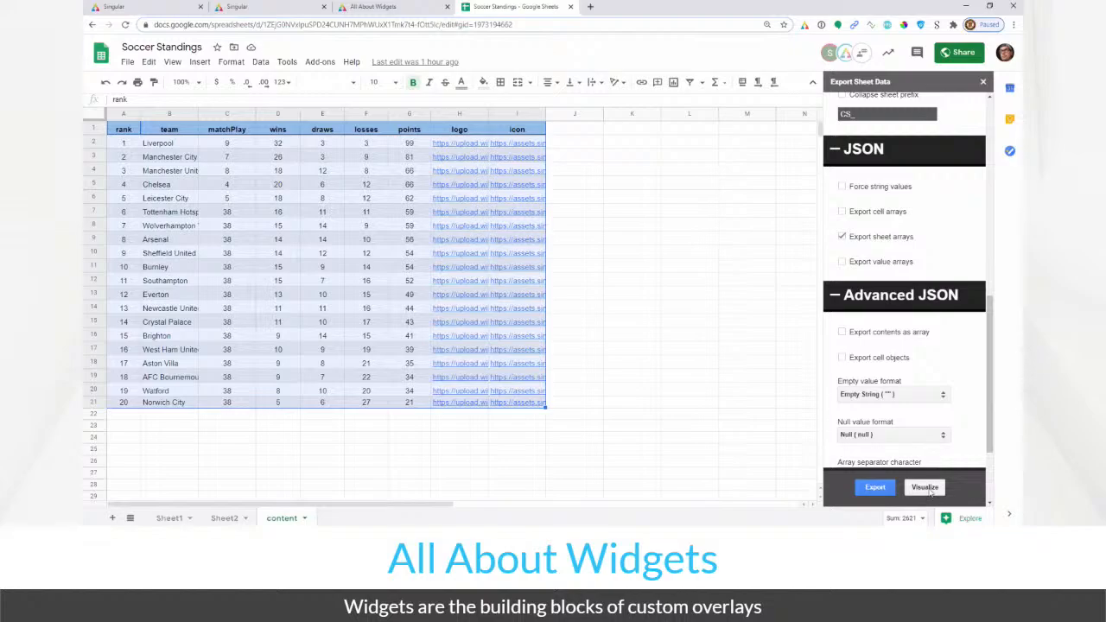
# Visualize the content sheet as JSON and copy all of the generated text
pyautogui.click(870, 494)
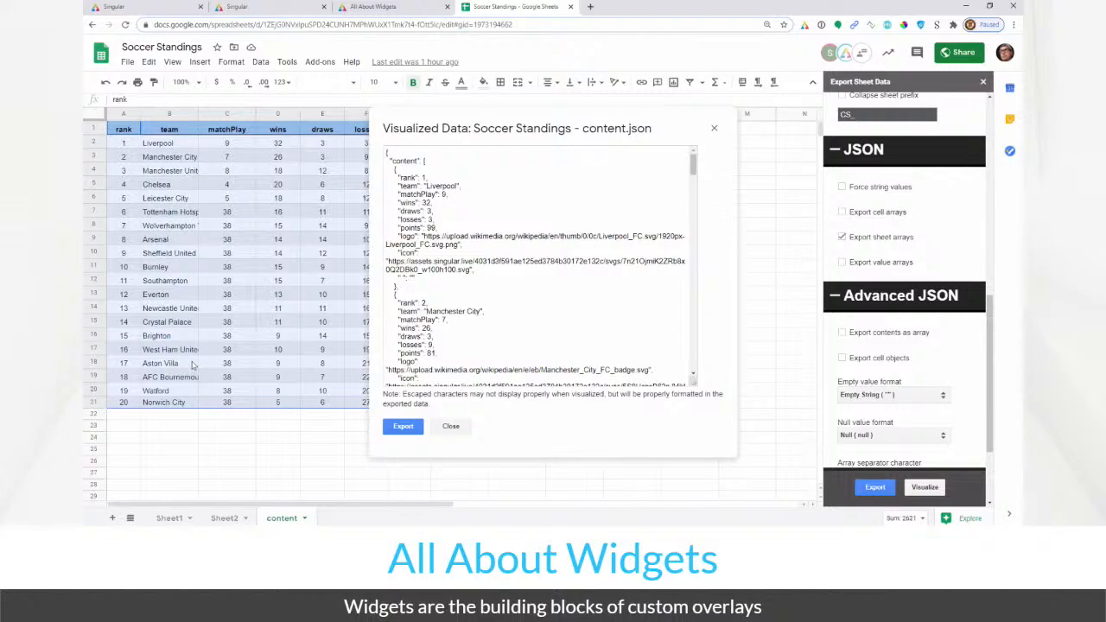
pyautogui.click(450, 269)
pyautogui.hotkey('ctrl', 'a')
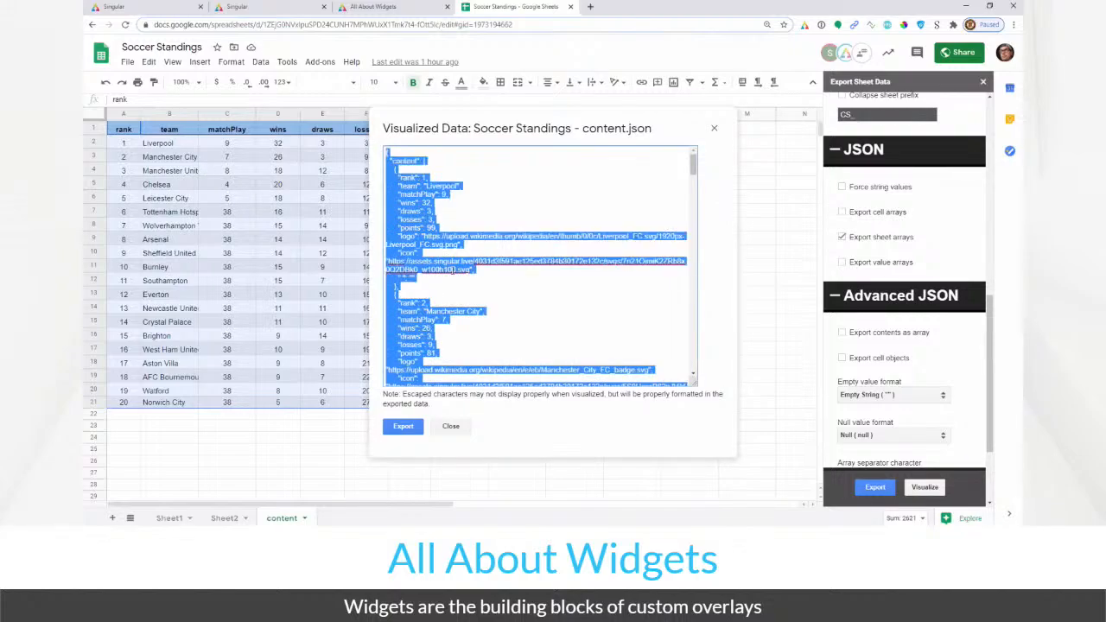
# Return to the All About Widgets composition, paste the standings JSON into the new Table widget's Content, and look through it
pyautogui.click(374, 7)
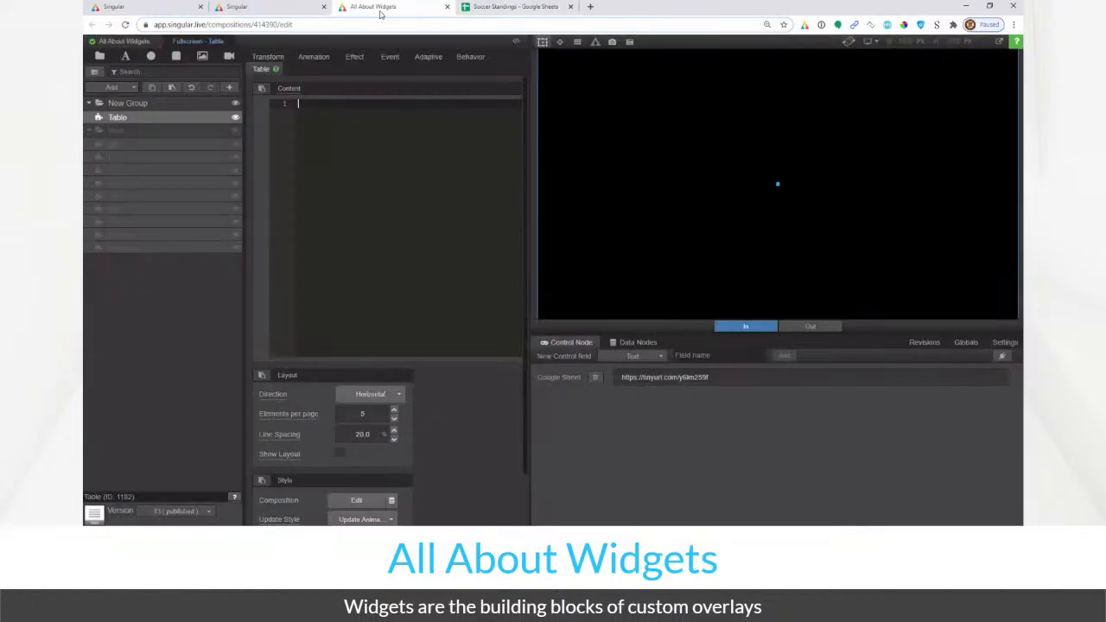
pyautogui.click(378, 130)
pyautogui.hotkey('ctrl', 'v')
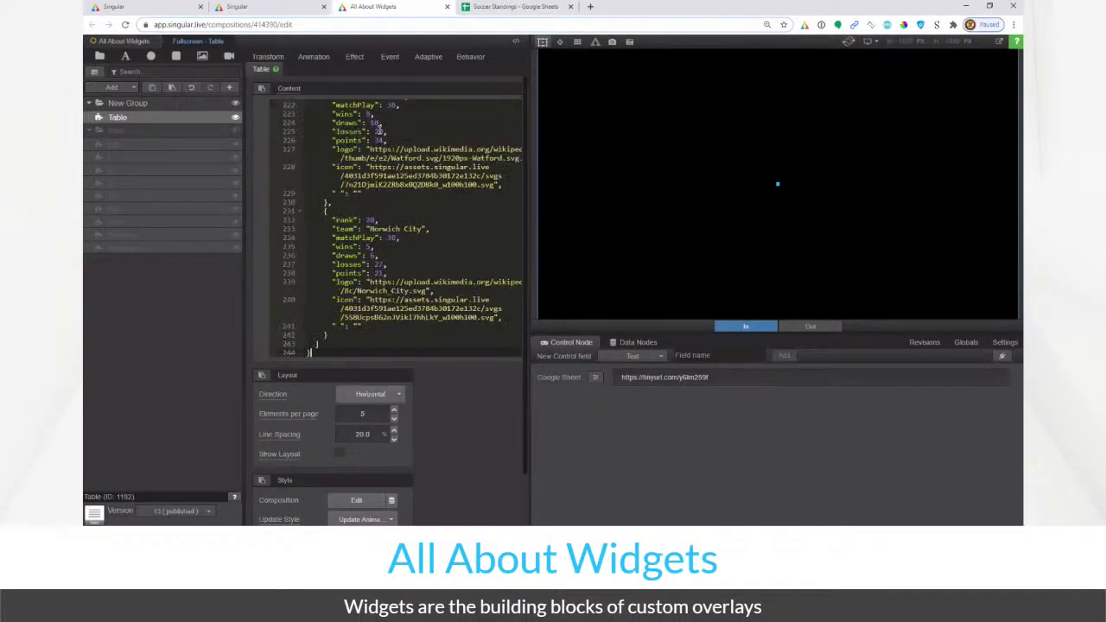
pyautogui.scroll(3, 381, 174)
pyautogui.scroll(10, 381, 174)
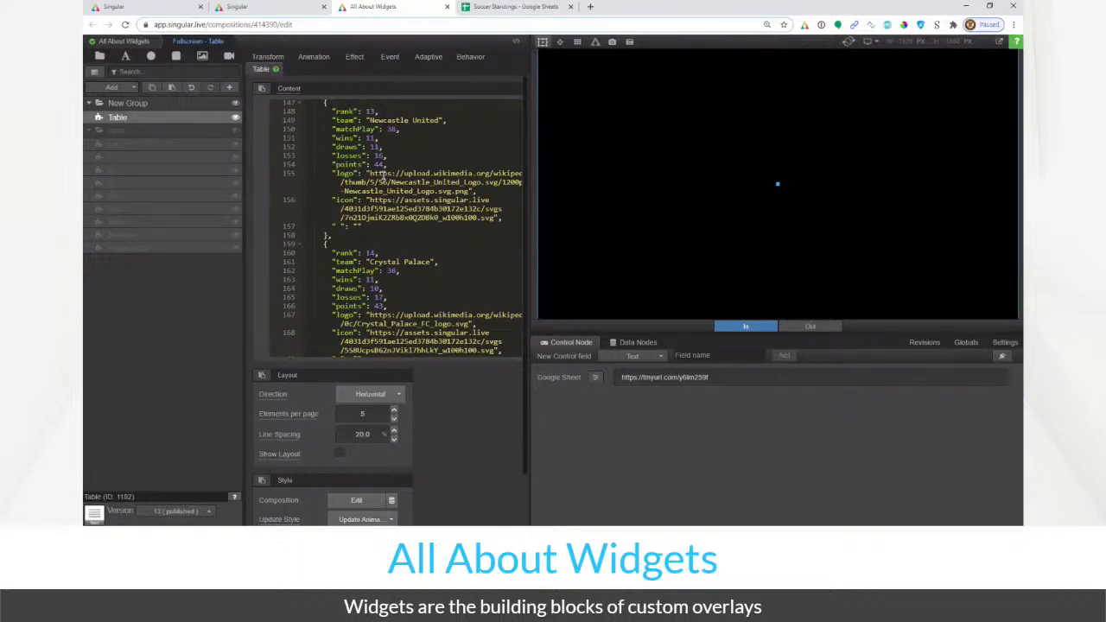
pyautogui.scroll(1, 423, 160)
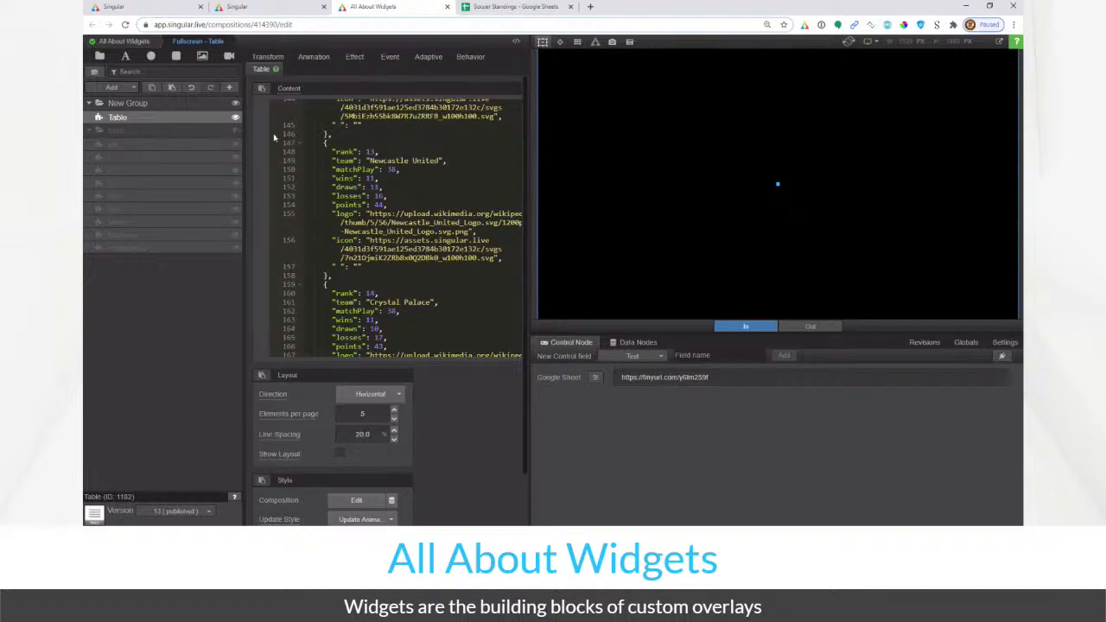
# Hide the new group, show the main group, and replace its table widget's Content with the copied standings JSON
pyautogui.click(235, 103)
pyautogui.click(235, 131)
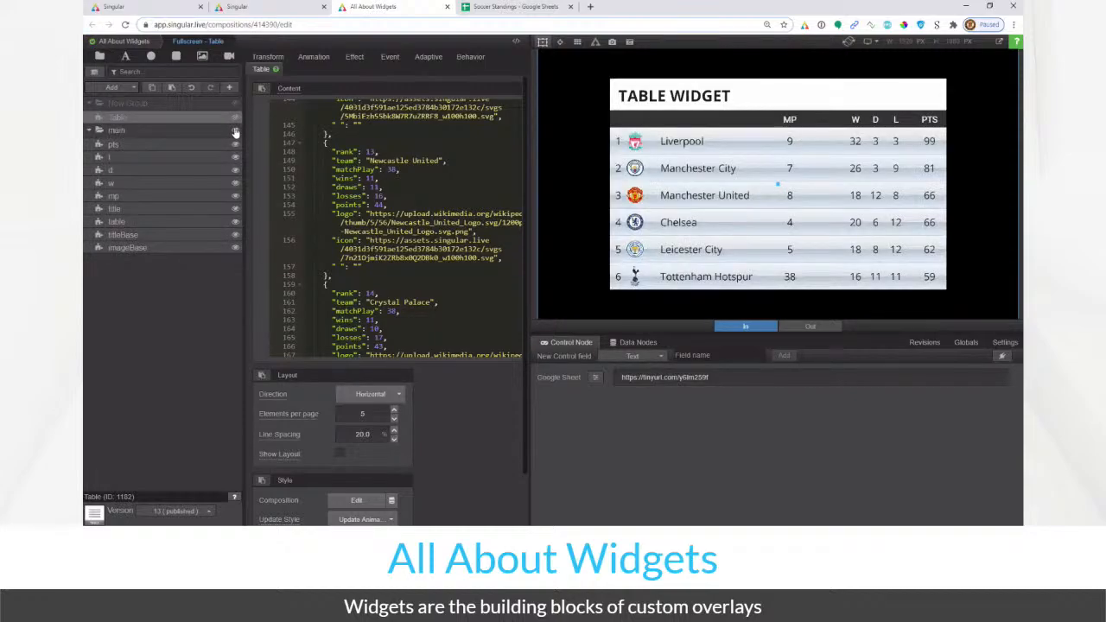
pyautogui.click(206, 223)
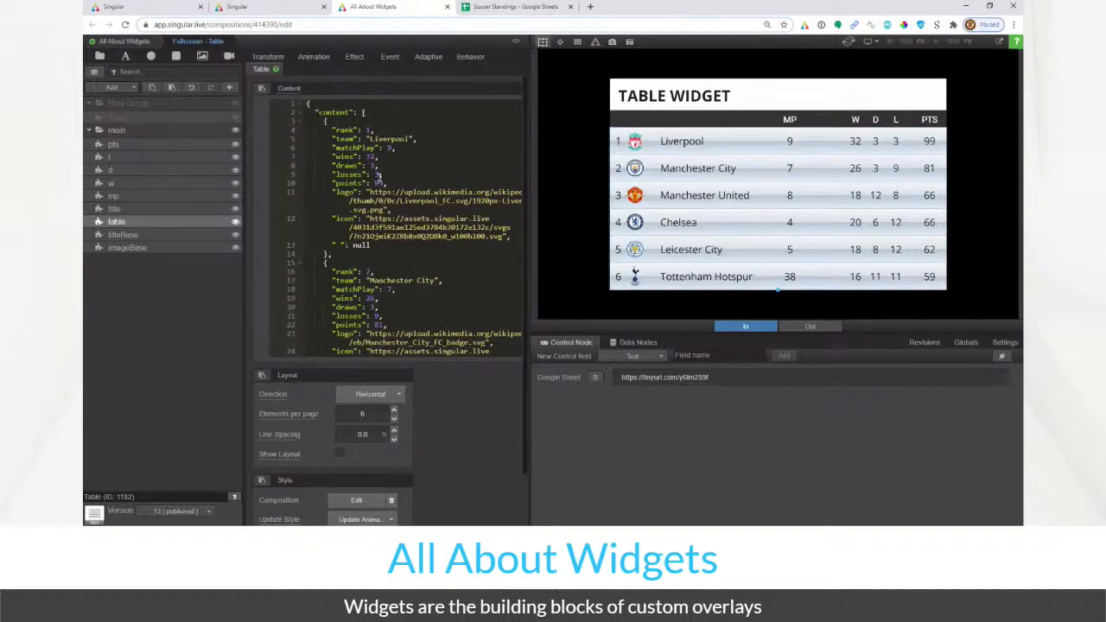
pyautogui.hotkey('ctrl', 'End')
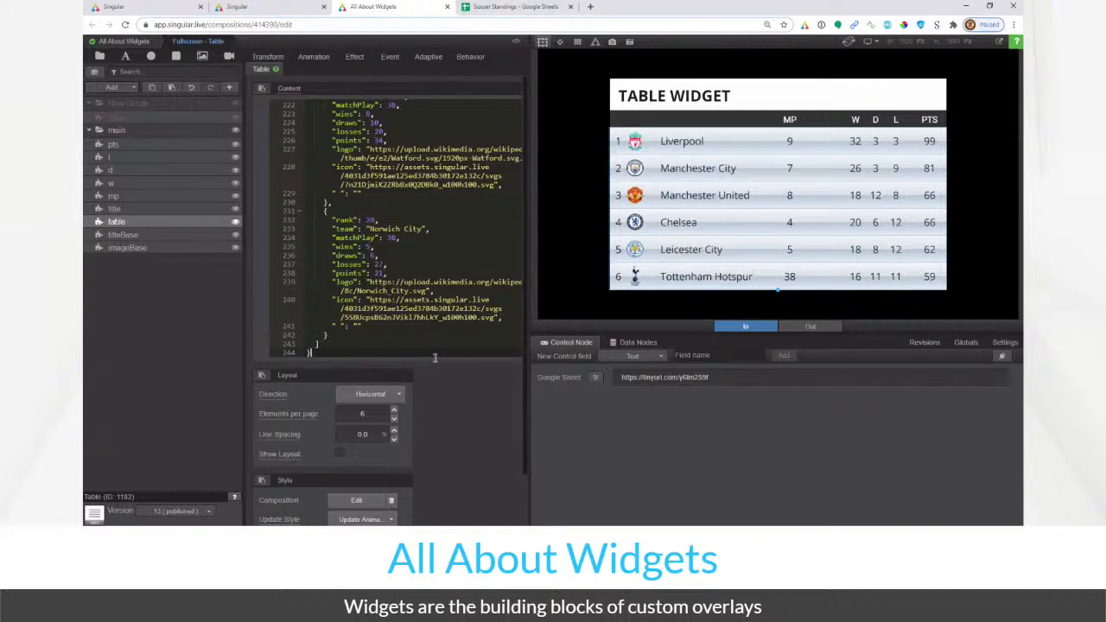
# Widen the properties area, check the Soccer Standings data, and set the table widget's elements per page to 10
pyautogui.moveTo(549, 305); pyautogui.dragTo(602, 305)
pyautogui.click(366, 402)
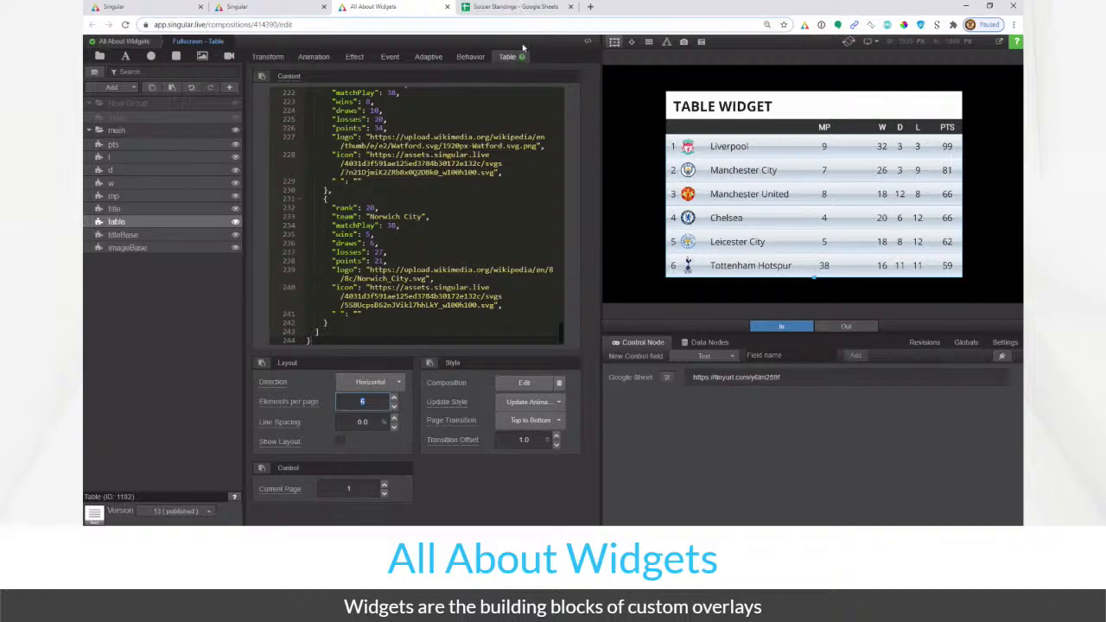
pyautogui.click(510, 6)
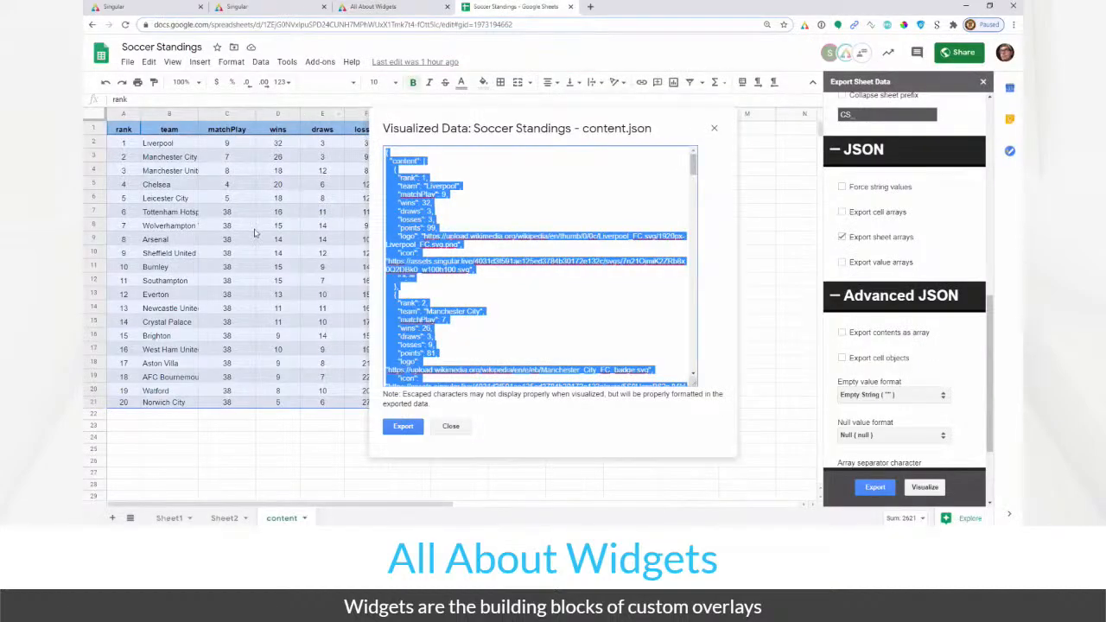
pyautogui.click(376, 7)
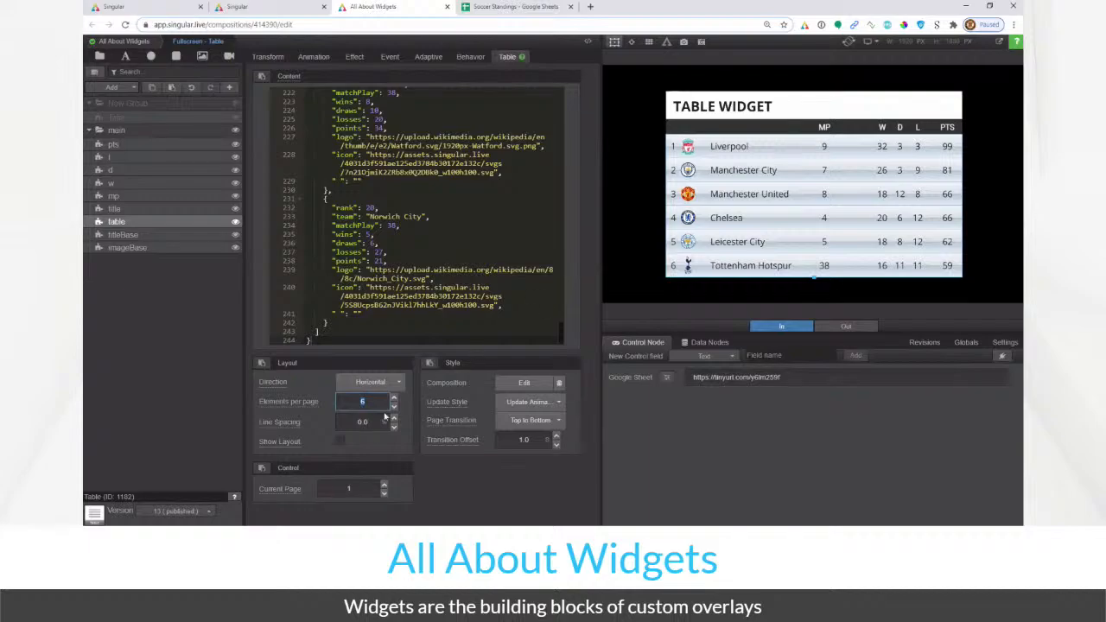
pyautogui.write('10')
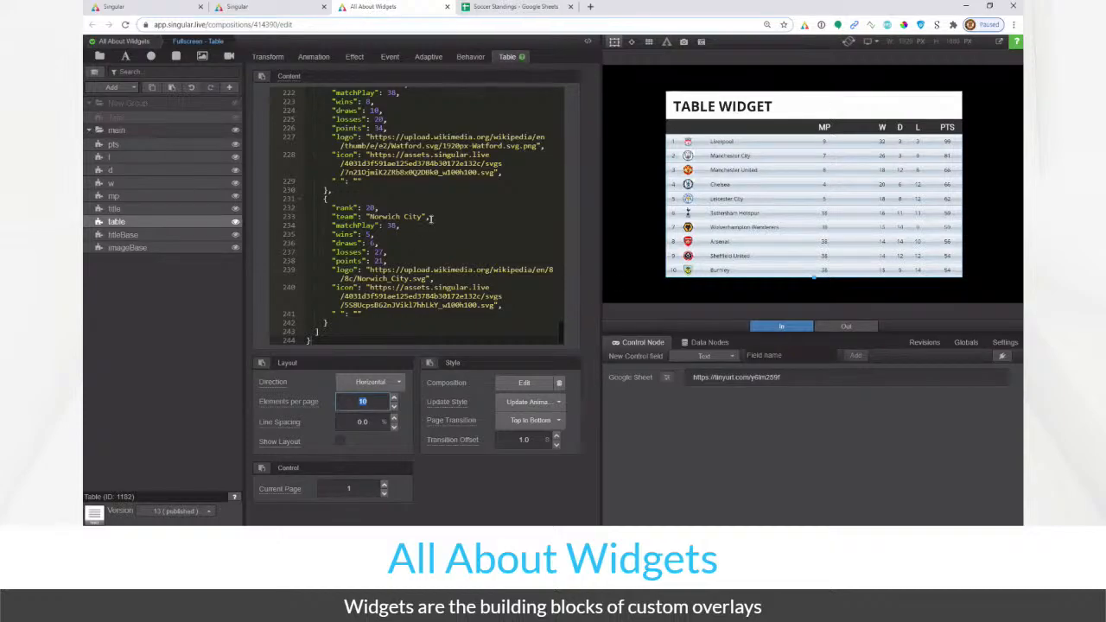
# Review the table widget's JSON content from the start, highlighting the Liverpool and Manchester City entries to compare with the preview
pyautogui.scroll(10, 430, 222)
pyautogui.scroll(10, 430, 222)
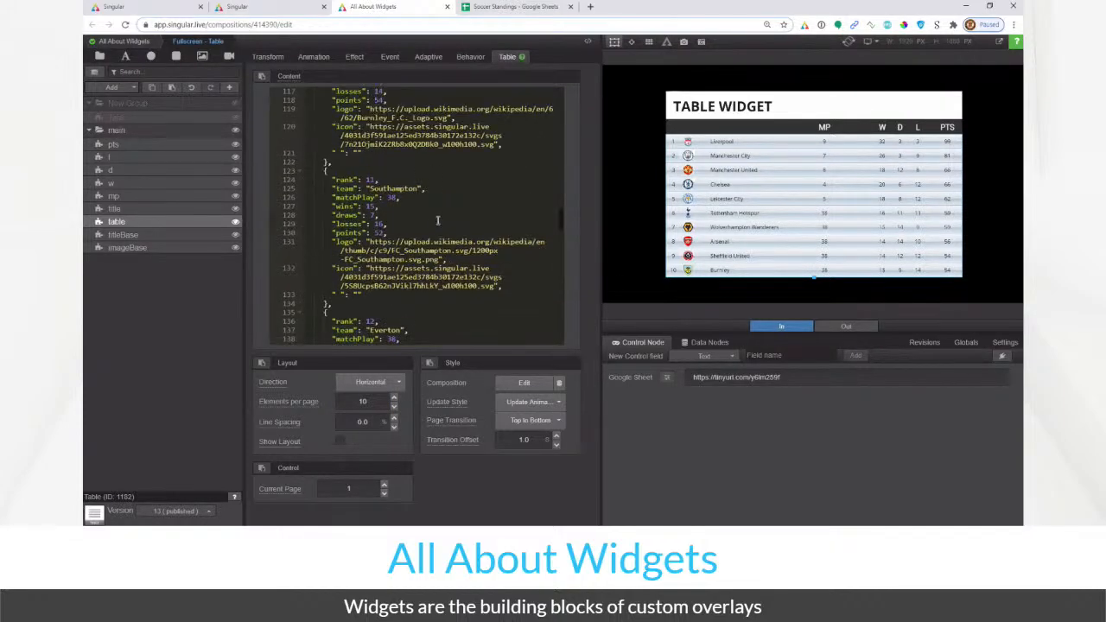
pyautogui.moveTo(561, 225); pyautogui.dragTo(568, 92)
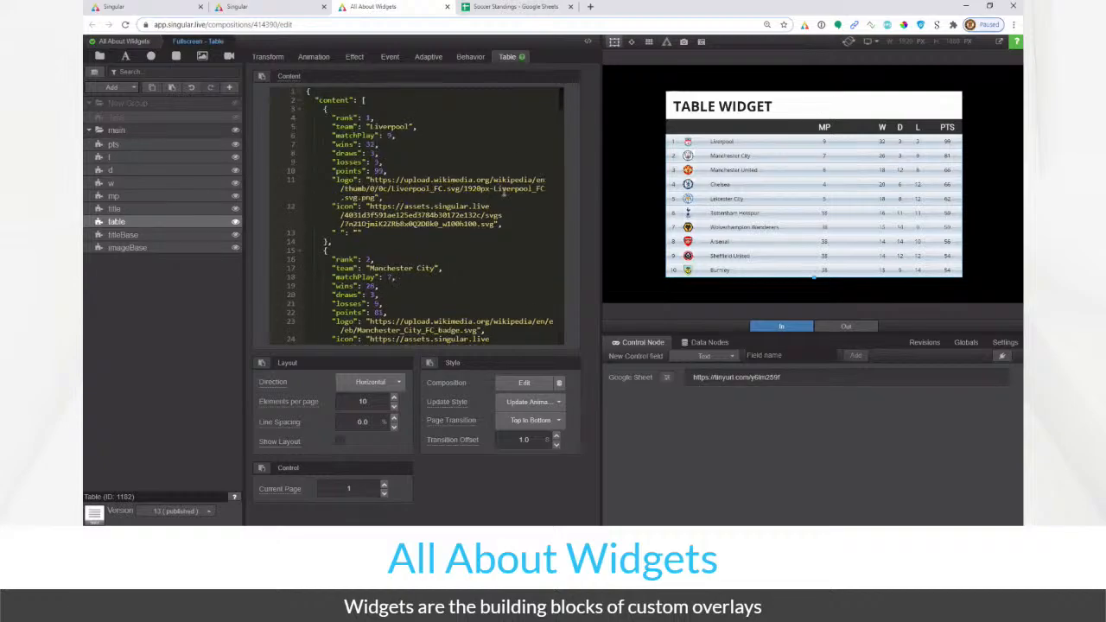
pyautogui.moveTo(363, 231); pyautogui.dragTo(297, 115)
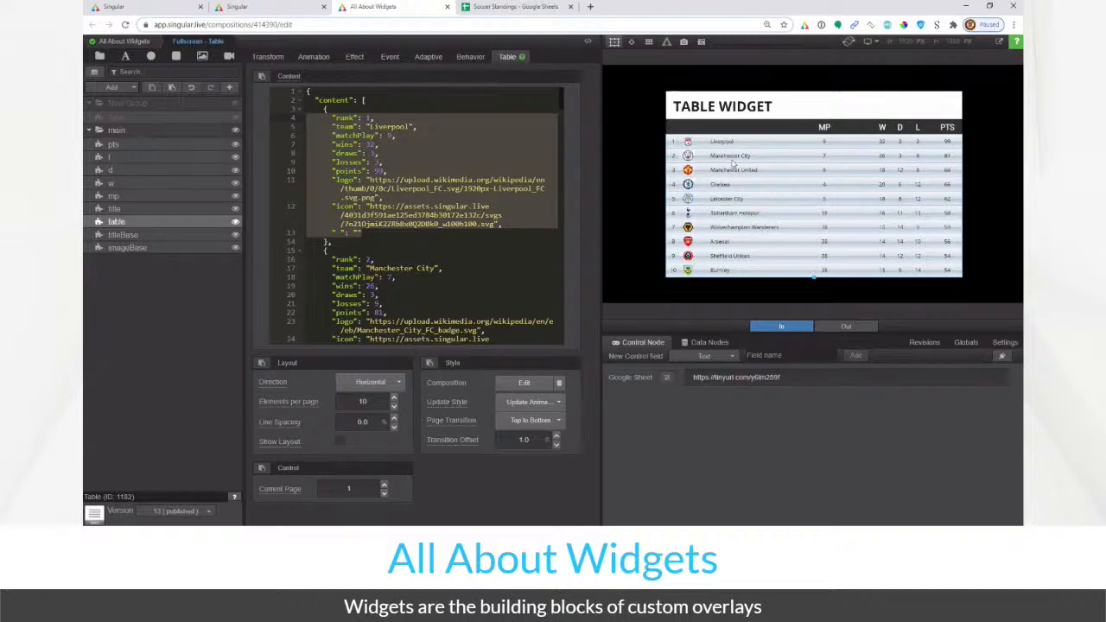
pyautogui.click(410, 276)
pyautogui.scroll(-3, 359, 270)
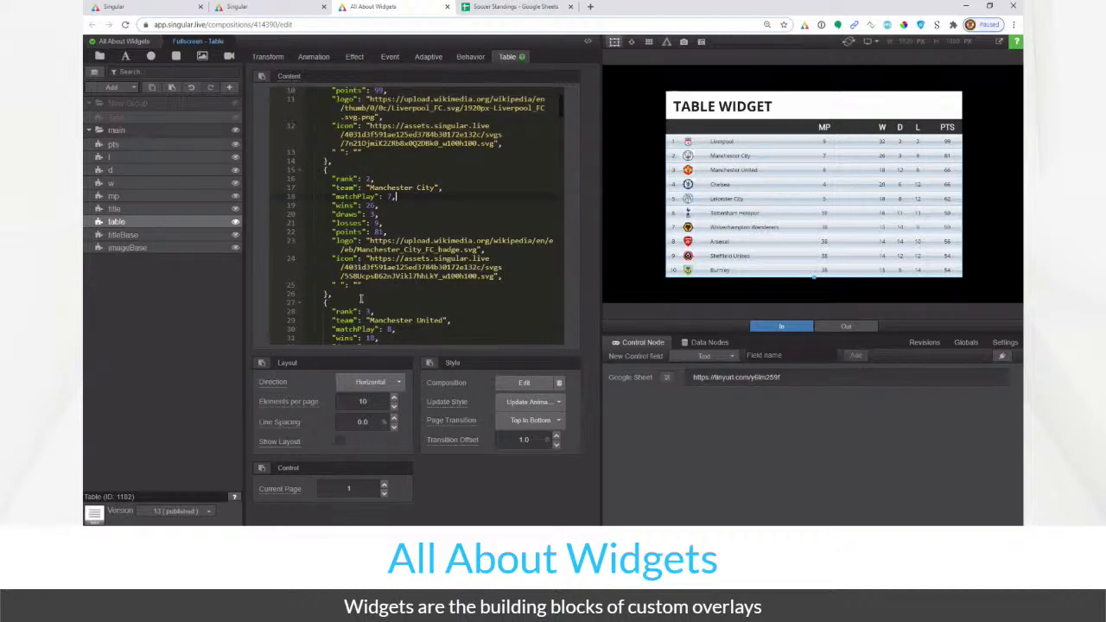
pyautogui.moveTo(366, 286); pyautogui.dragTo(291, 179)
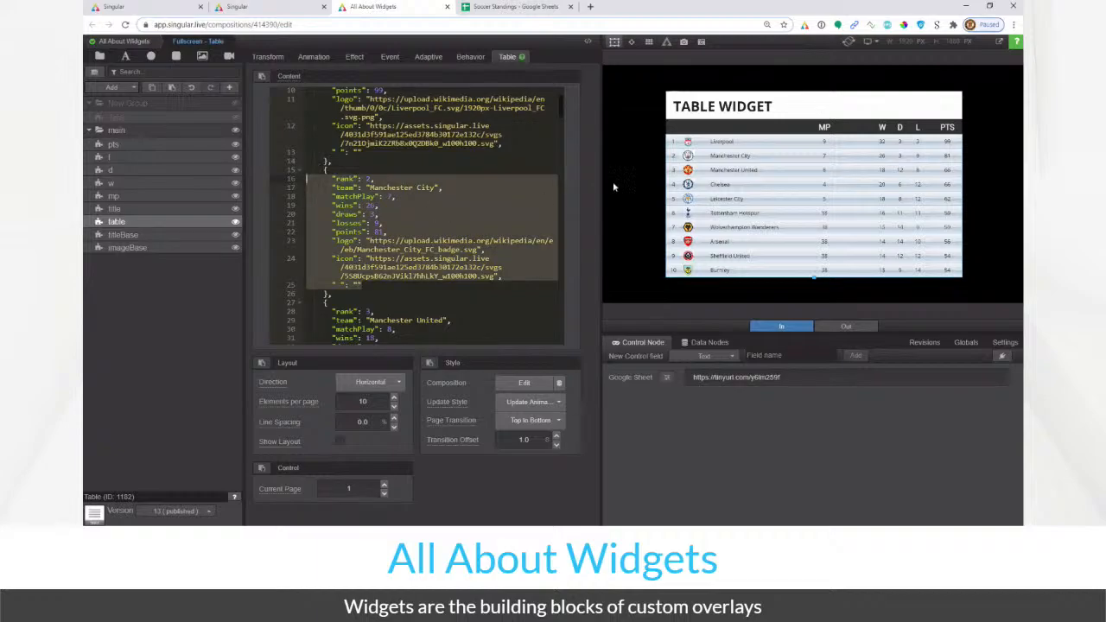
pyautogui.click(440, 233)
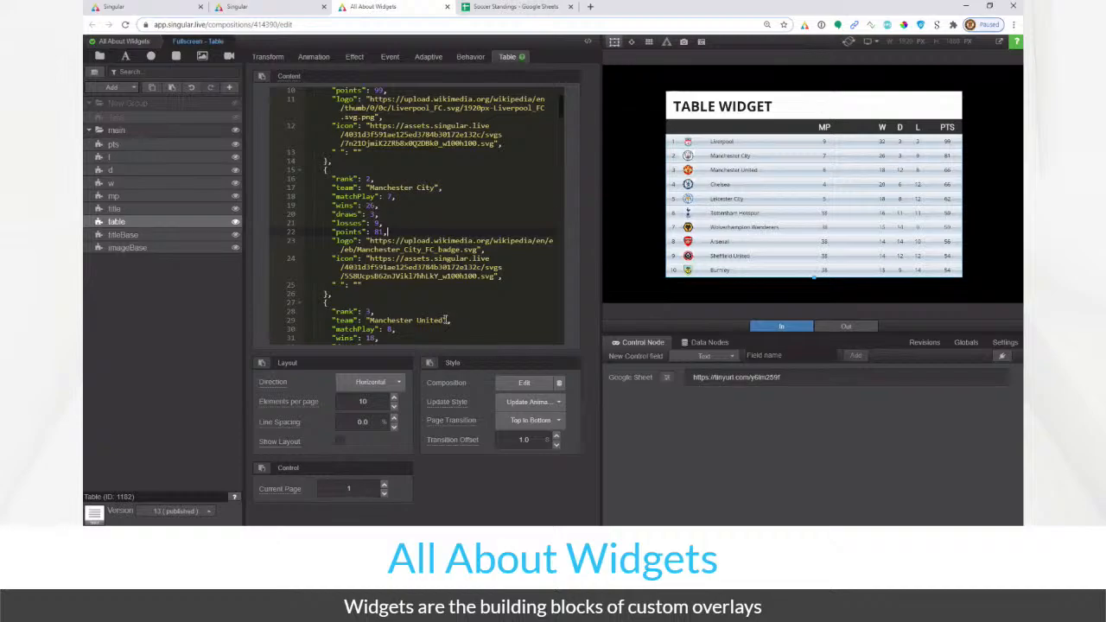
# Set the table widget's current page to 2 to preview the second set of teams
pyautogui.doubleClick(362, 401)
pyautogui.doubleClick(362, 489)
pyautogui.press('Return')
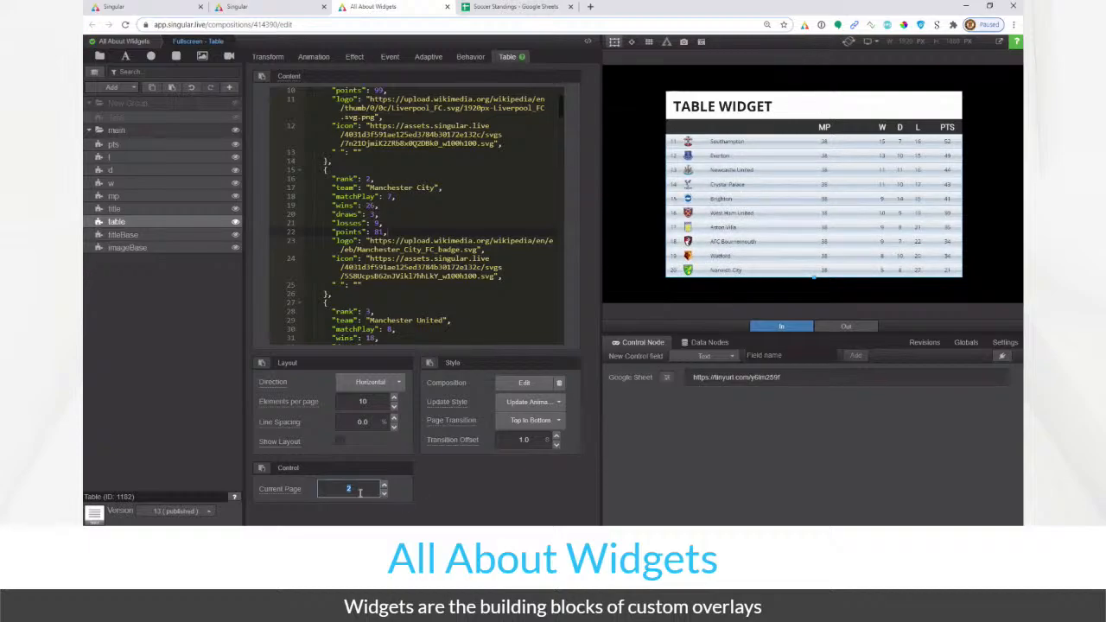
# Set the table's elements per page to 5 and preview pages 1, 2, 3 and 4 in turn
pyautogui.click(374, 403)
pyautogui.write('5')
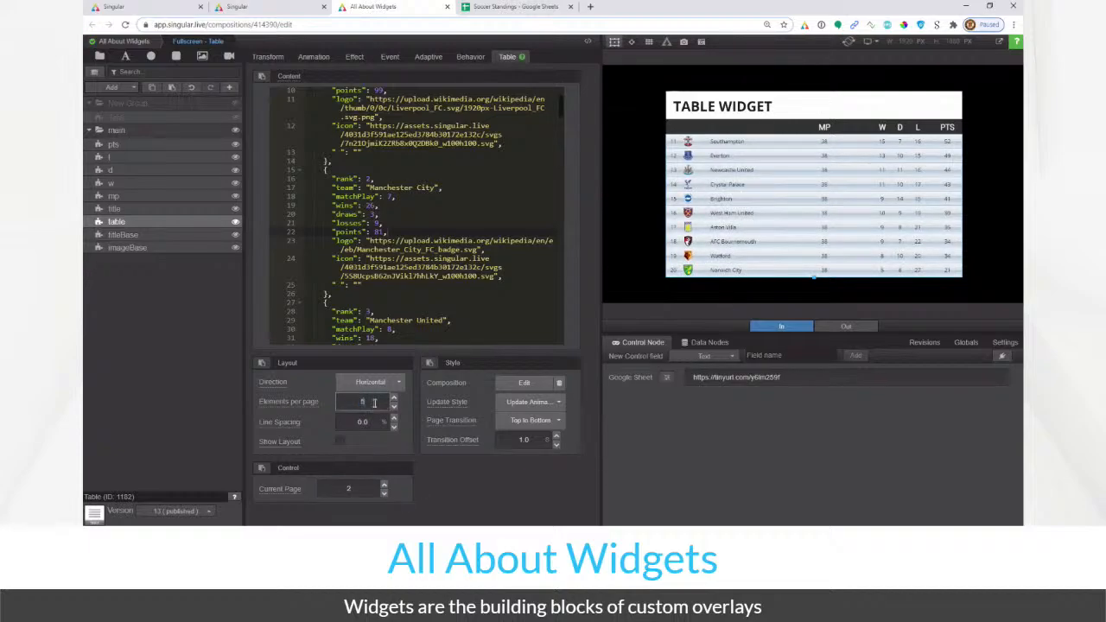
pyautogui.click(350, 488)
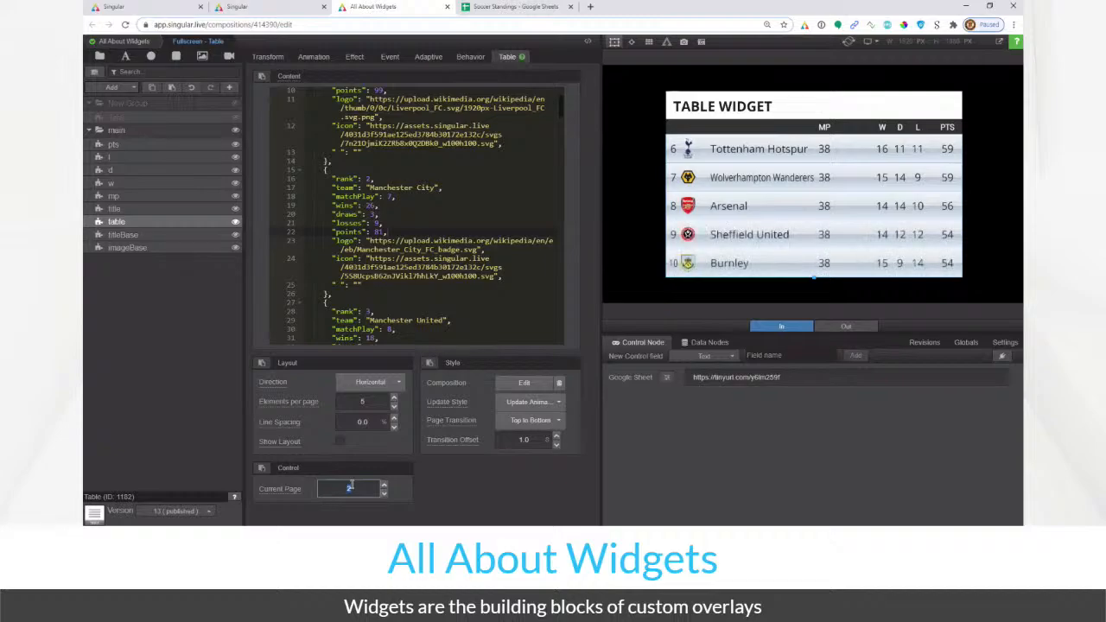
pyautogui.write('1')
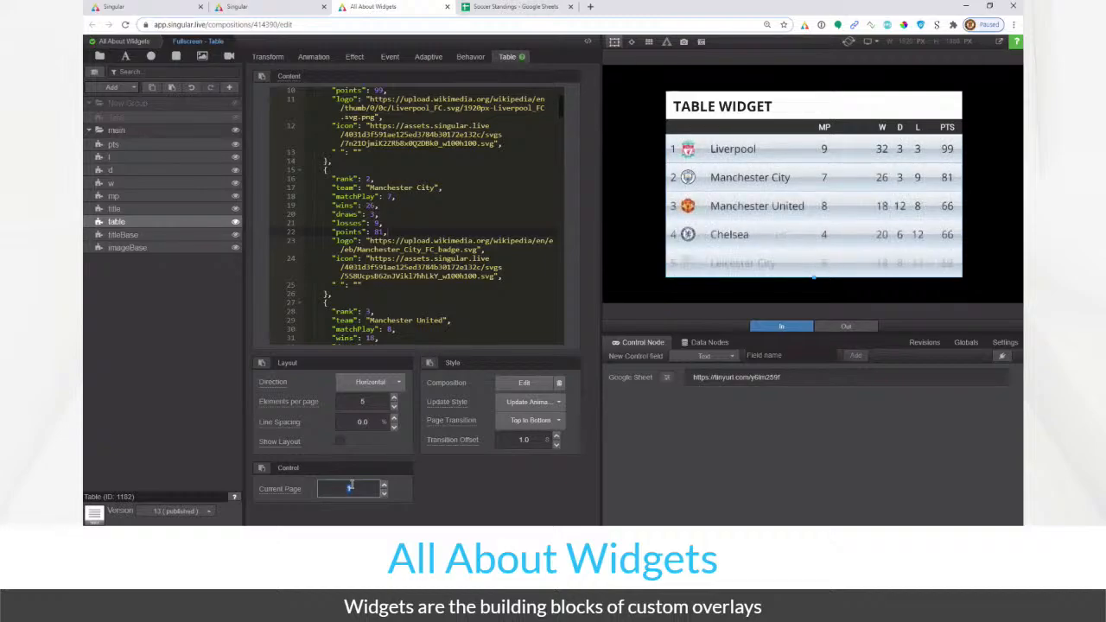
pyautogui.write('2')
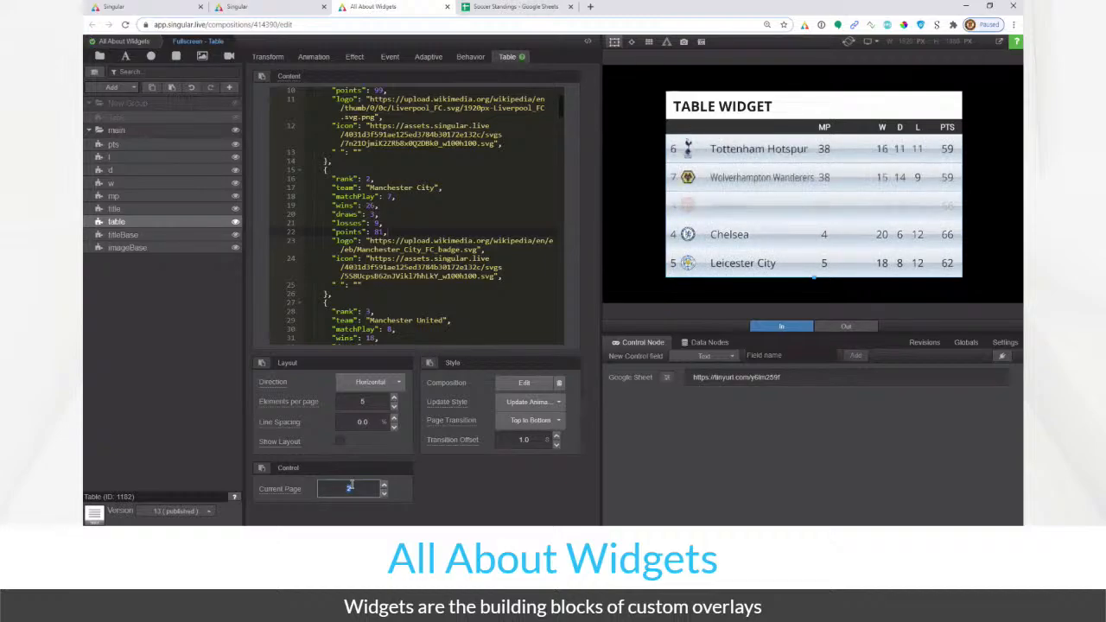
pyautogui.write('3')
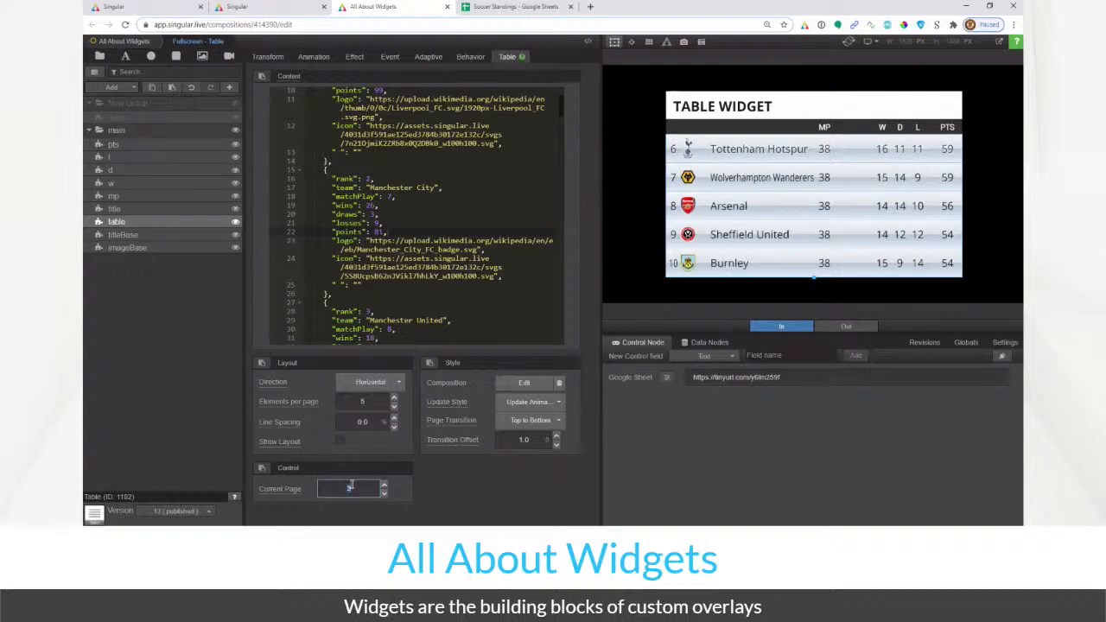
pyautogui.write('4')
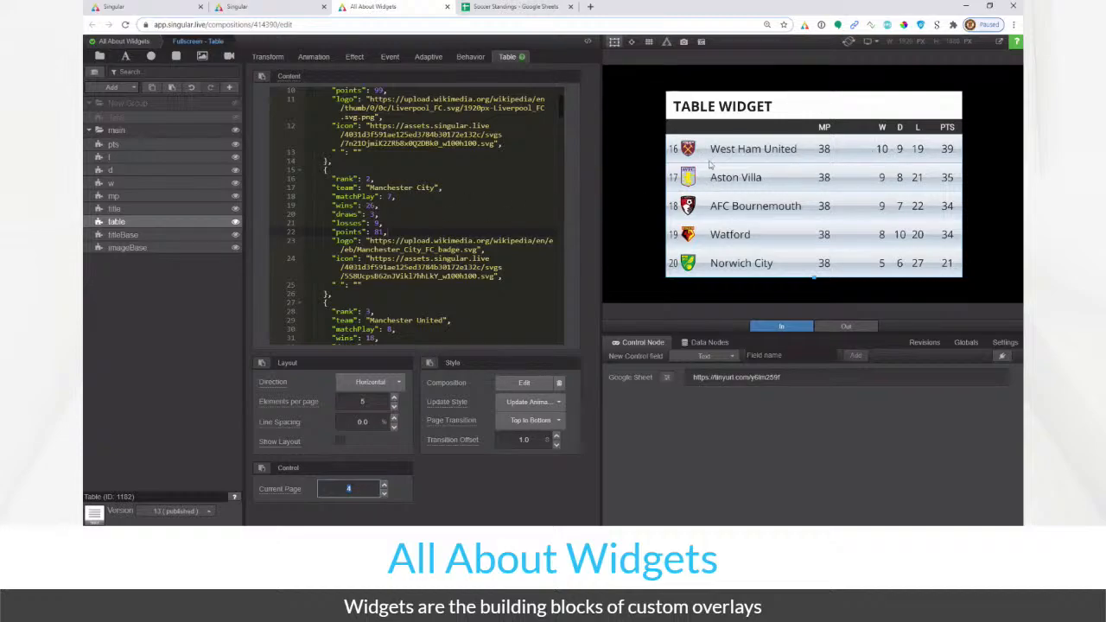
# Try 20 elements per page, and return the table to current page 1 with 10 elements per page
pyautogui.click(370, 403)
pyautogui.write('20')
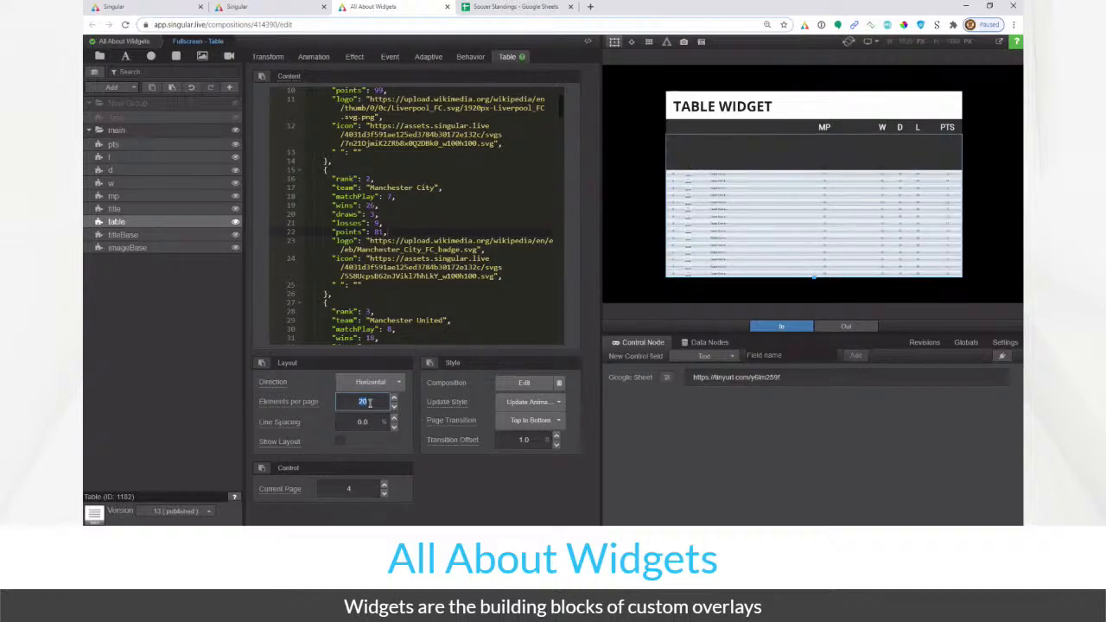
pyautogui.click(361, 490)
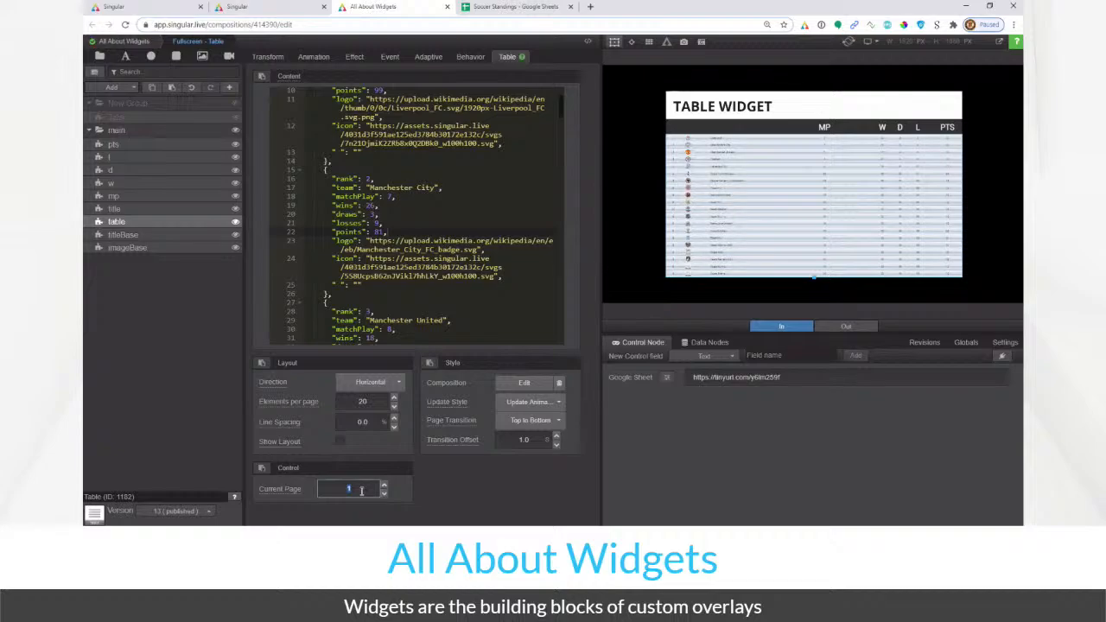
pyautogui.click(372, 403)
pyautogui.write('10')
pyautogui.press('Return')
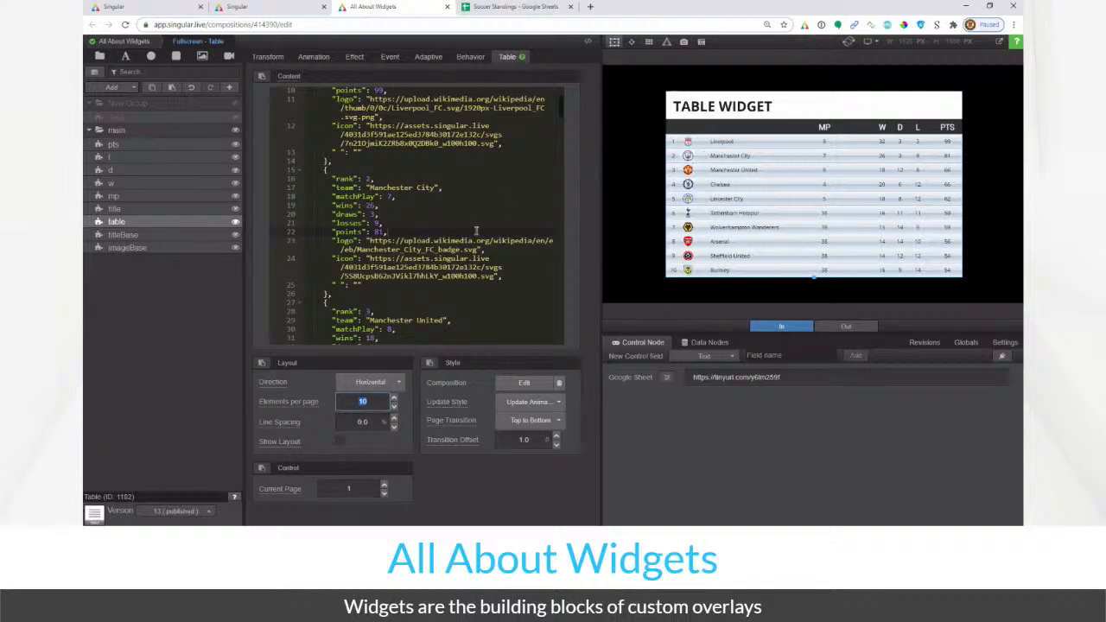
# Check the first content entries, try the Vertical layout direction for the table, and return it to Horizontal
pyautogui.scroll(3, 460, 236)
pyautogui.scroll(-3, 461, 236)
pyautogui.scroll(3, 461, 236)
pyautogui.click(341, 128)
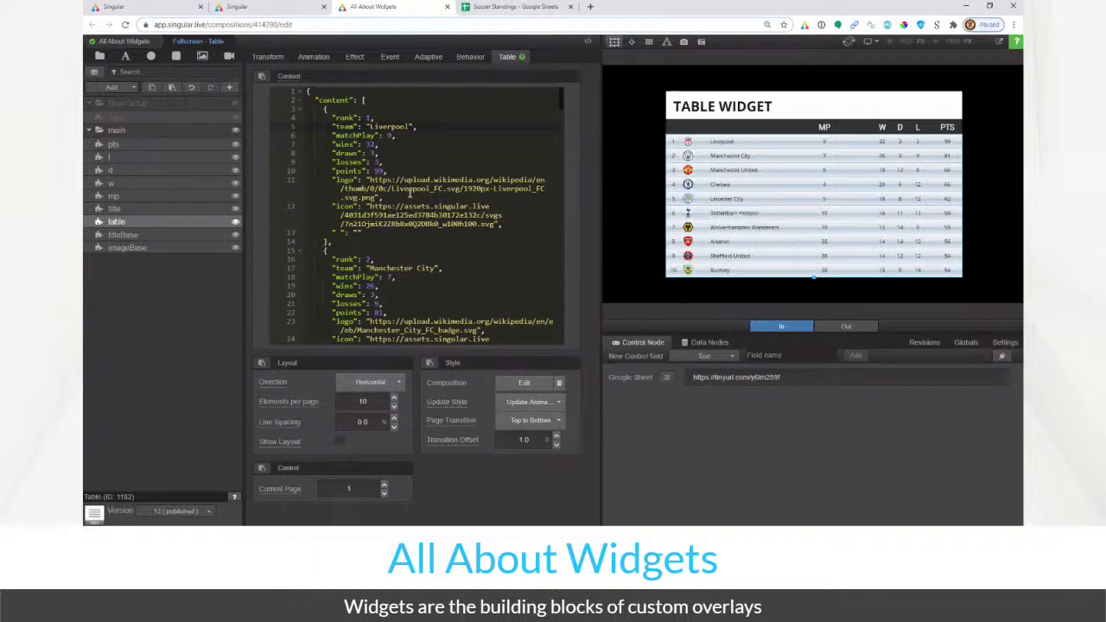
pyautogui.click(370, 382)
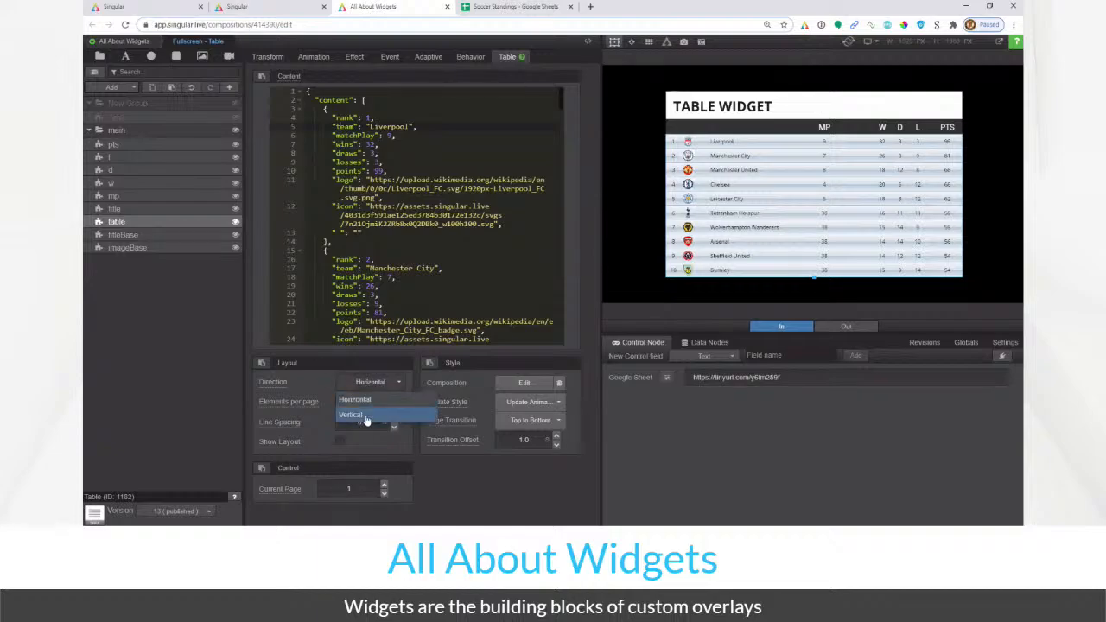
pyautogui.click(366, 415)
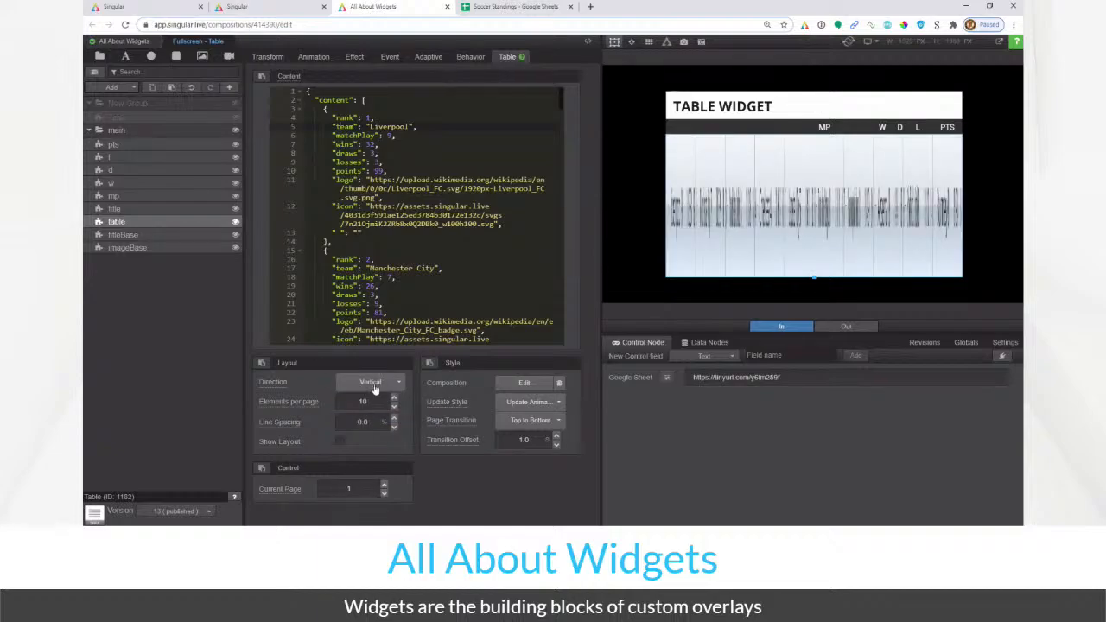
pyautogui.click(373, 385)
pyautogui.click(377, 400)
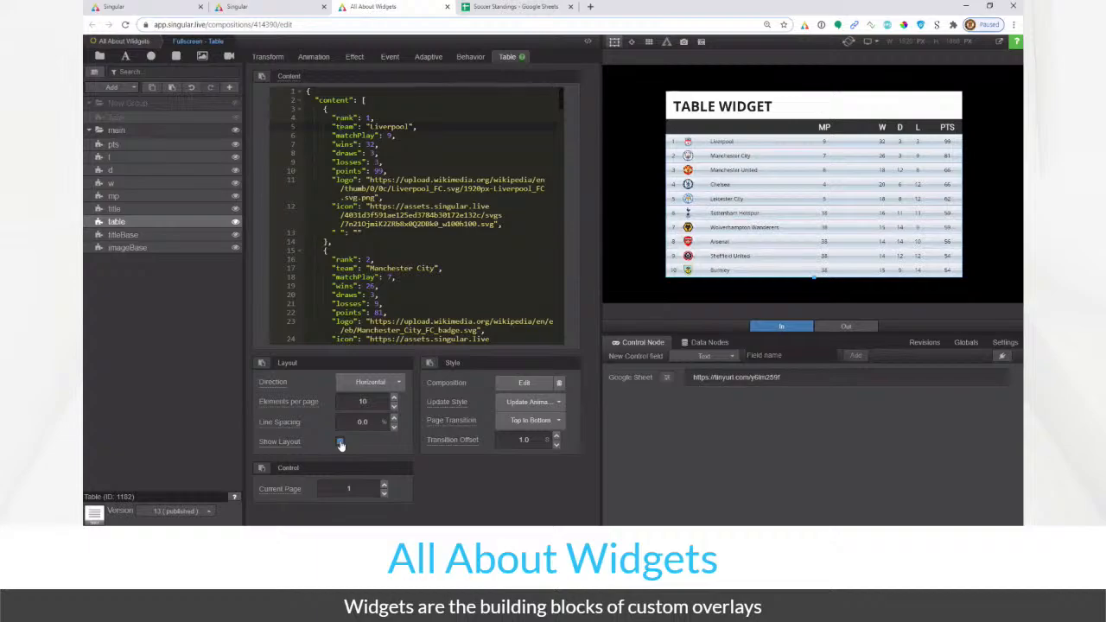
# Try a line spacing of 5.0% on the table and set it back to 0.0%
pyautogui.click(363, 422)
pyautogui.write('1')
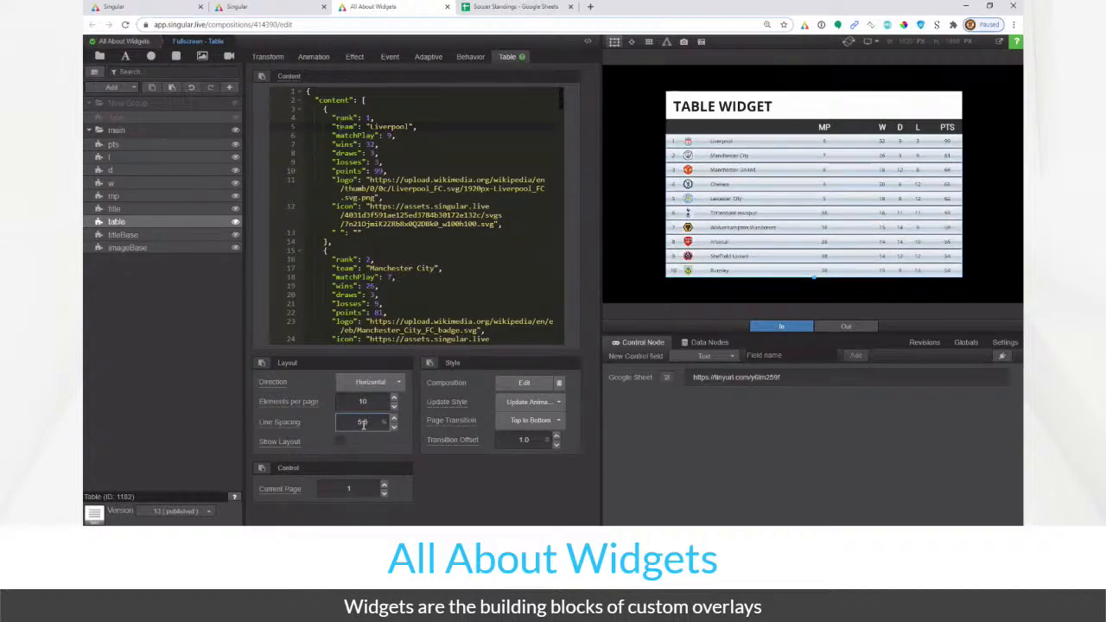
pyautogui.press('Return')
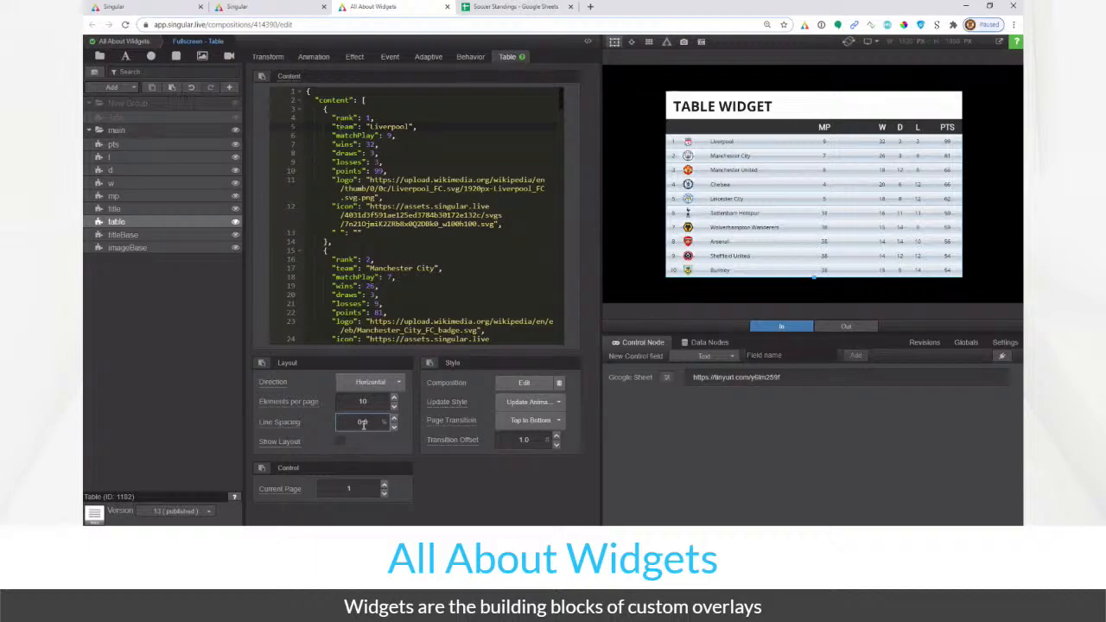
pyautogui.click(480, 465)
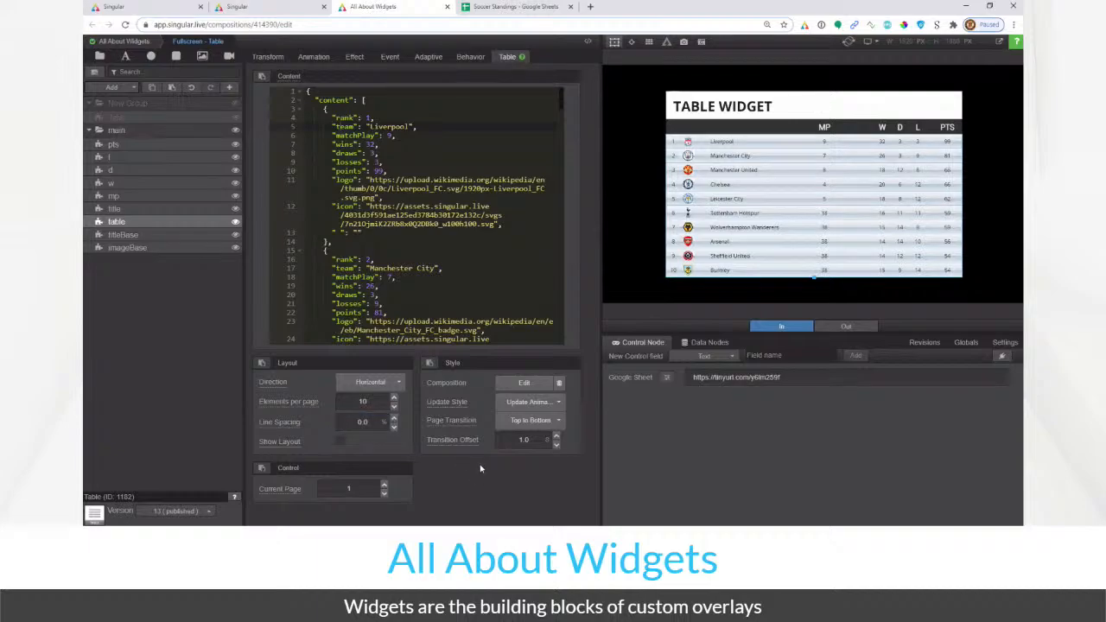
# Set the page transition to Bottom to Top and preview it by switching to page 2 and back to page 1
pyautogui.click(536, 402)
pyautogui.click(535, 422)
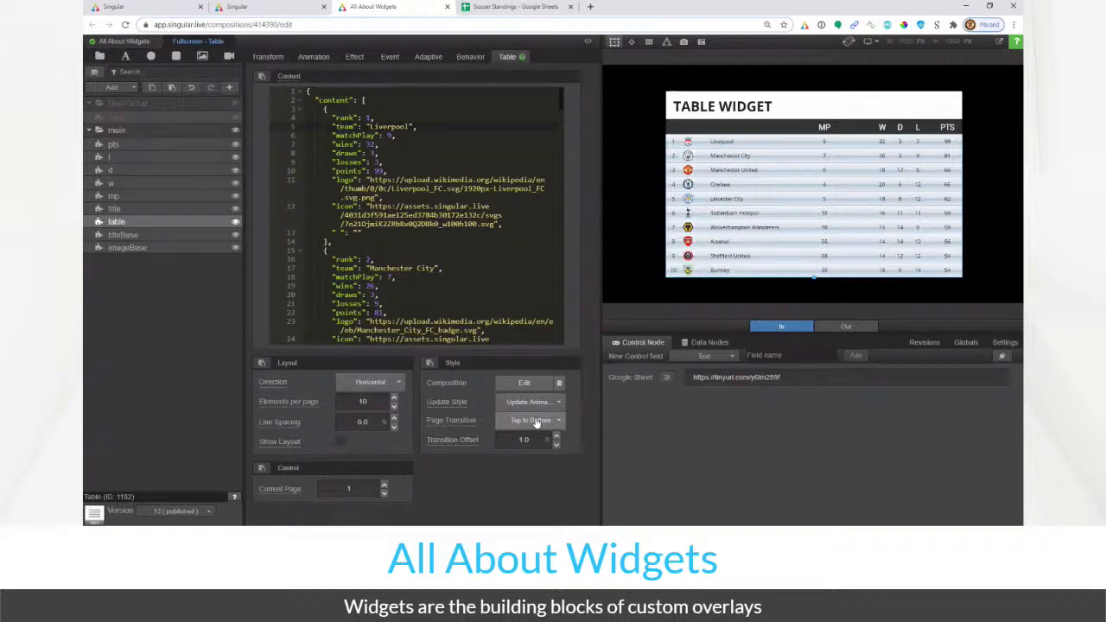
pyautogui.click(528, 421)
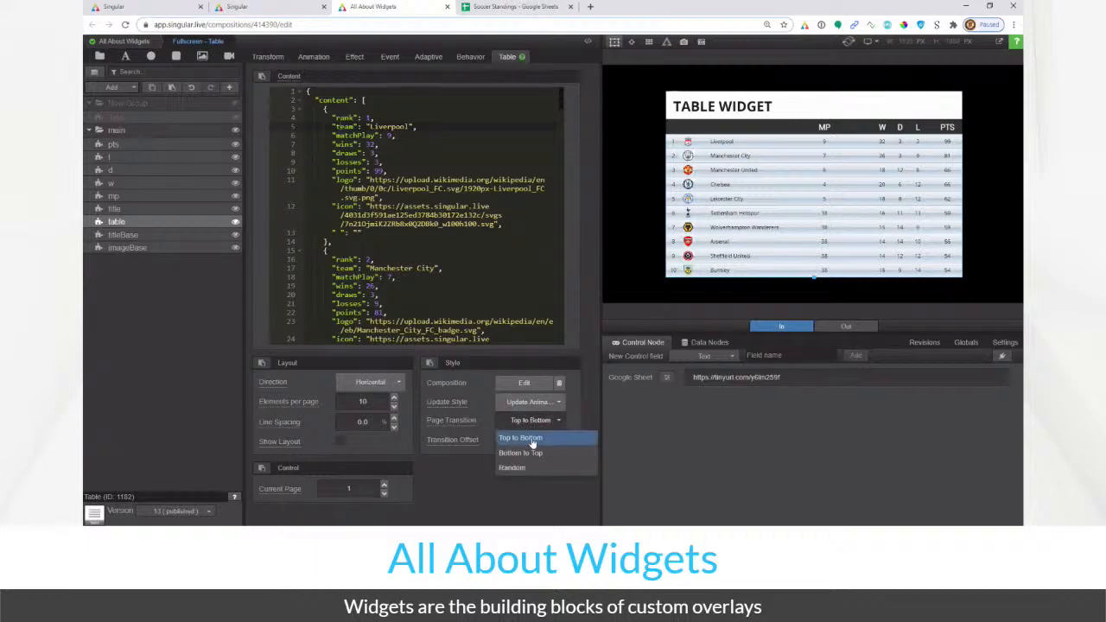
pyautogui.click(523, 452)
pyautogui.click(362, 490)
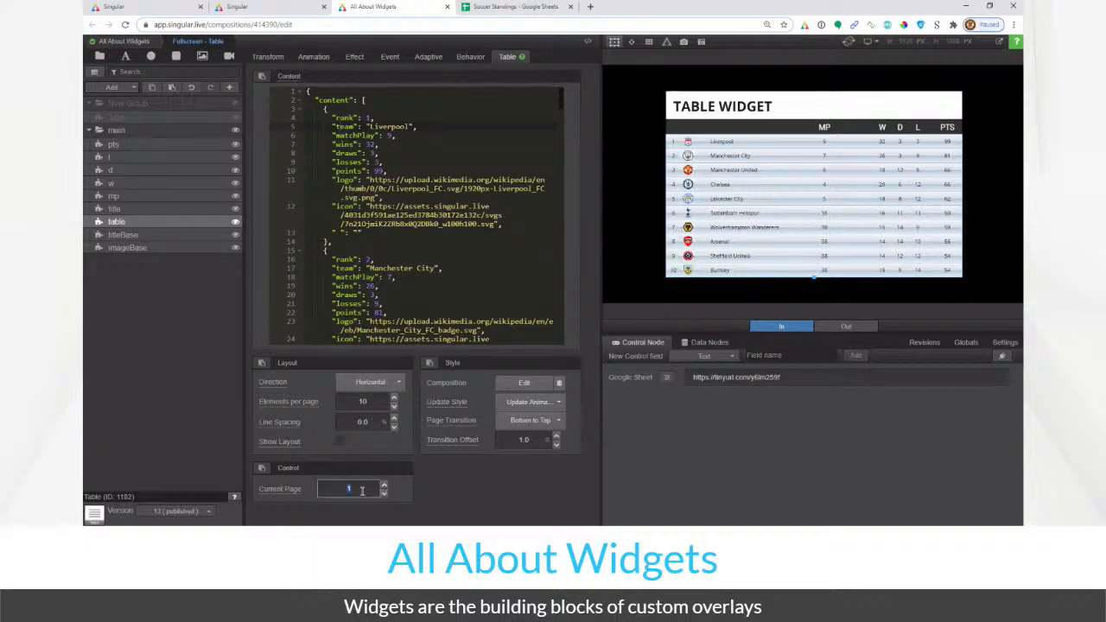
pyautogui.press('Return')
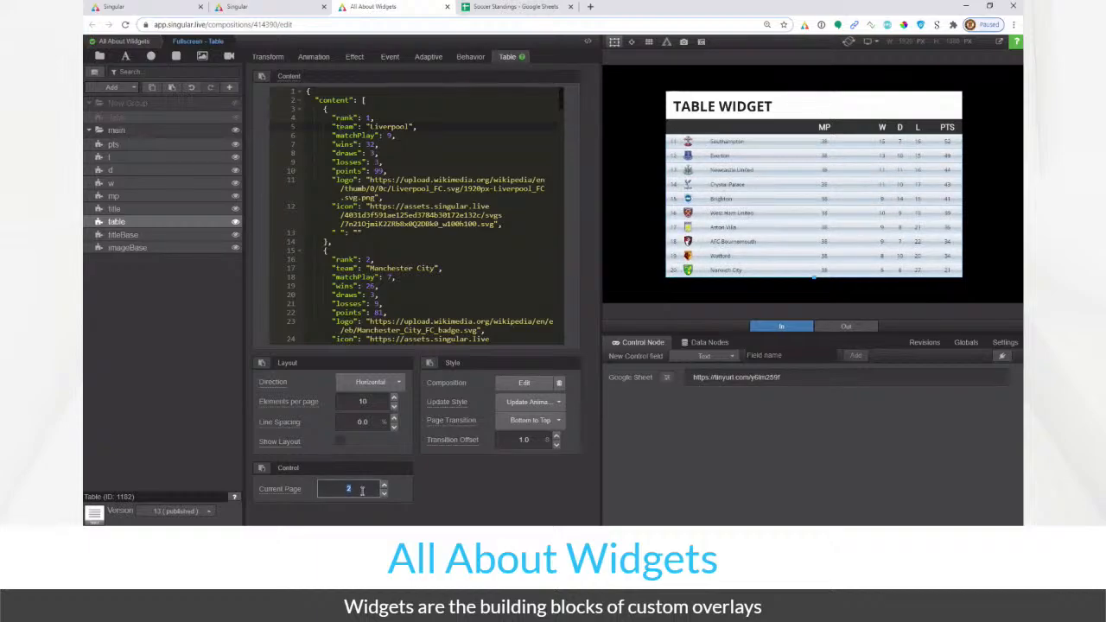
pyautogui.write('1')
pyautogui.press('Return')
# Set the table's page transition back to Top to Bottom
pyautogui.click(522, 441)
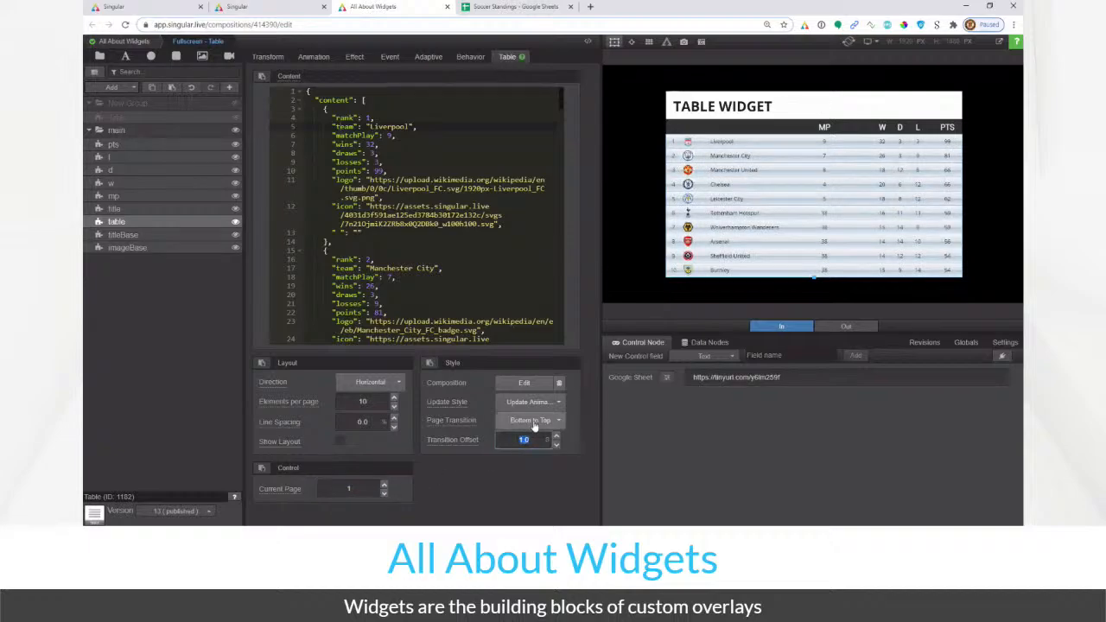
pyautogui.click(534, 421)
pyautogui.click(516, 451)
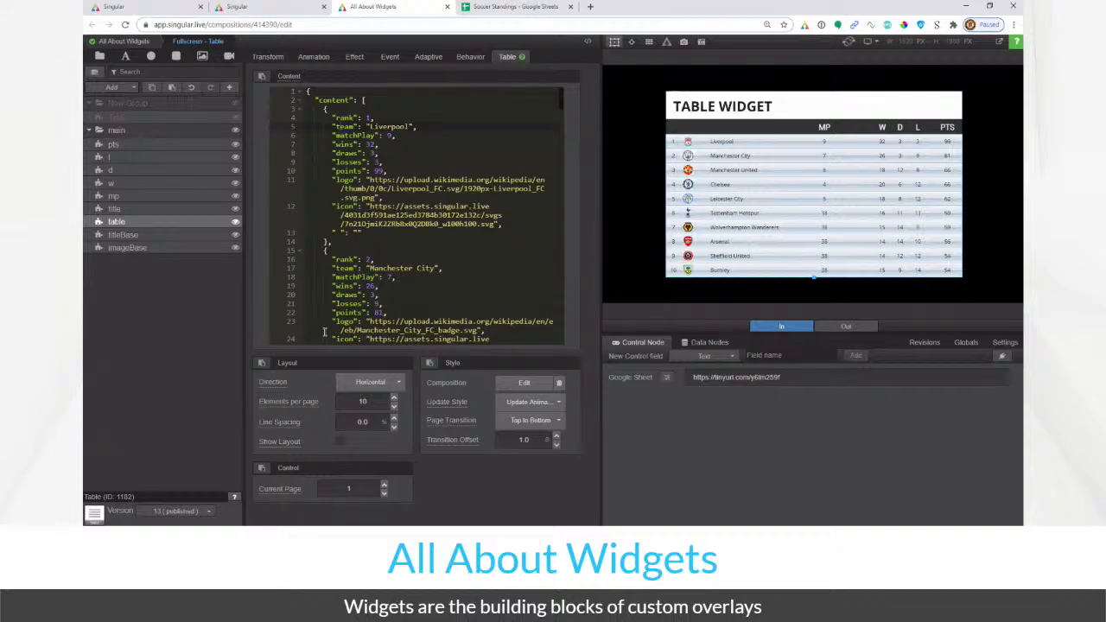
# Open the table widget's row composition for editing and enlarge the node area beneath the preview
pyautogui.rightClick(518, 390)
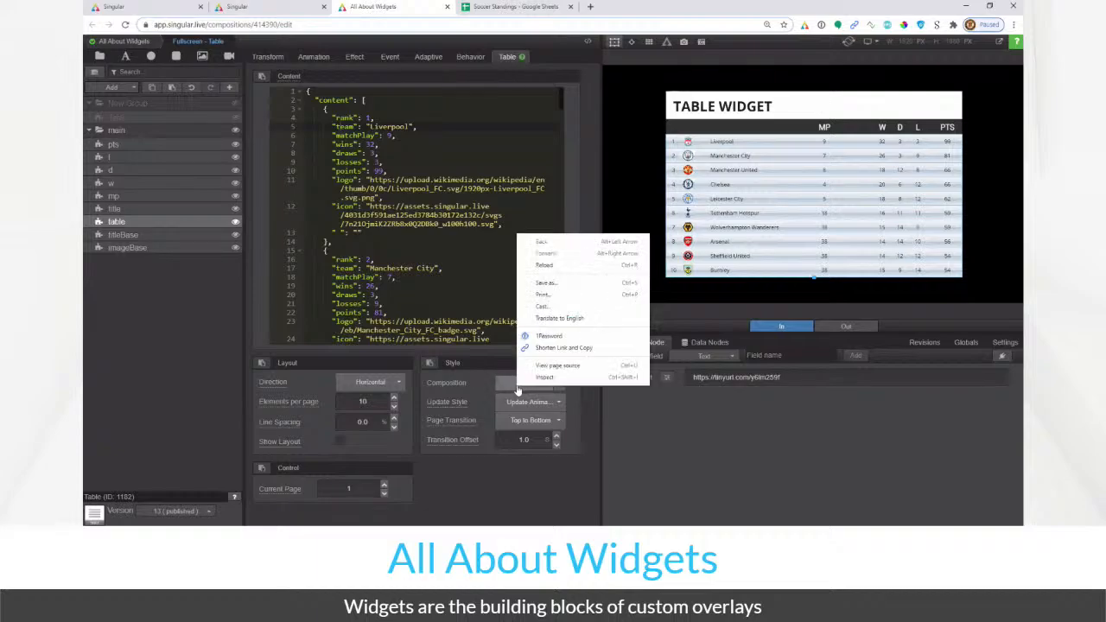
pyautogui.click(517, 390)
pyautogui.click(516, 390)
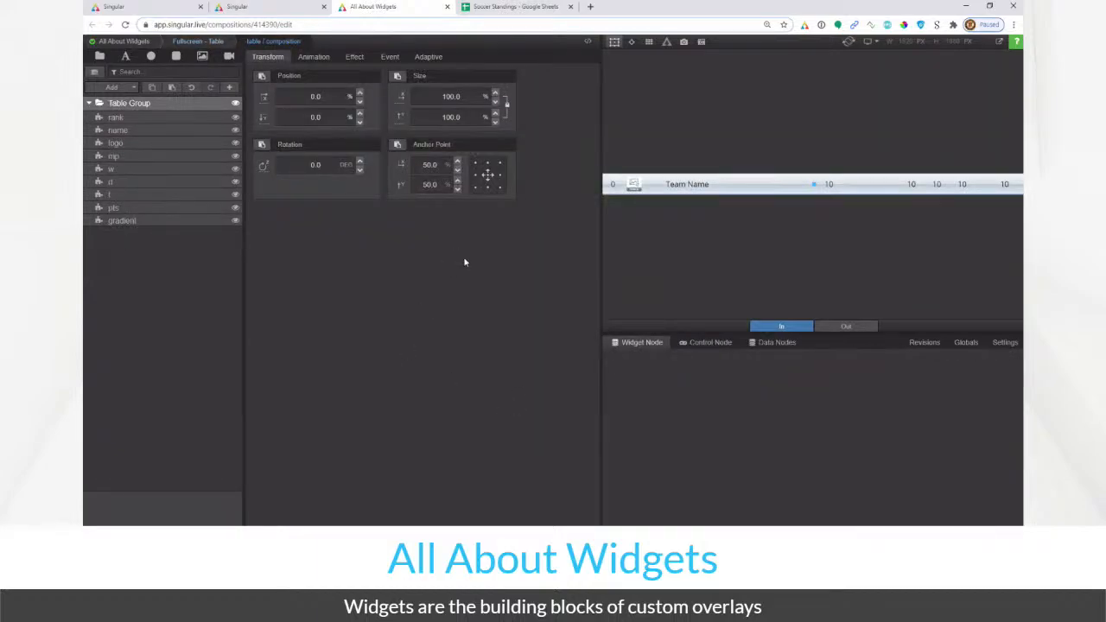
pyautogui.moveTo(634, 326); pyautogui.dragTo(623, 224)
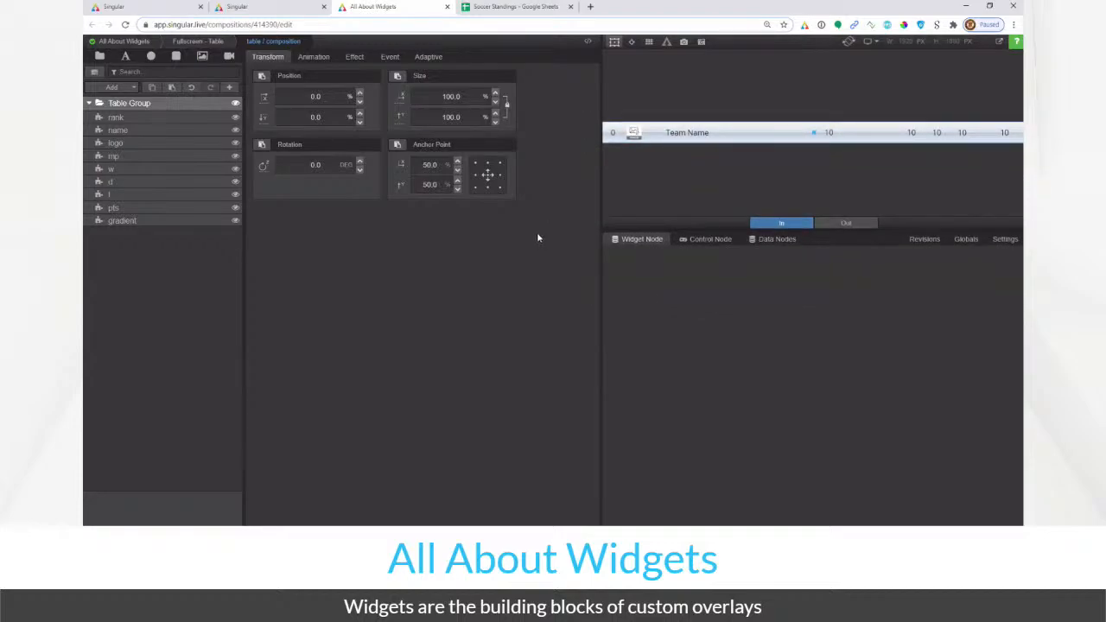
# Inspect the rank, logo, name and pts elements inside the Table Group
pyautogui.click(185, 117)
pyautogui.click(182, 141)
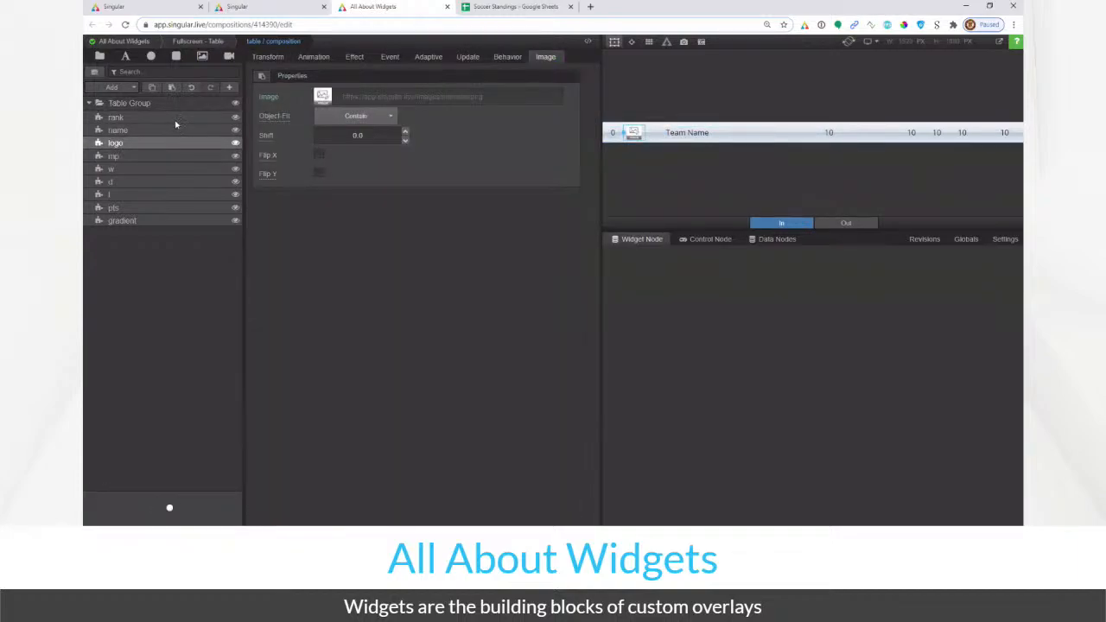
pyautogui.click(174, 120)
pyautogui.click(150, 129)
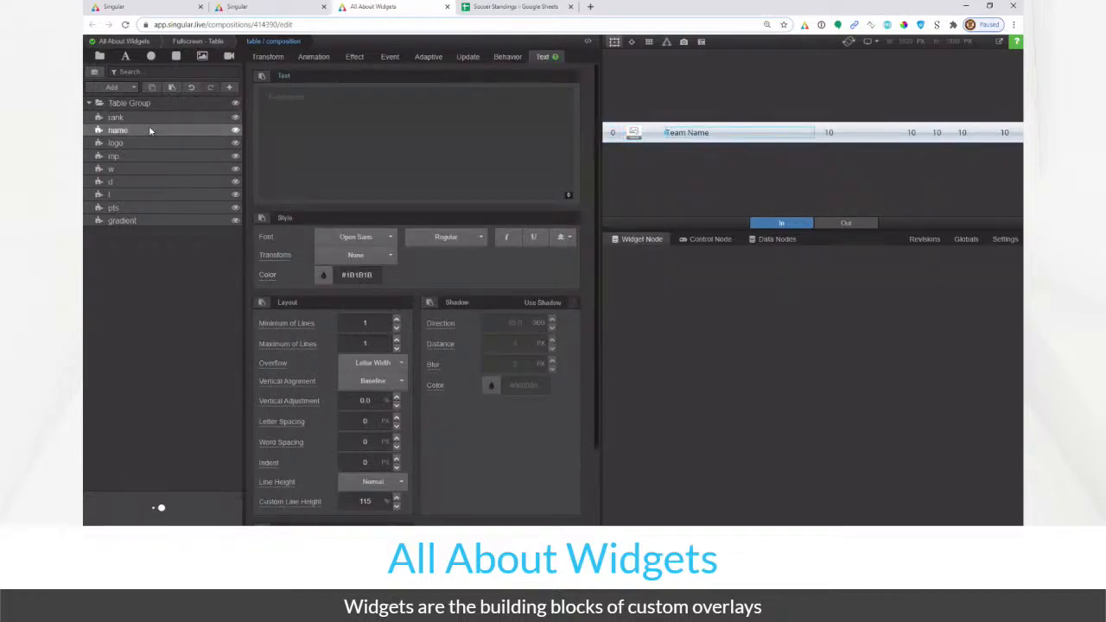
pyautogui.click(143, 208)
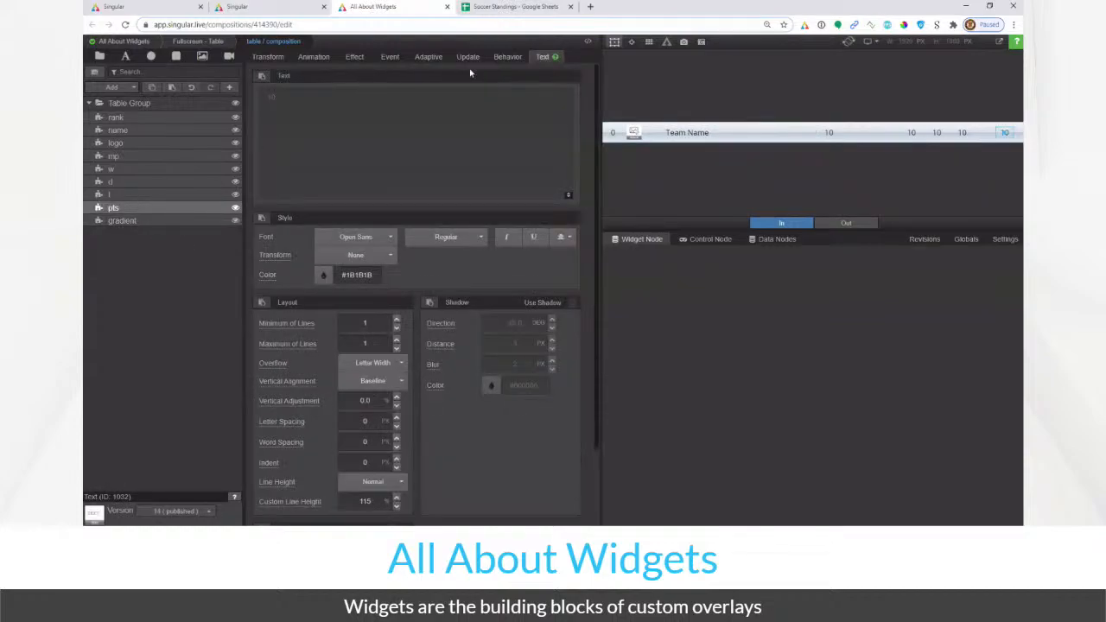
# Close the JSON visualization in the Soccer Standings Google Sheet and return to the table row composition in Singular
pyautogui.click(505, 8)
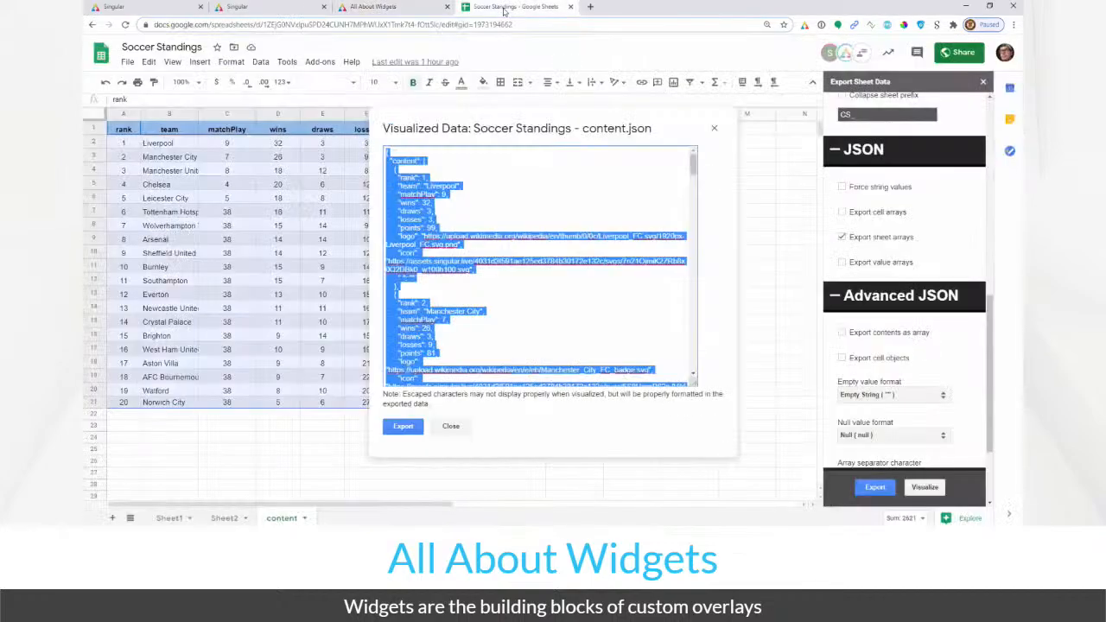
pyautogui.click(713, 129)
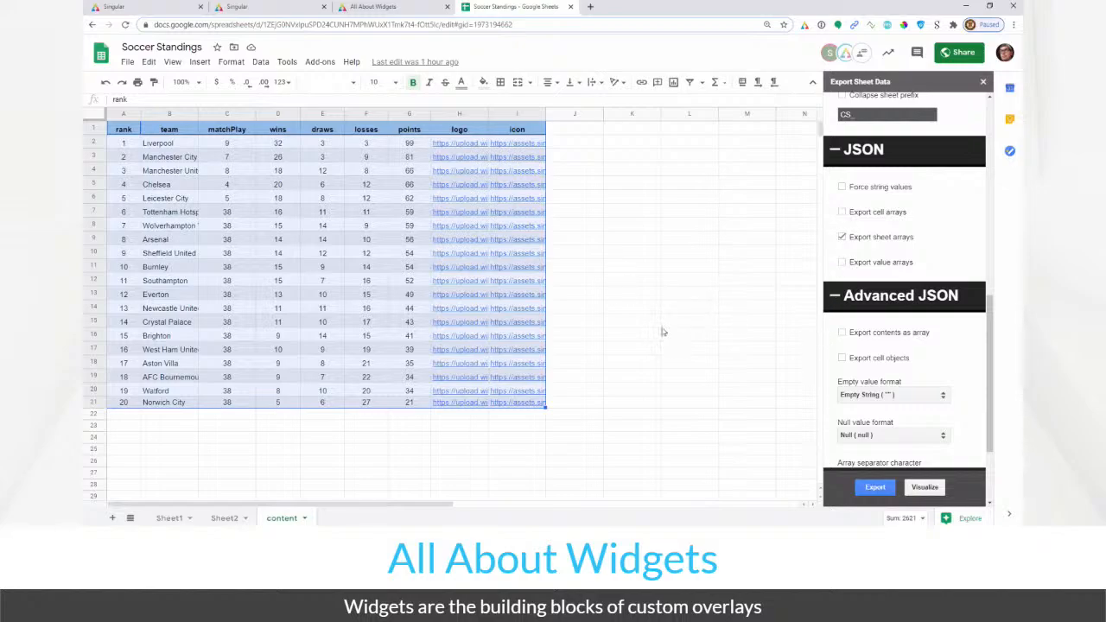
pyautogui.click(415, 15)
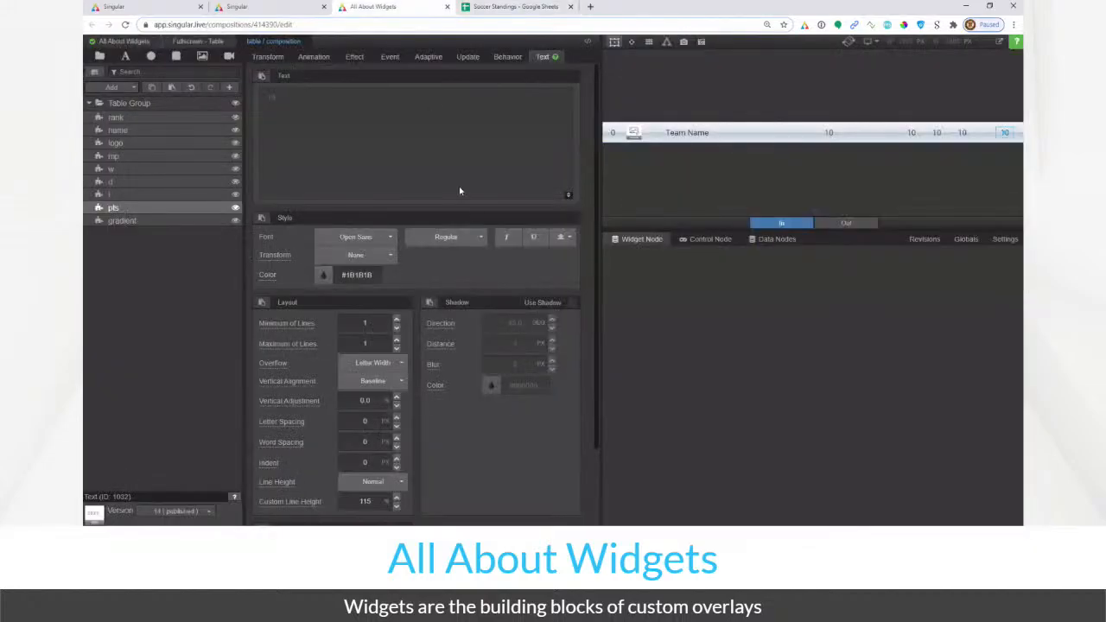
# Go back to the Fullscreen - Table composition and show its data nodes
pyautogui.click(199, 41)
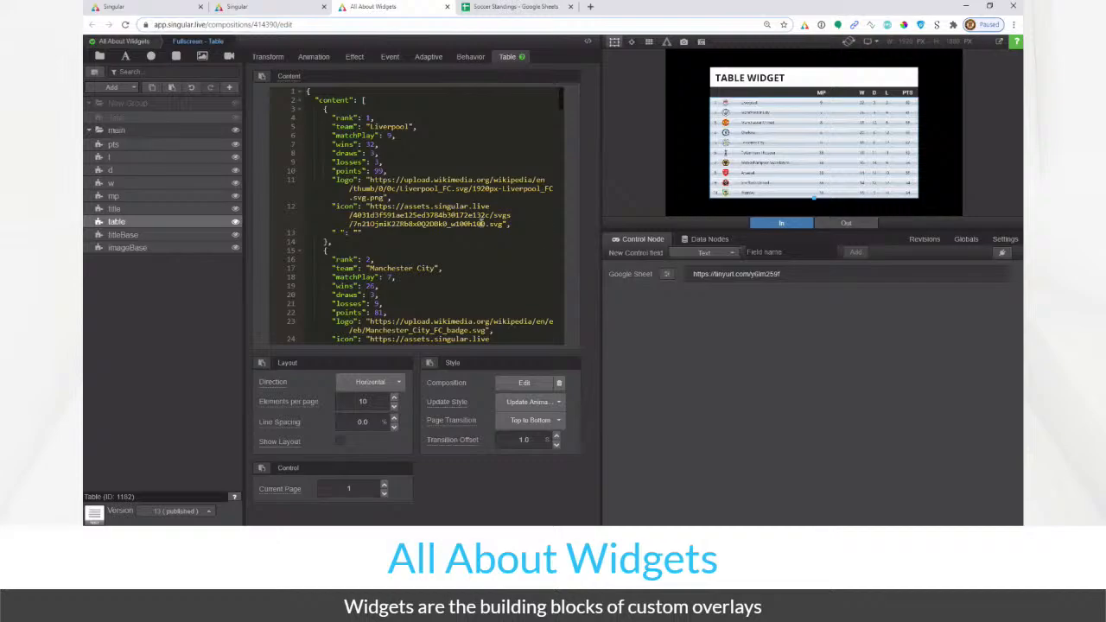
pyautogui.click(711, 241)
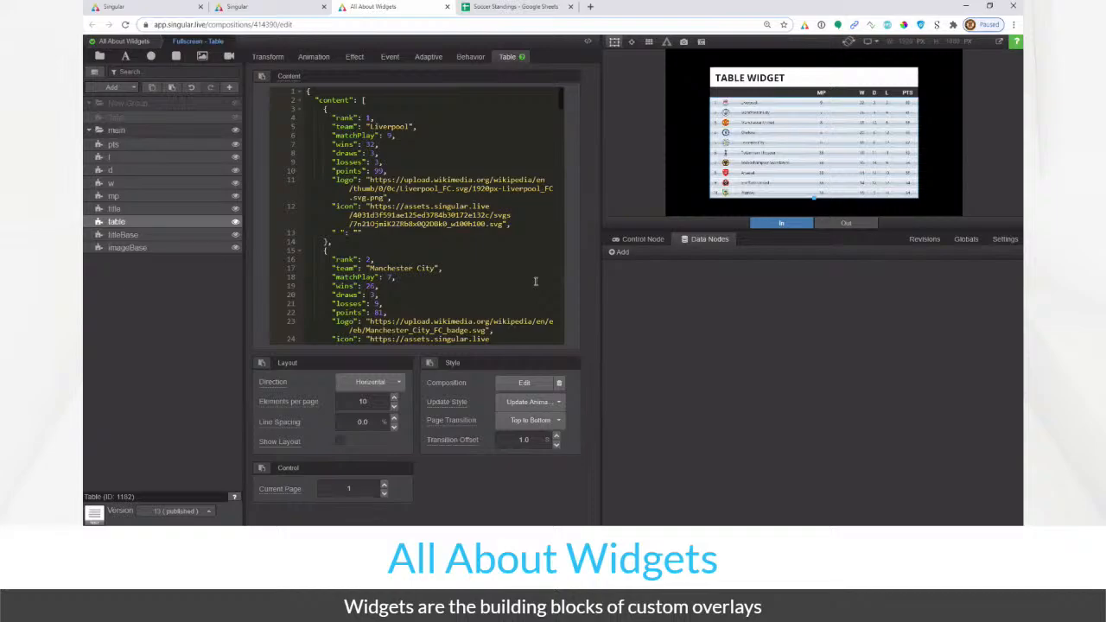
# Switch to the Soccer Standings sheet and examine the header row fields from rank through icon
pyautogui.click(511, 11)
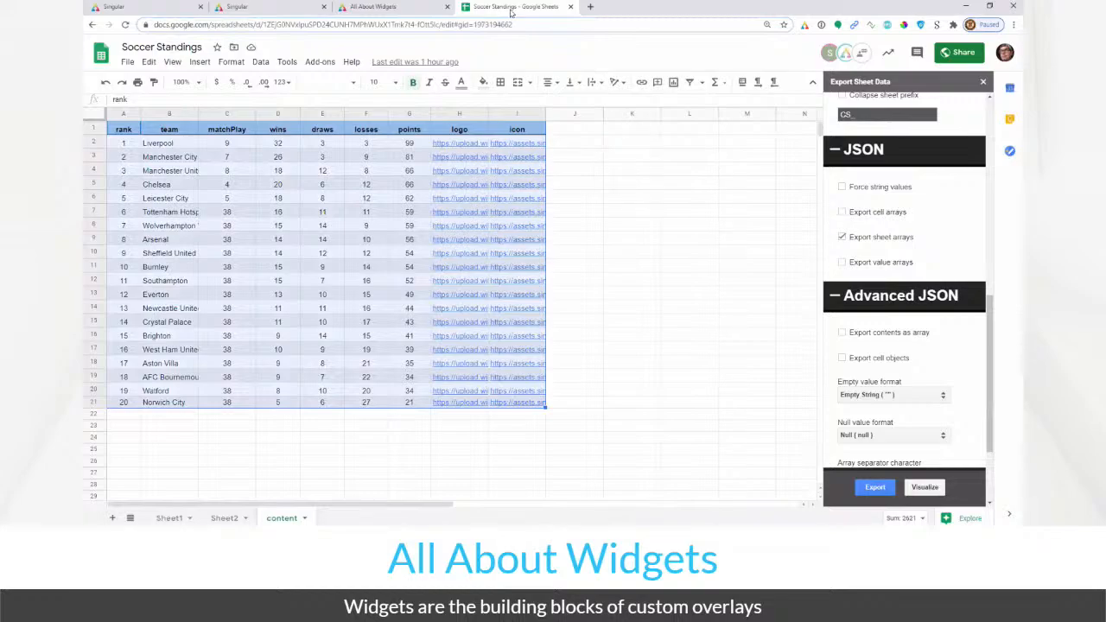
pyautogui.click(607, 210)
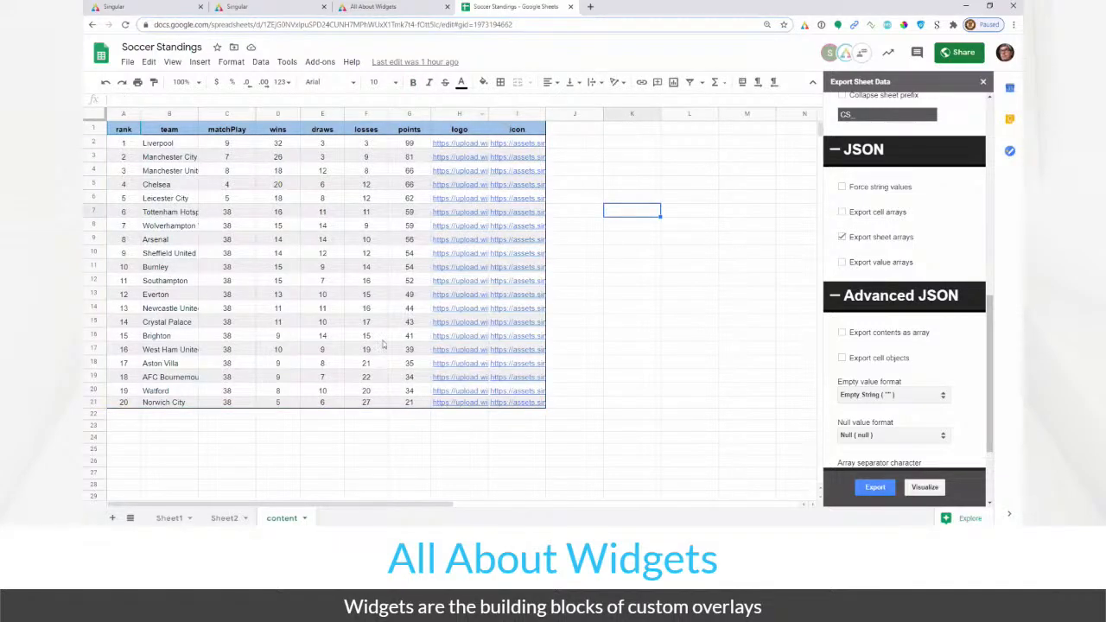
pyautogui.click(124, 129)
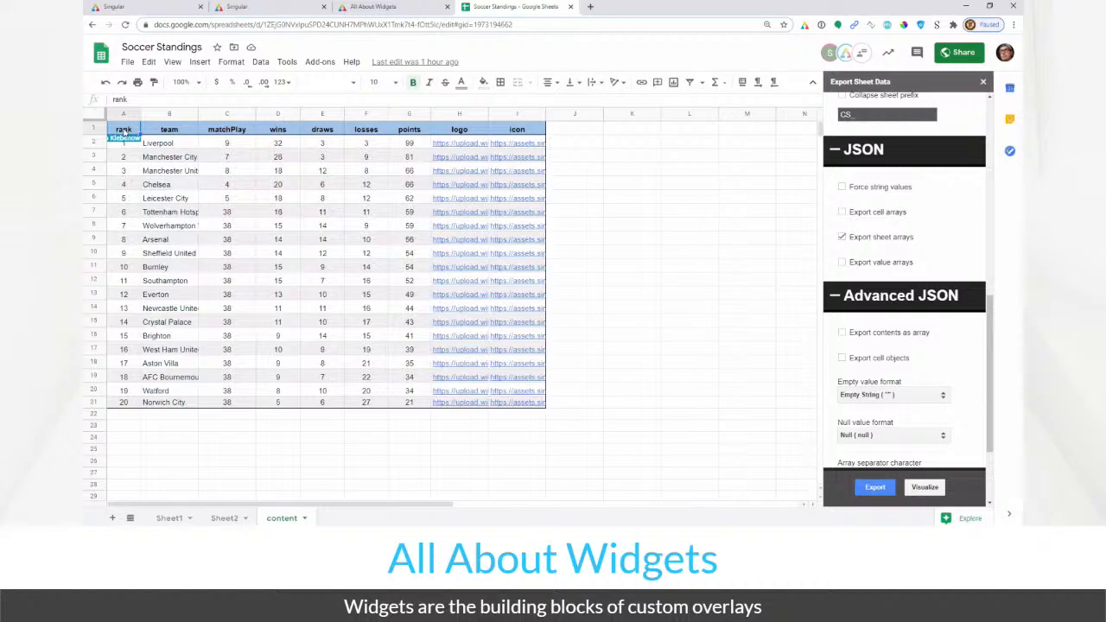
pyautogui.press('Right')
pyautogui.press('Right')
pyautogui.press('Right')
pyautogui.press('Right')
pyautogui.press('Right')
pyautogui.press('Right')
pyautogui.press('Right')
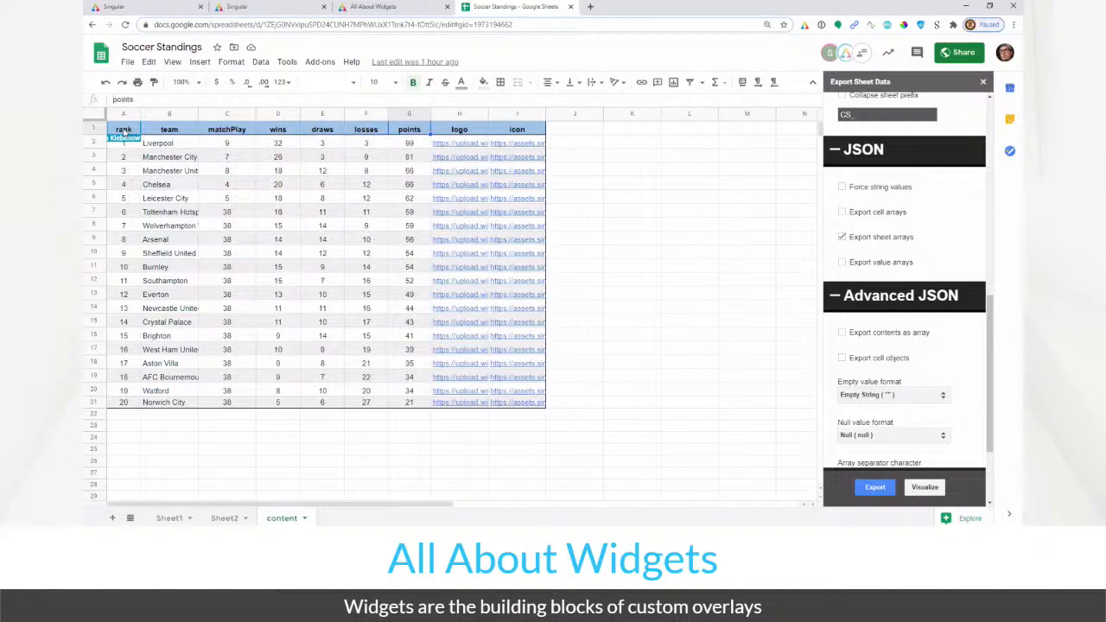
pyautogui.press('Right')
pyautogui.press('Left')
pyautogui.press('Left')
pyautogui.press('Left')
pyautogui.press('Left')
pyautogui.press('Left')
pyautogui.press('Left')
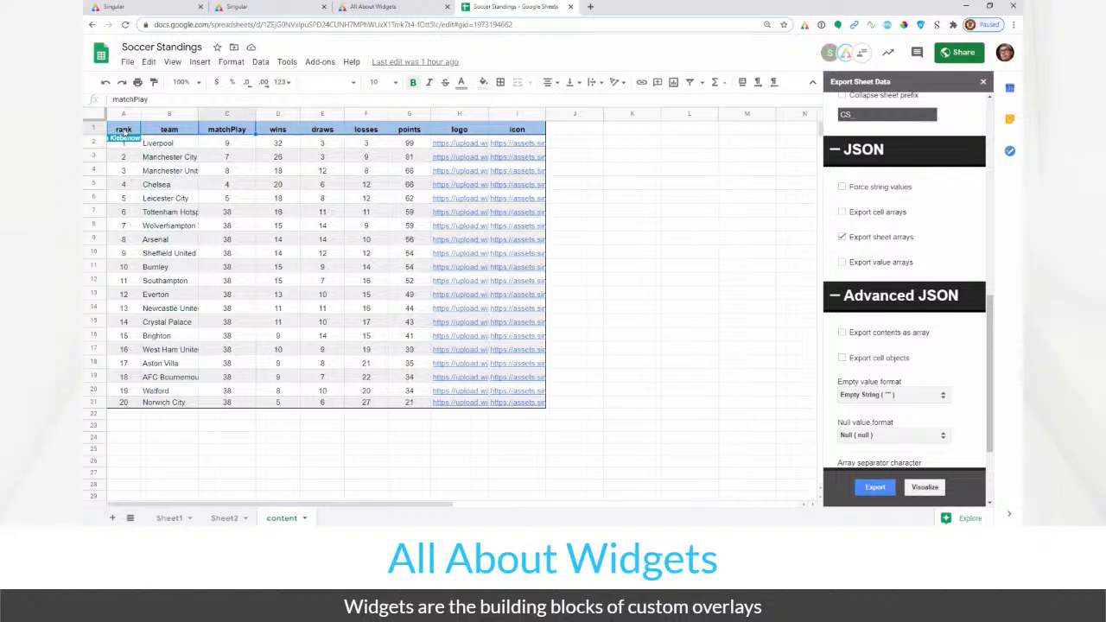
pyautogui.press('Left')
pyautogui.press('Right')
pyautogui.press('Right')
pyautogui.press('Right')
pyautogui.press('Right')
pyautogui.press('Right')
pyautogui.press('Right')
pyautogui.press('Right')
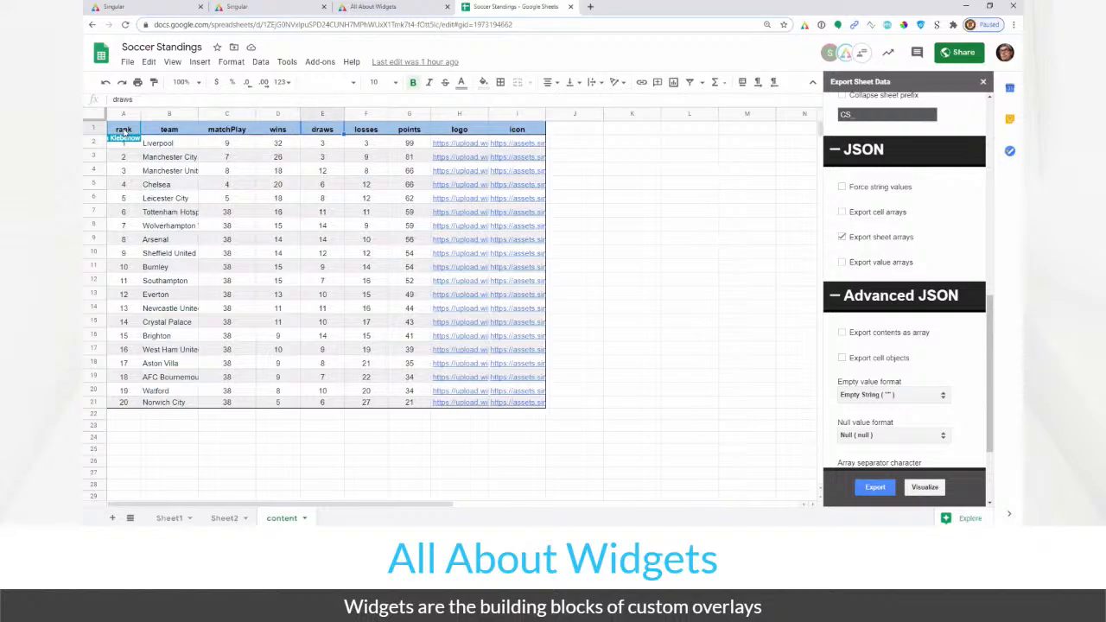
# Return to the Singular composition and inspect the pts header text in the main group against the sheet
pyautogui.click(393, 7)
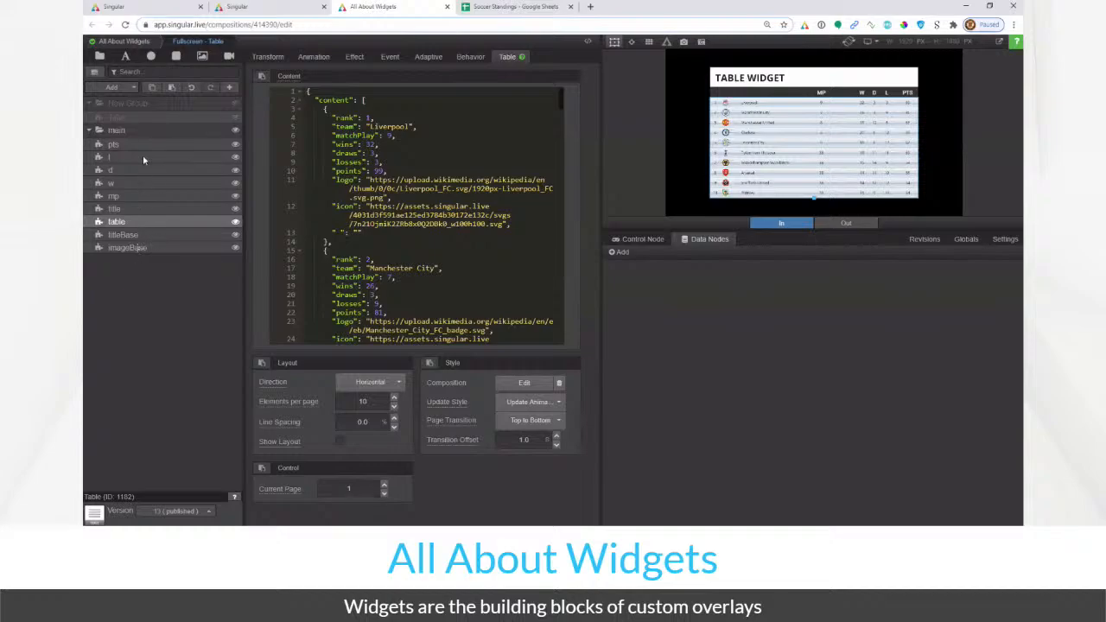
pyautogui.click(515, 6)
pyautogui.click(396, 8)
pyautogui.click(171, 145)
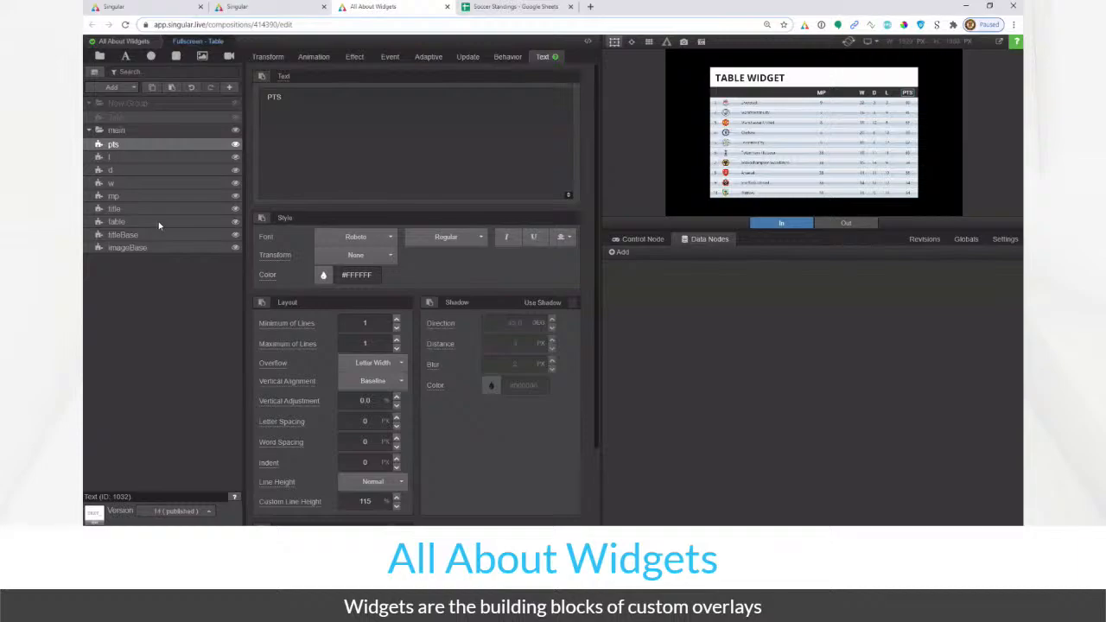
# Open the table widget's row composition for editing and select the rank element
pyautogui.click(158, 221)
pyautogui.click(516, 385)
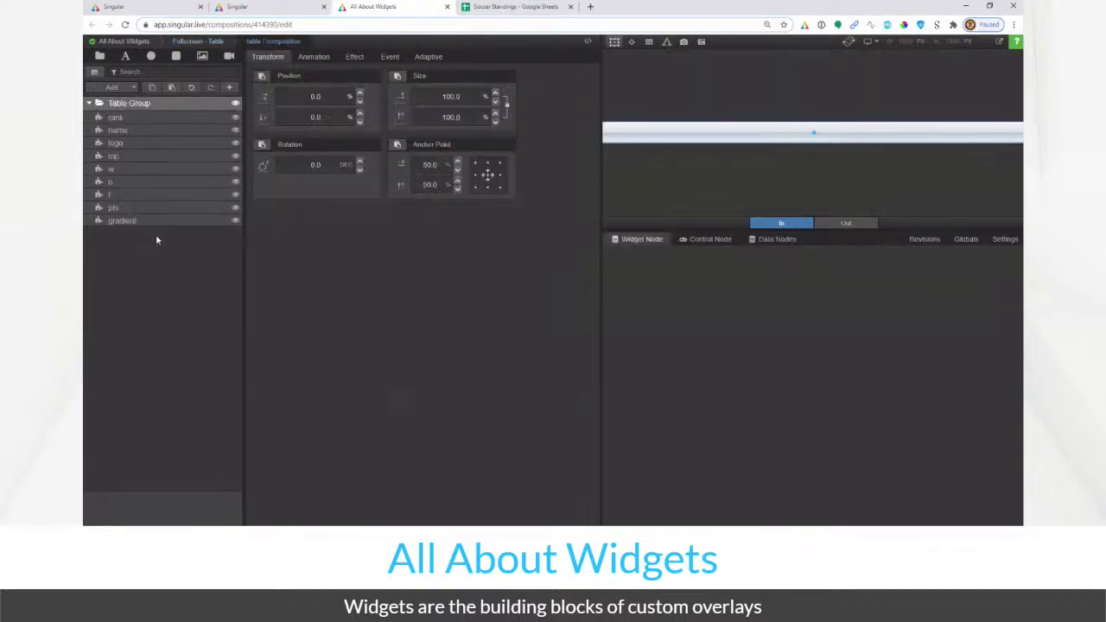
pyautogui.click(152, 121)
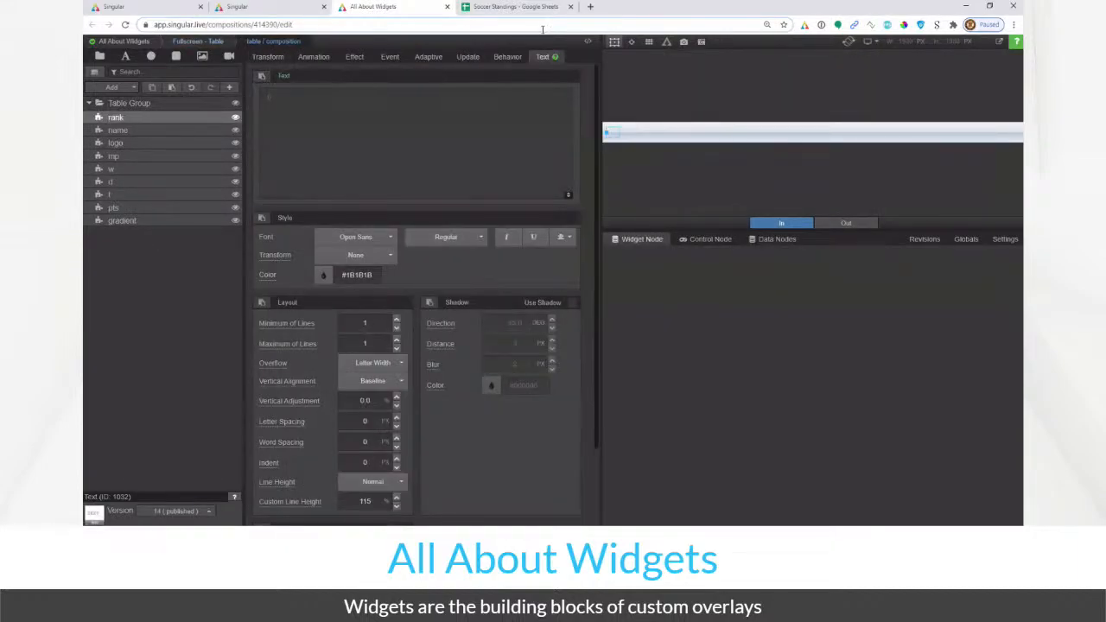
# Compare the Table Group elements and the row composition's control node fields with the column headers in the Soccer Standings sheet
pyautogui.click(526, 9)
pyautogui.click(409, 15)
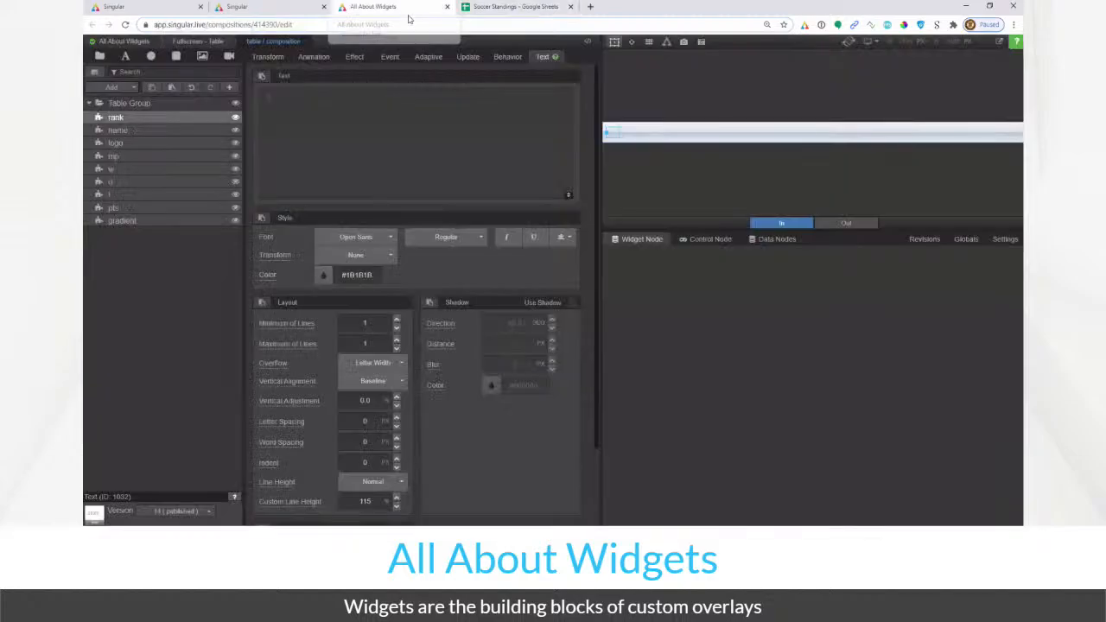
pyautogui.click(497, 11)
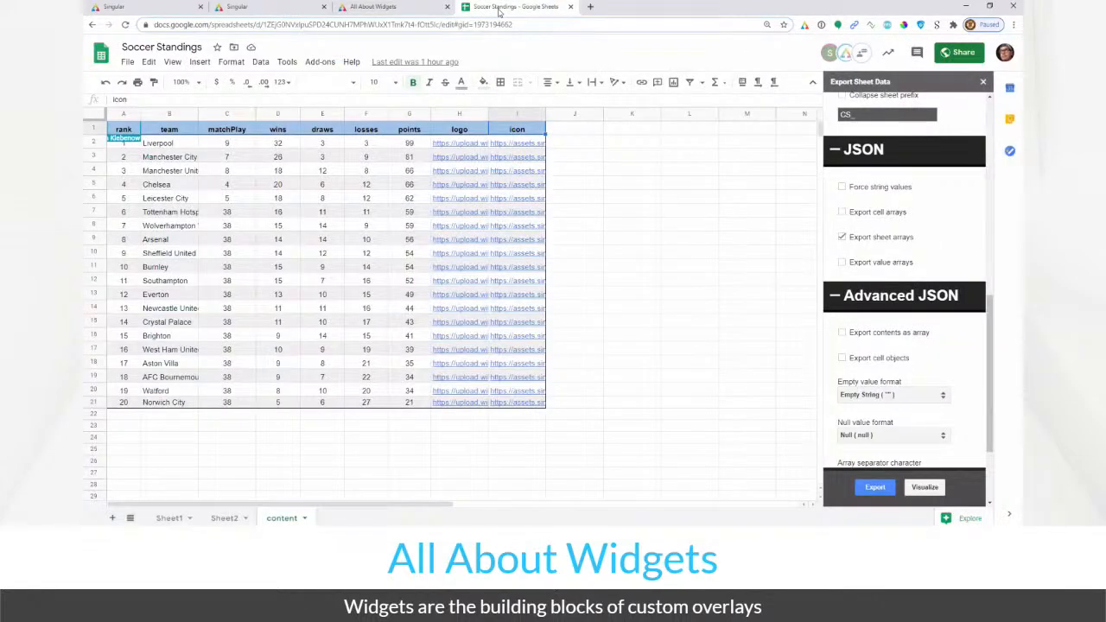
pyautogui.click(425, 14)
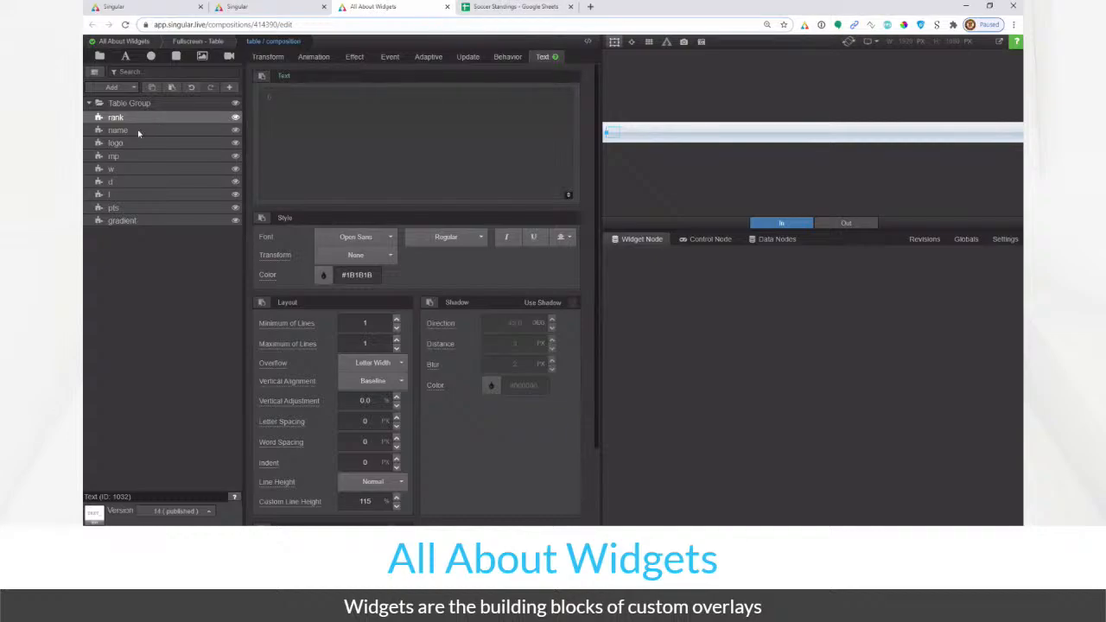
pyautogui.click(510, 6)
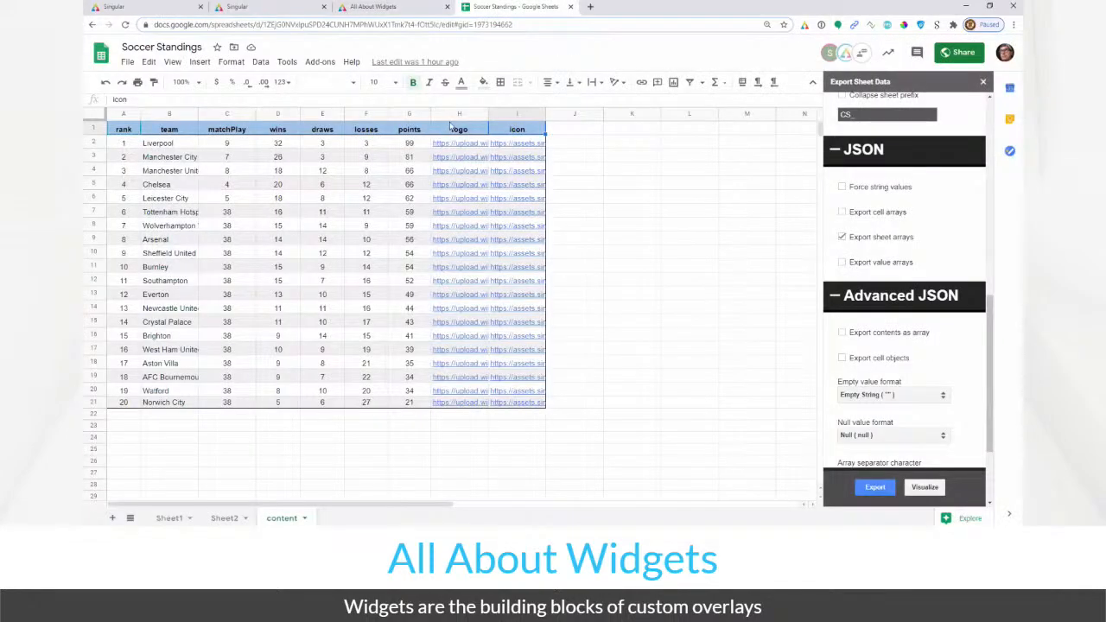
pyautogui.click(389, 8)
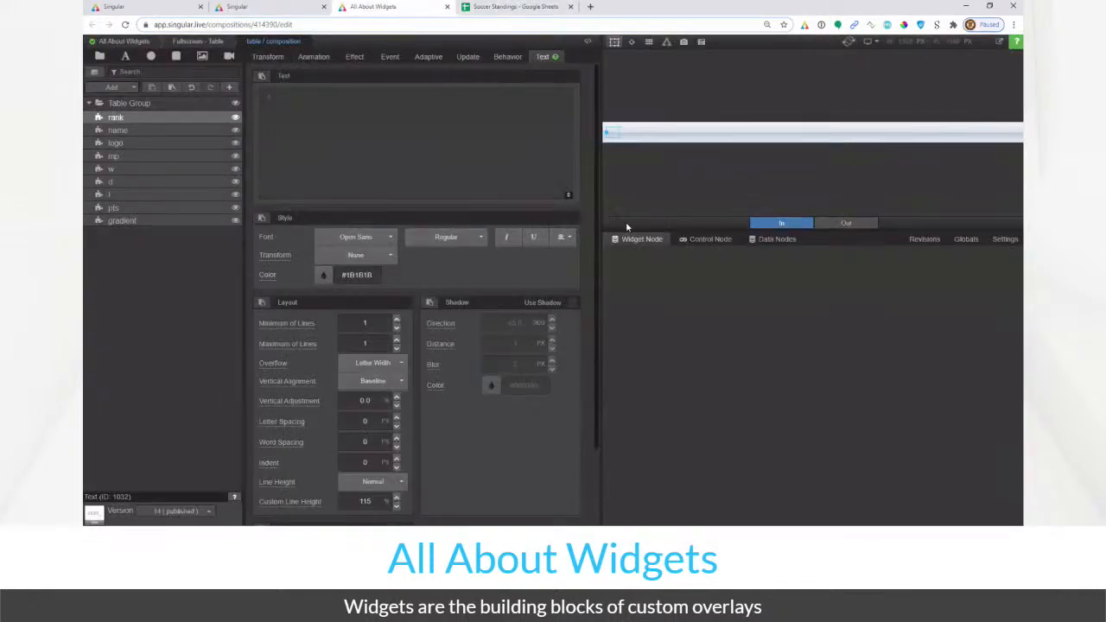
pyautogui.click(704, 241)
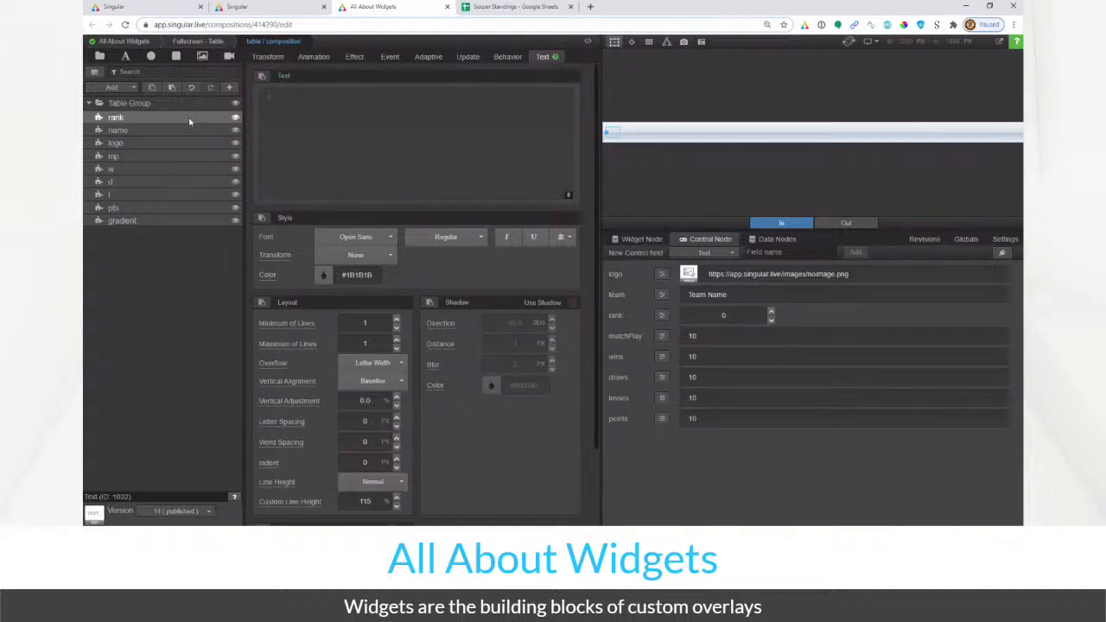
# Add a new text element to the Table Group and hide the original rank element
pyautogui.click(492, 7)
pyautogui.click(377, 7)
pyautogui.click(125, 57)
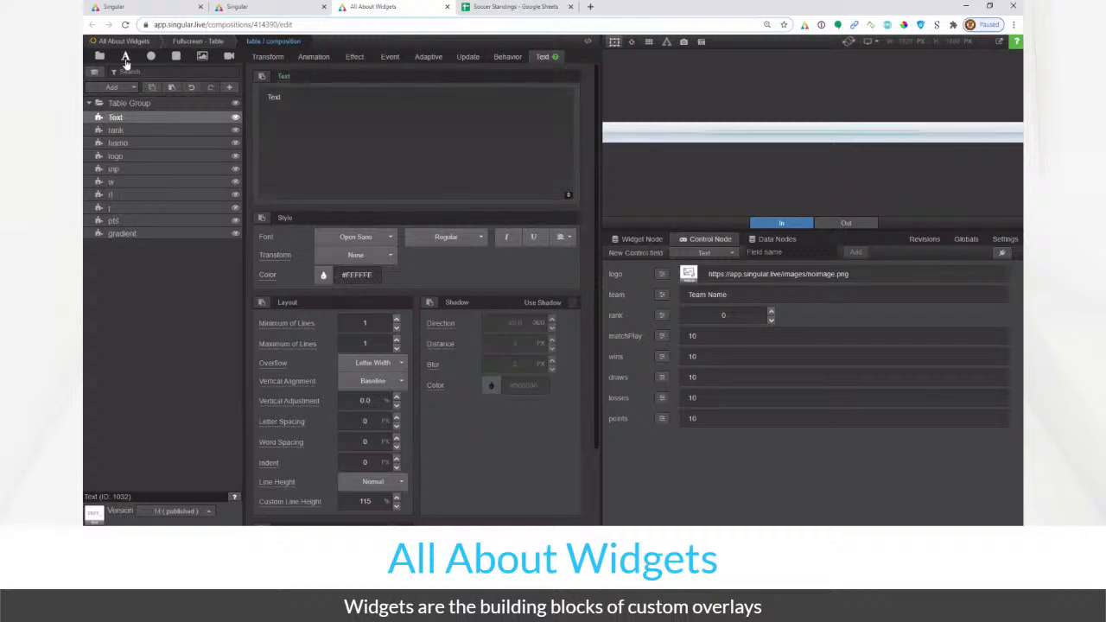
pyautogui.click(150, 130)
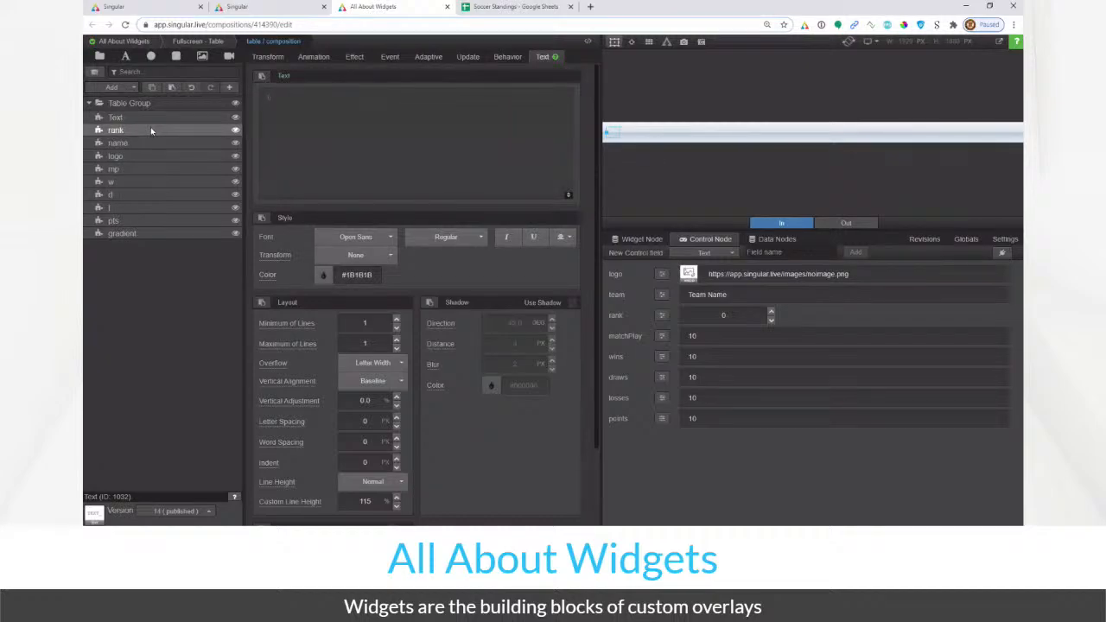
pyautogui.click(236, 130)
# Rename the newly added text element as rank
pyautogui.click(286, 78)
pyautogui.click(286, 131)
pyautogui.doubleClick(145, 120)
pyautogui.write('rank')
pyautogui.press('Return')
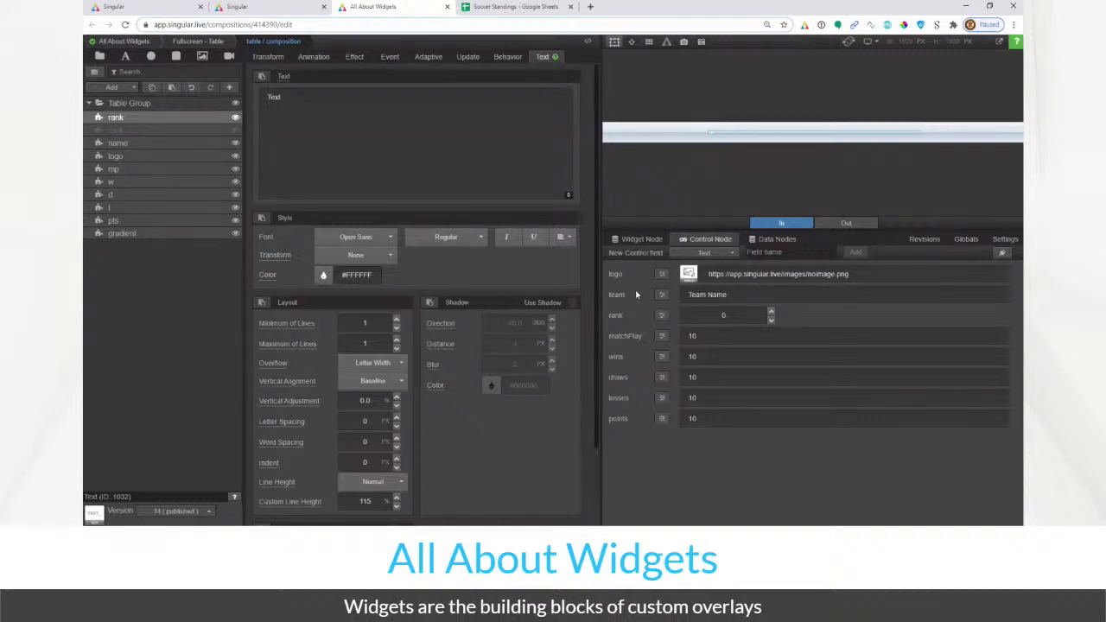
# Try to link the new element's text to a control field named rank, and delete the existing rank control field
pyautogui.click(514, 7)
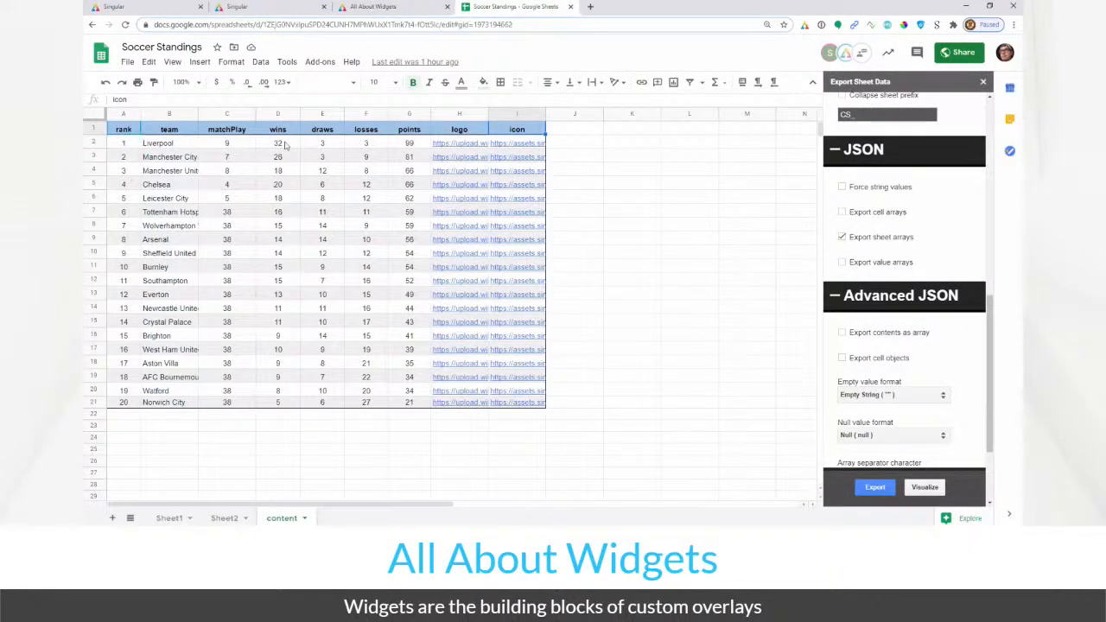
pyautogui.click(402, 8)
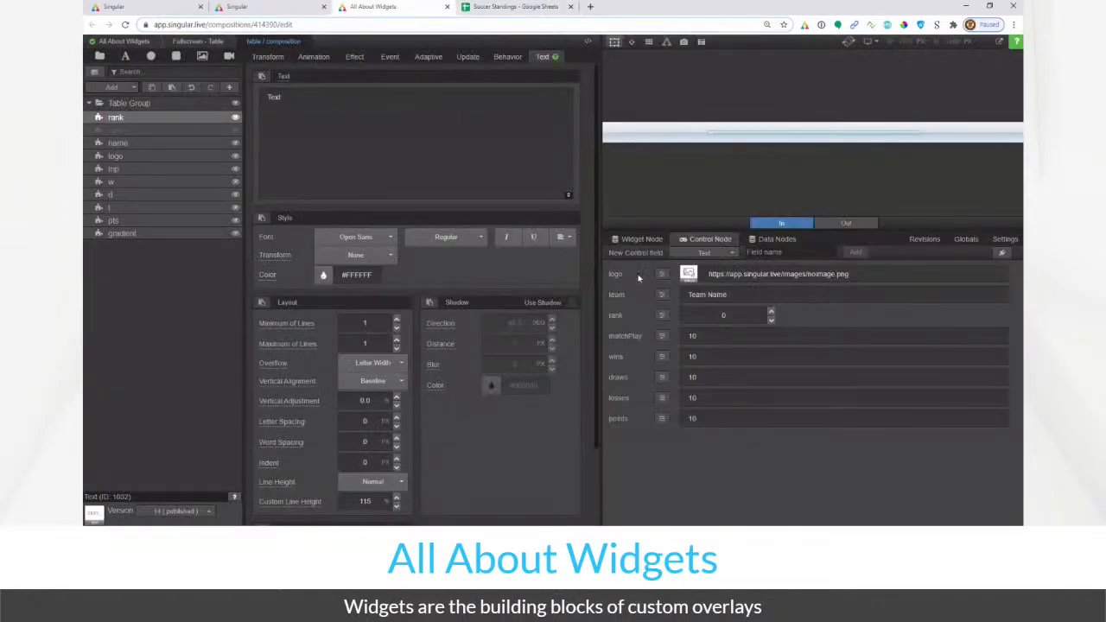
pyautogui.click(285, 79)
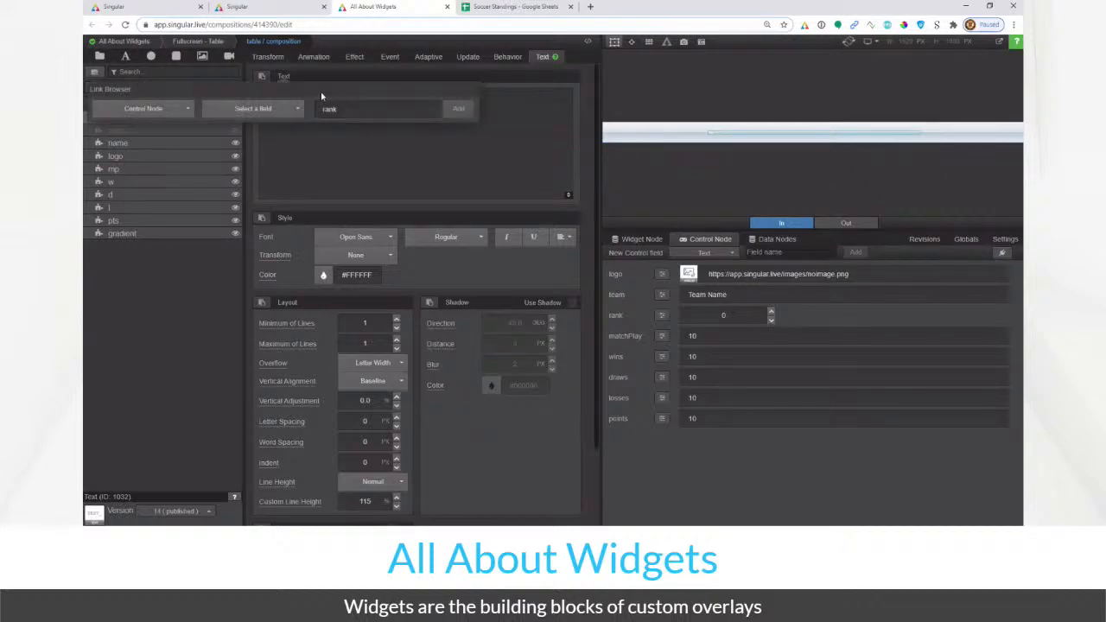
pyautogui.click(348, 110)
pyautogui.click(462, 111)
pyautogui.click(662, 317)
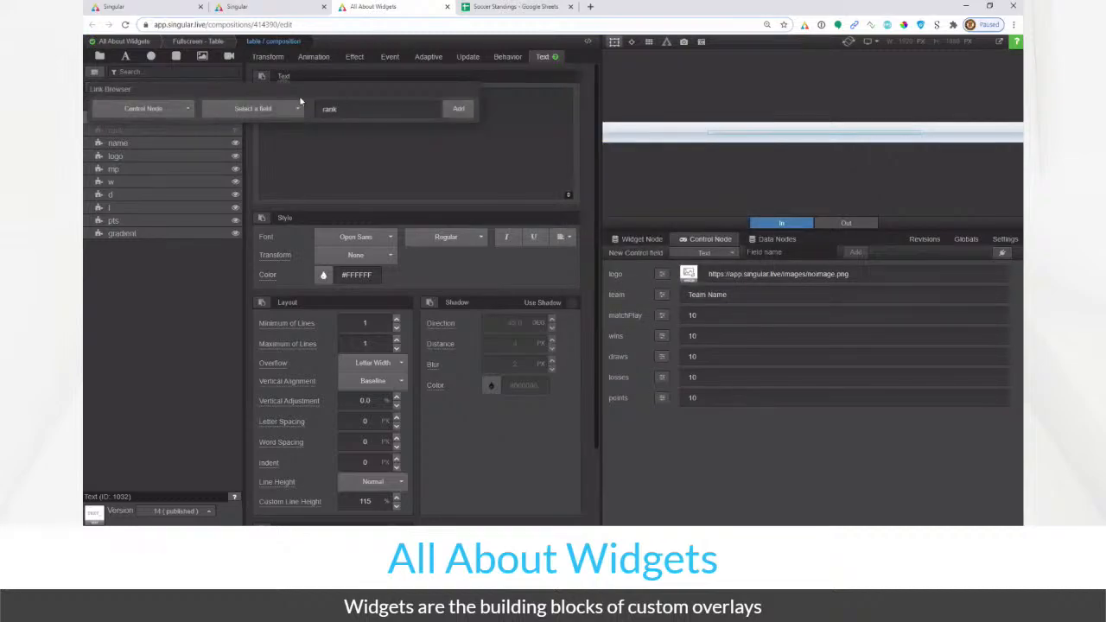
# Try again to link the new element's text to a newly created control field named rank
pyautogui.click(262, 76)
pyautogui.click(413, 111)
pyautogui.click(458, 109)
# Rename the new text element to R and back to rank
pyautogui.doubleClick(133, 118)
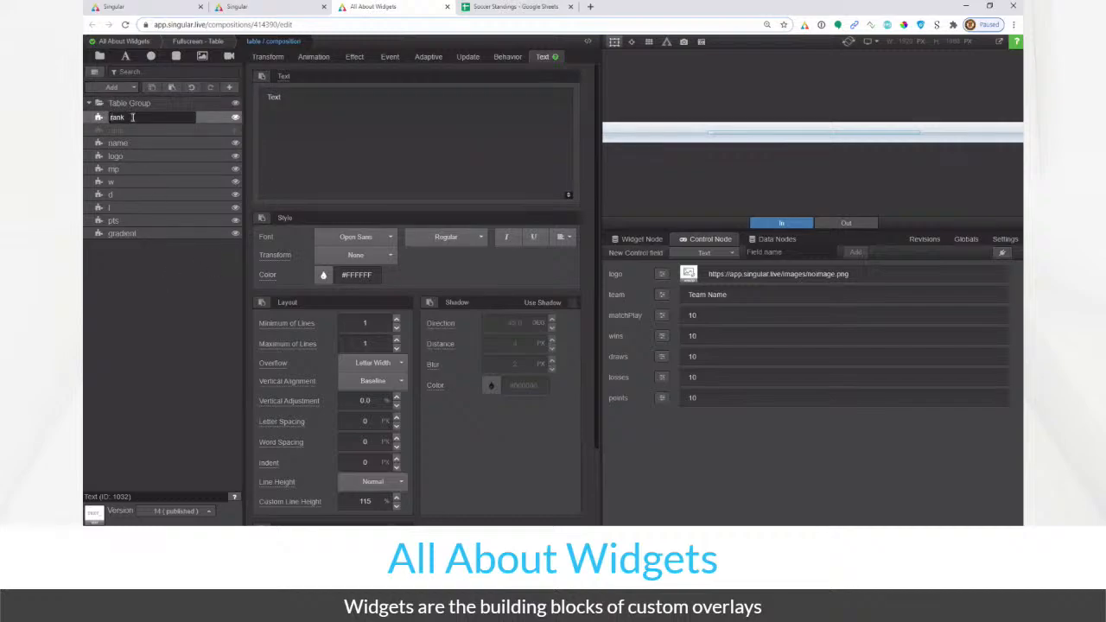
pyautogui.write('R')
pyautogui.press('Return')
pyautogui.doubleClick(191, 121)
pyautogui.write('rank')
pyautogui.press('Return')
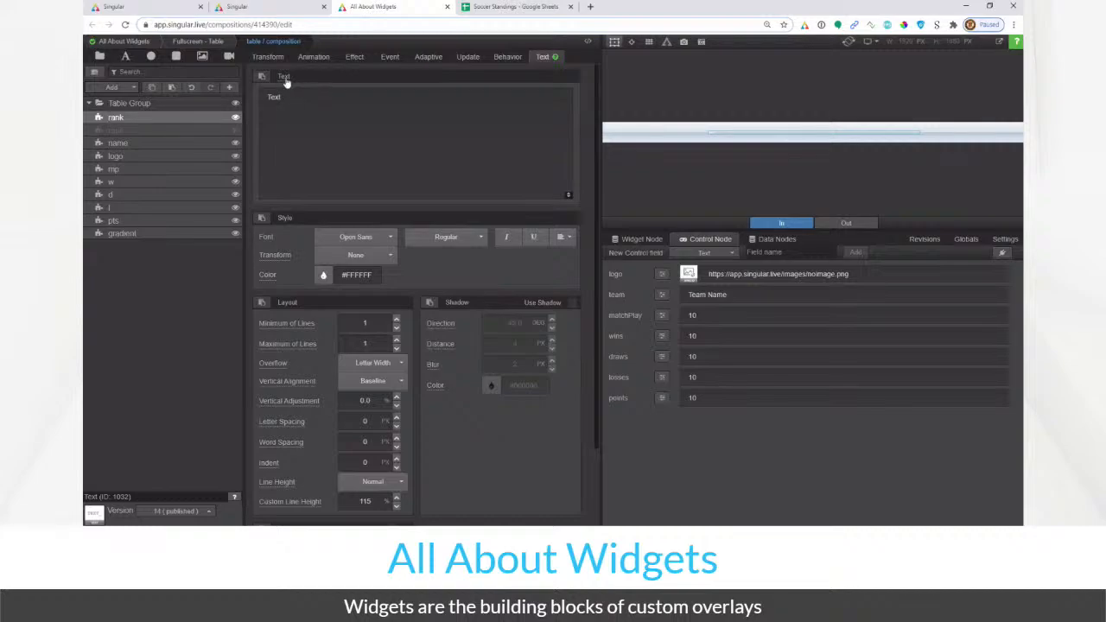
# Link the new element's text to a newly created control node field named Rank
pyautogui.click(285, 78)
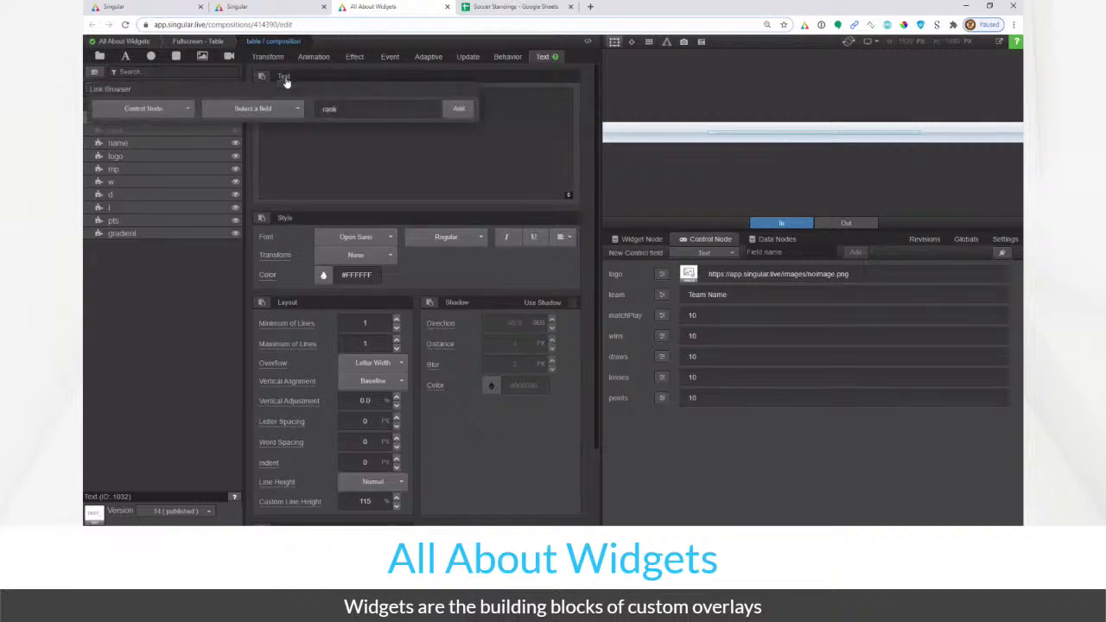
pyautogui.click(403, 110)
pyautogui.press('BackSpace')
pyautogui.write('r')
pyautogui.press('BackSpace')
pyautogui.write('R')
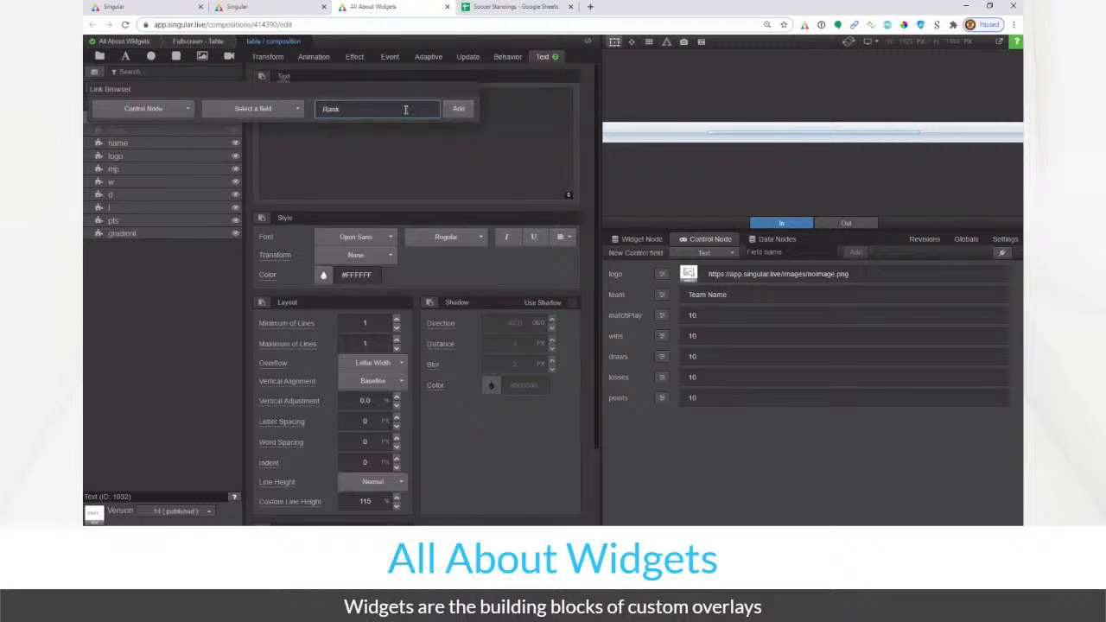
pyautogui.click(458, 109)
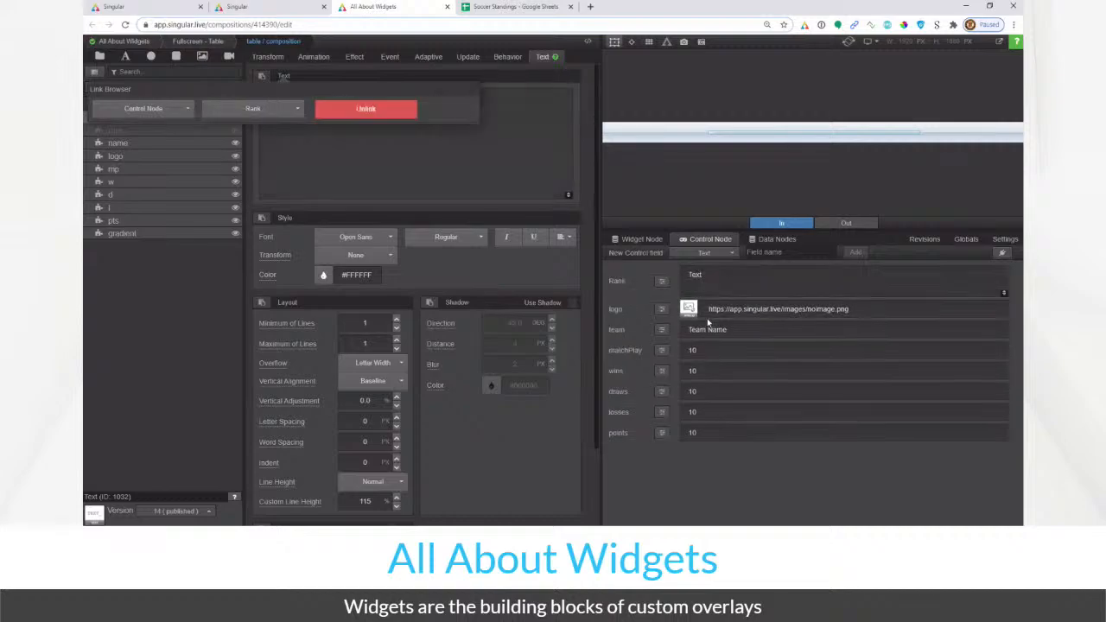
# Delete the Rank control field and link the rank element's text to a new lowercase control node field named rank
pyautogui.click(652, 295)
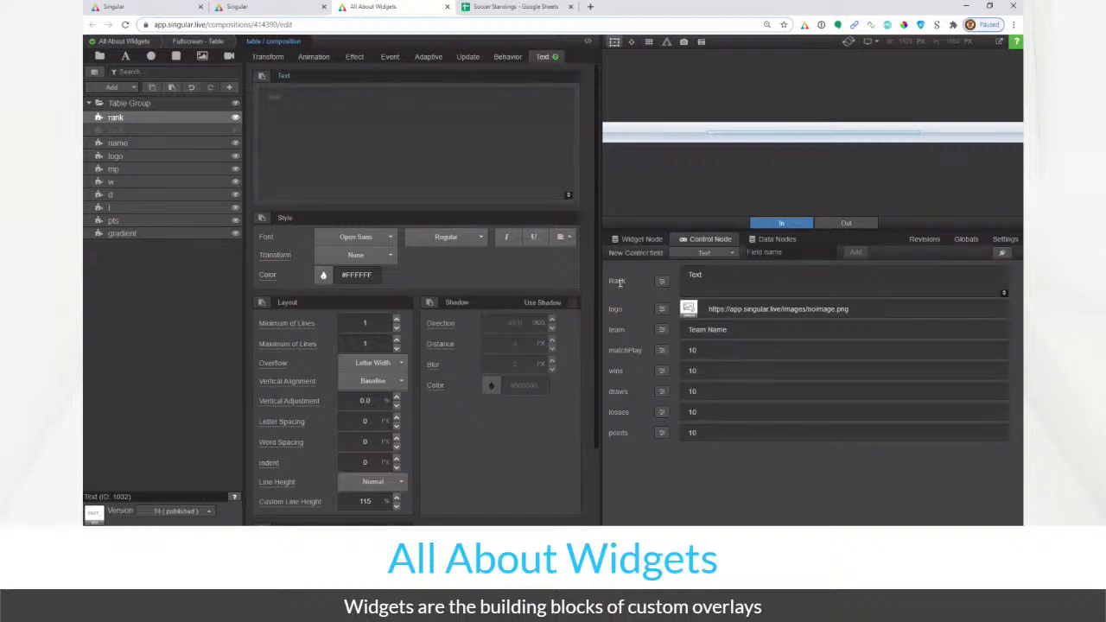
pyautogui.click(662, 283)
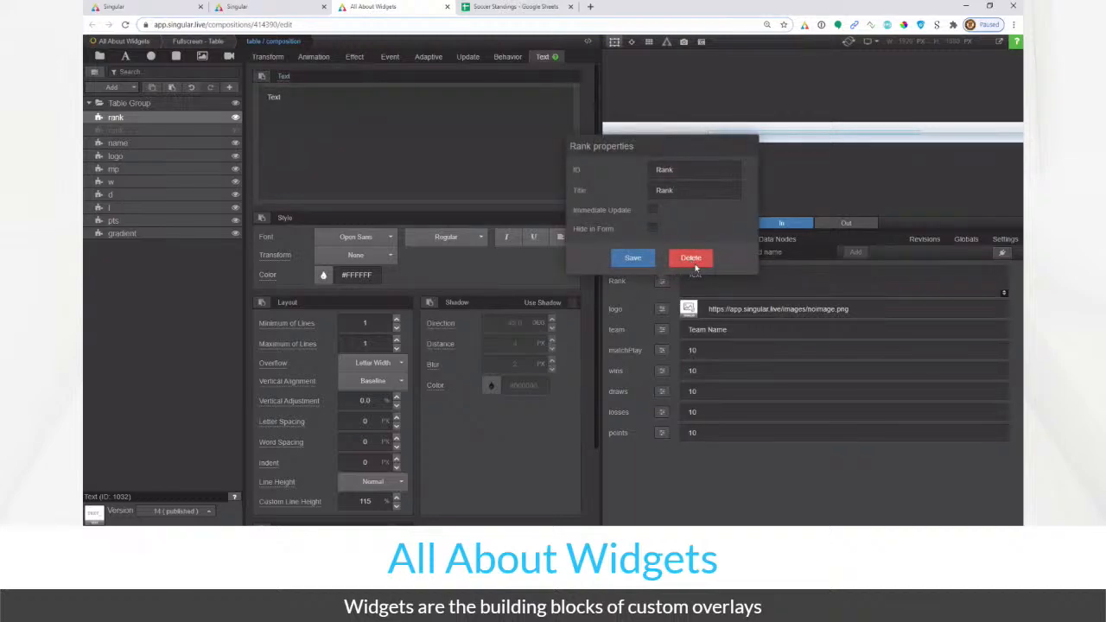
pyautogui.click(691, 259)
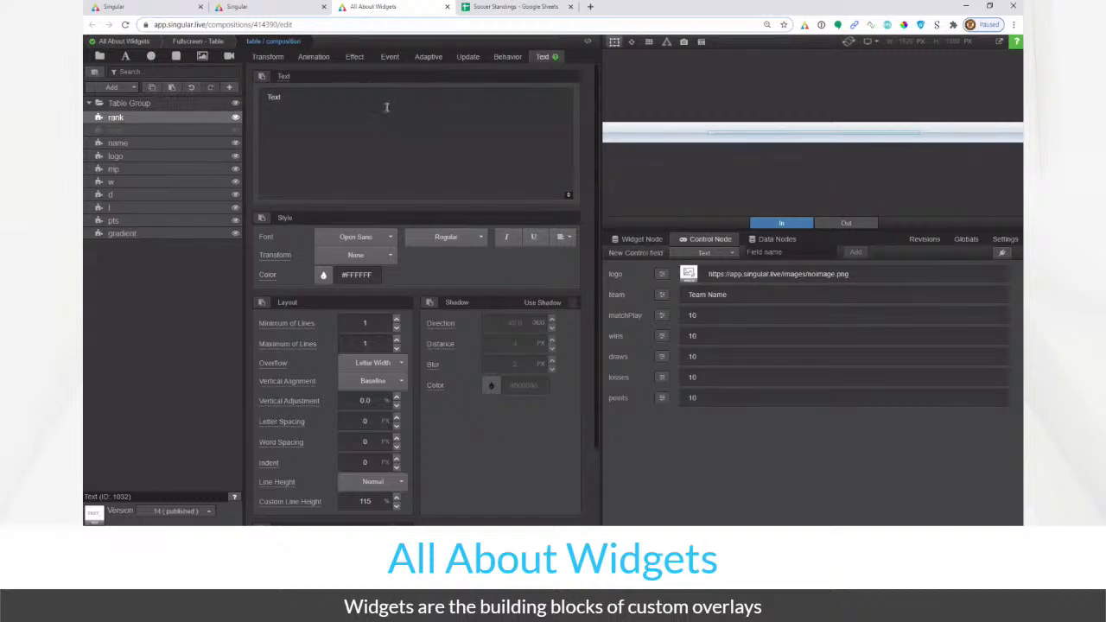
pyautogui.click(288, 80)
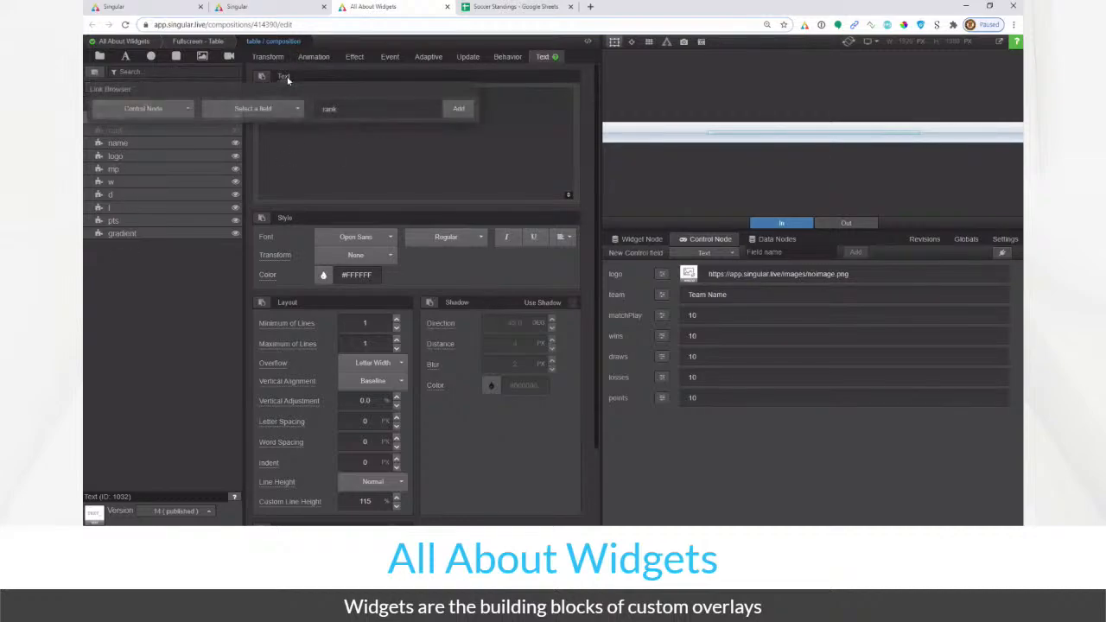
pyautogui.click(457, 109)
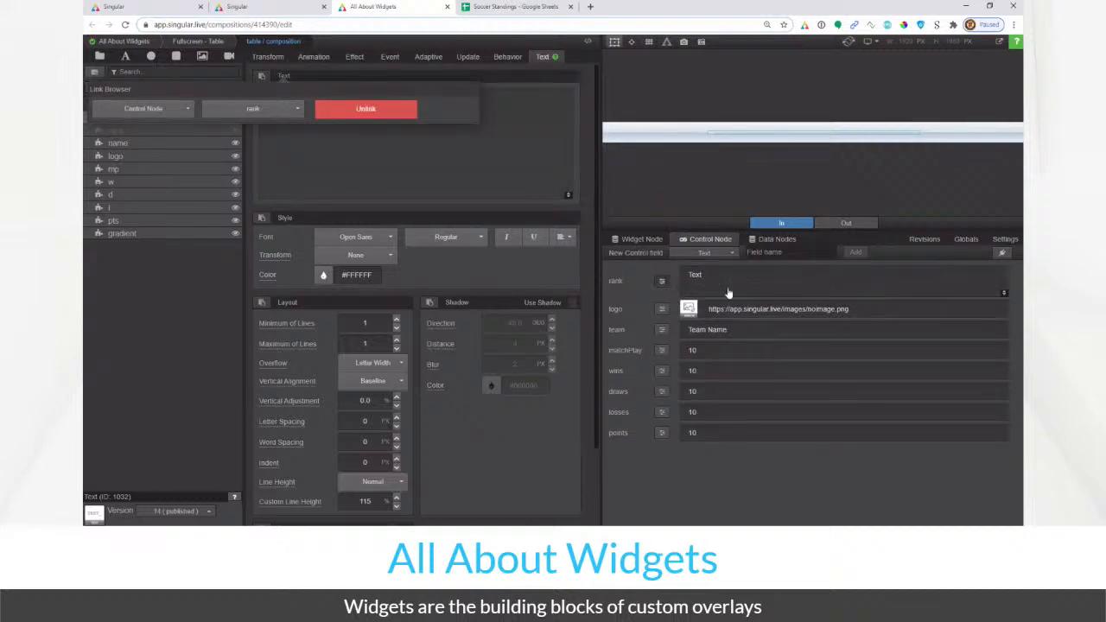
# Delete the old hidden rank element below the new one in the Table Group
pyautogui.click(218, 247)
pyautogui.click(207, 129)
pyautogui.rightClick(208, 130)
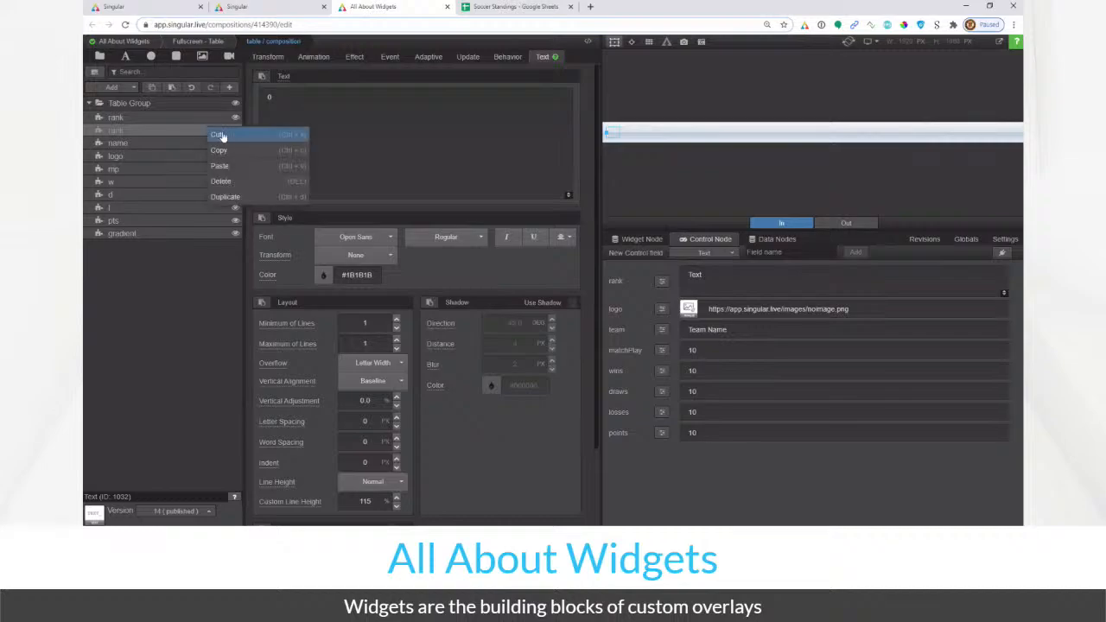
pyautogui.click(222, 181)
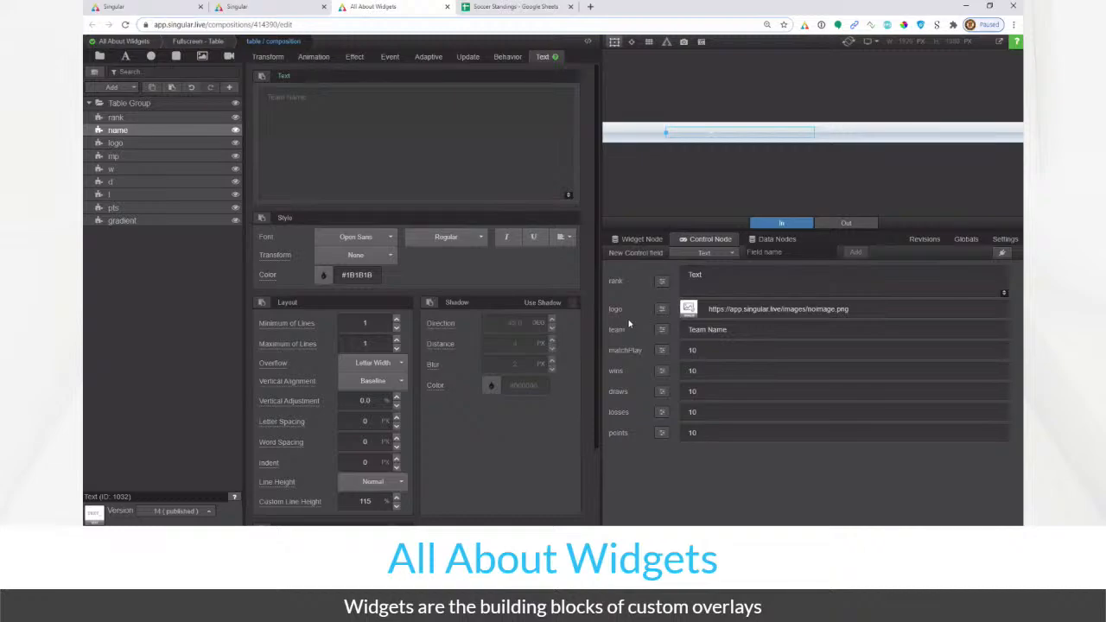
# Return to the Fullscreen - Table composition and compare its Google Sheet link and table content JSON with the Soccer Standings sheet
pyautogui.click(209, 43)
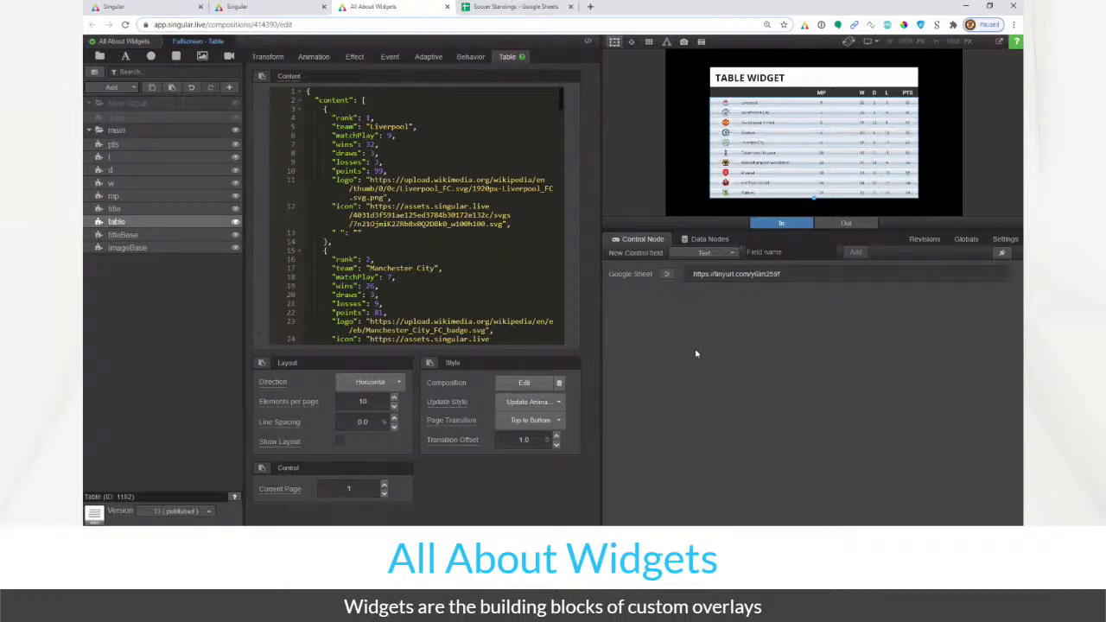
pyautogui.click(754, 275)
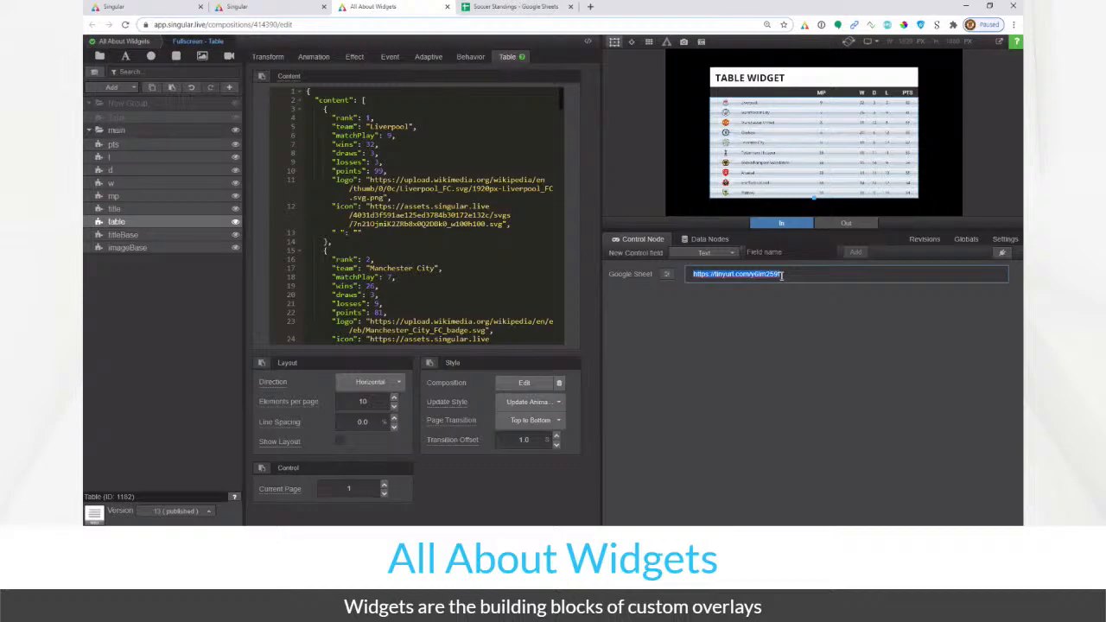
pyautogui.click(523, 7)
pyautogui.click(527, 26)
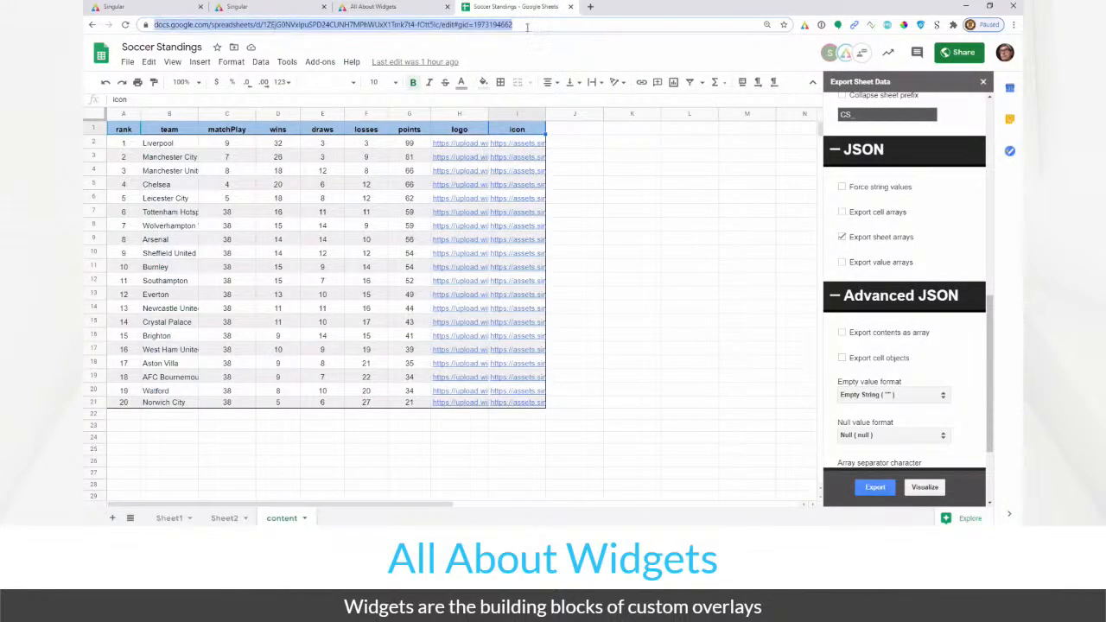
pyautogui.click(372, 7)
pyautogui.click(804, 273)
pyautogui.tripleClick(804, 273)
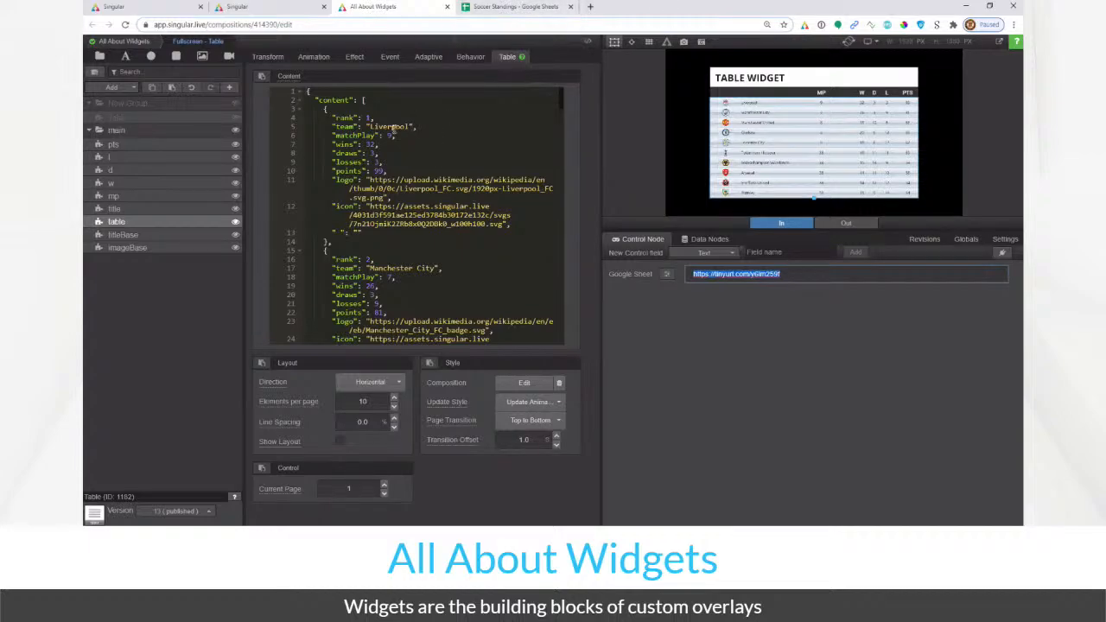
pyautogui.scroll(-6, 380, 255)
pyautogui.scroll(6, 378, 257)
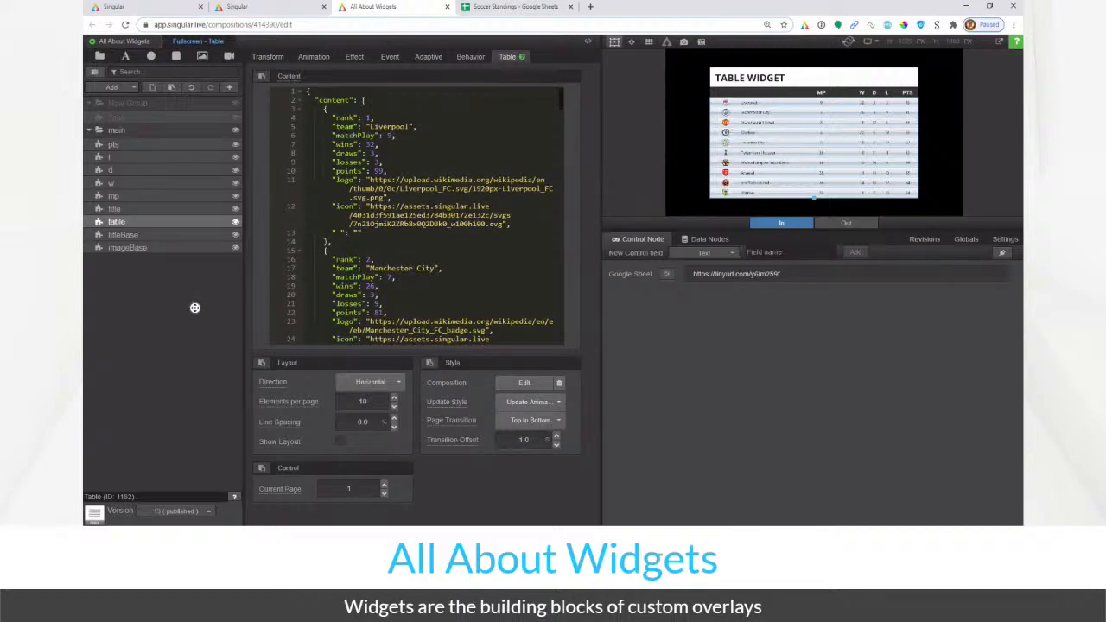
# Open the table widget's row composition and examine its rank element, control node fields and animation timelines
pyautogui.click(522, 383)
pyautogui.moveTo(672, 287); pyautogui.dragTo(672, 328)
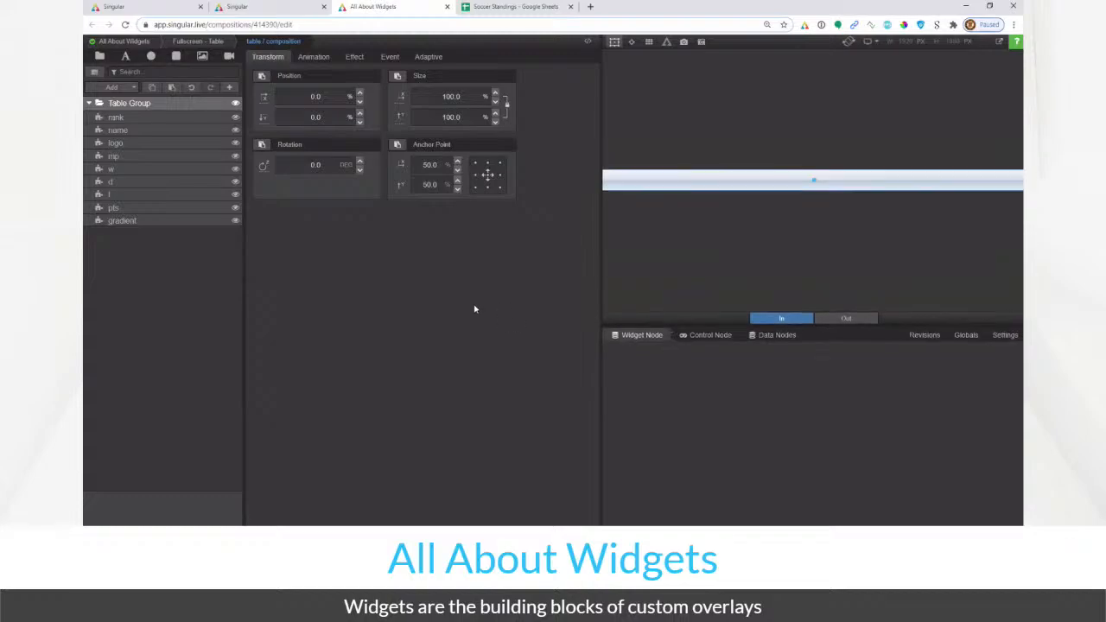
pyautogui.click(198, 118)
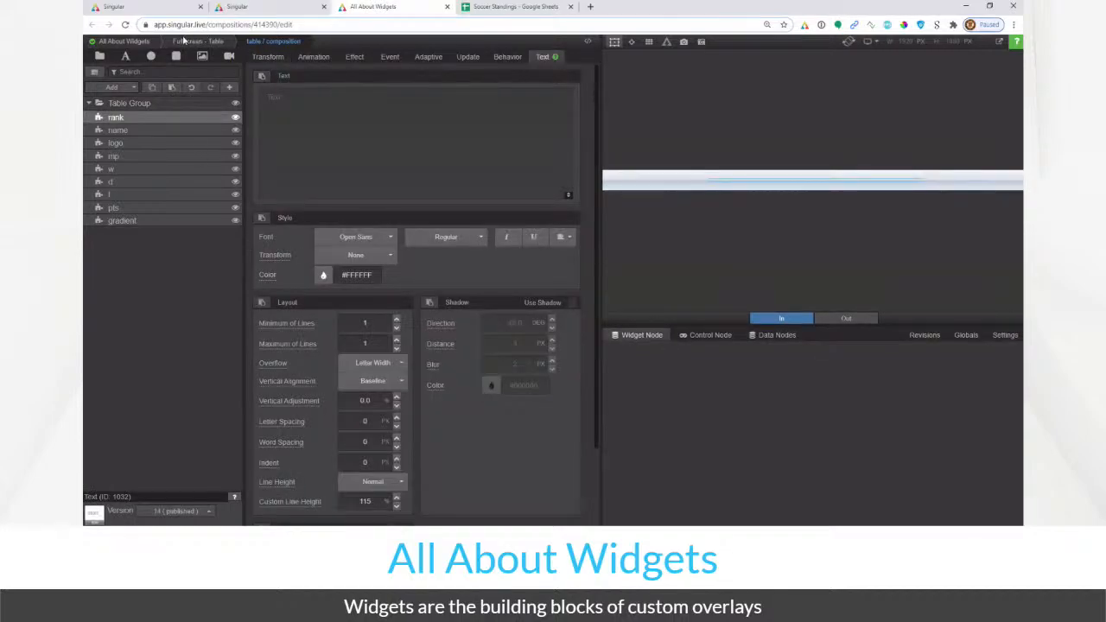
pyautogui.click(187, 111)
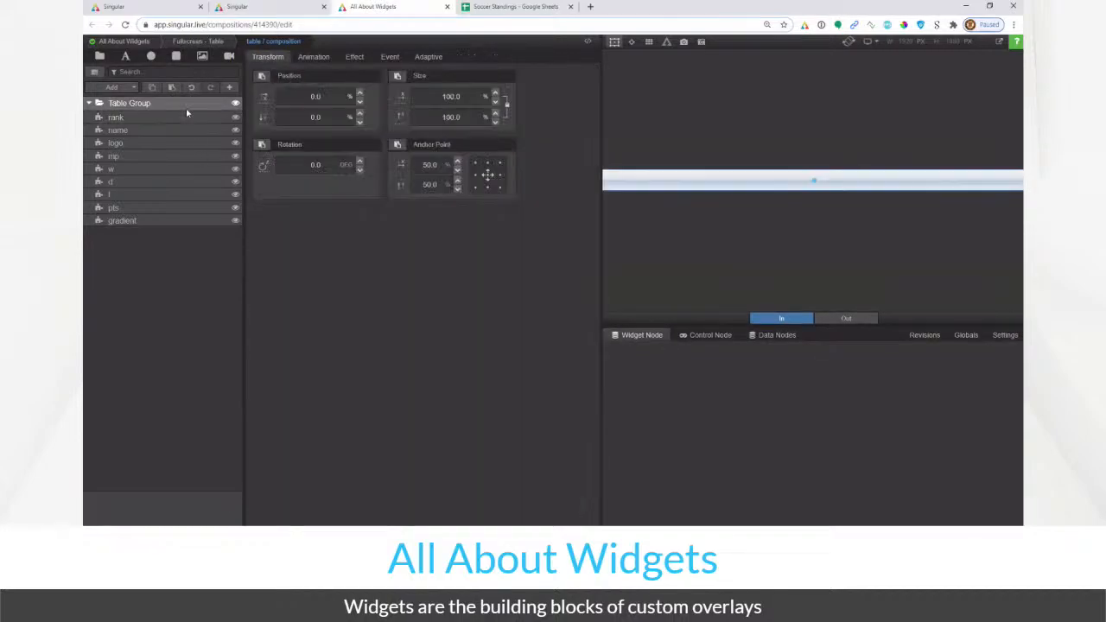
pyautogui.click(721, 342)
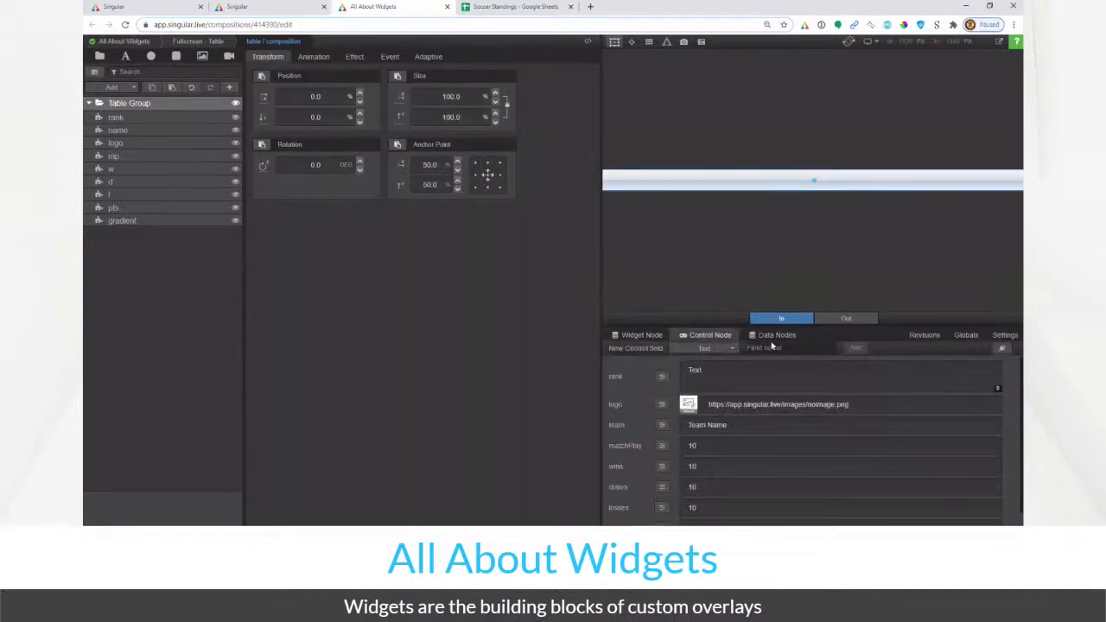
pyautogui.click(311, 58)
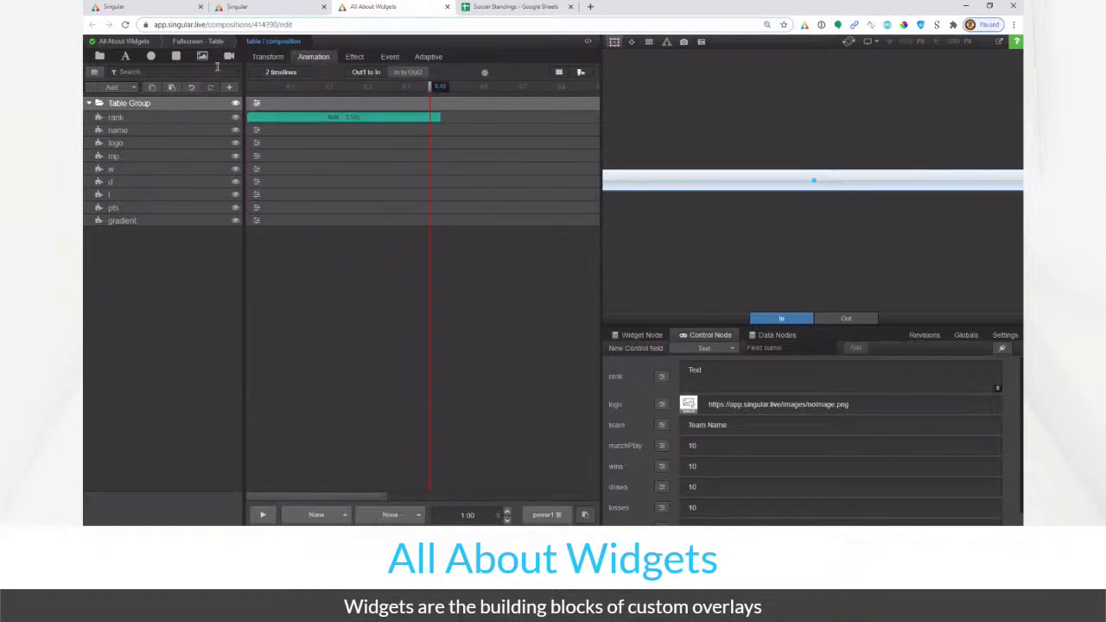
# Reload the page and reopen the table / Composition from the Composition Navigator
pyautogui.click(125, 25)
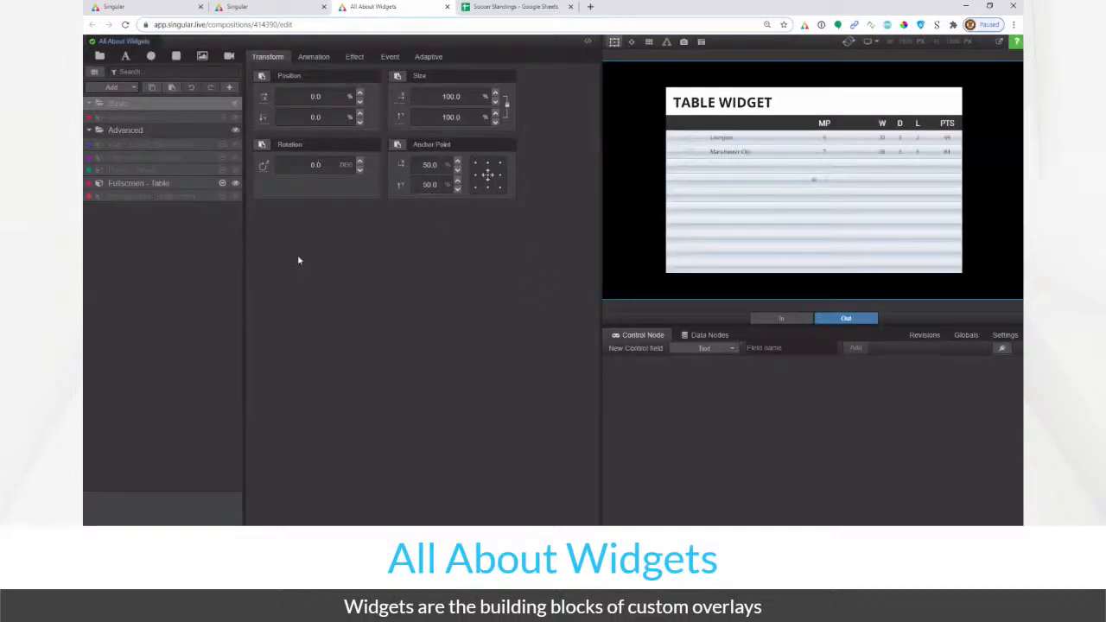
pyautogui.press('space')
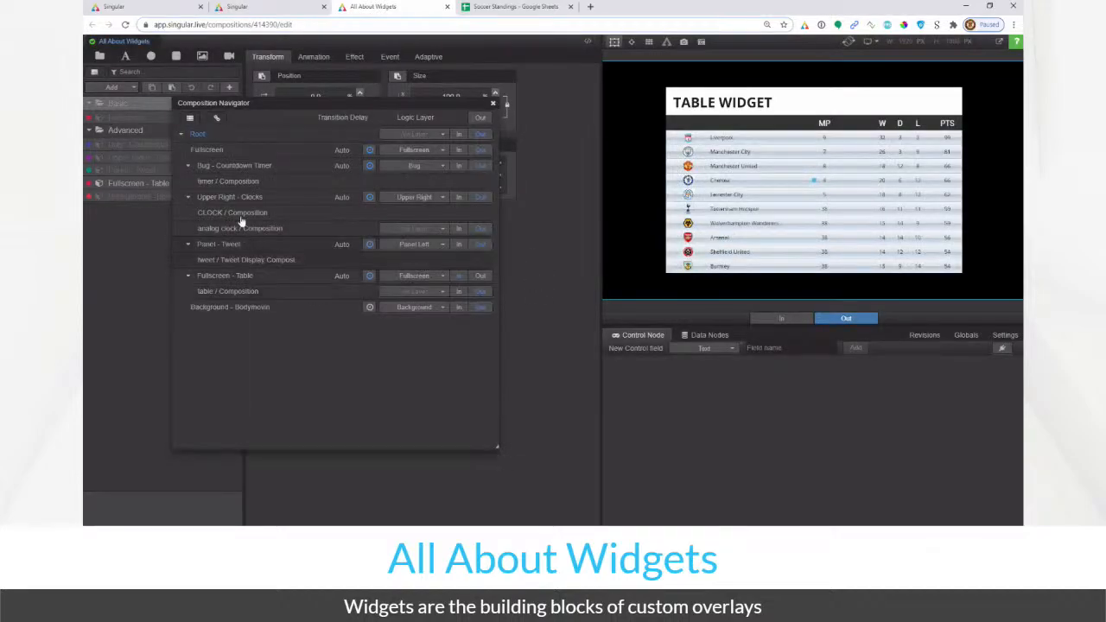
pyautogui.click(238, 296)
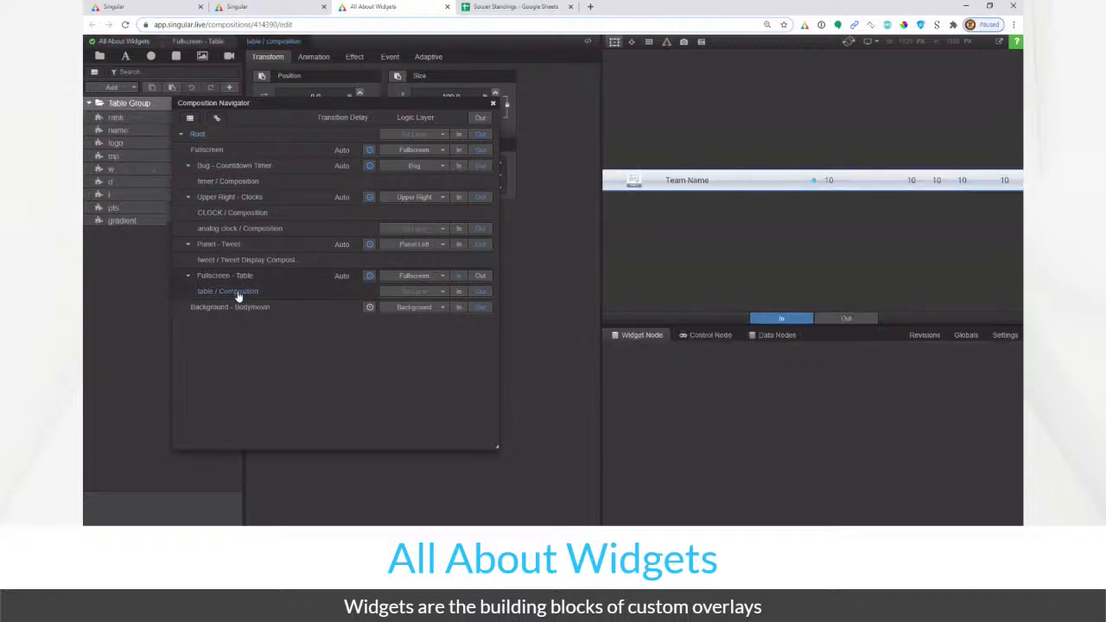
pyautogui.click(492, 103)
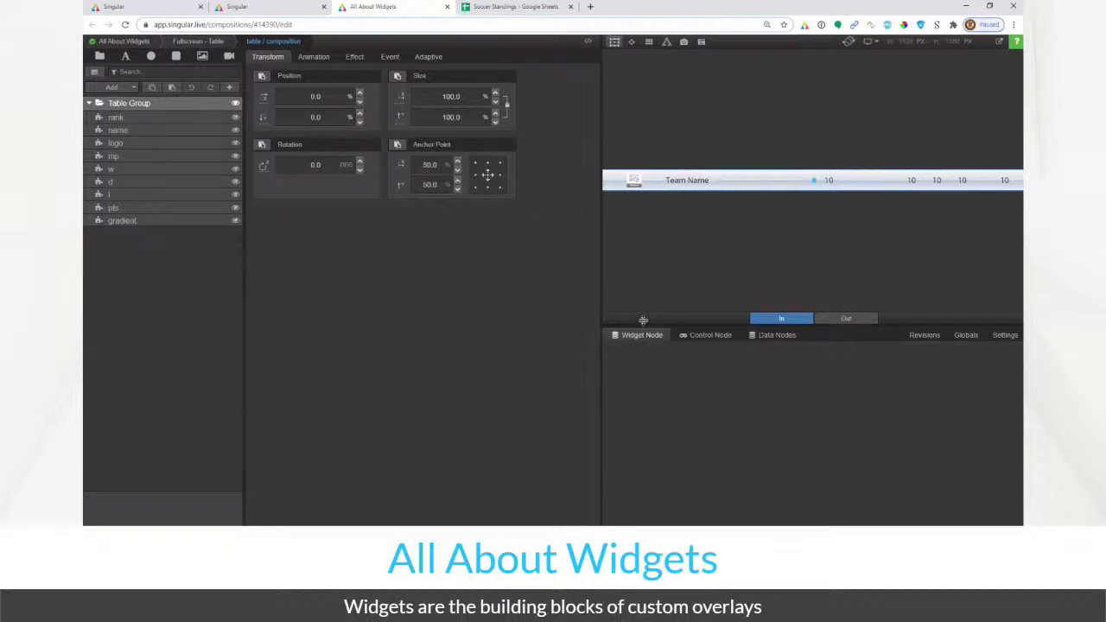
# Widen the preview area and show the row composition's control node fields
pyautogui.moveTo(643, 319); pyautogui.dragTo(519, 323)
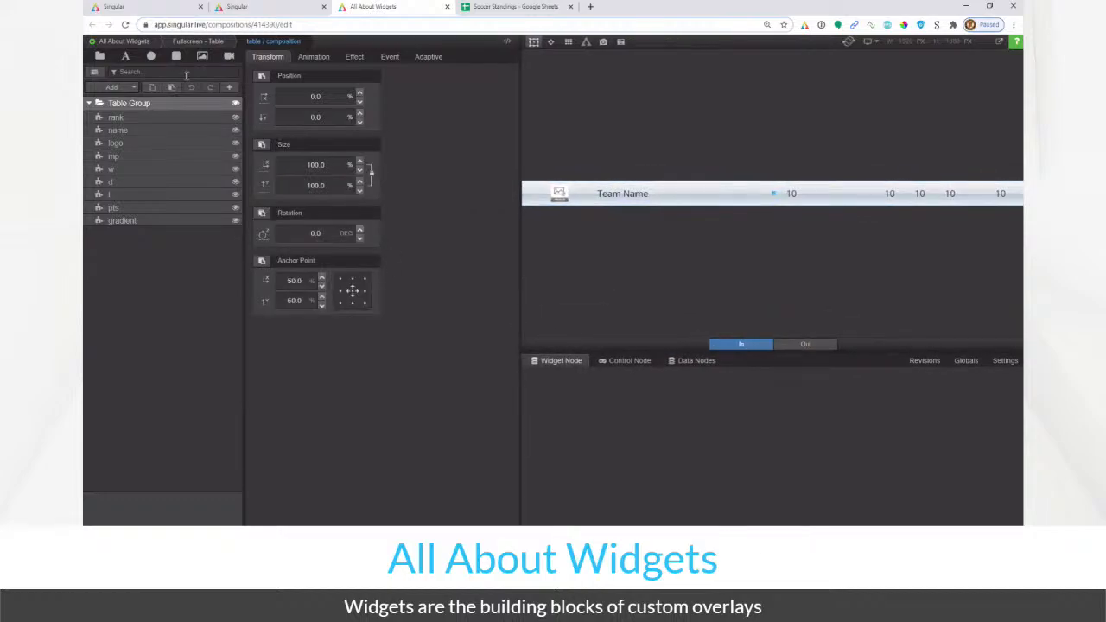
pyautogui.click(625, 366)
pyautogui.click(645, 402)
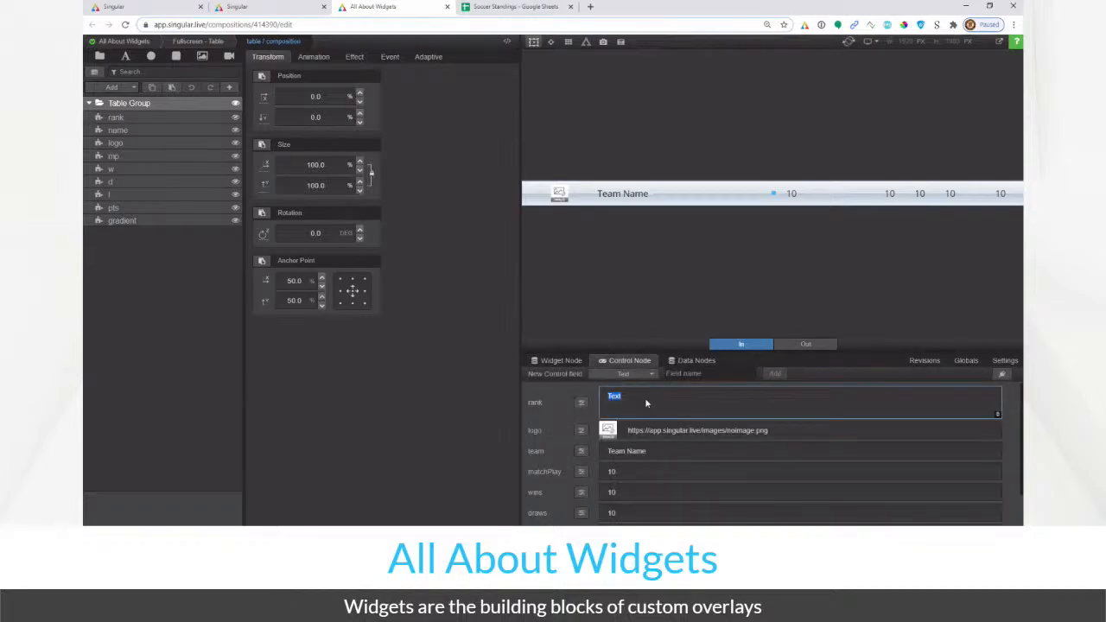
# Set the rank element's text color to black, #000000
pyautogui.click(200, 116)
pyautogui.click(301, 70)
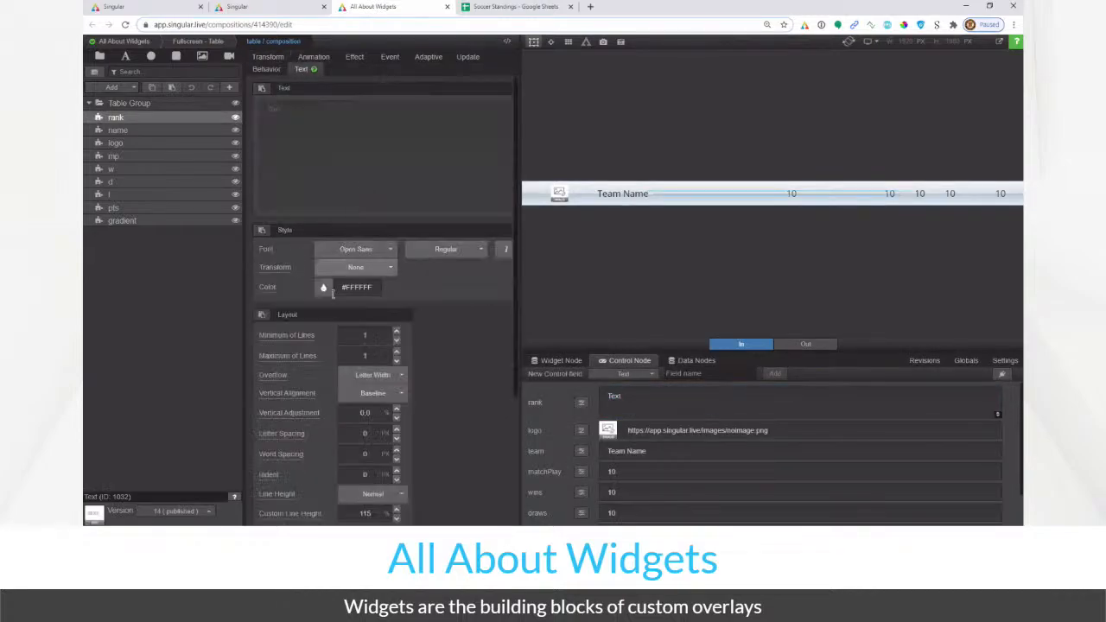
pyautogui.click(324, 287)
pyautogui.click(320, 214)
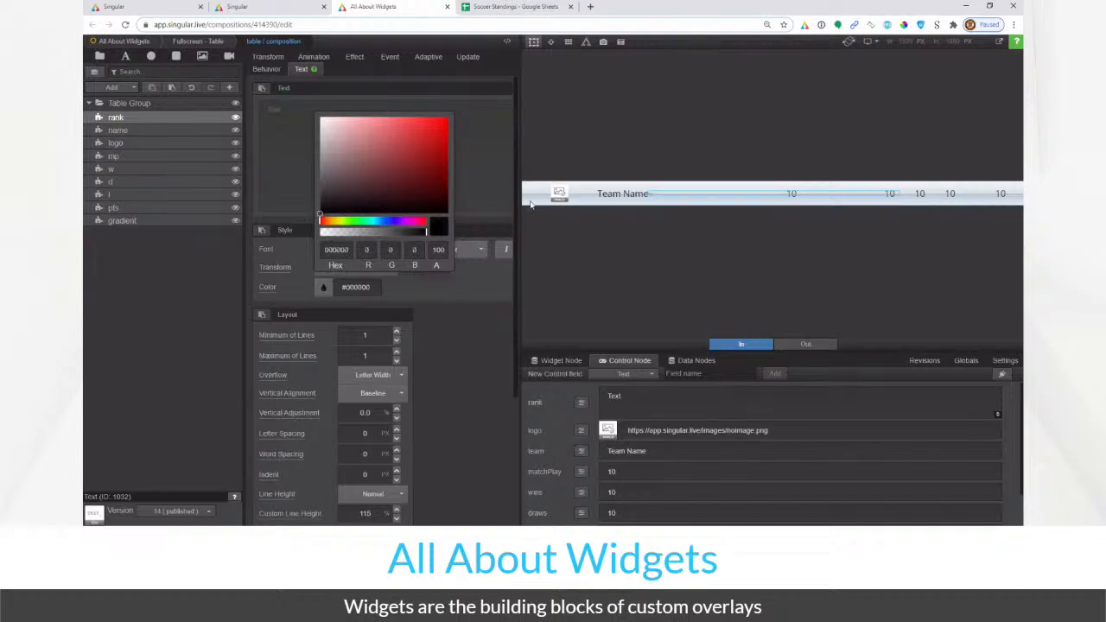
pyautogui.click(143, 291)
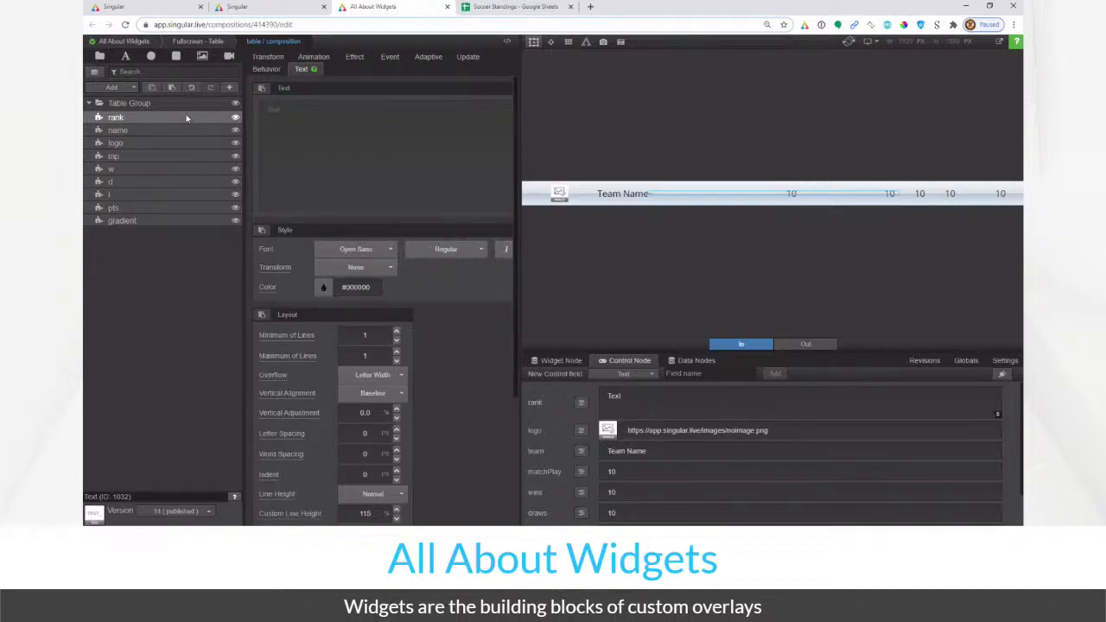
# Anchor the rank element at the middle of its left edge, with a horizontal position of 1% and a rotation of 0 degrees
pyautogui.click(268, 56)
pyautogui.click(322, 109)
pyautogui.write('1')
pyautogui.press('Return')
pyautogui.moveTo(323, 245); pyautogui.dragTo(299, 353)
pyautogui.click(341, 304)
pyautogui.click(323, 246)
pyautogui.write('0')
pyautogui.press('Return')
pyautogui.click(328, 109)
pyautogui.write('1')
pyautogui.press('Return')
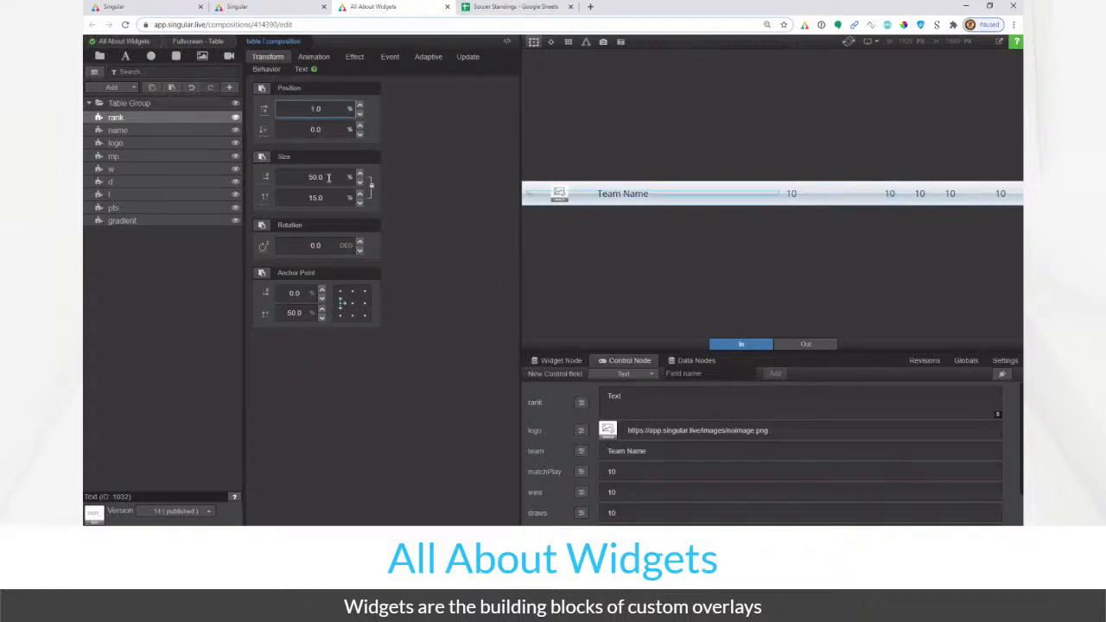
# Unlock the rank element's size proportions and set its width to 3% and height to 100%
pyautogui.click(328, 177)
pyautogui.write('10')
pyautogui.press('Return')
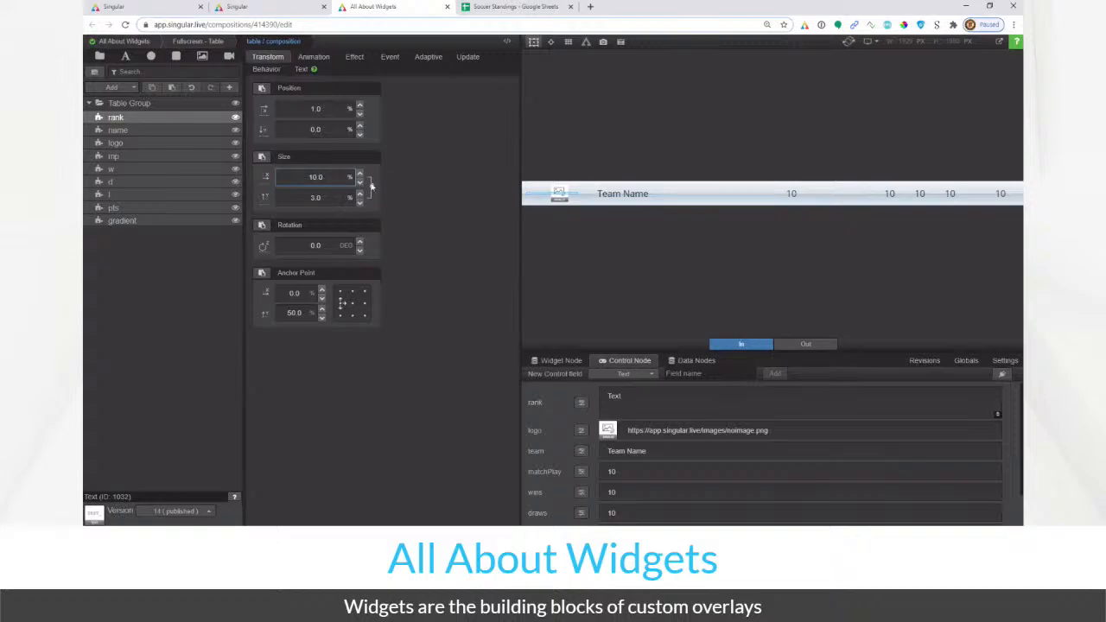
pyautogui.click(332, 197)
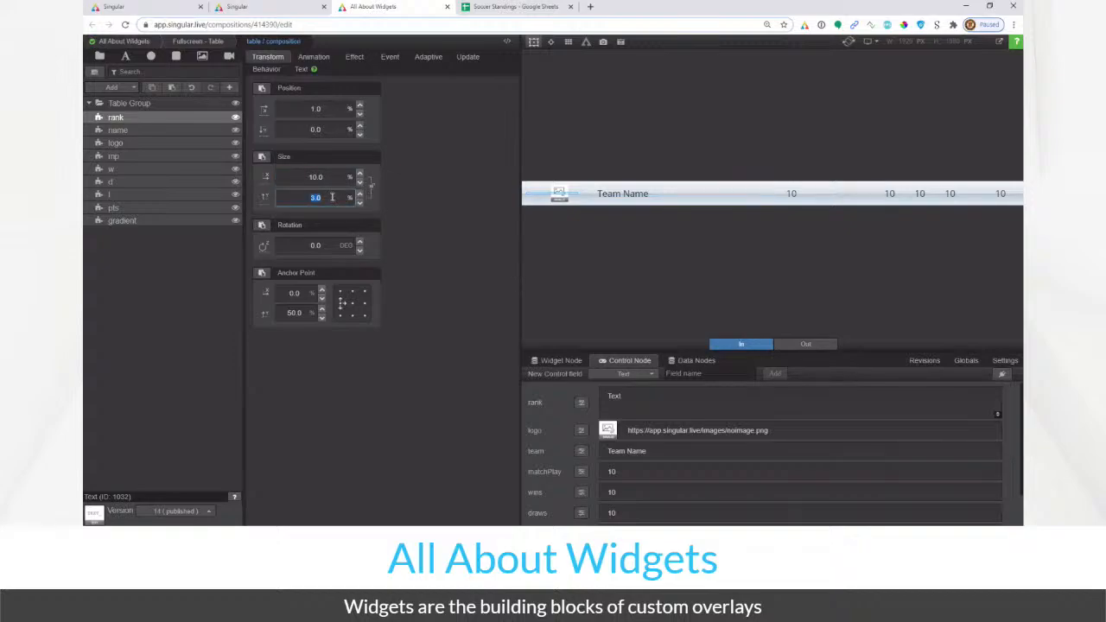
pyautogui.write('100')
pyautogui.press('Return')
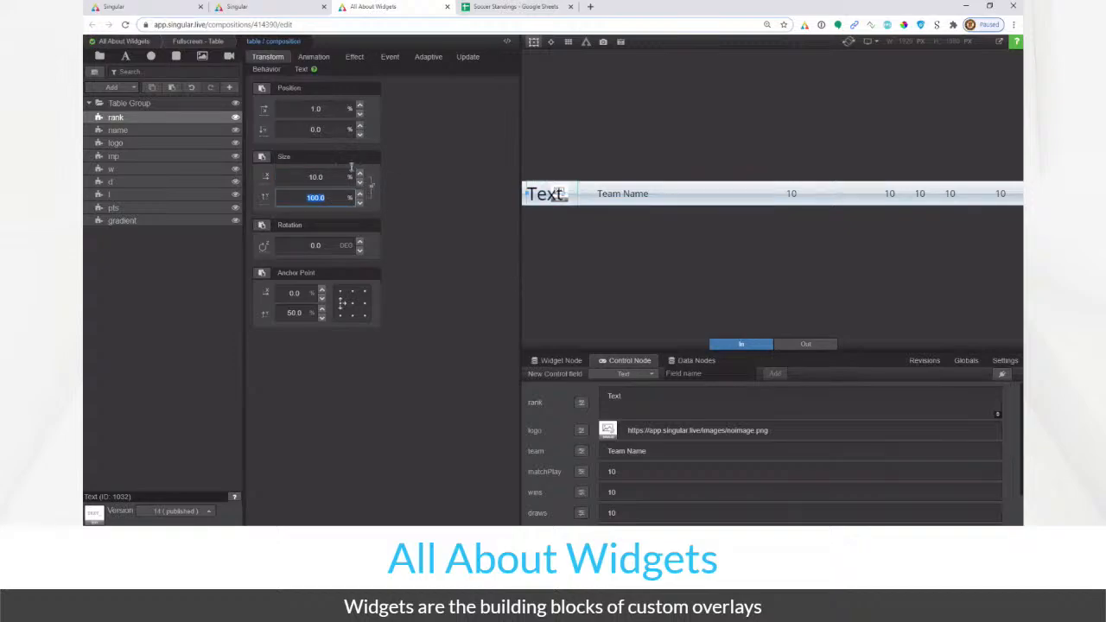
pyautogui.click(332, 176)
pyautogui.write('5.0')
pyautogui.write('3.0')
pyautogui.click(458, 281)
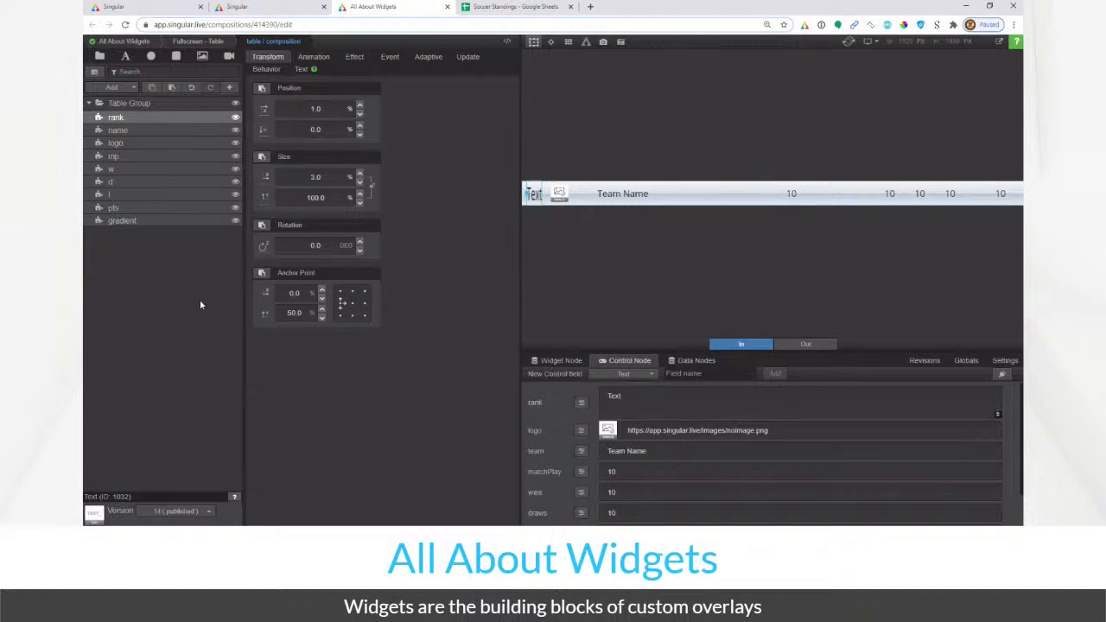
# Change the rank element's text color to red and return to the Fullscreen - Table composition
pyautogui.click(303, 69)
pyautogui.click(323, 287)
pyautogui.moveTo(423, 170); pyautogui.dragTo(451, 116)
pyautogui.click(230, 255)
pyautogui.click(217, 43)
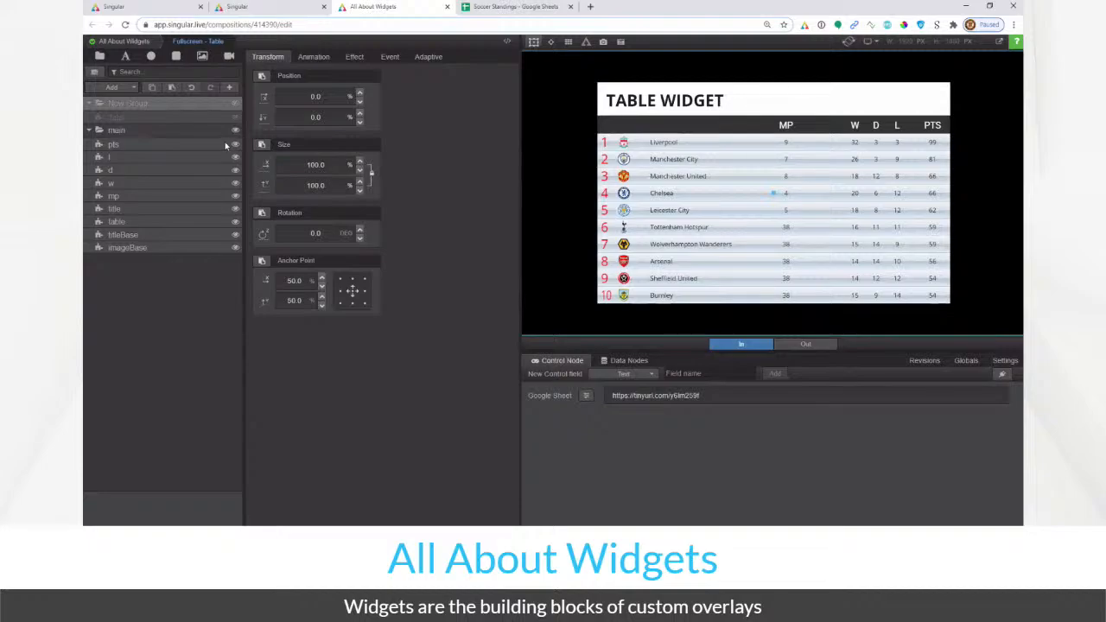
# Reopen the table widget's row composition and inspect the name element and the logo element's linked image
pyautogui.click(191, 225)
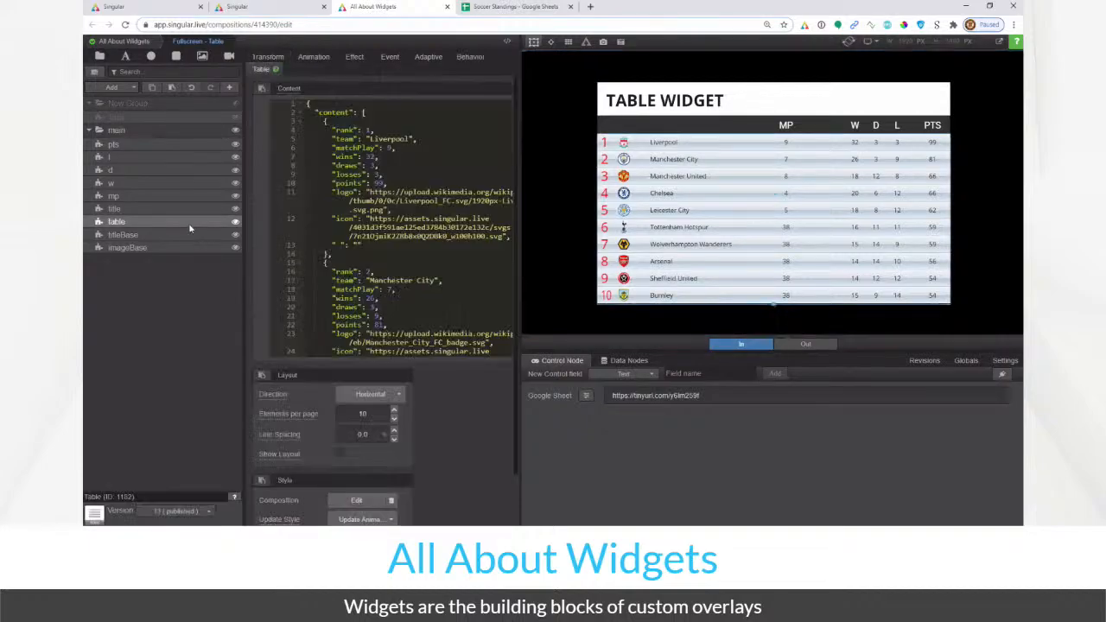
pyautogui.click(356, 502)
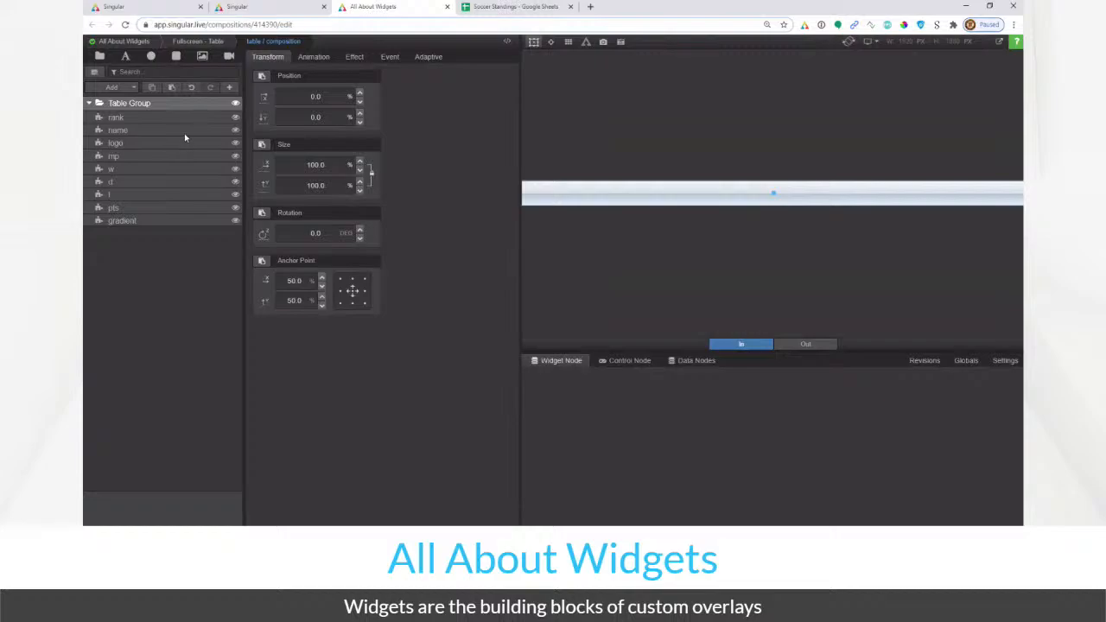
pyautogui.click(183, 132)
pyautogui.click(182, 144)
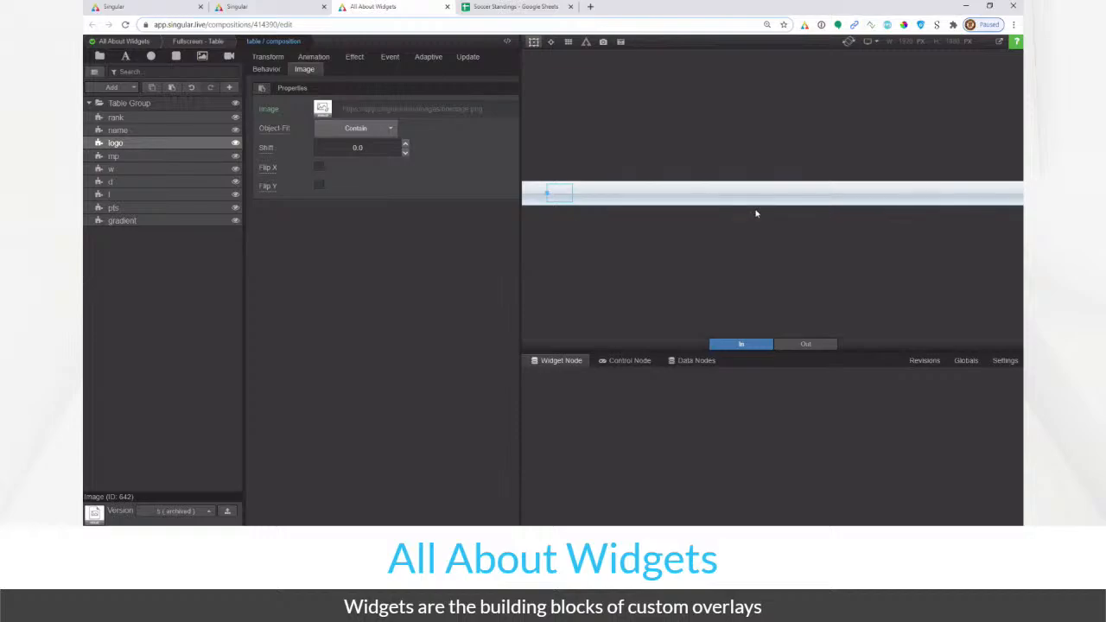
# Reload the composition editor and open the table widget's row composition through the Composition Navigator
pyautogui.click(125, 24)
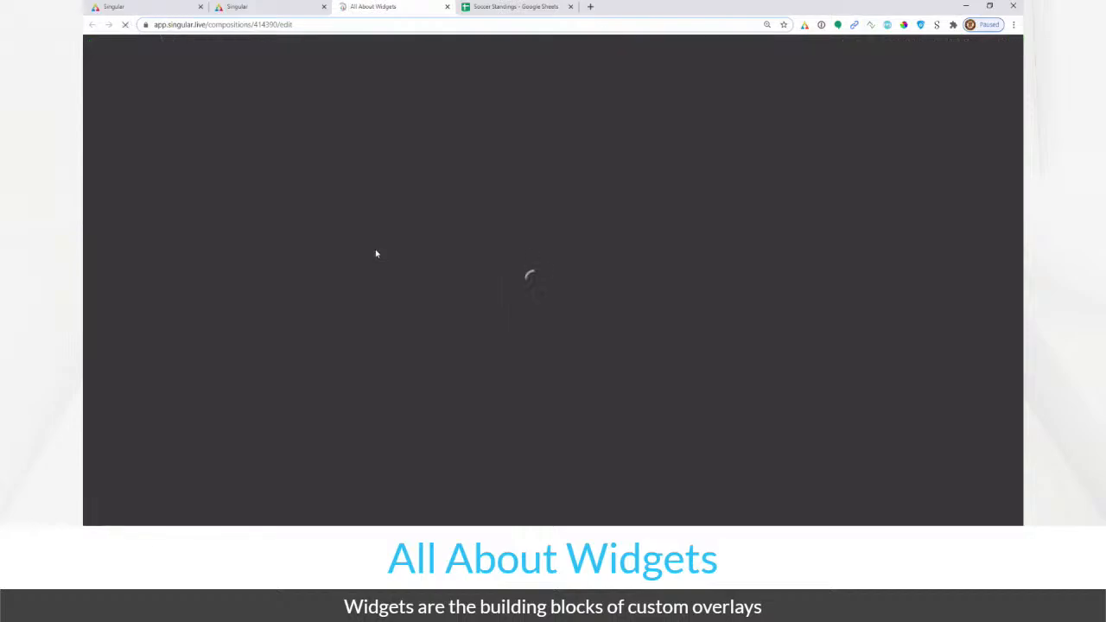
pyautogui.hotkey('ctrl', 'f')
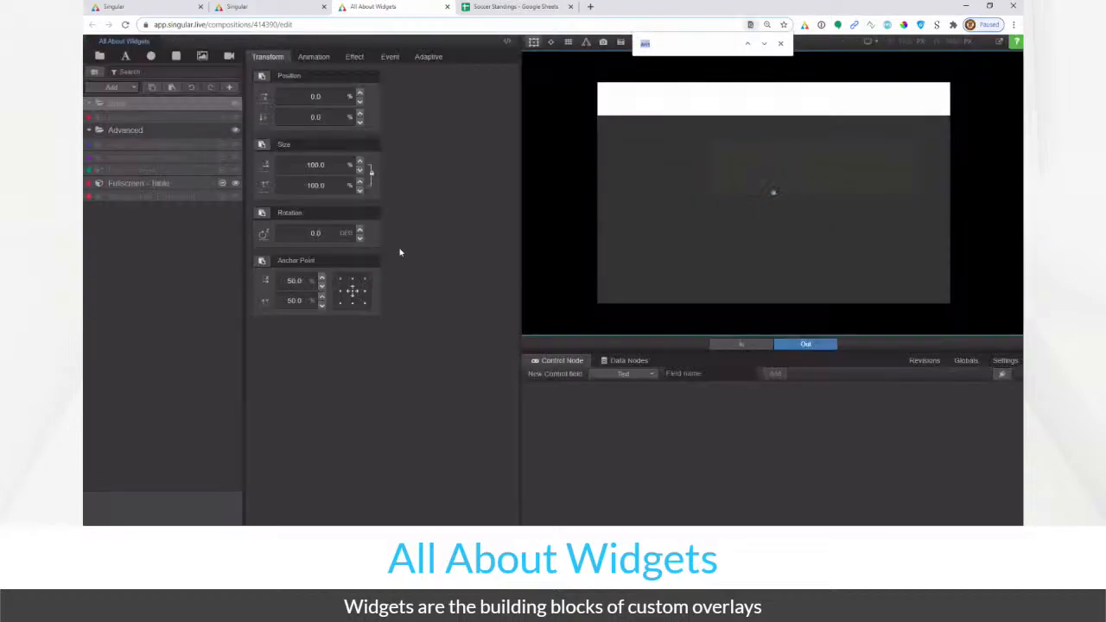
pyautogui.click(780, 44)
pyautogui.hotkey('ctrl', 'f')
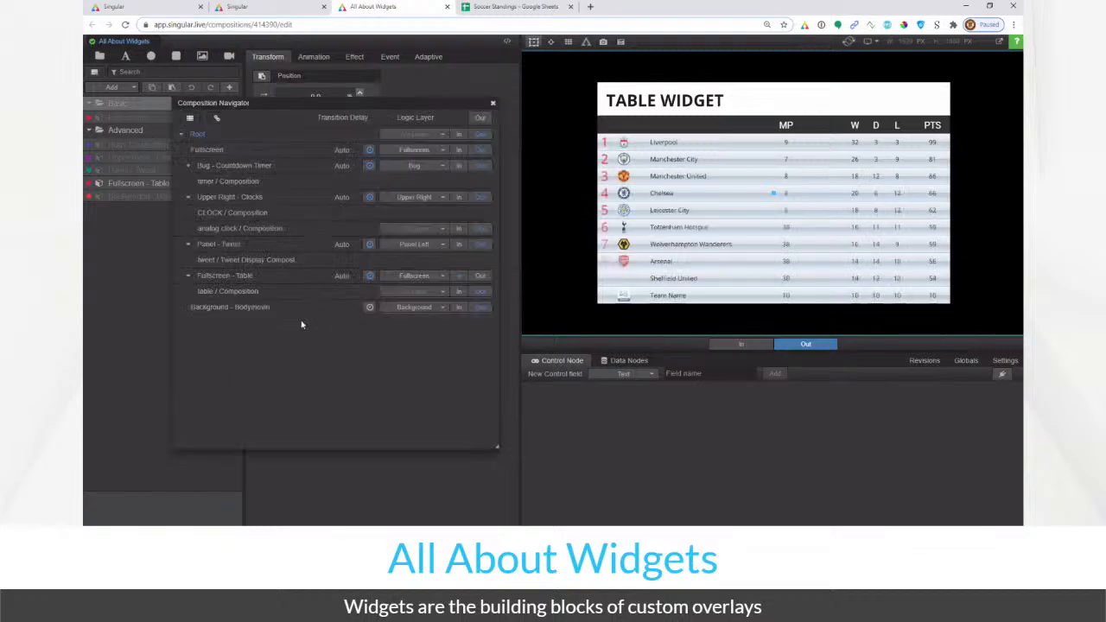
pyautogui.doubleClick(250, 292)
pyautogui.click(493, 103)
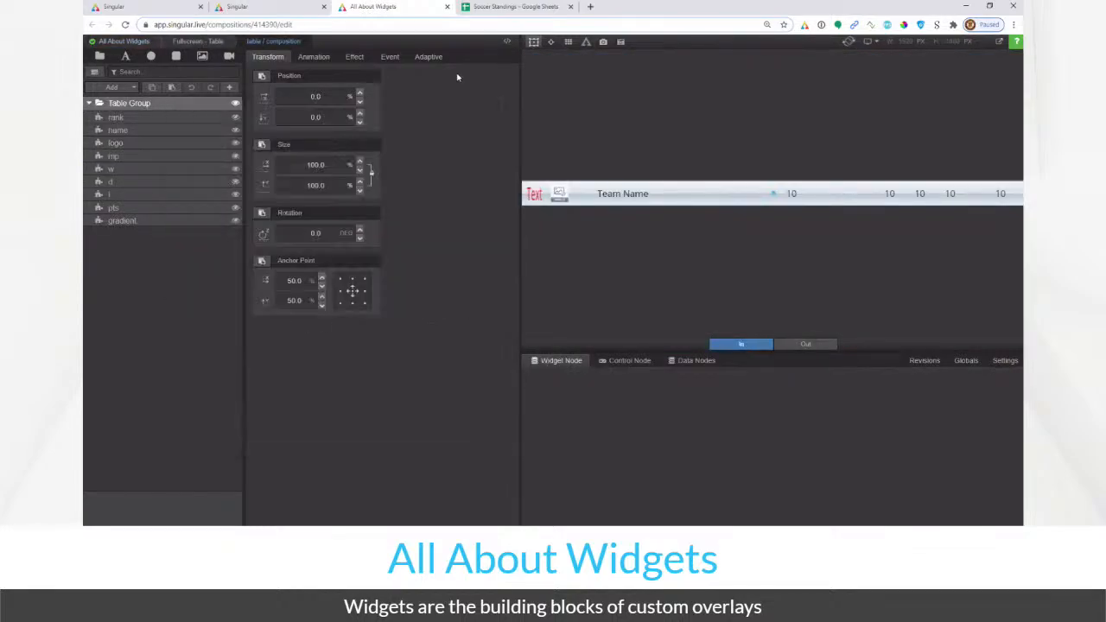
# Check the Liverpool logo and icon image links in the Soccer Standings sheet, and return to the All About Widgets composition
pyautogui.click(552, 5)
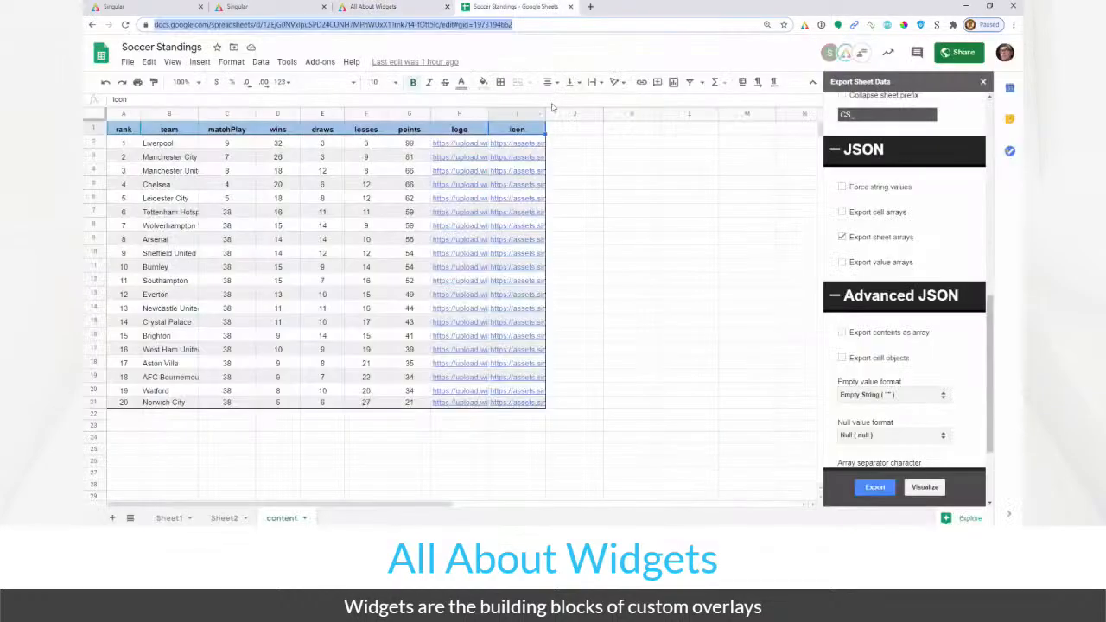
pyautogui.click(468, 145)
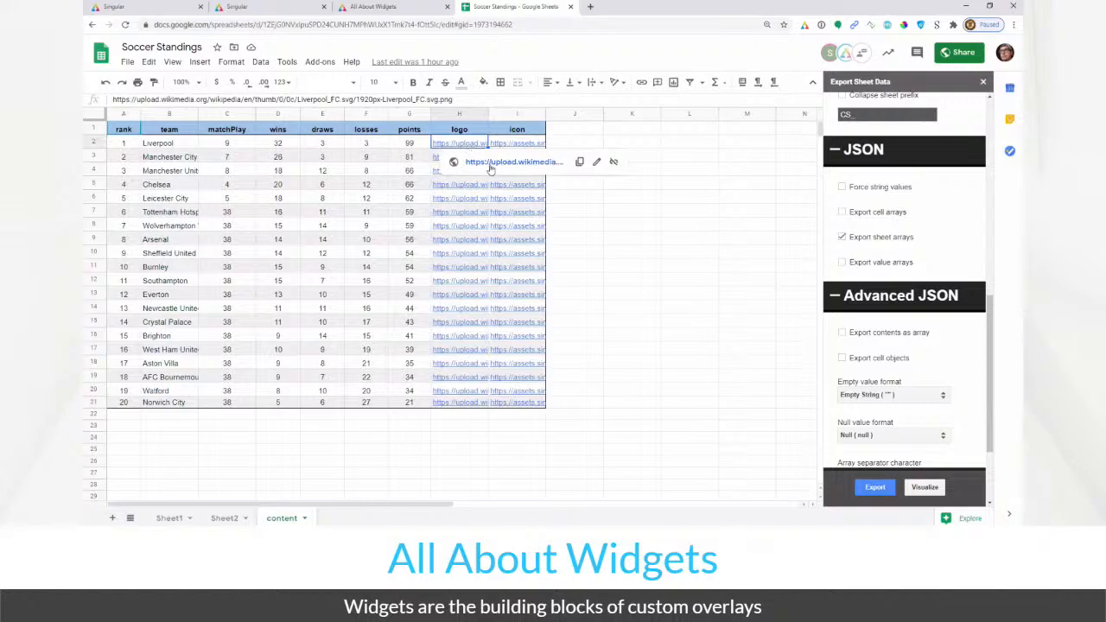
pyautogui.click(492, 163)
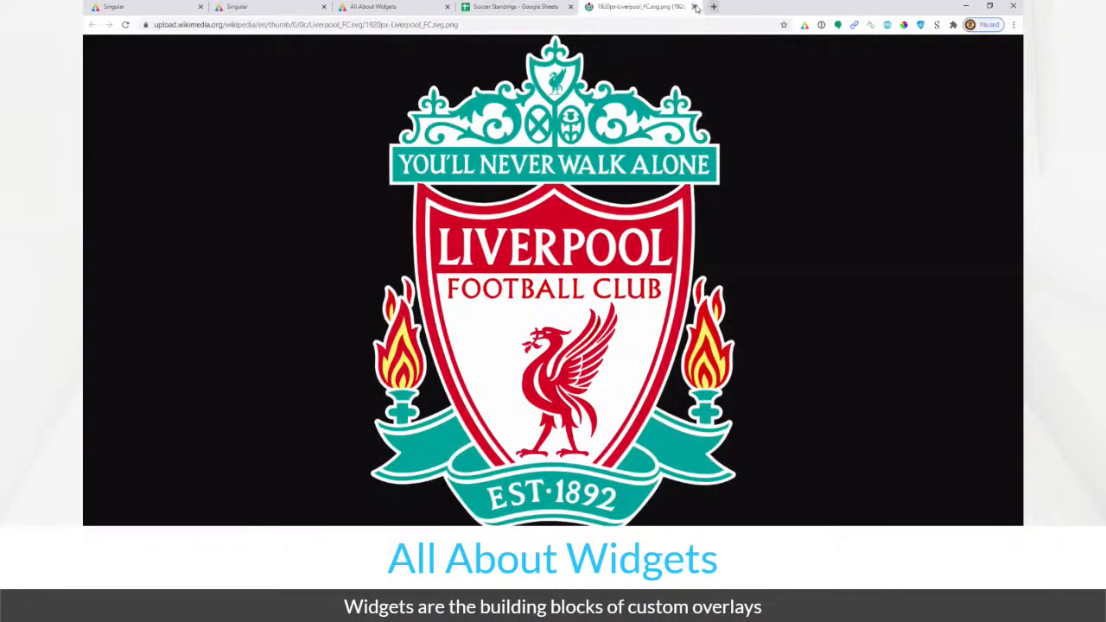
pyautogui.click(694, 6)
pyautogui.click(524, 145)
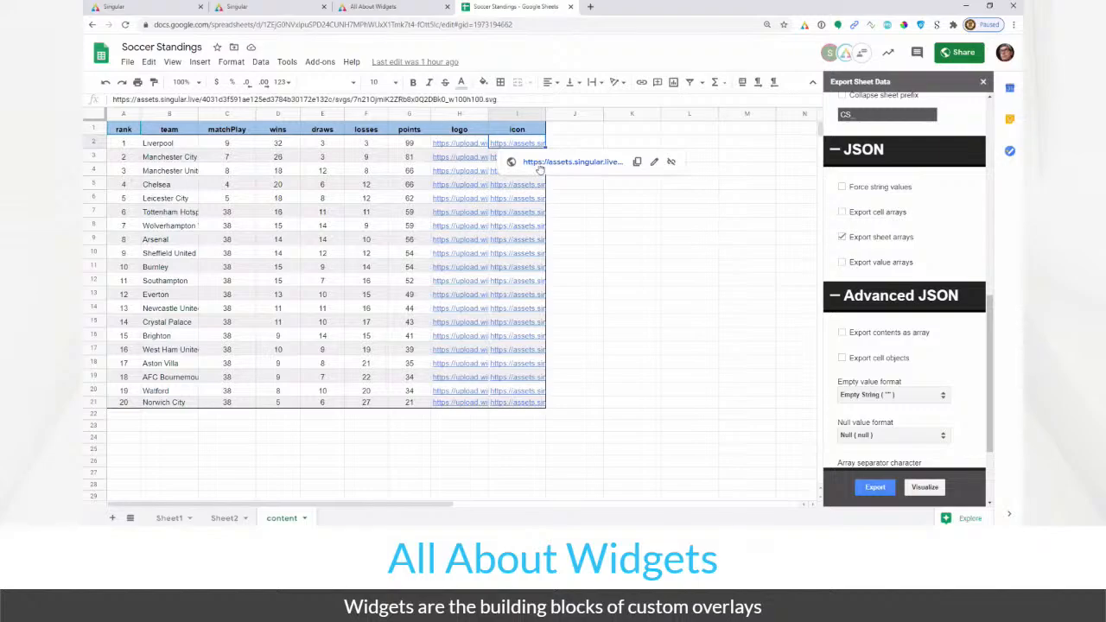
pyautogui.click(537, 163)
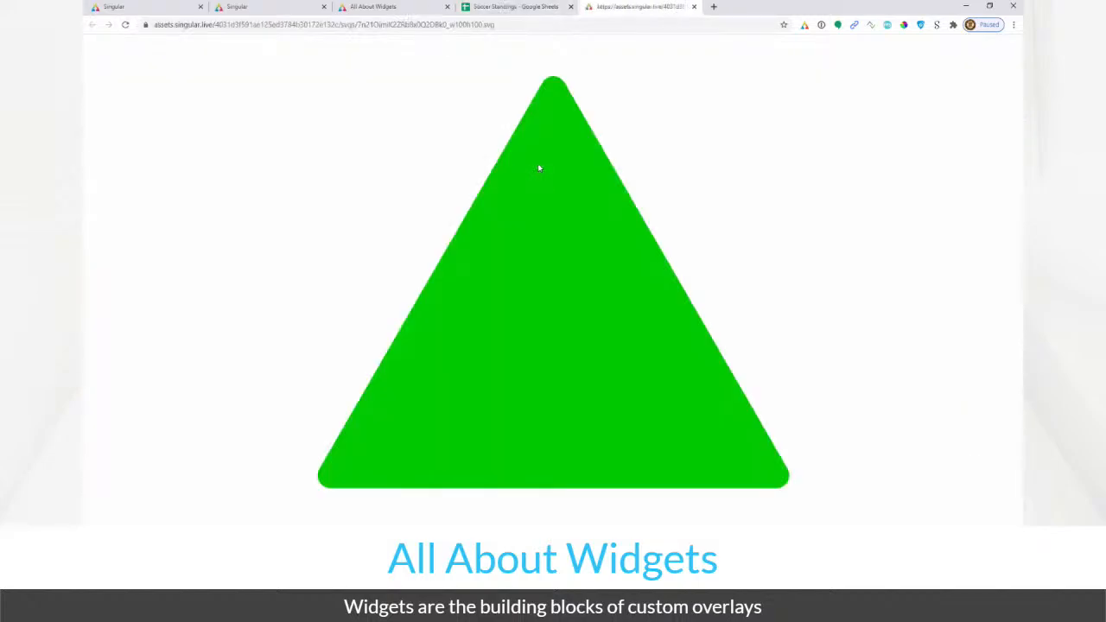
pyautogui.click(695, 8)
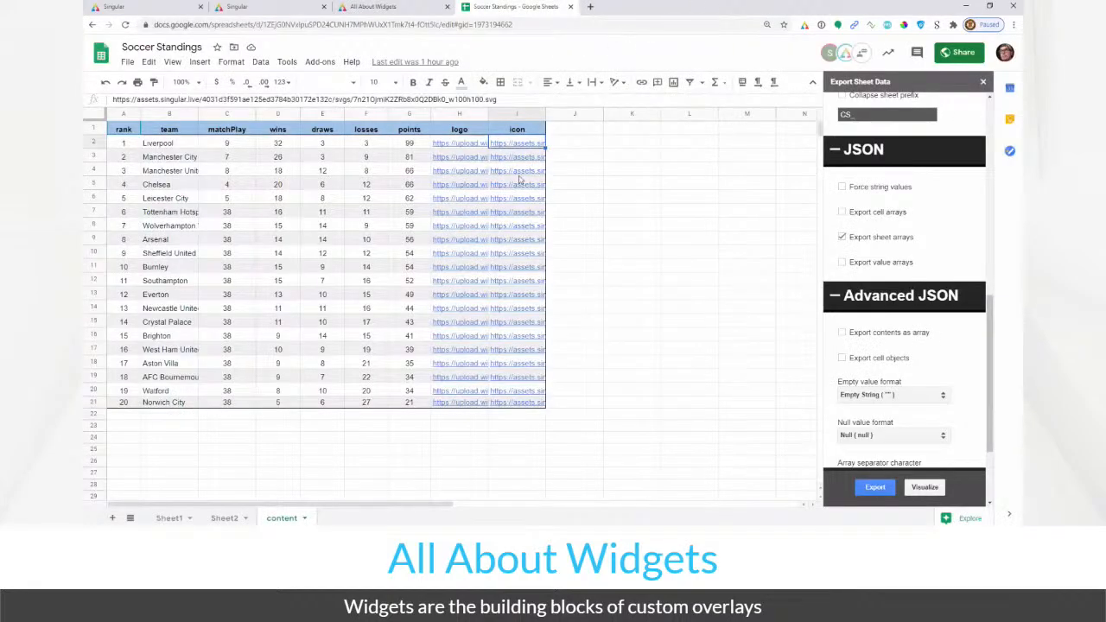
pyautogui.click(519, 133)
pyautogui.click(378, 7)
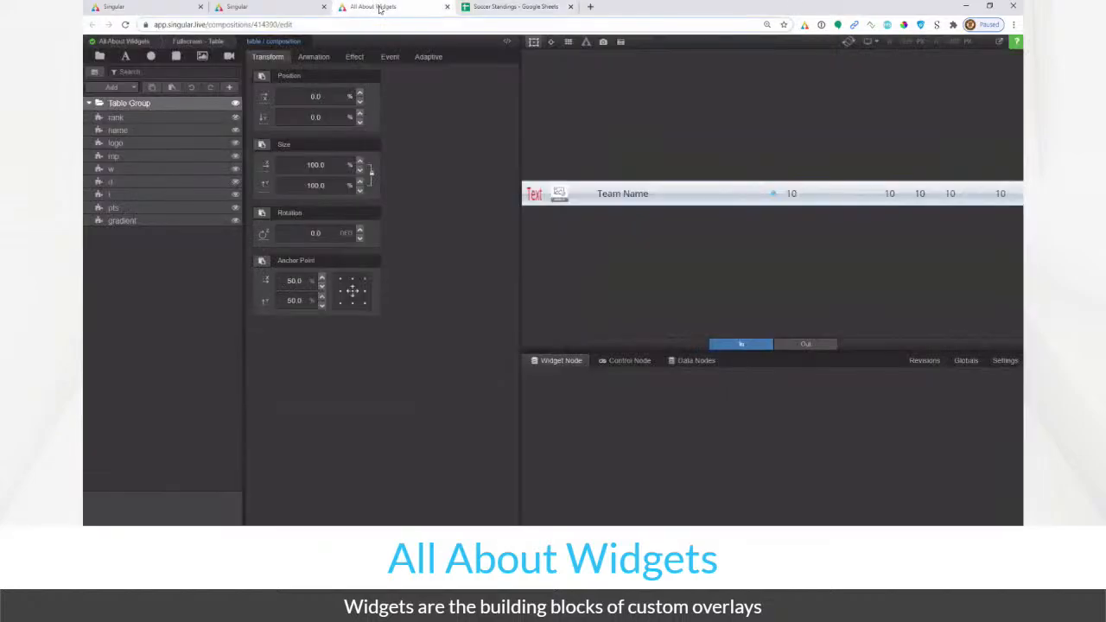
pyautogui.click(158, 130)
pyautogui.click(152, 144)
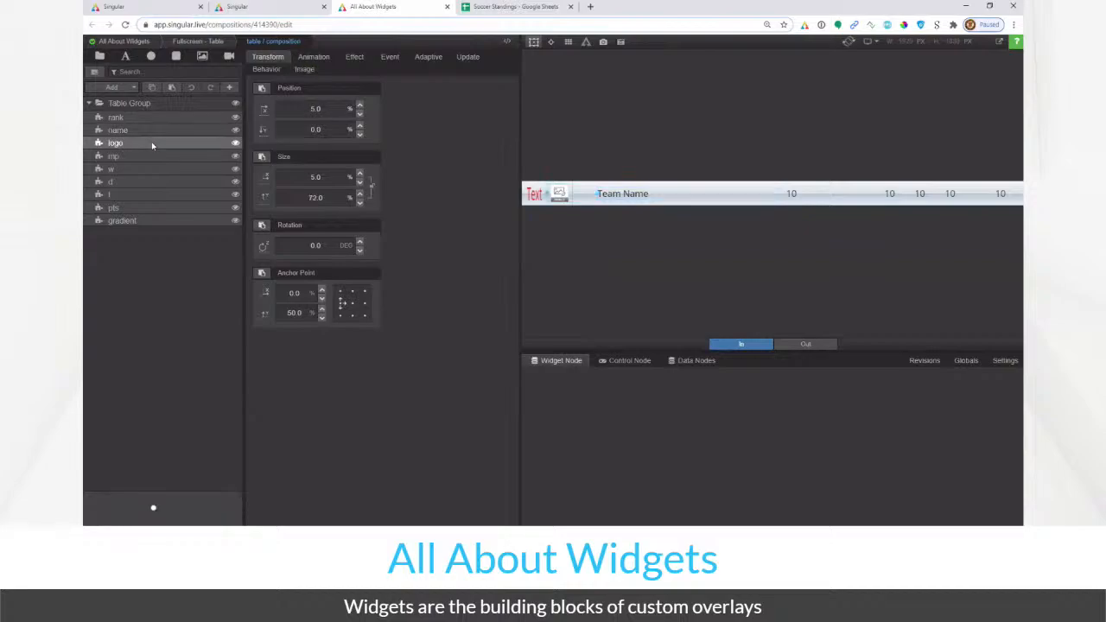
pyautogui.rightClick(152, 144)
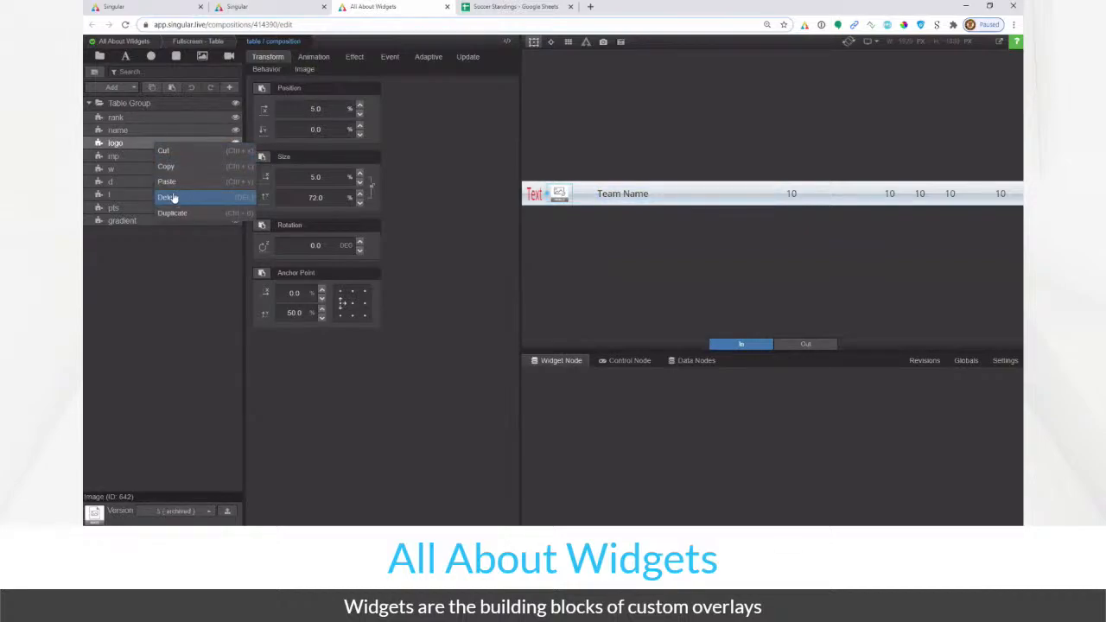
pyautogui.click(173, 197)
pyautogui.hotkey('ctrl', 'z')
# Duplicate the logo element in the row composition and rename the copy ICON
pyautogui.click(148, 144)
pyautogui.rightClick(148, 144)
pyautogui.click(181, 215)
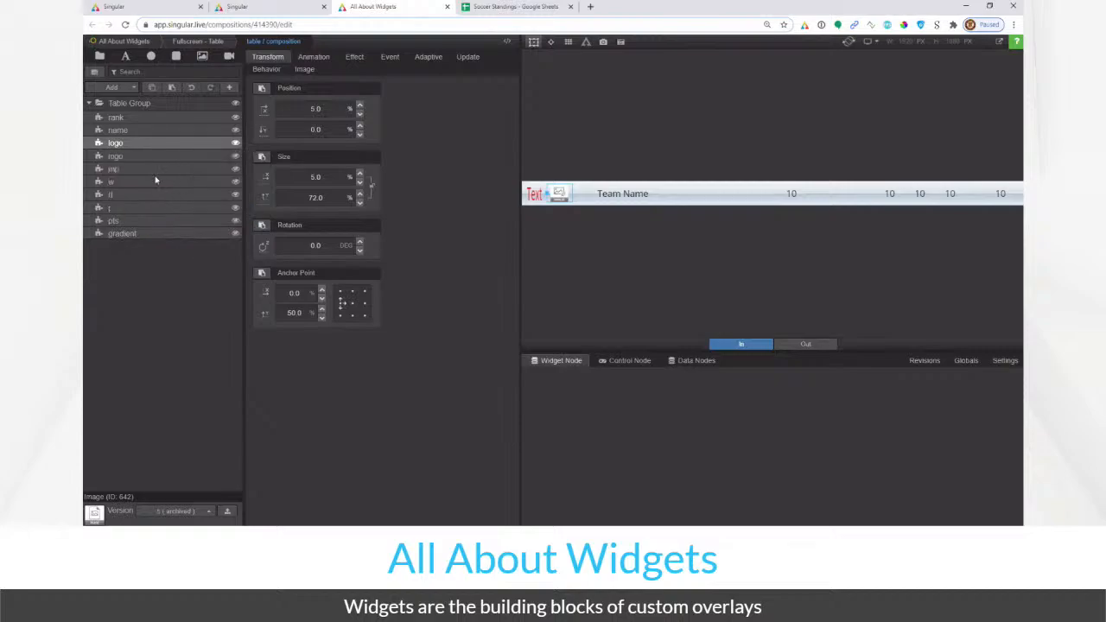
pyautogui.doubleClick(139, 155)
pyautogui.write('lo')
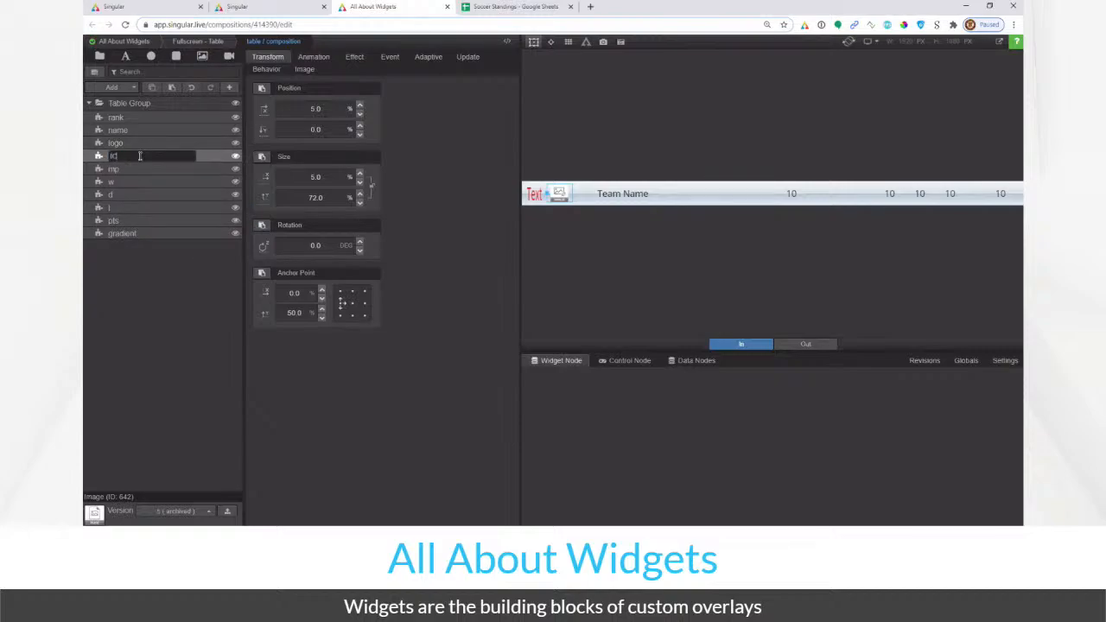
pyautogui.press('Return')
# Set the duplicated image element's horizontal position to 10% and its width to 3%
pyautogui.moveTo(314, 109); pyautogui.dragTo(343, 115)
pyautogui.click(325, 177)
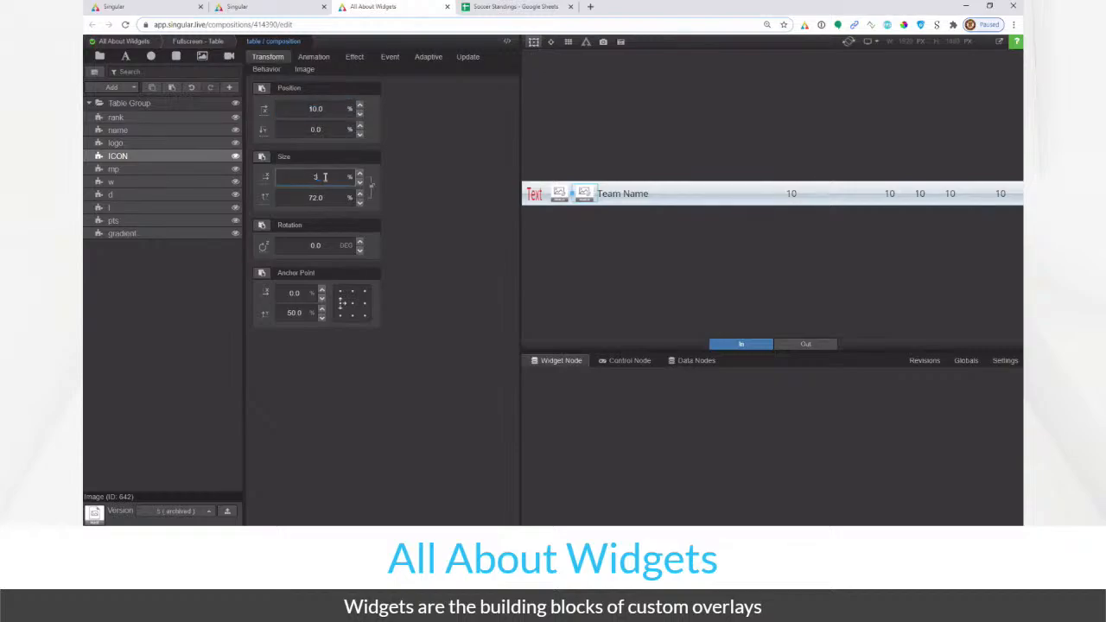
pyautogui.write('3')
pyautogui.press('Return')
# Rename the duplicated element to lowercase icon and replace its image link with a new control field named icon
pyautogui.doubleClick(141, 157)
pyautogui.write('icon')
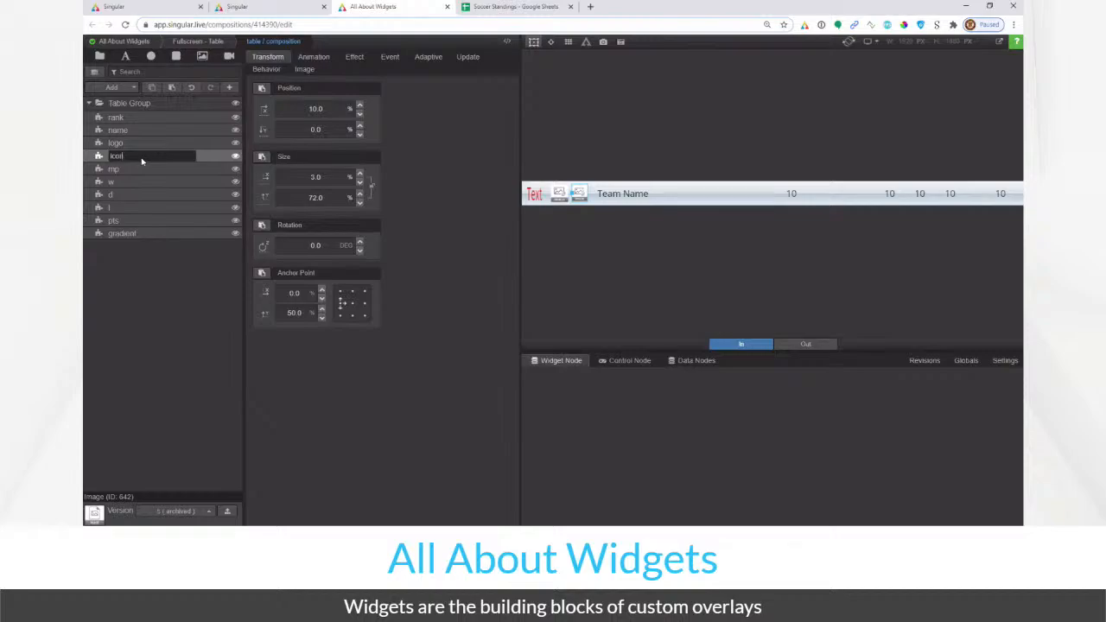
pyautogui.press('Return')
pyautogui.click(305, 70)
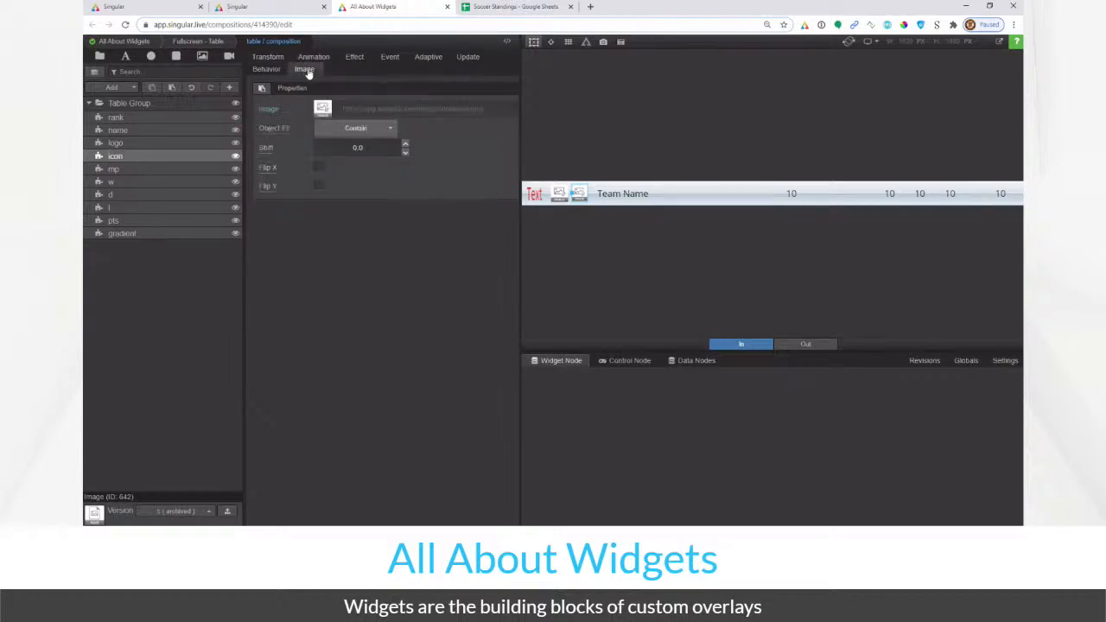
pyautogui.click(268, 110)
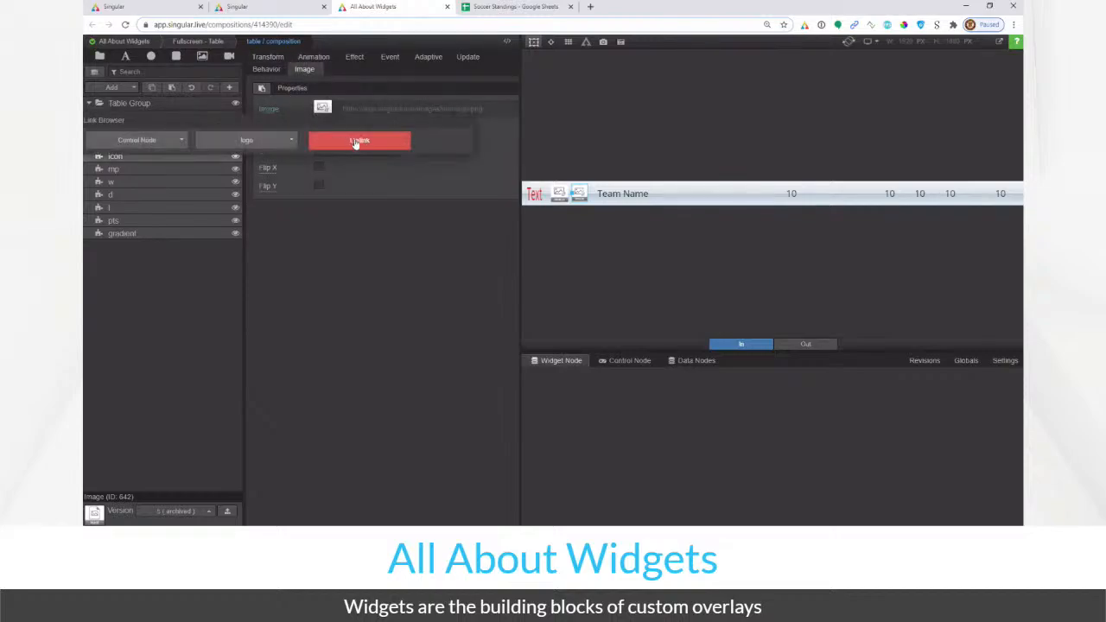
pyautogui.click(355, 141)
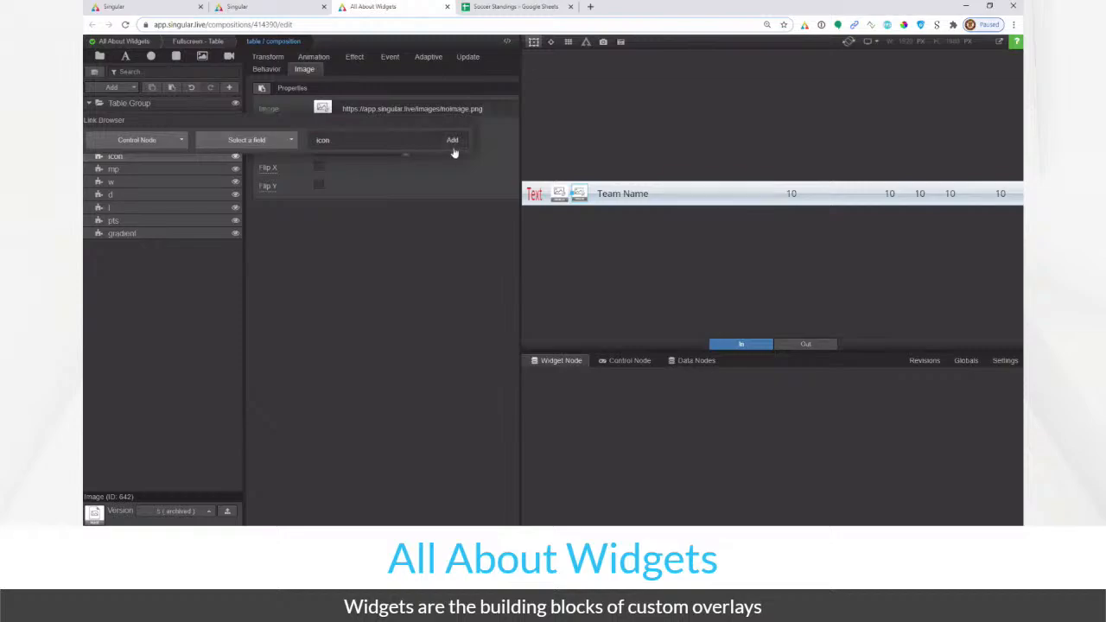
# Relink the logo element's image to the existing logo control field
pyautogui.click(129, 144)
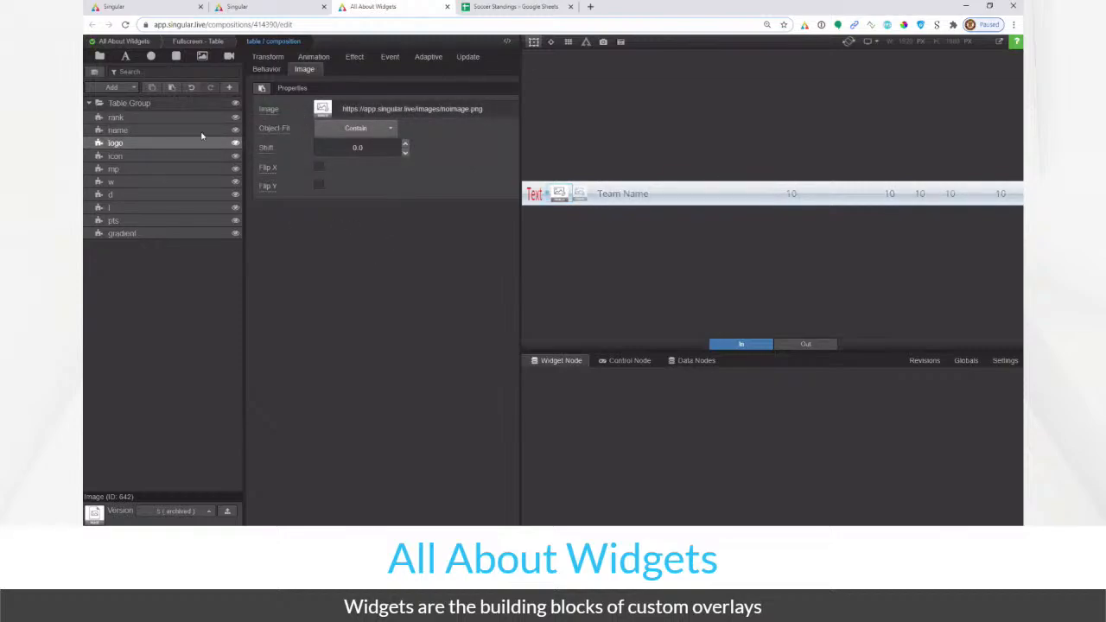
pyautogui.click(270, 111)
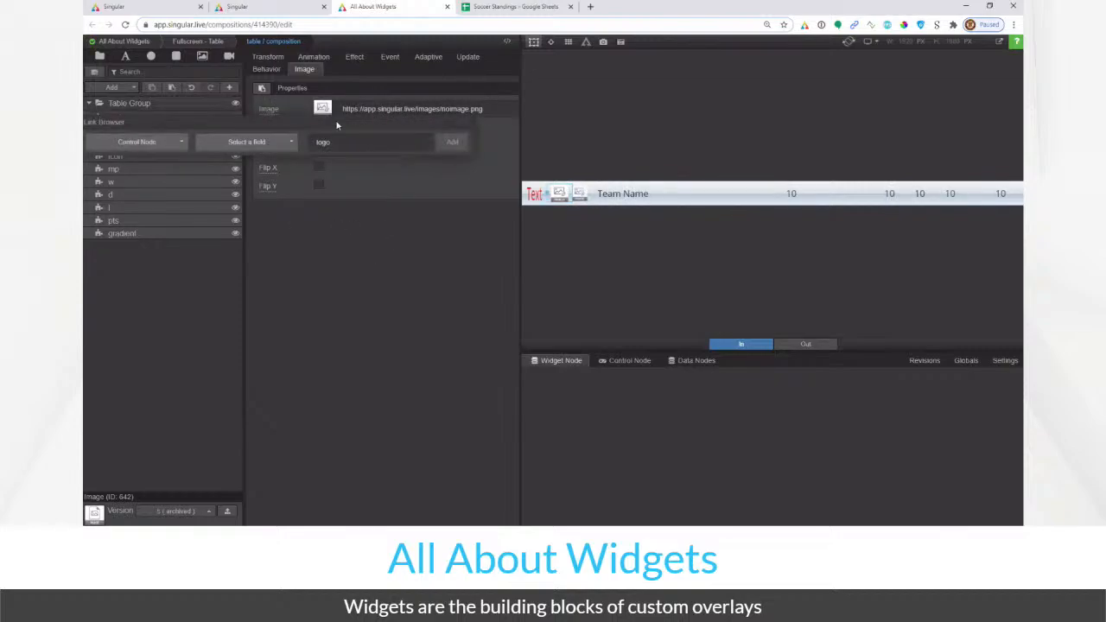
pyautogui.click(258, 143)
pyautogui.click(256, 190)
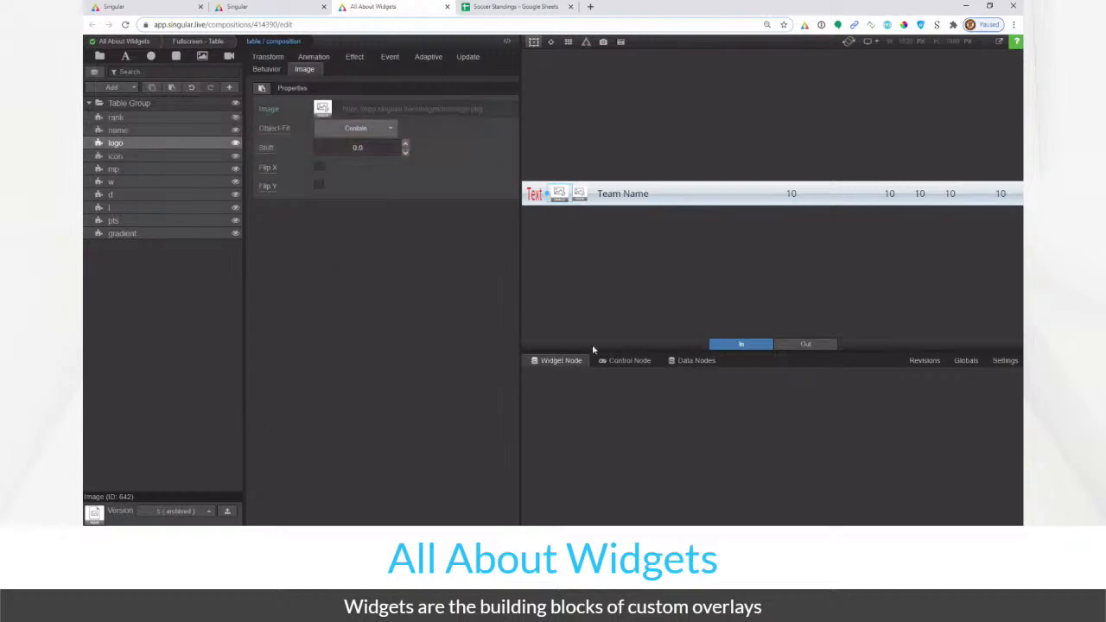
# Review the row composition's control fields in an enlarged control area, and return to the Fullscreen - Table composition with a larger preview
pyautogui.click(625, 362)
pyautogui.moveTo(613, 345); pyautogui.dragTo(587, 204)
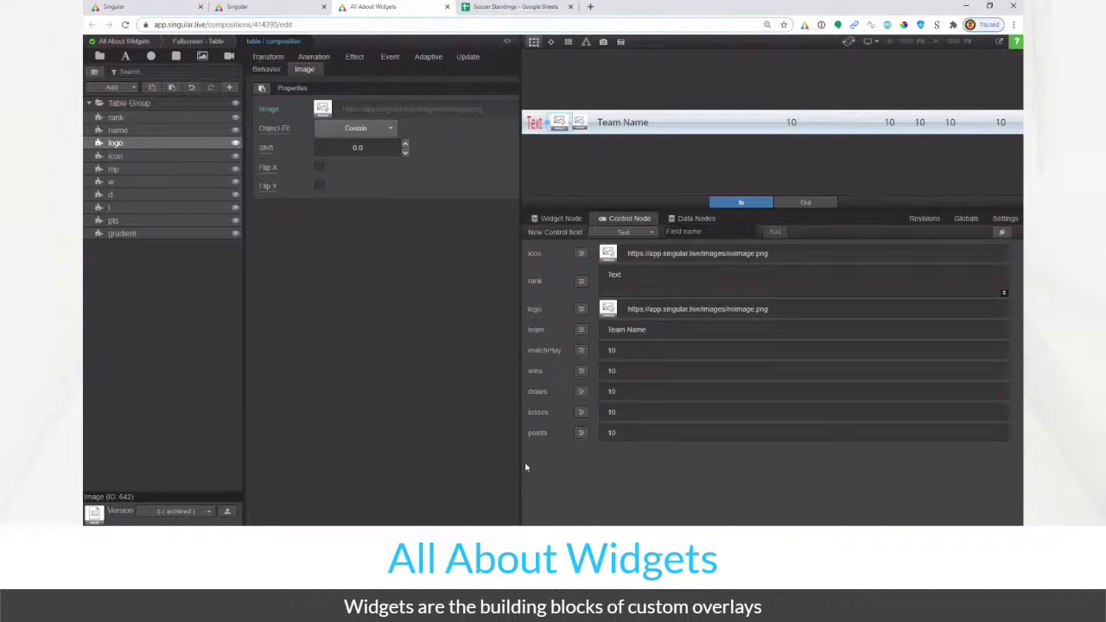
pyautogui.click(211, 41)
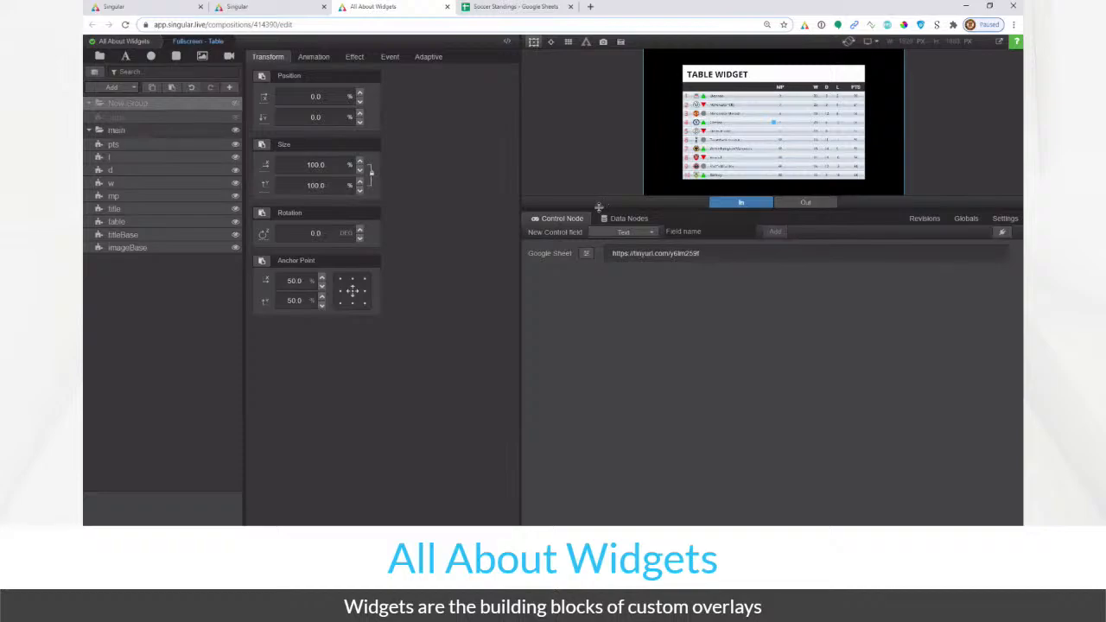
pyautogui.moveTo(598, 210); pyautogui.dragTo(605, 339)
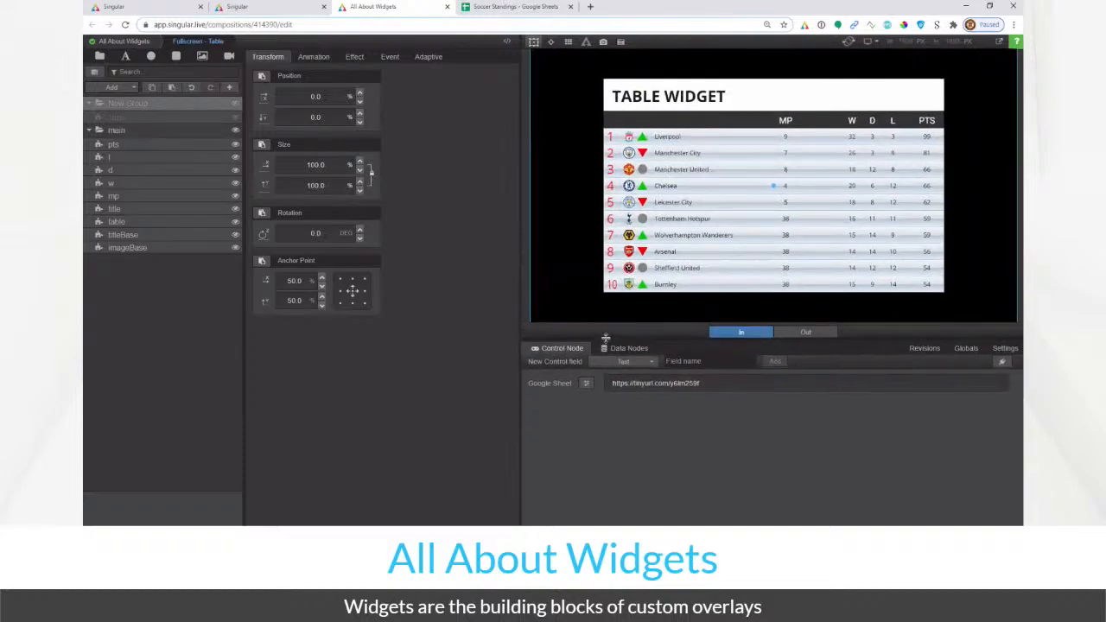
# Try the table widget with 7 and 8 elements per page, and set it back to 10
pyautogui.click(177, 223)
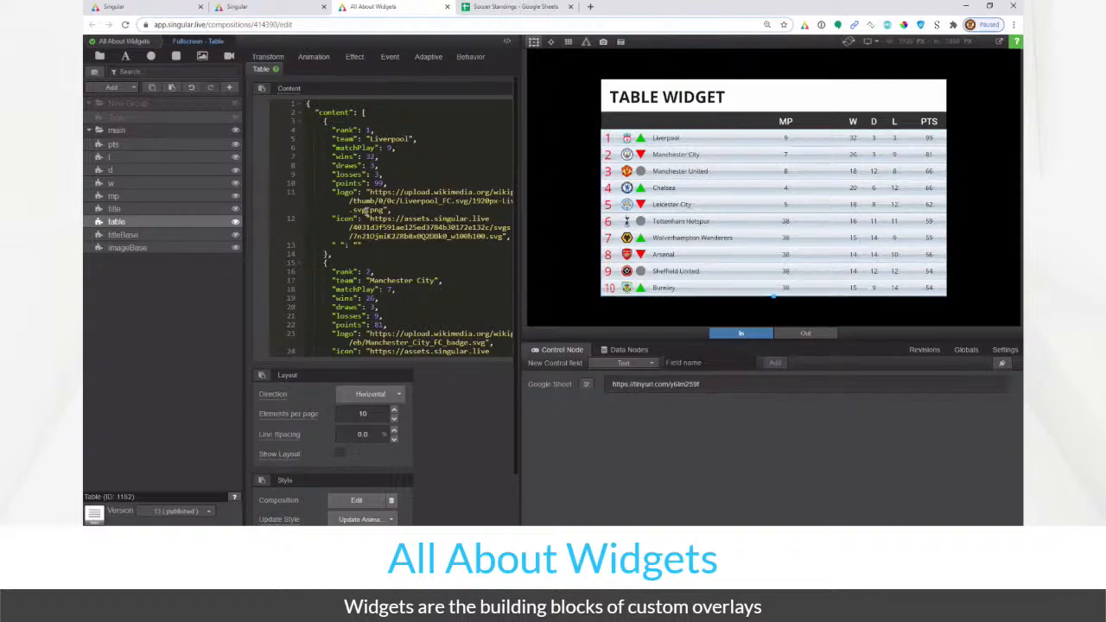
pyautogui.doubleClick(371, 414)
pyautogui.write('7')
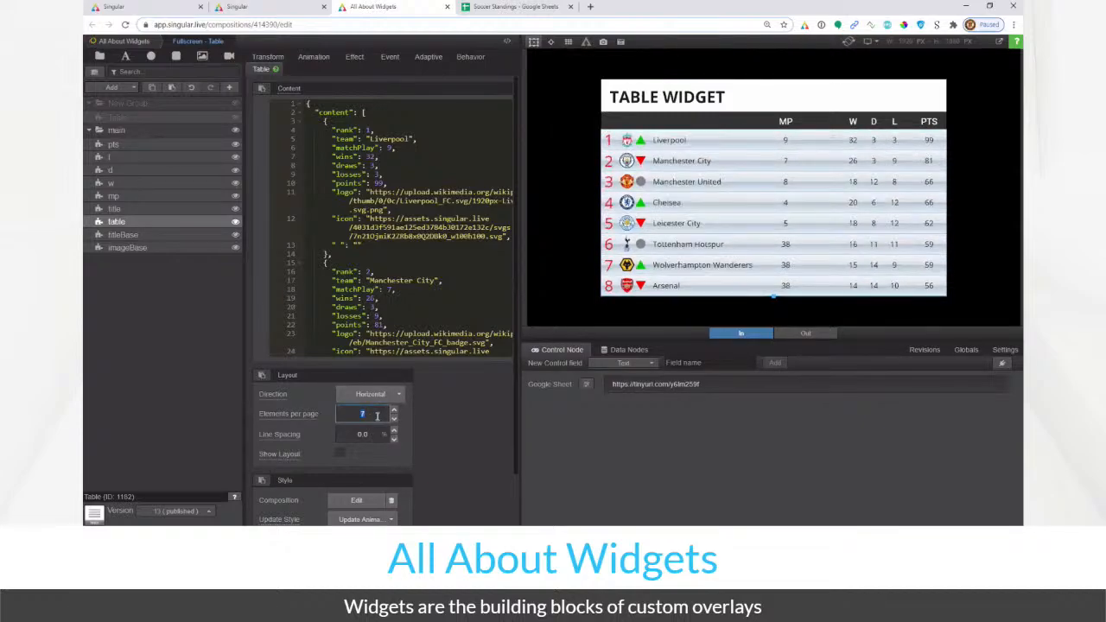
pyautogui.write('8')
pyautogui.write('10')
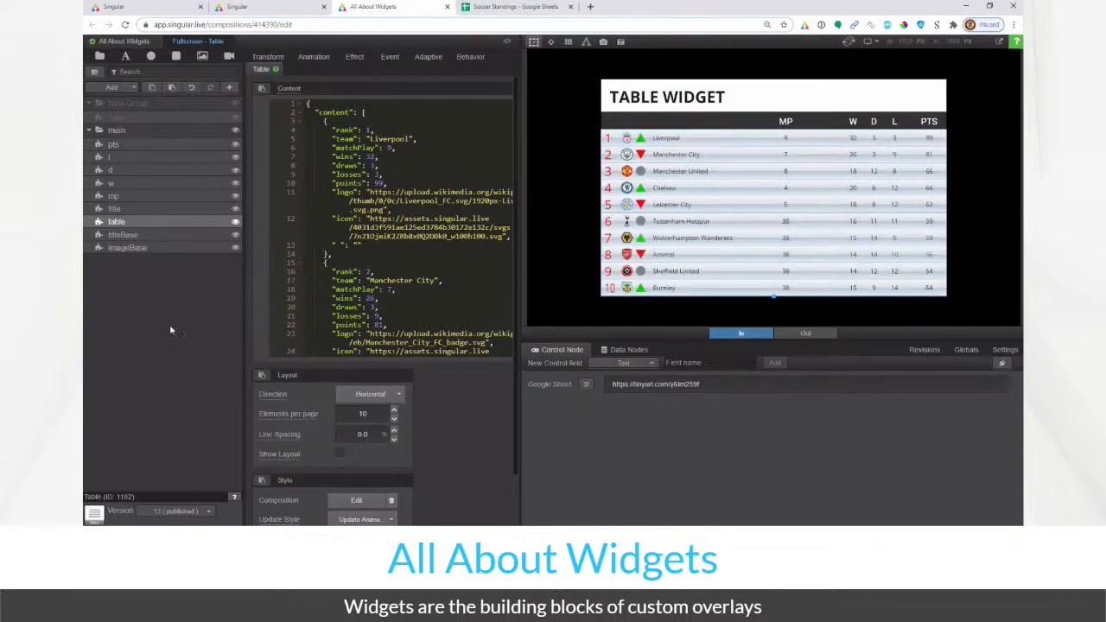
# Find the Grid widget in the widget library and add it to the composition's main group
pyautogui.click(119, 89)
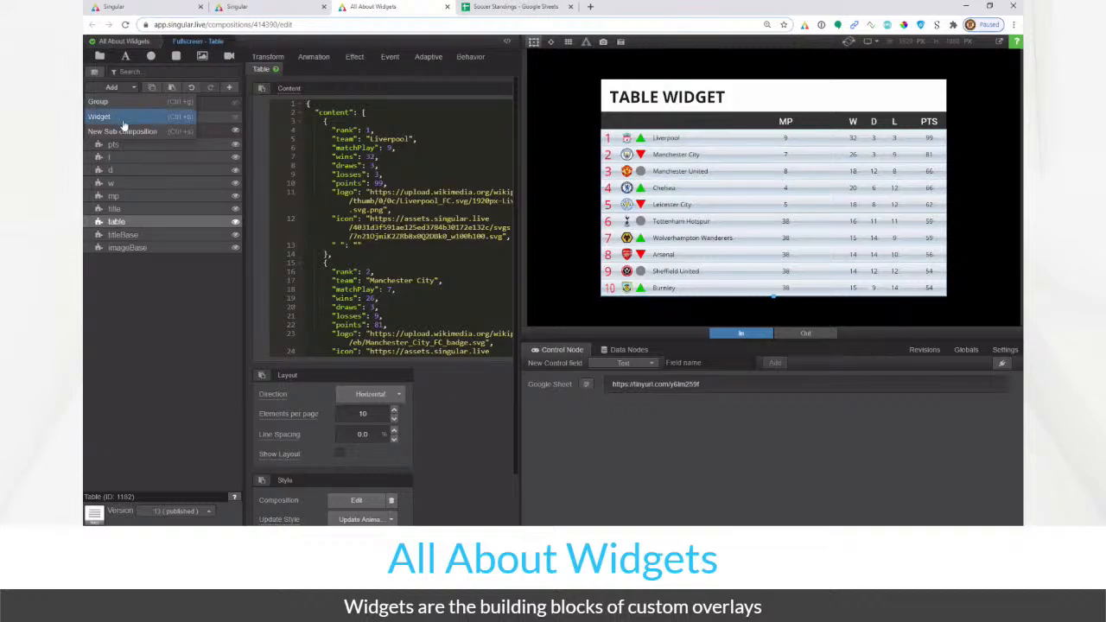
pyautogui.click(122, 121)
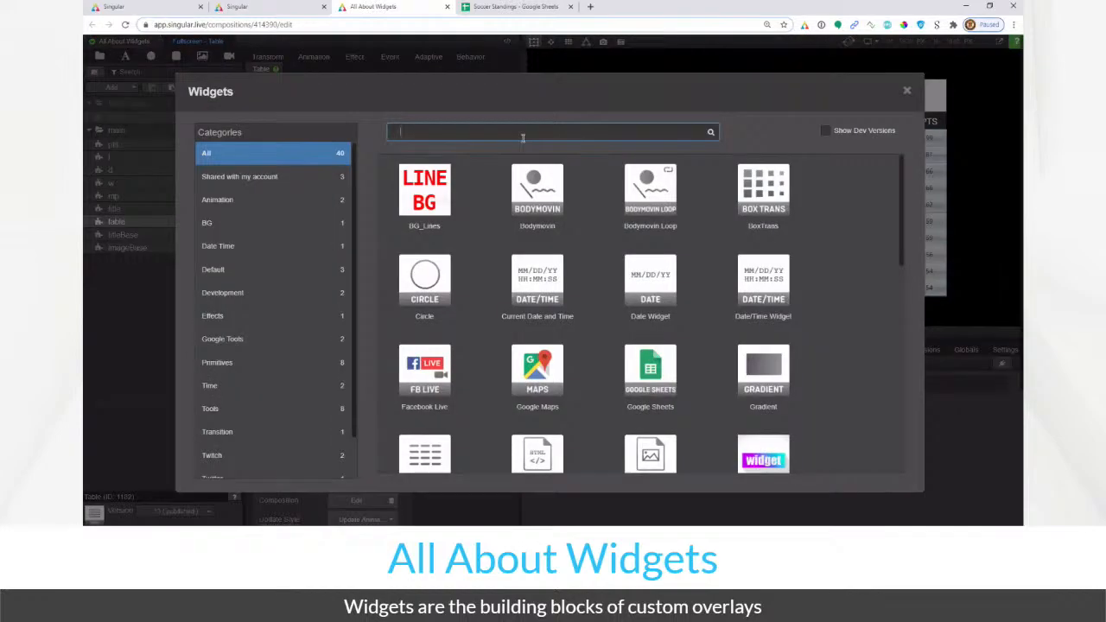
pyautogui.write('gl')
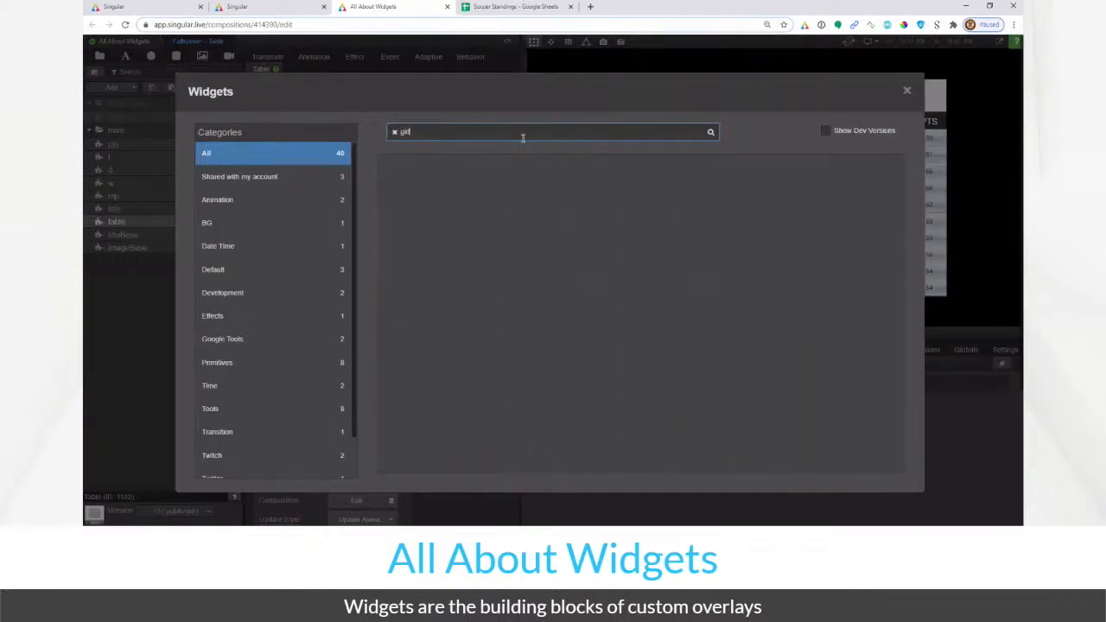
pyautogui.write('d')
pyautogui.press('BackSpace')
pyautogui.press('BackSpace')
pyautogui.press('BackSpace')
pyautogui.write('r')
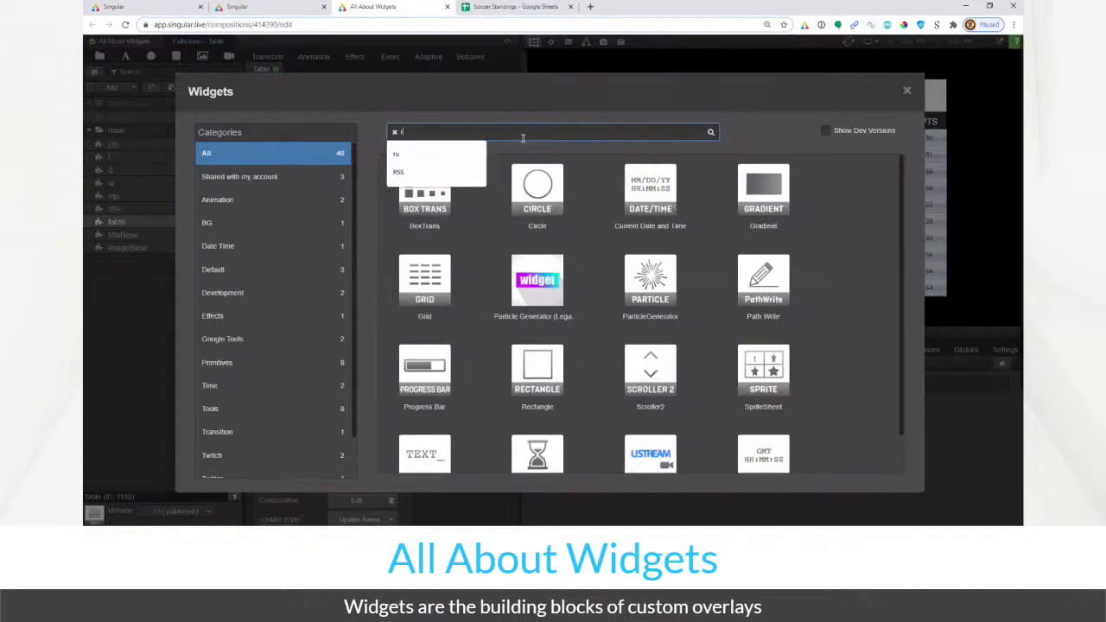
pyautogui.press('BackSpace')
pyautogui.write('gri')
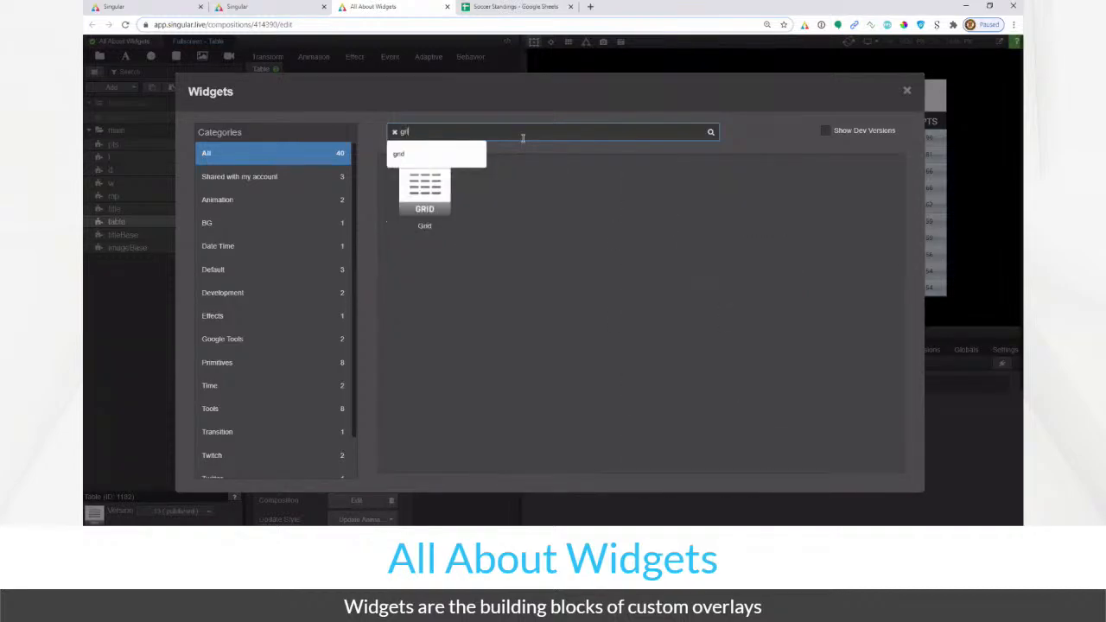
pyautogui.click(423, 225)
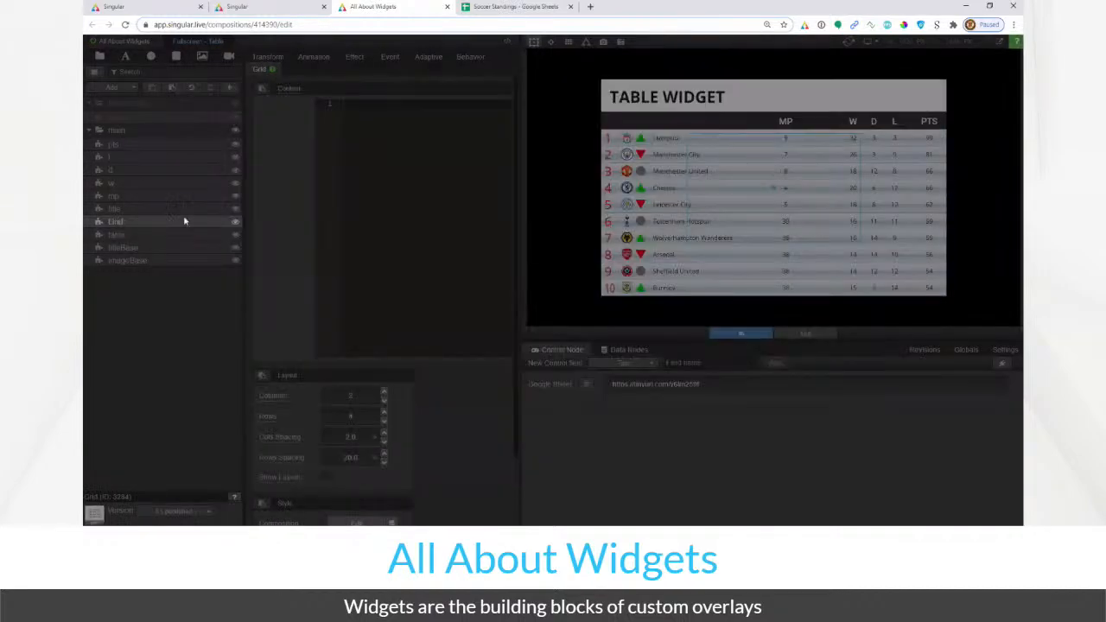
# Compare the content and layout properties of the Grid and table widgets, including the content key in the table's JSON
pyautogui.click(182, 234)
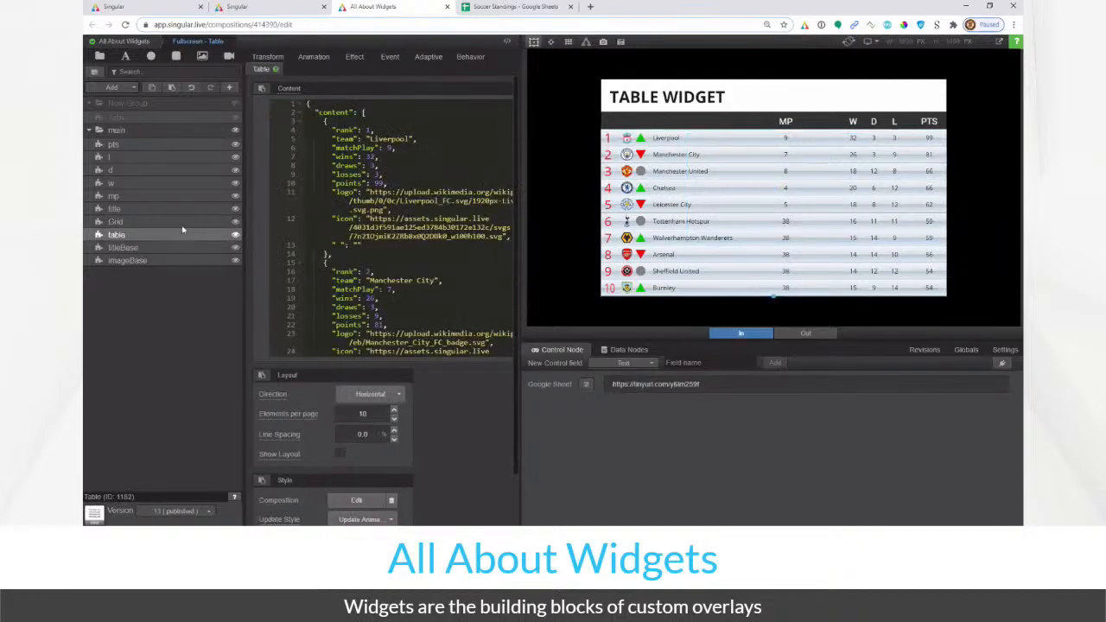
pyautogui.click(181, 222)
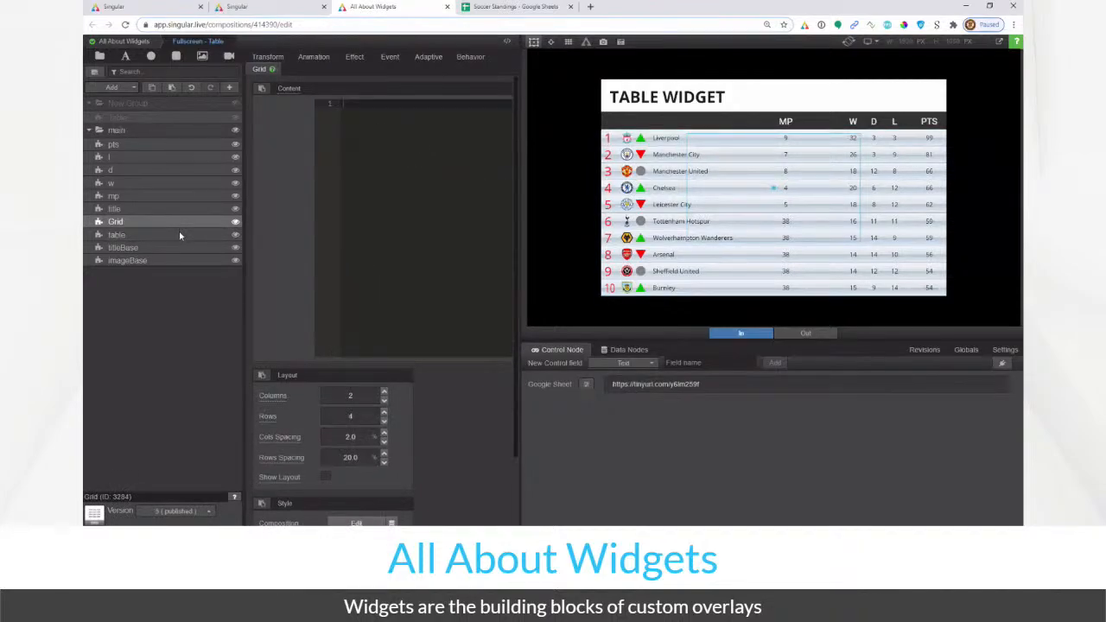
pyautogui.click(180, 235)
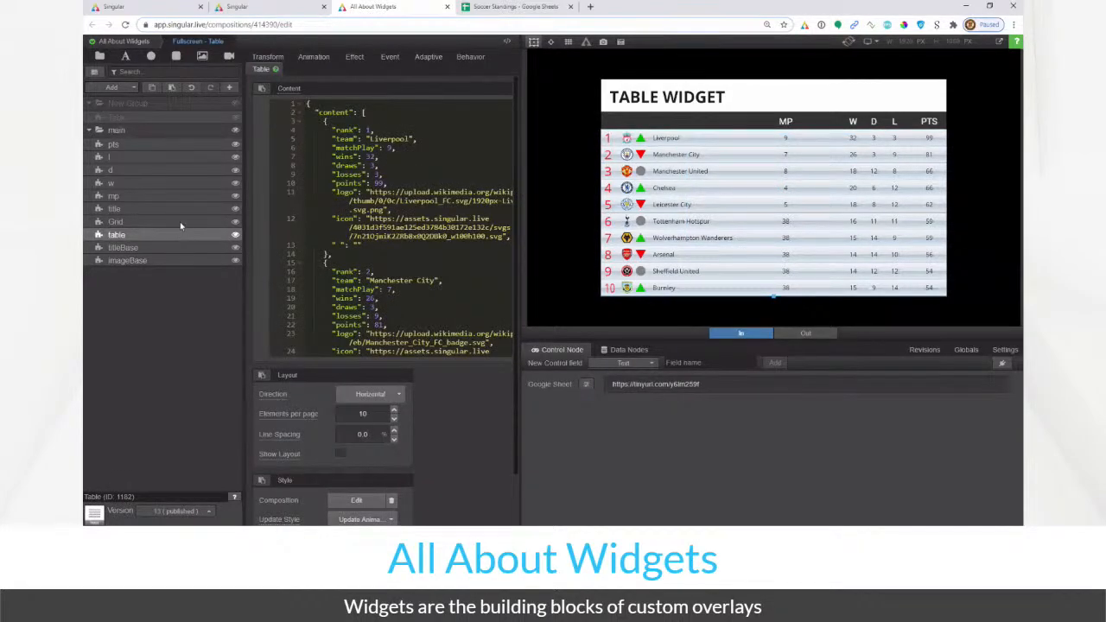
pyautogui.click(180, 221)
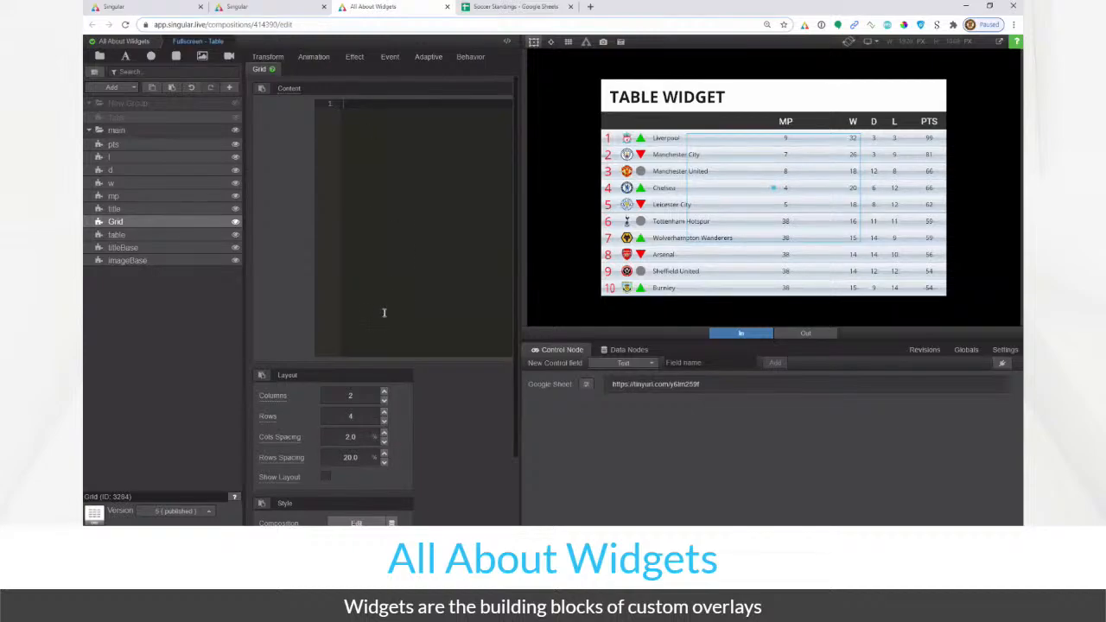
pyautogui.click(201, 234)
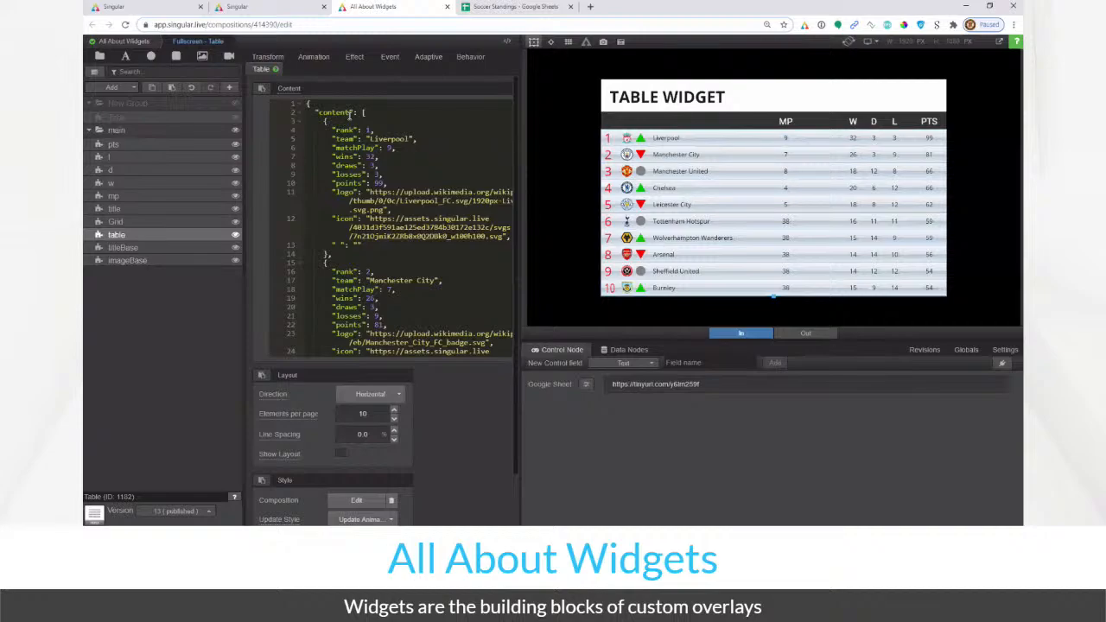
pyautogui.doubleClick(333, 112)
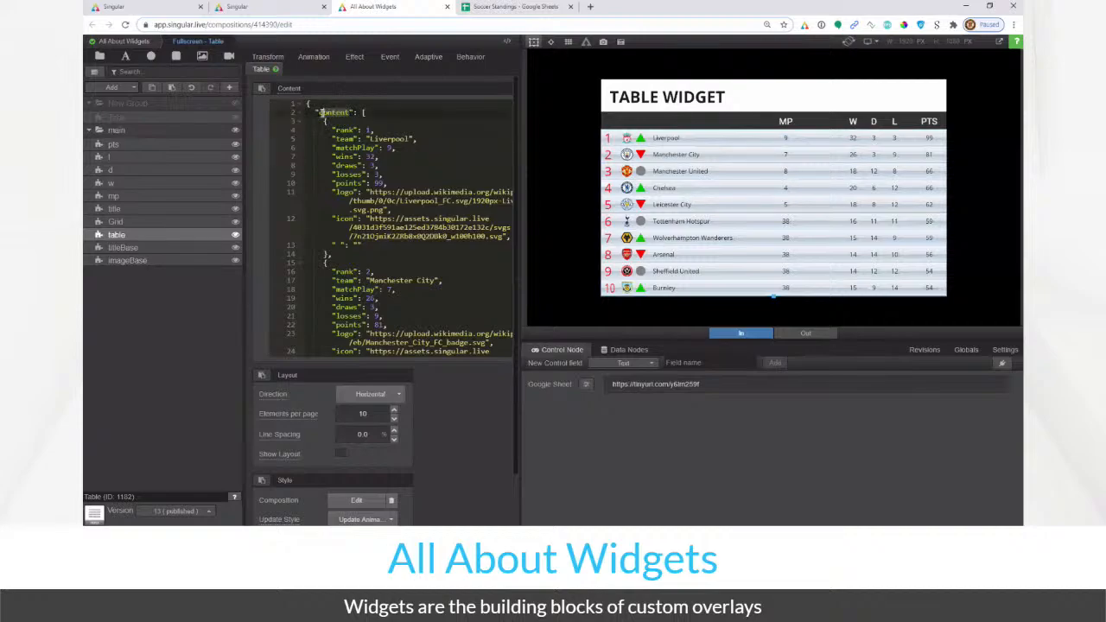
pyautogui.click(172, 222)
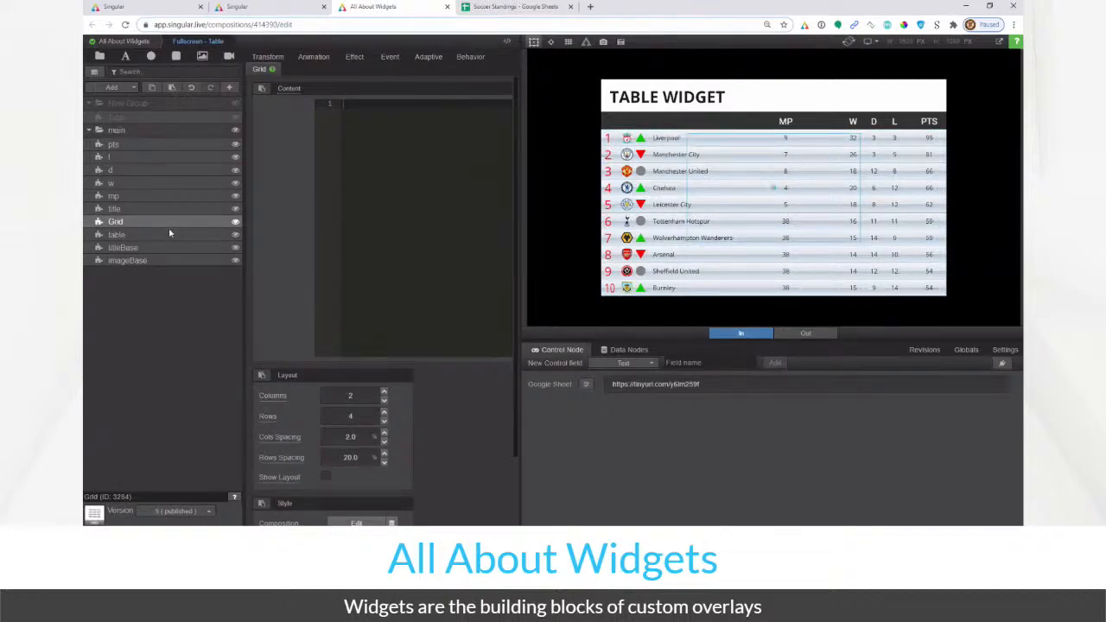
pyautogui.click(170, 234)
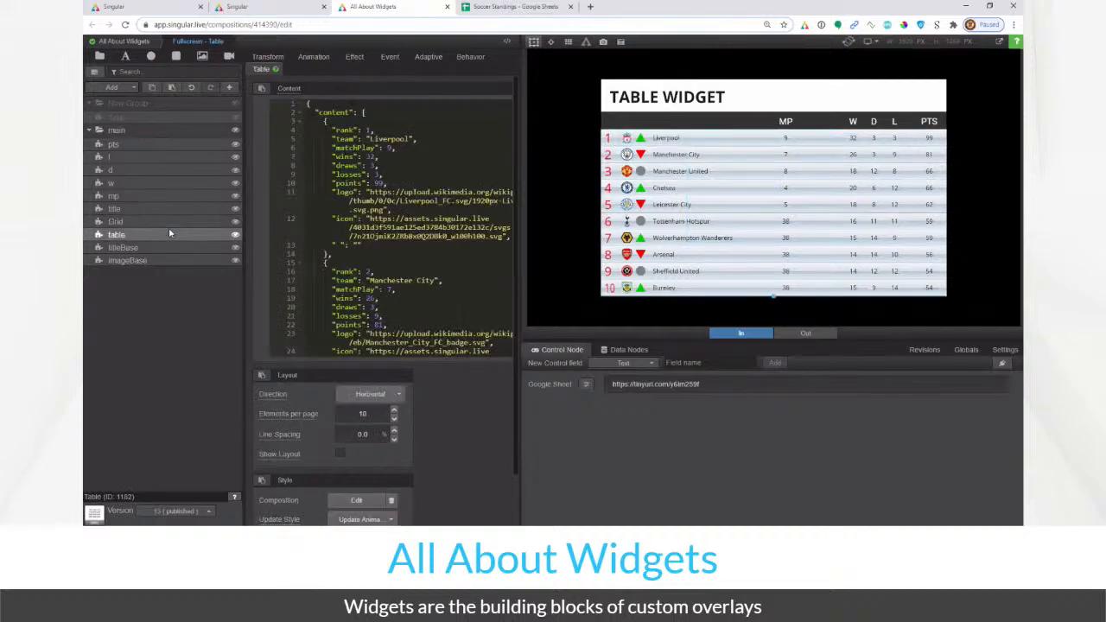
pyautogui.click(168, 222)
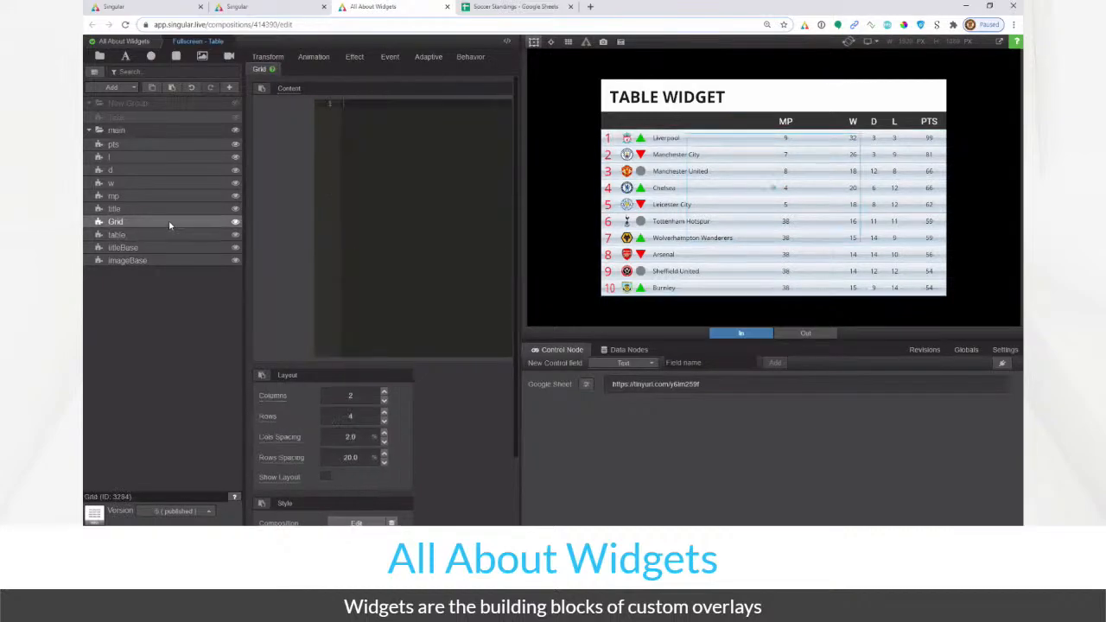
# Delete the Grid widget from the main group
pyautogui.click(168, 234)
pyautogui.click(169, 222)
pyautogui.rightClick(168, 223)
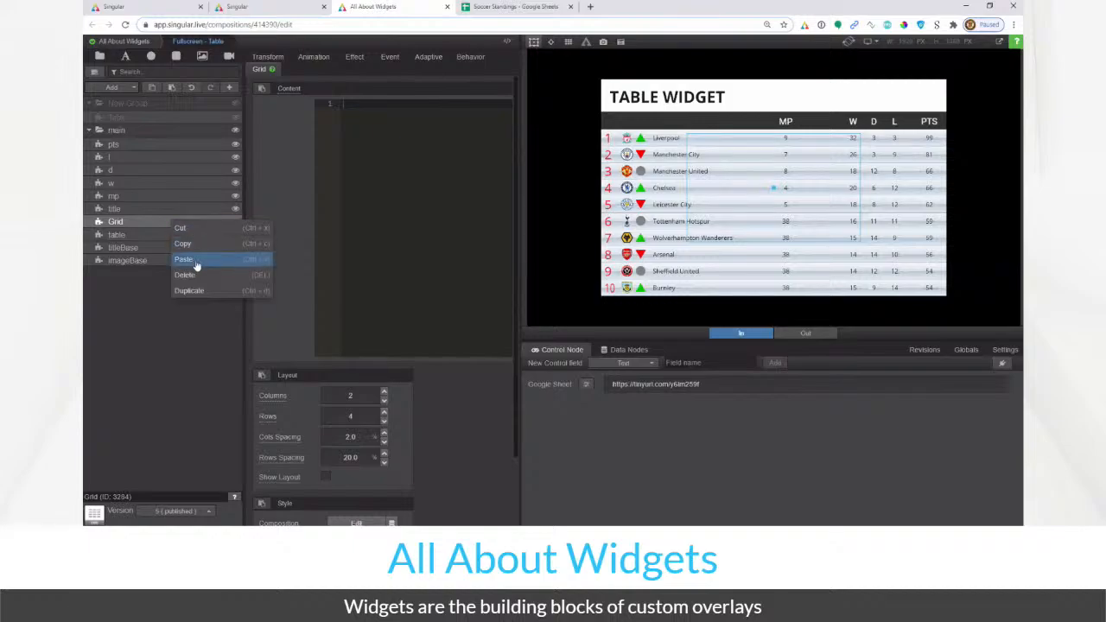
pyautogui.click(186, 274)
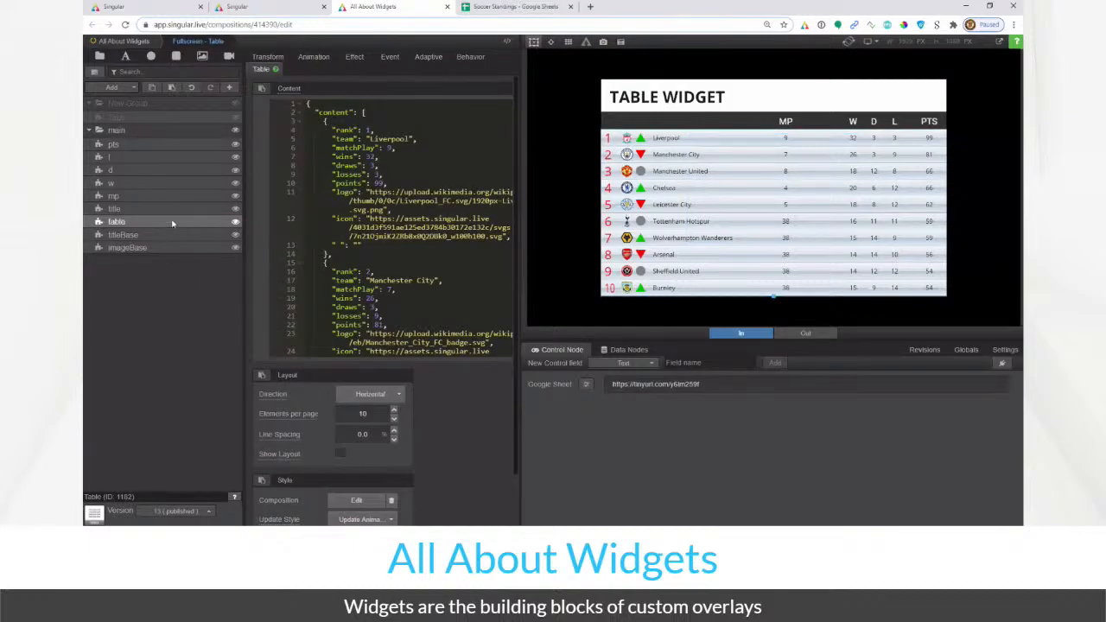
# Try misspelling the "content" key in the table's JSON as "contnt", and restore it
pyautogui.click(342, 113)
pyautogui.press('BackSpace')
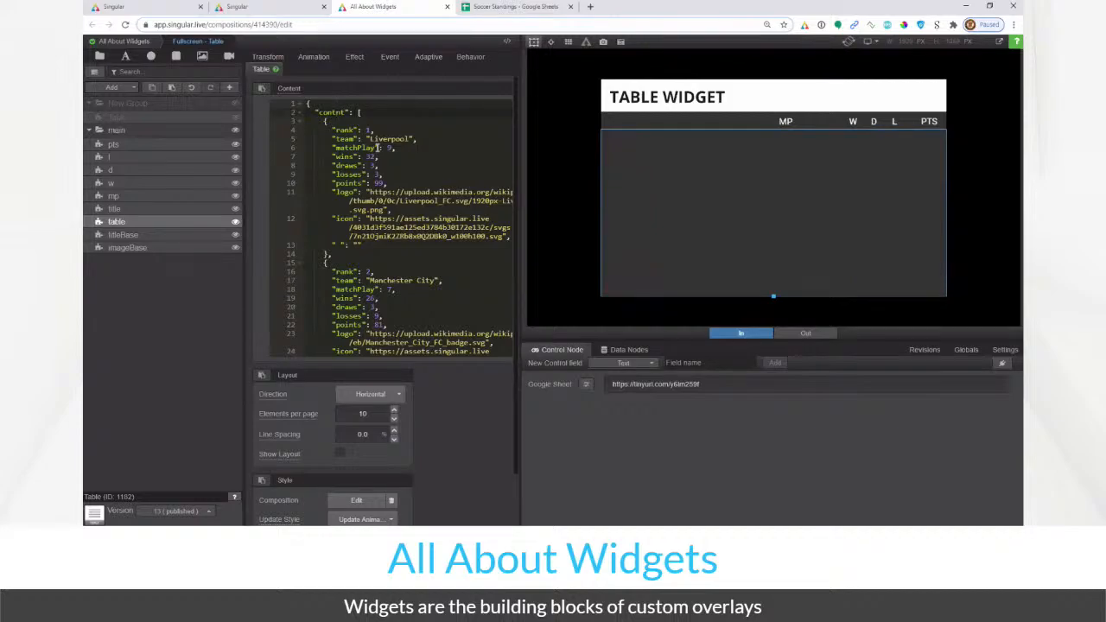
pyautogui.write('e')
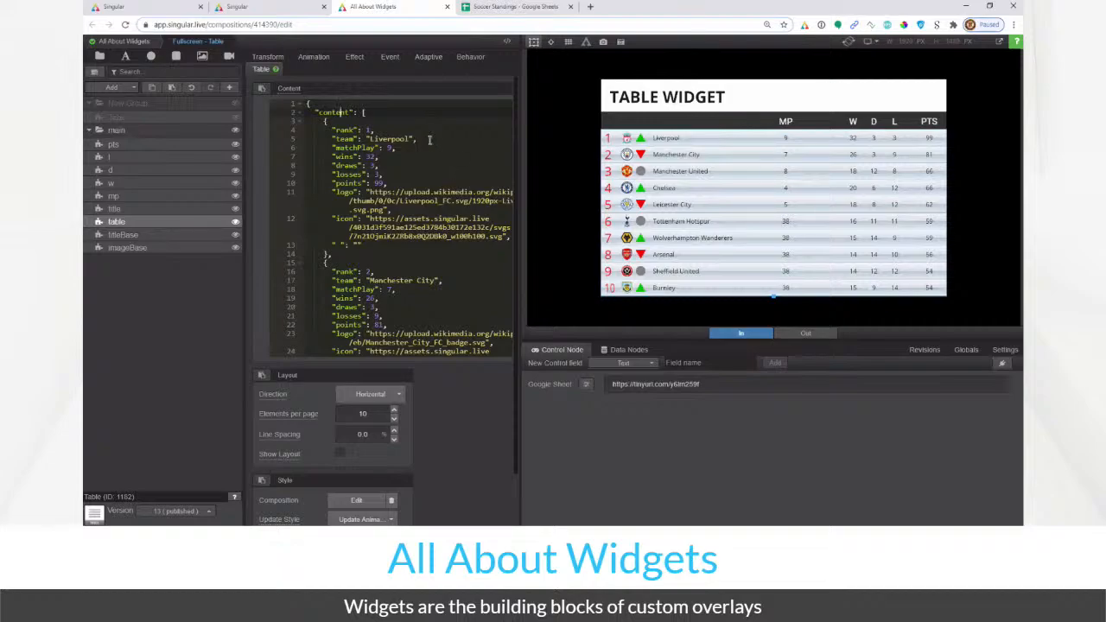
# Try the table's JSON without the comma after "Liverpool" and again with the content key missing its "e", restoring each
pyautogui.click(429, 139)
pyautogui.press('BackSpace')
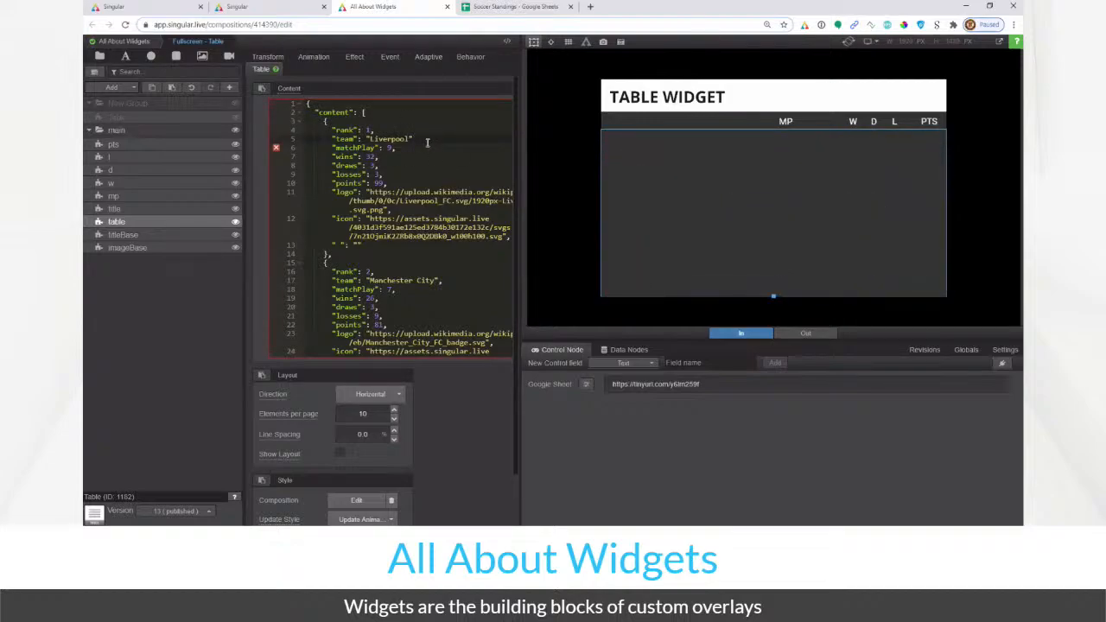
pyautogui.write(',')
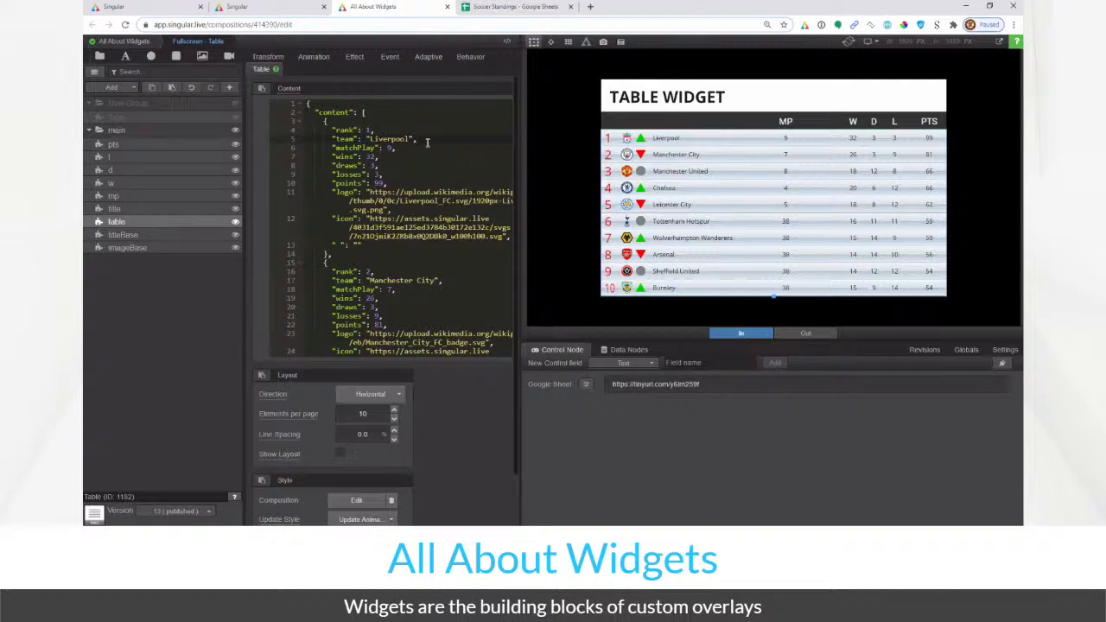
pyautogui.press('BackSpace')
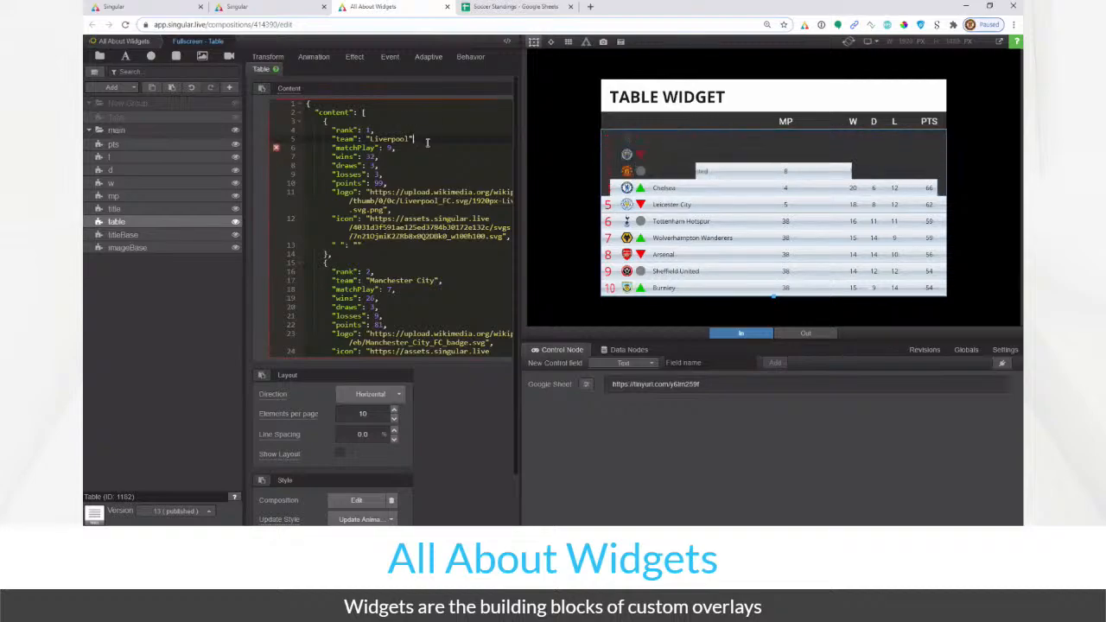
pyautogui.moveTo(281, 156)
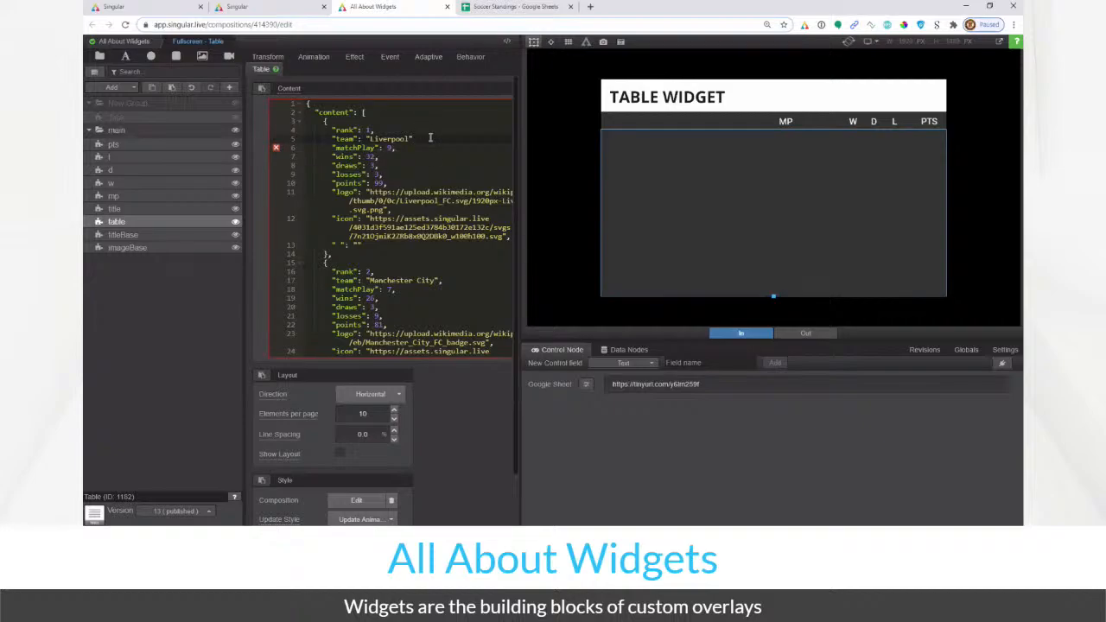
pyautogui.write(',')
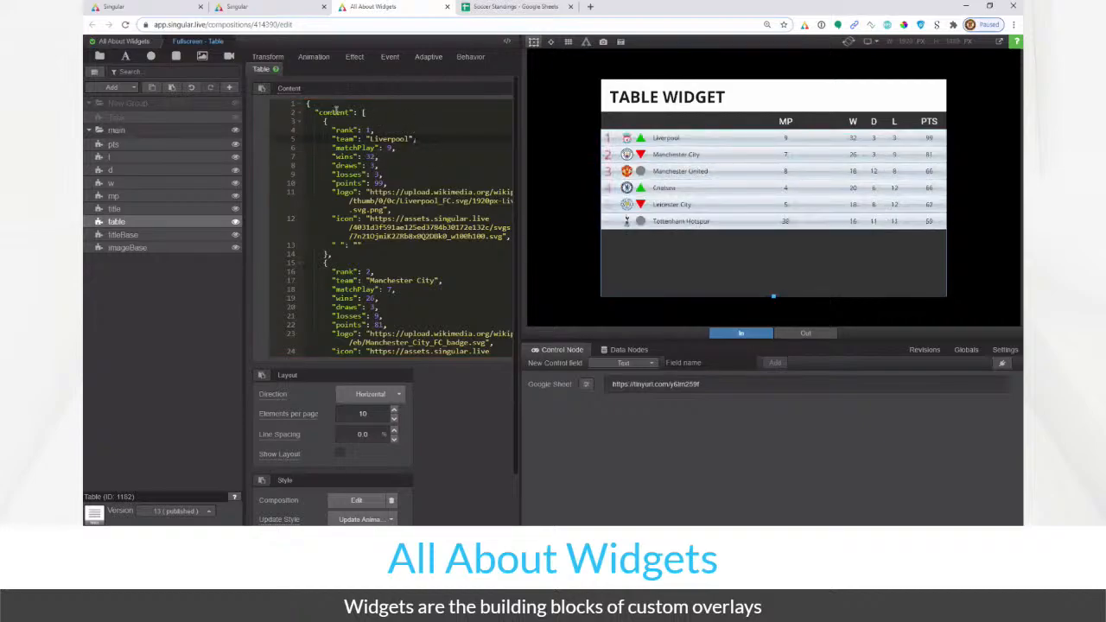
pyautogui.press('BackSpace')
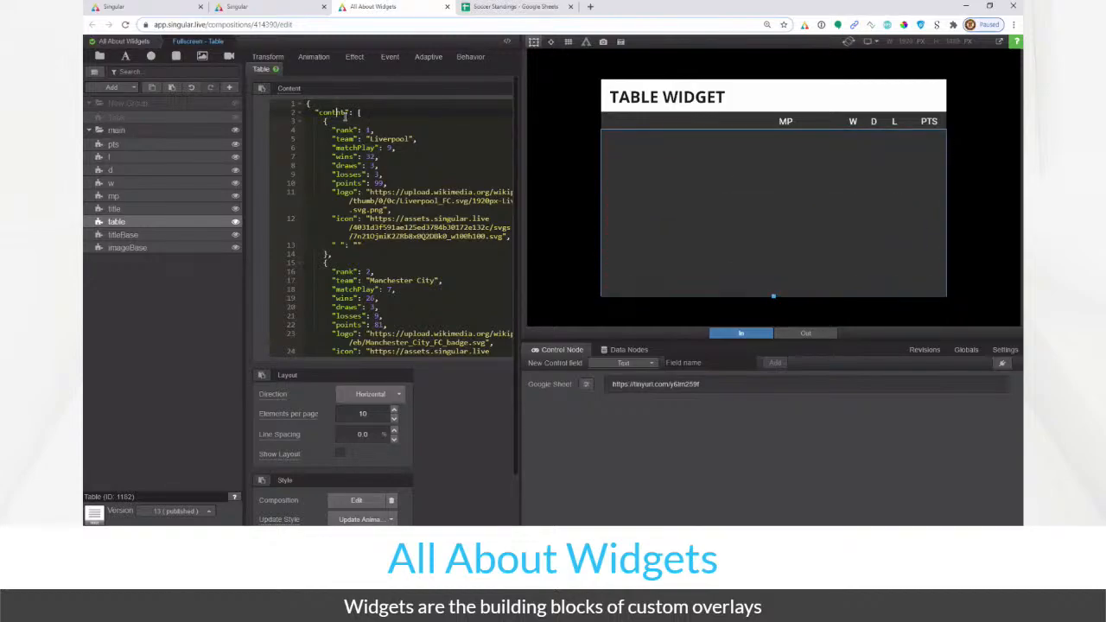
pyautogui.write('e')
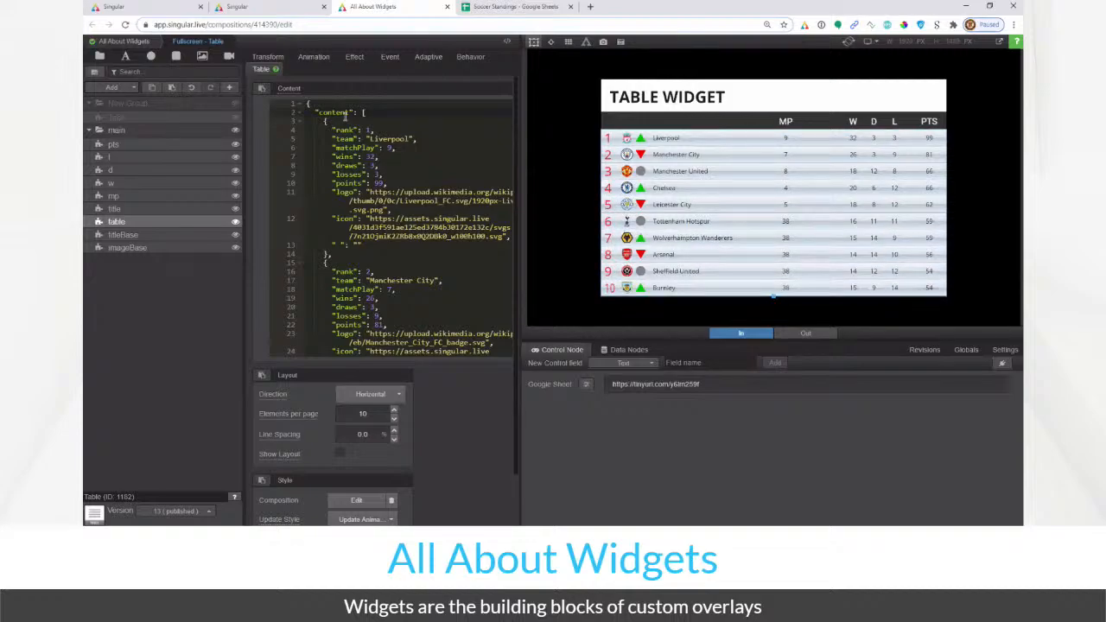
# Switch to the Soccer Standings spreadsheet in Google Sheets and rename the content sheet as Sheet3
pyautogui.click(528, 11)
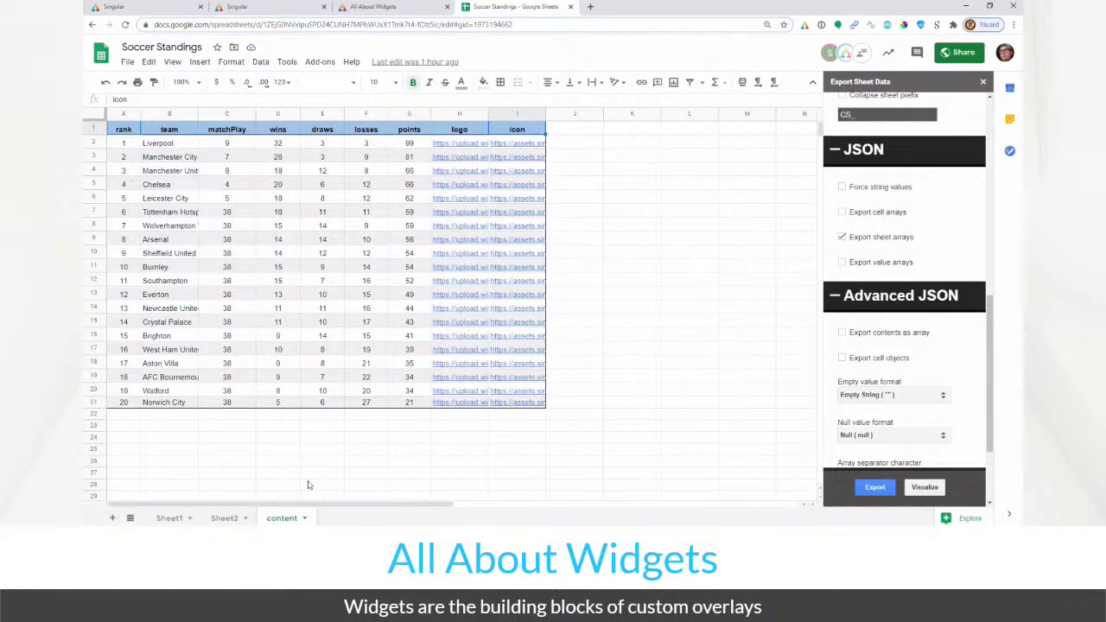
pyautogui.doubleClick(278, 520)
pyautogui.write('She')
pyautogui.write('et')
pyautogui.write('s')
pyautogui.press('BackSpace')
pyautogui.write('3')
pyautogui.press('Return')
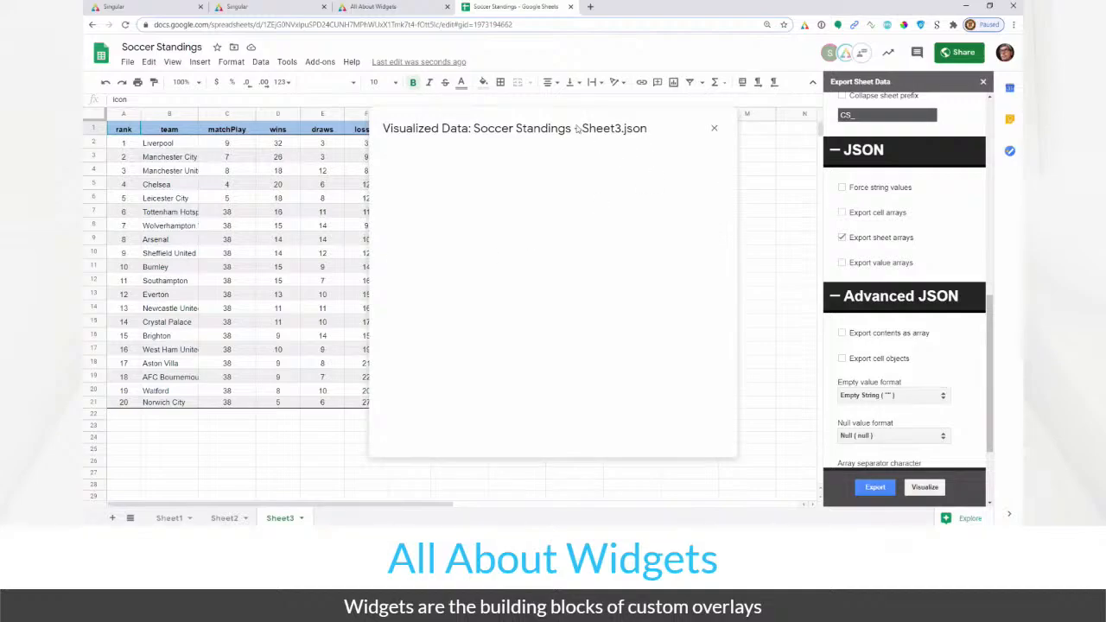
# Visualize the JSON export of Sheet3 to examine its top-level key, close the preview, and select Liverpool's logo link cell
pyautogui.click(662, 137)
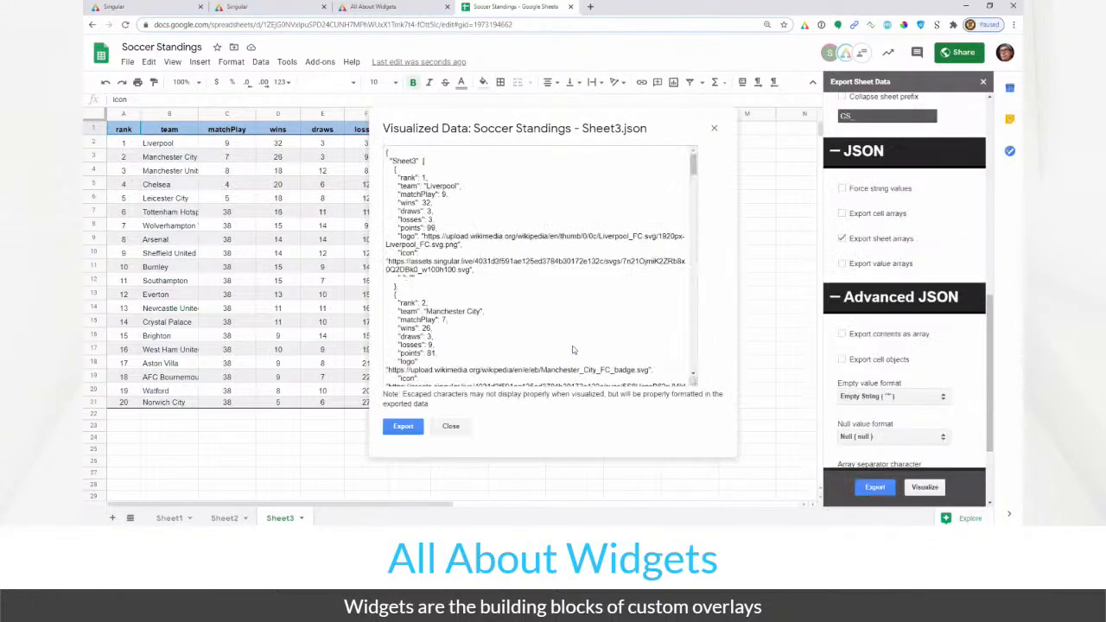
pyautogui.click(419, 162)
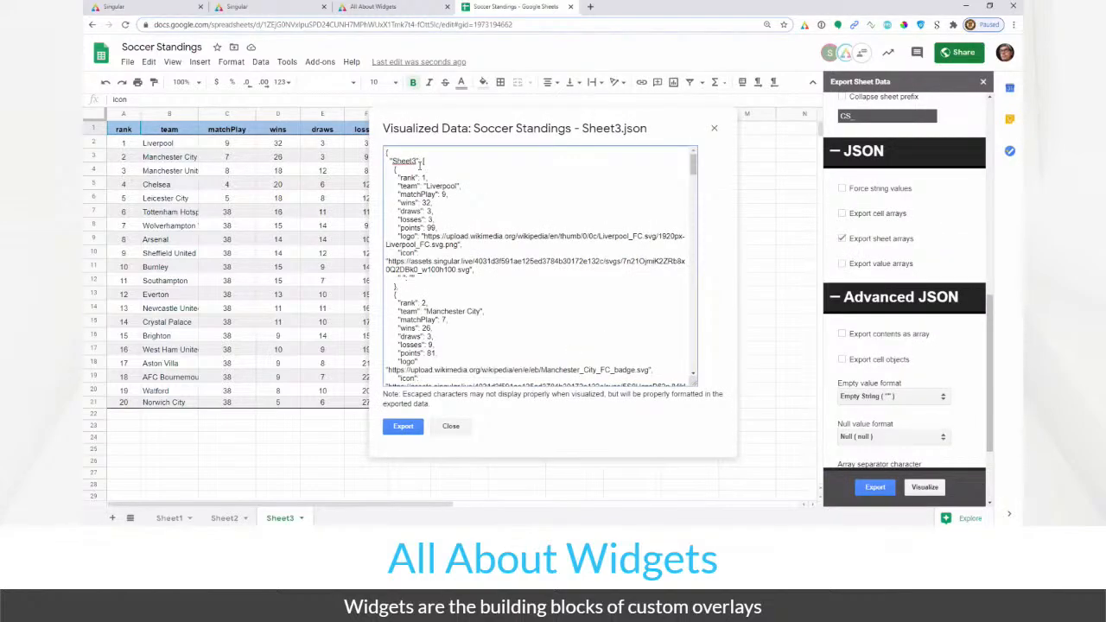
pyautogui.click(713, 128)
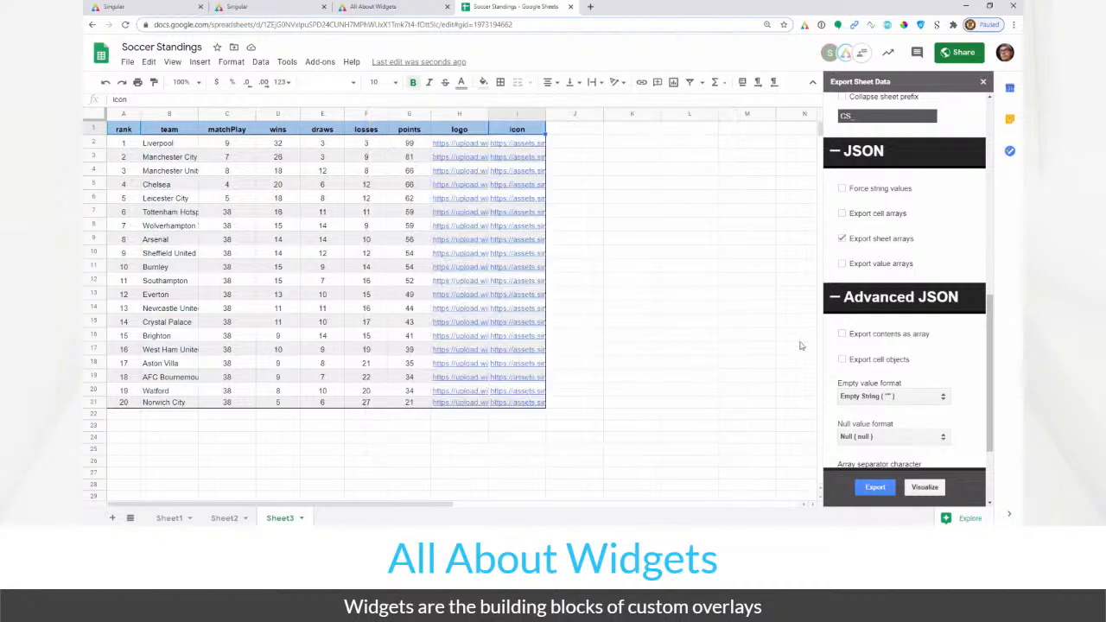
pyautogui.click(809, 415)
pyautogui.click(470, 147)
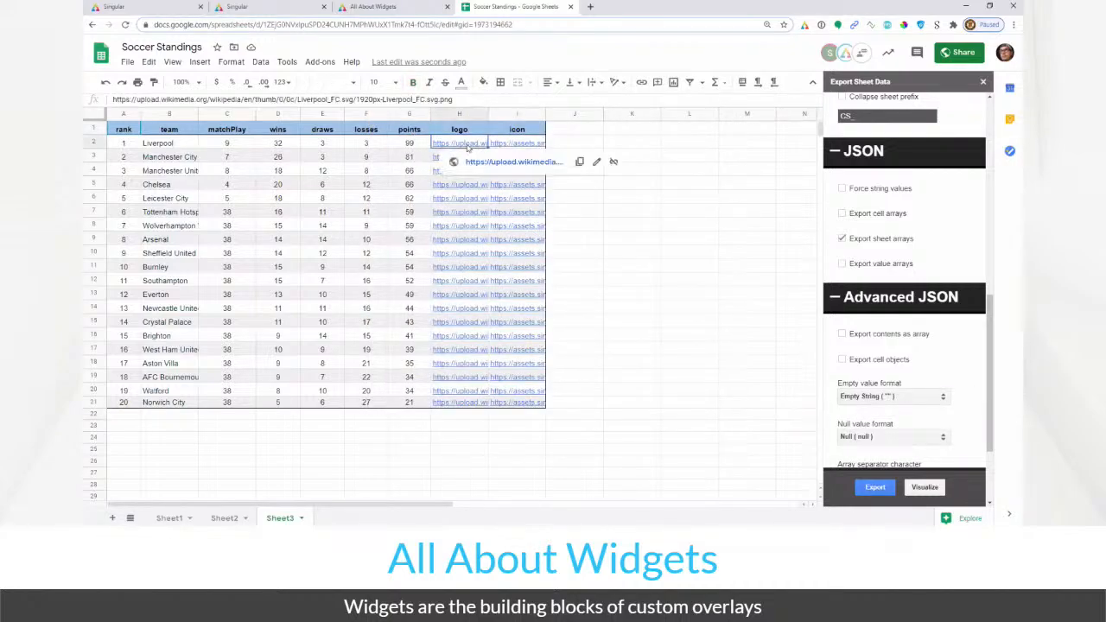
# Clear the logo cells of the Liverpool, Manchester City and Manchester United rows in Sheet3
pyautogui.moveTo(450, 197)
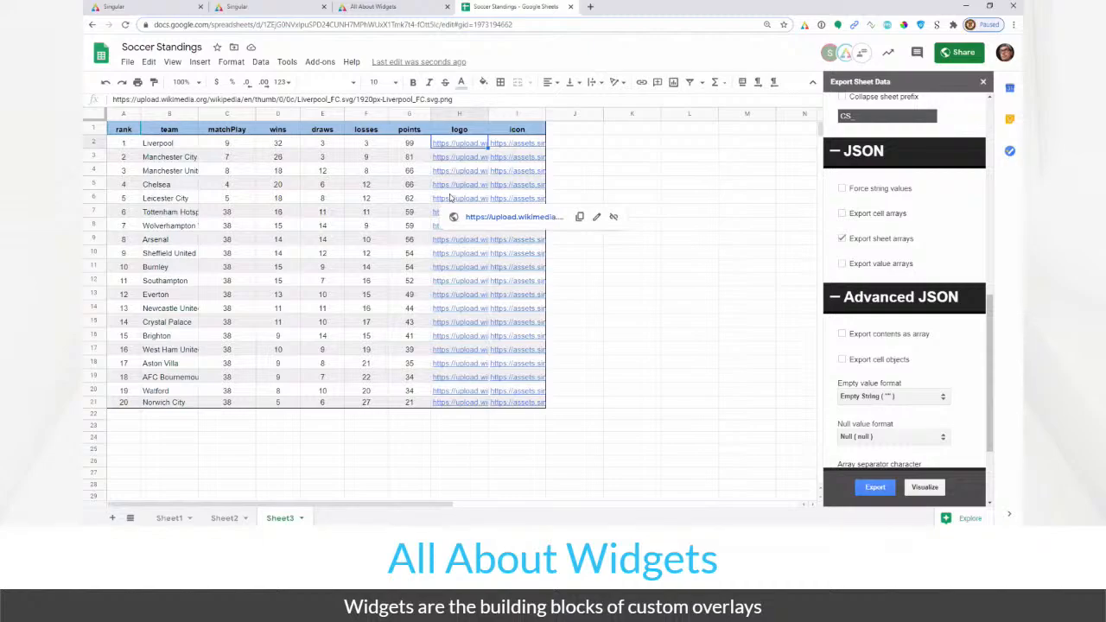
pyautogui.press('Delete')
pyautogui.press('Down')
pyautogui.press('Delete')
pyautogui.press('Down')
pyautogui.press('Delete')
pyautogui.click(653, 267)
# Set the export's empty value format to Null and preview how the empty logos appear in the Sheet3 JSON
pyautogui.click(885, 397)
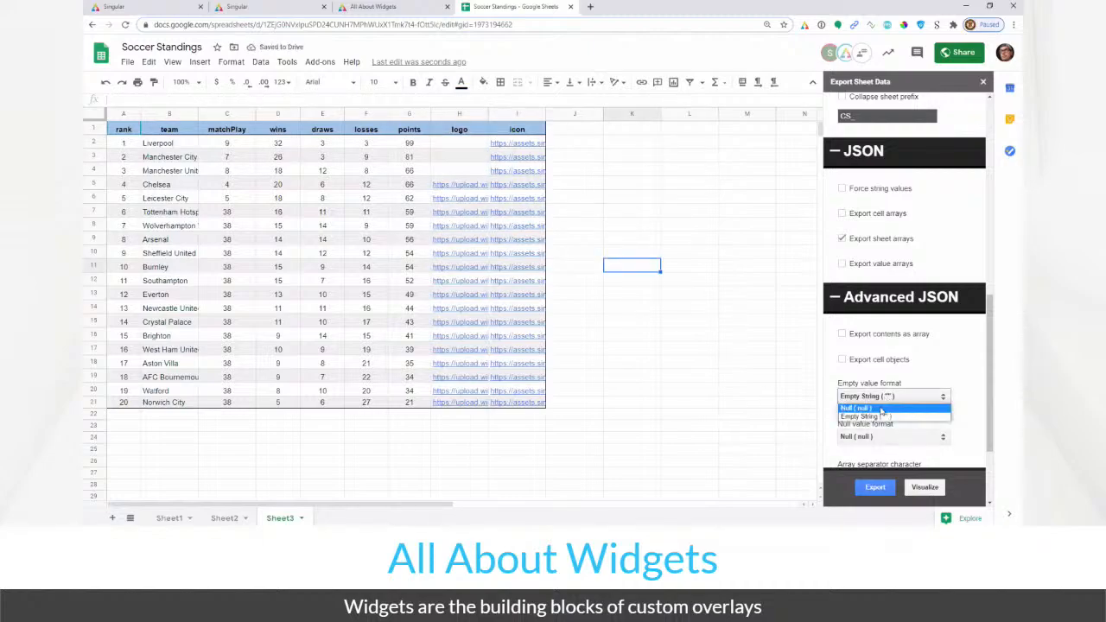
pyautogui.click(881, 409)
pyautogui.click(863, 437)
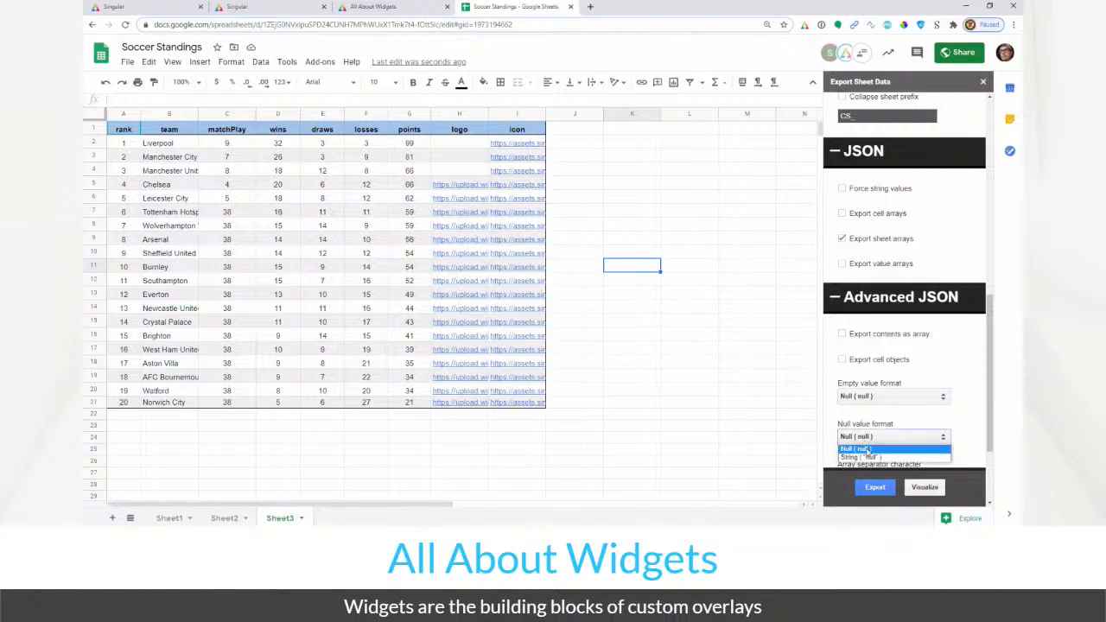
pyautogui.click(857, 409)
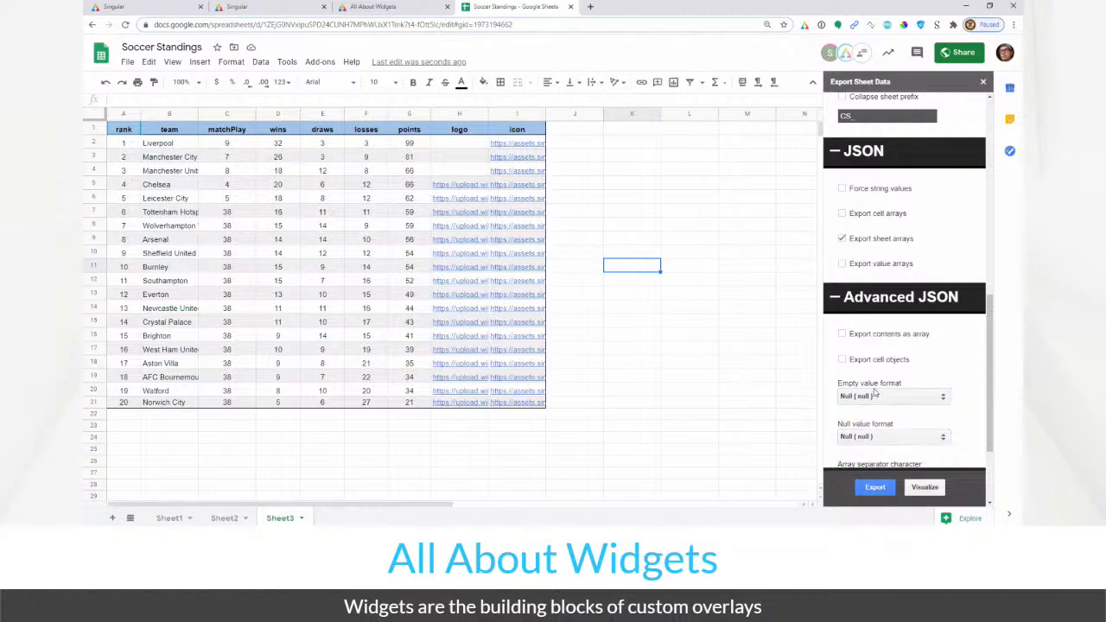
pyautogui.click(923, 488)
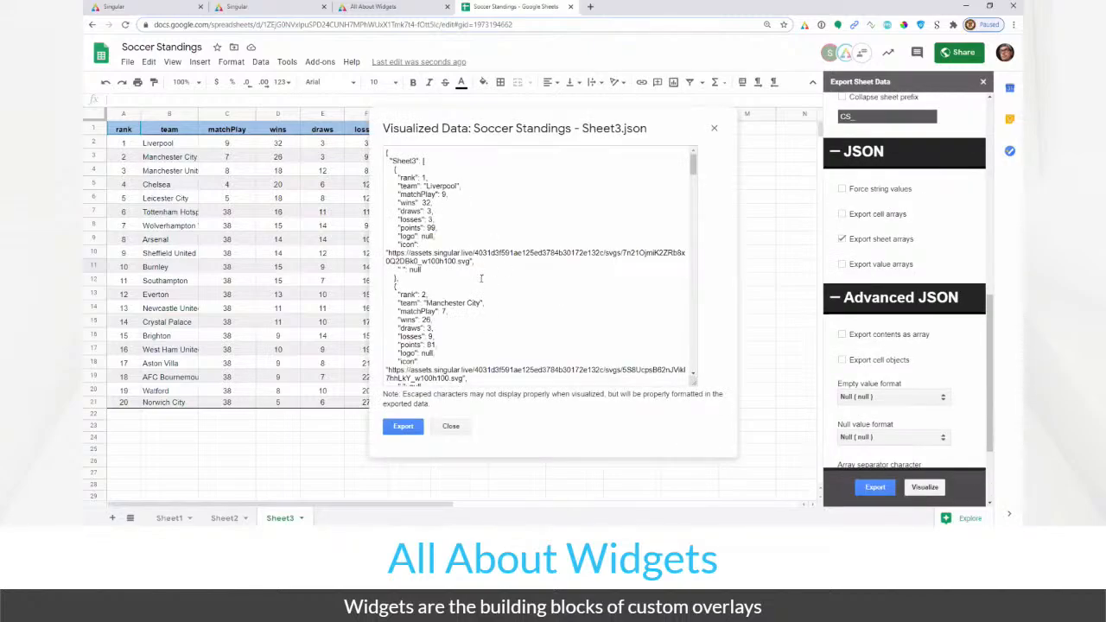
pyautogui.doubleClick(415, 270)
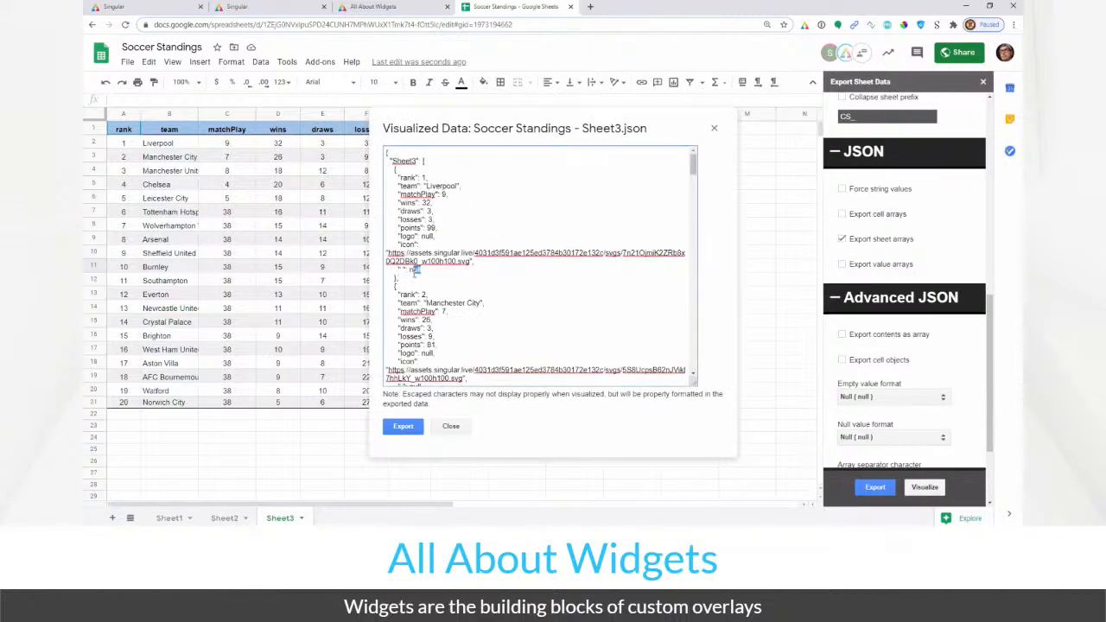
pyautogui.click(438, 282)
pyautogui.scroll(-1, 438, 313)
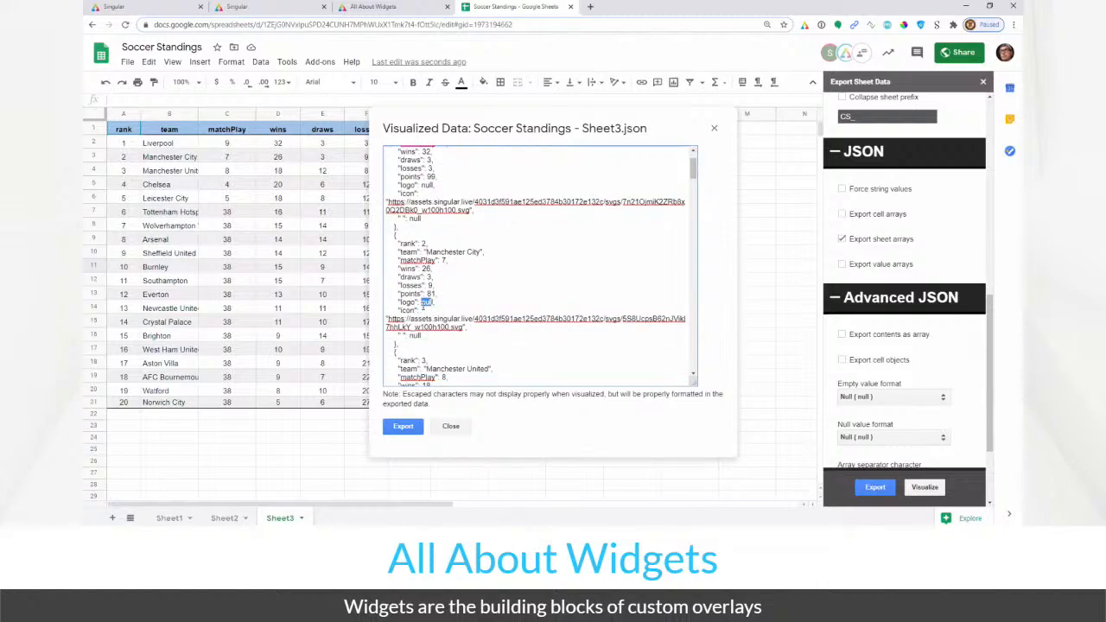
pyautogui.click(855, 397)
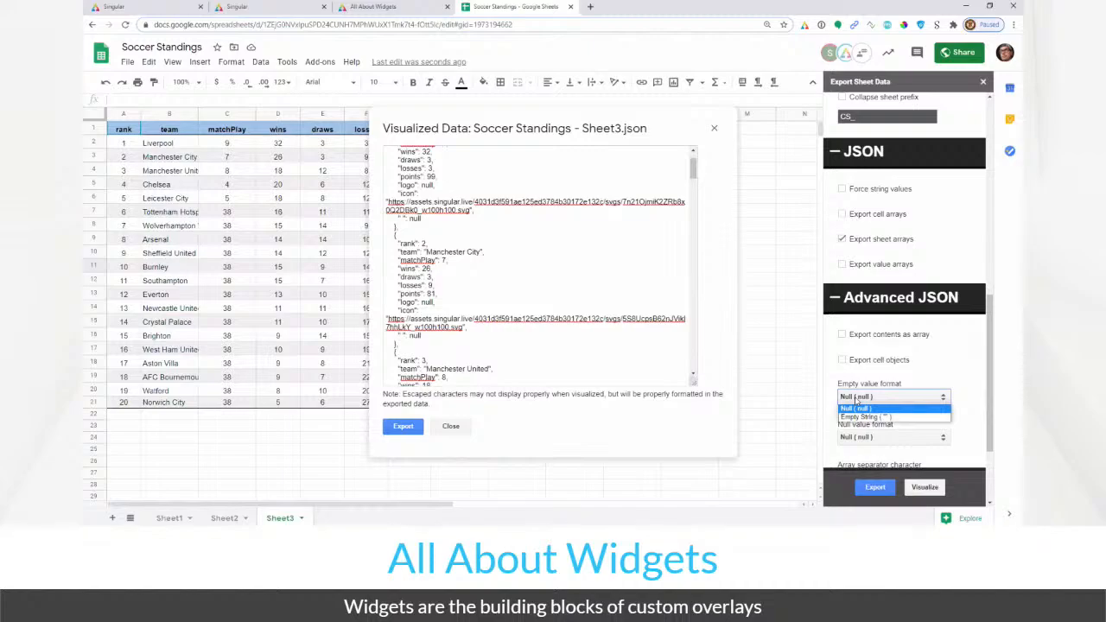
pyautogui.click(714, 128)
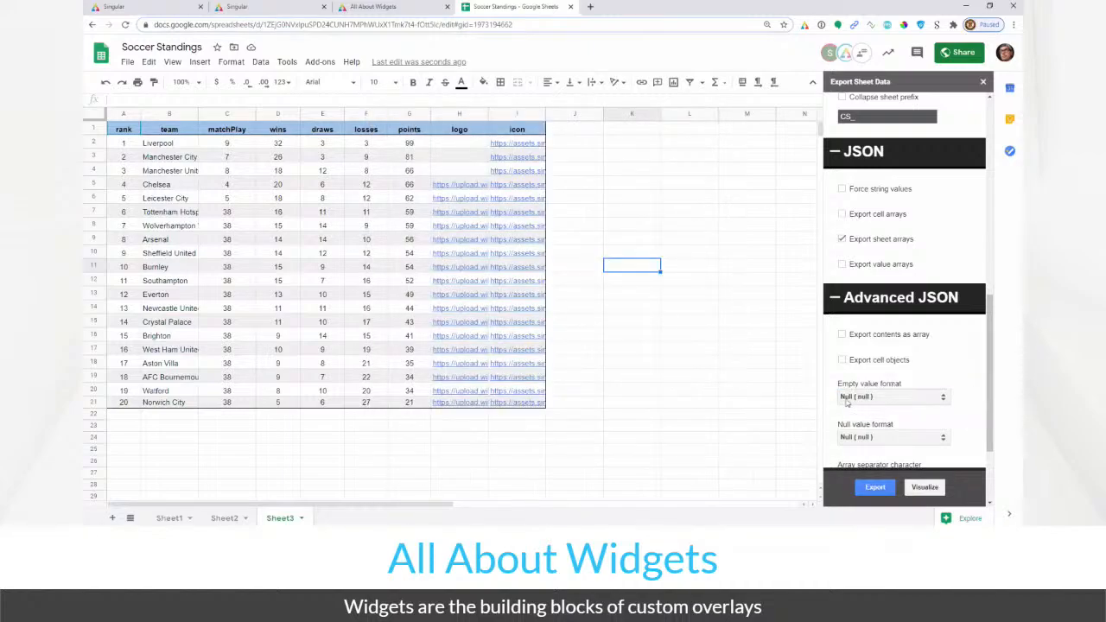
# Set the export's empty value format to Empty String ("") and preview the Sheet3 JSON
pyautogui.click(854, 397)
pyautogui.click(867, 418)
pyautogui.click(926, 489)
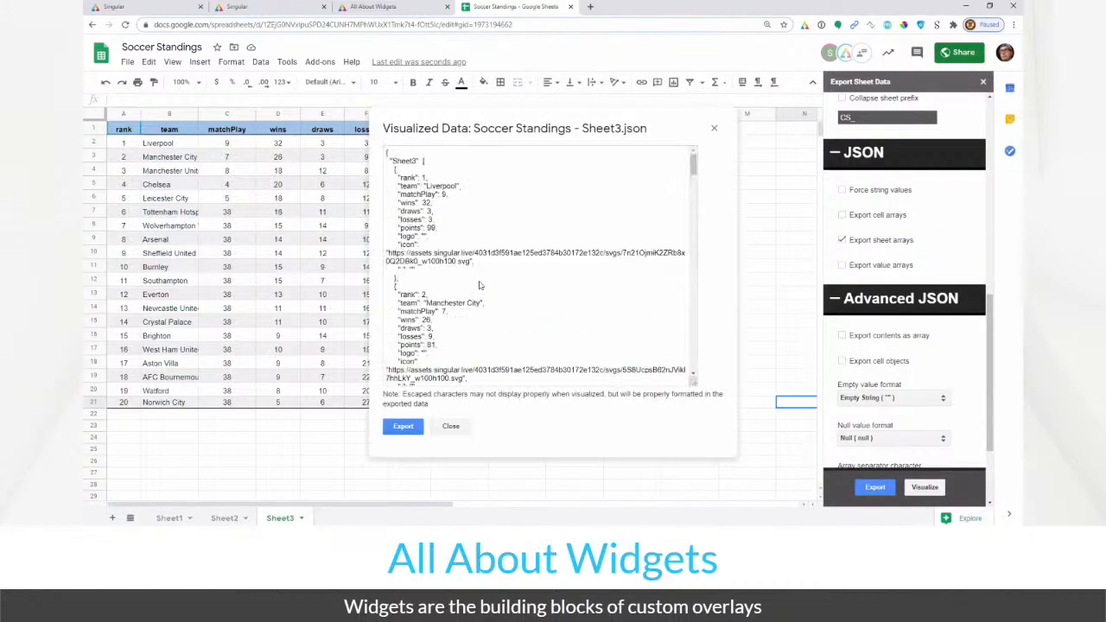
pyautogui.click(423, 352)
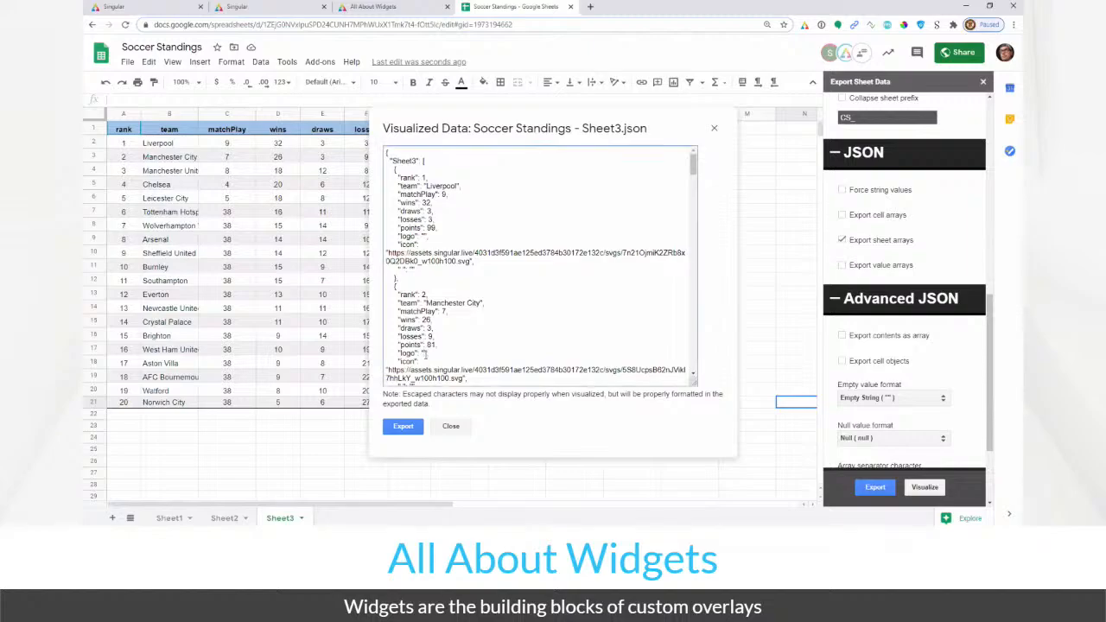
pyautogui.click(713, 128)
# Undo the three logo cell deletions
pyautogui.click(637, 200)
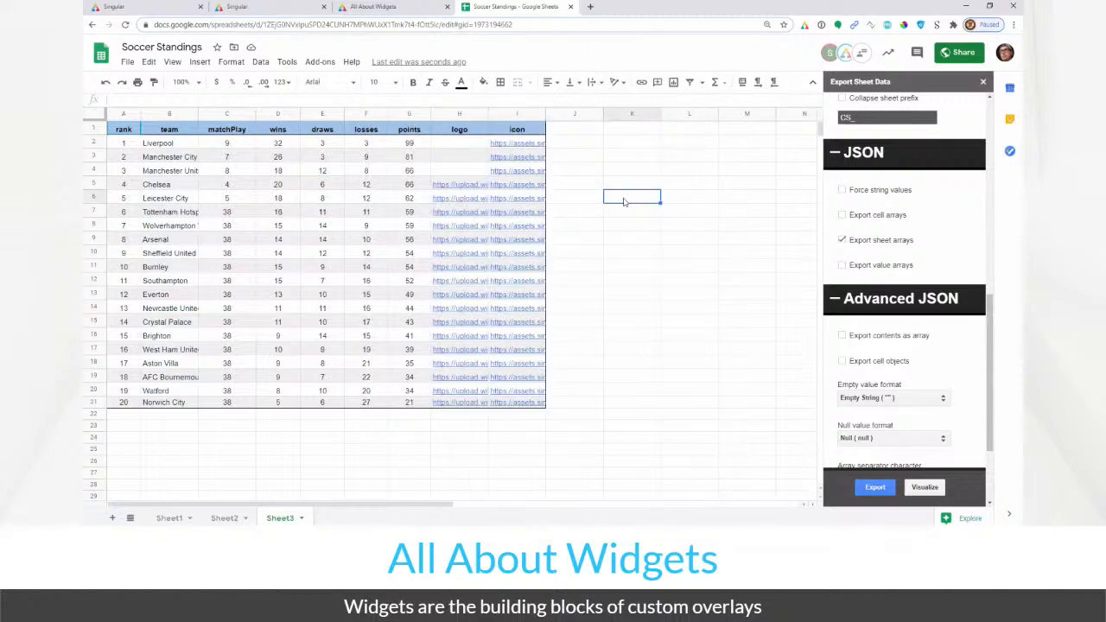
pyautogui.hotkey('ctrl', 'z')
pyautogui.hotkey('ctrl', 'z')
pyautogui.hotkey('ctrl', 'z')
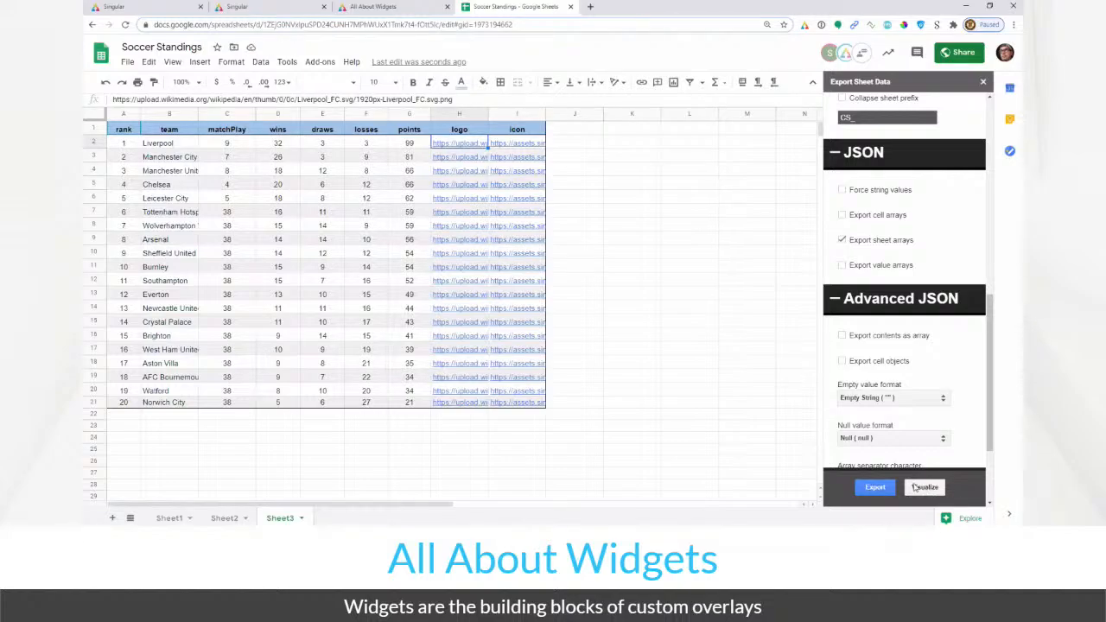
# Preview the Sheet3 export as JSON and copy all of its text
pyautogui.moveTo(544, 323)
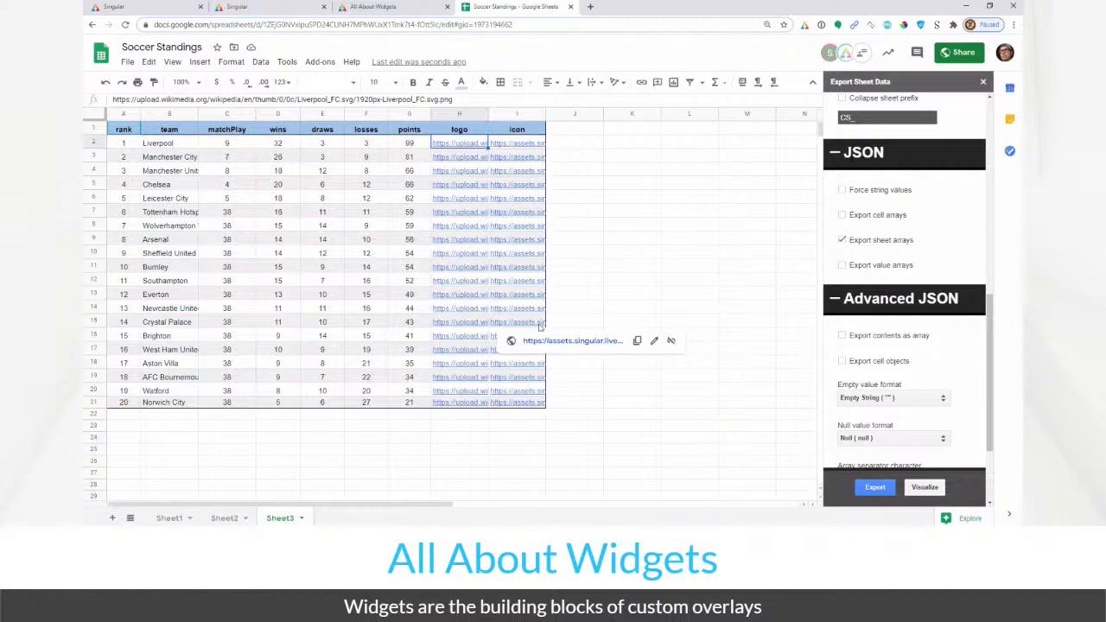
pyautogui.moveTo(472, 346)
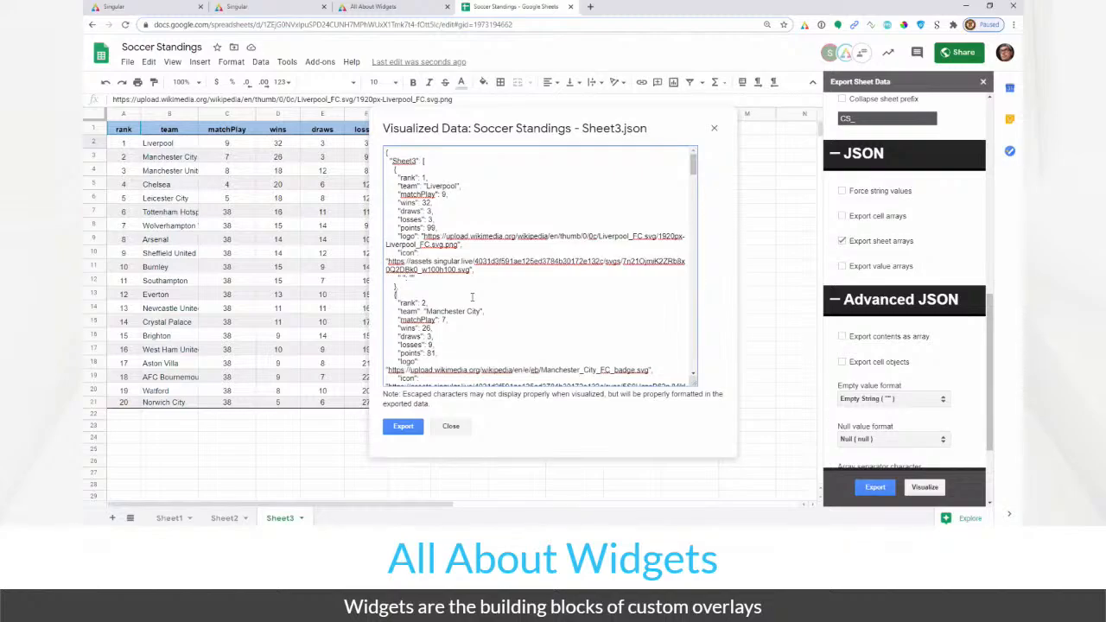
pyautogui.hotkey('ctrl', 'a')
# Switch to the All About Widgets composition in Singular and replace the table widget's content with the copied JSON
pyautogui.click(406, 6)
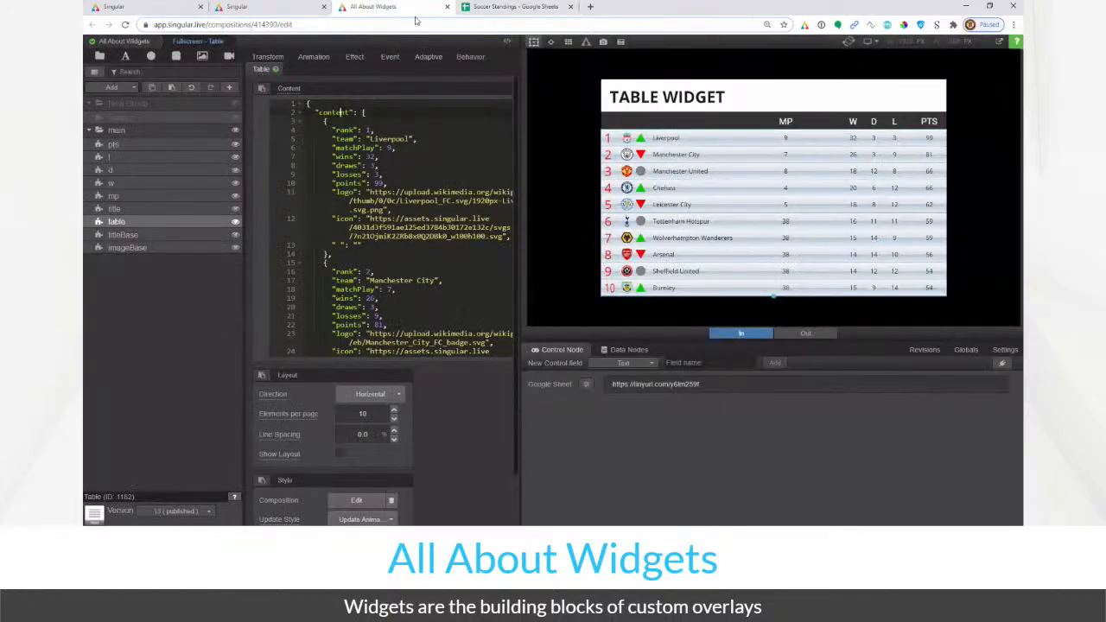
pyautogui.hotkey('ctrl', 'a')
pyautogui.hotkey('ctrl', 'v')
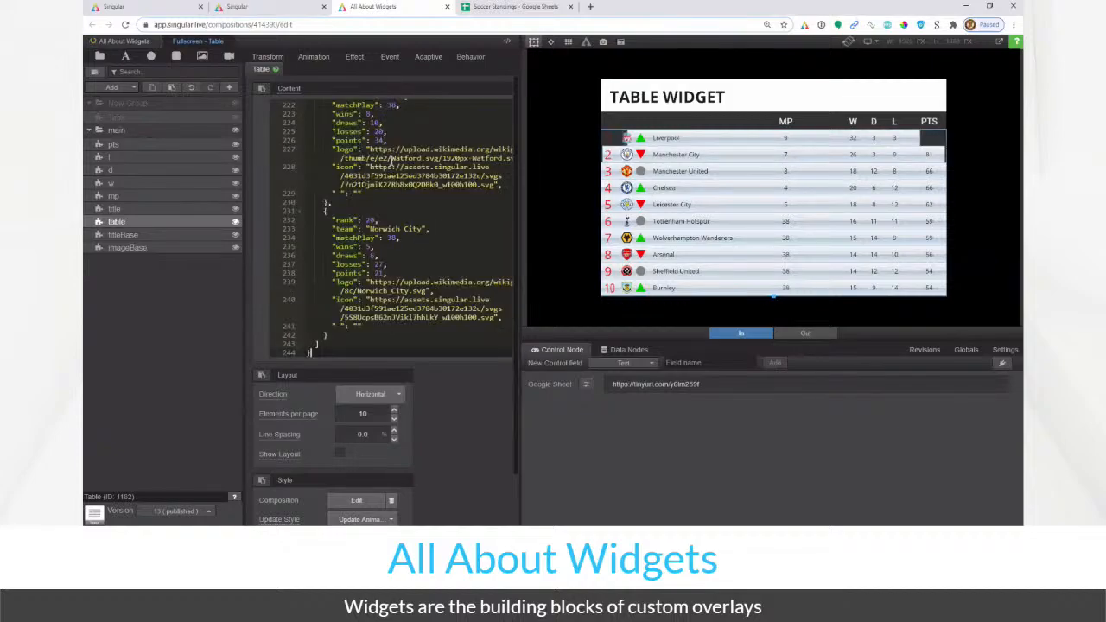
# Rename the "Sheet3" key in the first lines of the table's JSON to "content"
pyautogui.scroll(15, 397, 168)
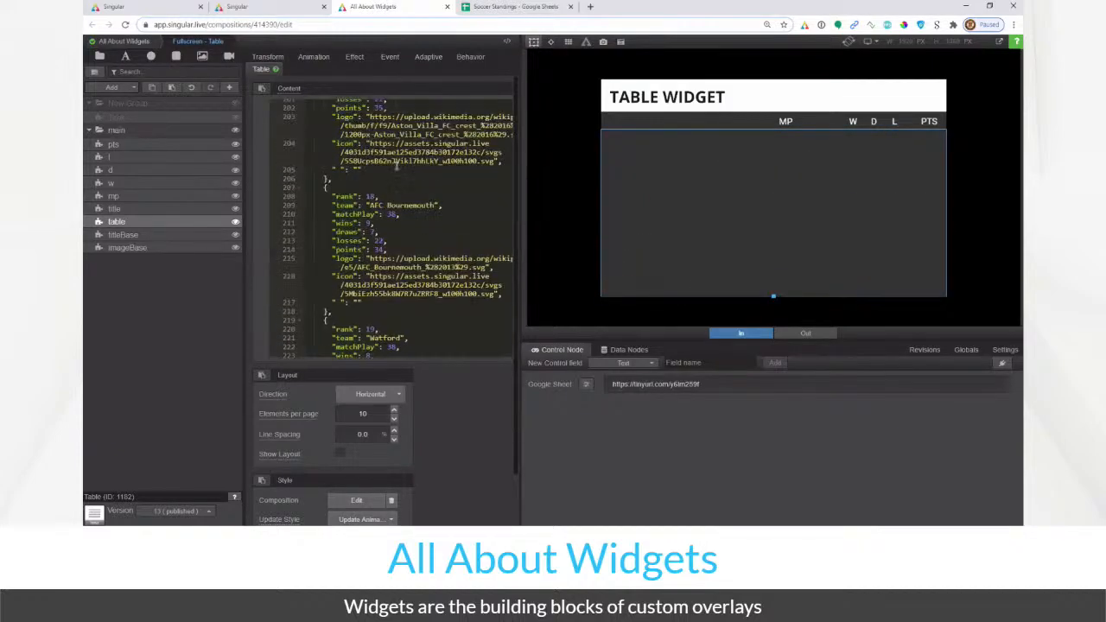
pyautogui.scroll(13, 397, 168)
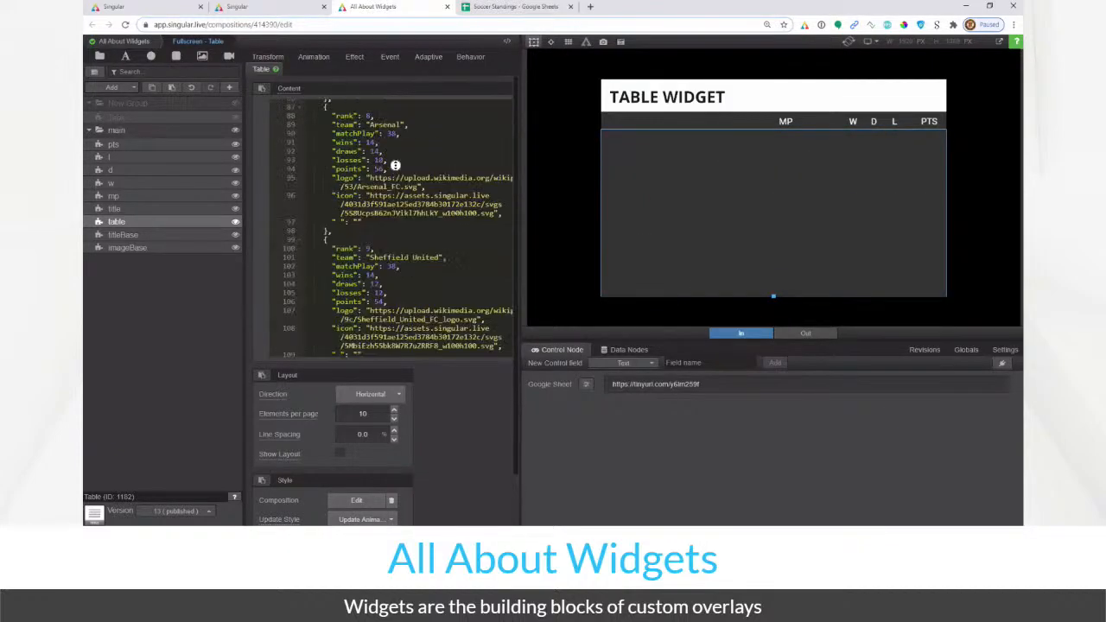
pyautogui.scroll(4, 396, 165)
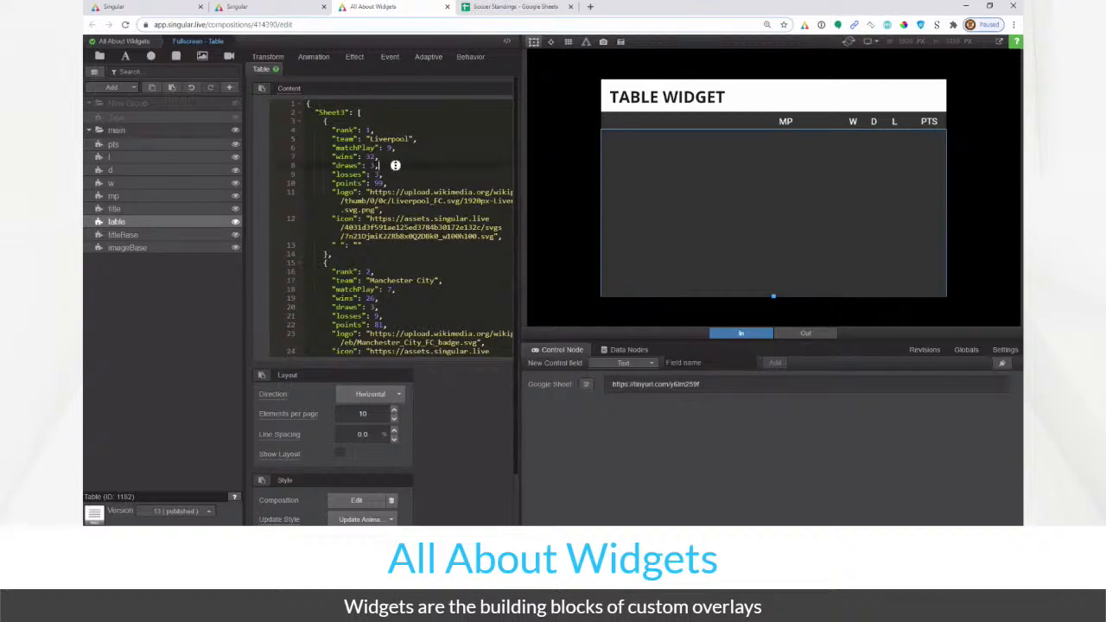
pyautogui.click(347, 112)
pyautogui.press('BackSpace')
pyautogui.press('BackSpace')
pyautogui.press('BackSpace')
pyautogui.press('BackSpace')
pyautogui.press('BackSpace')
pyautogui.press('BackSpace')
pyautogui.write('content')
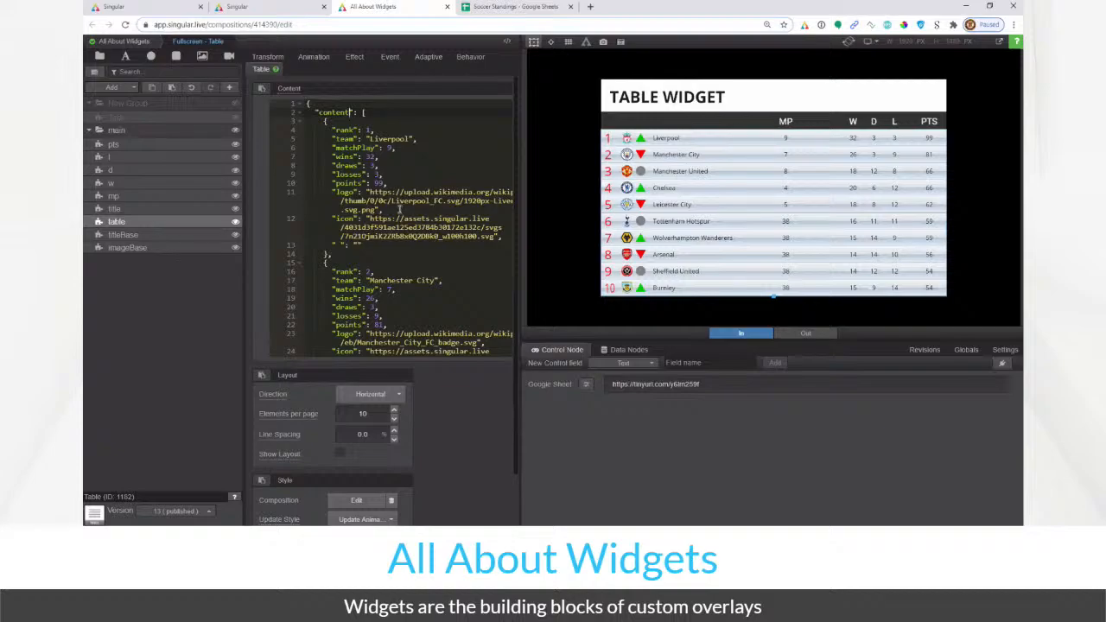
# Link the table's Content property to a new control node field named "table" and browse its JSON
pyautogui.click(290, 90)
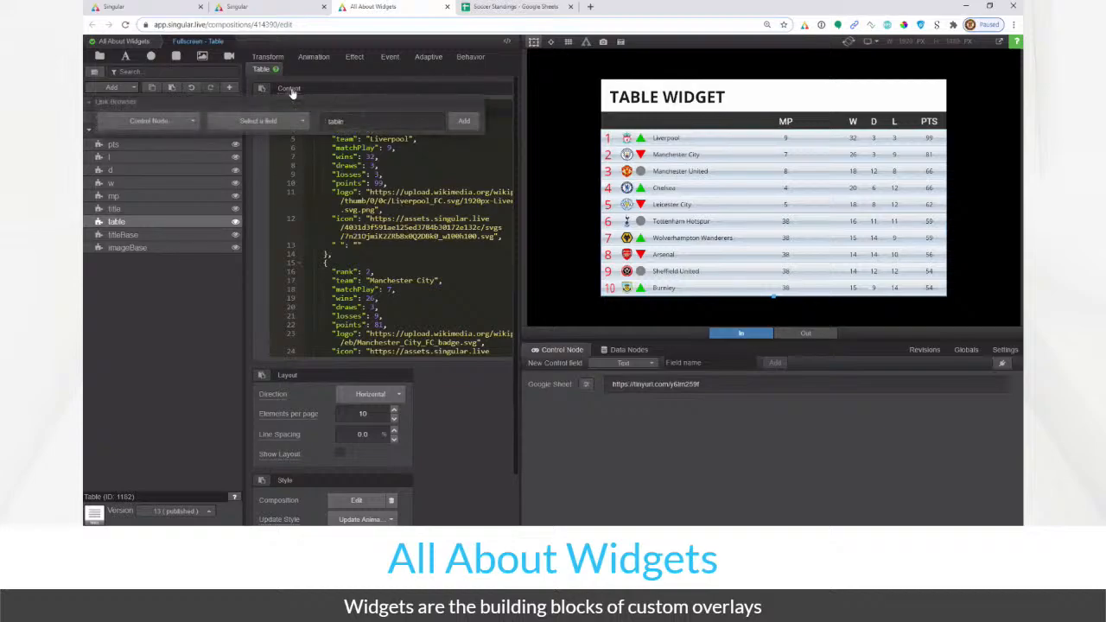
pyautogui.click(464, 121)
pyautogui.scroll(-3, 692, 430)
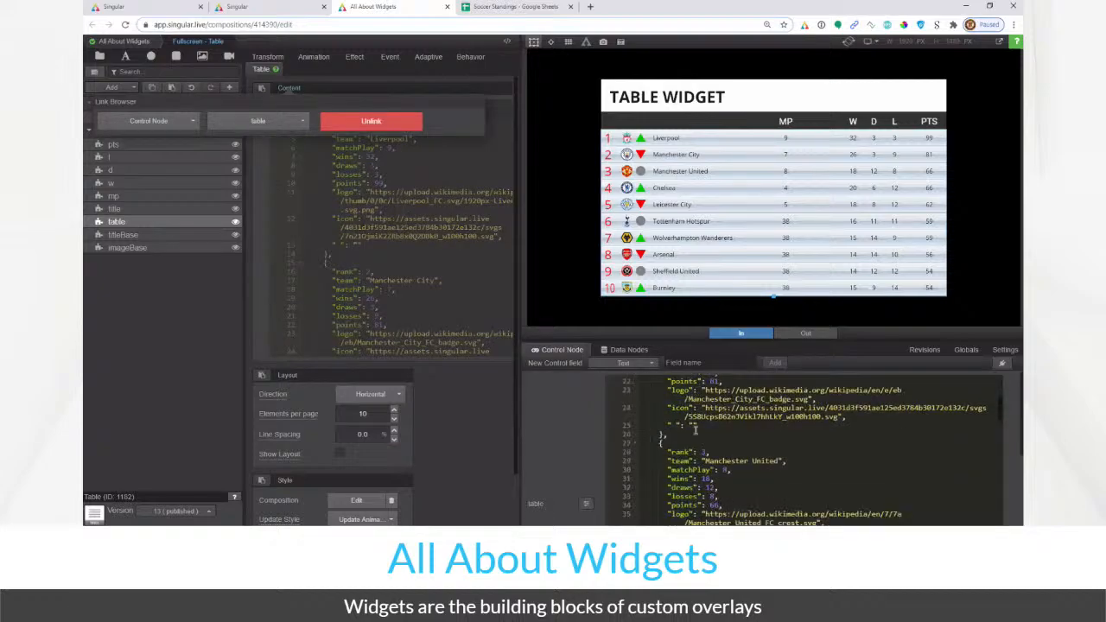
pyautogui.scroll(3, 693, 431)
pyautogui.scroll(-3, 693, 430)
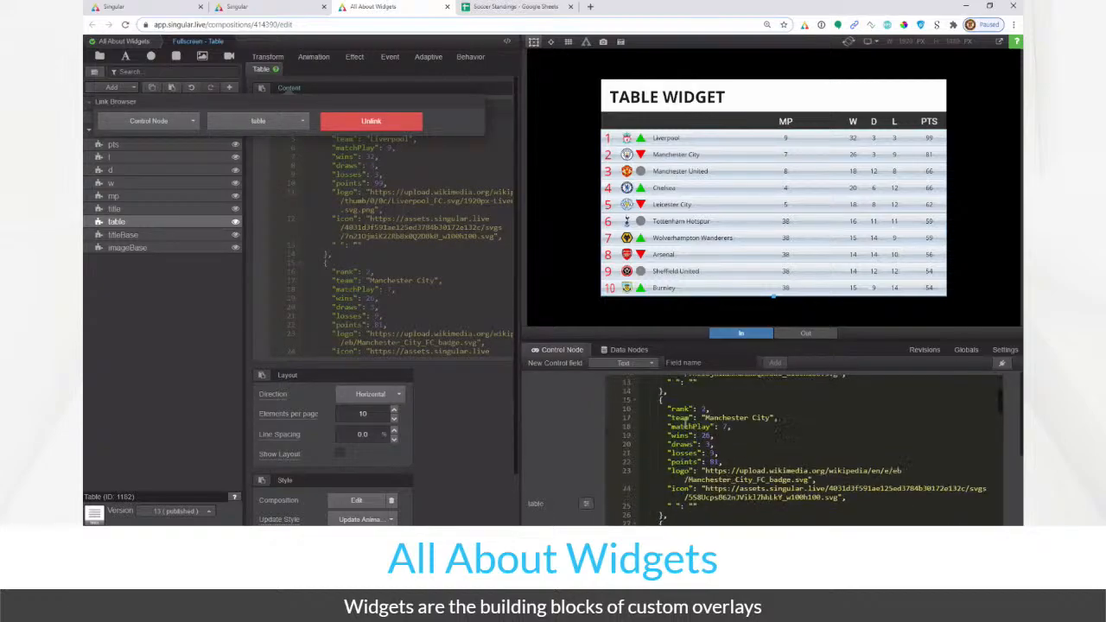
# Examine the available control field types, including JSON Text, and the composition's data nodes
pyautogui.click(631, 362)
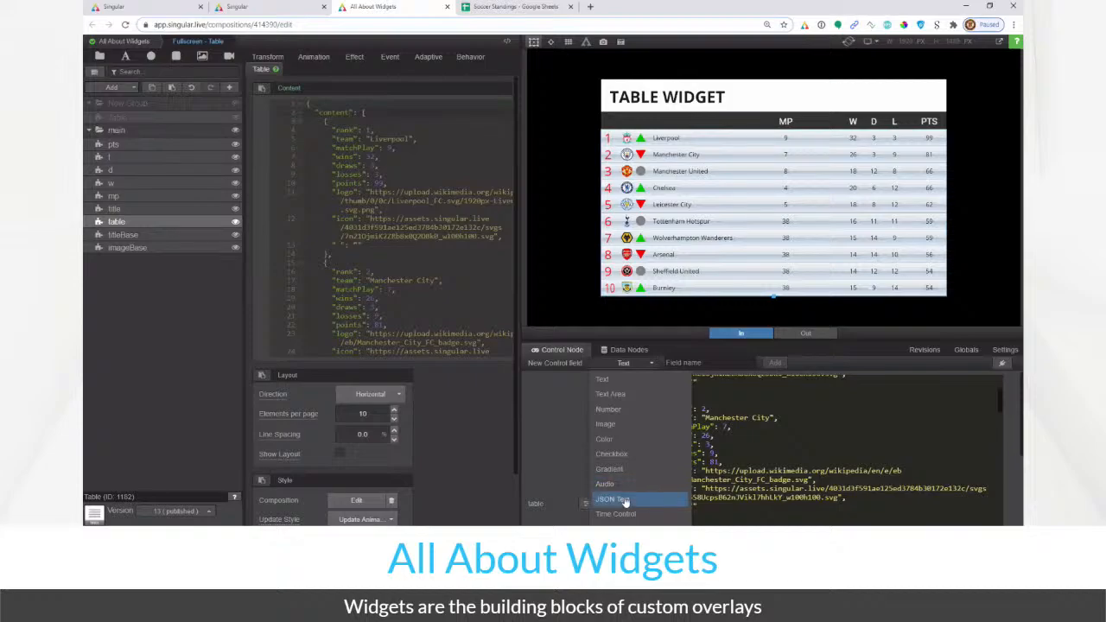
pyautogui.click(571, 479)
pyautogui.click(755, 453)
pyautogui.scroll(3, 721, 446)
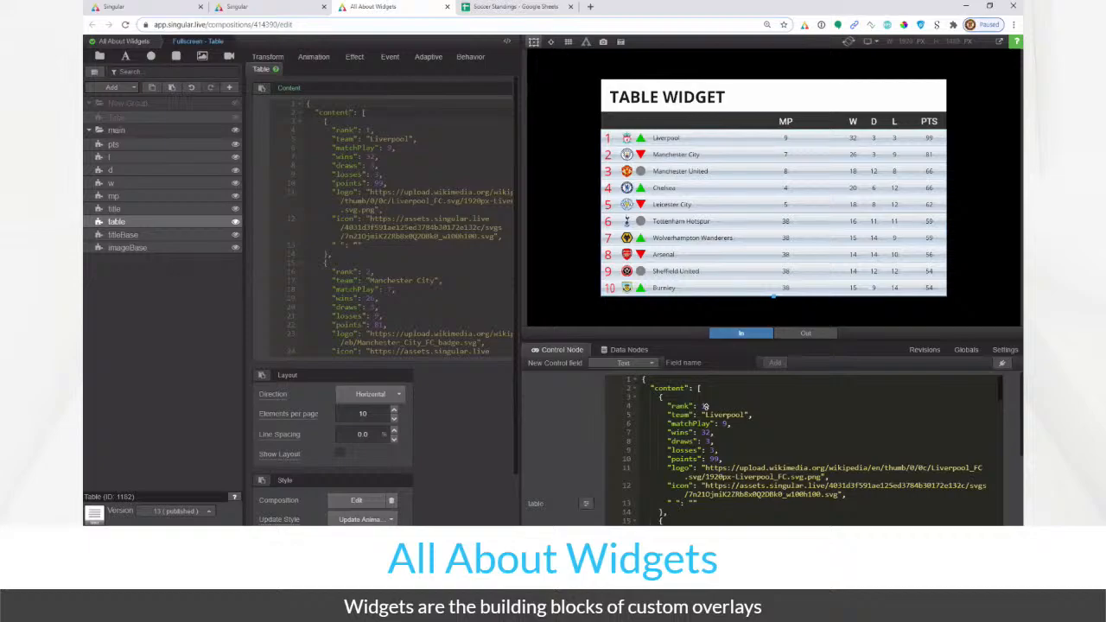
pyautogui.click(628, 350)
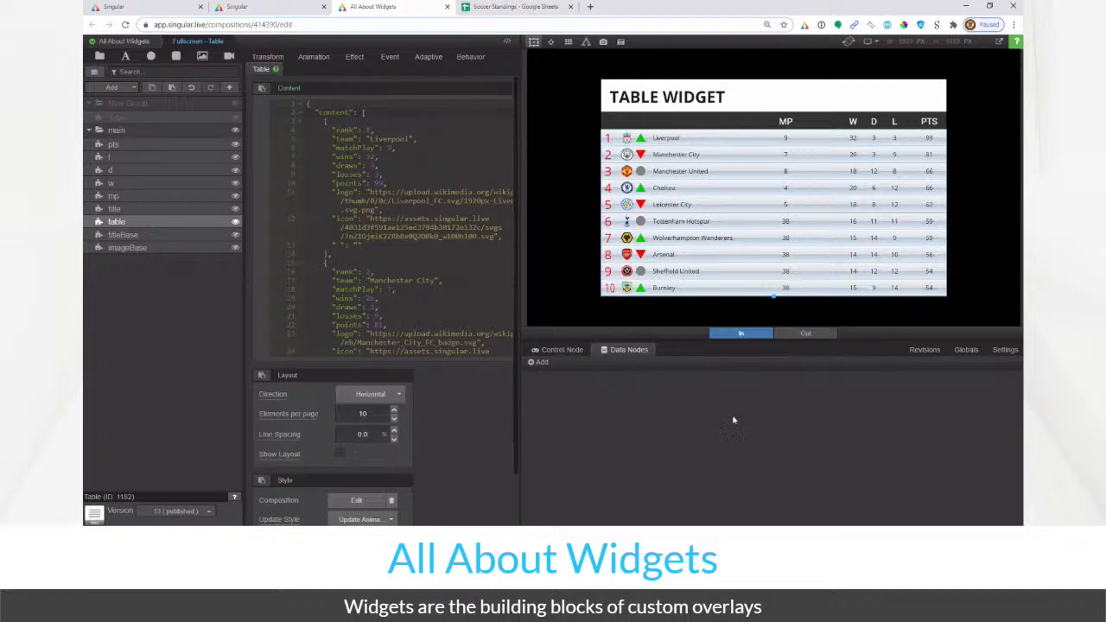
pyautogui.click(589, 353)
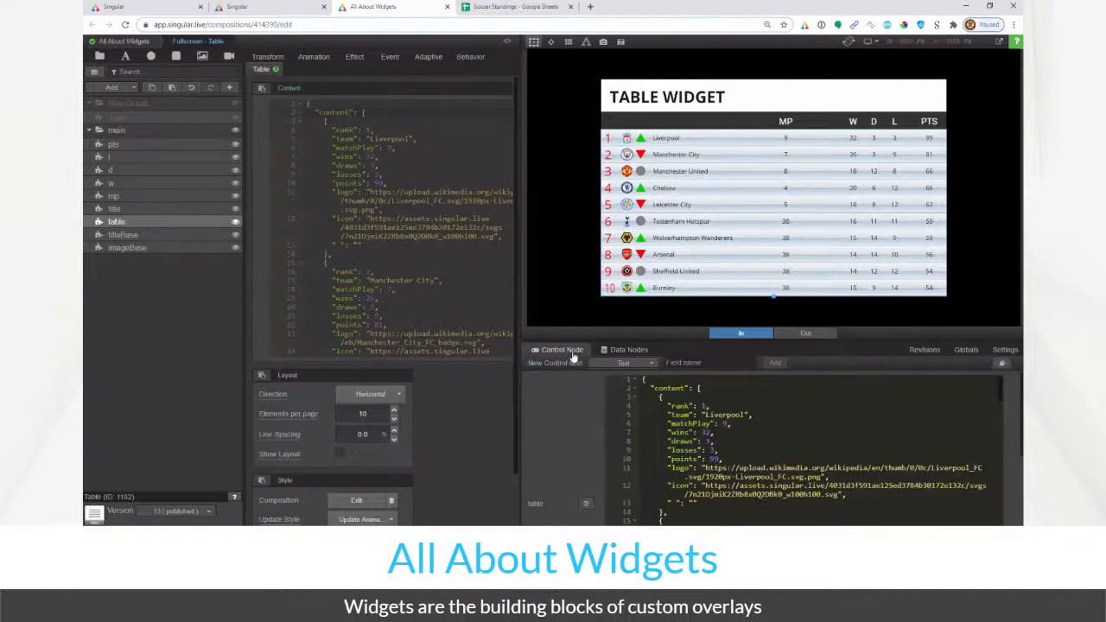
# Remove the "table" field from the control node
pyautogui.click(587, 510)
pyautogui.click(613, 480)
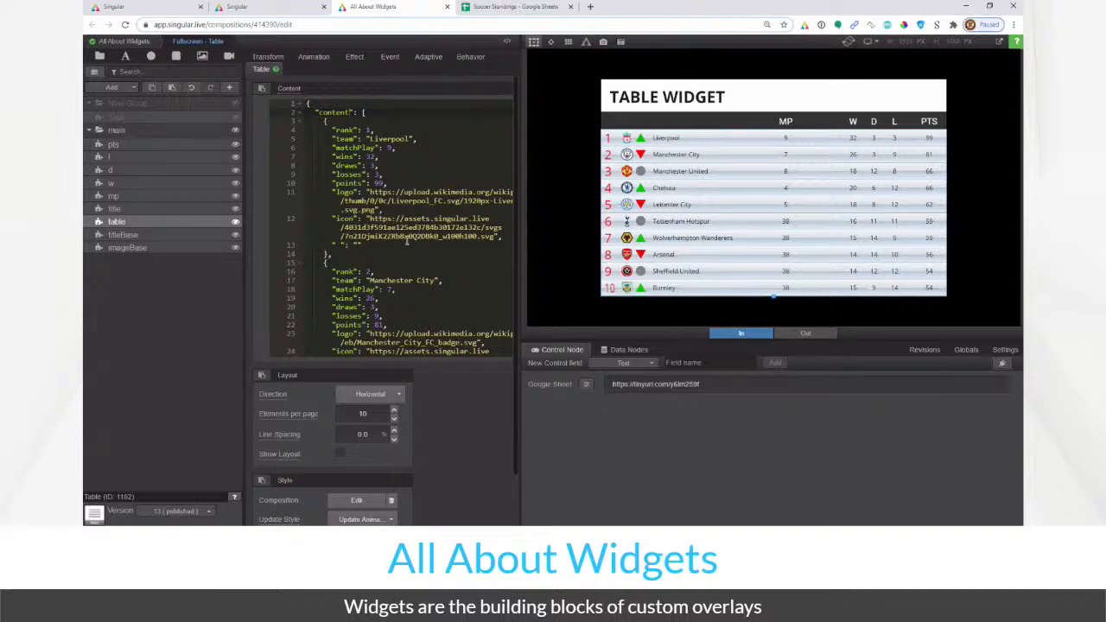
# Delete the hidden New Group from the layer tree
pyautogui.click(145, 43)
pyautogui.click(222, 184)
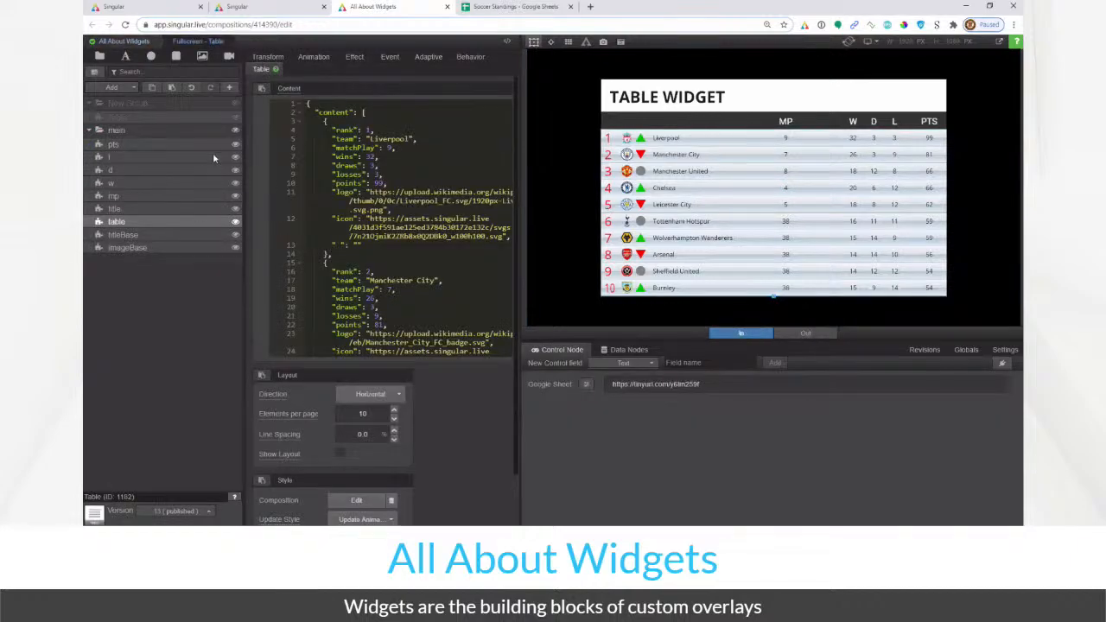
pyautogui.rightClick(217, 109)
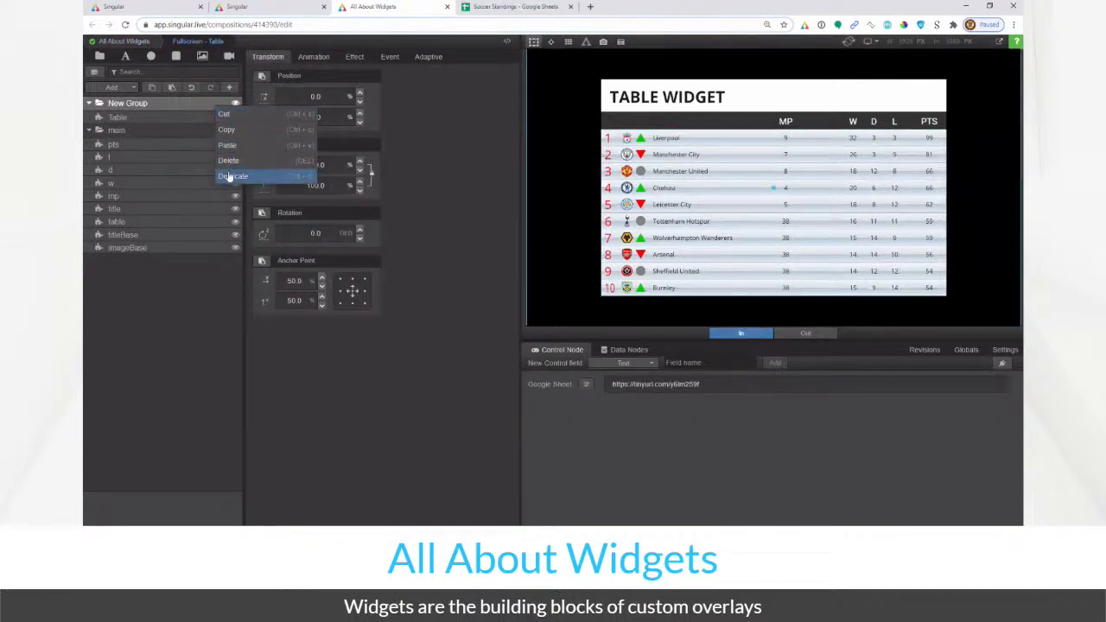
pyautogui.click(228, 160)
# Identify the imageBase rectangle by hiding and showing it, and inspect the titleBase and table layers
pyautogui.click(204, 220)
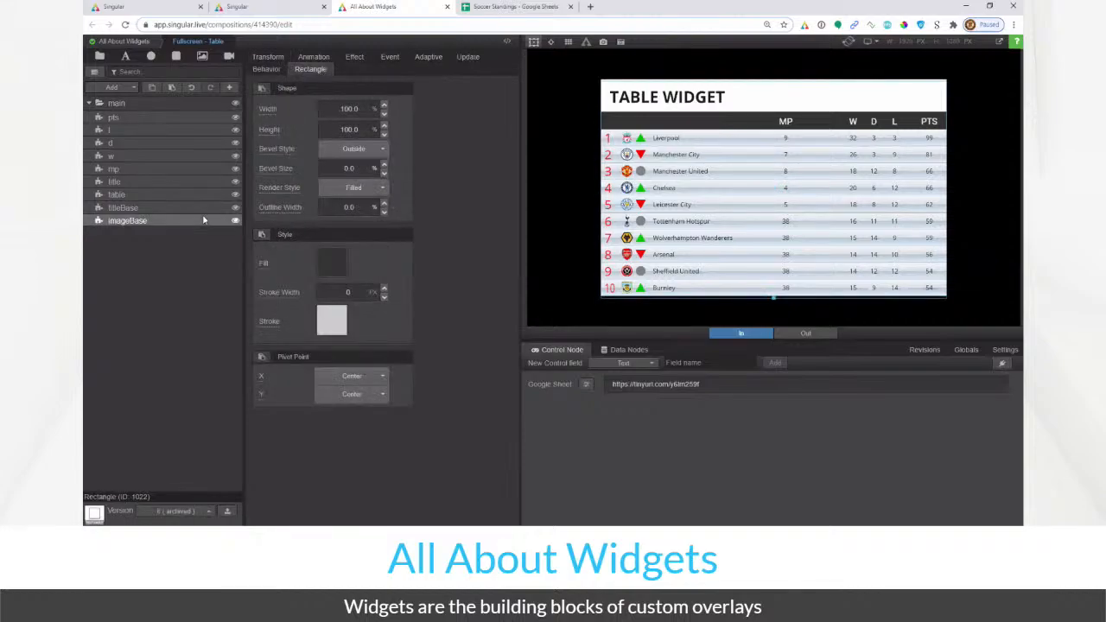
pyautogui.click(234, 221)
pyautogui.click(234, 221)
pyautogui.click(234, 221)
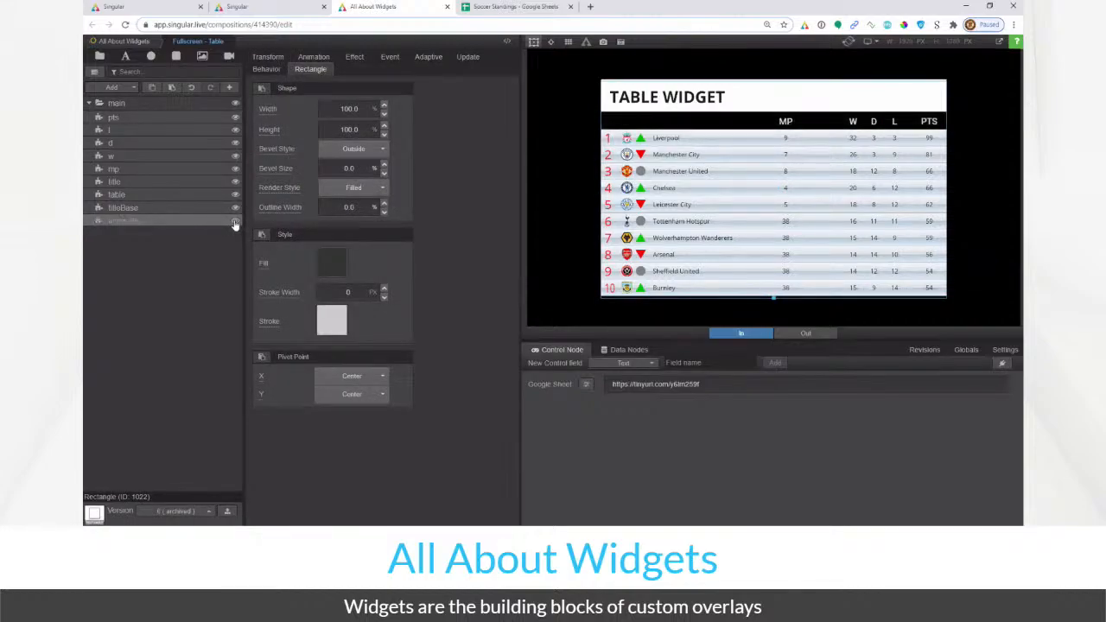
pyautogui.click(234, 221)
pyautogui.click(213, 208)
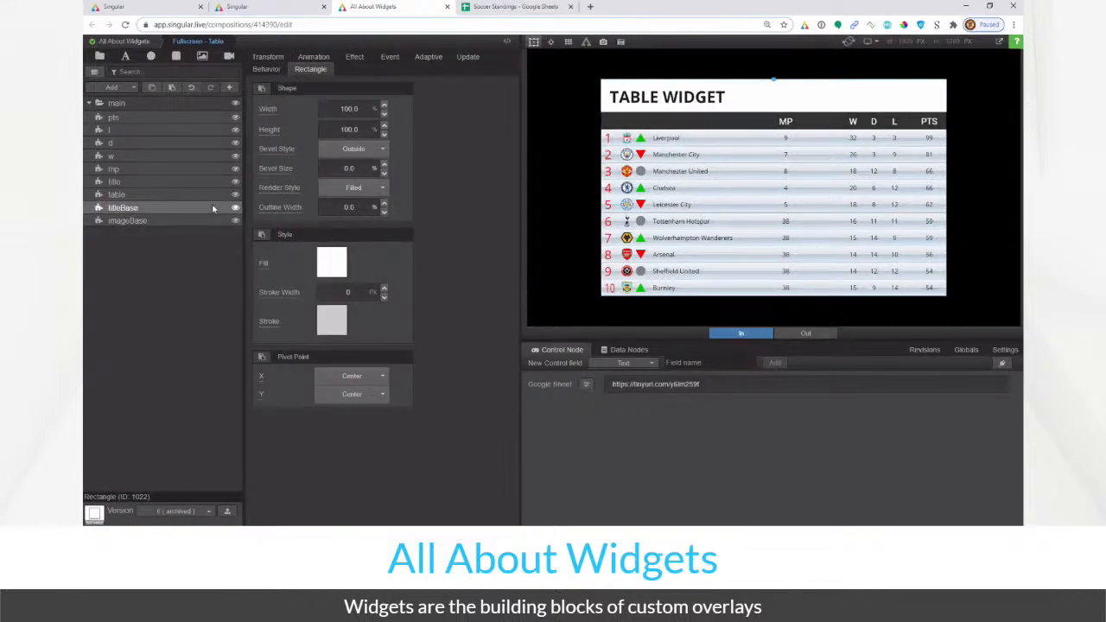
pyautogui.click(207, 195)
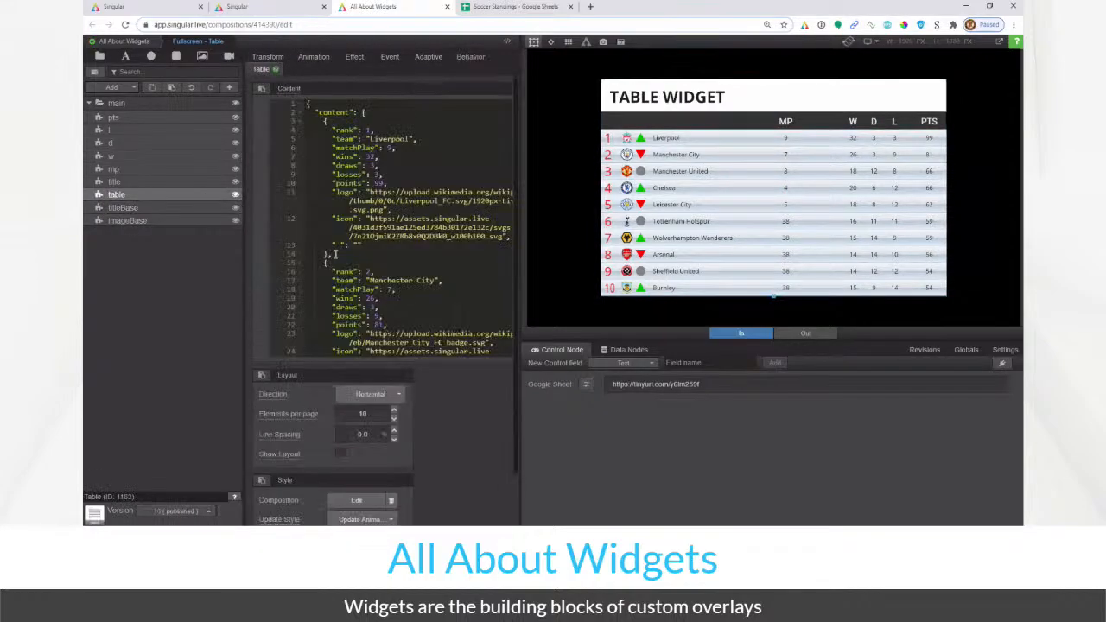
# Hide the gradient layer in the table widget's row composition and return to the Fullscreen - Table composition
pyautogui.click(367, 501)
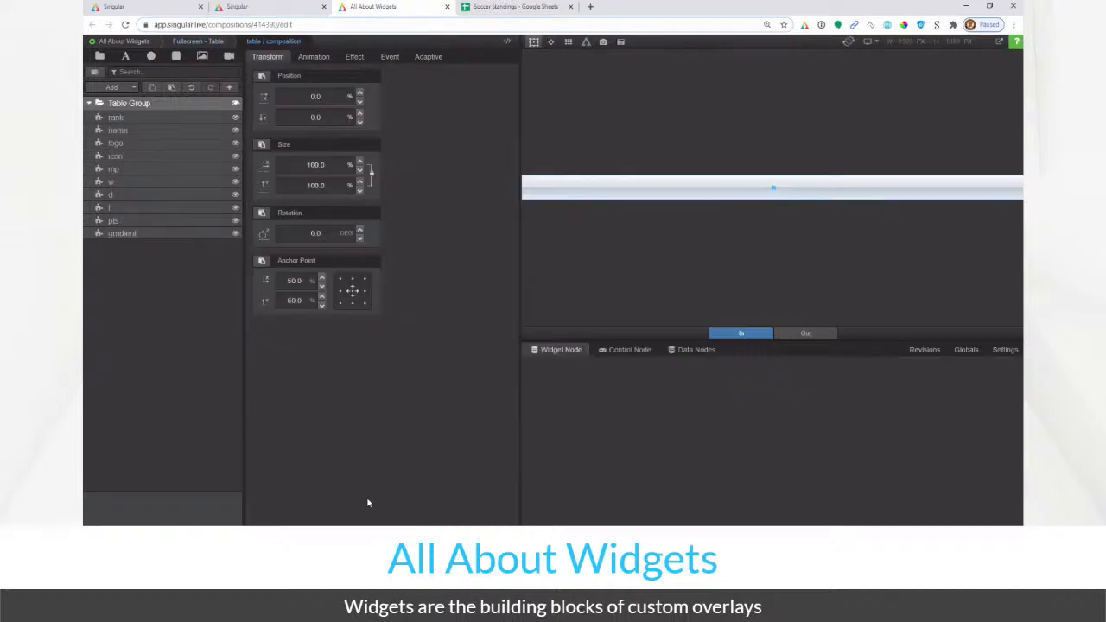
pyautogui.click(182, 235)
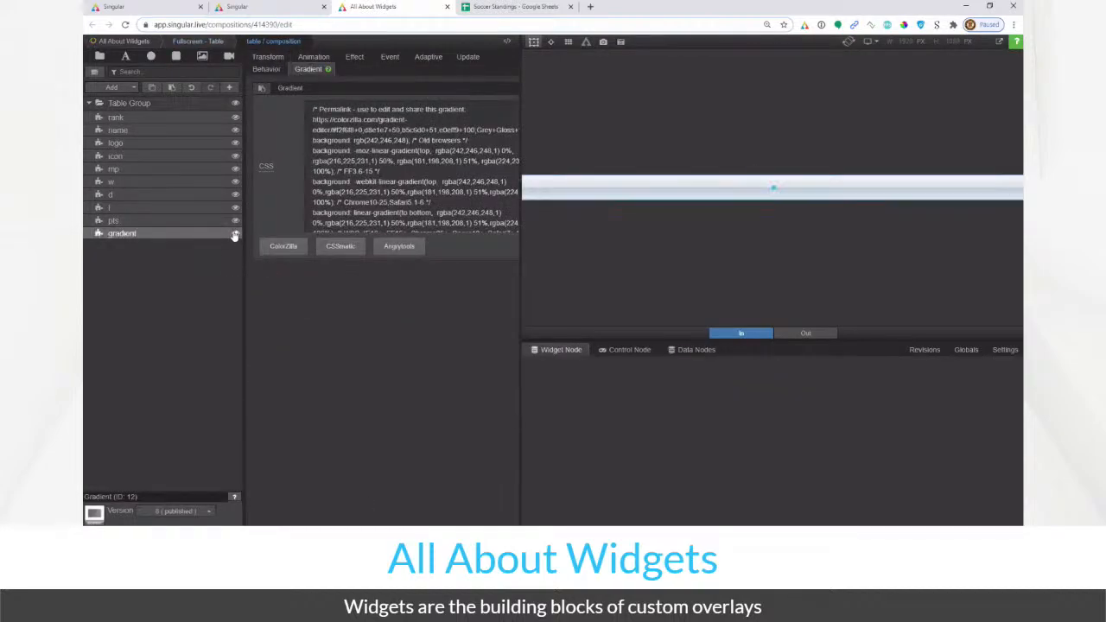
pyautogui.click(235, 236)
pyautogui.click(235, 236)
pyautogui.click(235, 236)
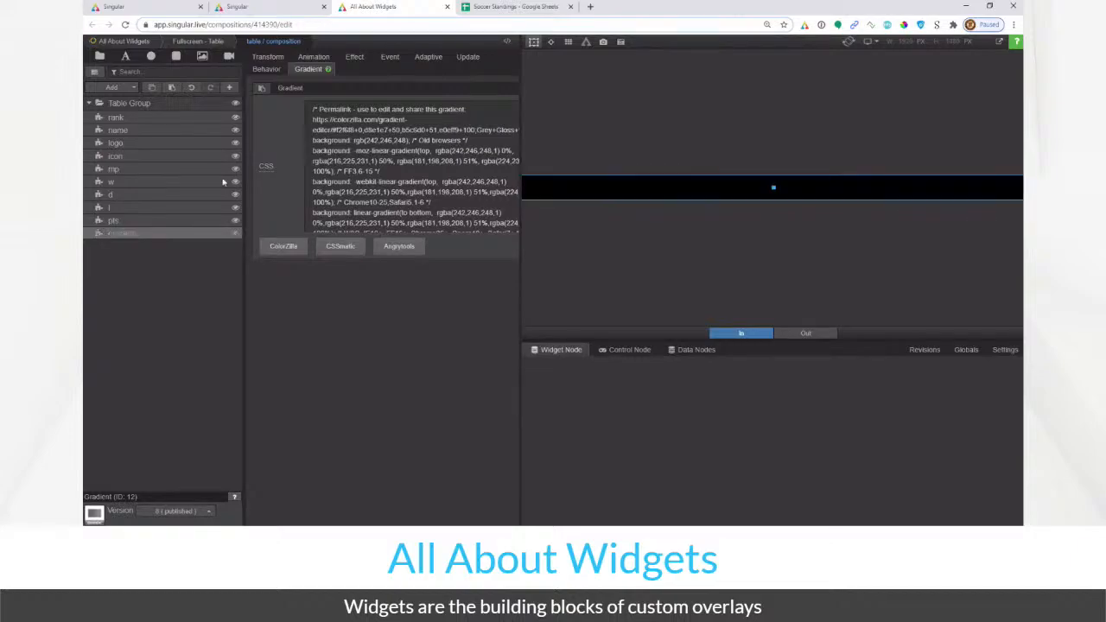
pyautogui.click(195, 42)
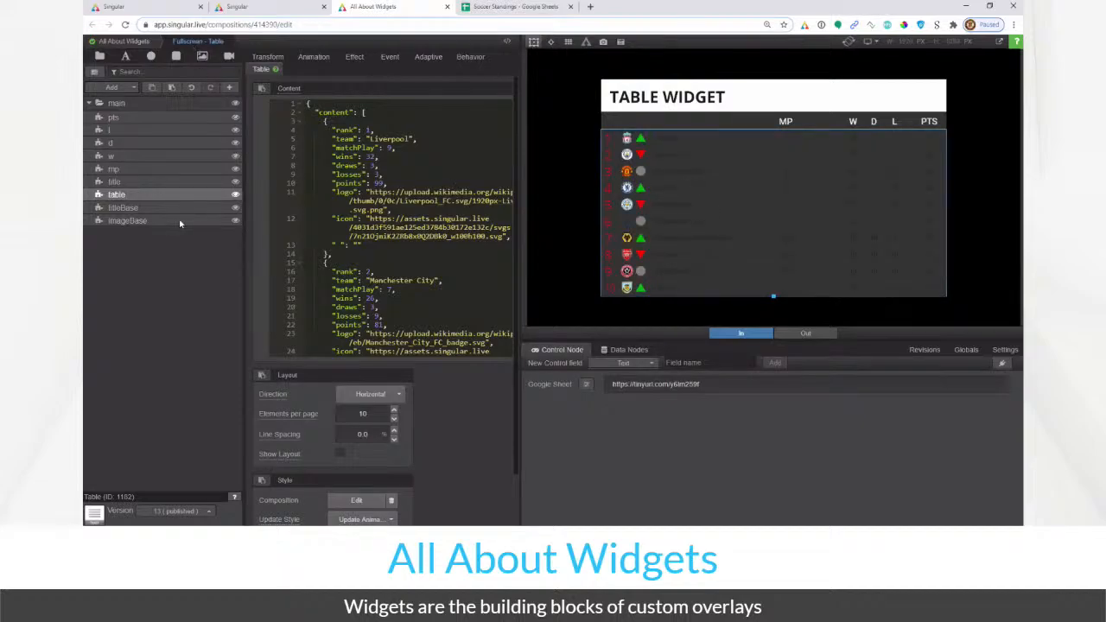
# Toggle the imageBase layer off and on, and make the row composition's gradient layer visible again
pyautogui.click(235, 224)
pyautogui.click(236, 224)
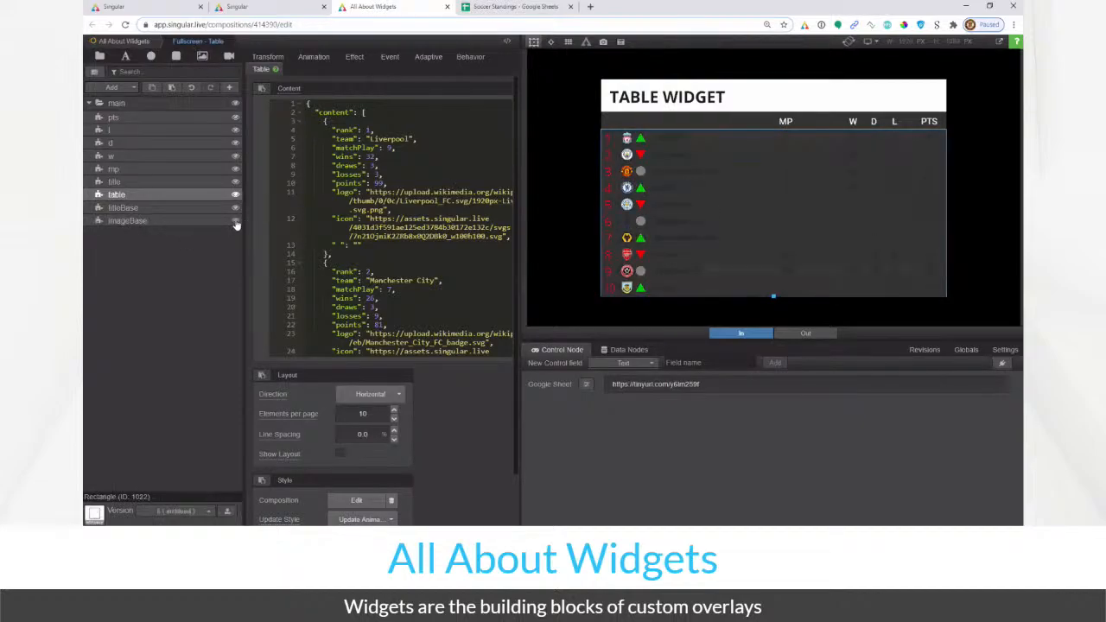
pyautogui.click(347, 504)
pyautogui.click(236, 234)
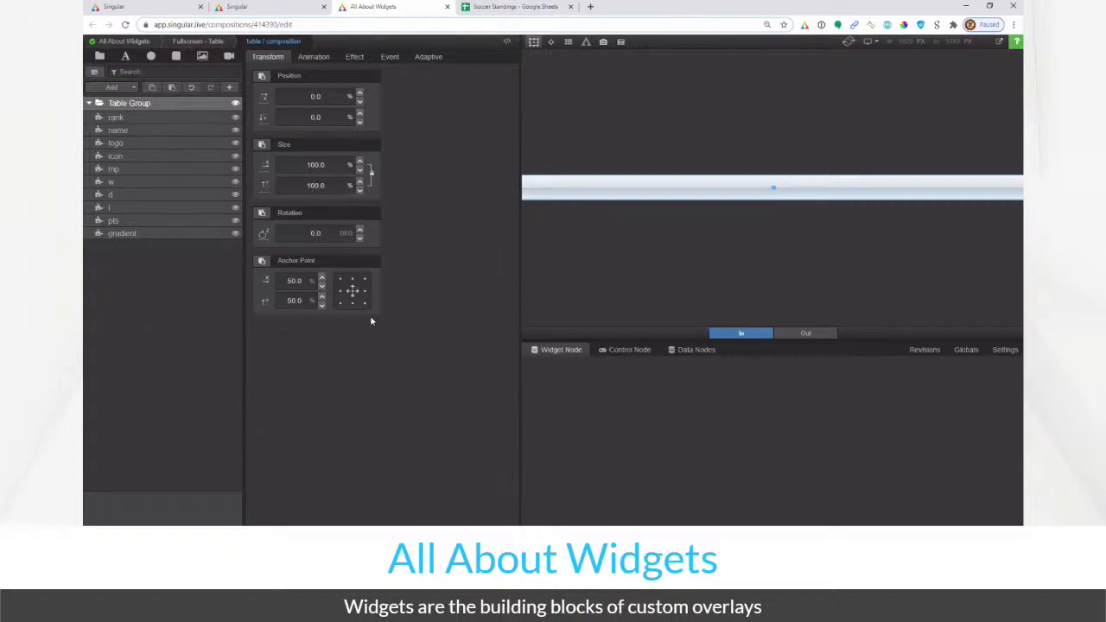
pyautogui.click(210, 45)
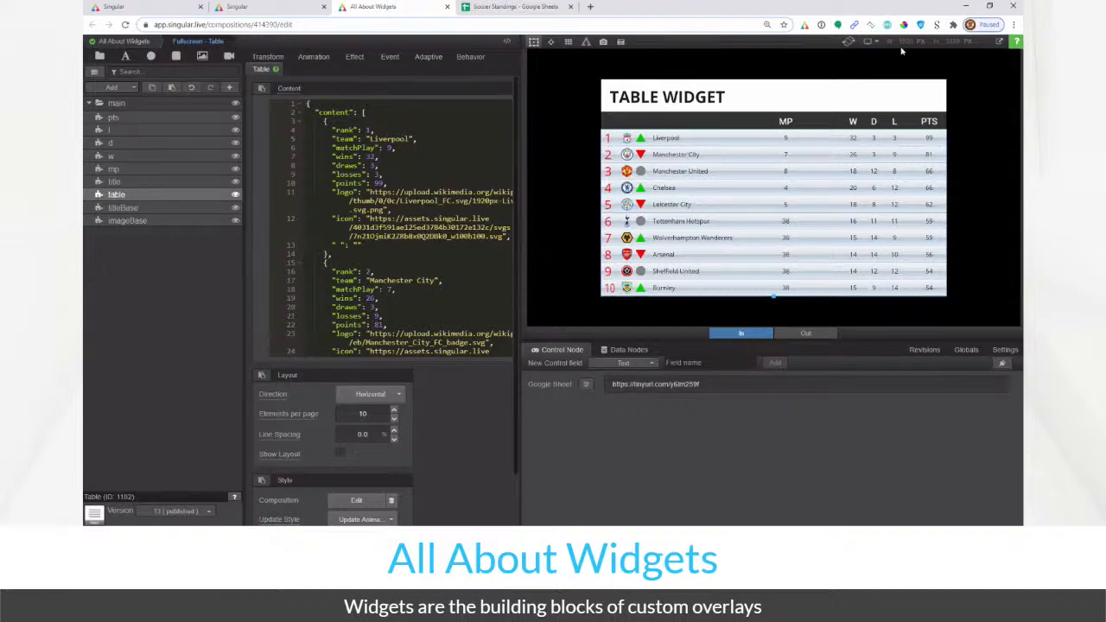
# Switch to the Soccer Standings spreadsheet and close the visualized Sheet3 JSON data dialog
pyautogui.click(522, 12)
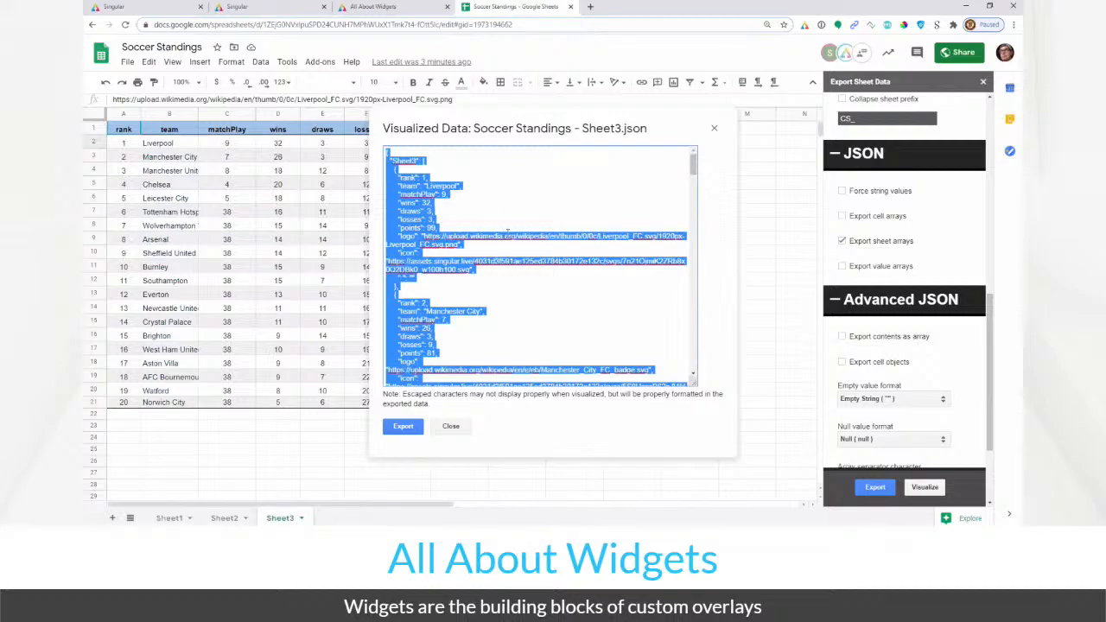
pyautogui.click(536, 269)
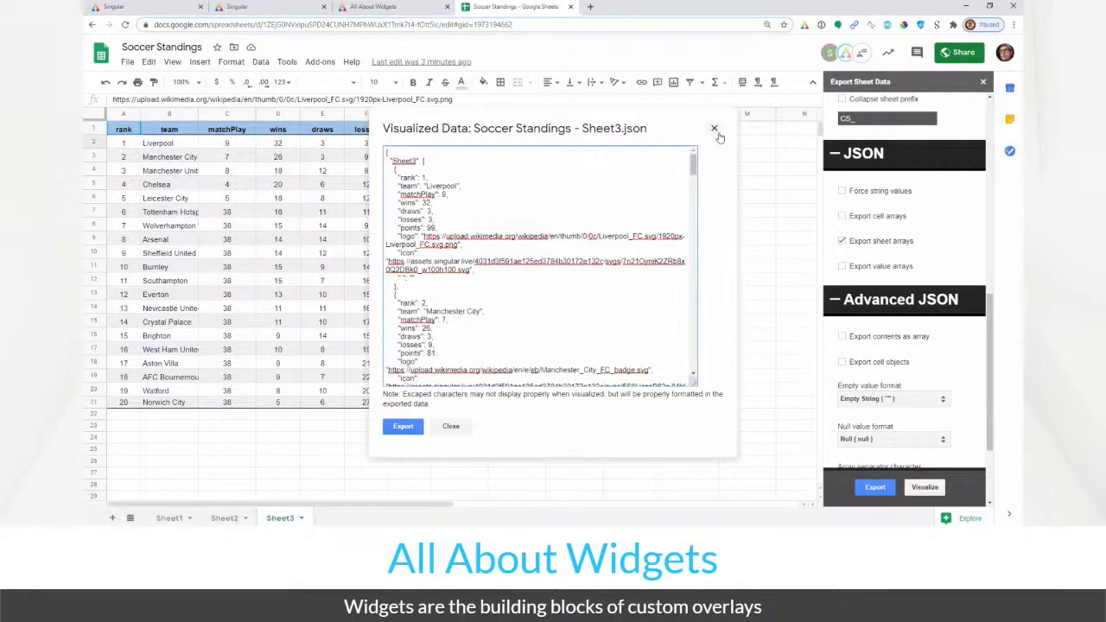
pyautogui.click(713, 128)
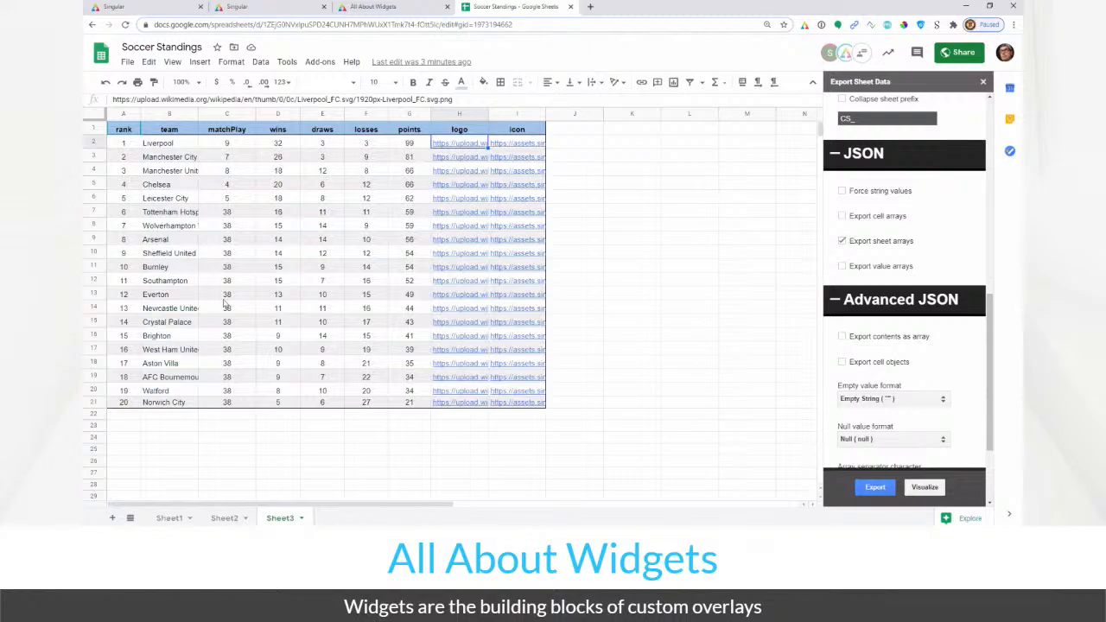
pyautogui.moveTo(476, 396)
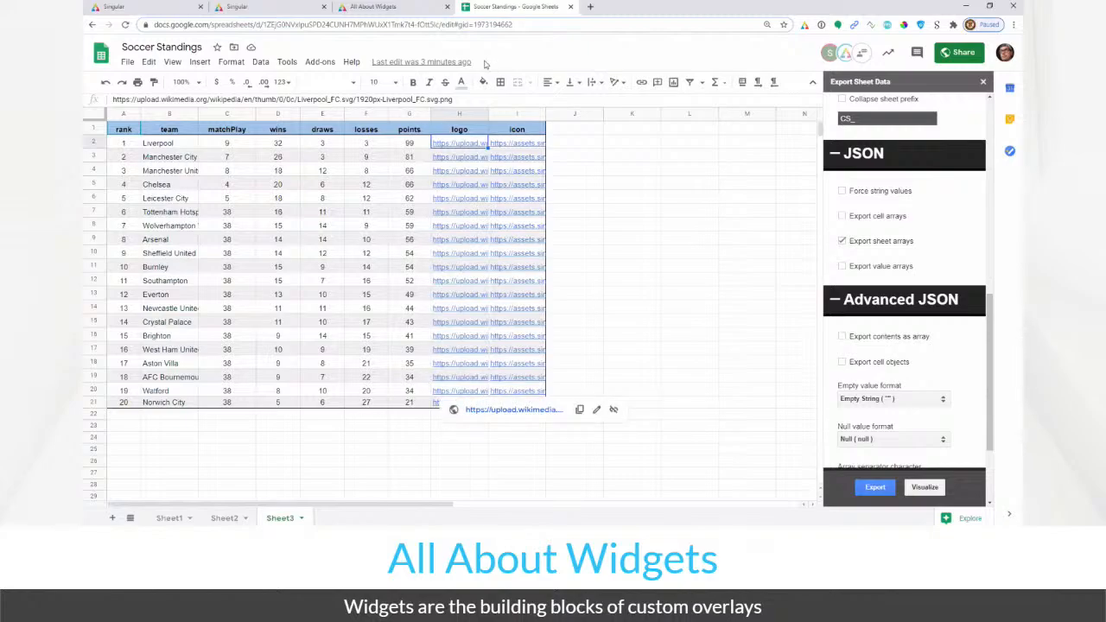
pyautogui.click(399, 8)
pyautogui.click(511, 8)
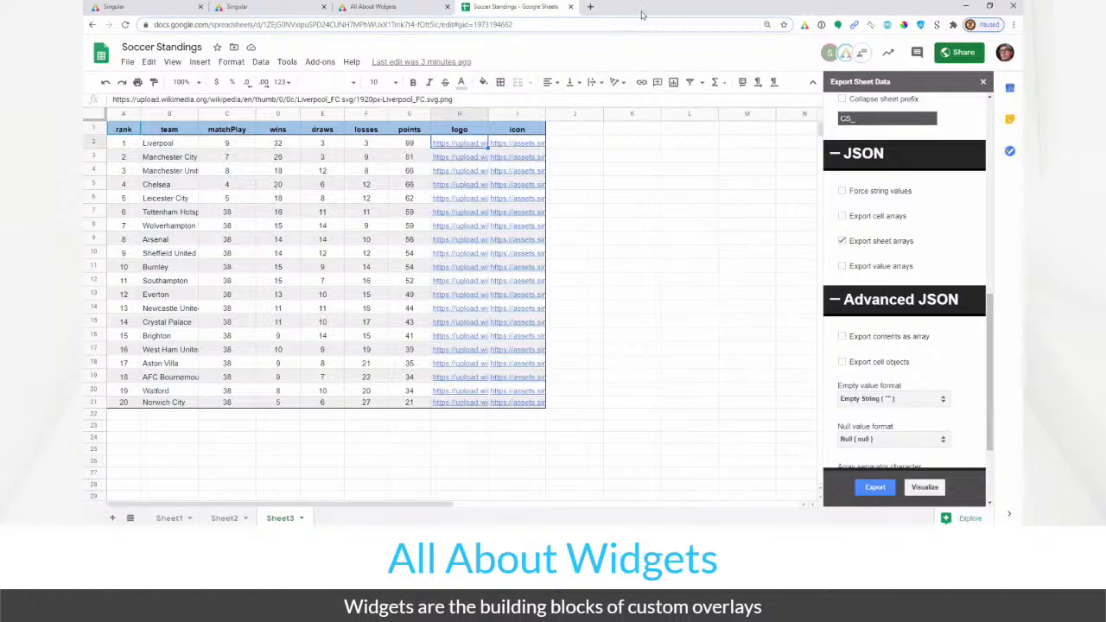
# Search Google for "soccer formations" in a new browser tab, view the image results and close the tab
pyautogui.hotkey('ctrl', 't')
pyautogui.write('so')
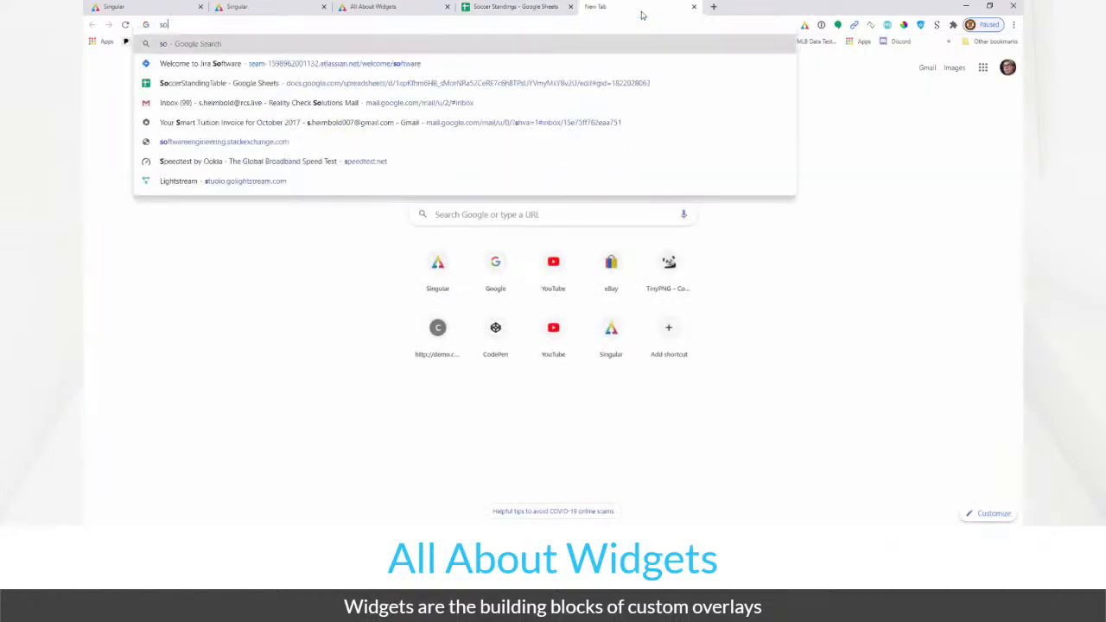
pyautogui.write('ccer')
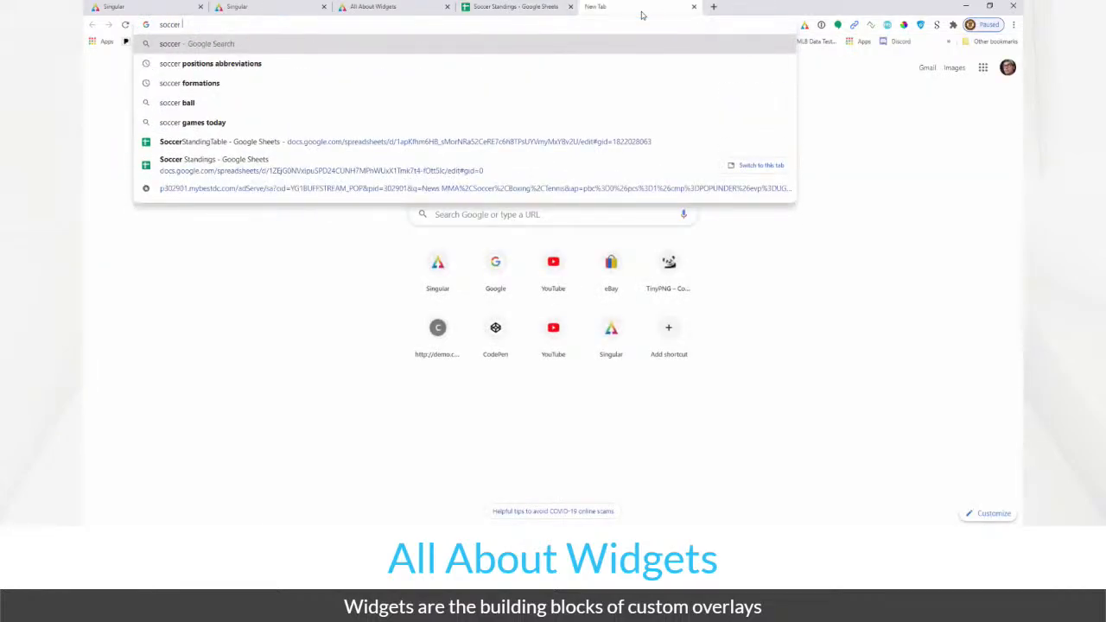
pyautogui.write(' formations')
pyautogui.press('Return')
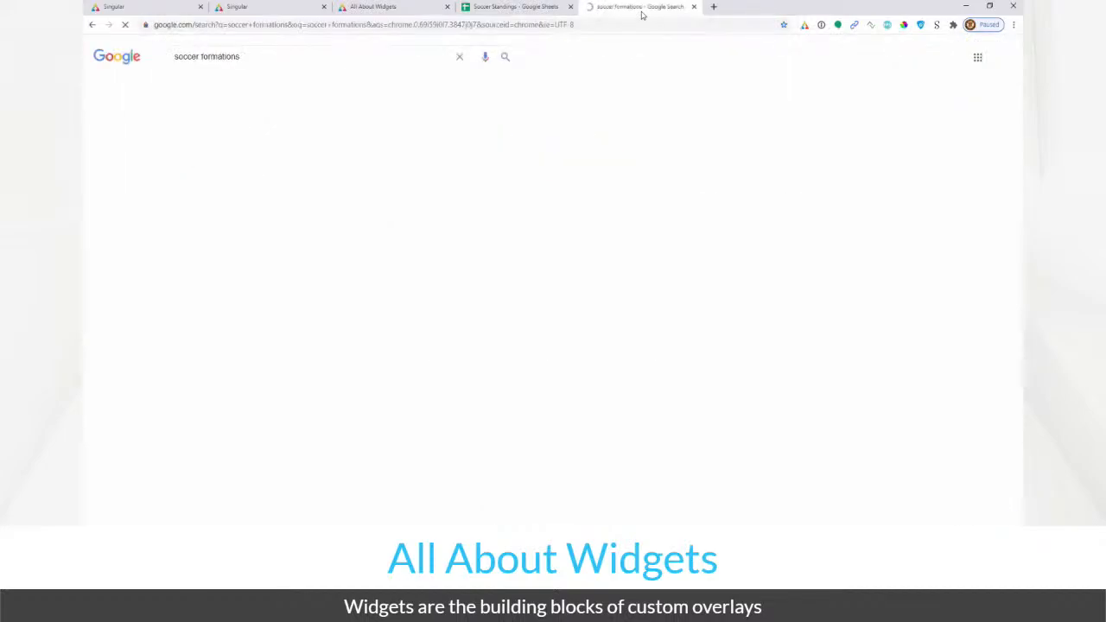
pyautogui.click(249, 200)
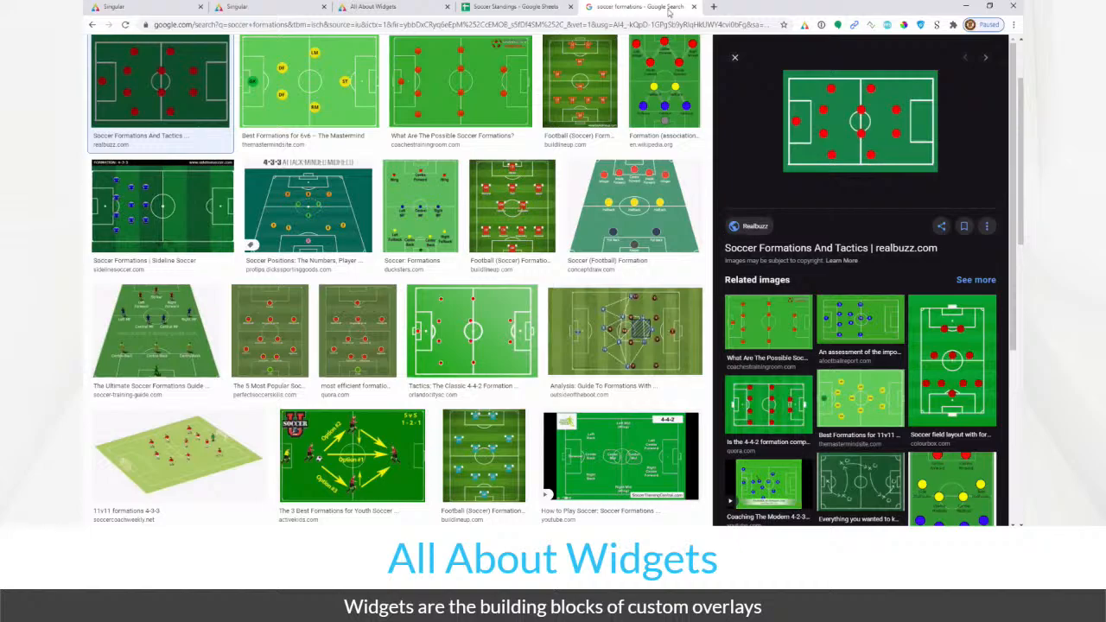
pyautogui.click(692, 7)
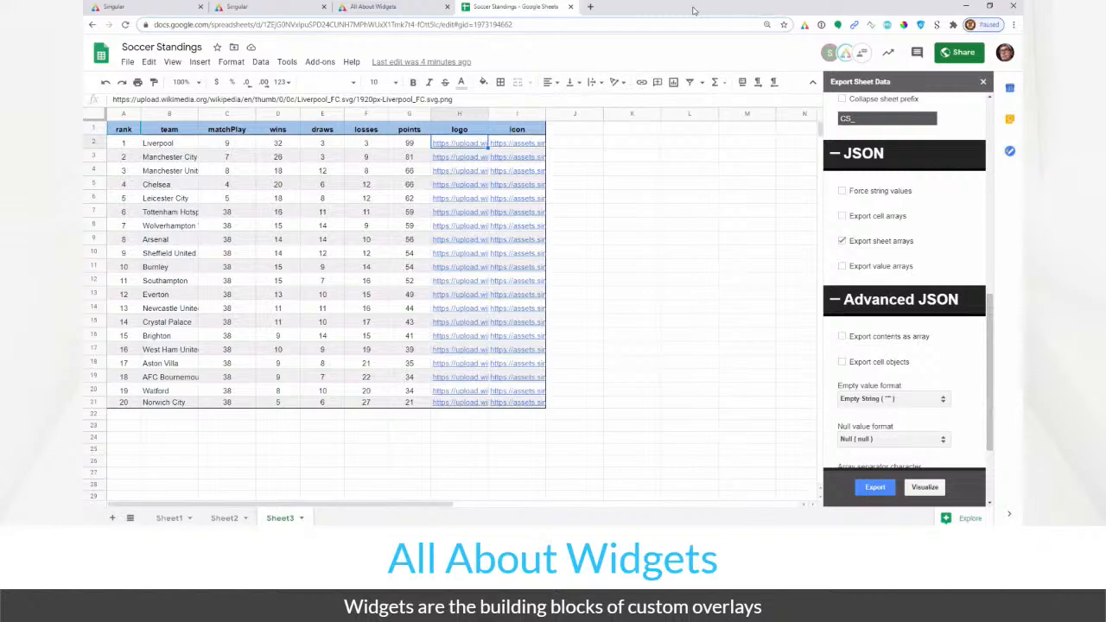
# Close the Export Sheet Data sidebar in the Soccer Standings spreadsheet
pyautogui.click(652, 144)
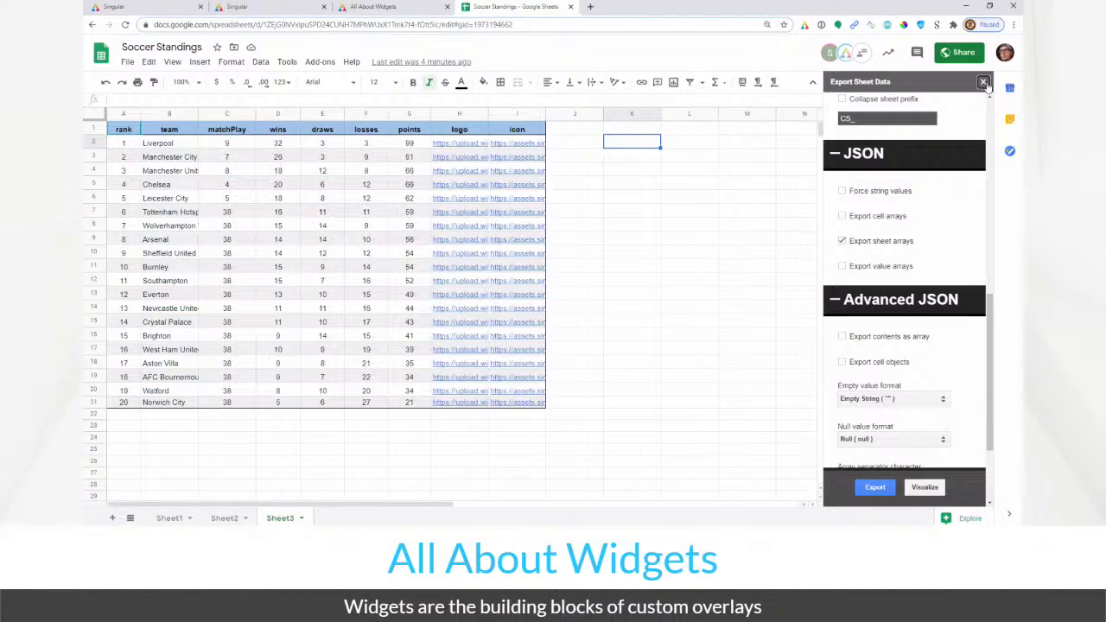
pyautogui.click(983, 82)
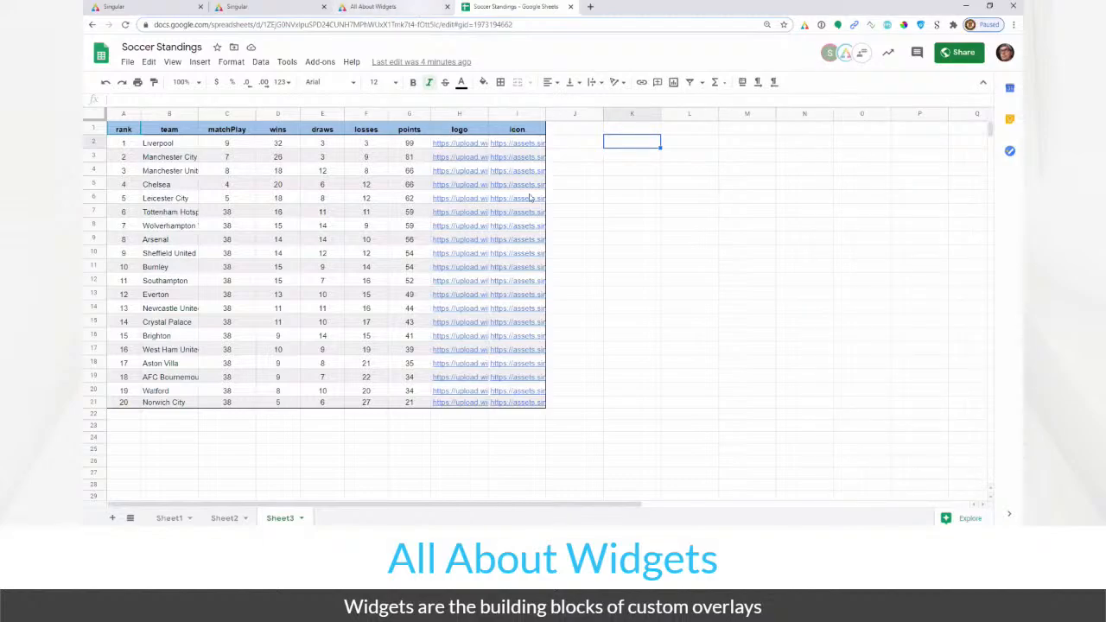
pyautogui.click(590, 184)
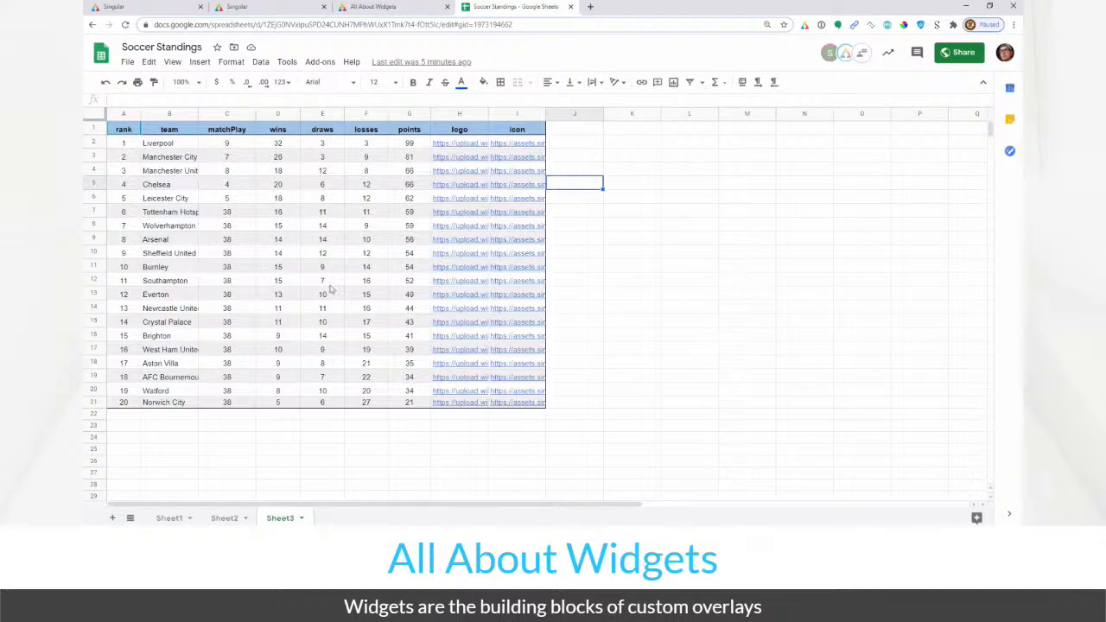
# Set the rank text's colour to #000000 in the table widget's row composition and return to Fullscreen - Table
pyautogui.click(389, 8)
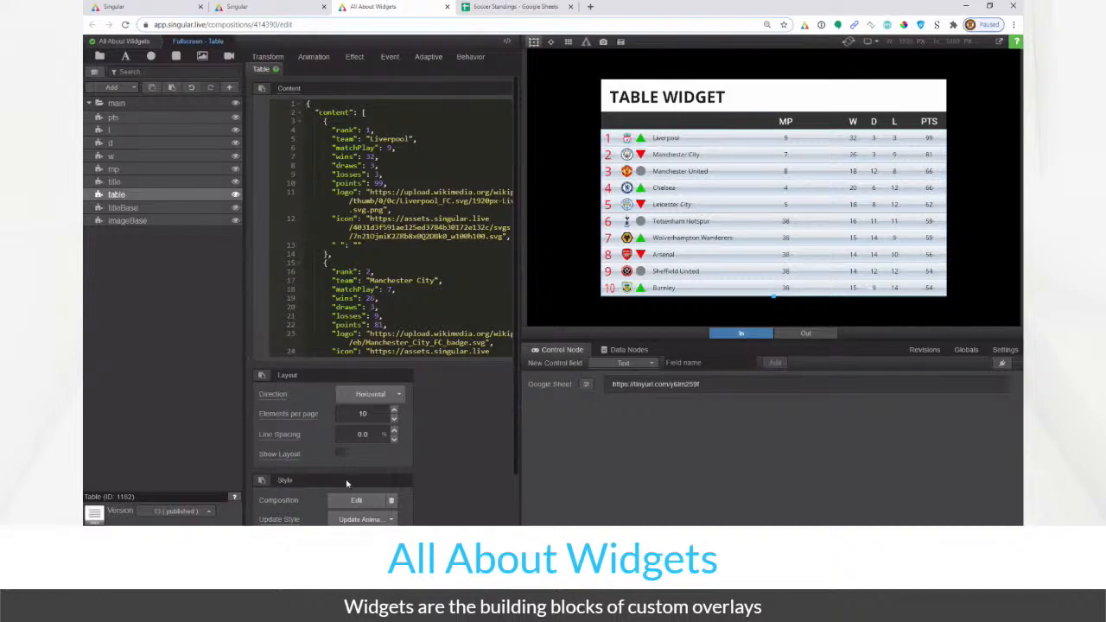
pyautogui.click(356, 501)
pyautogui.click(180, 117)
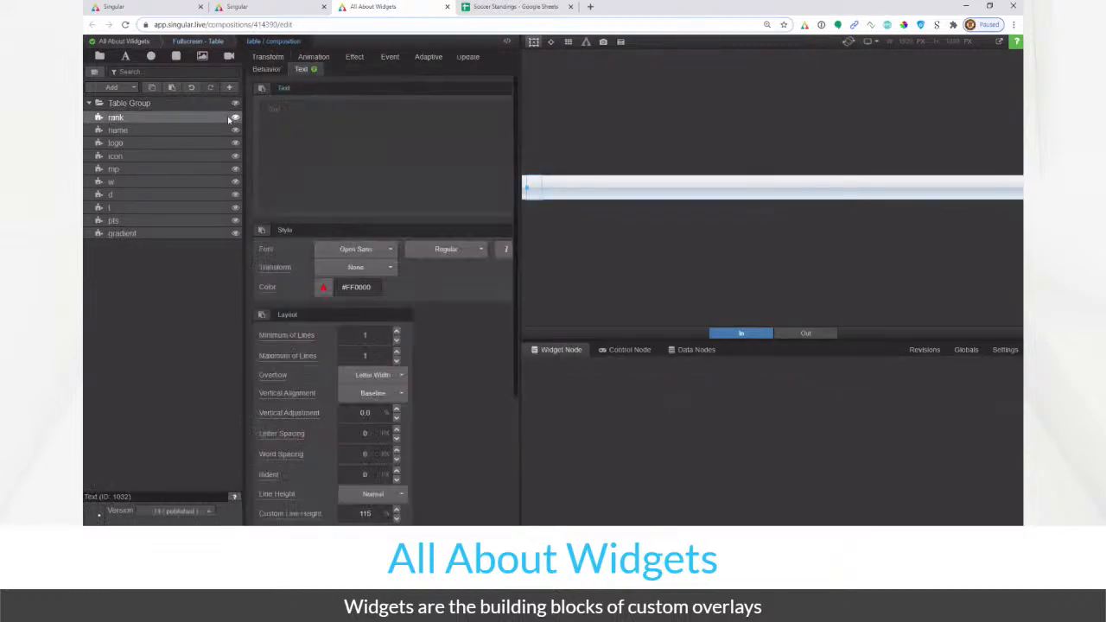
pyautogui.click(323, 287)
pyautogui.moveTo(349, 205); pyautogui.dragTo(313, 215)
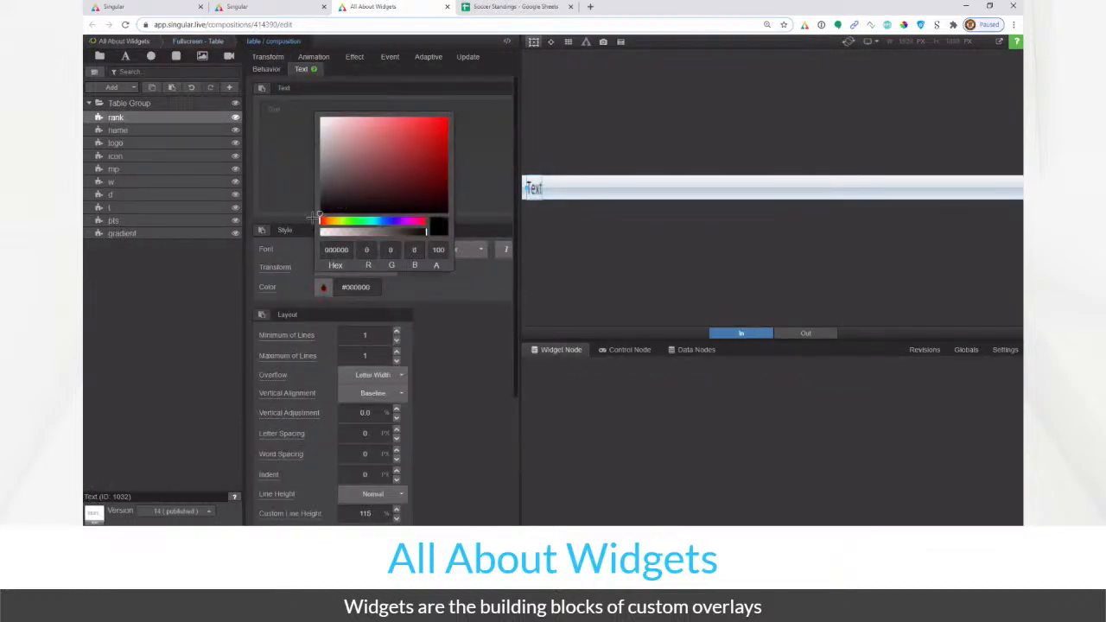
pyautogui.click(175, 294)
pyautogui.click(190, 41)
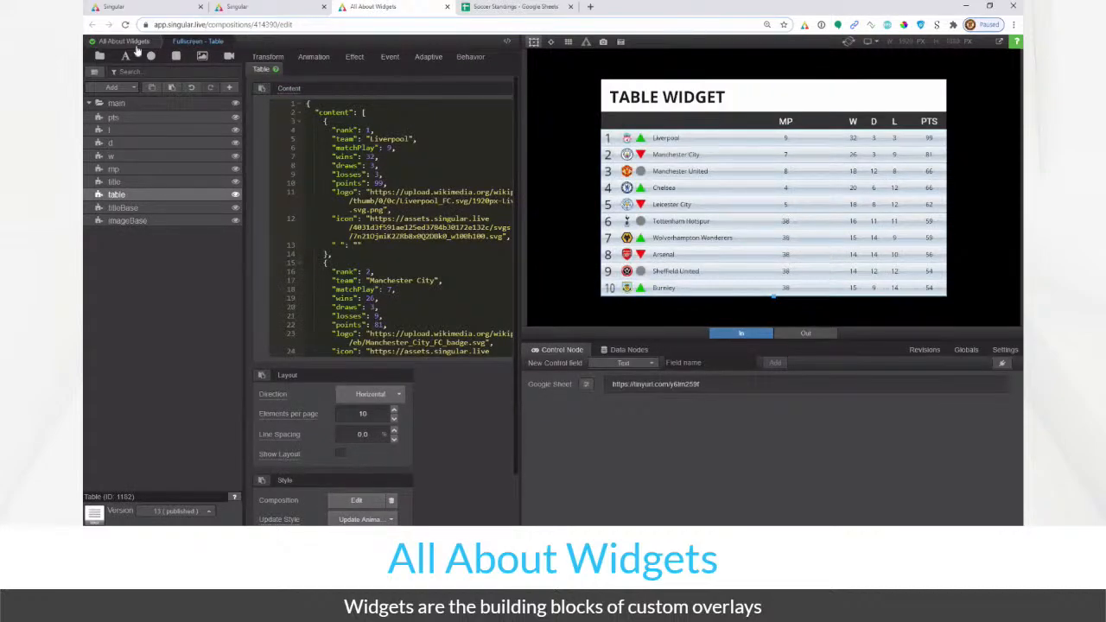
# Return to the root All About Widgets composition, close its editor and switch to the Singular dashboard
pyautogui.click(131, 43)
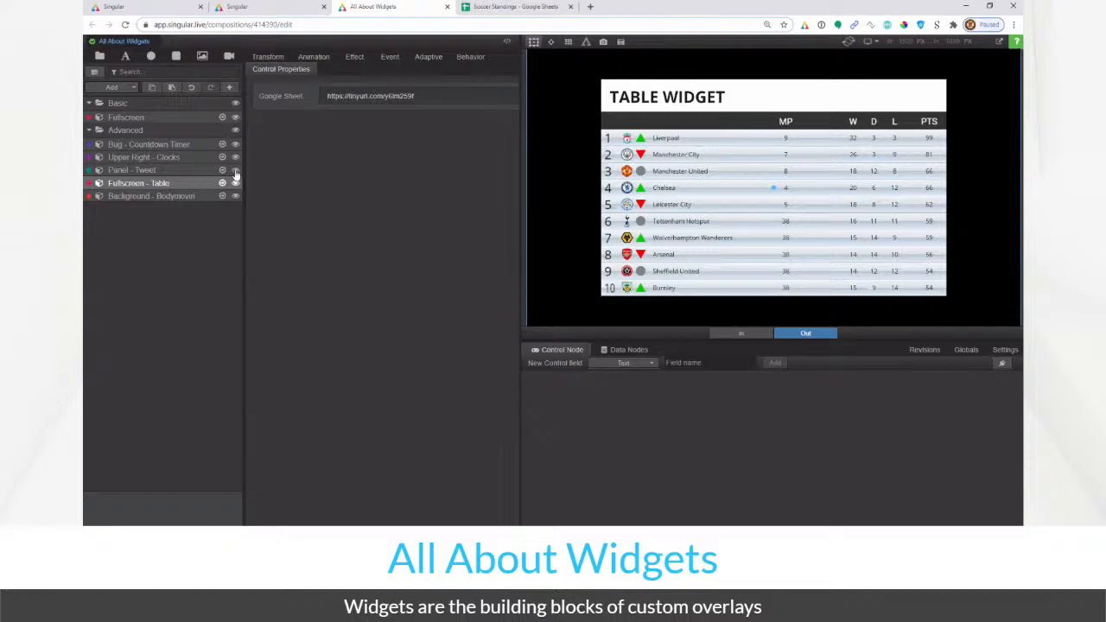
pyautogui.click(446, 7)
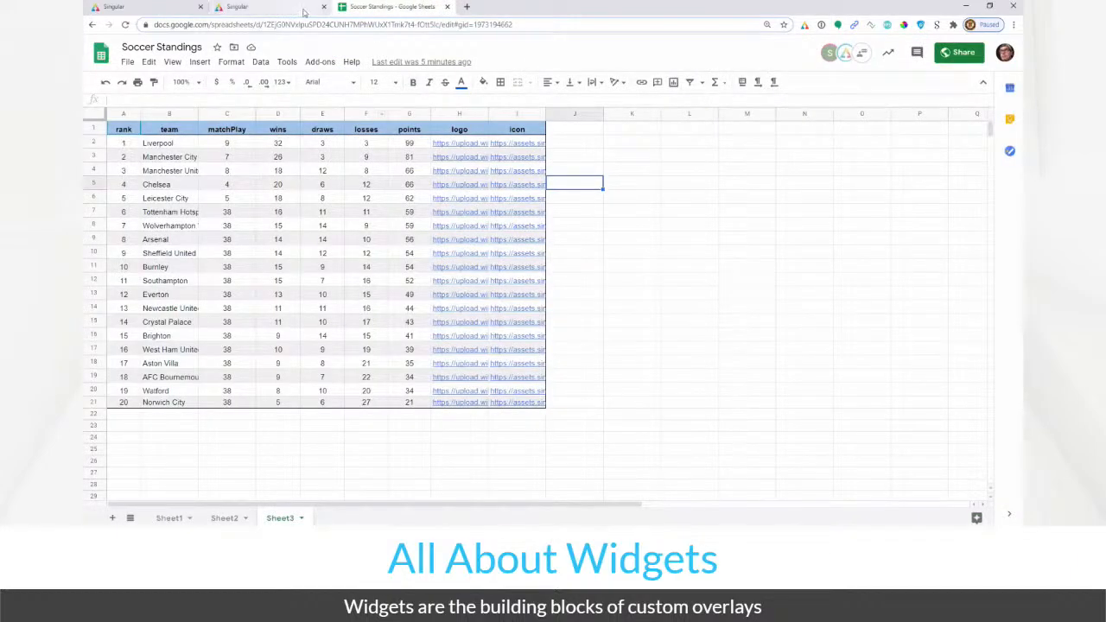
pyautogui.click(316, 8)
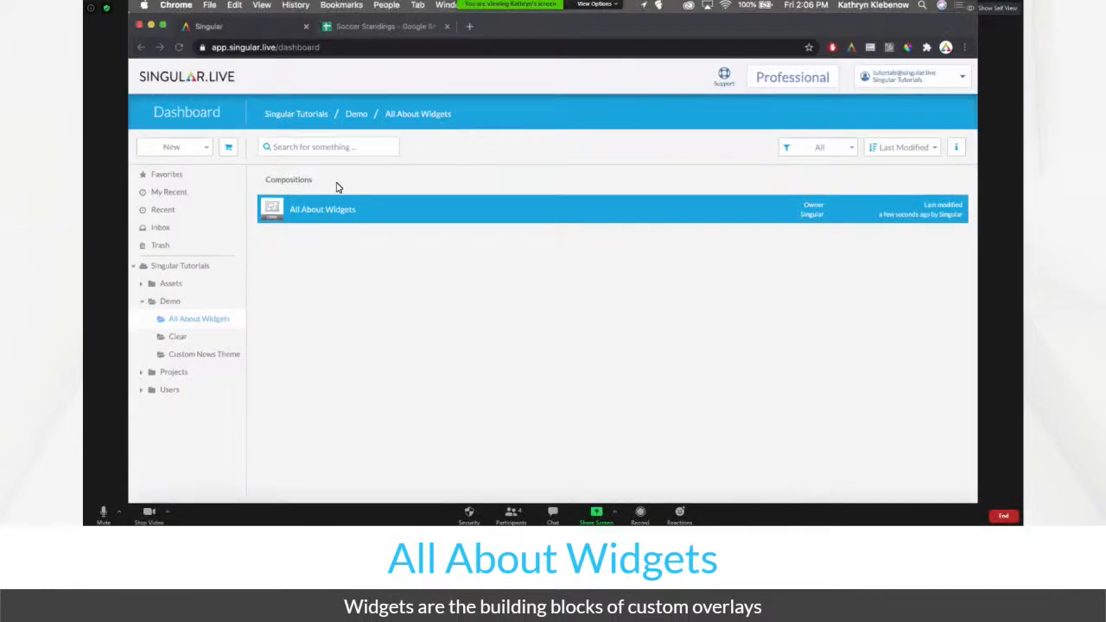
# Open the All About Widgets composition from the Demo folder and widen its preview area
pyautogui.doubleClick(331, 211)
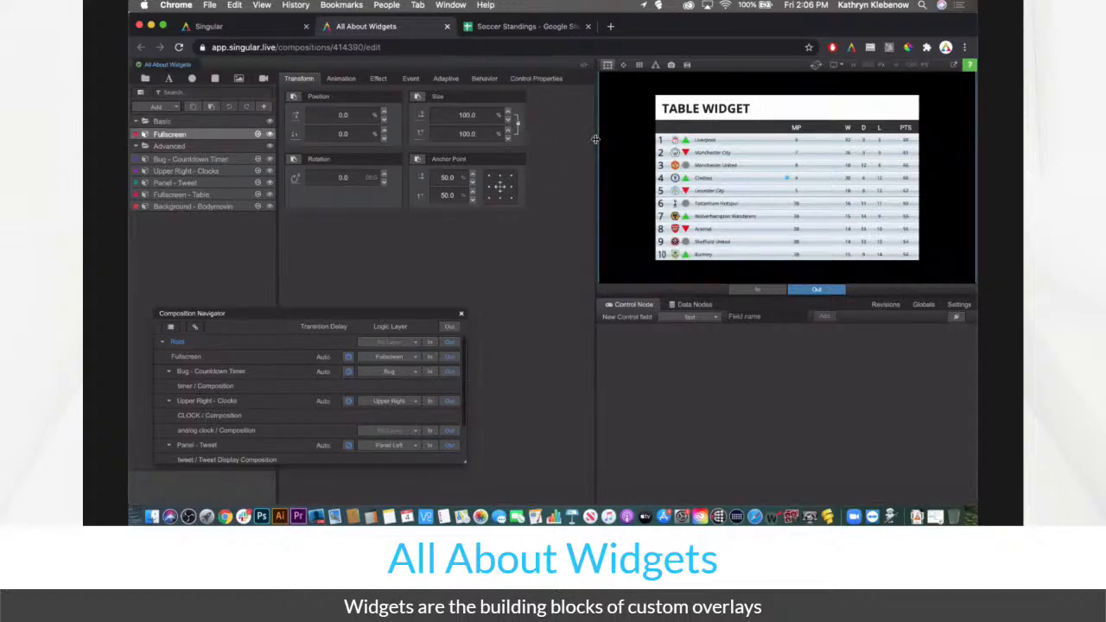
pyautogui.moveTo(596, 139); pyautogui.dragTo(576, 143)
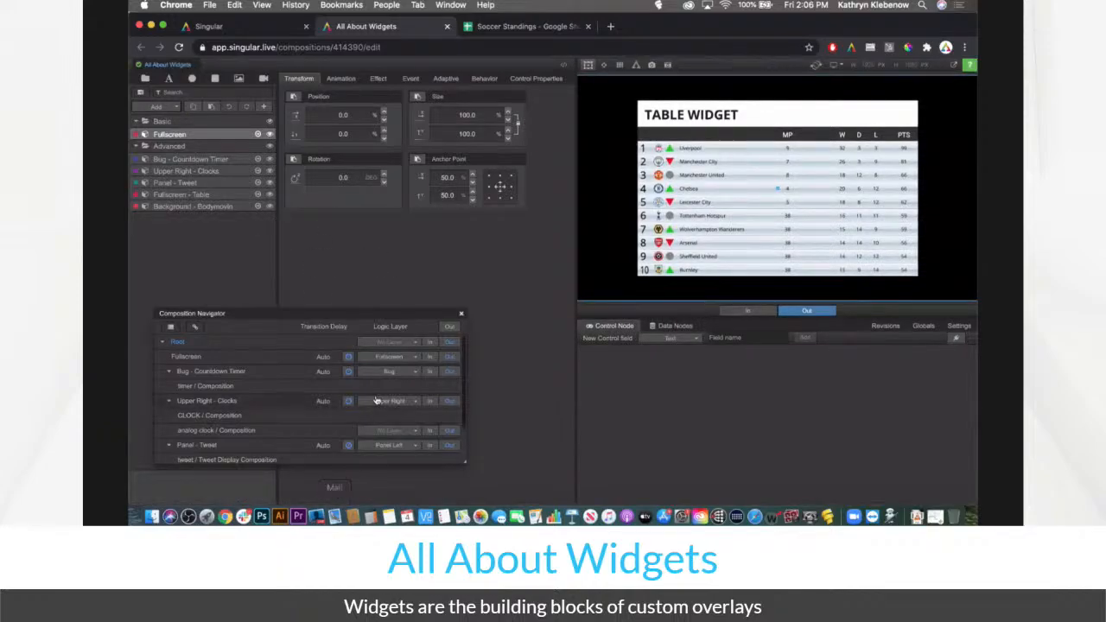
# Open the Panel - Tweet composition with Fullscreen - Table taken out, and hide the preview's bounding box
pyautogui.scroll(-2, 377, 399)
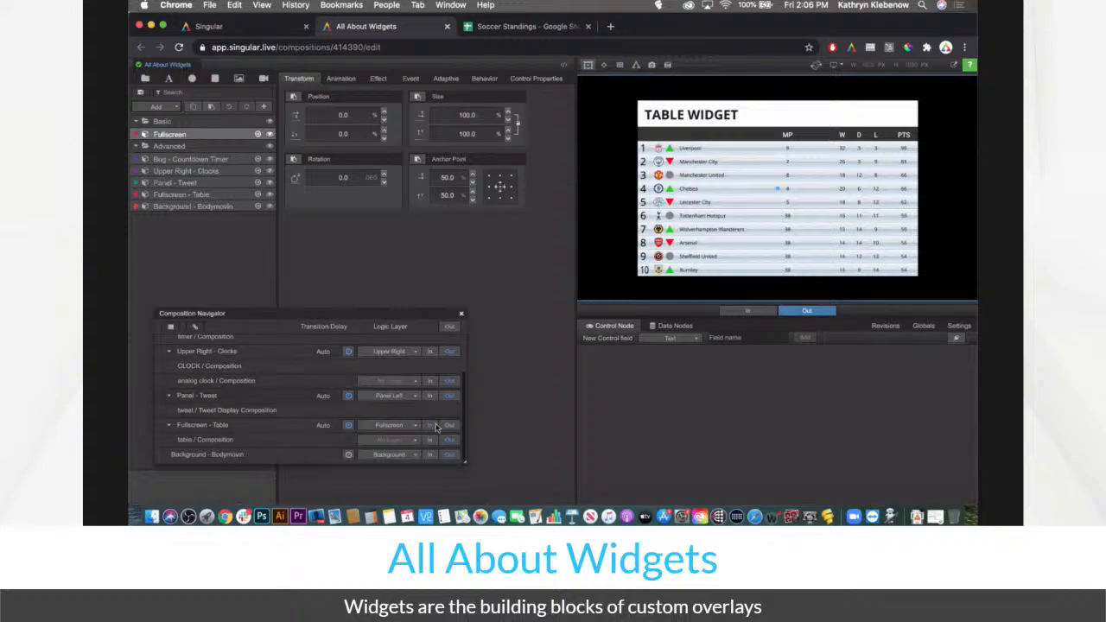
pyautogui.click(162, 390)
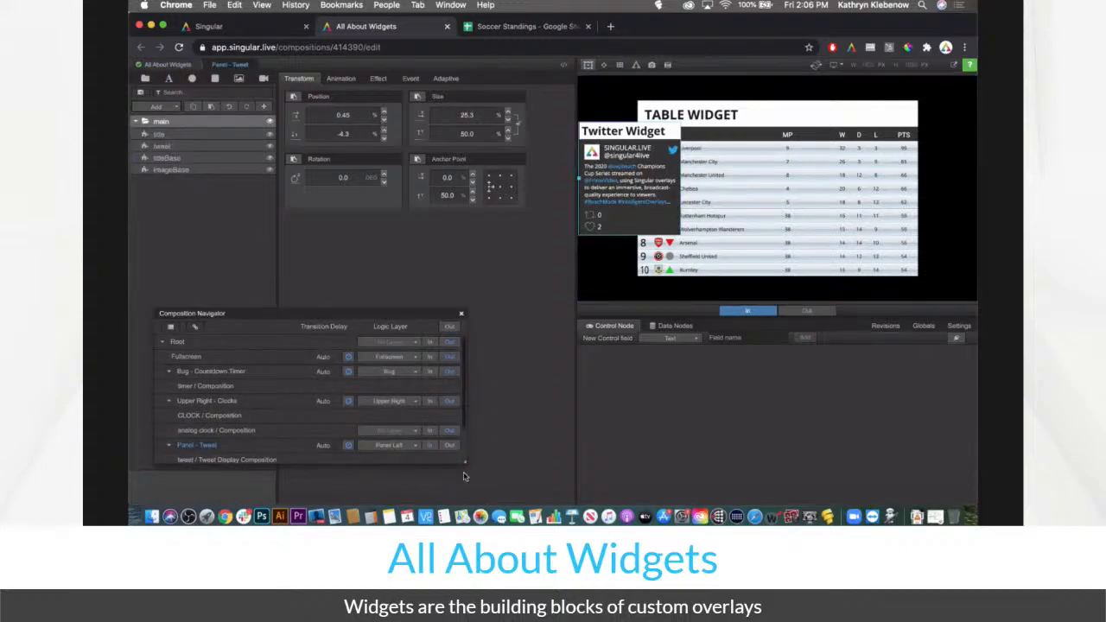
pyautogui.scroll(-2, 451, 449)
pyautogui.click(451, 425)
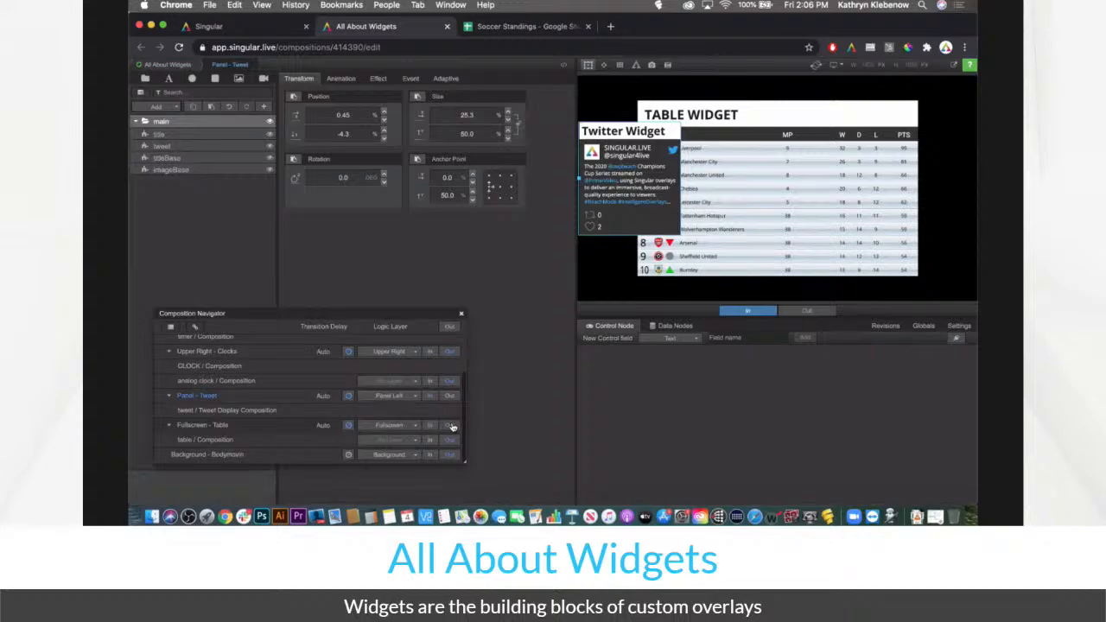
pyautogui.click(588, 69)
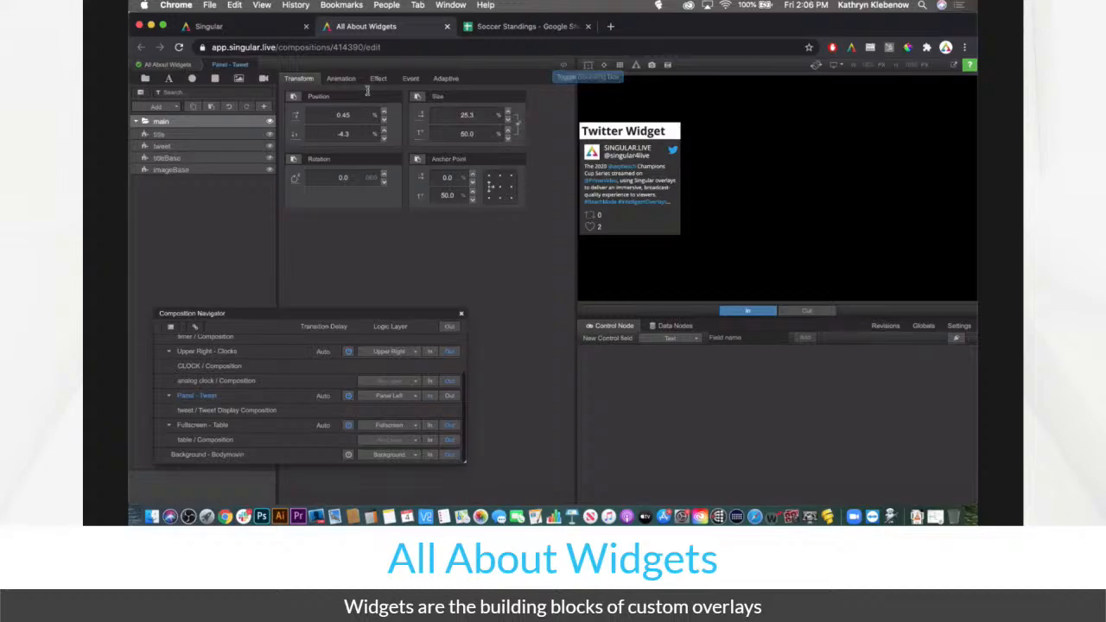
# Hide the titleBase, imageBase and title layers so that only the tweet widget is displayed
pyautogui.click(243, 147)
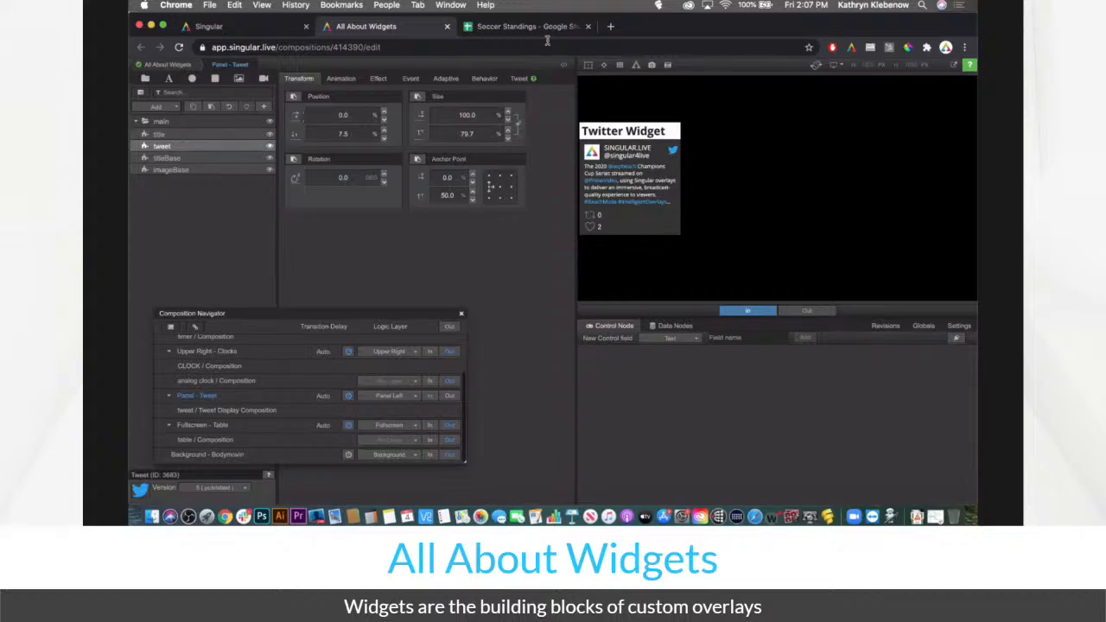
pyautogui.click(181, 160)
pyautogui.click(269, 159)
pyautogui.click(269, 170)
pyautogui.click(270, 134)
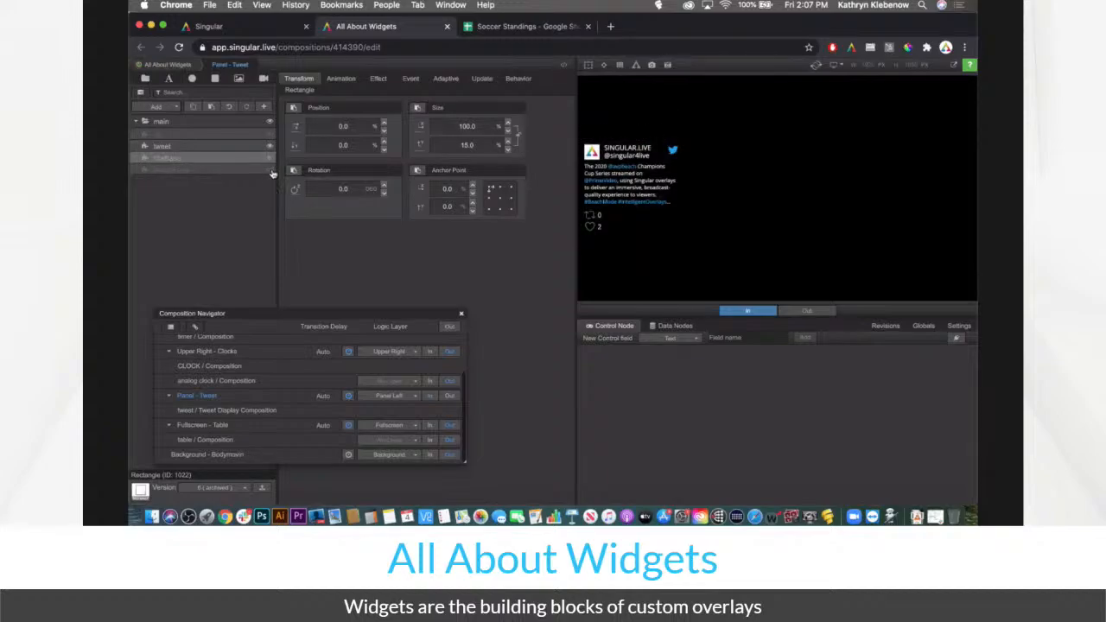
# Show the imageBase, titleBase and title layers again and select the tweet layer
pyautogui.click(270, 170)
pyautogui.click(269, 158)
pyautogui.click(270, 134)
pyautogui.click(238, 144)
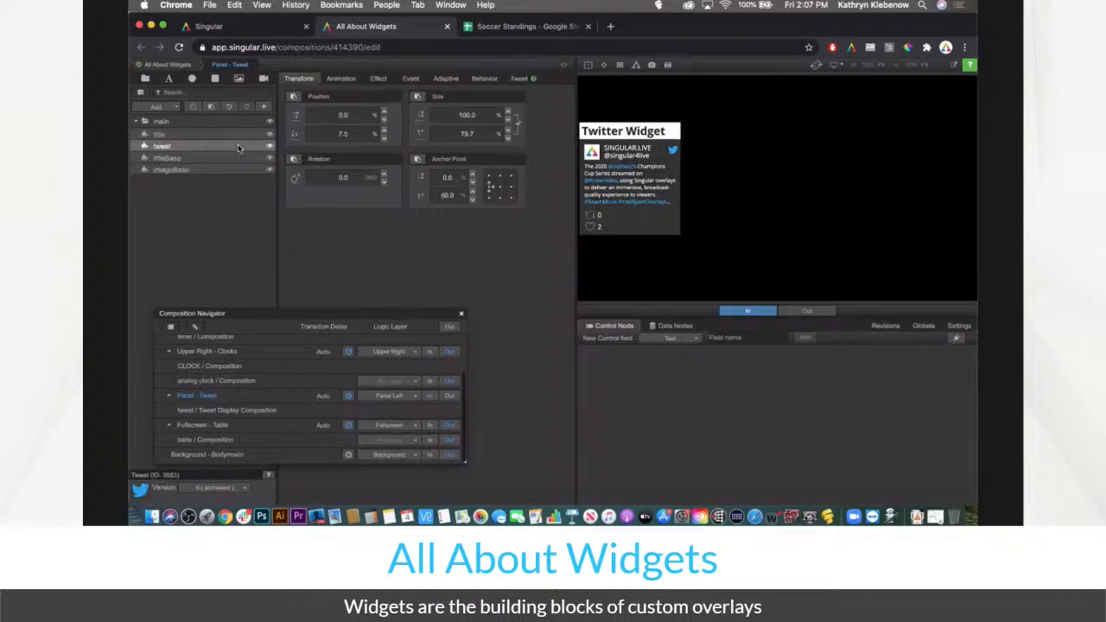
# Search the widget library for "tw" to locate the Tweet widget, and close the library without adding anything
pyautogui.click(158, 105)
pyautogui.click(164, 130)
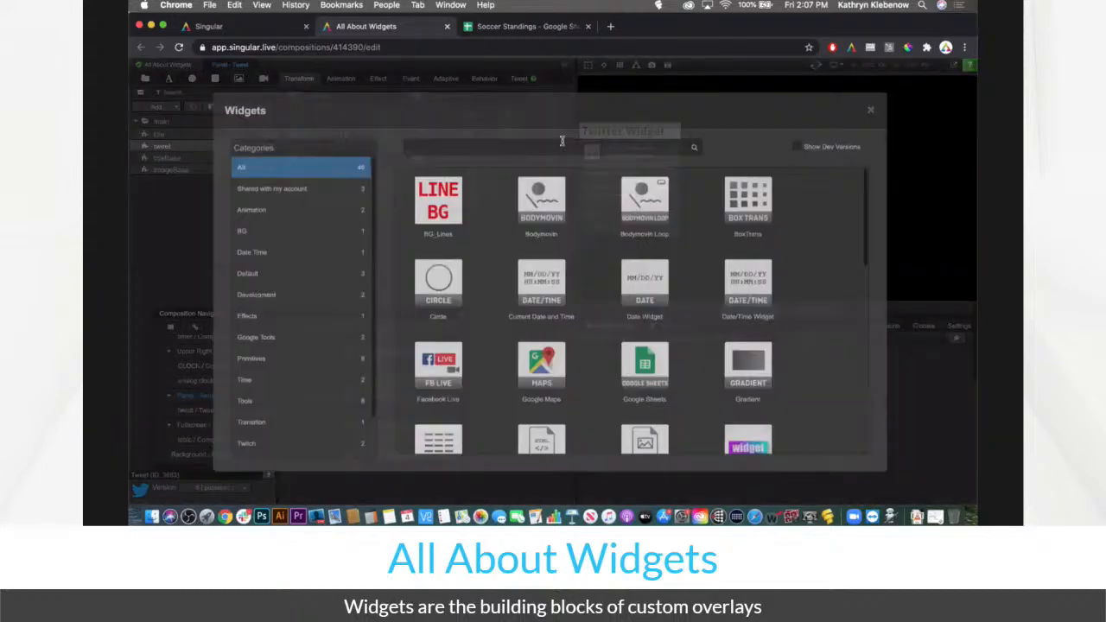
pyautogui.click(562, 141)
pyautogui.write('twi')
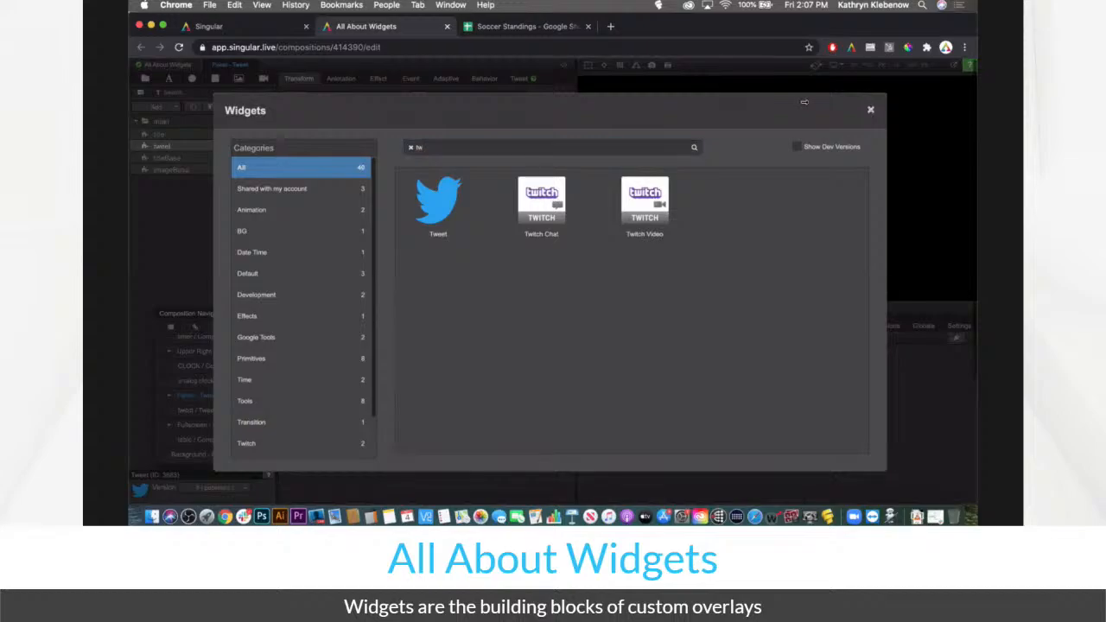
pyautogui.click(870, 109)
# Open the tweet widget's own properties and highlight its Tweet Share URL
pyautogui.click(519, 78)
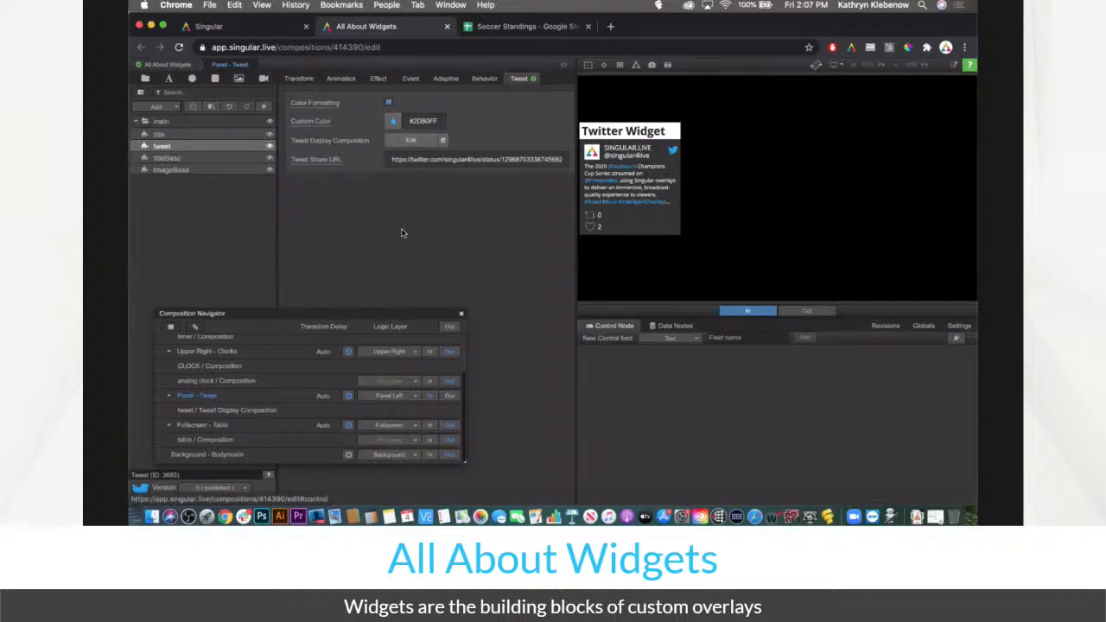
pyautogui.click(406, 158)
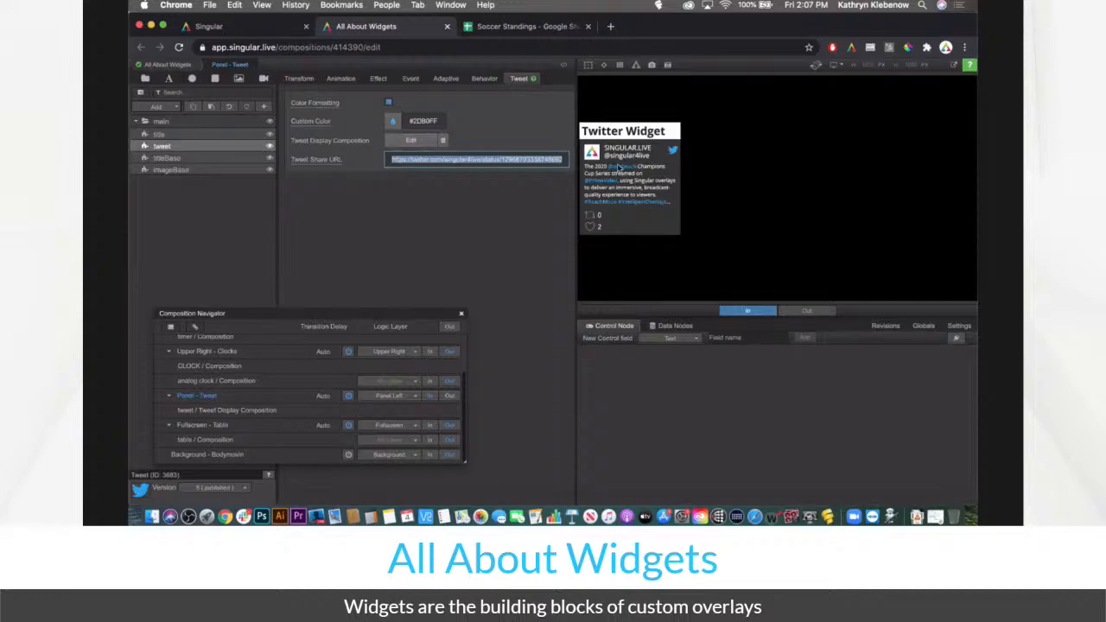
pyautogui.click(402, 178)
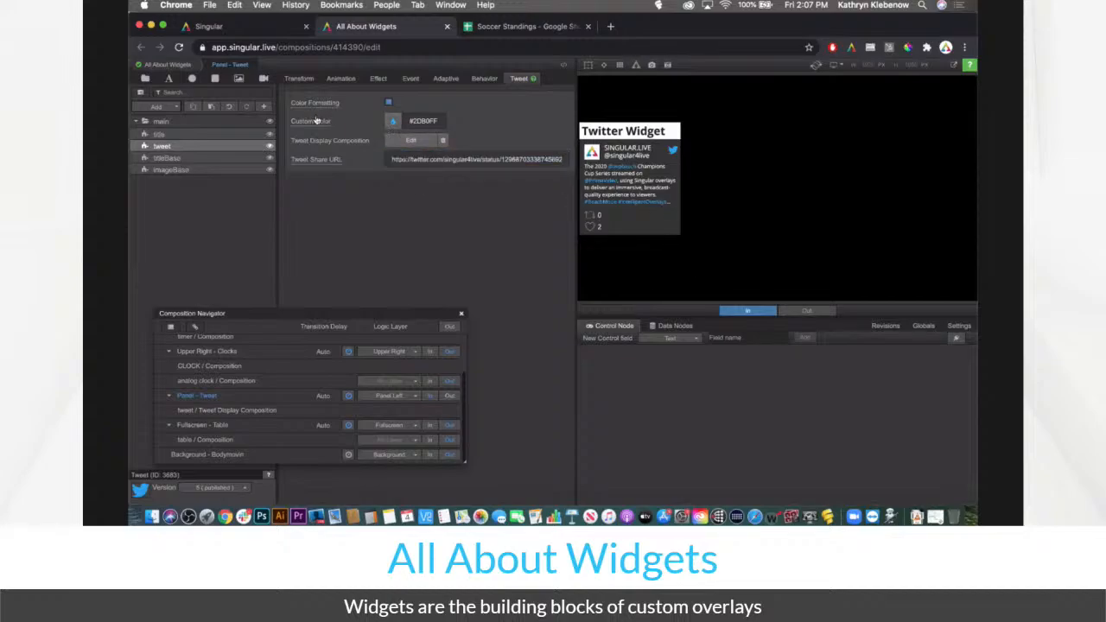
# Set the tweet widget's custom color to green #00FD09, and switch Color Formatting off and back on
pyautogui.click(431, 123)
pyautogui.click(393, 122)
pyautogui.moveTo(439, 148); pyautogui.dragTo(458, 188)
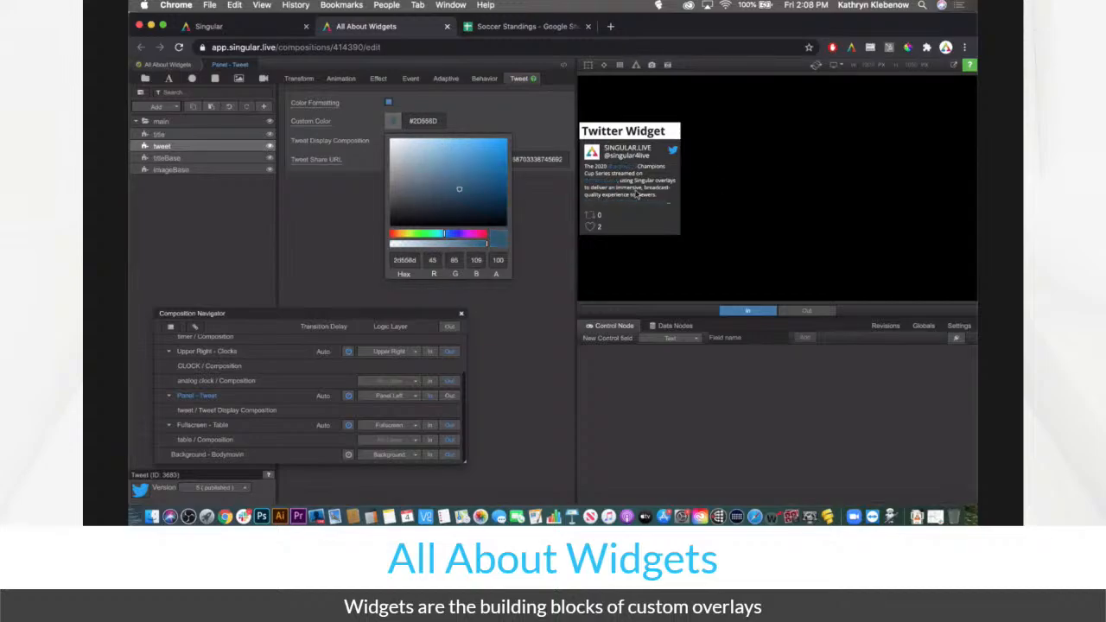
pyautogui.moveTo(464, 187); pyautogui.dragTo(518, 140)
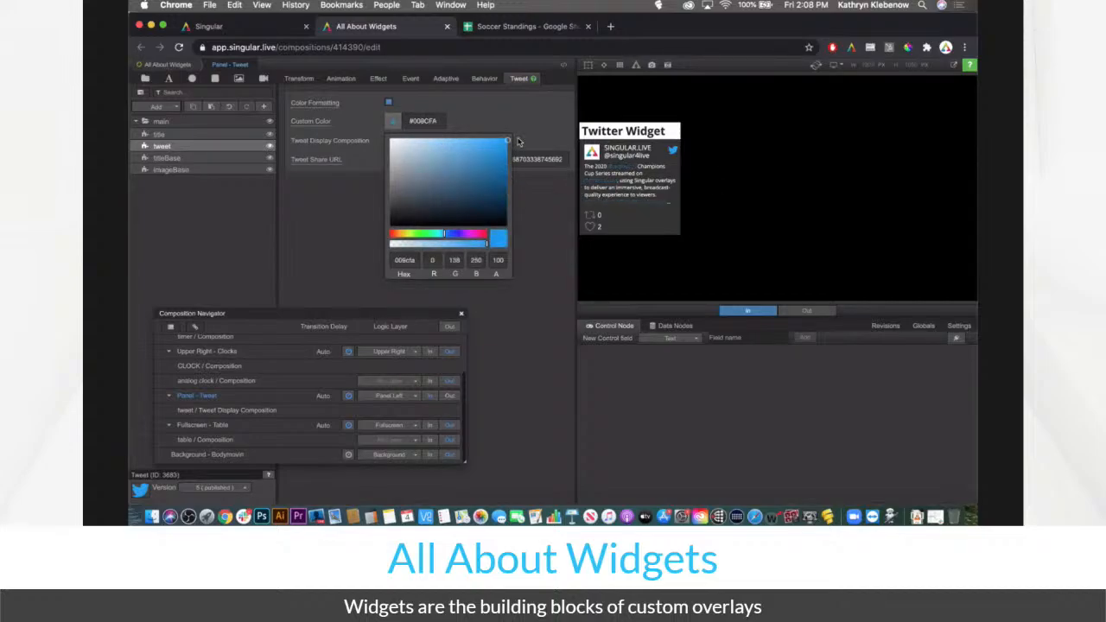
pyautogui.click(423, 235)
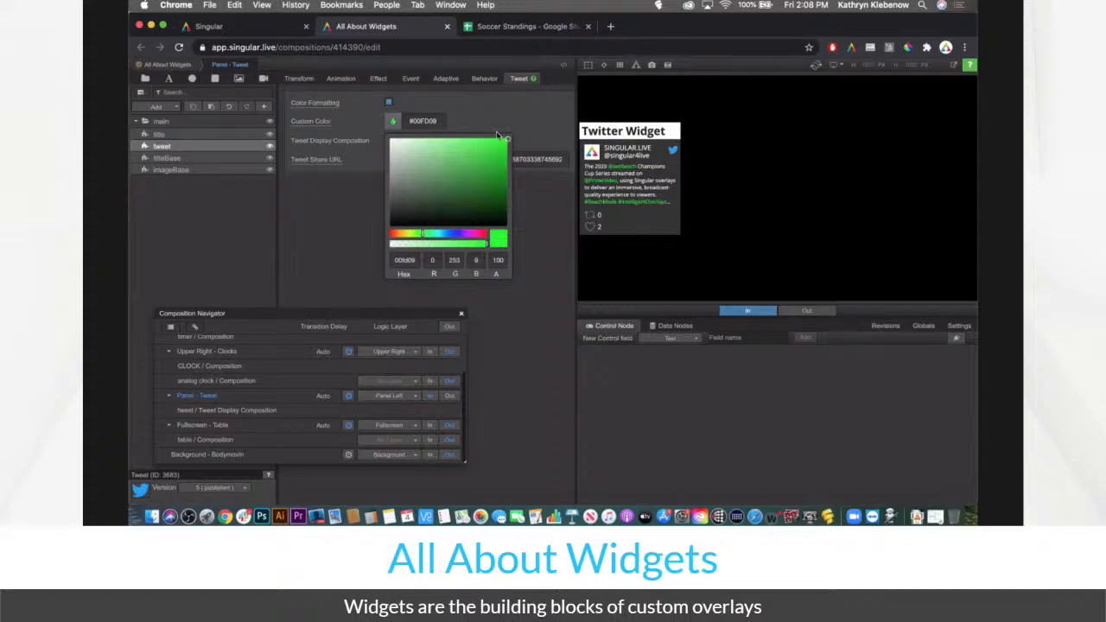
pyautogui.click(562, 241)
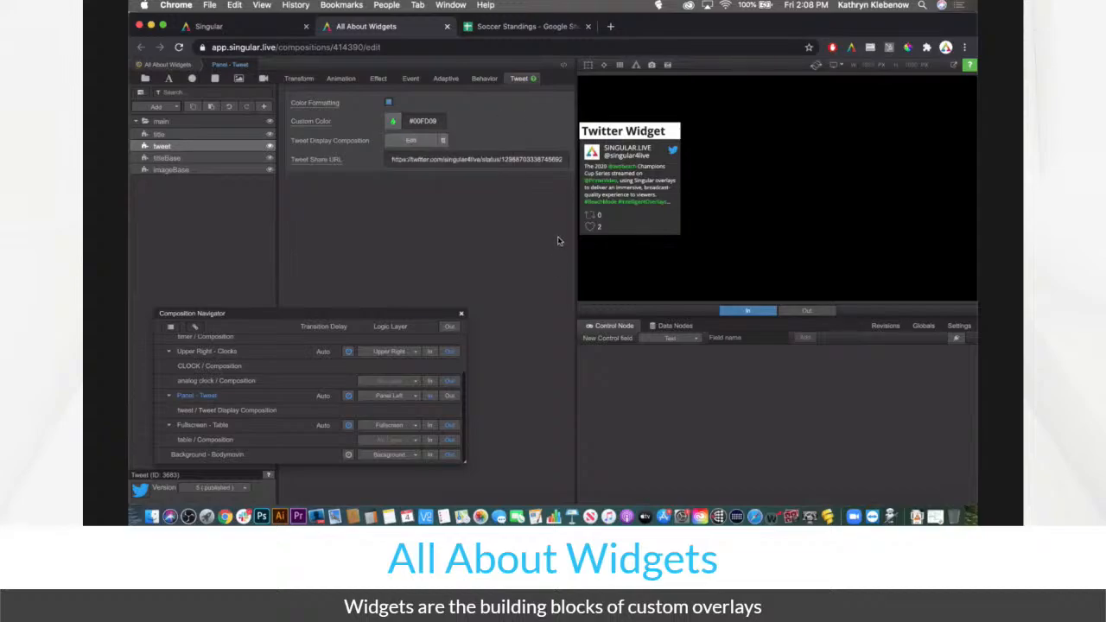
pyautogui.click(388, 103)
pyautogui.click(388, 103)
# Open the tweet widget's Tweet Display Composition, show its animation timelines and animate it in for preview
pyautogui.click(412, 139)
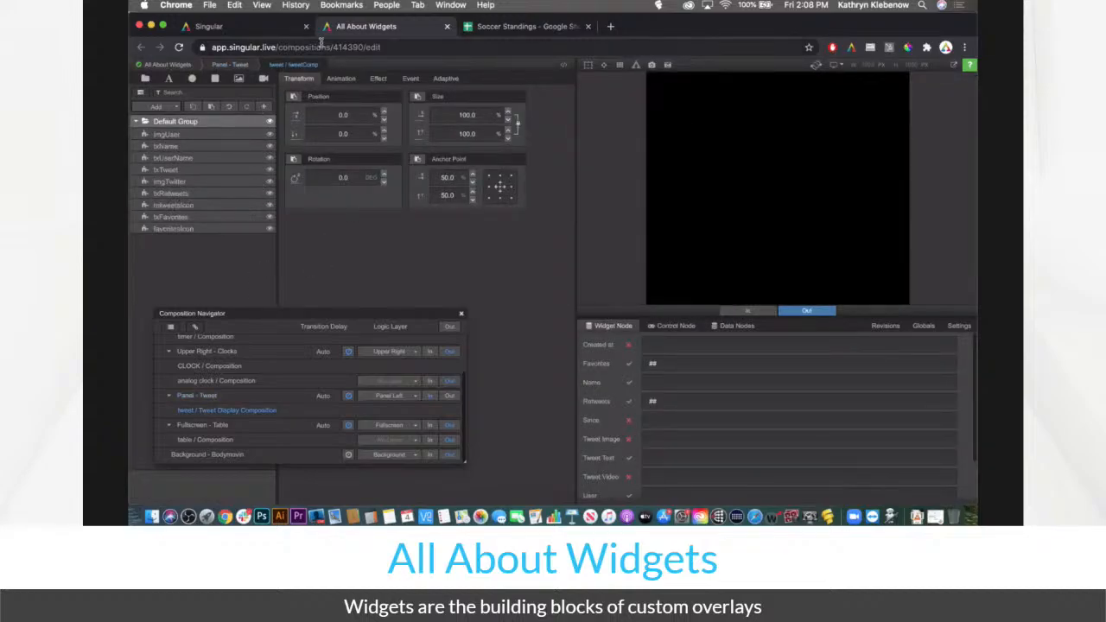
pyautogui.click(340, 78)
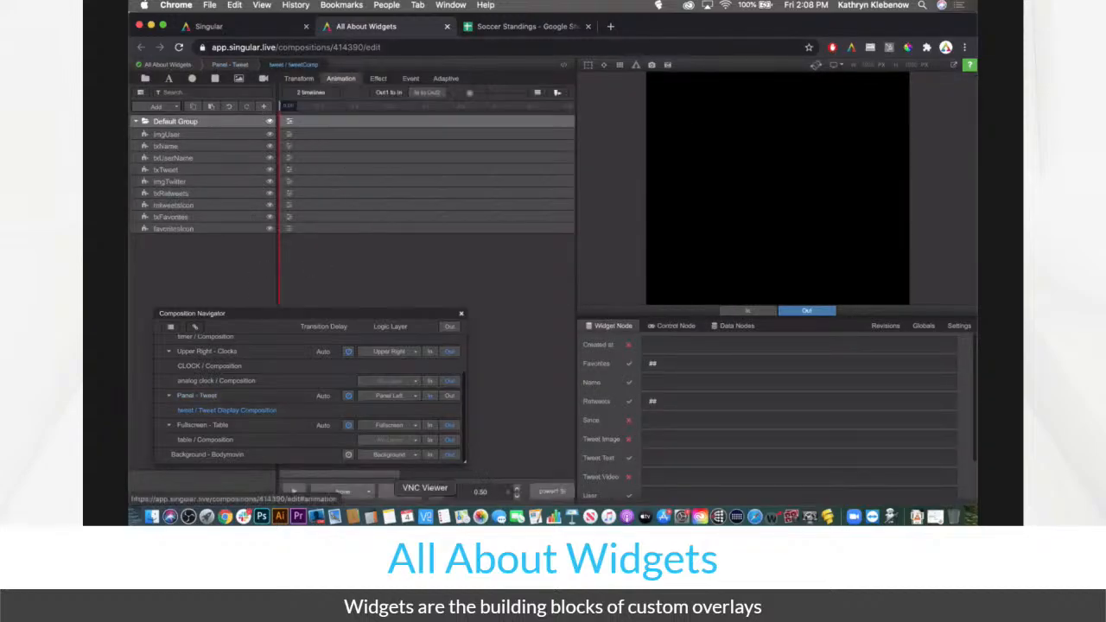
pyautogui.click(297, 490)
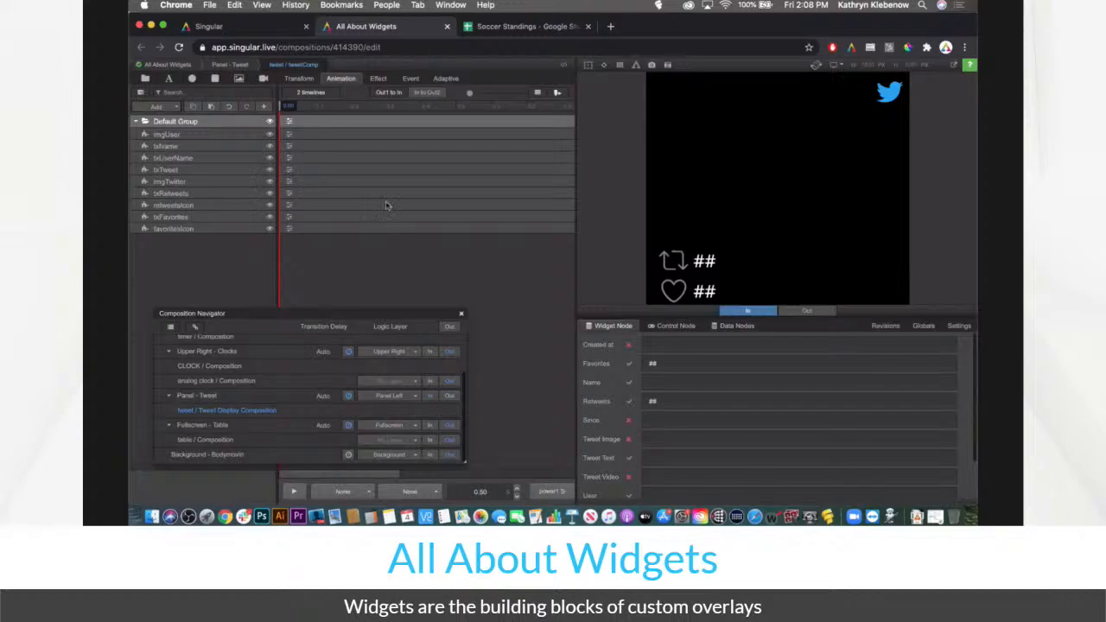
# Add a rectangle to the tweet display composition and place it below the favoritesIcon layer as a background
pyautogui.click(207, 229)
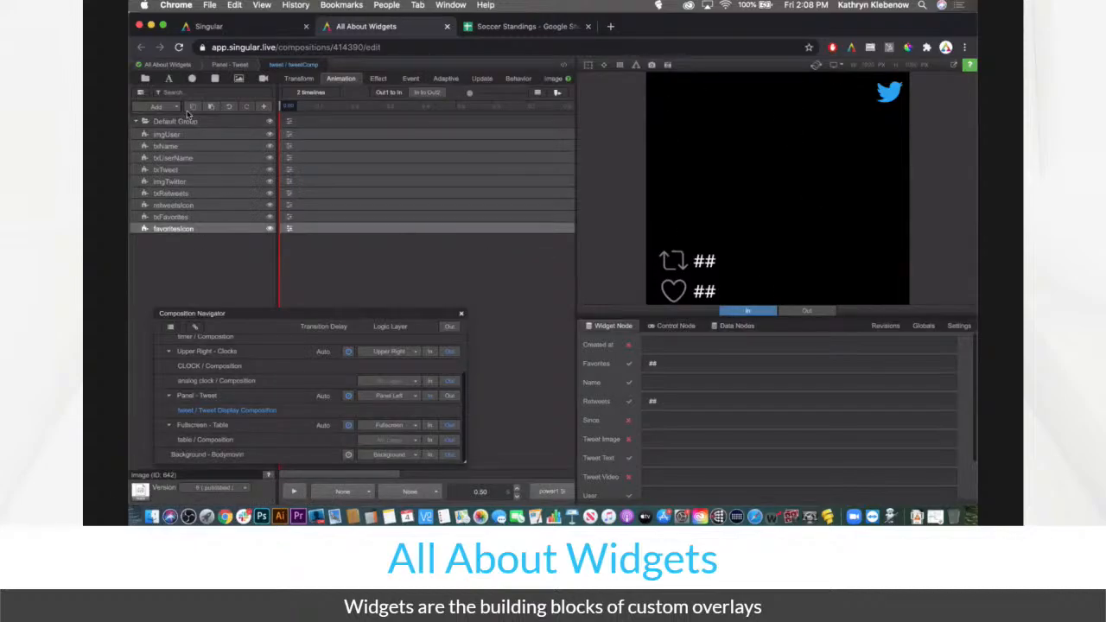
pyautogui.click(216, 78)
pyautogui.moveTo(193, 224); pyautogui.dragTo(195, 247)
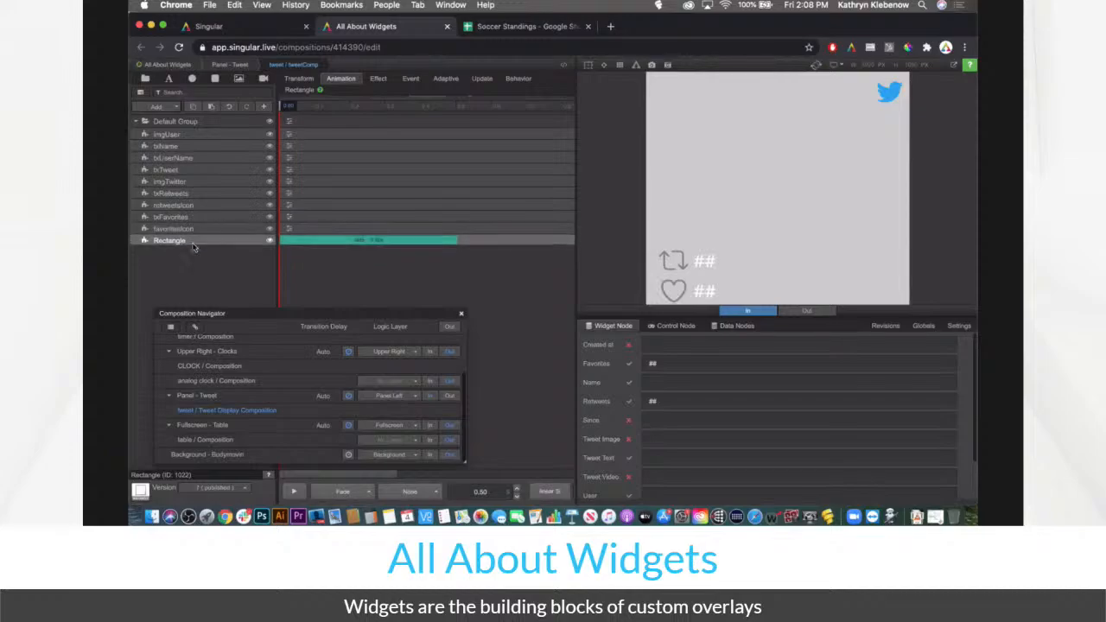
# Reload the editor page and reopen the Tweet Display Composition through Panel - Tweet, selecting its Rectangle layer
pyautogui.click(192, 146)
pyautogui.click(395, 47)
pyautogui.press('Return')
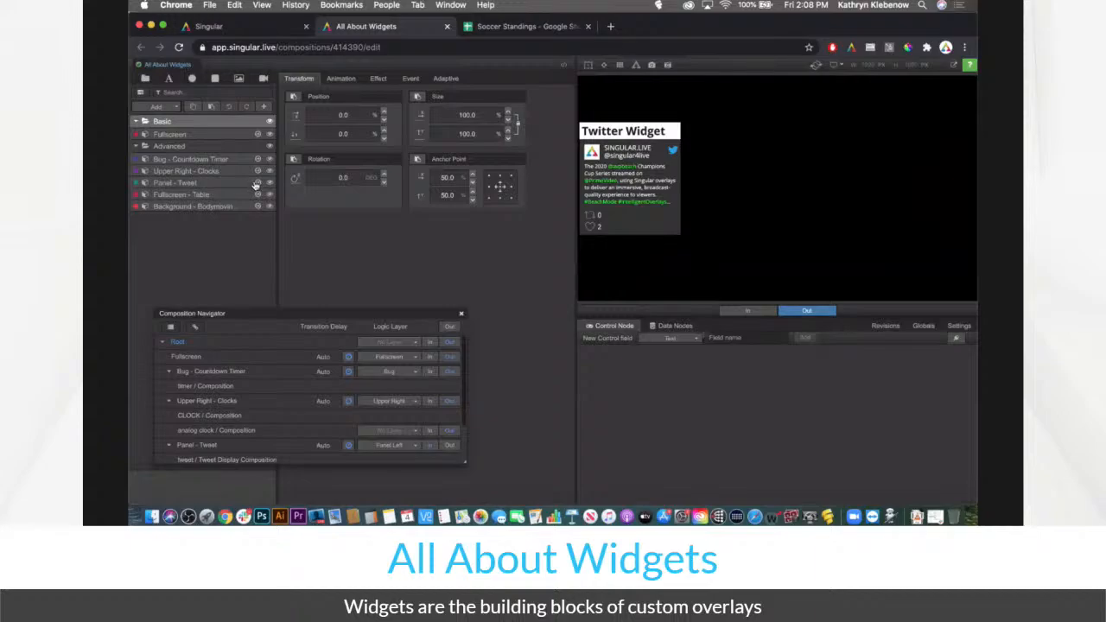
pyautogui.doubleClick(250, 184)
pyautogui.click(219, 146)
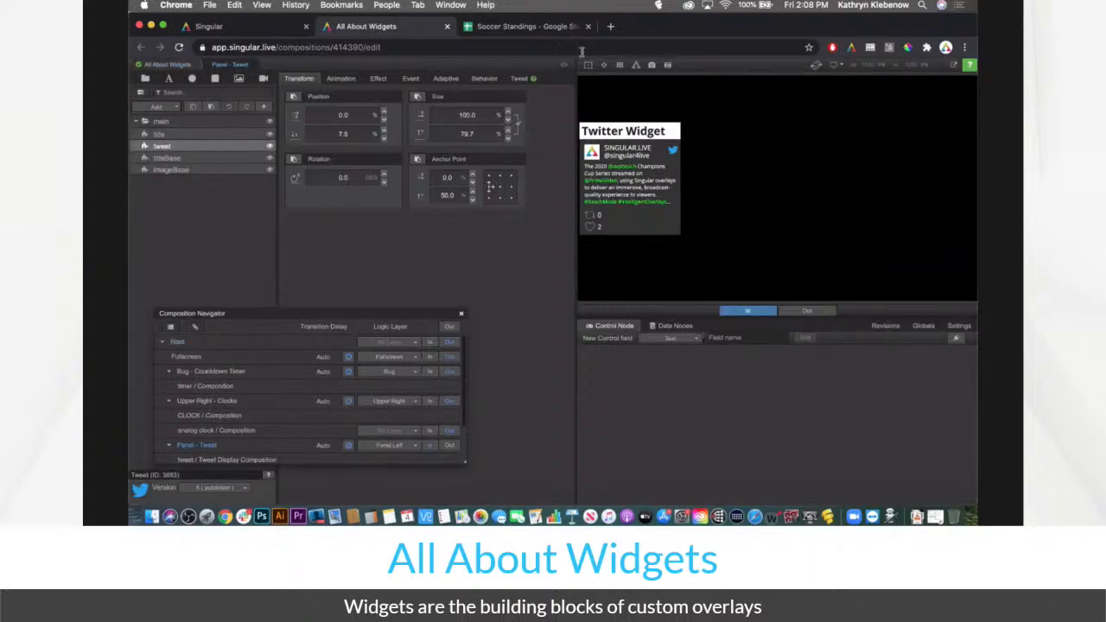
pyautogui.click(518, 78)
pyautogui.click(413, 140)
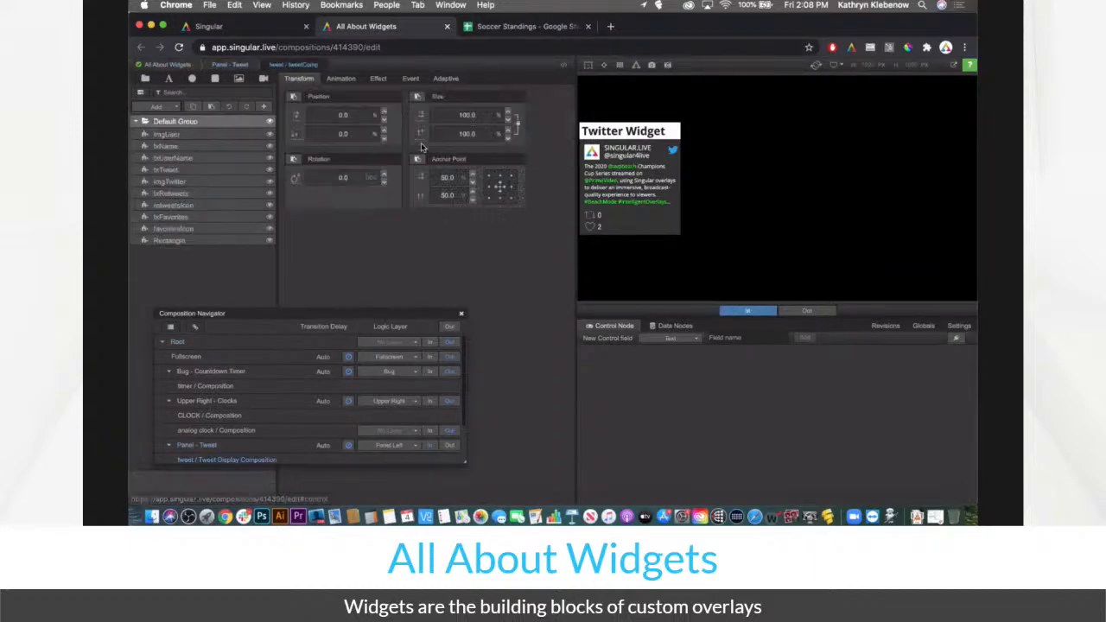
pyautogui.click(215, 243)
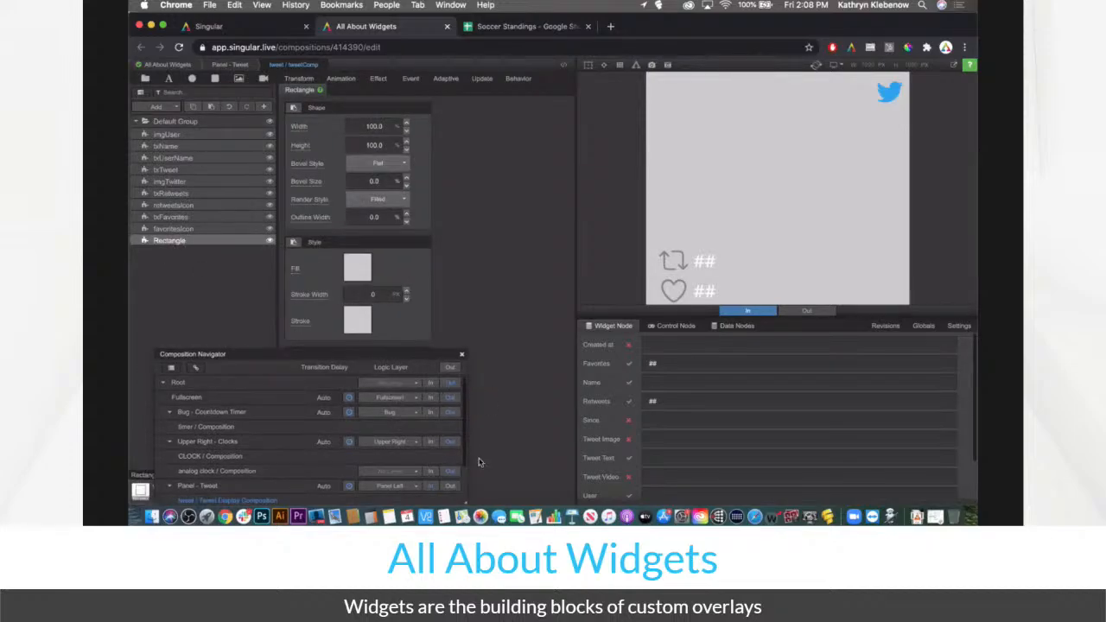
# Shrink the Composition Navigator, move it lower, and turn on the bounding box display in the preview
pyautogui.moveTo(465, 501); pyautogui.dragTo(465, 462)
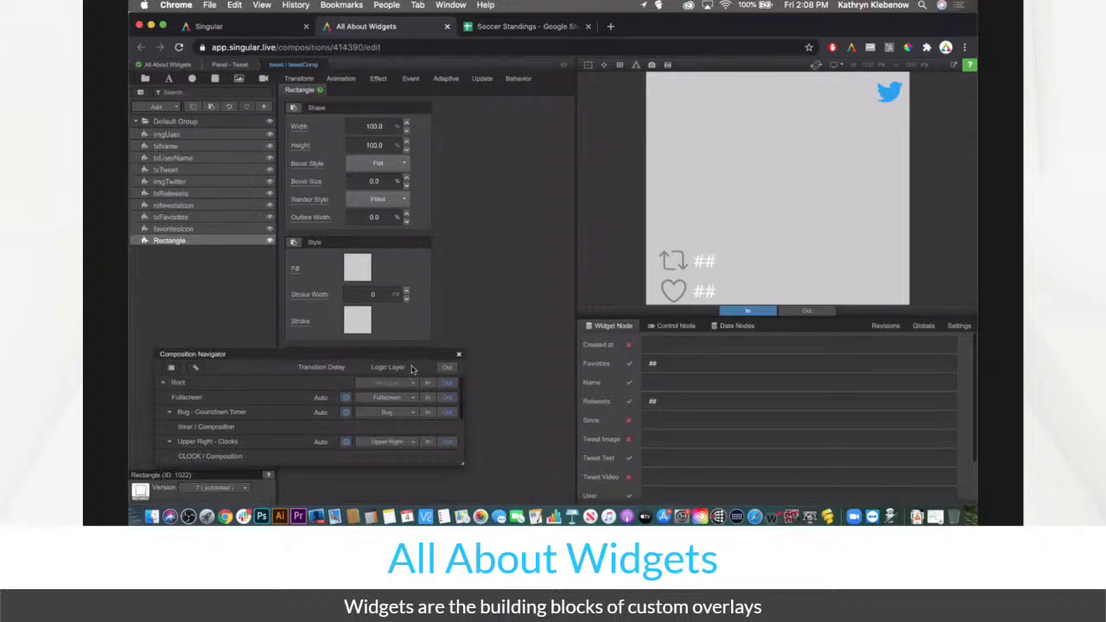
pyautogui.moveTo(421, 354); pyautogui.dragTo(414, 368)
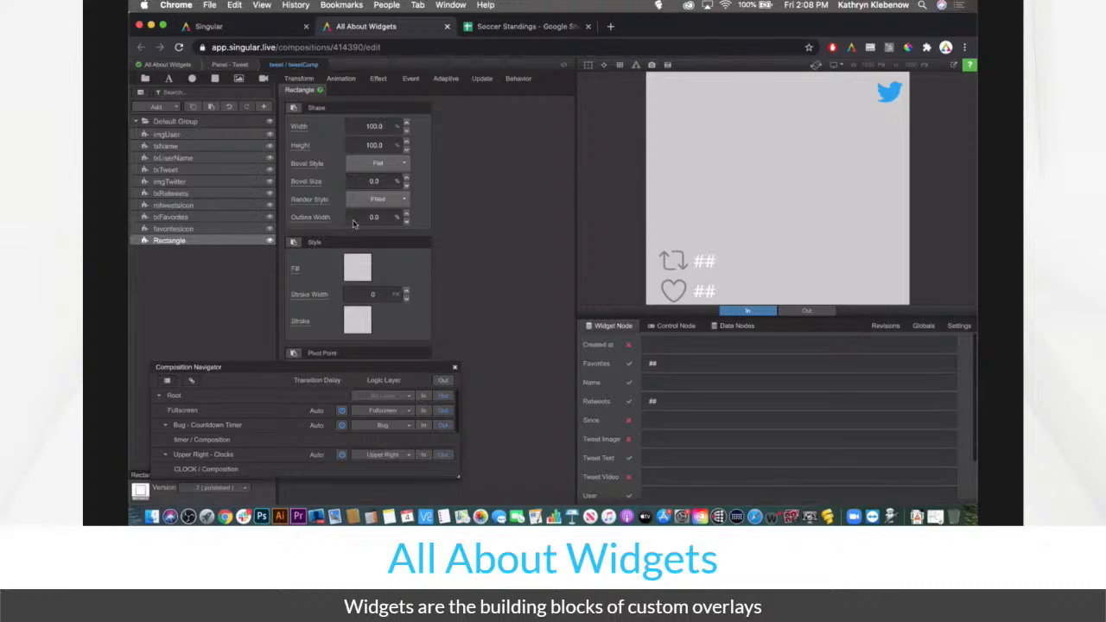
pyautogui.click(587, 65)
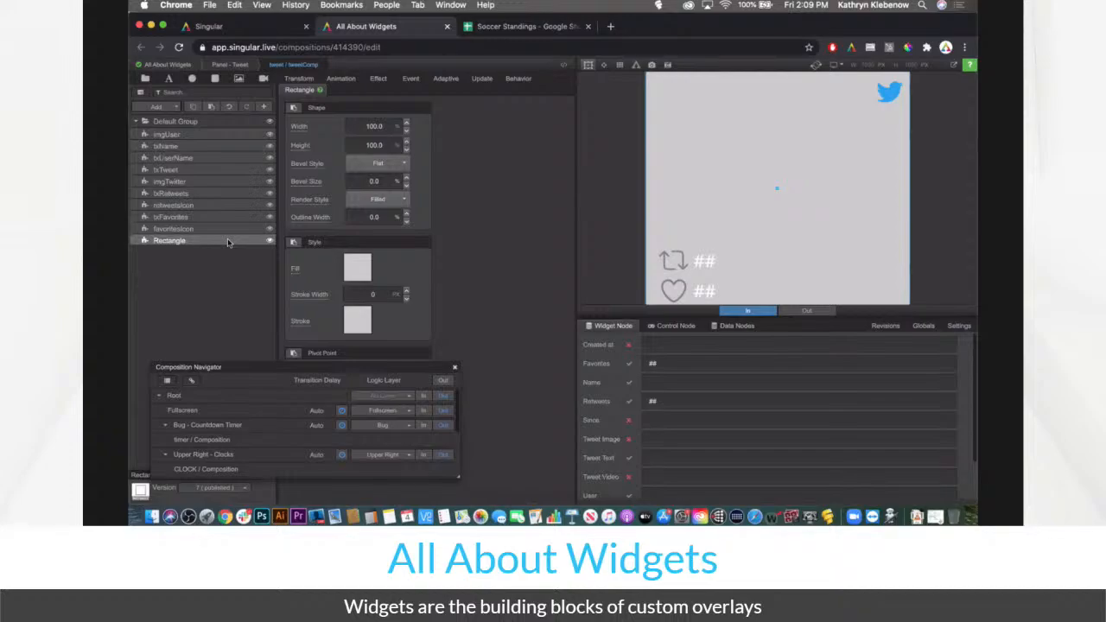
# Select the imgUser layer and examine the widget node fields available for the tweet and which are linked
pyautogui.click(173, 134)
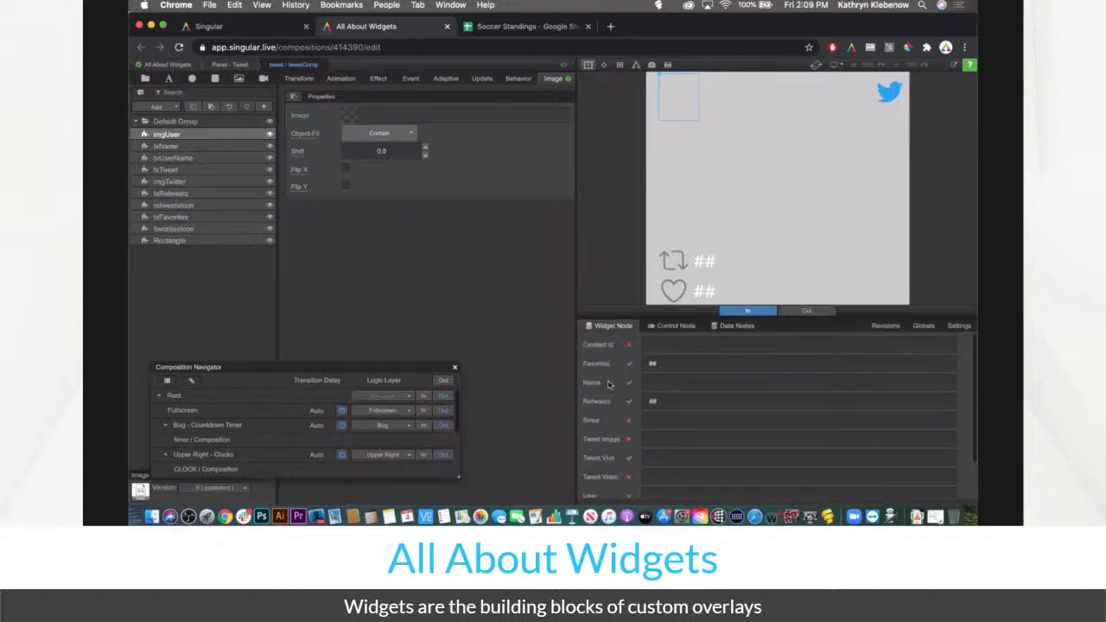
pyautogui.scroll(-2, 607, 380)
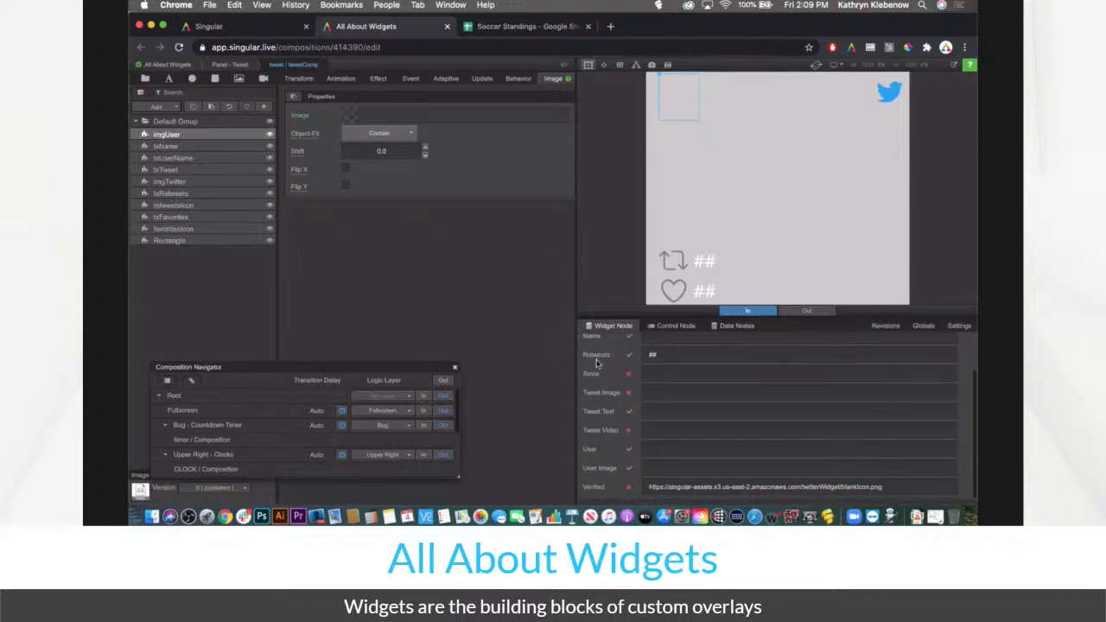
pyautogui.scroll(2, 607, 342)
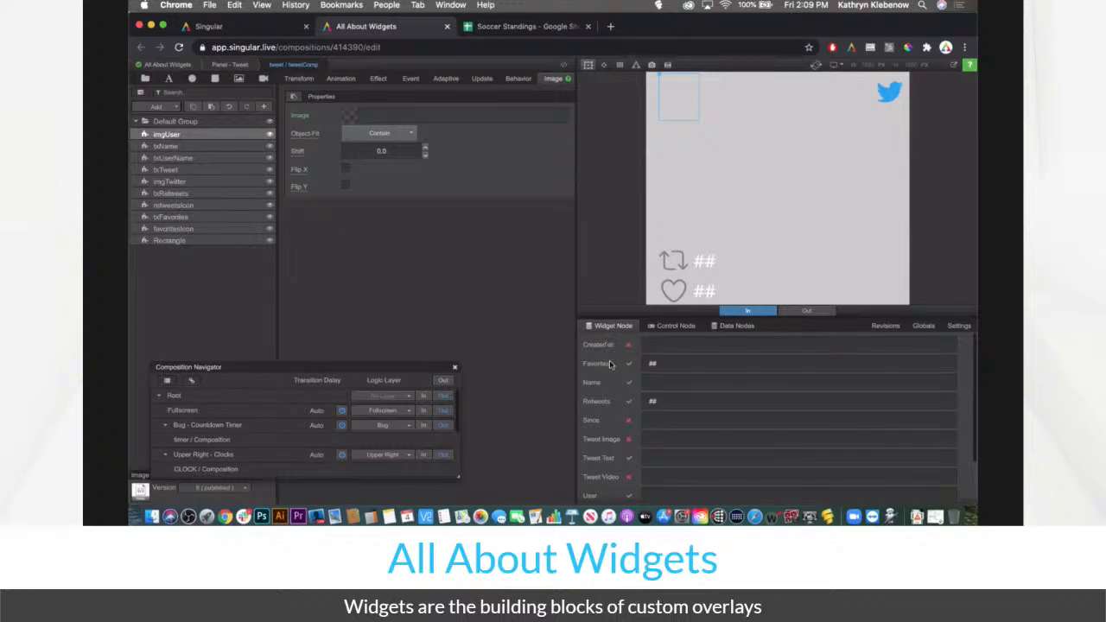
pyautogui.scroll(-2, 610, 365)
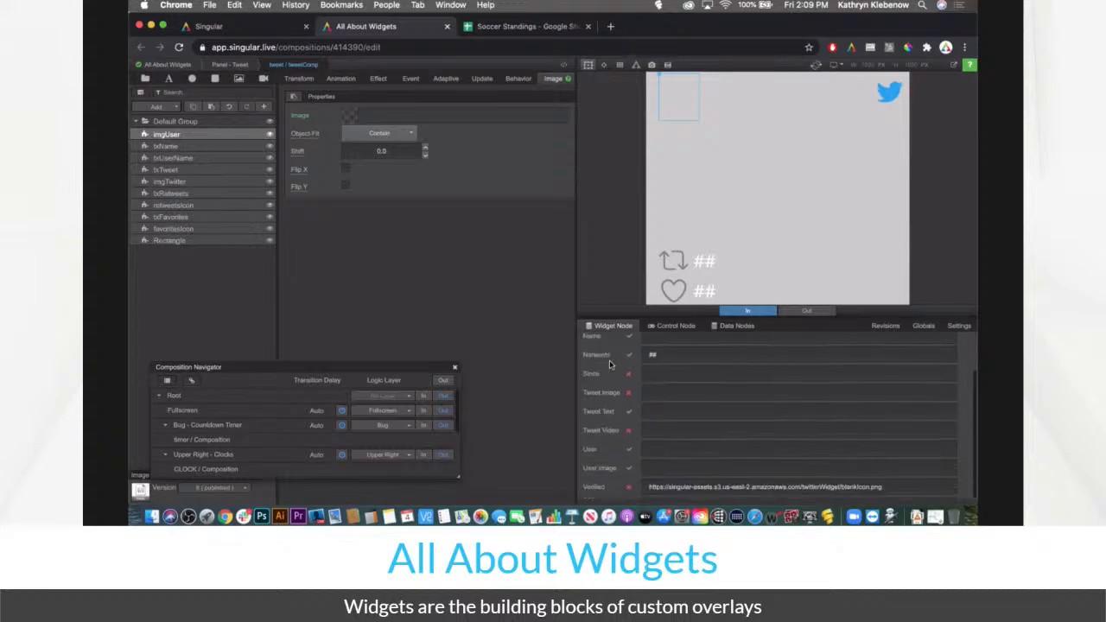
pyautogui.scroll(2, 610, 364)
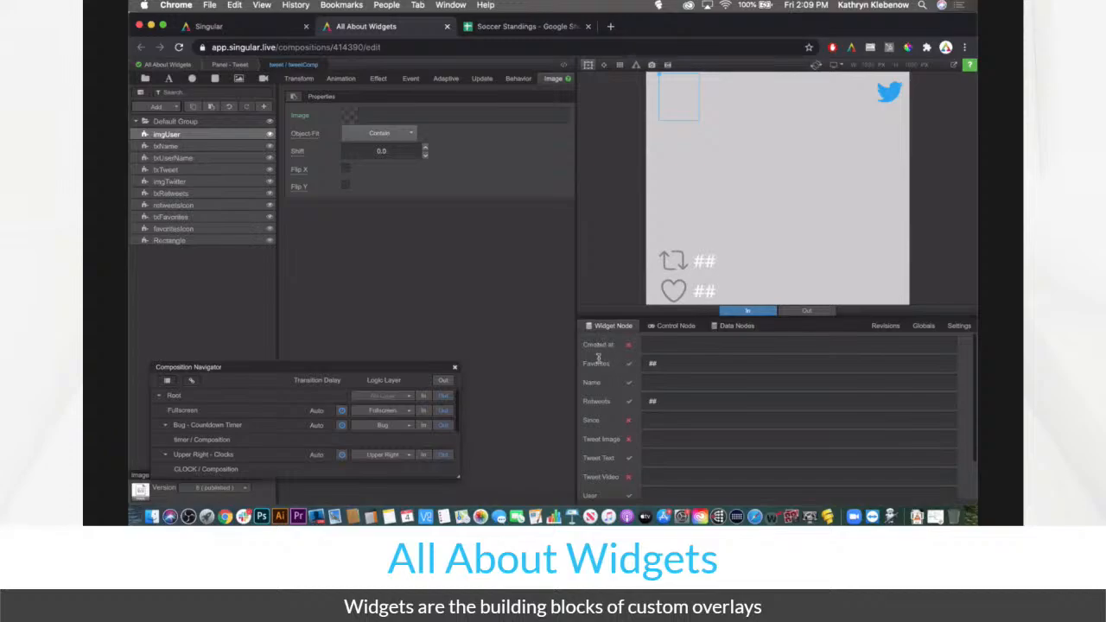
pyautogui.scroll(-2, 594, 380)
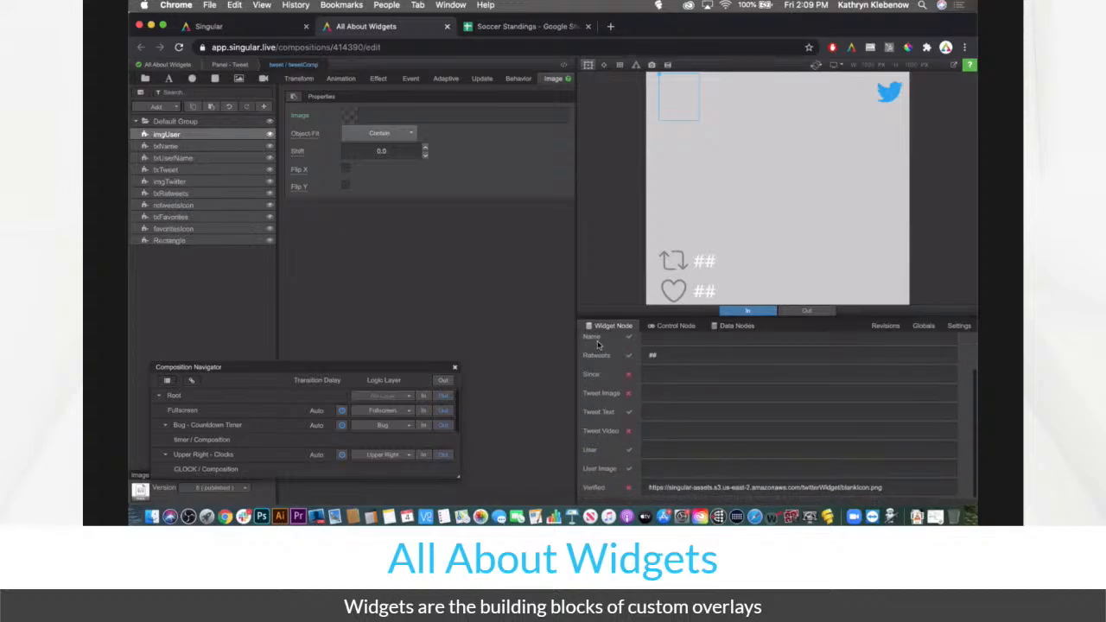
pyautogui.scroll(2, 604, 350)
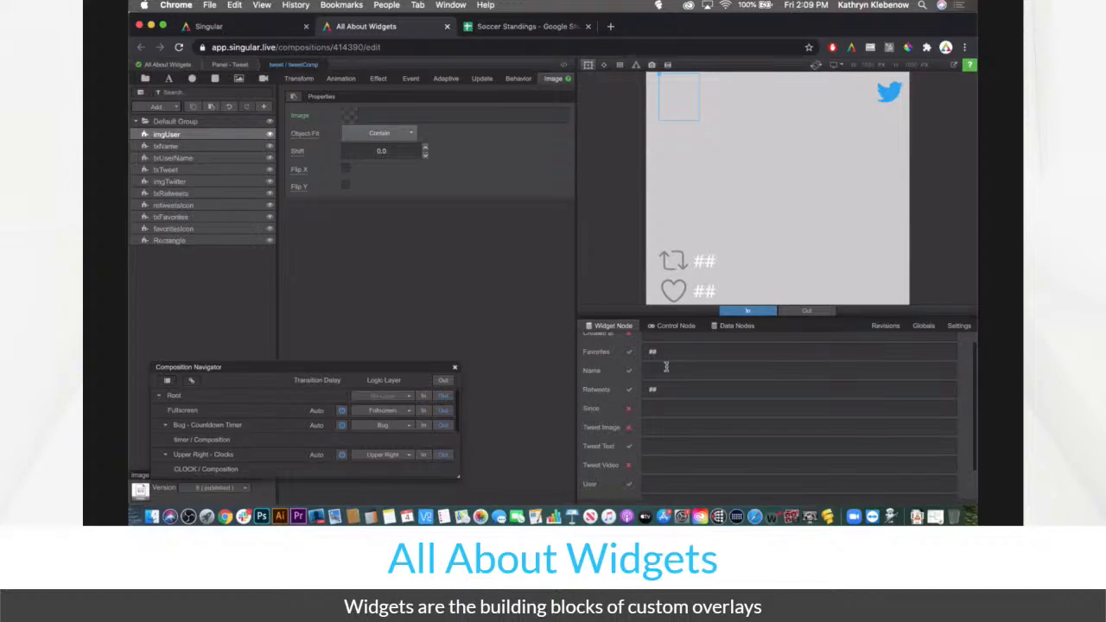
pyautogui.scroll(-2, 603, 374)
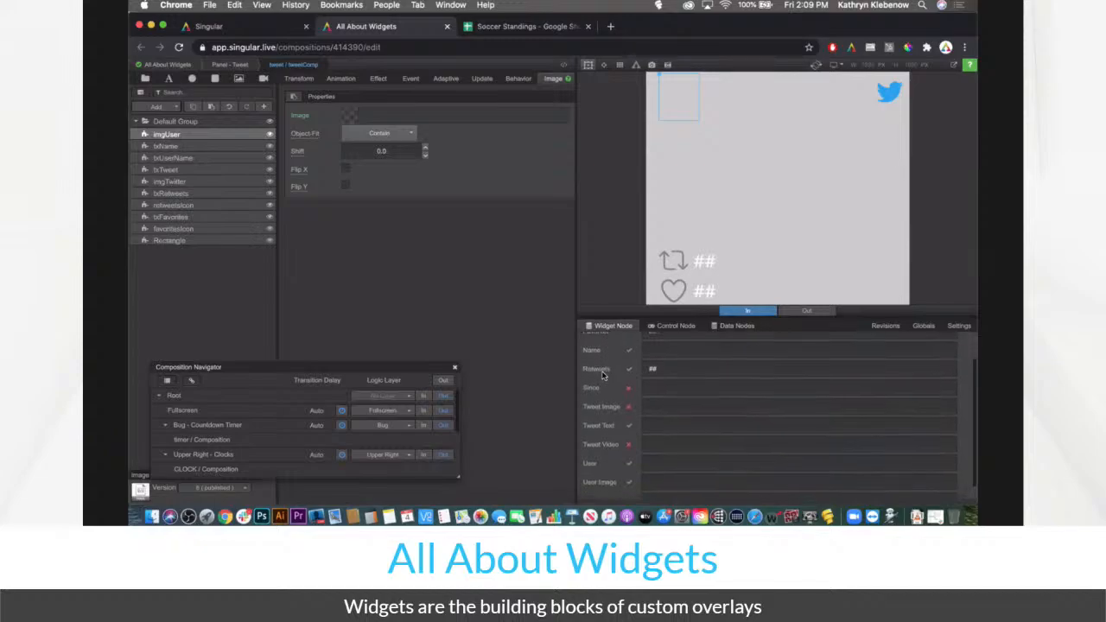
pyautogui.scroll(-1, 609, 436)
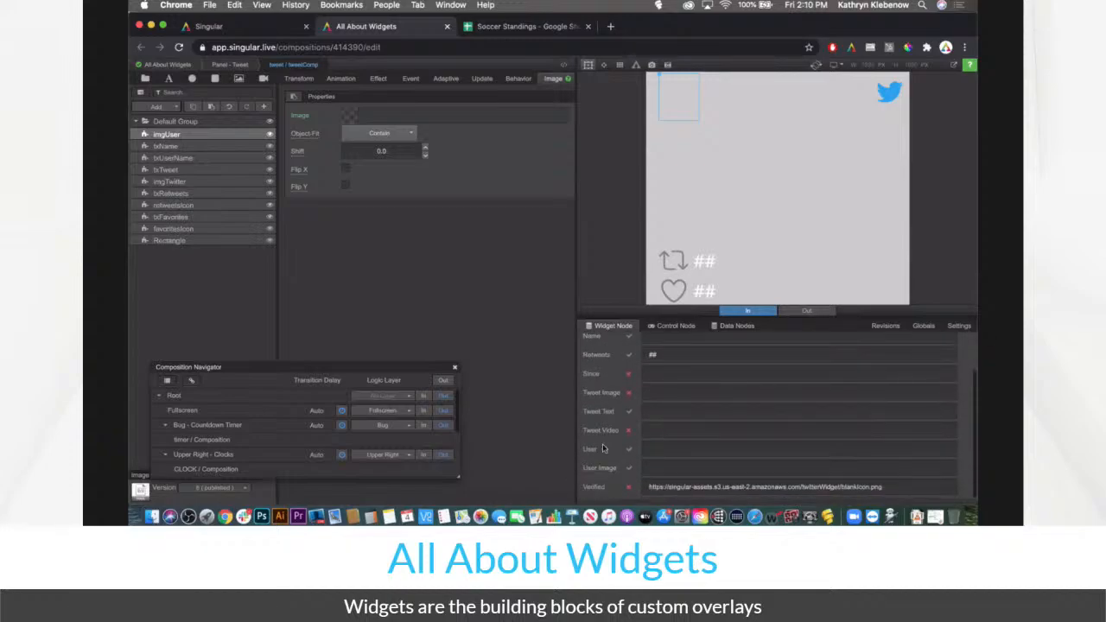
pyautogui.scroll(3, 603, 448)
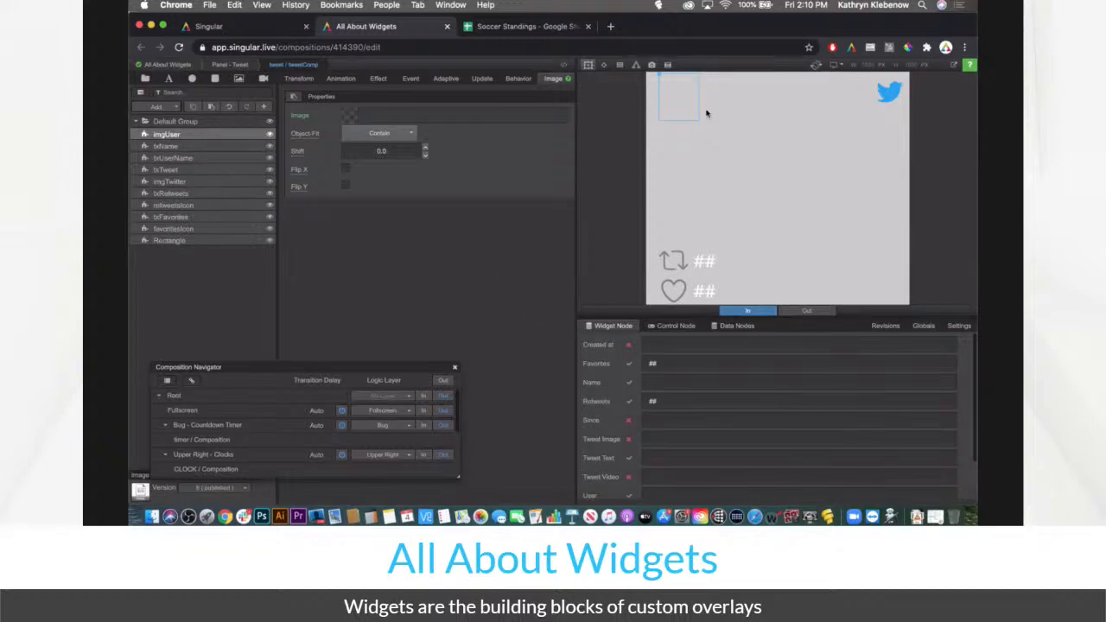
pyautogui.scroll(-3, 627, 421)
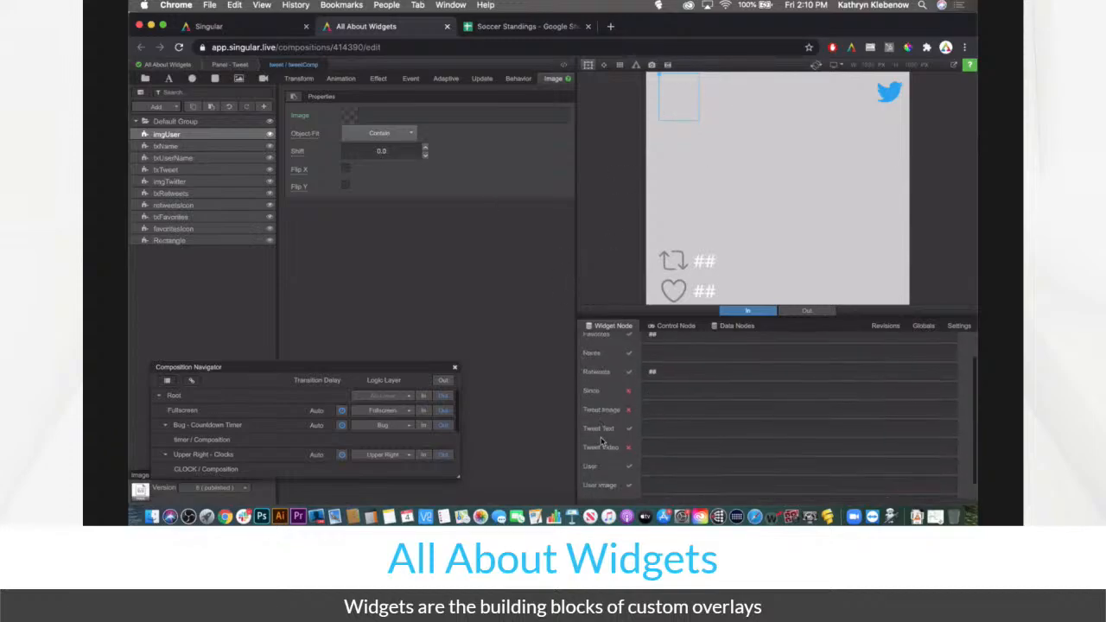
# Unlink the imgUser layer's Image property and link it again to the User Image widget node field
pyautogui.click(302, 115)
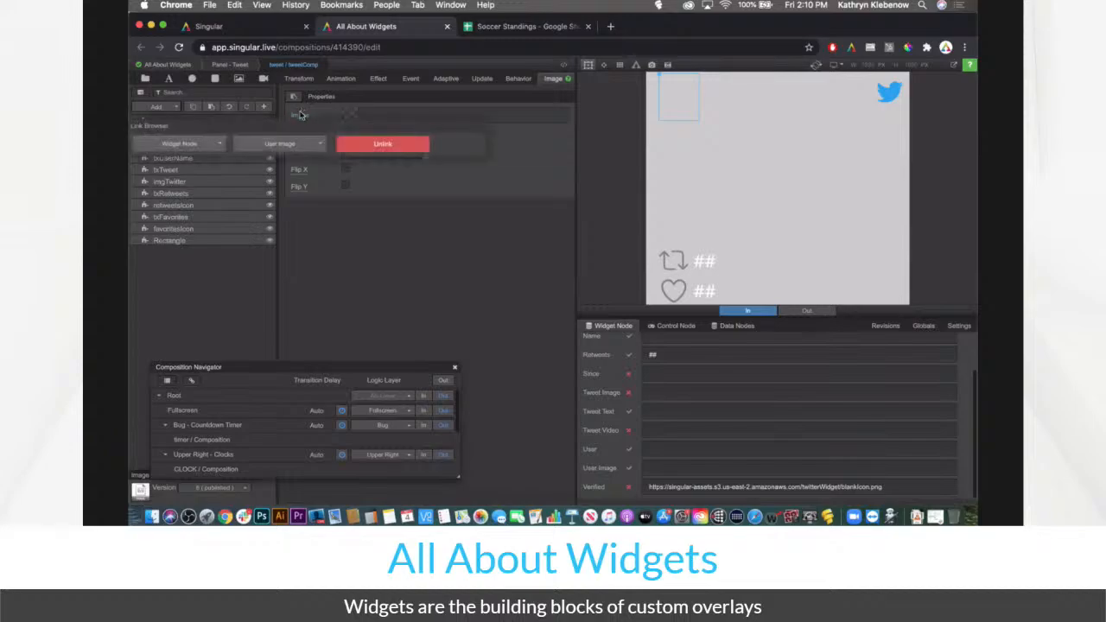
pyautogui.click(372, 144)
pyautogui.click(279, 143)
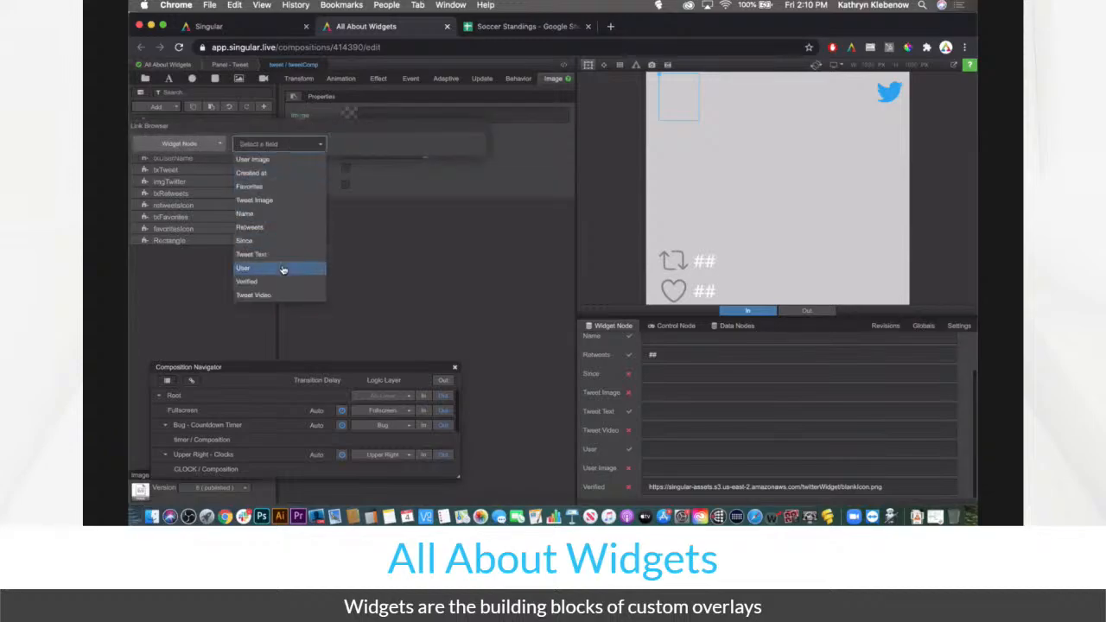
pyautogui.click(276, 160)
pyautogui.click(361, 209)
# Review the widget node fields available for the txName layer's text link, leaving it on Name
pyautogui.click(219, 148)
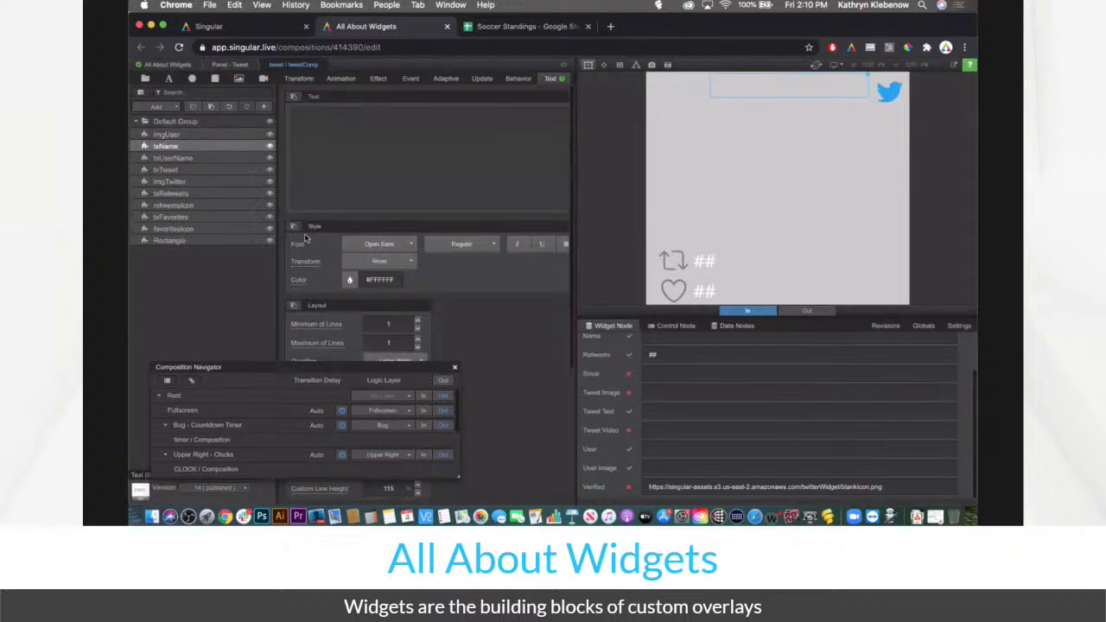
pyautogui.click(314, 96)
pyautogui.click(303, 122)
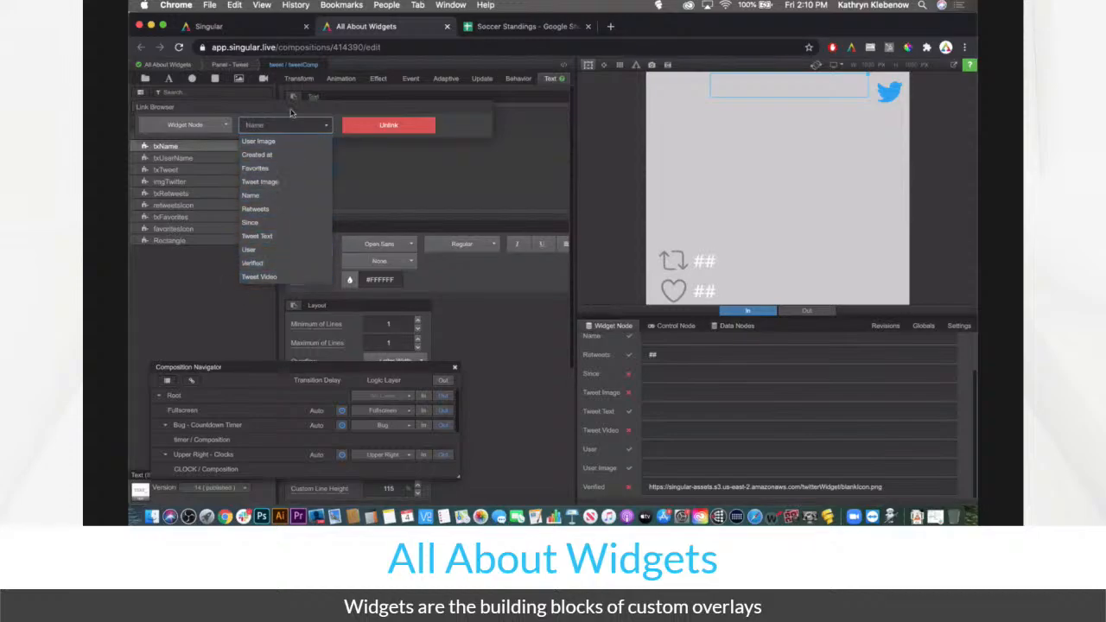
pyautogui.click(273, 196)
# Examine the remaining text and icon layers of the tweet composition, checking whether the retweetsIcon image is linked to a widget node field
pyautogui.click(178, 160)
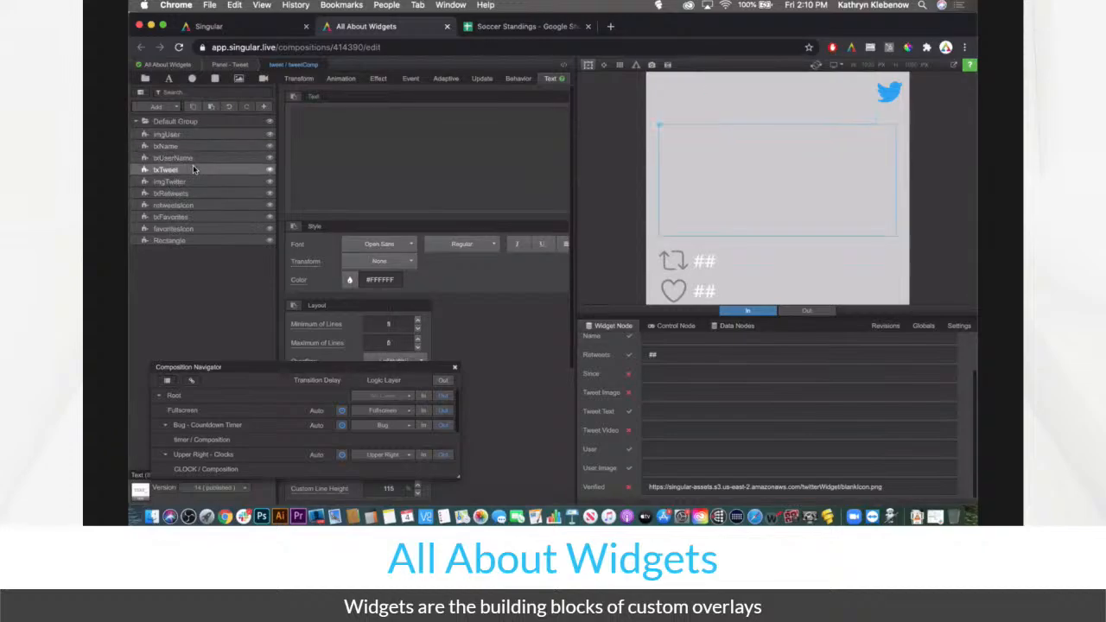
pyautogui.click(190, 194)
pyautogui.click(186, 207)
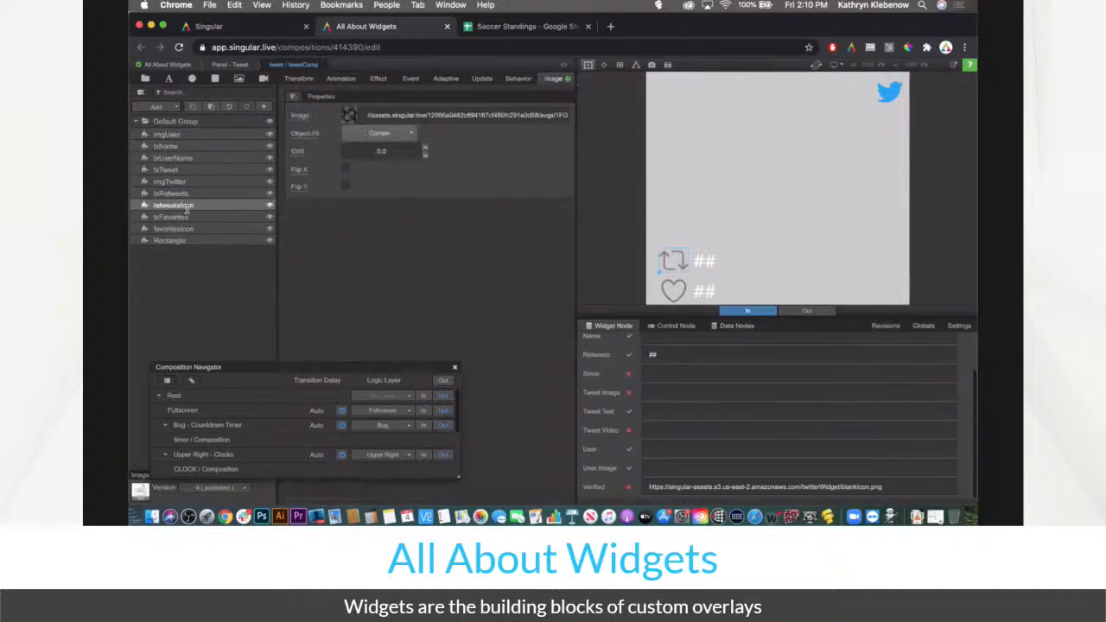
pyautogui.click(184, 216)
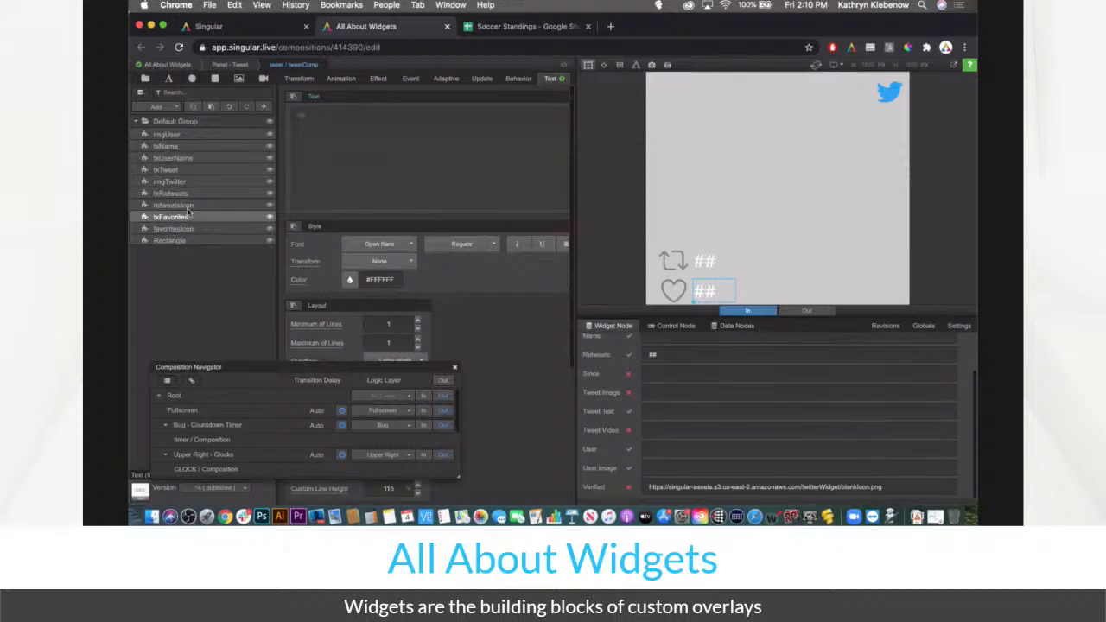
pyautogui.click(189, 205)
pyautogui.click(298, 116)
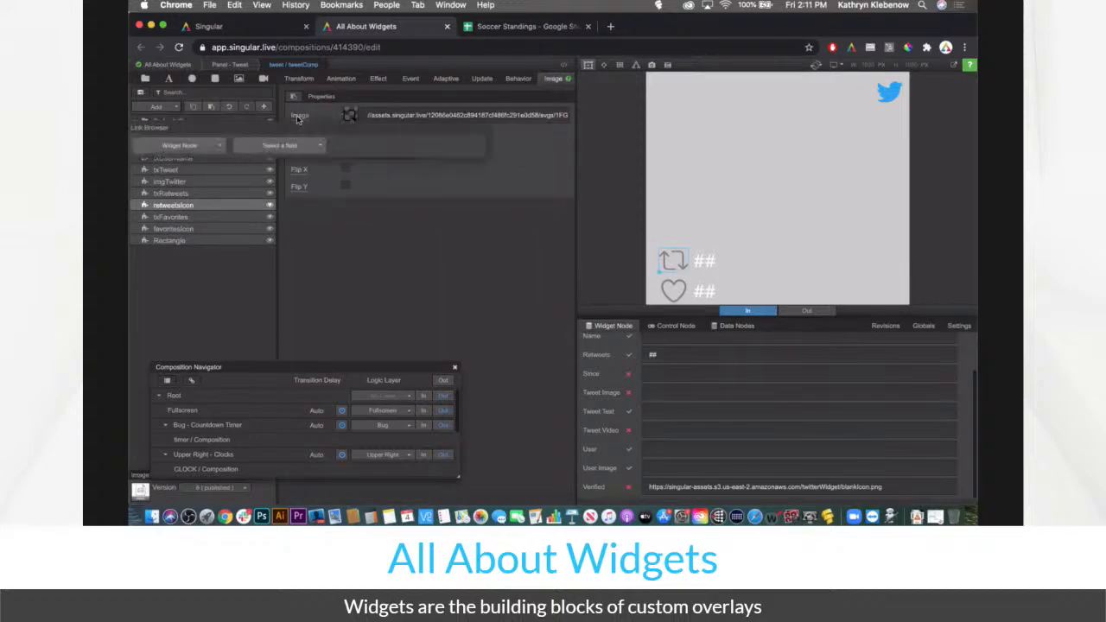
pyautogui.click(303, 222)
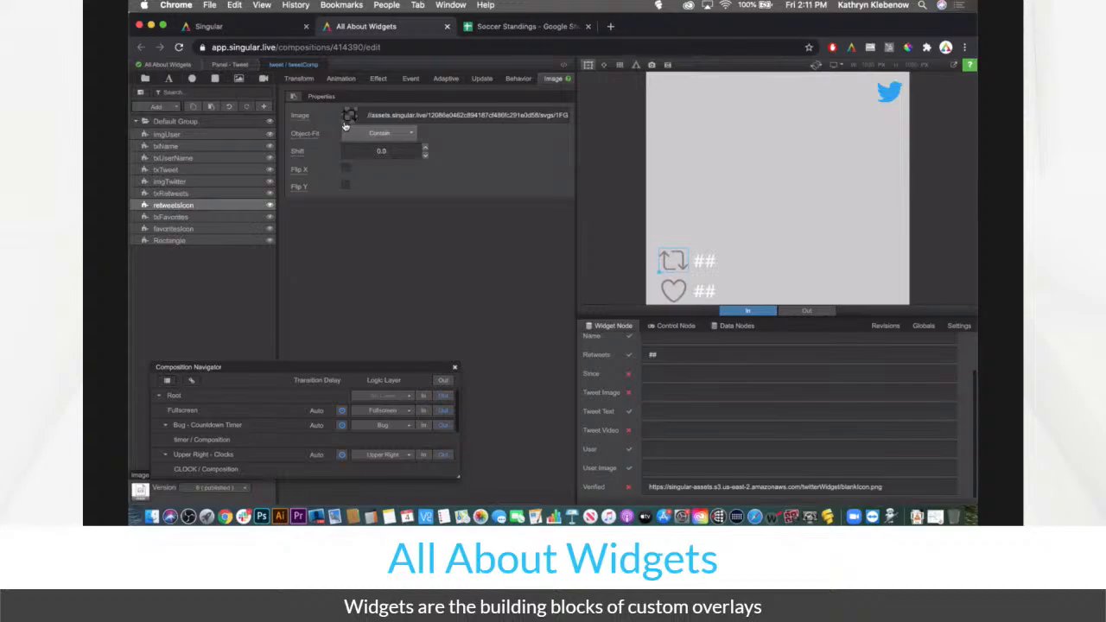
pyautogui.click(185, 229)
# Delete the Rectangle background layer from the tweet display composition and return to the Panel - Tweet composition
pyautogui.click(196, 245)
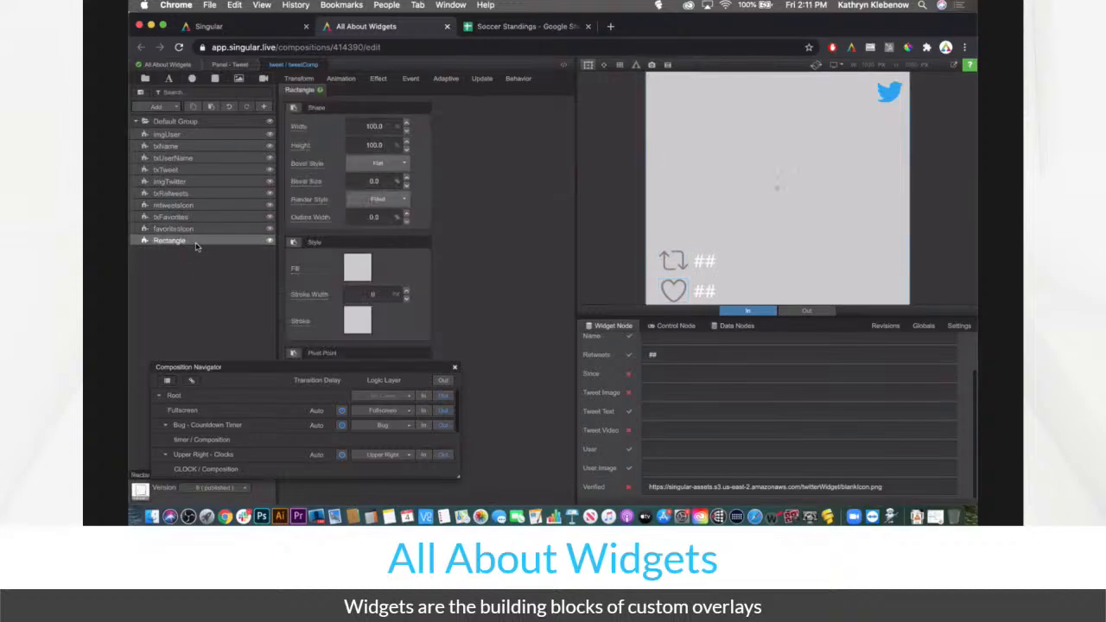
pyautogui.rightClick(195, 246)
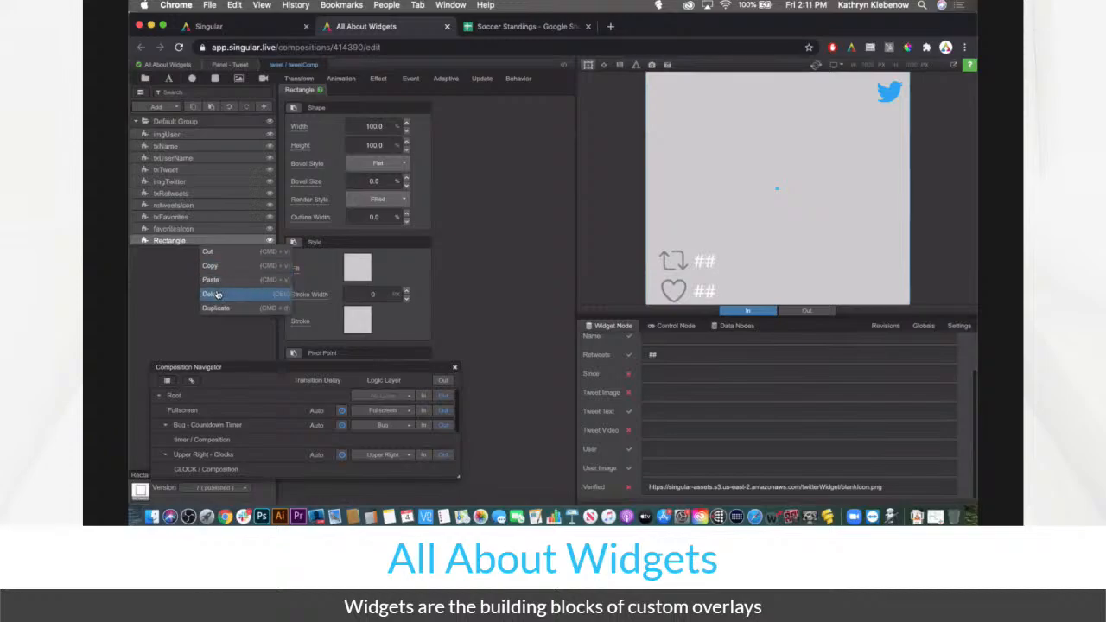
pyautogui.click(220, 290)
pyautogui.click(209, 218)
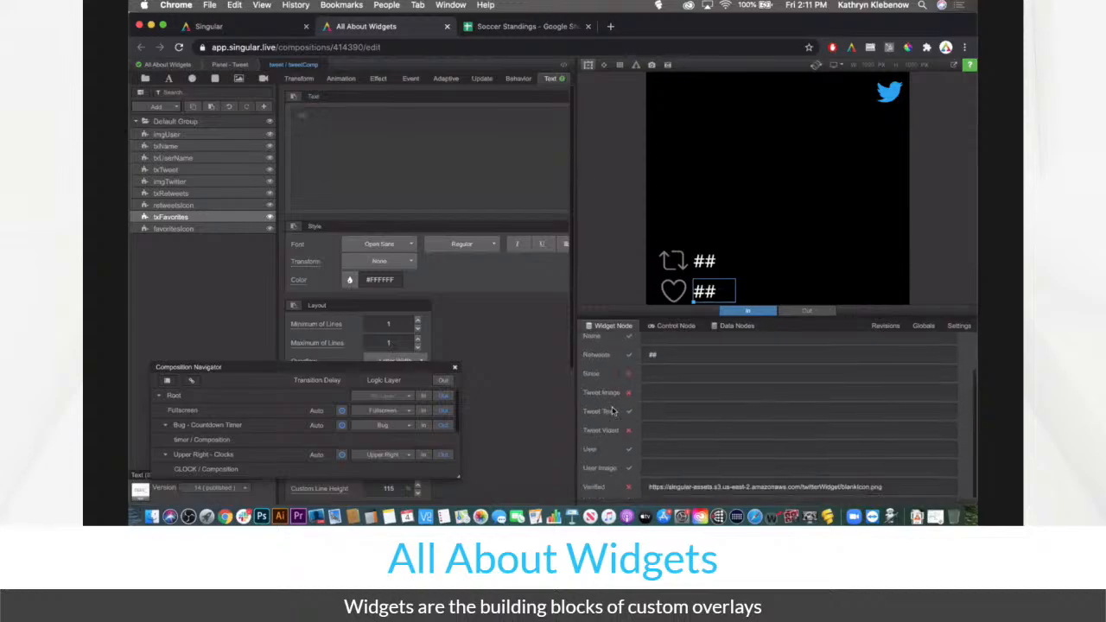
pyautogui.scroll(2, 612, 411)
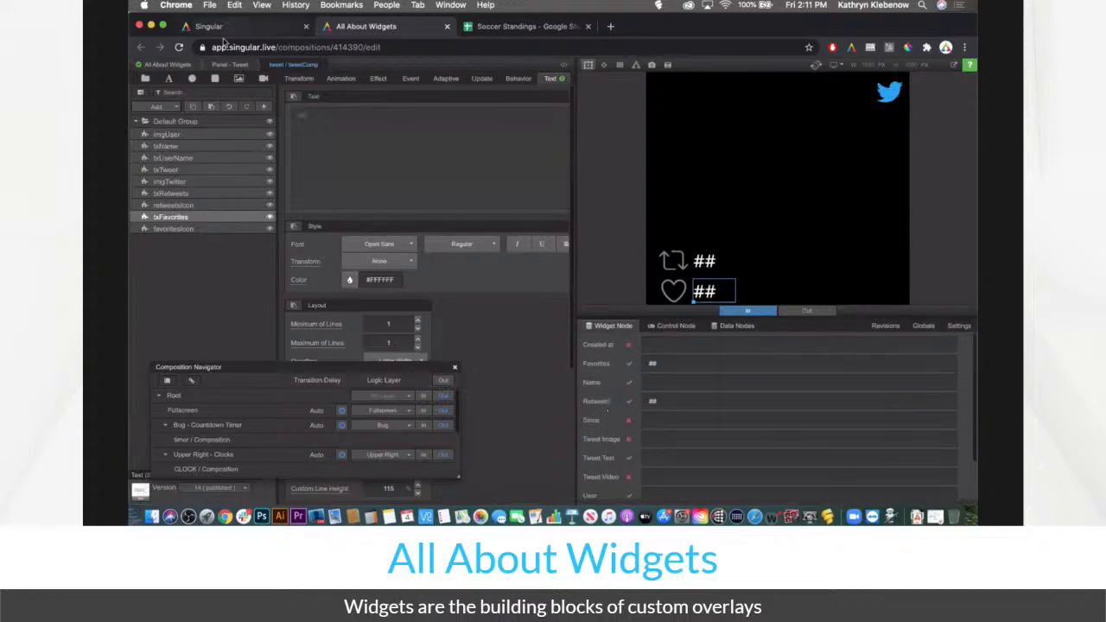
pyautogui.click(230, 67)
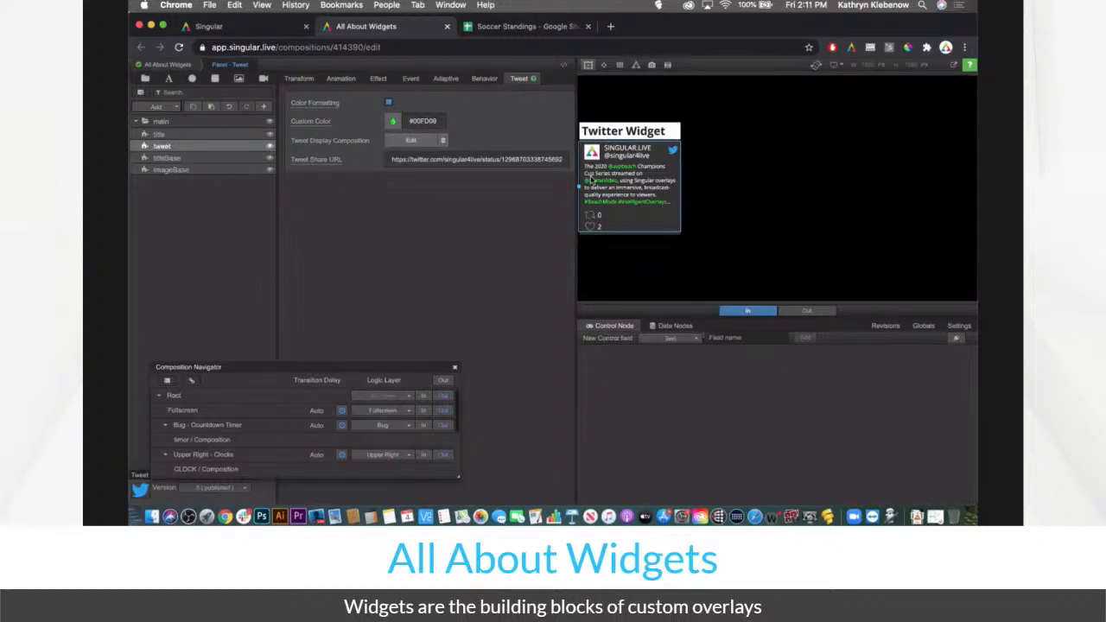
# Open the singular4live Twitter profile in a new browser tab, open its latest tweet about widgets and copy the tweet's URL
pyautogui.click(611, 26)
pyautogui.write('tw')
pyautogui.press('Return')
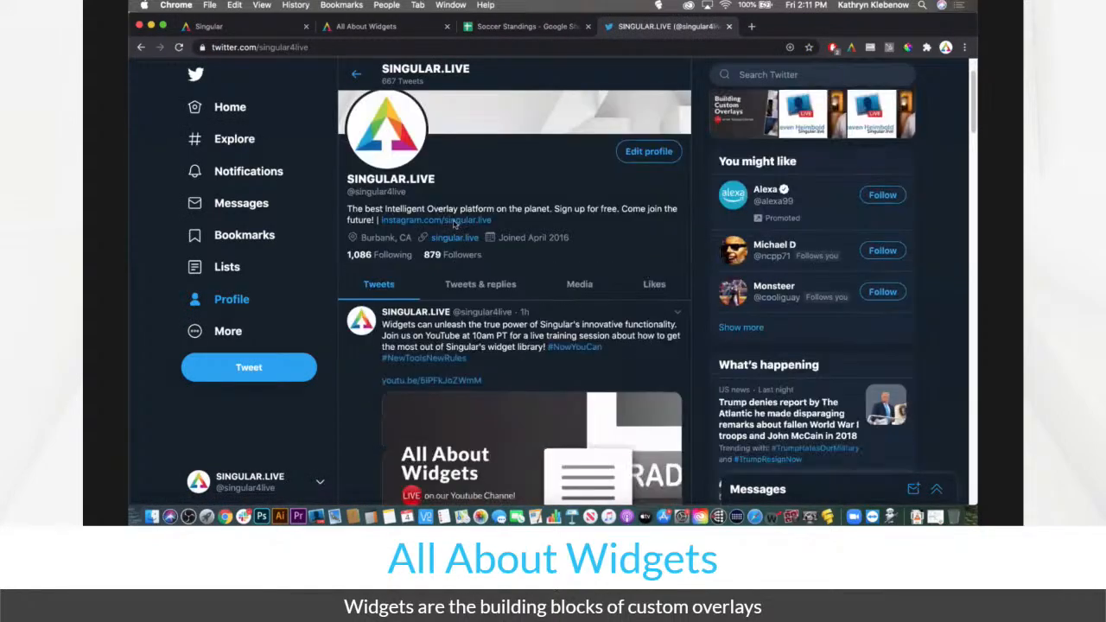
pyautogui.scroll(-4, 471, 308)
pyautogui.scroll(-1, 472, 309)
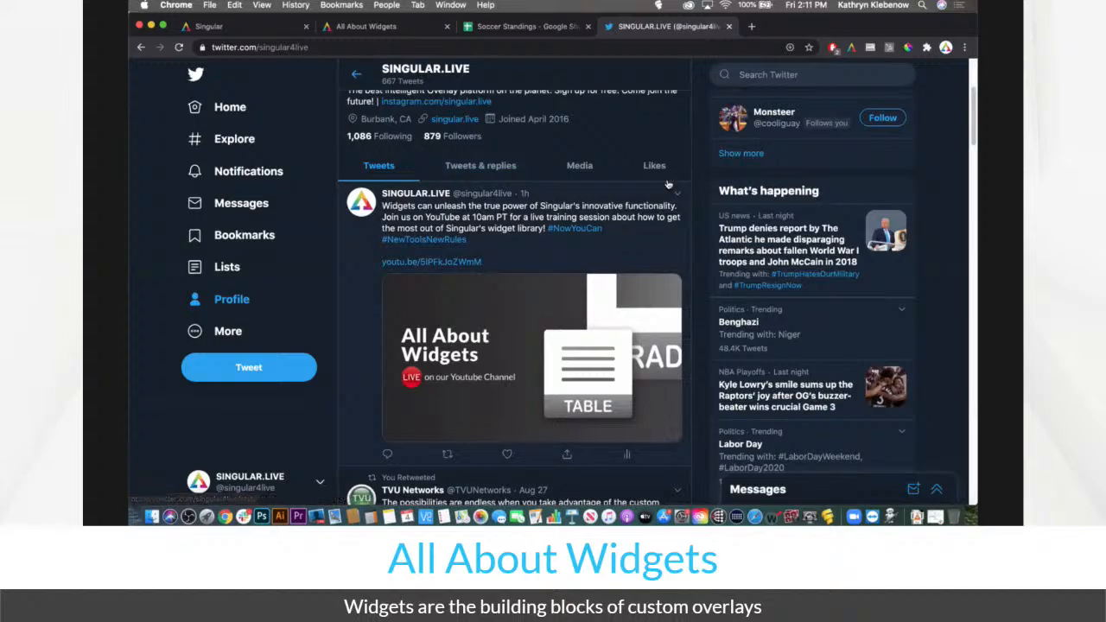
pyautogui.click(570, 191)
pyautogui.click(454, 46)
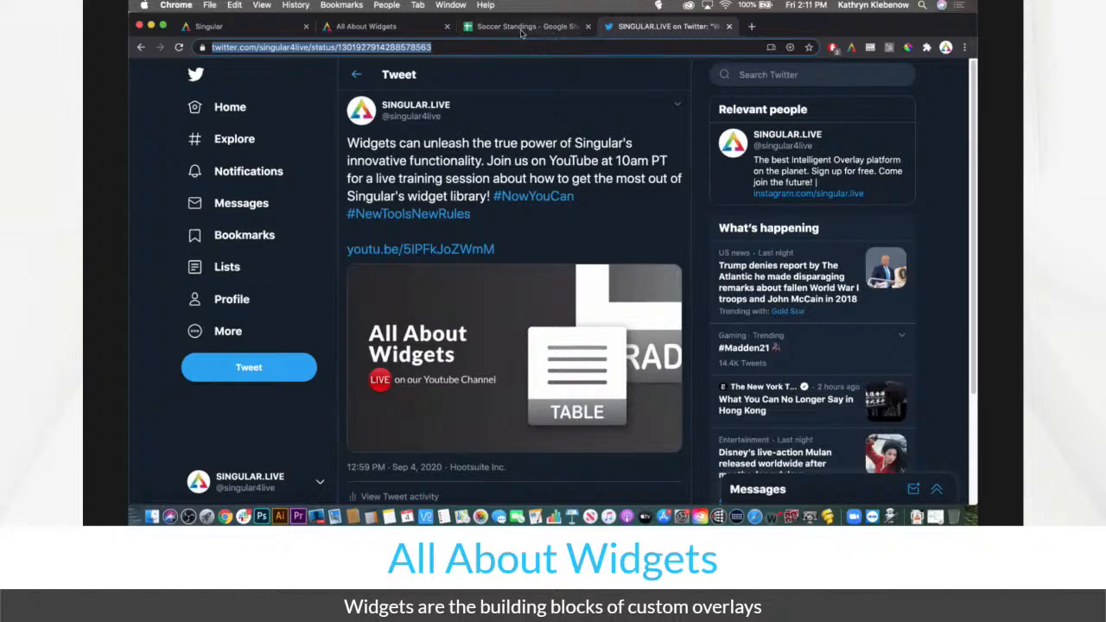
pyautogui.click(404, 27)
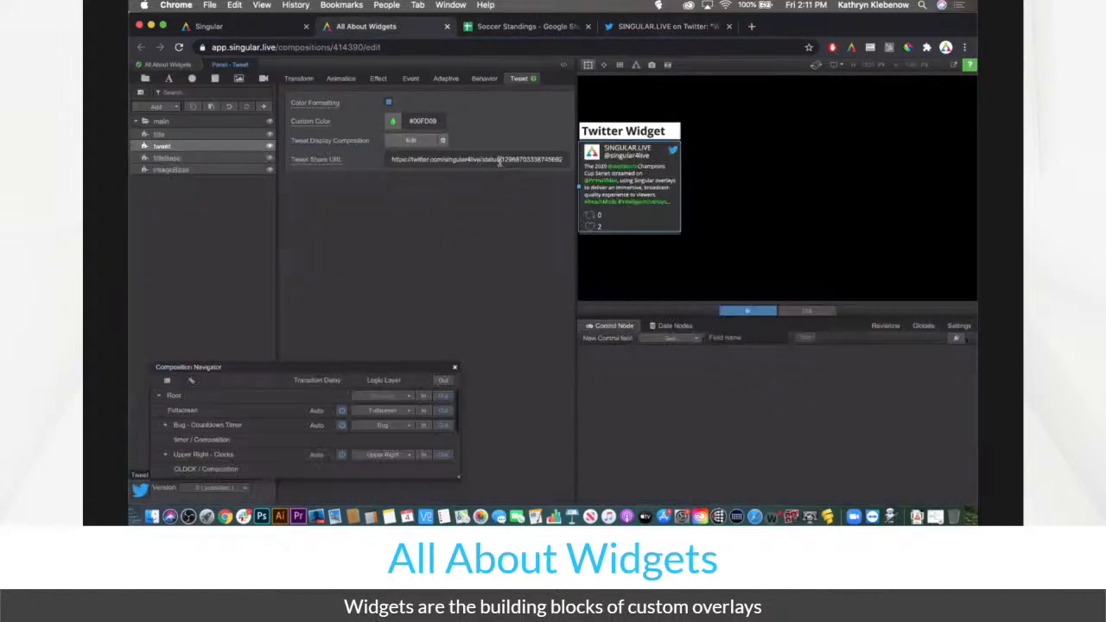
pyautogui.tripleClick(499, 160)
pyautogui.press('super+v')
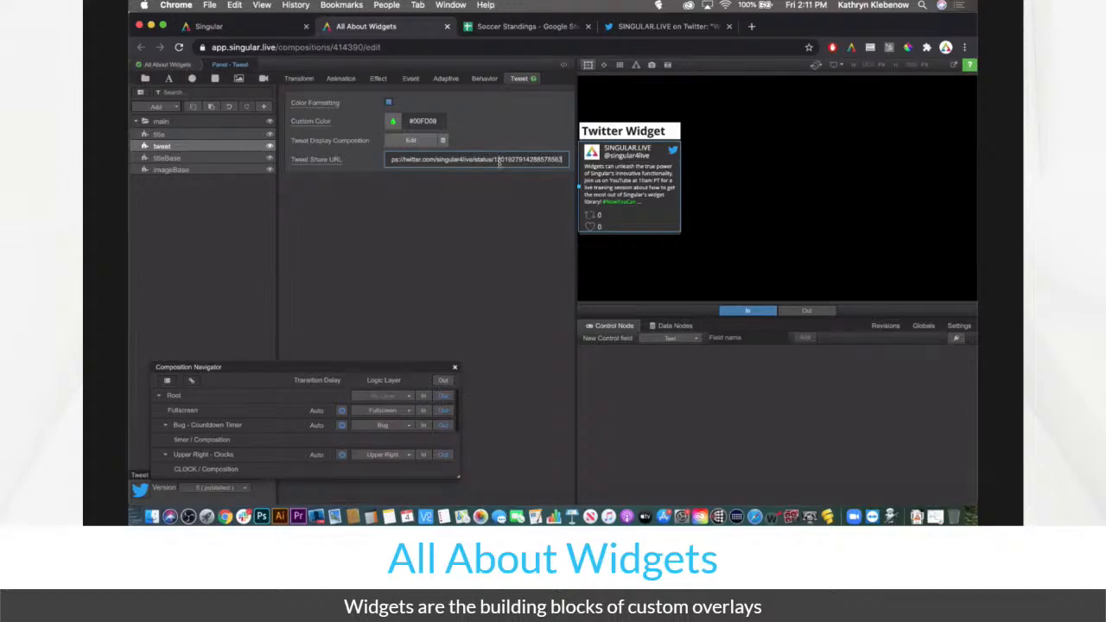
pyautogui.click(497, 173)
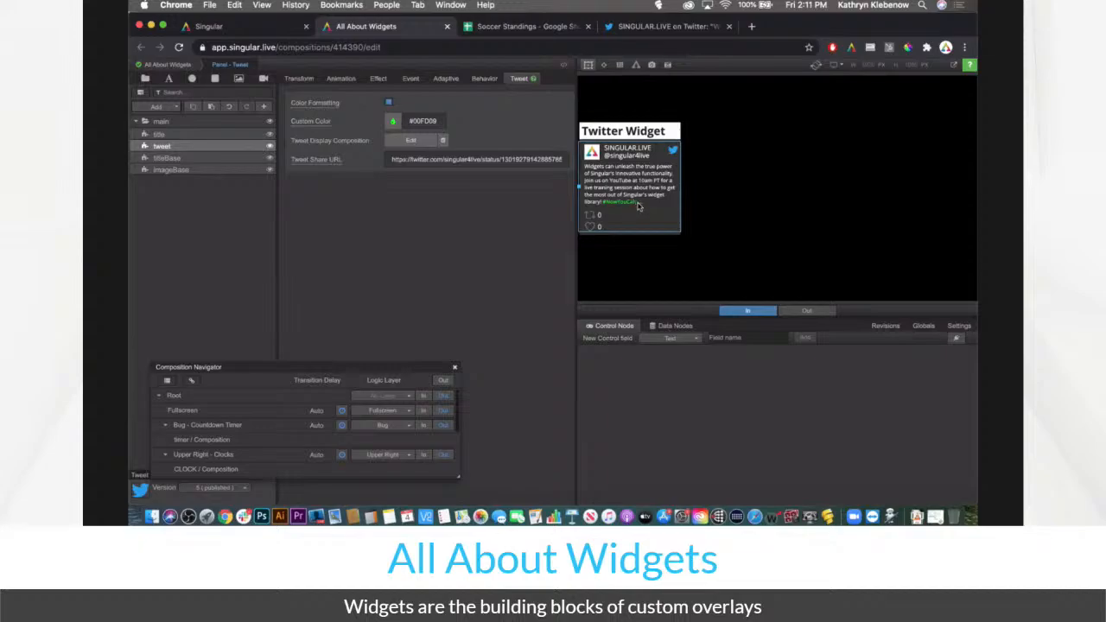
# Open the Tweet Display Composition for editing, look through its icon and text layers, and select txTweet
pyautogui.click(423, 142)
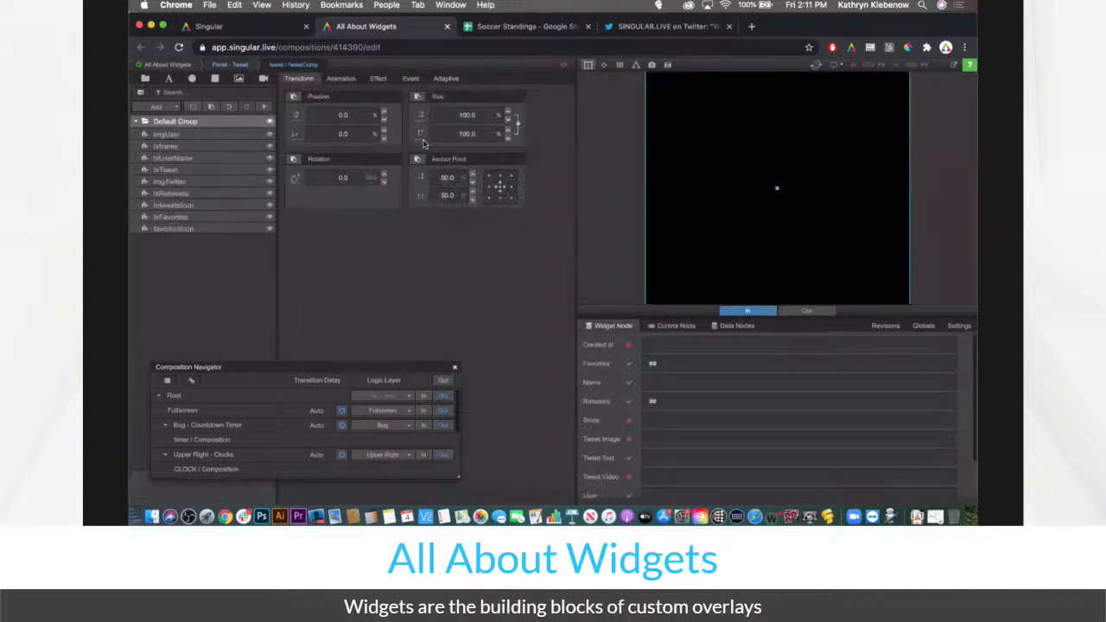
pyautogui.click(193, 206)
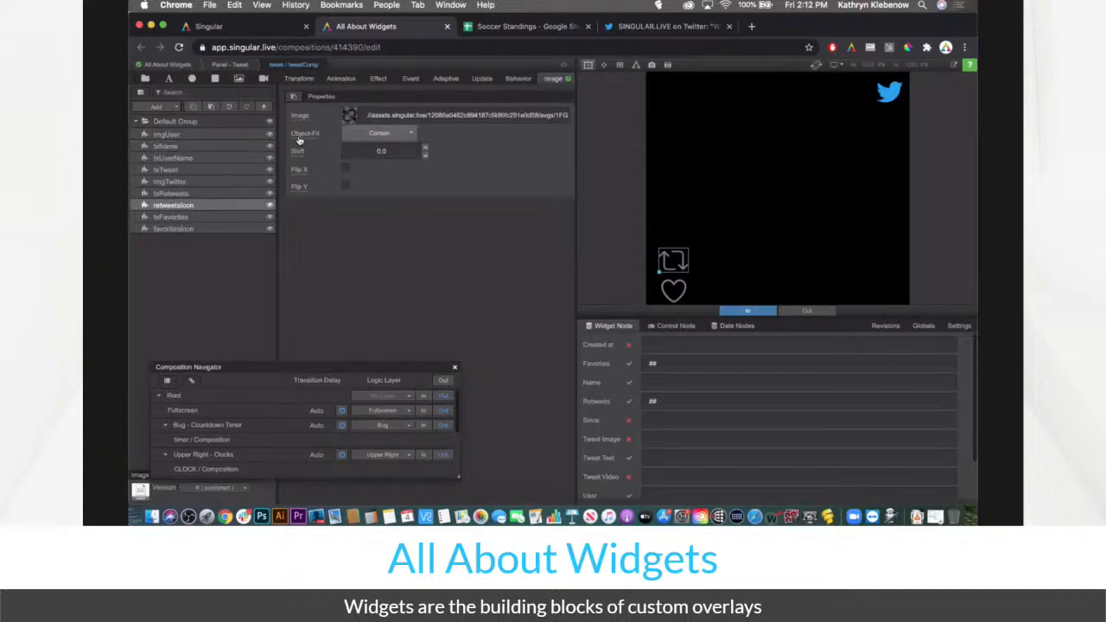
pyautogui.click(210, 194)
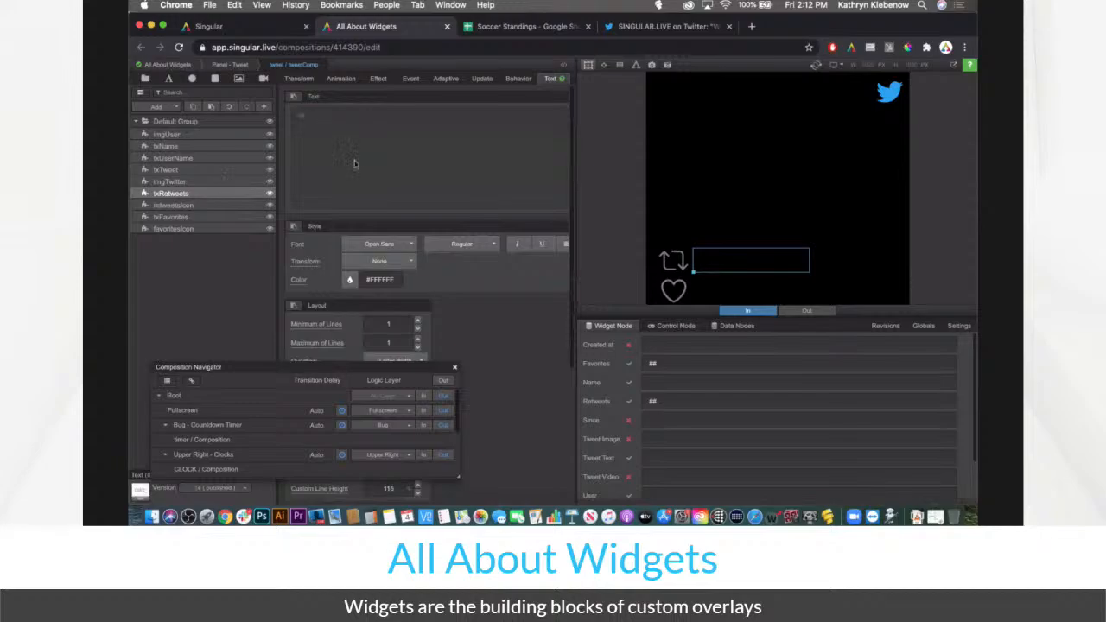
pyautogui.click(190, 180)
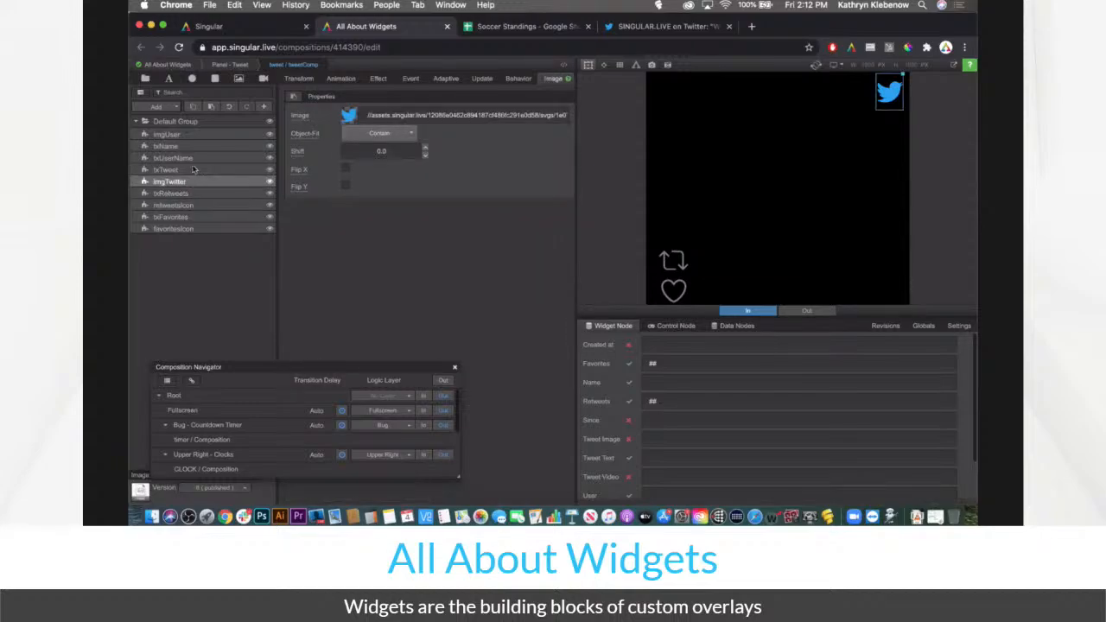
pyautogui.click(179, 171)
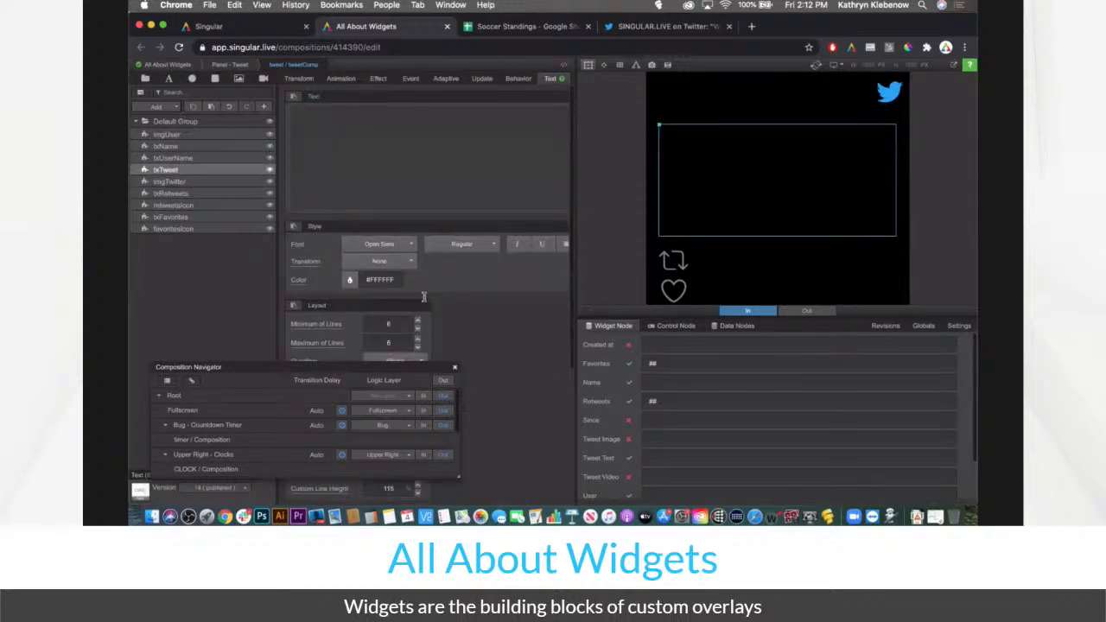
# Move the Composition Navigator off the text layout settings, set txTweet's Overflow to Clip, and return to Panel - Tweet
pyautogui.moveTo(399, 367); pyautogui.dragTo(709, 393)
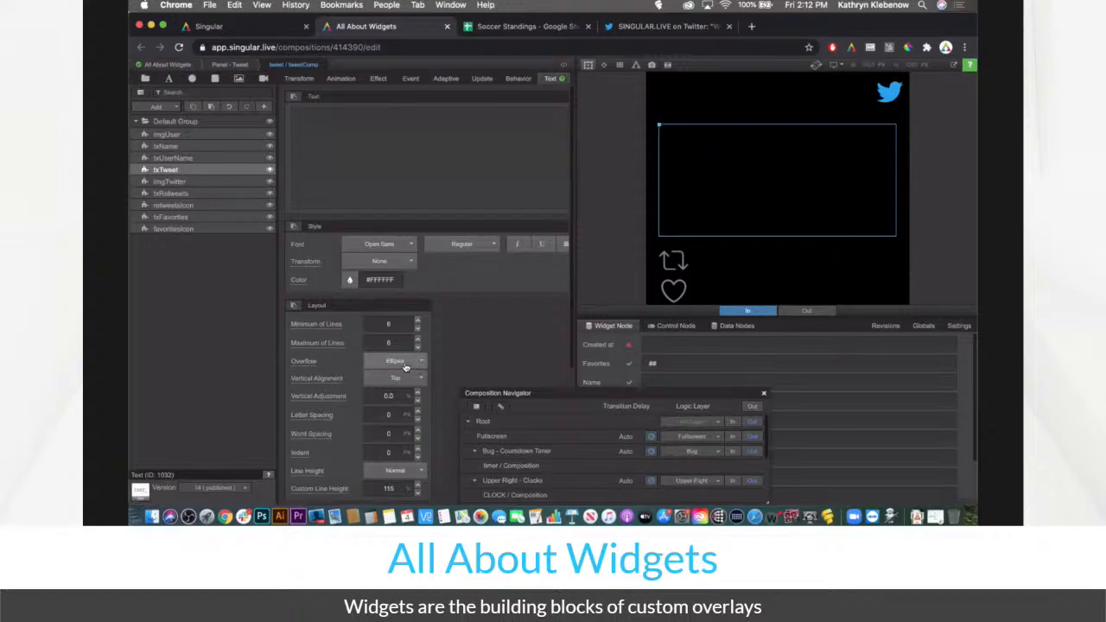
pyautogui.click(406, 367)
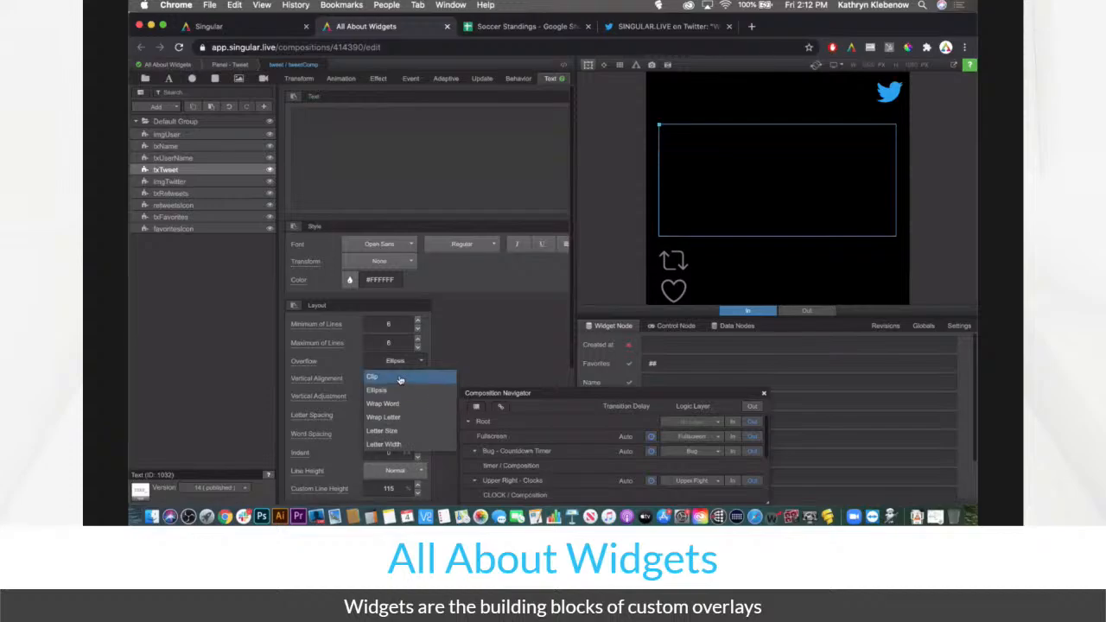
pyautogui.click(399, 378)
pyautogui.click(241, 63)
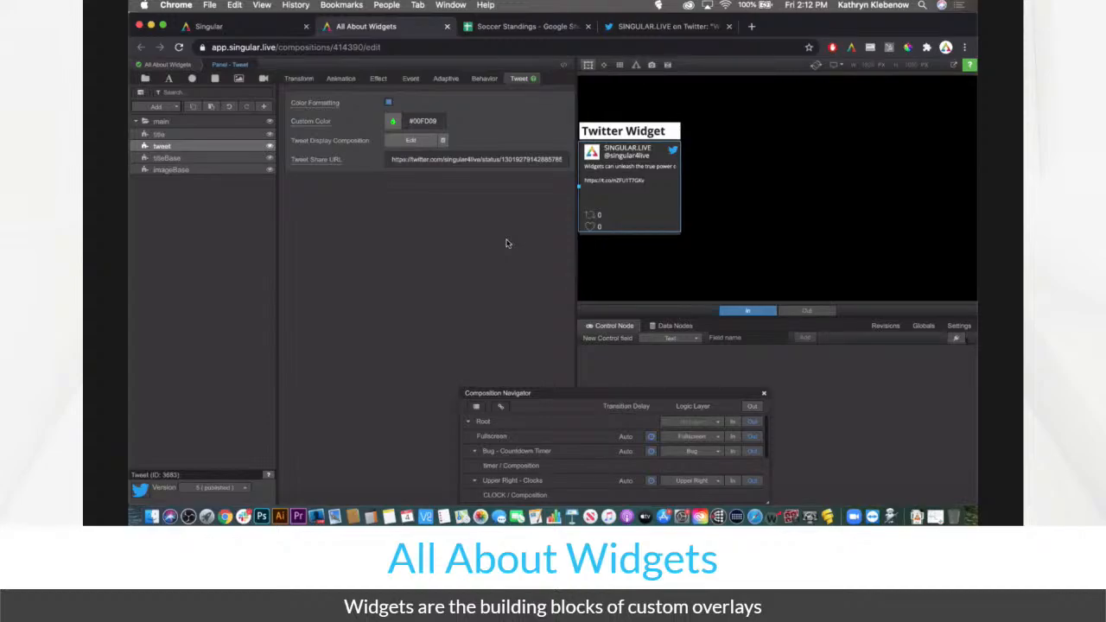
# Reload the editor page, reopen Panel - Tweet and show the tweet widget's own settings
pyautogui.click(476, 50)
pyautogui.press('Return')
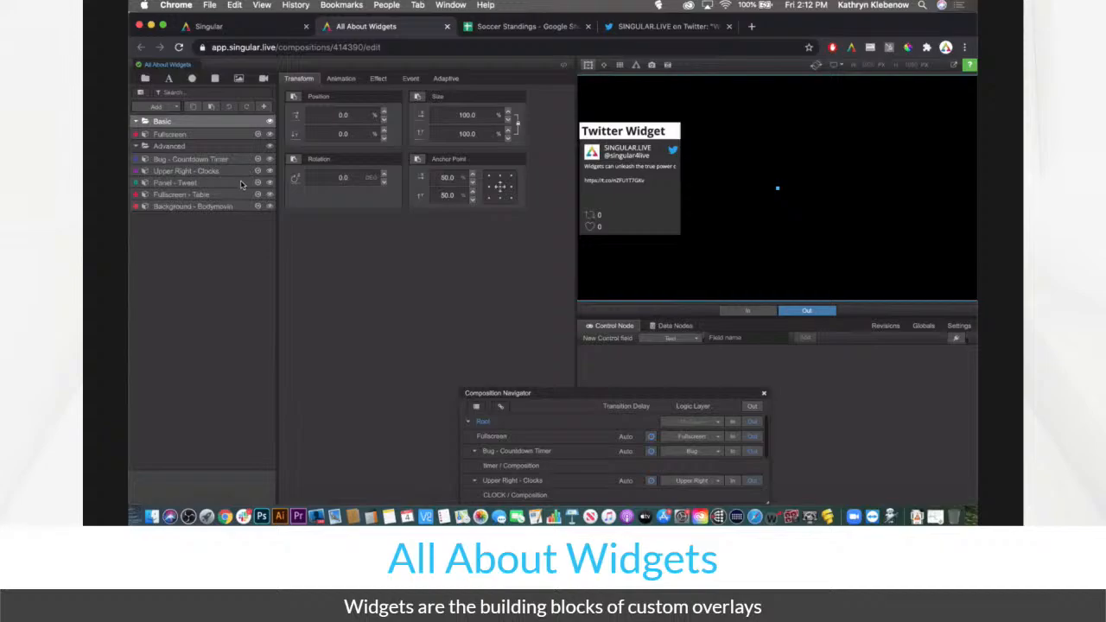
pyautogui.click(256, 185)
pyautogui.click(257, 184)
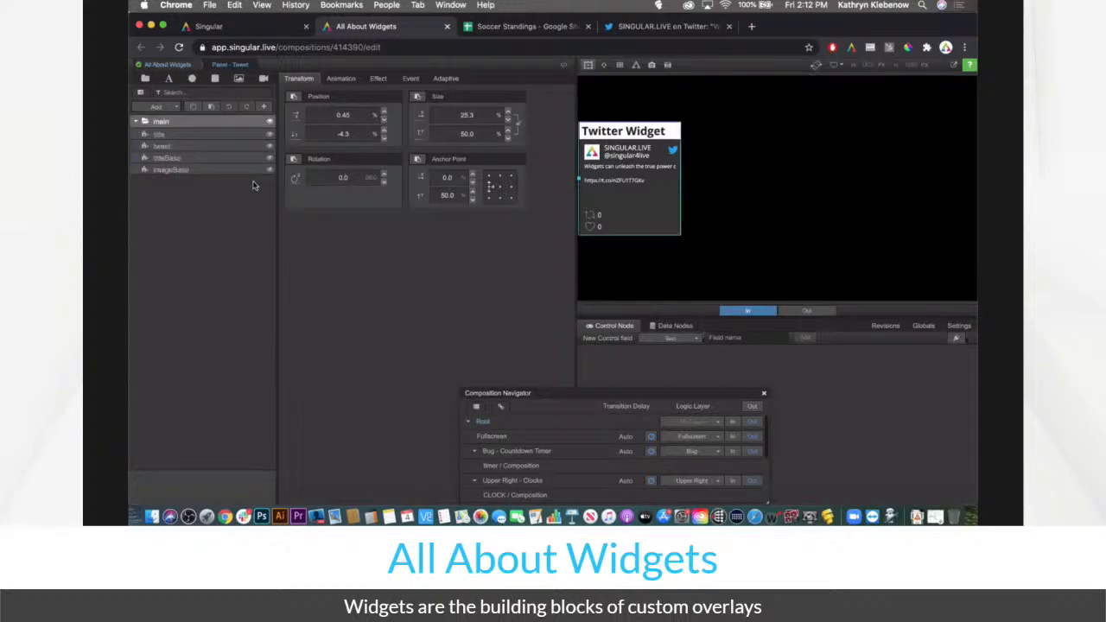
pyautogui.click(224, 146)
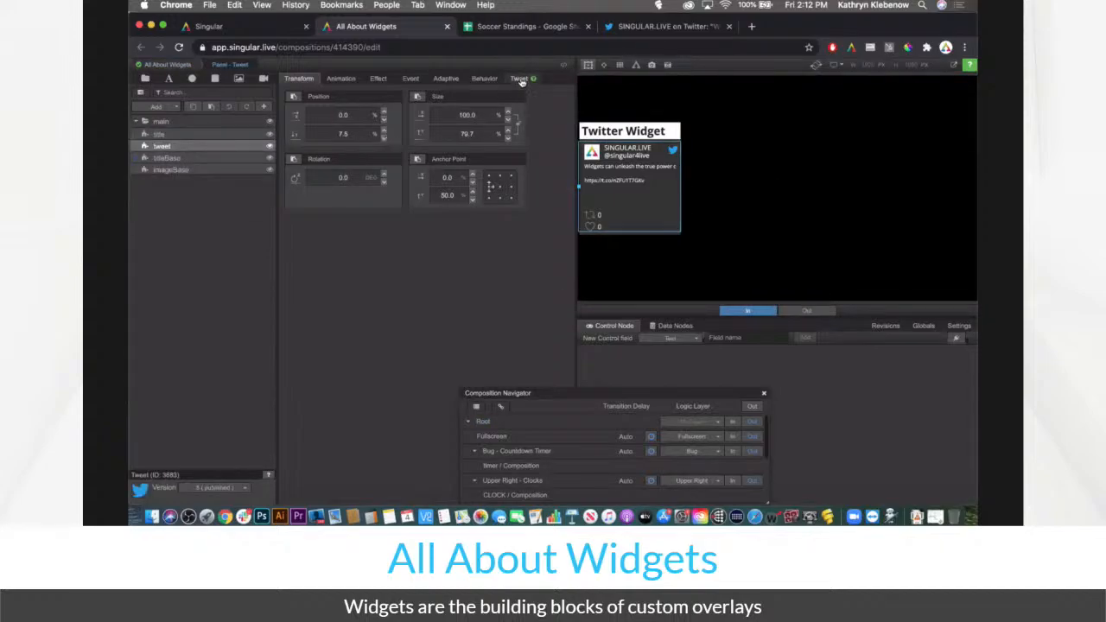
pyautogui.click(521, 80)
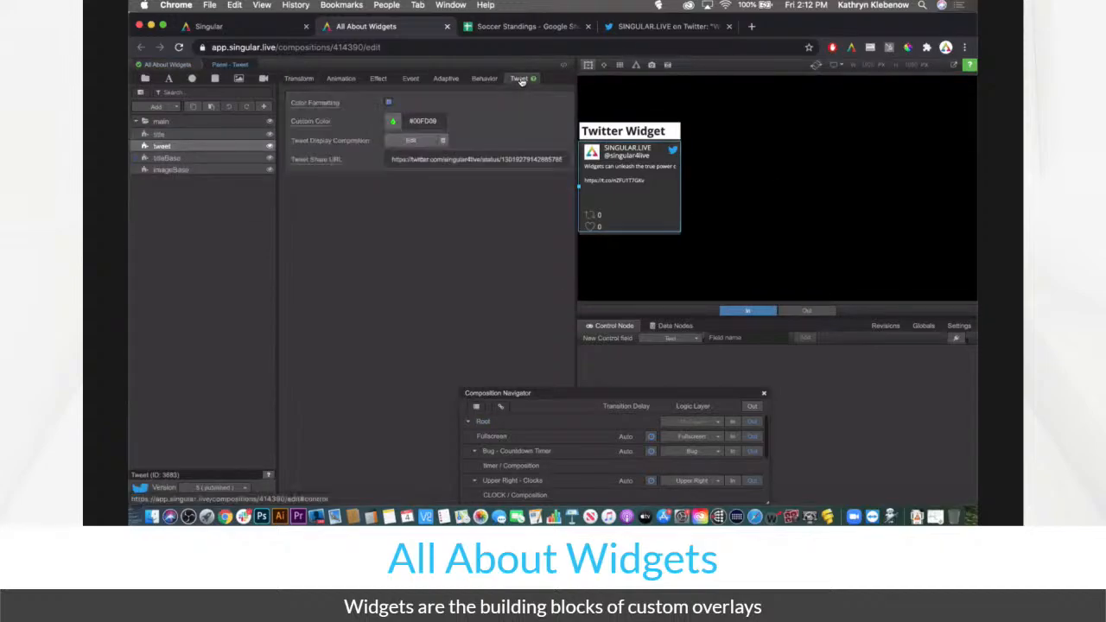
# Open the Tweet Display Composition, set txTweet's Overflow to Wrap Word, and return to Panel - Tweet
pyautogui.click(423, 144)
pyautogui.click(205, 183)
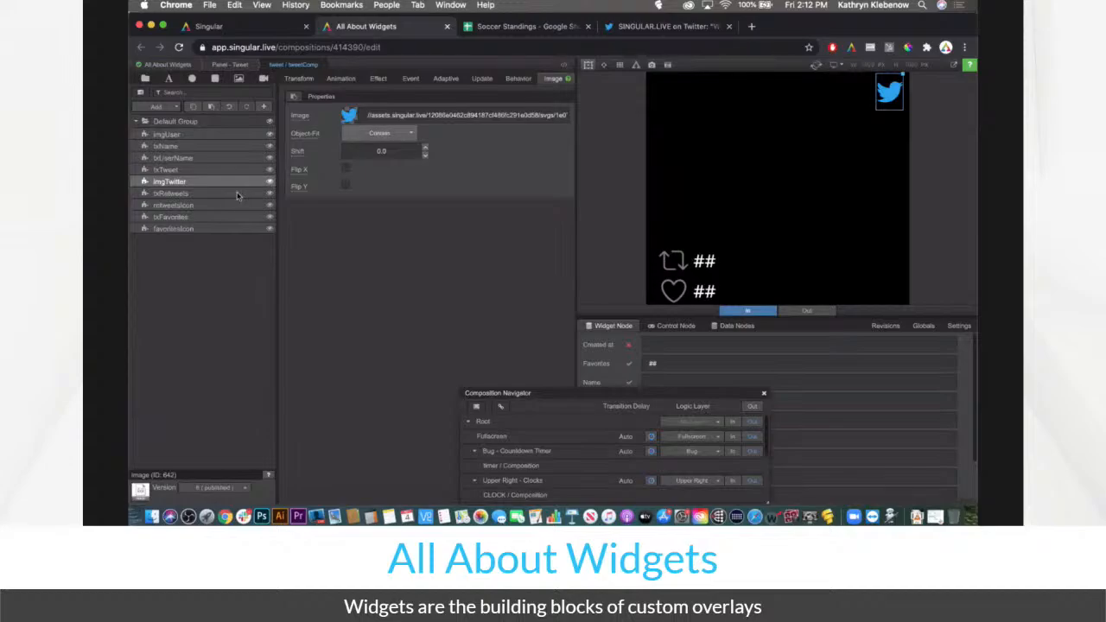
pyautogui.click(208, 170)
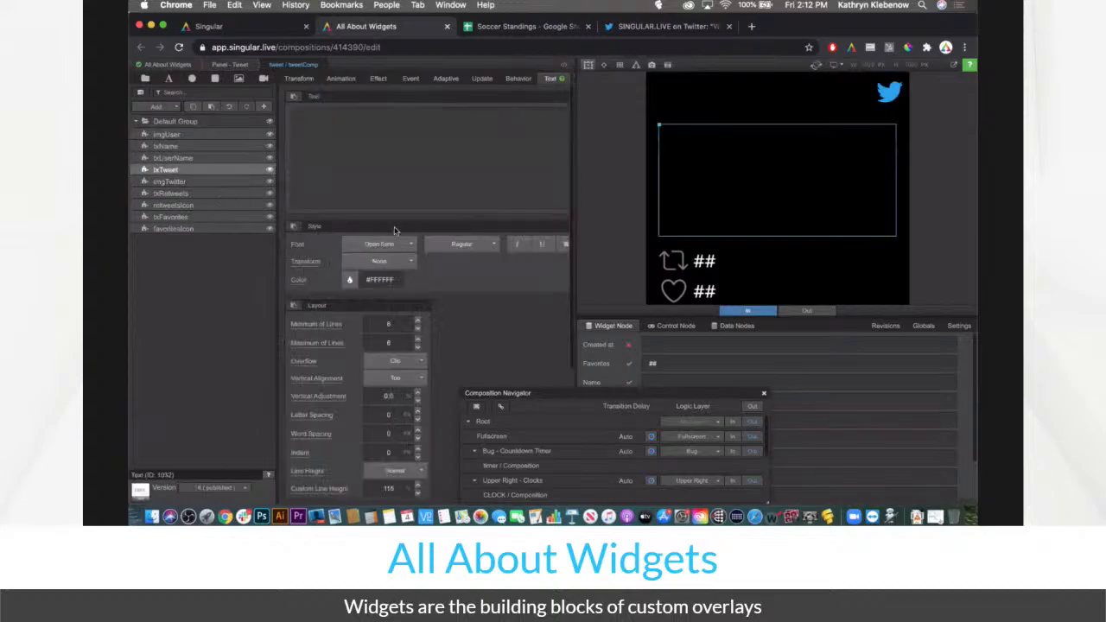
pyautogui.click(413, 362)
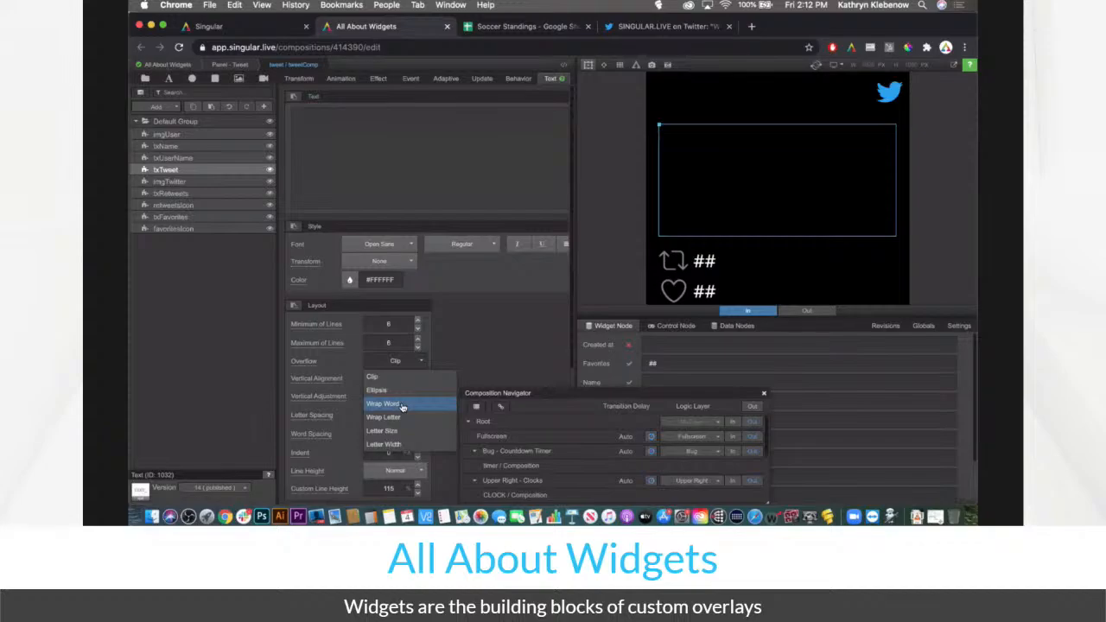
pyautogui.click(402, 405)
pyautogui.click(242, 66)
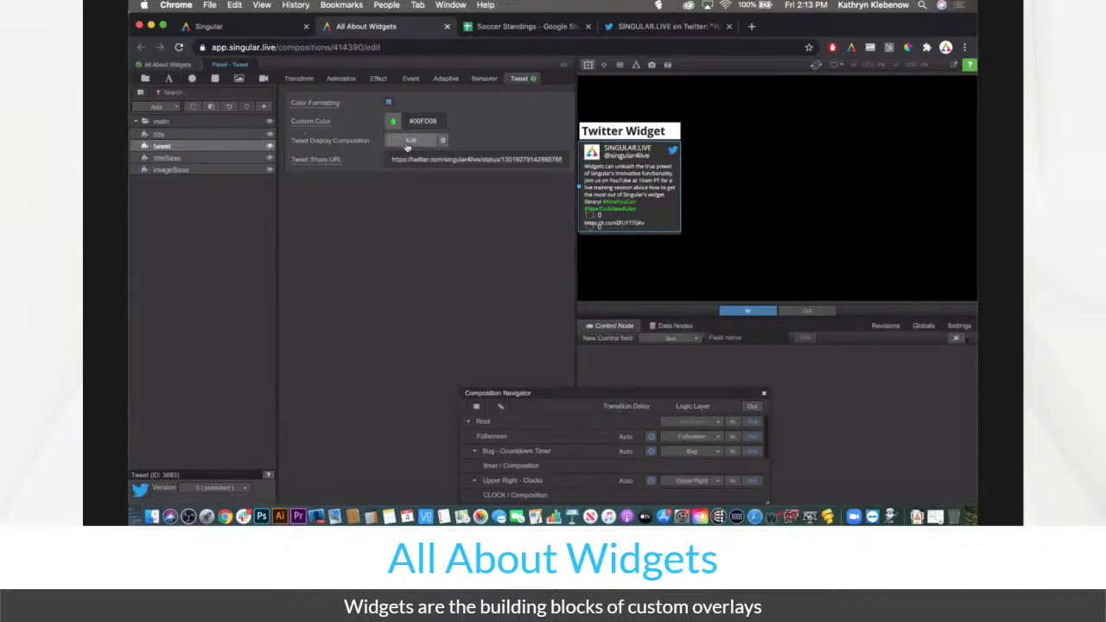
# Reopen the Tweet Display Composition, turn off Use Padding for txTweet, and return to Panel - Tweet
pyautogui.click(412, 143)
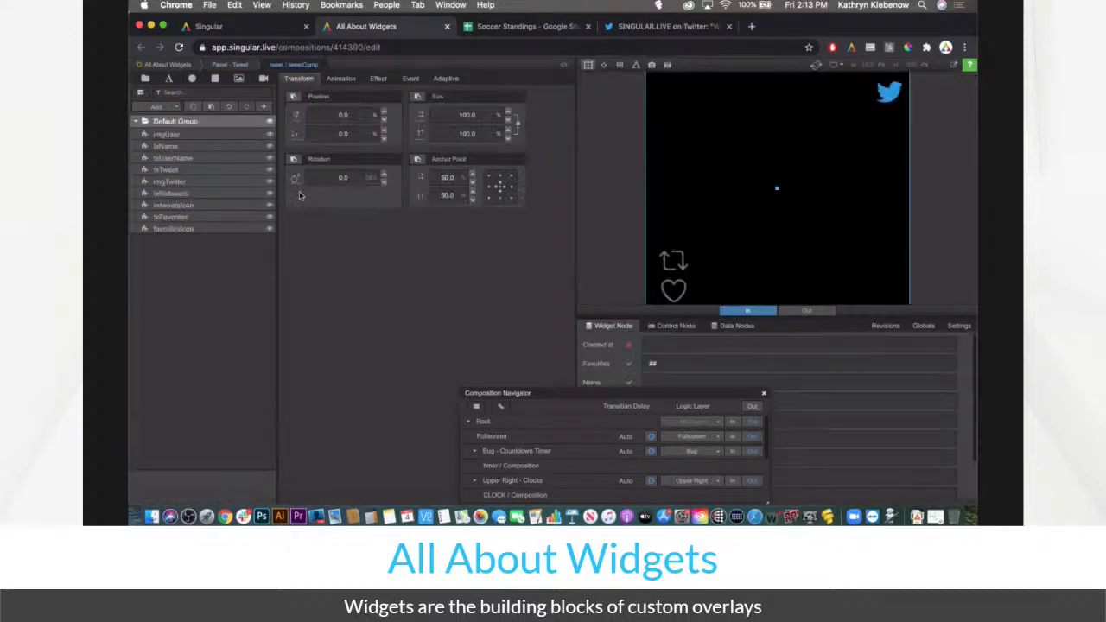
pyautogui.click(192, 171)
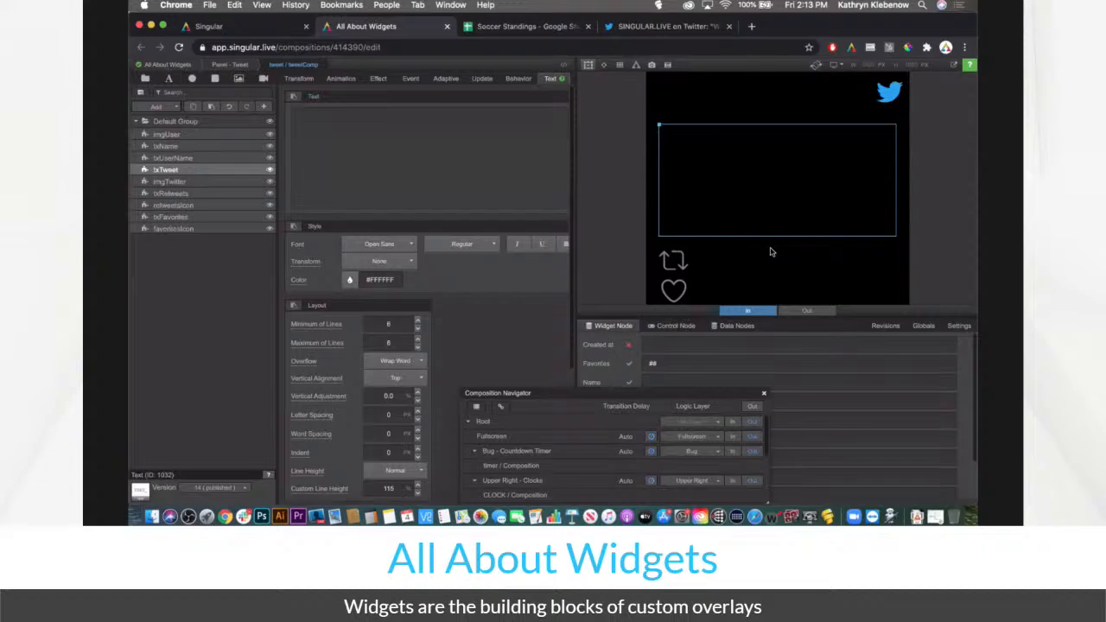
pyautogui.scroll(-5, 419, 378)
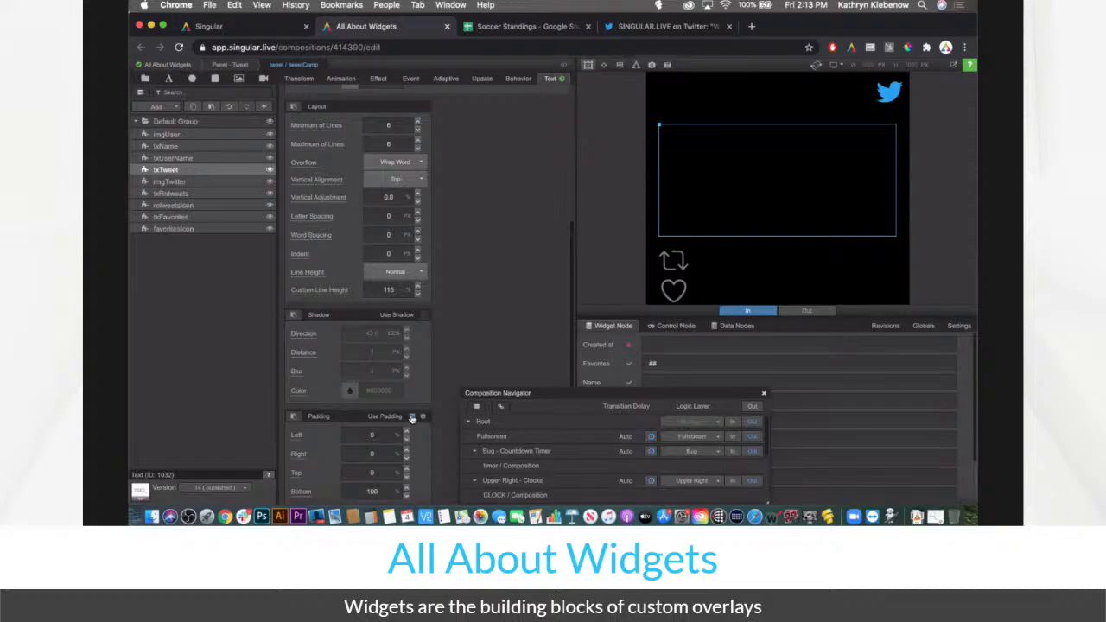
pyautogui.click(412, 417)
pyautogui.click(235, 66)
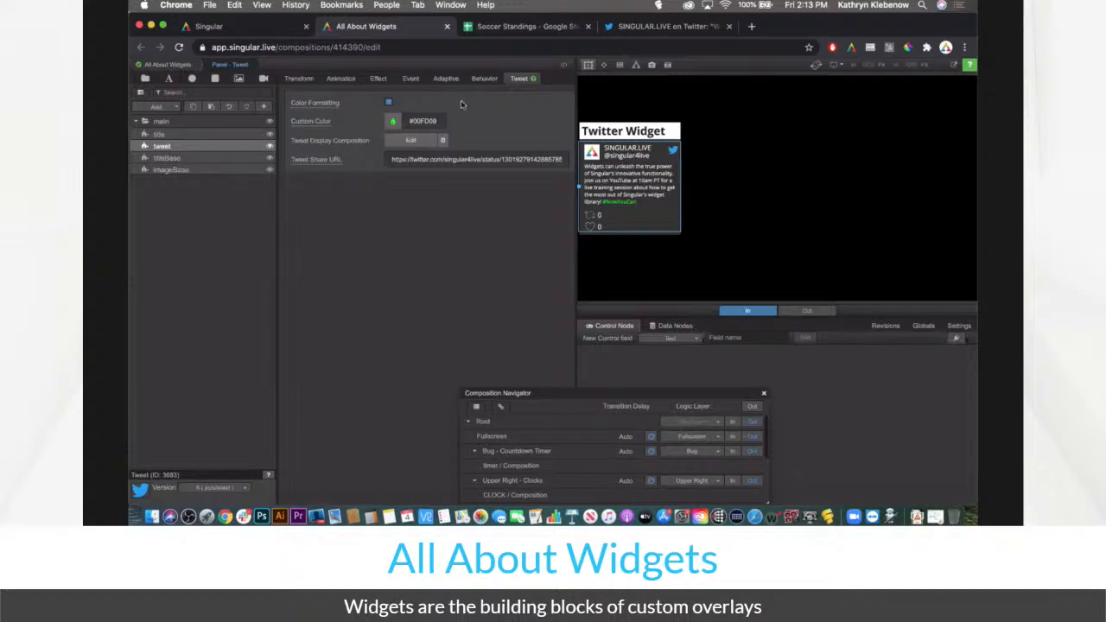
# Look over the imgTwitter and txTweet layers in the Tweet Display Composition once more, and return to Panel - Tweet
pyautogui.click(410, 140)
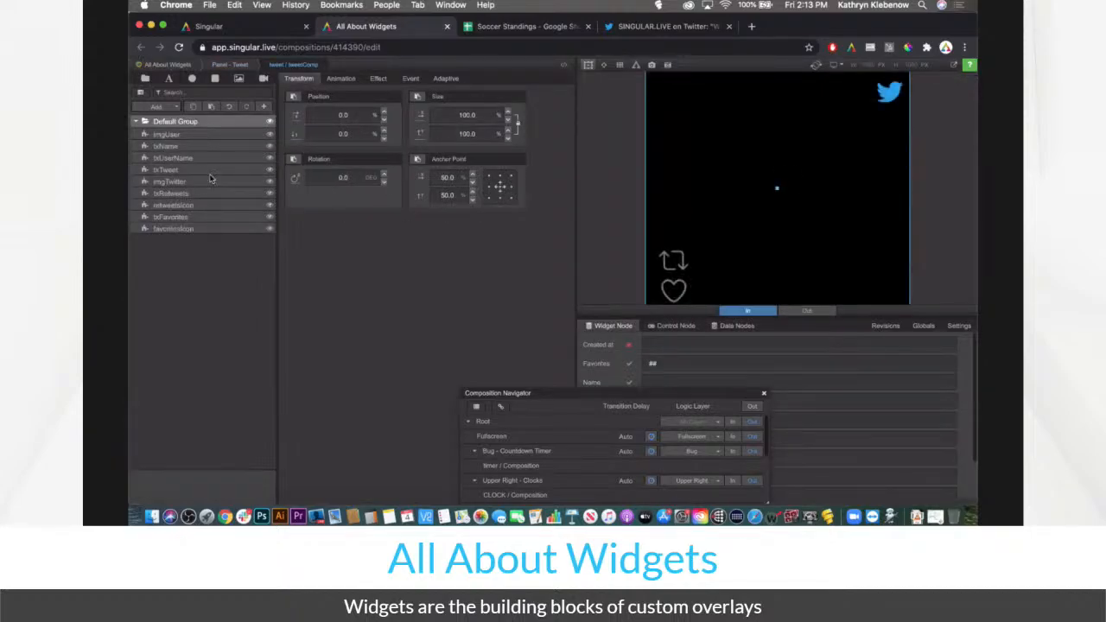
pyautogui.click(193, 182)
pyautogui.click(197, 170)
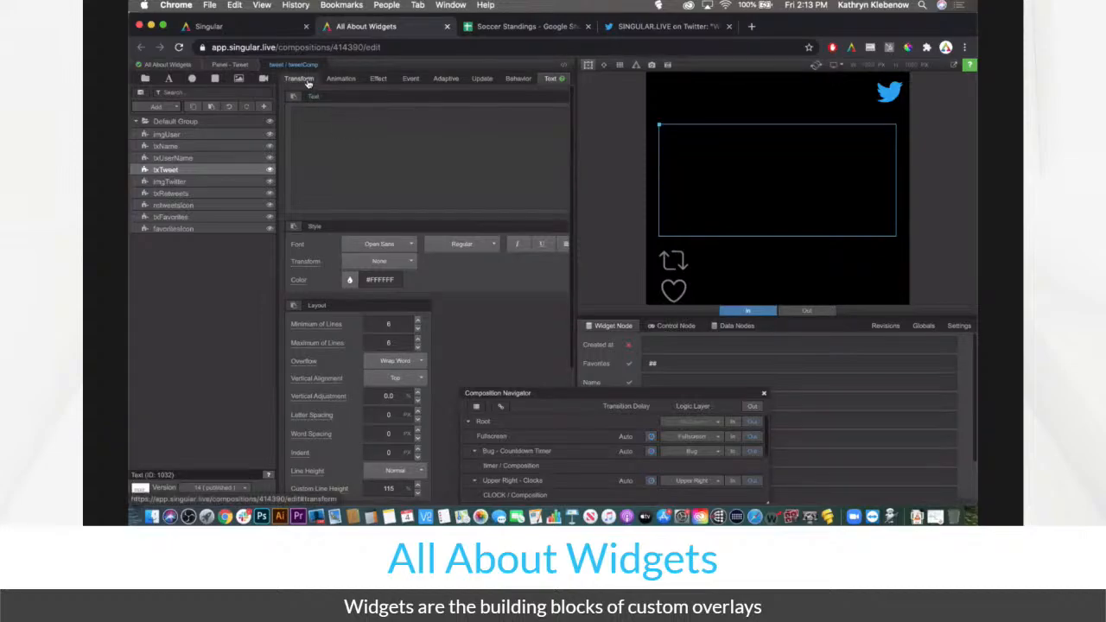
pyautogui.click(228, 65)
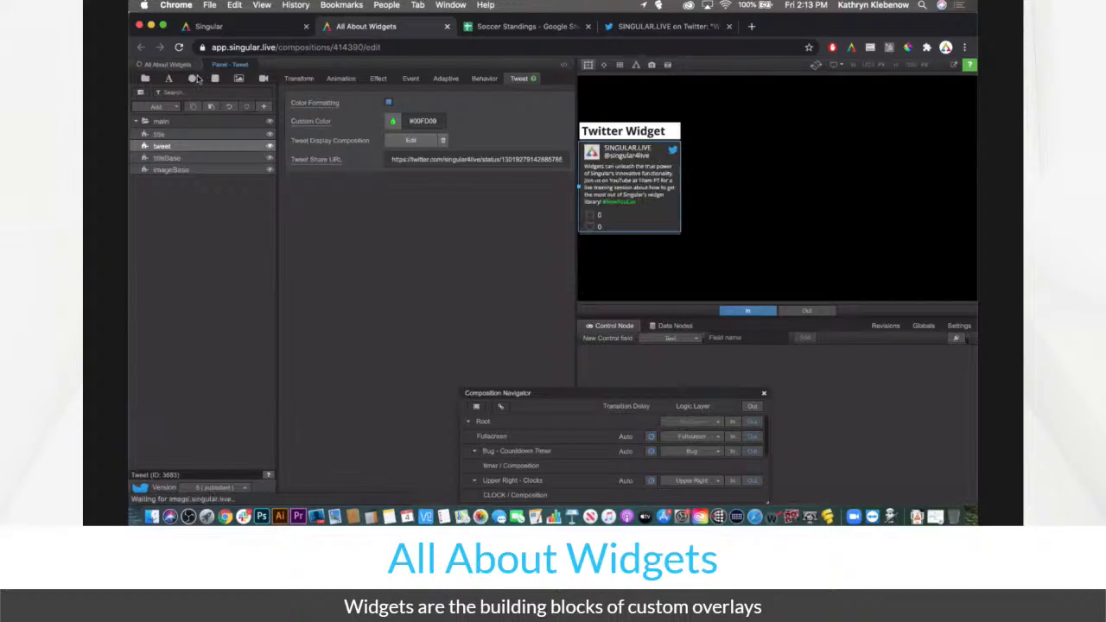
# Return to the All About Widgets root composition and reposition and enlarge the Composition Navigator to show every composition
pyautogui.click(171, 66)
pyautogui.moveTo(539, 395); pyautogui.dragTo(308, 211)
pyautogui.scroll(-3, 391, 296)
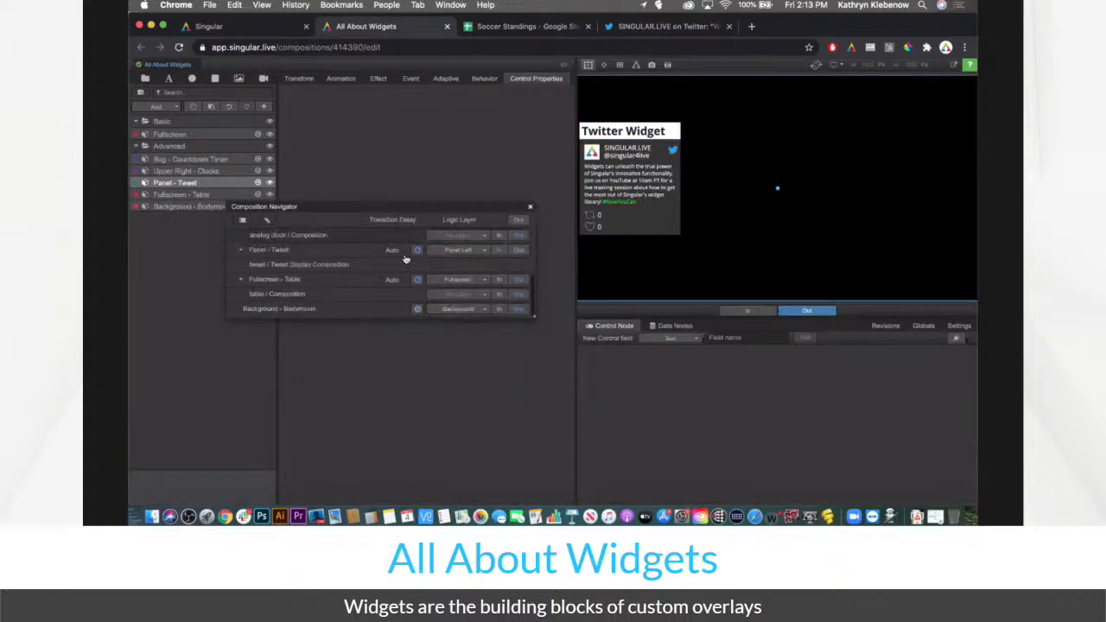
pyautogui.moveTo(535, 318); pyautogui.dragTo(530, 412)
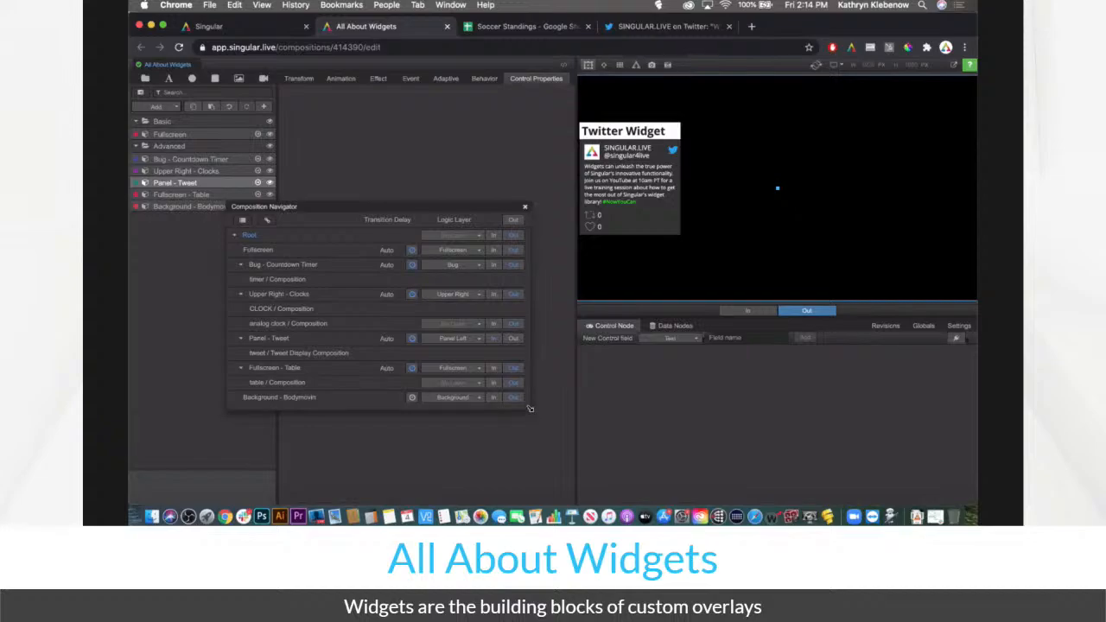
# Open the Marketplace from the Singular dashboard, browse its templates, and show the Resources category
pyautogui.click(260, 27)
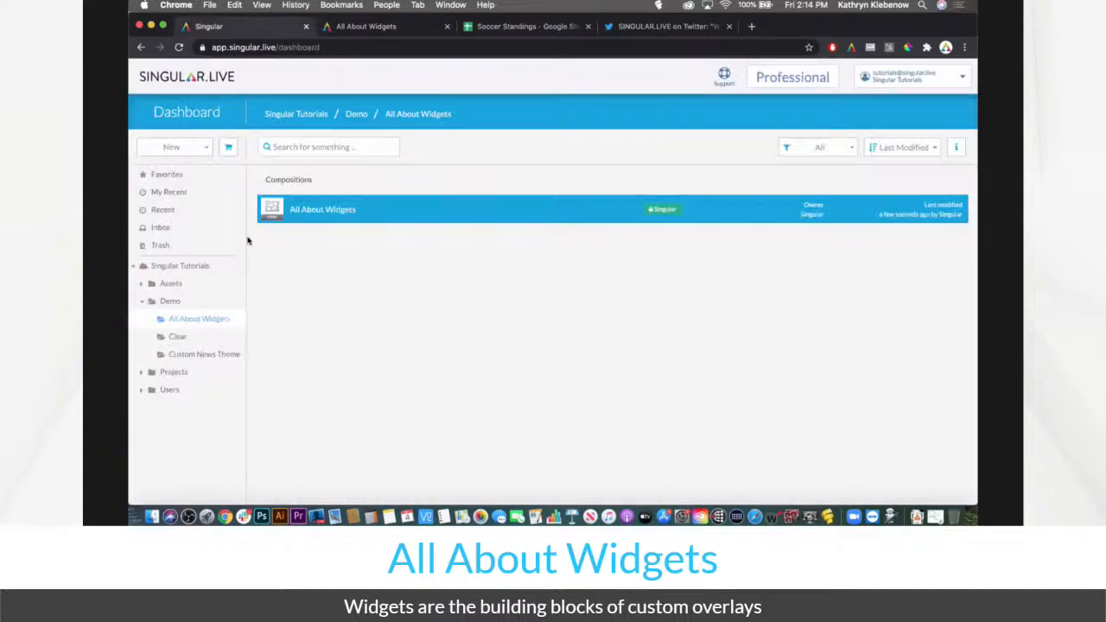
pyautogui.click(201, 151)
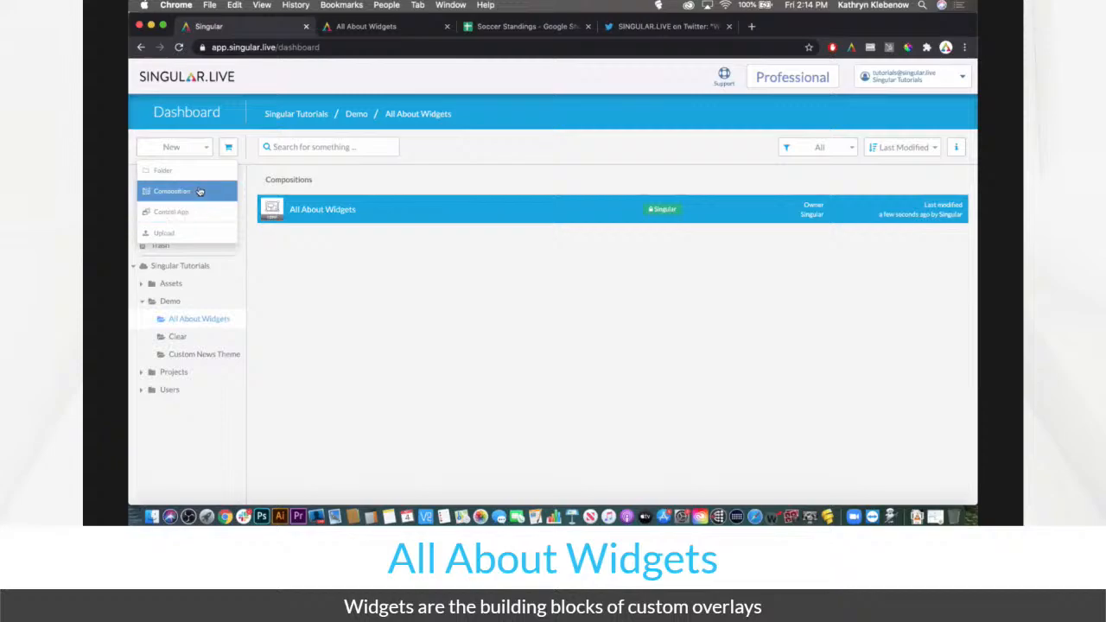
pyautogui.click(229, 147)
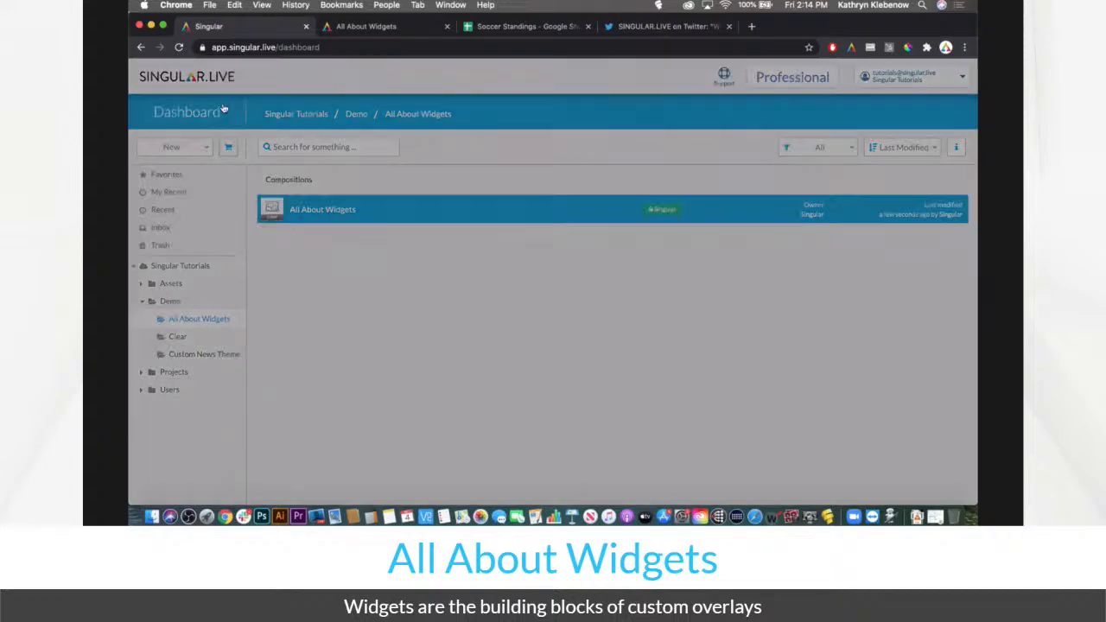
pyautogui.scroll(-2, 480, 259)
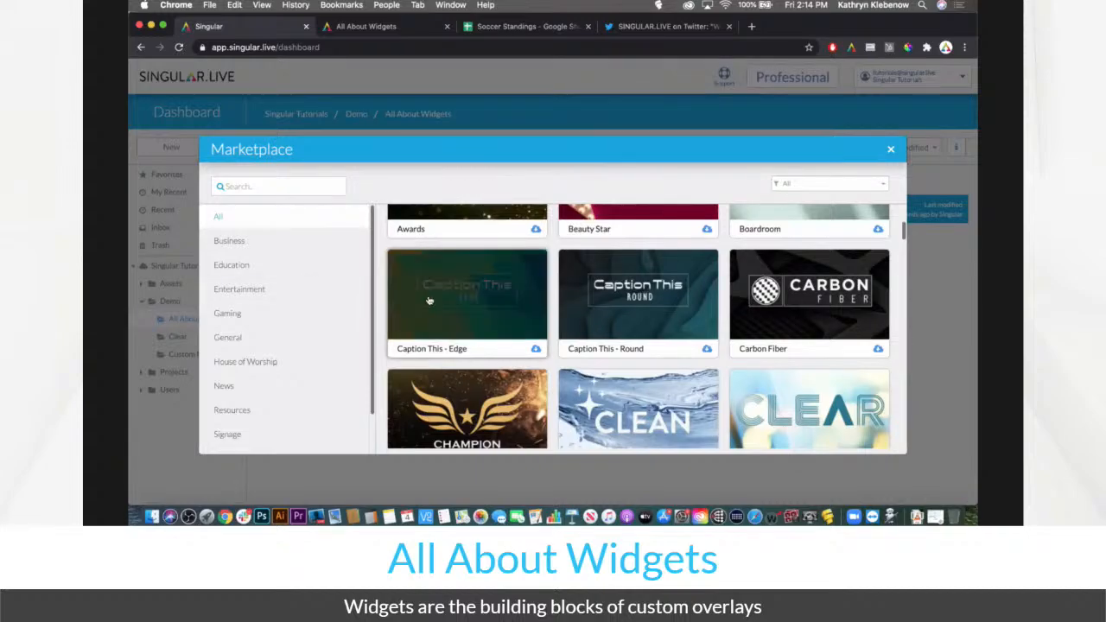
pyautogui.scroll(-1, 255, 318)
pyautogui.scroll(-1, 255, 317)
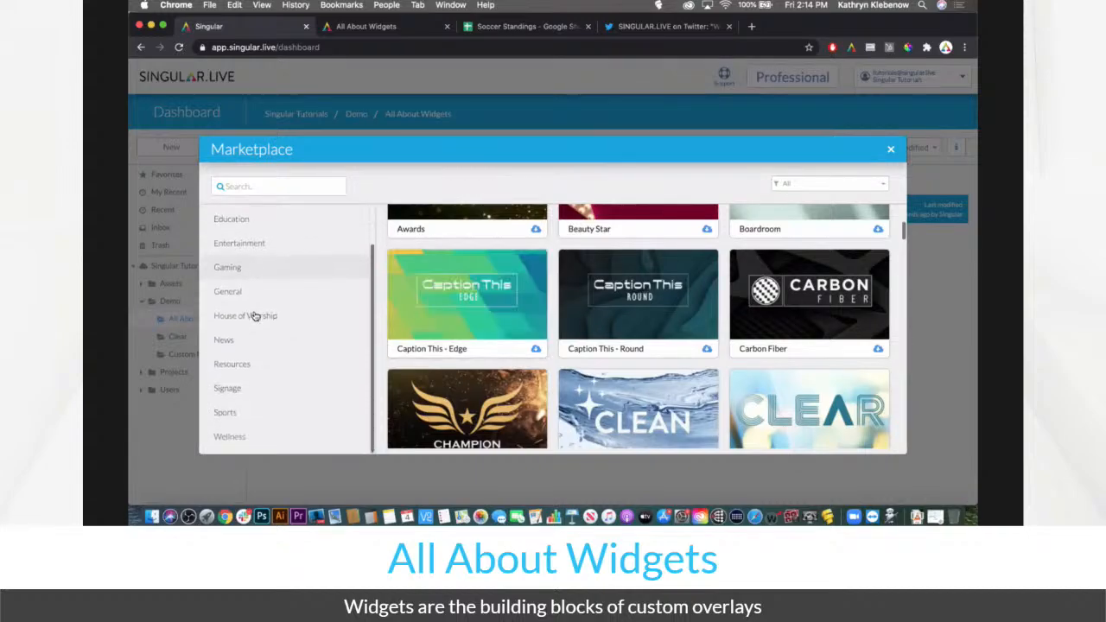
pyautogui.click(247, 364)
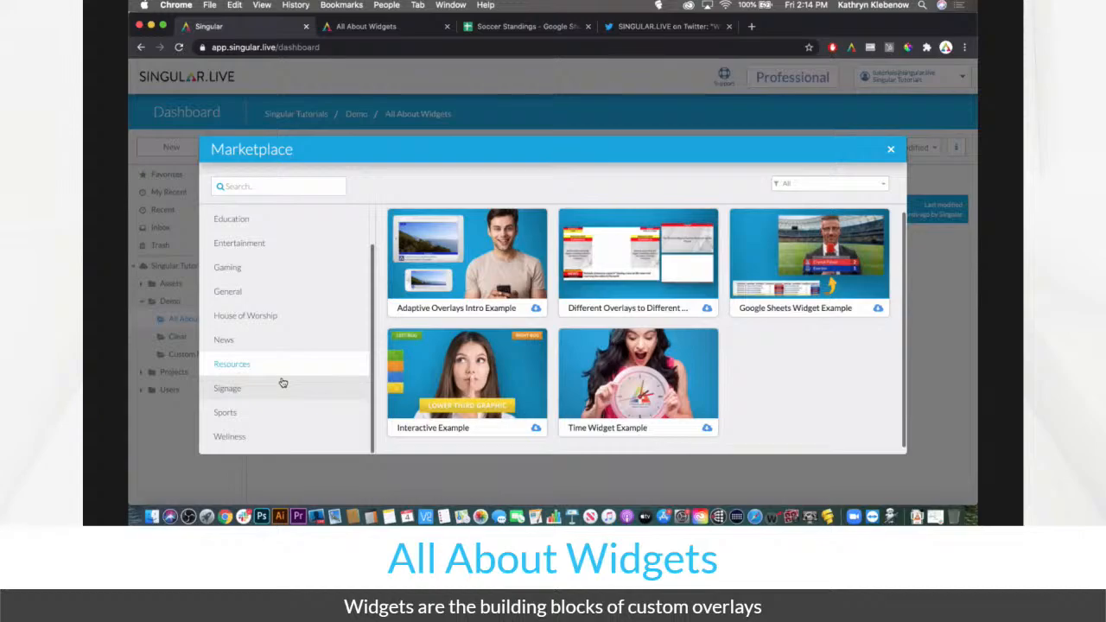
# Compare the Entertainment and Resources categories, view the Time Widget Example's details, and close the Marketplace
pyautogui.click(250, 246)
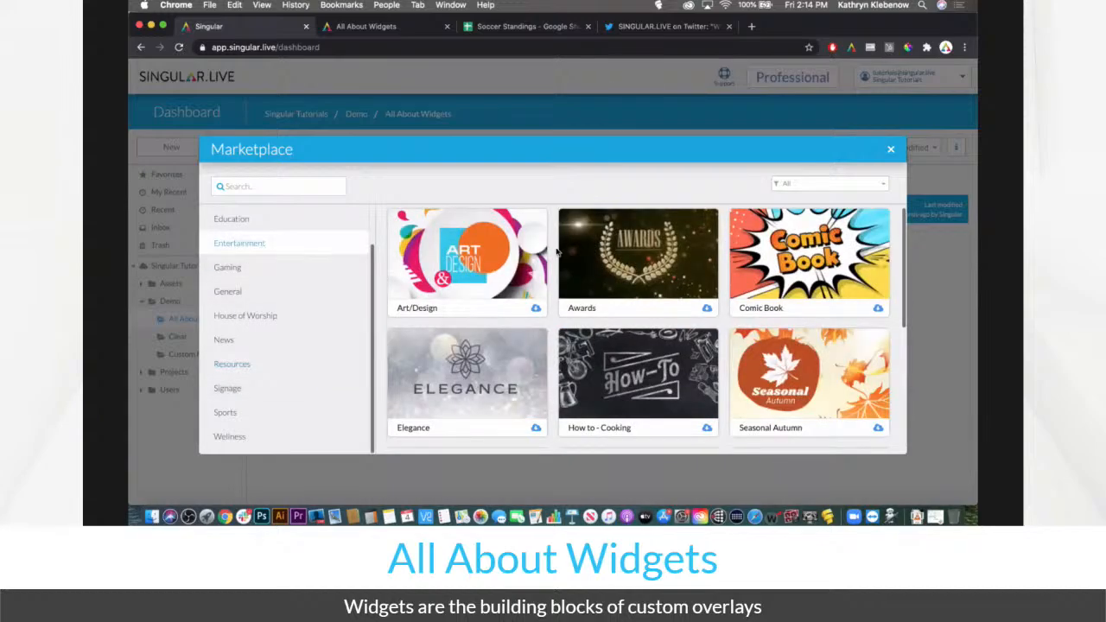
pyautogui.click(244, 365)
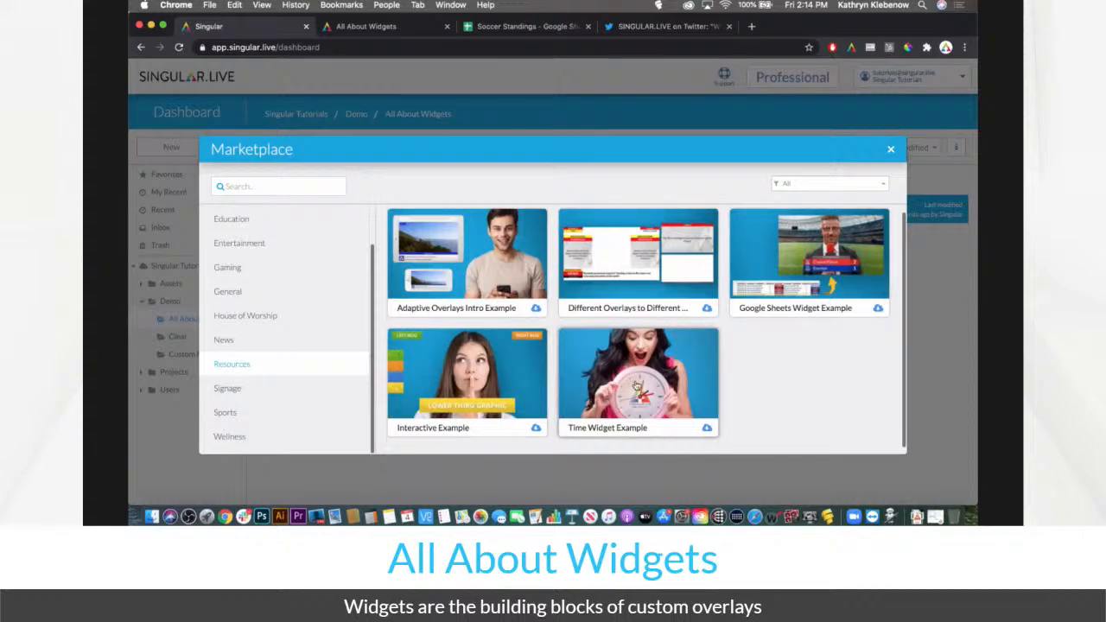
pyautogui.click(636, 387)
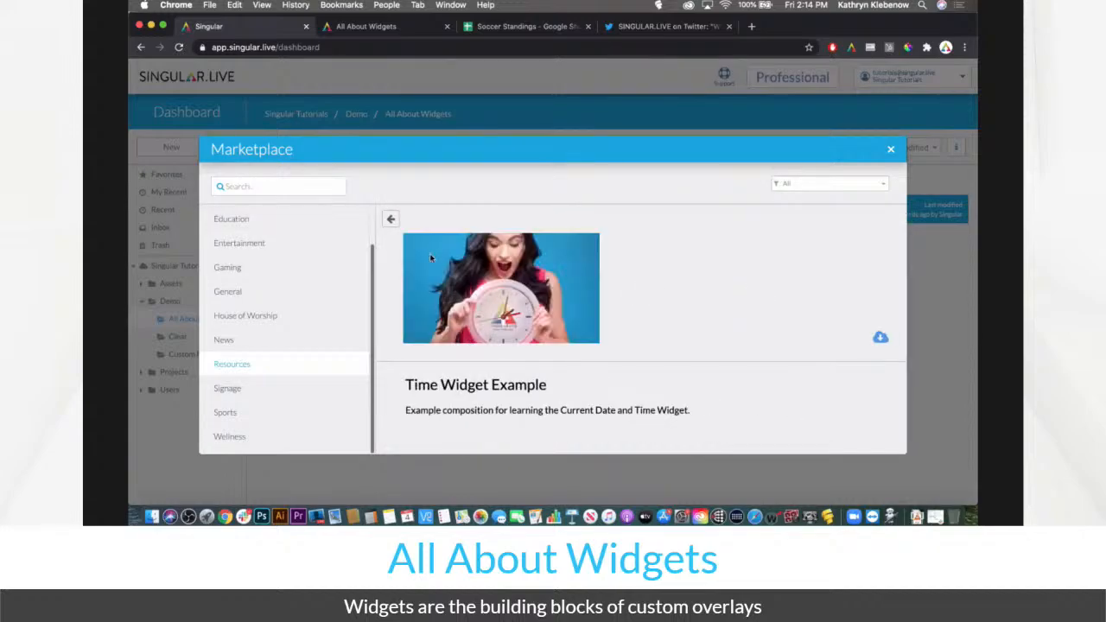
pyautogui.click(390, 217)
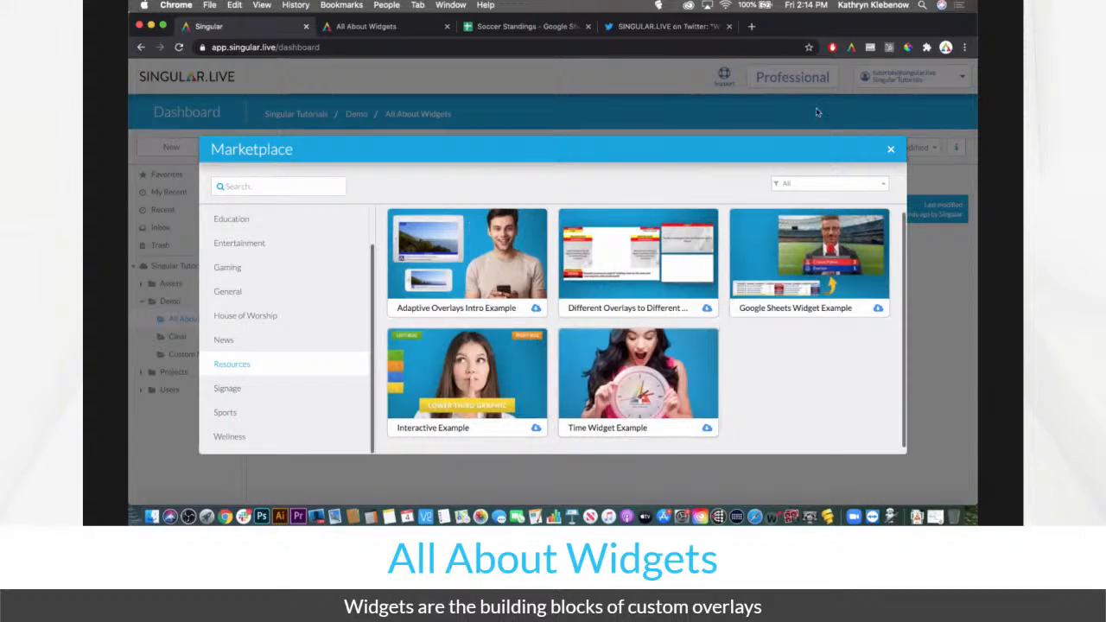
pyautogui.click(889, 150)
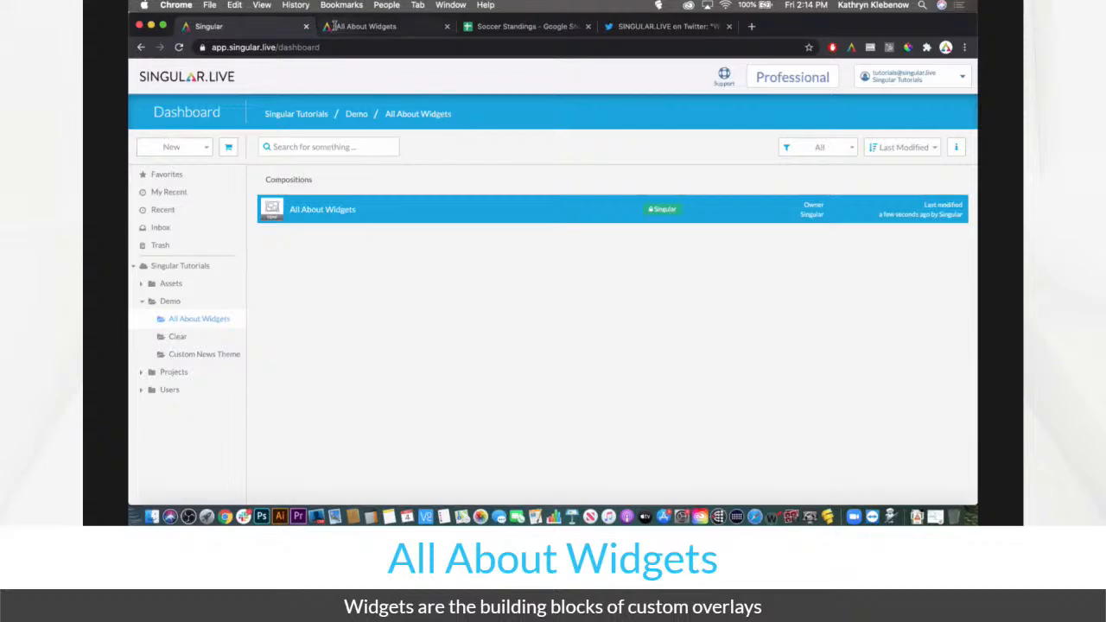
# Back in the All About Widgets composition, select Background - Bodymovin and leave the Composition Navigator closed
pyautogui.click(336, 27)
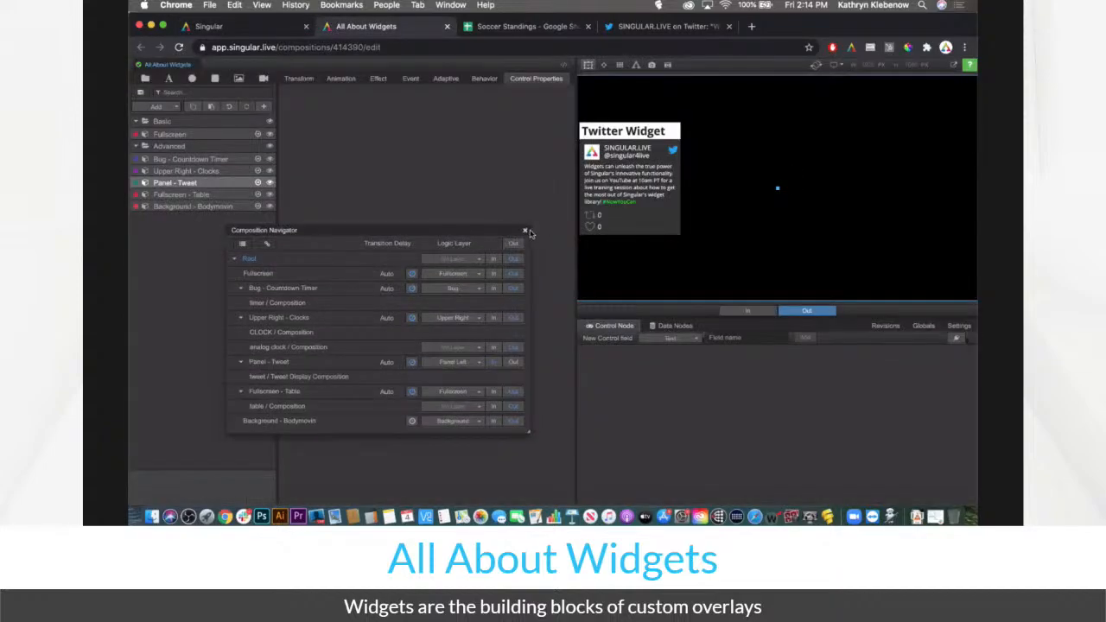
pyautogui.click(524, 231)
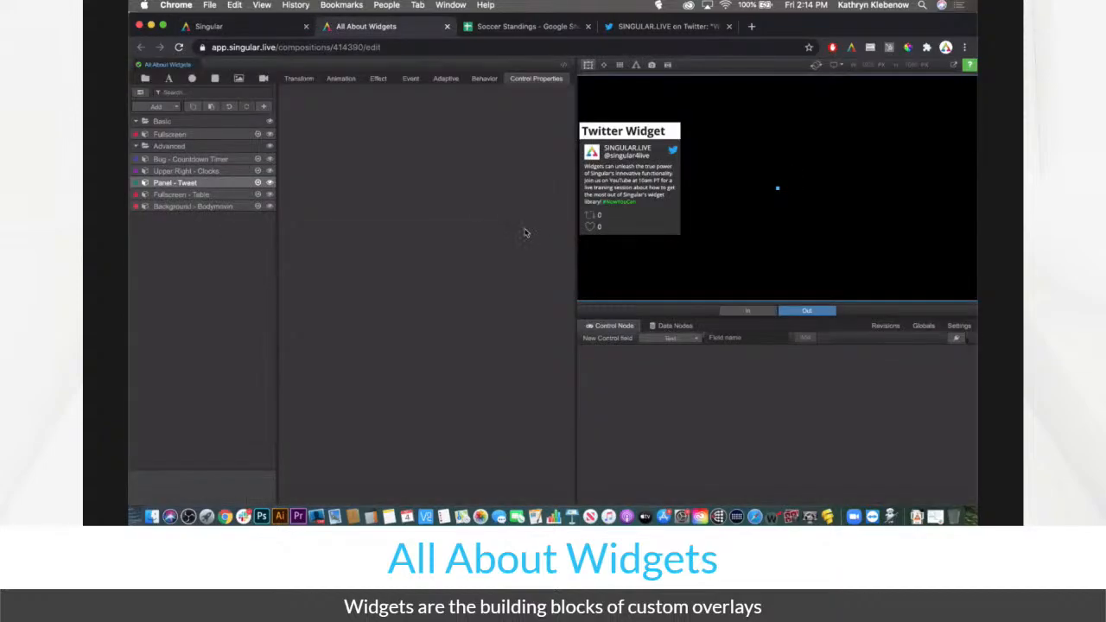
pyautogui.click(206, 208)
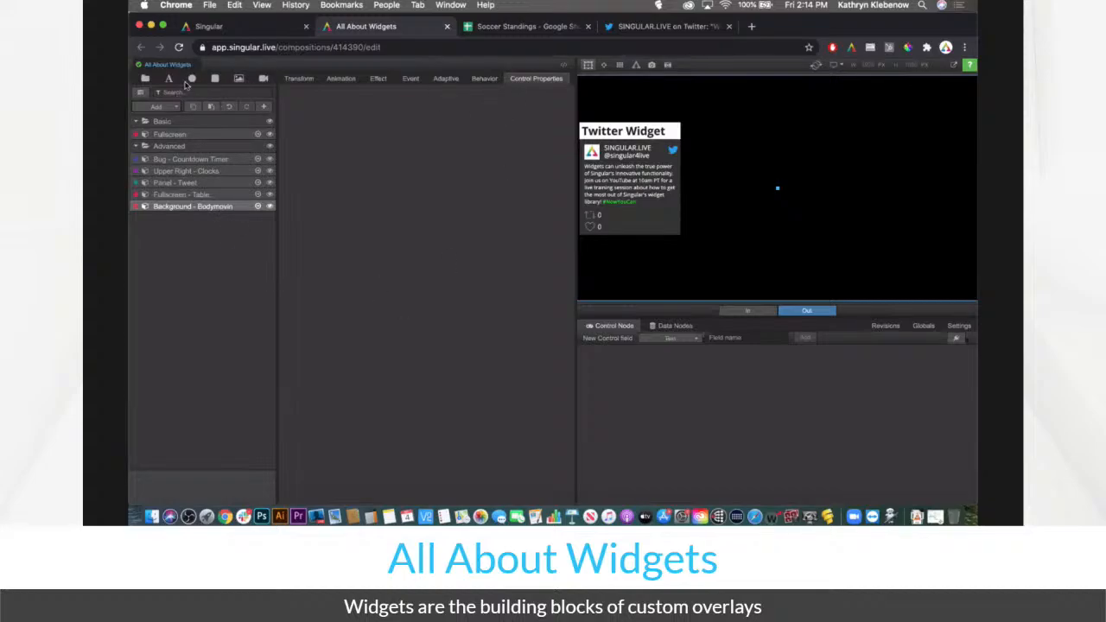
pyautogui.click(141, 92)
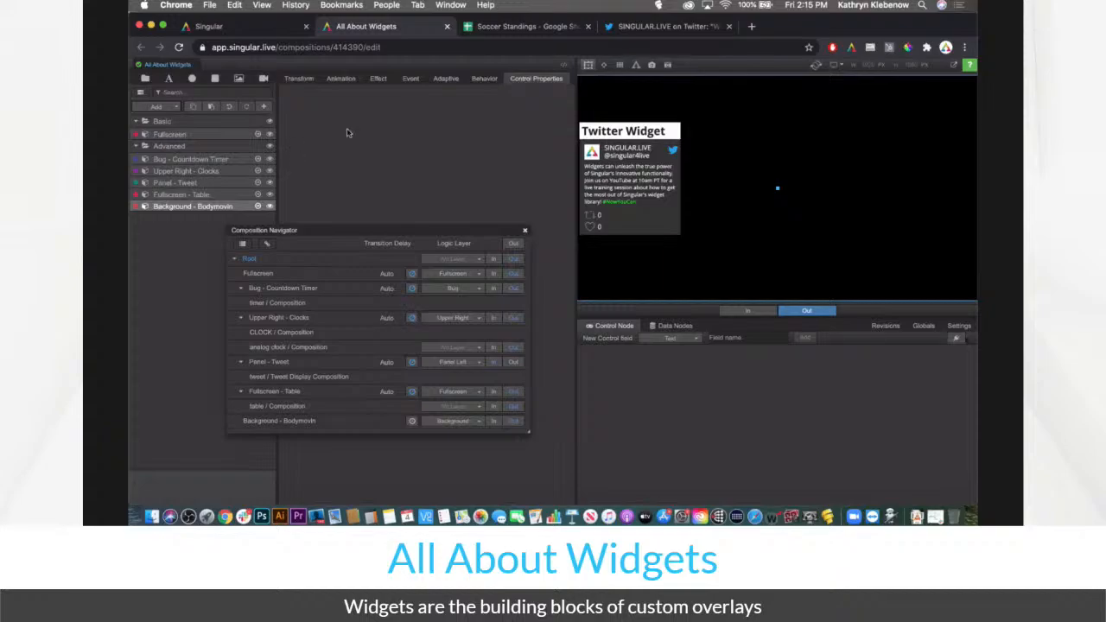
pyautogui.click(525, 234)
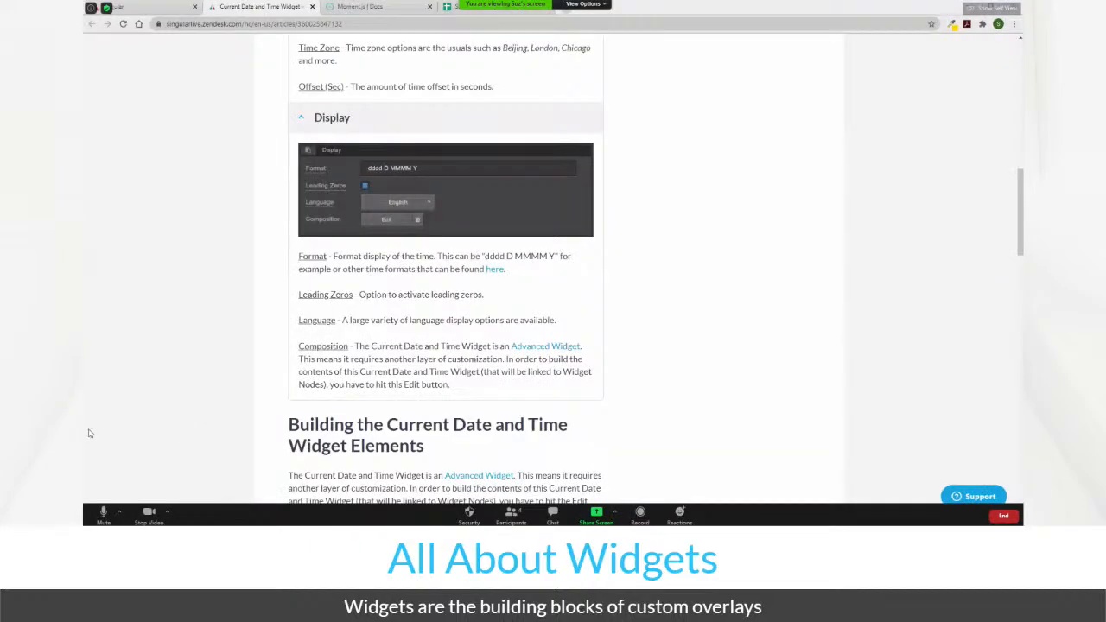
# Switch to After Effects, play the Final logo animation, and move the Bodymovin window off the workspace
pyautogui.click(276, 522)
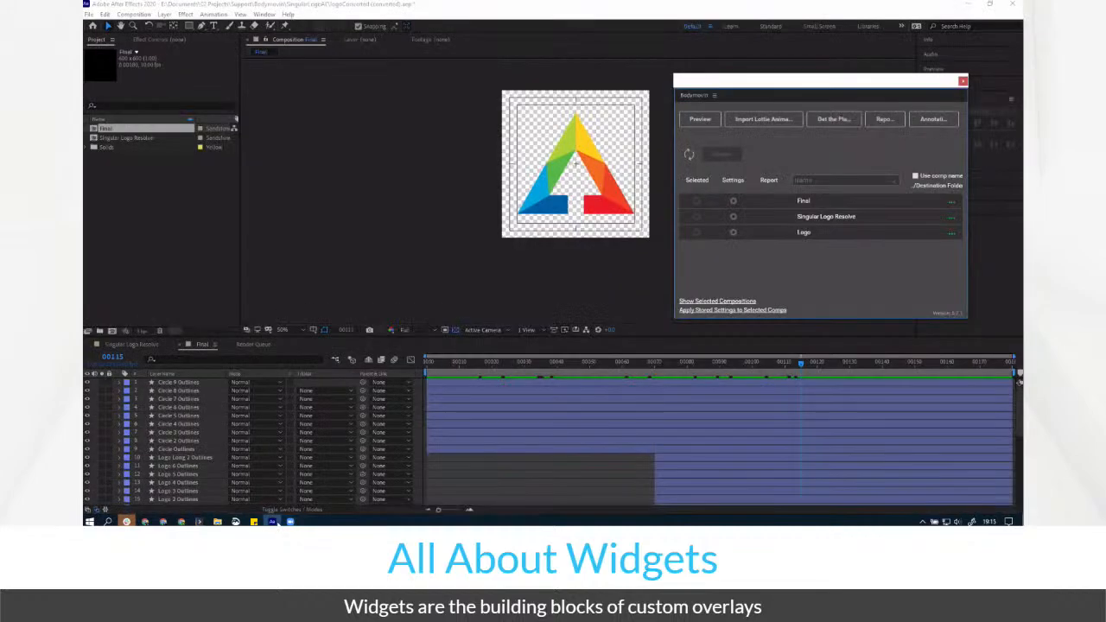
pyautogui.press('space')
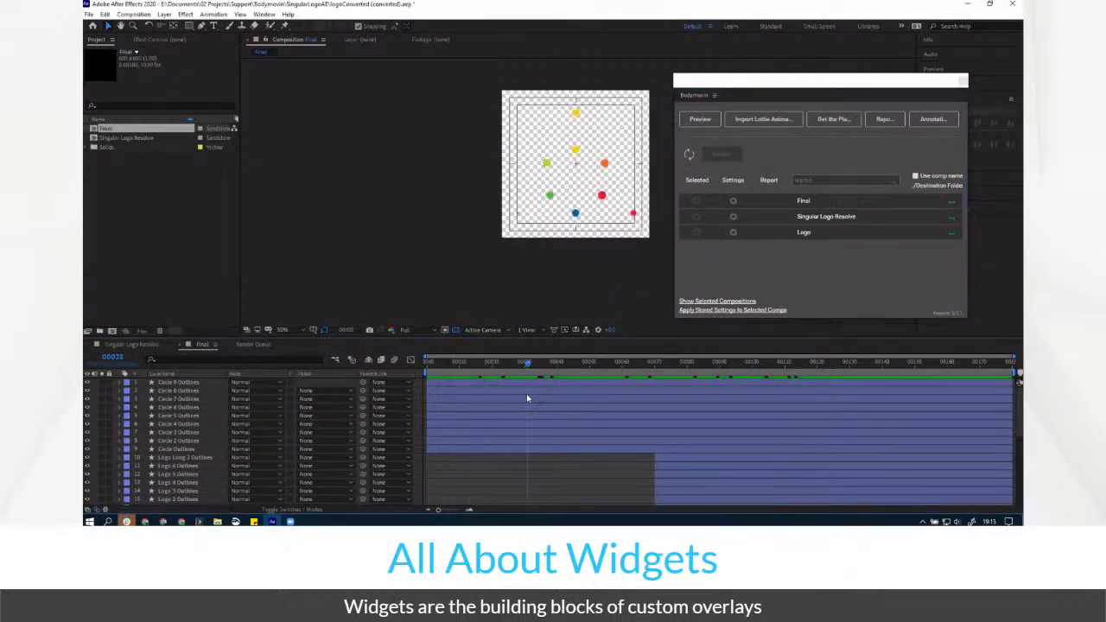
pyautogui.click(786, 82)
pyautogui.moveTo(786, 84); pyautogui.dragTo(84, 216)
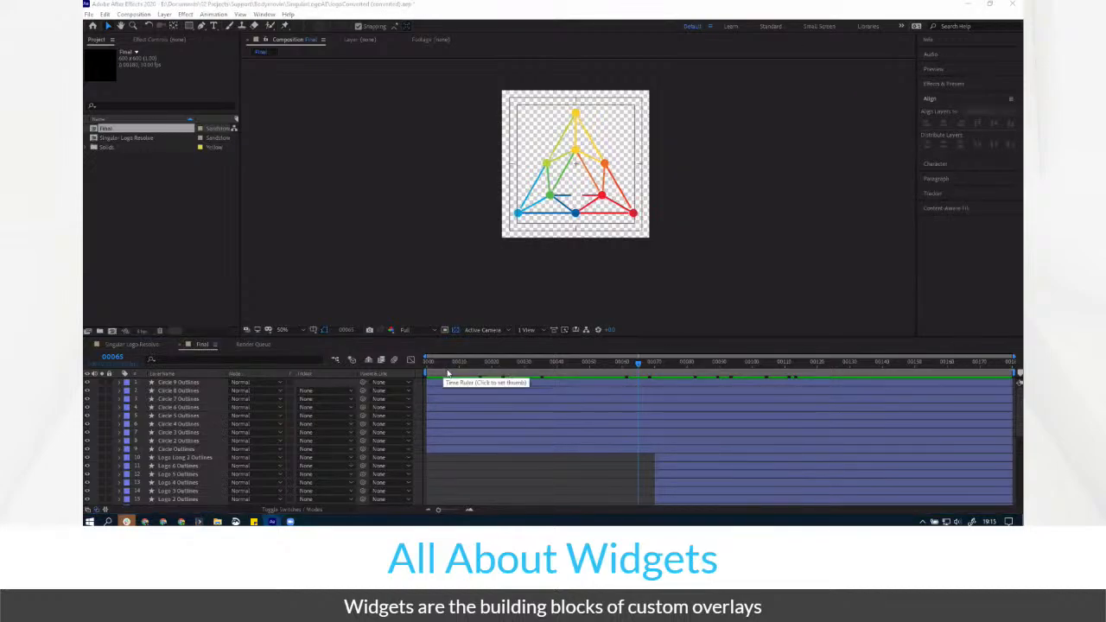
# Scrub through the Final composition's logo animation, ending at frame 105
pyautogui.moveTo(436, 364); pyautogui.dragTo(543, 471)
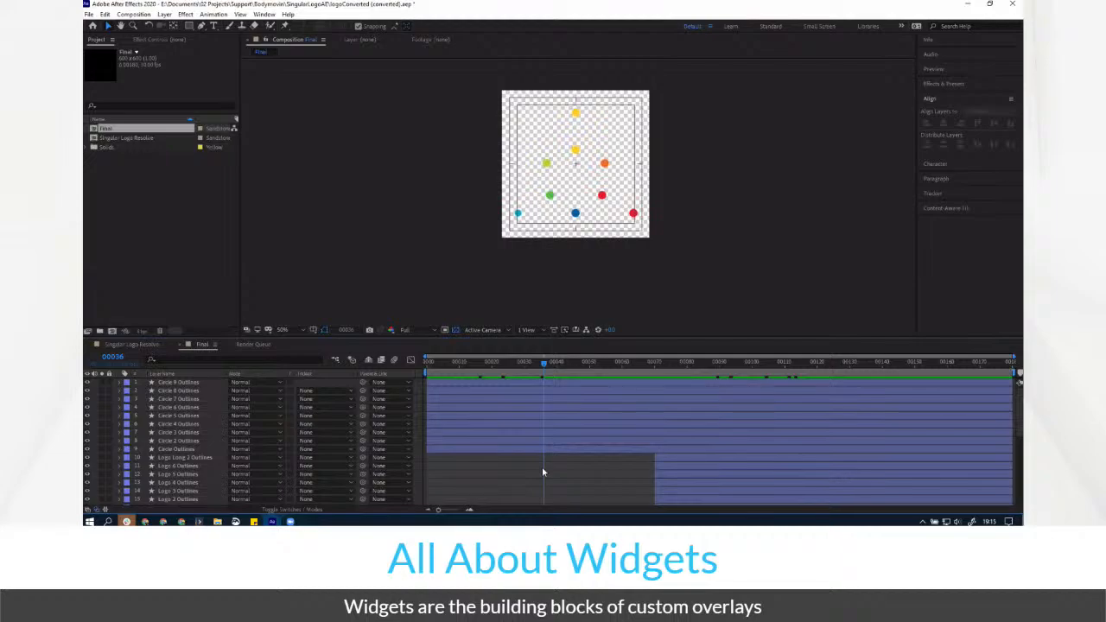
pyautogui.moveTo(542, 472)
pyautogui.mouseDown()
pyautogui.moveTo(808, 486)
pyautogui.moveTo(427, 476)
pyautogui.moveTo(829, 489)
pyautogui.moveTo(453, 490)
pyautogui.moveTo(840, 511)
pyautogui.moveTo(483, 468)
pyautogui.moveTo(565, 467)
pyautogui.moveTo(654, 485)
pyautogui.moveTo(819, 480)
pyautogui.moveTo(495, 453)
pyautogui.mouseUp()
pyautogui.moveTo(495, 453); pyautogui.dragTo(670, 472)
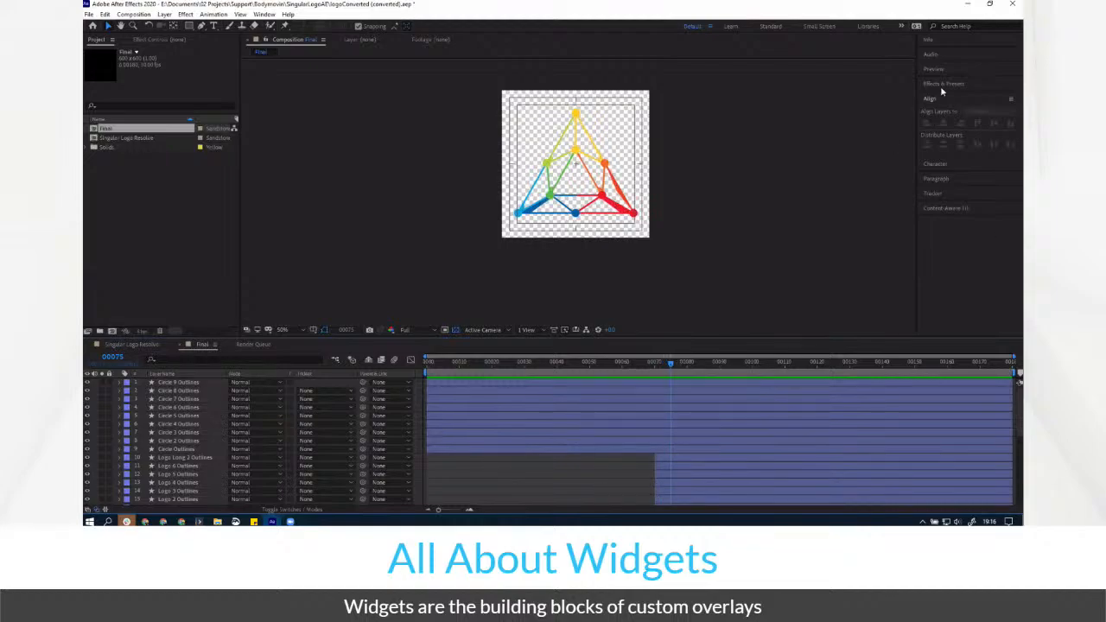
pyautogui.moveTo(670, 366); pyautogui.dragTo(770, 412)
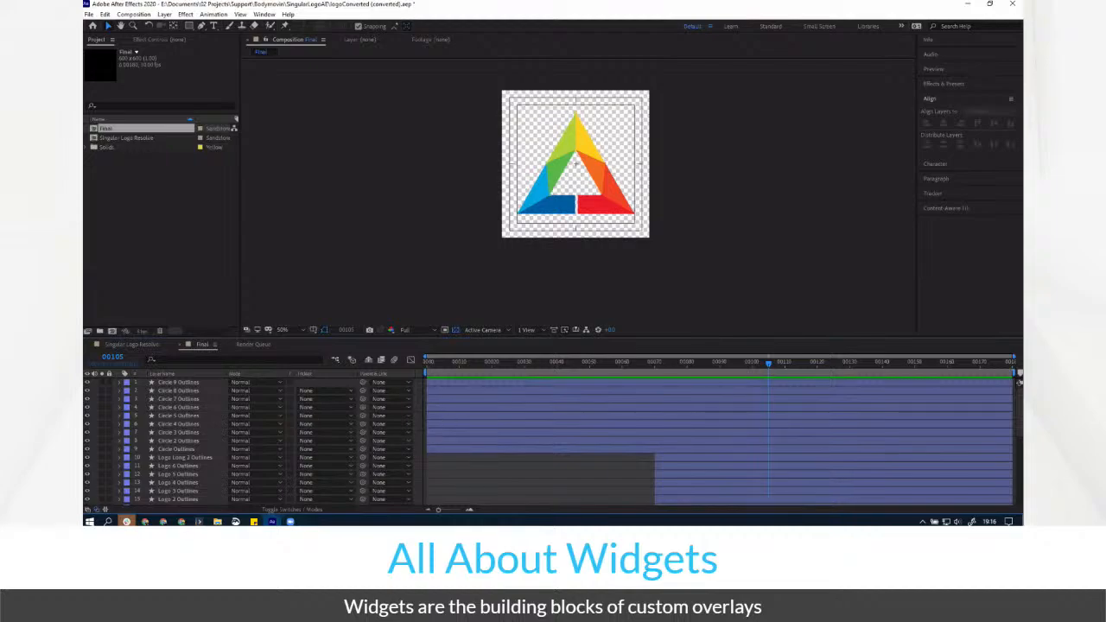
# Scrub forward and back through the Final composition's logo animation, ending at frame 88
pyautogui.moveTo(428, 361)
pyautogui.mouseDown()
pyautogui.moveTo(764, 439)
pyautogui.moveTo(908, 436)
pyautogui.moveTo(716, 445)
pyautogui.moveTo(483, 427)
pyautogui.moveTo(548, 444)
pyautogui.moveTo(679, 469)
pyautogui.moveTo(899, 469)
pyautogui.mouseUp()
pyautogui.scroll(-5, 713, 450)
pyautogui.scroll(5, 712, 450)
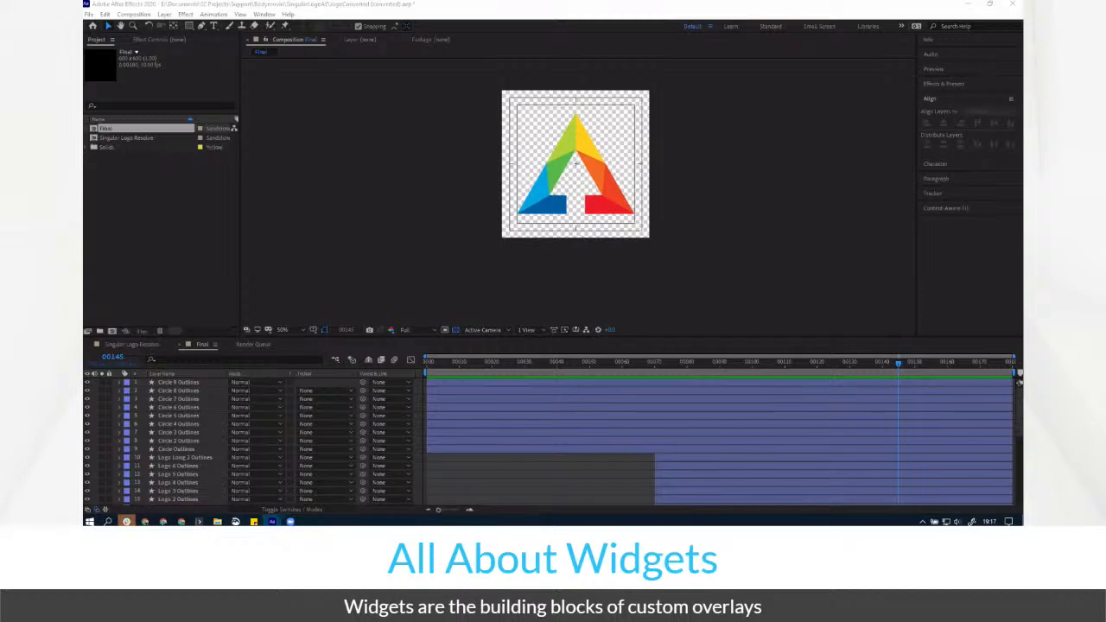
pyautogui.moveTo(442, 364); pyautogui.dragTo(714, 372)
# Enlarge the timeline temporarily, review the circle, logo and line outline layers by selecting several, then restore the layout and clear the selection
pyautogui.click(179, 382)
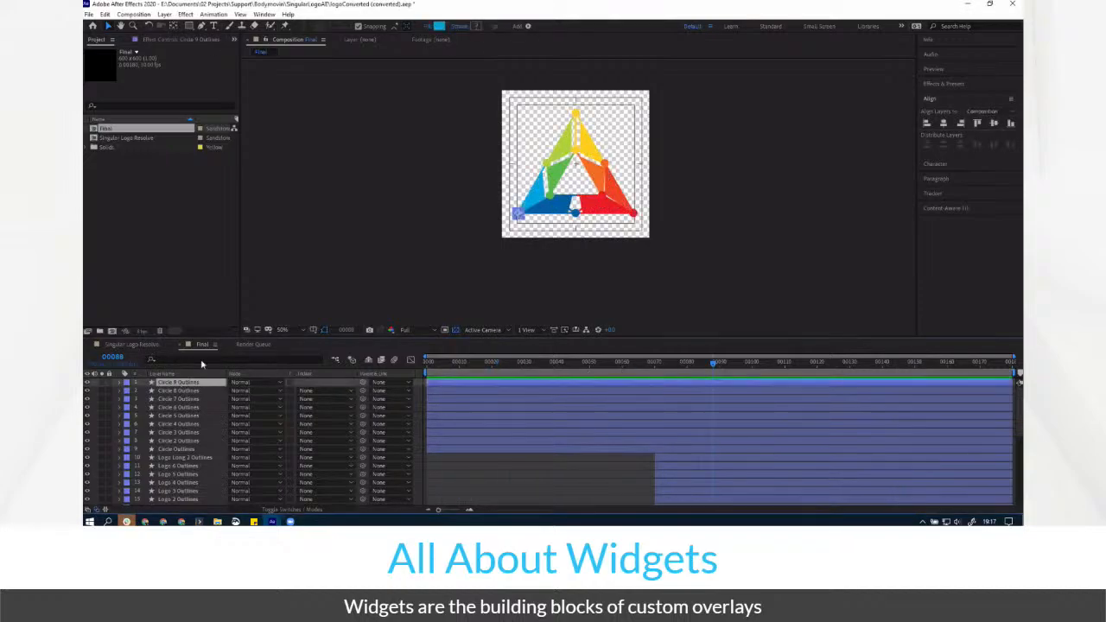
pyautogui.moveTo(218, 338); pyautogui.dragTo(219, 186)
pyautogui.scroll(-1, 173, 363)
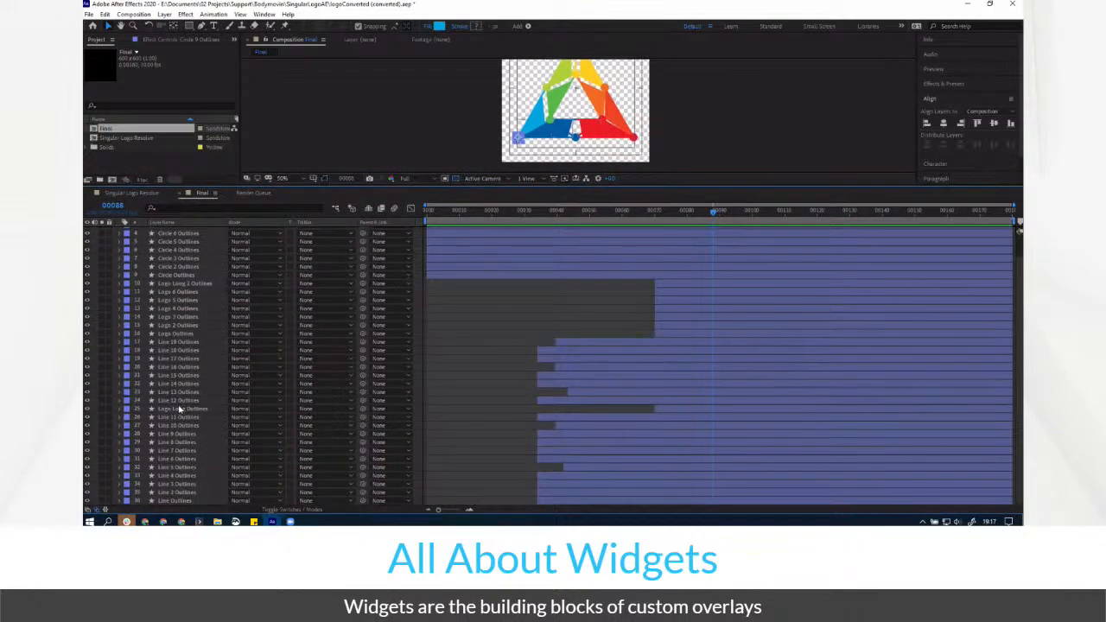
pyautogui.scroll(1, 179, 442)
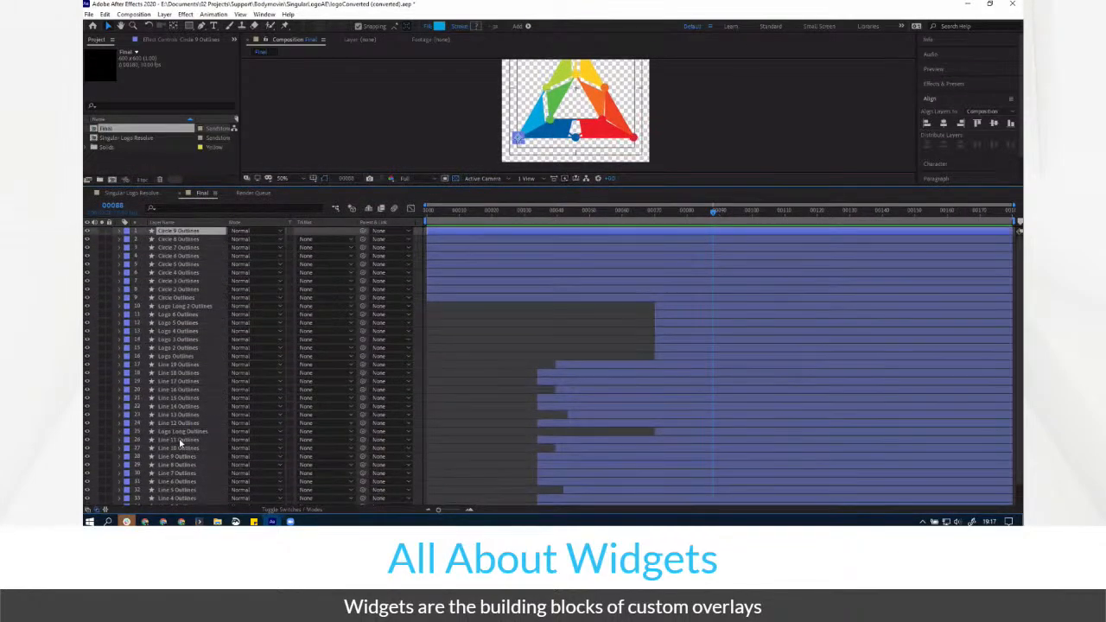
pyautogui.click(180, 441)
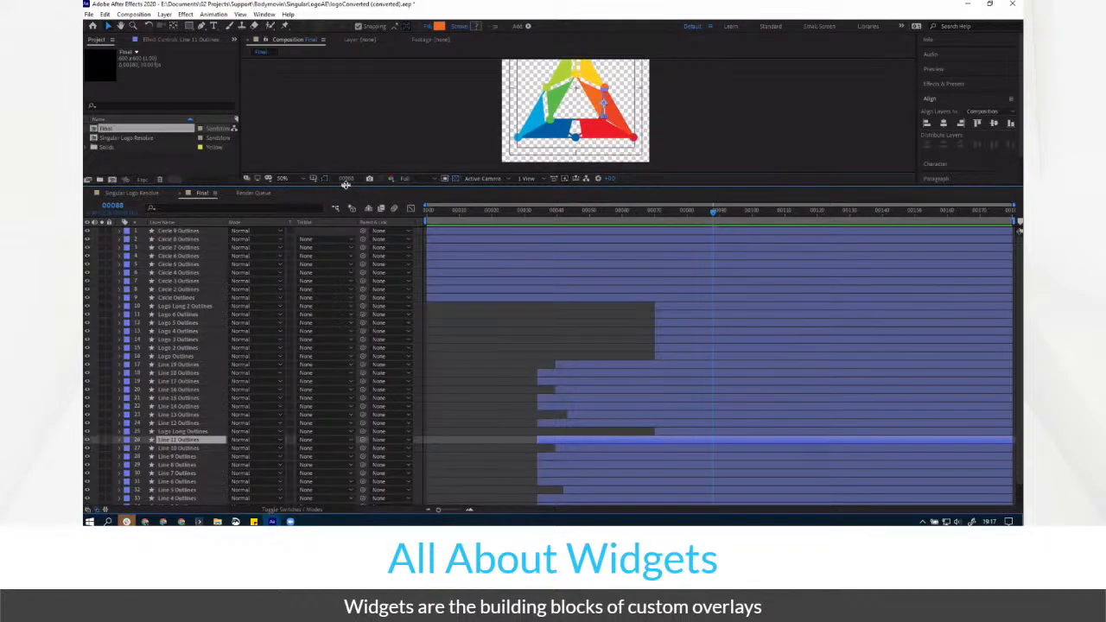
pyautogui.click(192, 348)
pyautogui.click(195, 307)
pyautogui.click(194, 290)
pyautogui.click(193, 273)
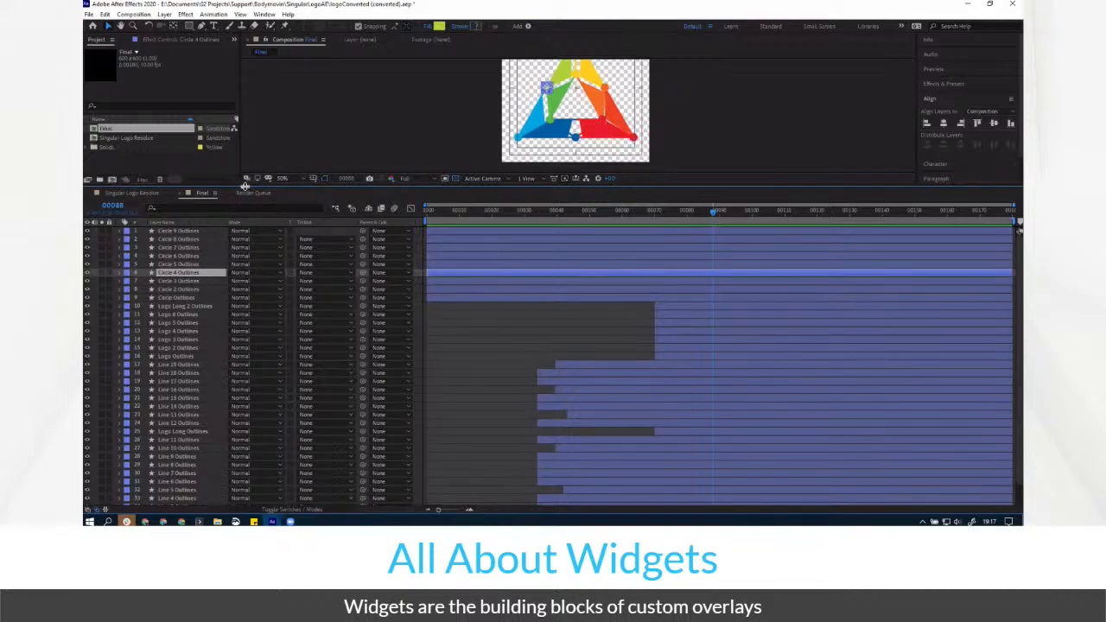
pyautogui.moveTo(245, 188); pyautogui.dragTo(249, 335)
pyautogui.click(483, 279)
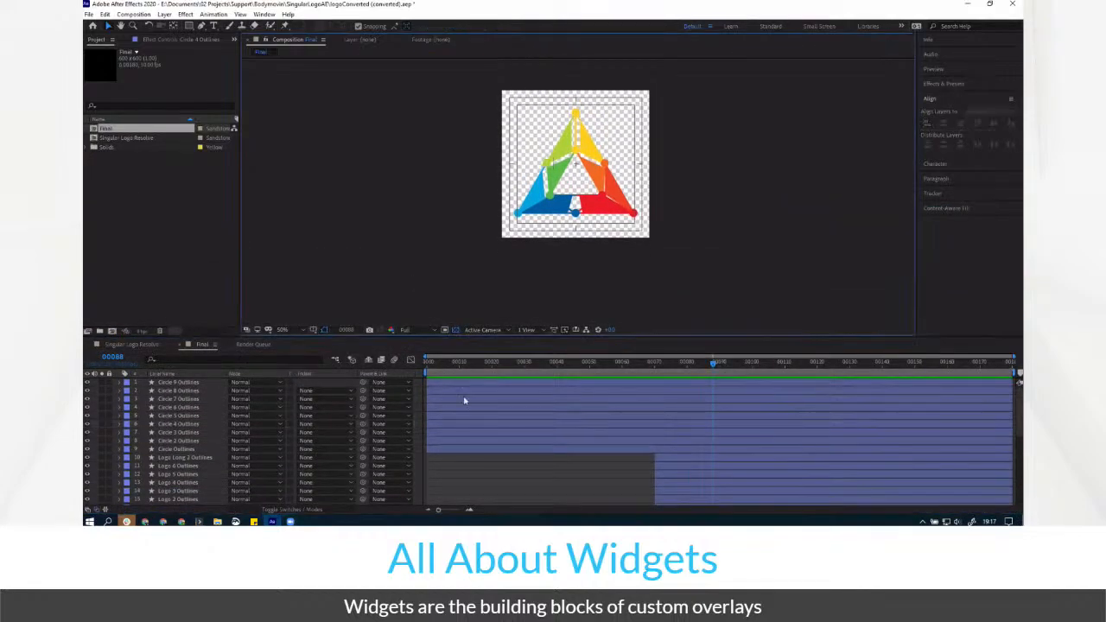
# Play the Final logo animation again and move the playhead to frame 79
pyautogui.click(464, 364)
pyautogui.press('space')
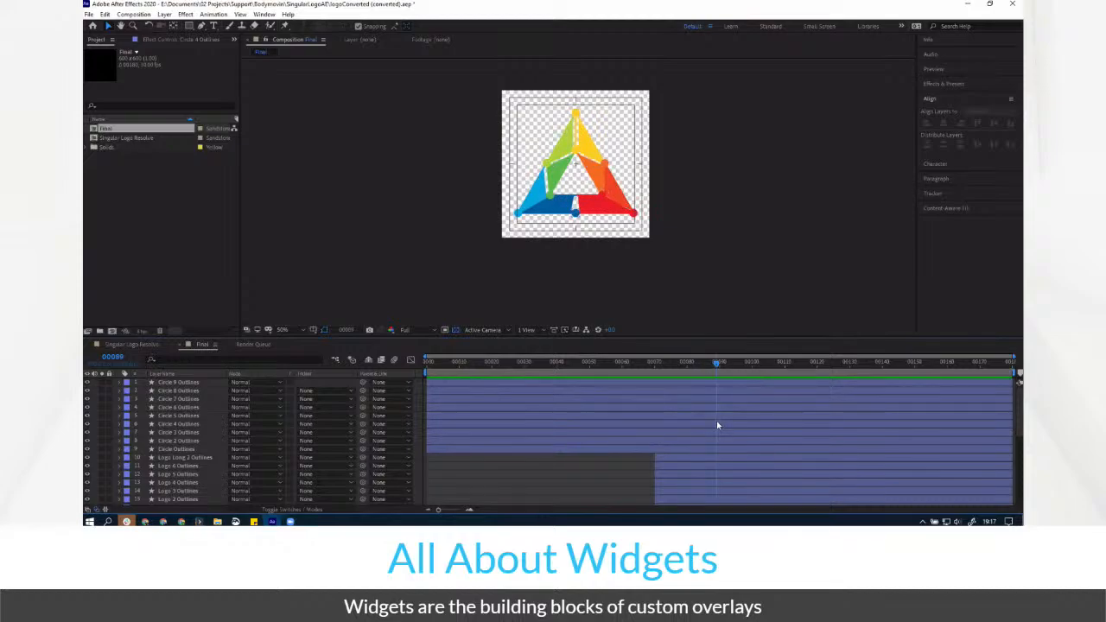
pyautogui.moveTo(716, 425); pyautogui.dragTo(682, 422)
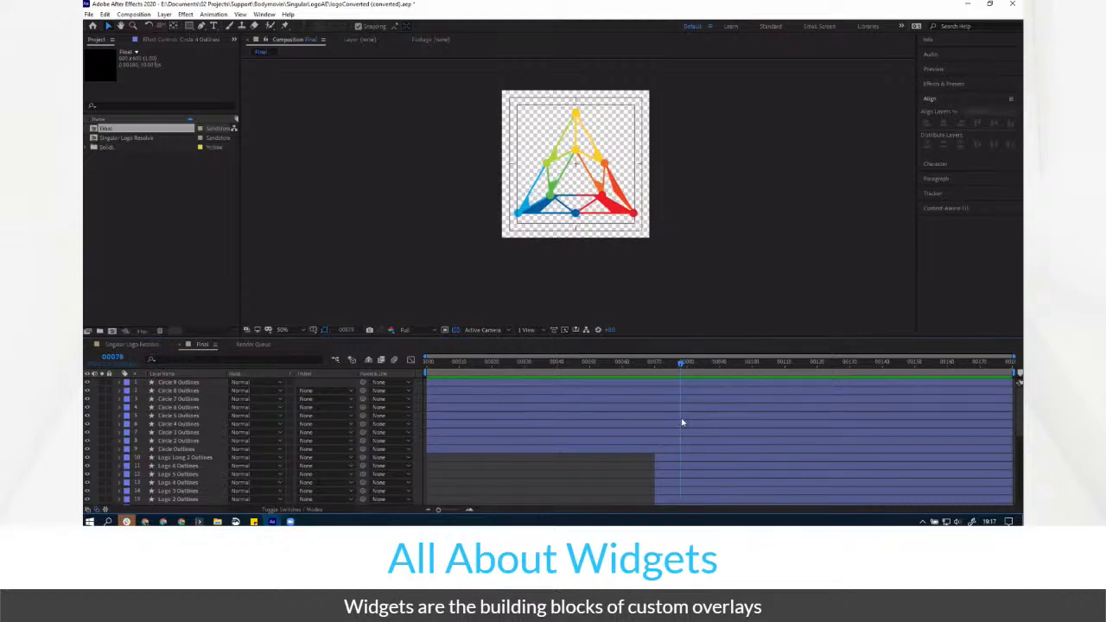
pyautogui.moveTo(683, 423); pyautogui.dragTo(684, 422)
pyautogui.click(240, 14)
pyautogui.click(265, 15)
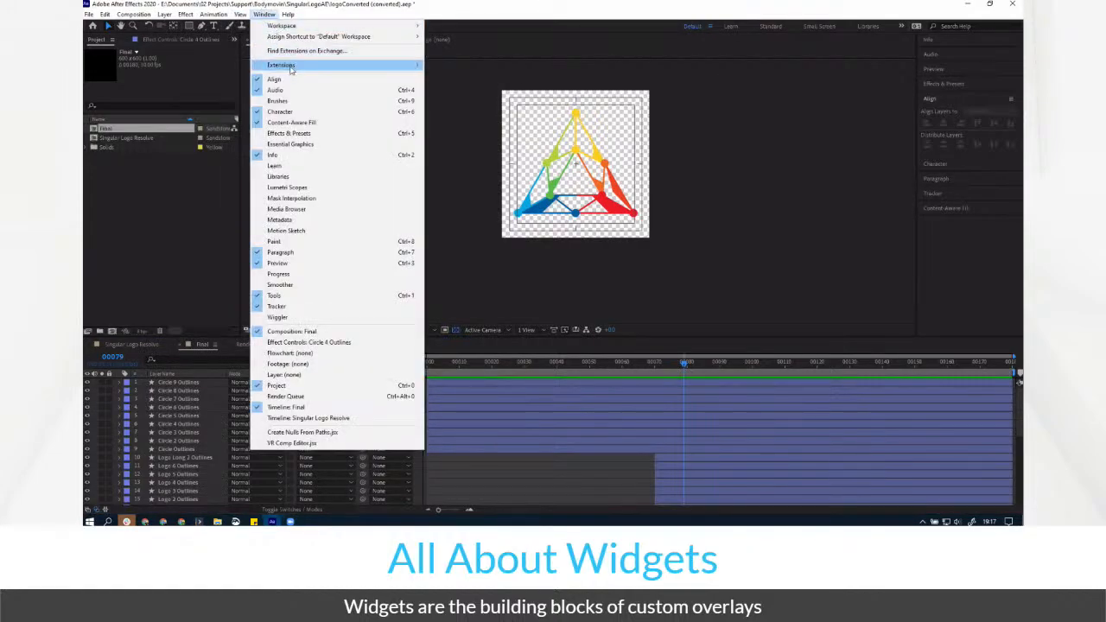
pyautogui.moveTo(291, 70)
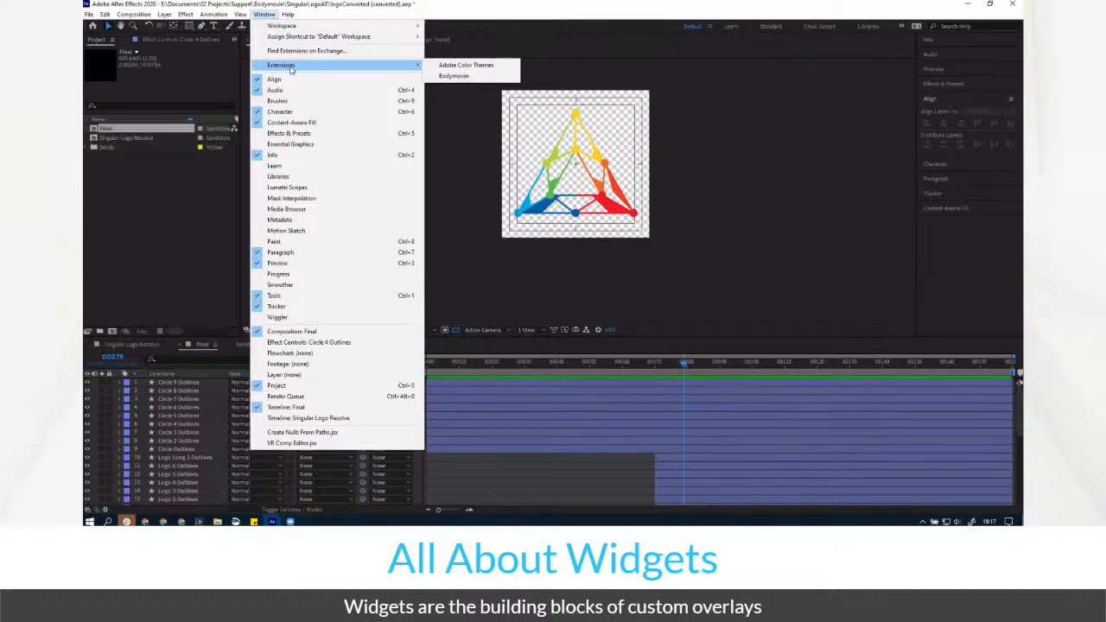
pyautogui.click(424, 221)
# Expand the Transform properties of the Circle 9 Outlines layer
pyautogui.click(119, 383)
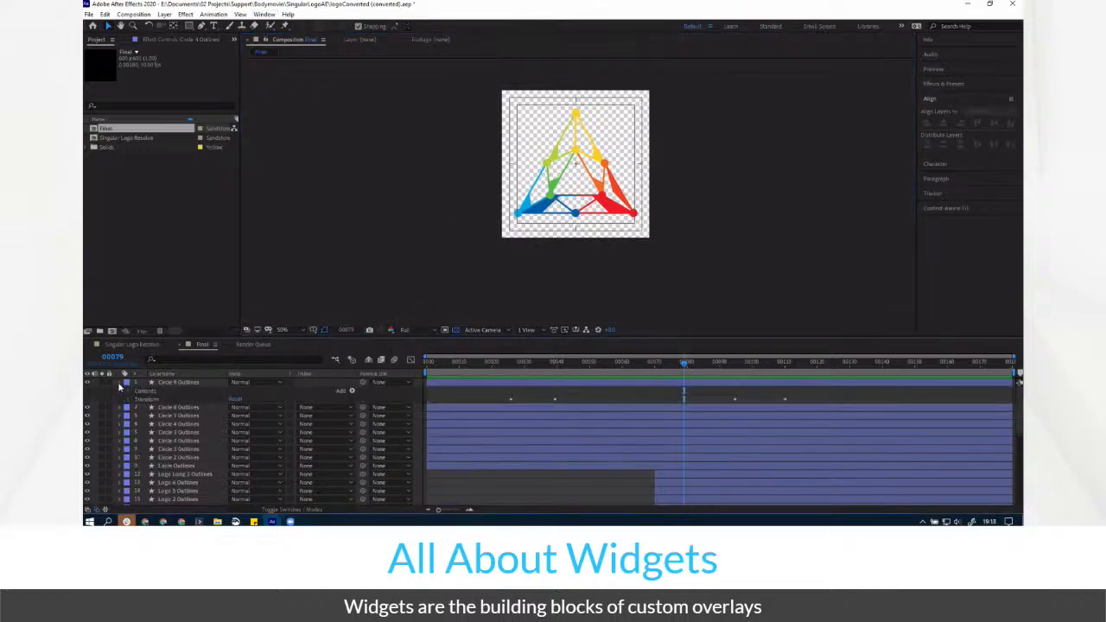
pyautogui.click(128, 400)
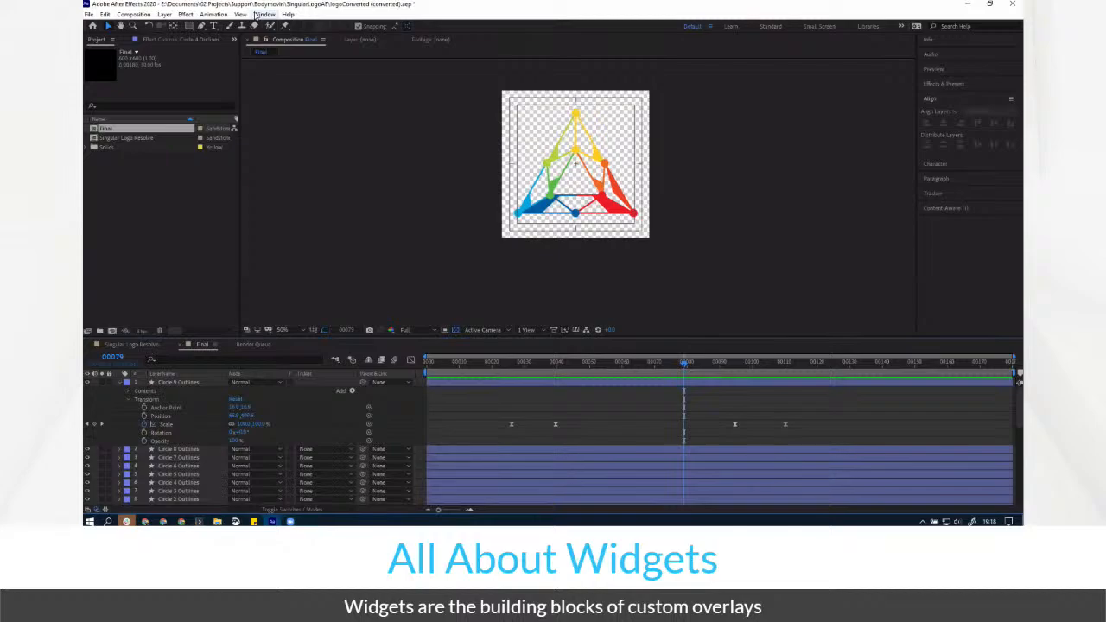
# Open the Bodymovin extension and look up extensions on Adobe Exchange
pyautogui.click(256, 14)
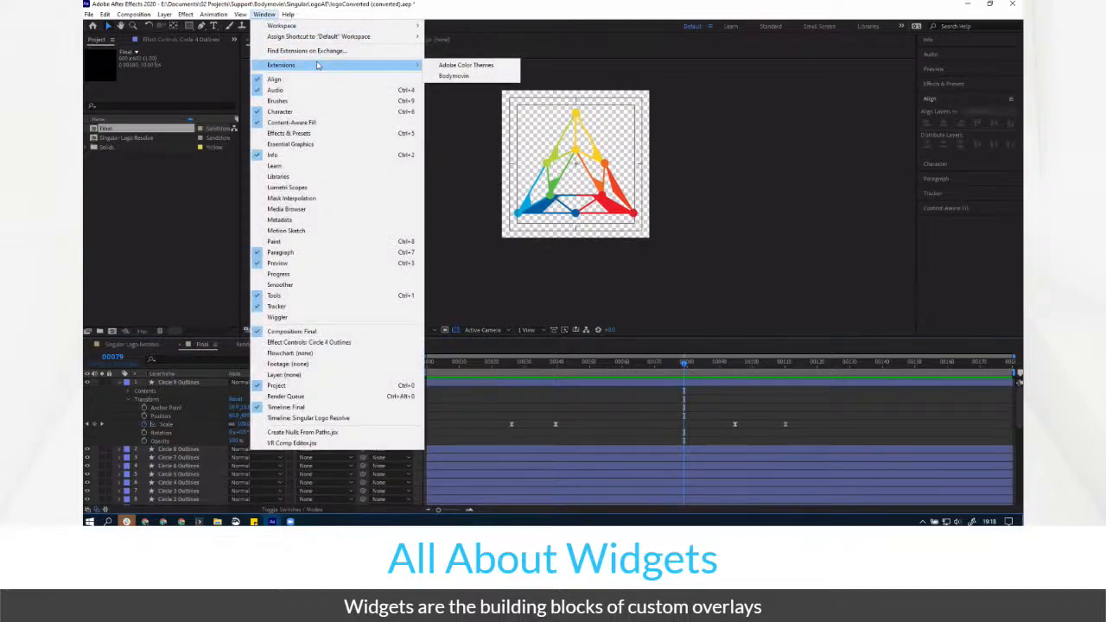
pyautogui.click(456, 76)
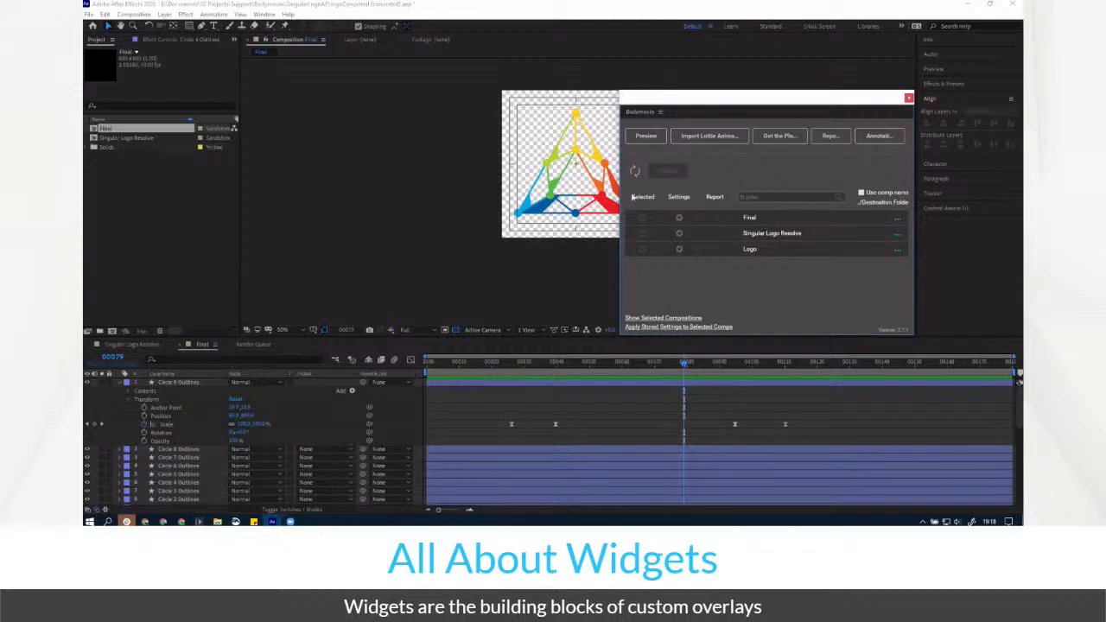
pyautogui.click(266, 16)
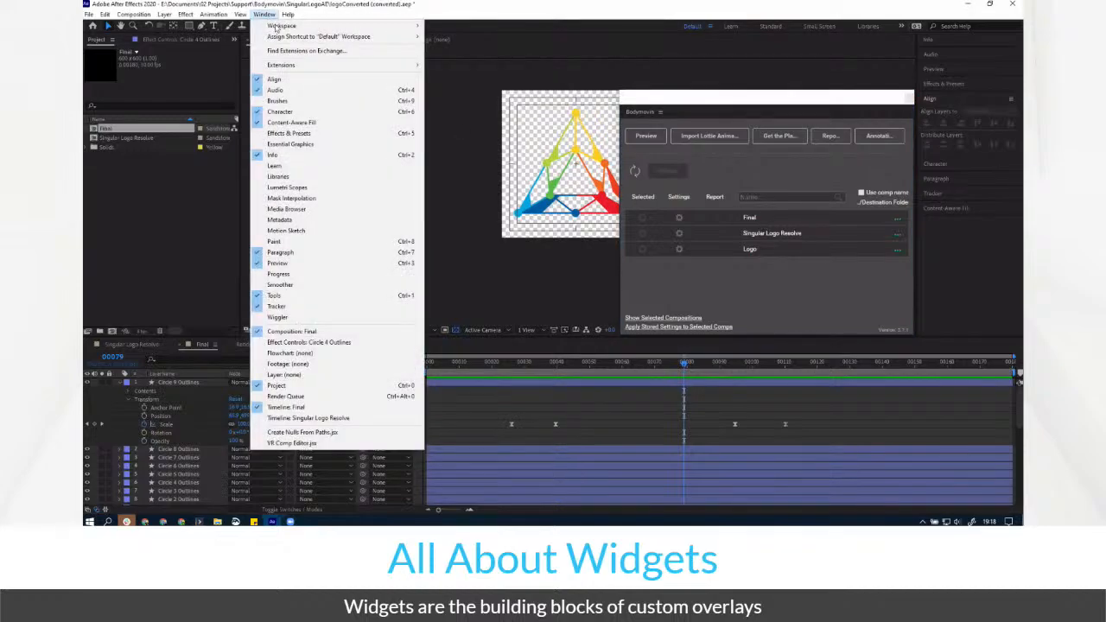
pyautogui.click(287, 48)
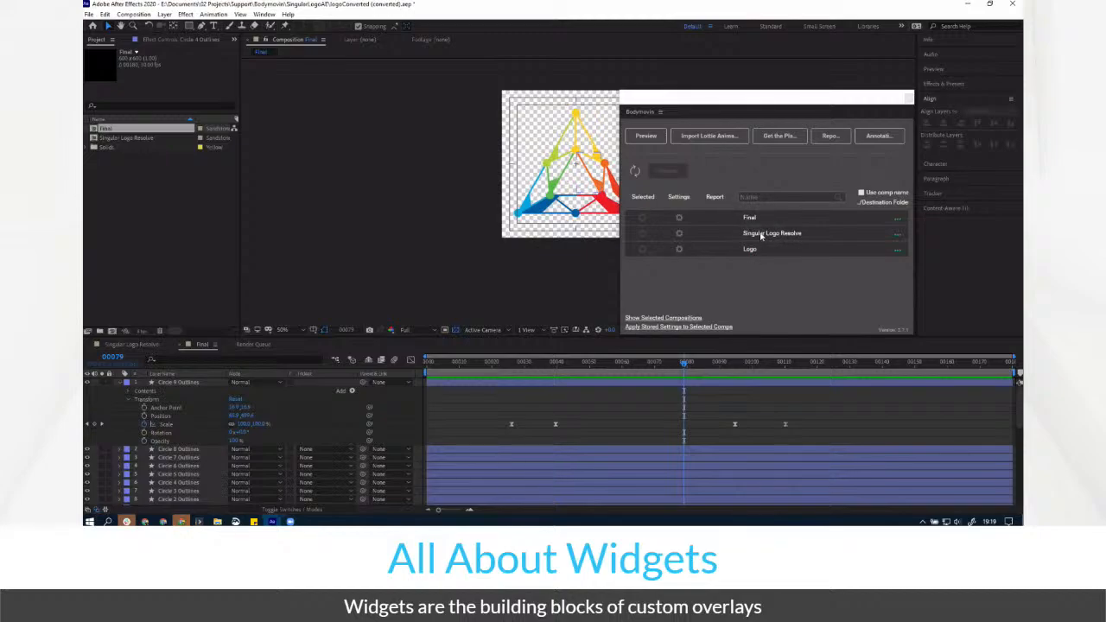
# Select the Final composition for export in Bodymovin and set its destination to data.json on the Desktop
pyautogui.click(642, 221)
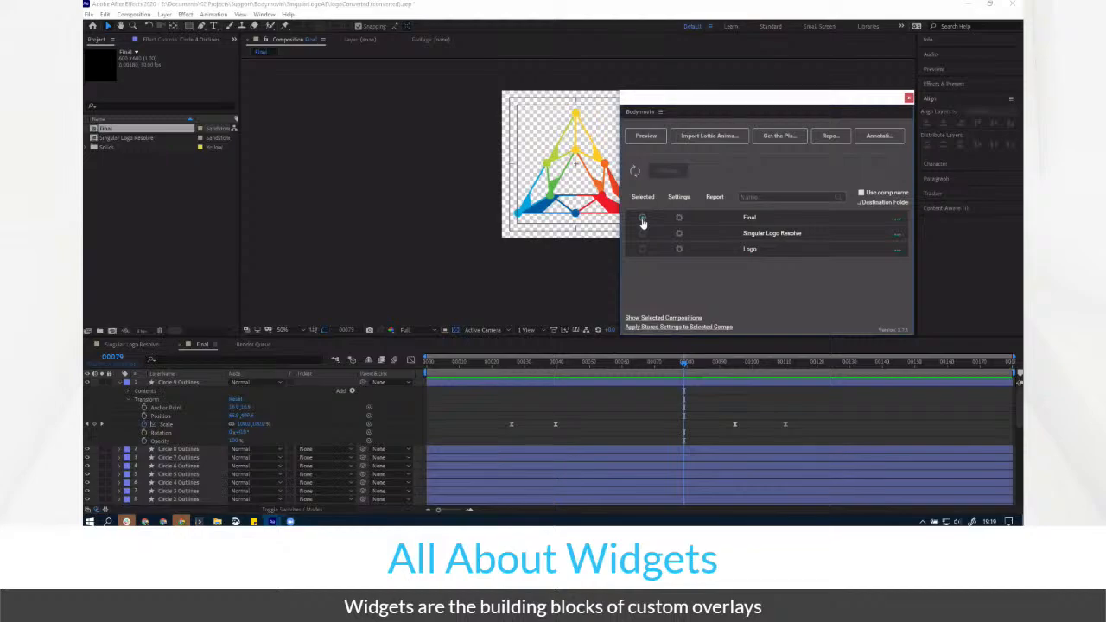
pyautogui.click(899, 221)
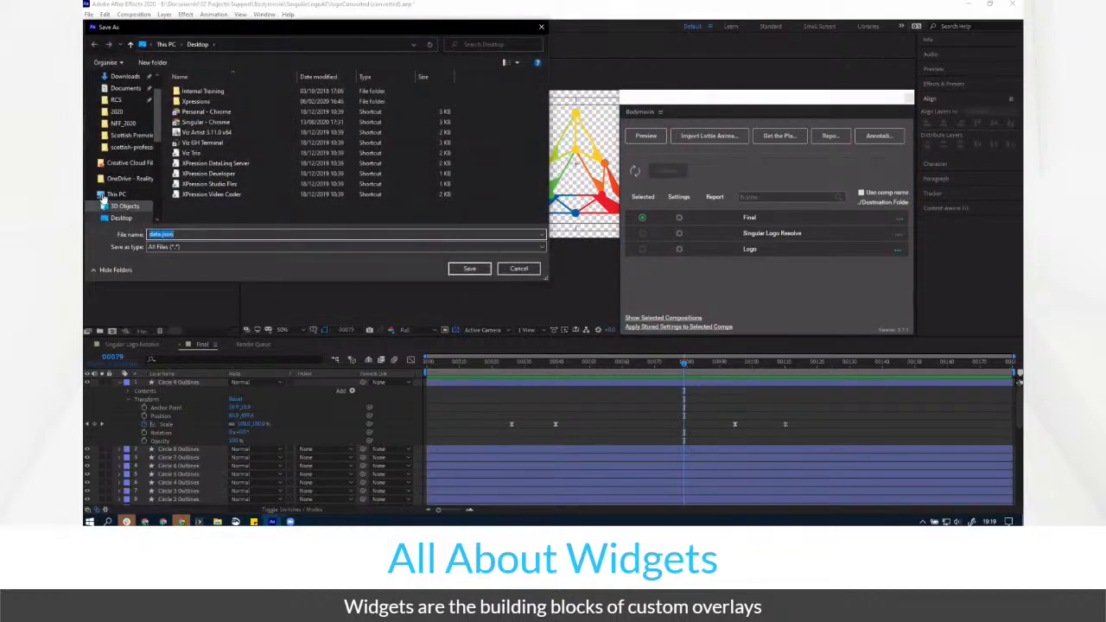
pyautogui.scroll(1, 126, 132)
pyautogui.click(134, 99)
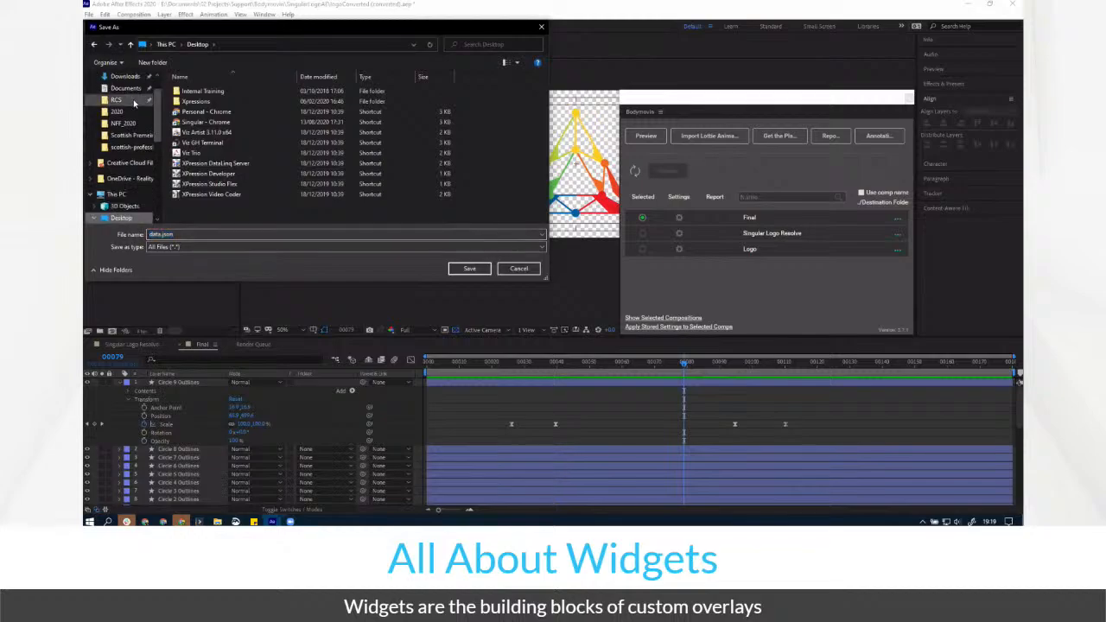
pyautogui.click(470, 270)
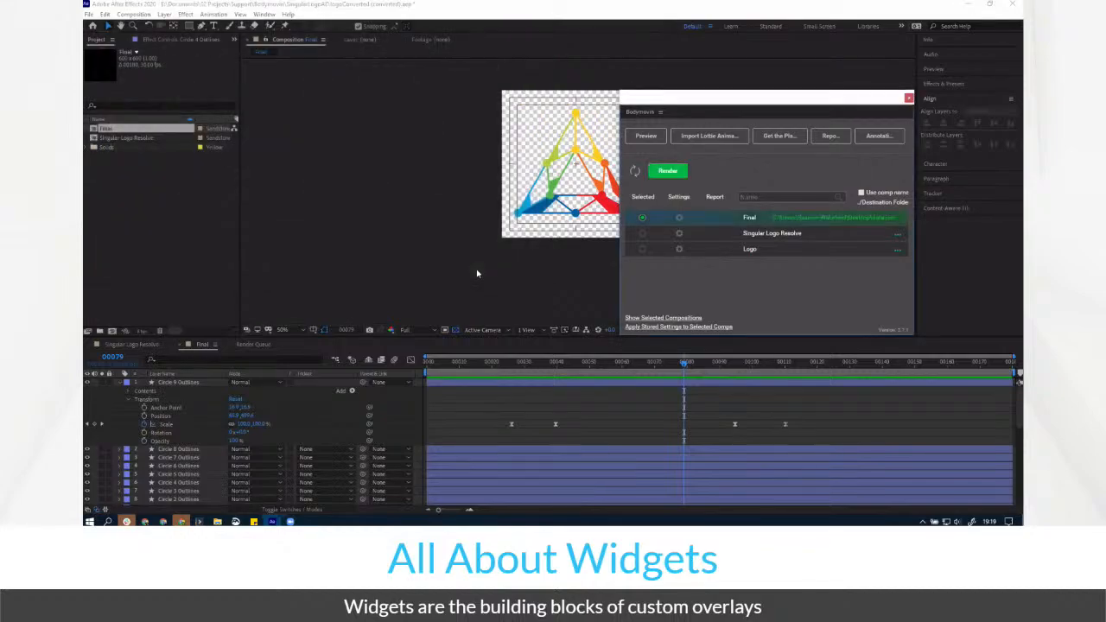
# Render the Final composition with Bodymovin, finish the export and close the extension
pyautogui.click(671, 174)
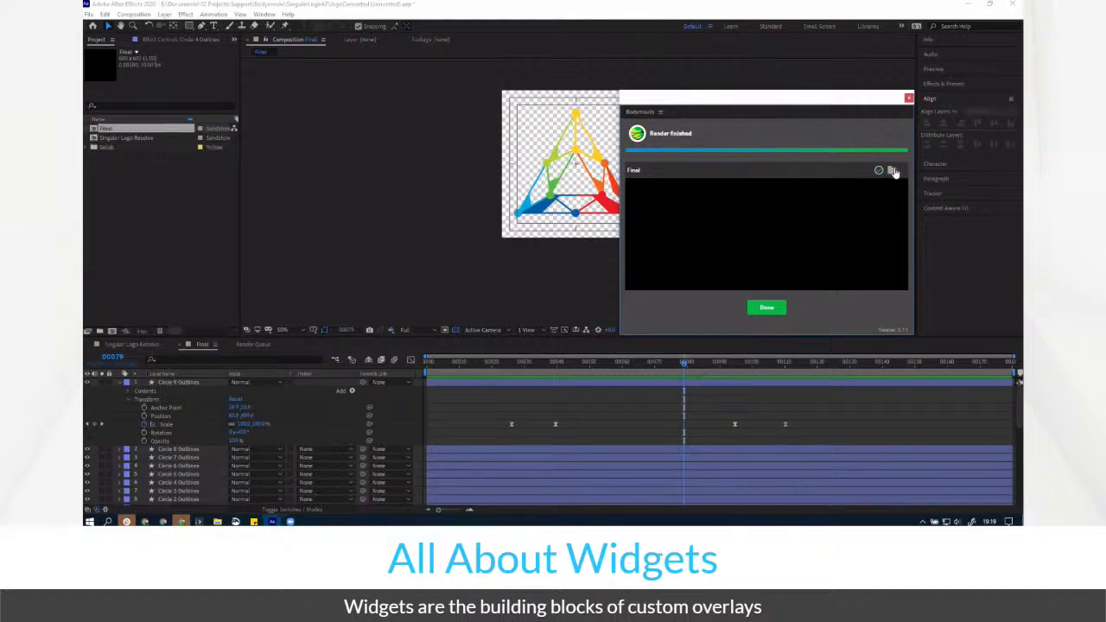
pyautogui.click(765, 309)
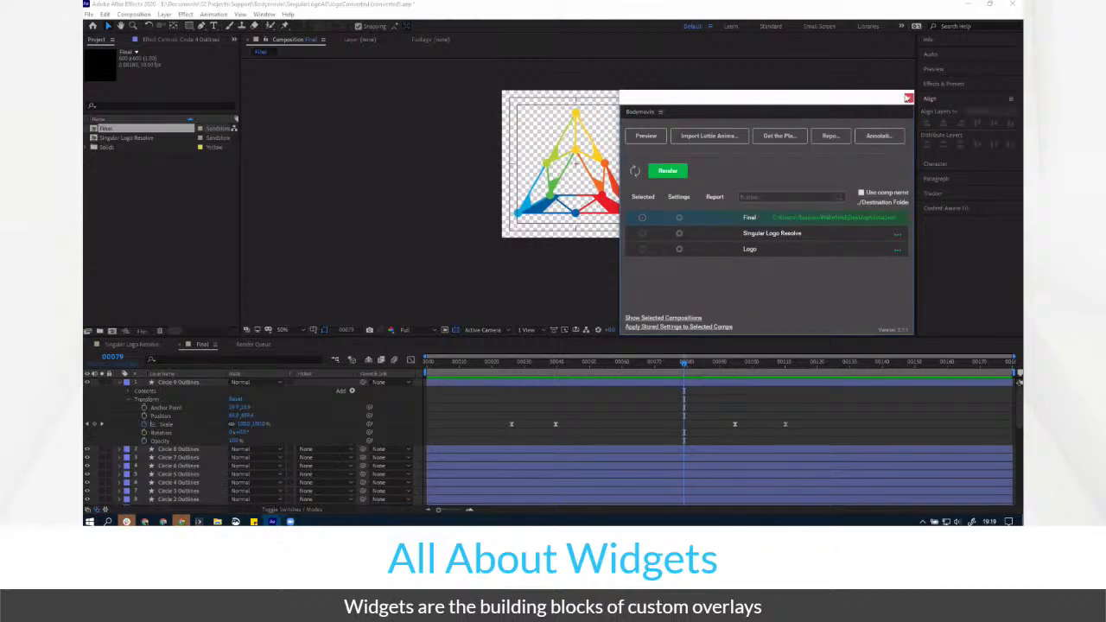
pyautogui.click(907, 97)
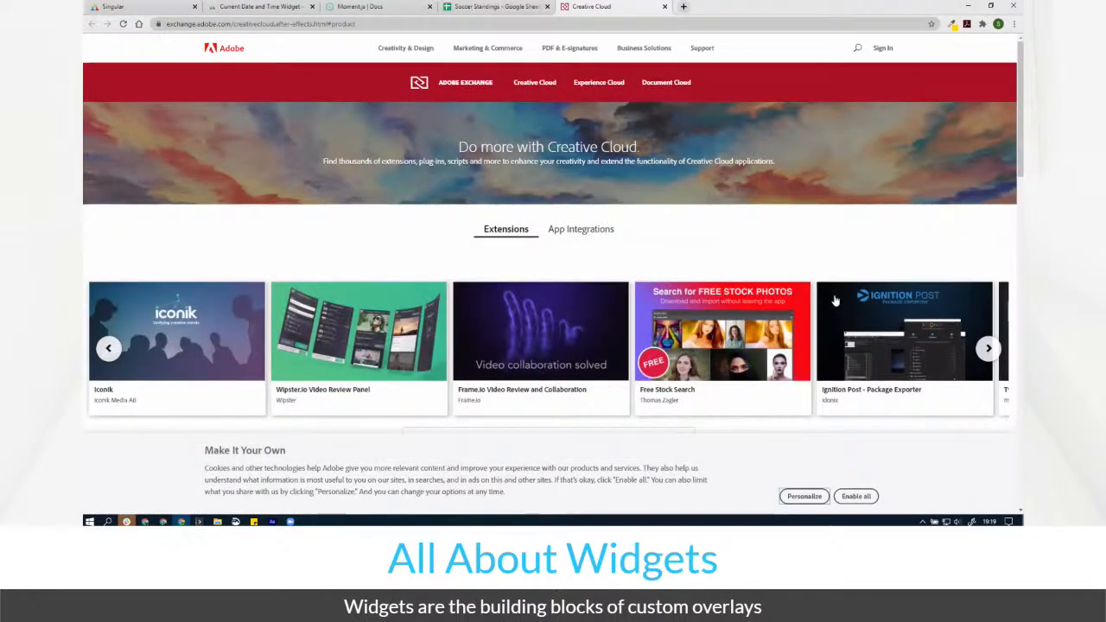
# Minimize the browser, inspect the contents of the exported data.json from the desktop, and close the file
pyautogui.click(968, 6)
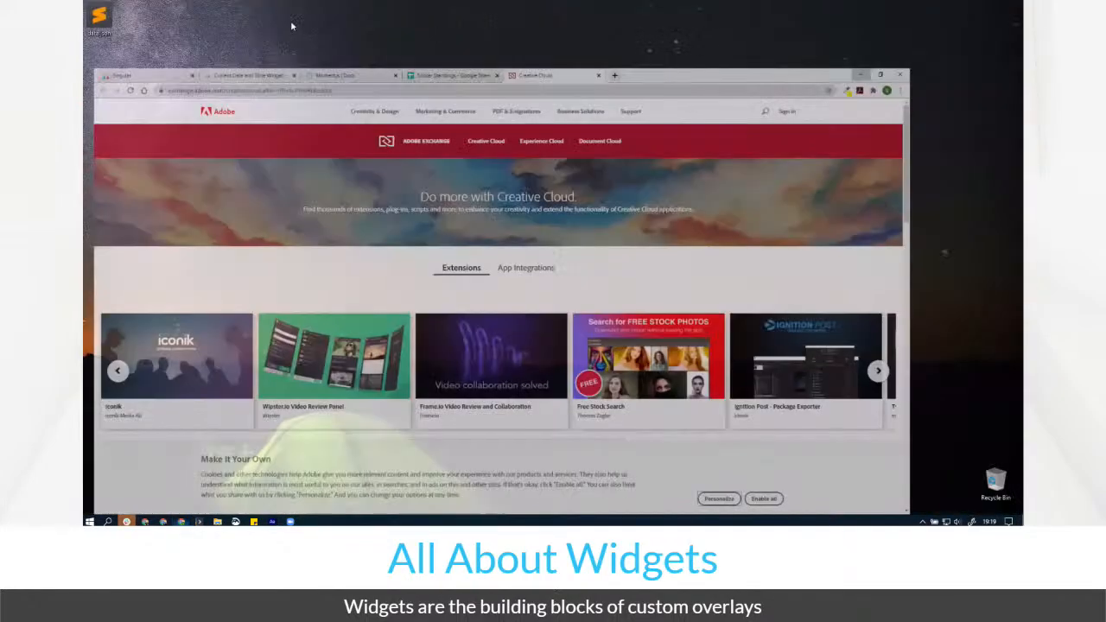
pyautogui.doubleClick(107, 24)
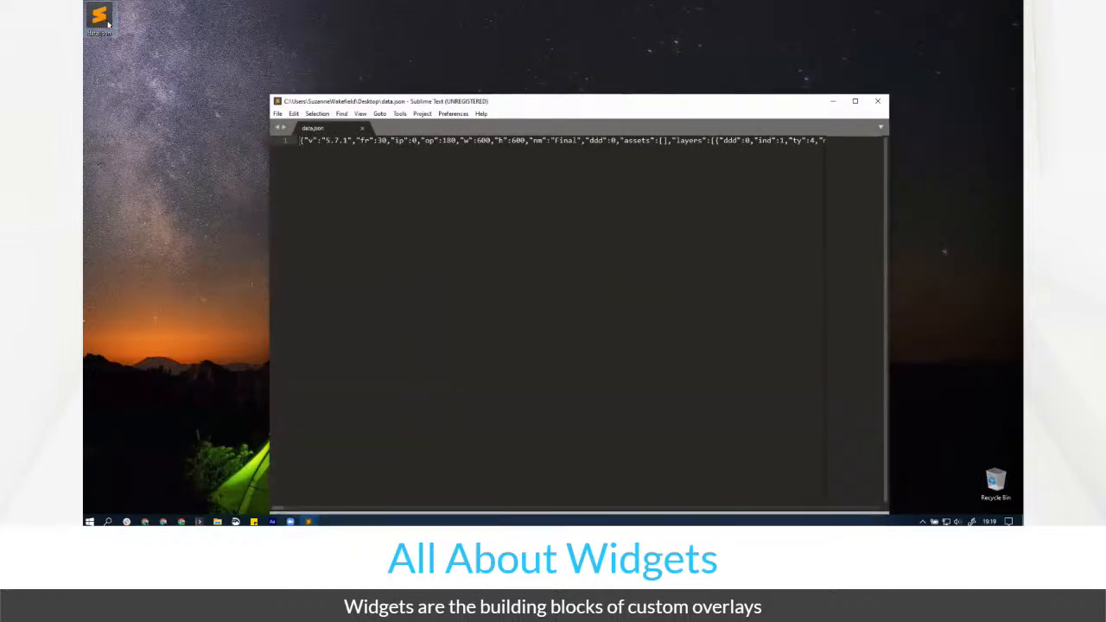
pyautogui.click(698, 507)
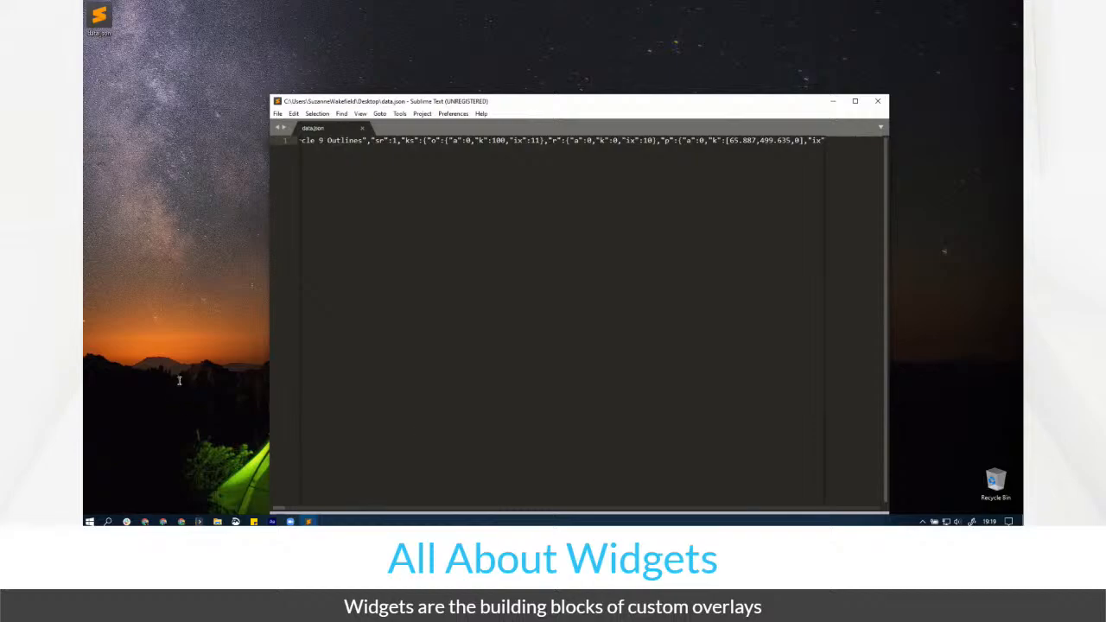
pyautogui.click(877, 101)
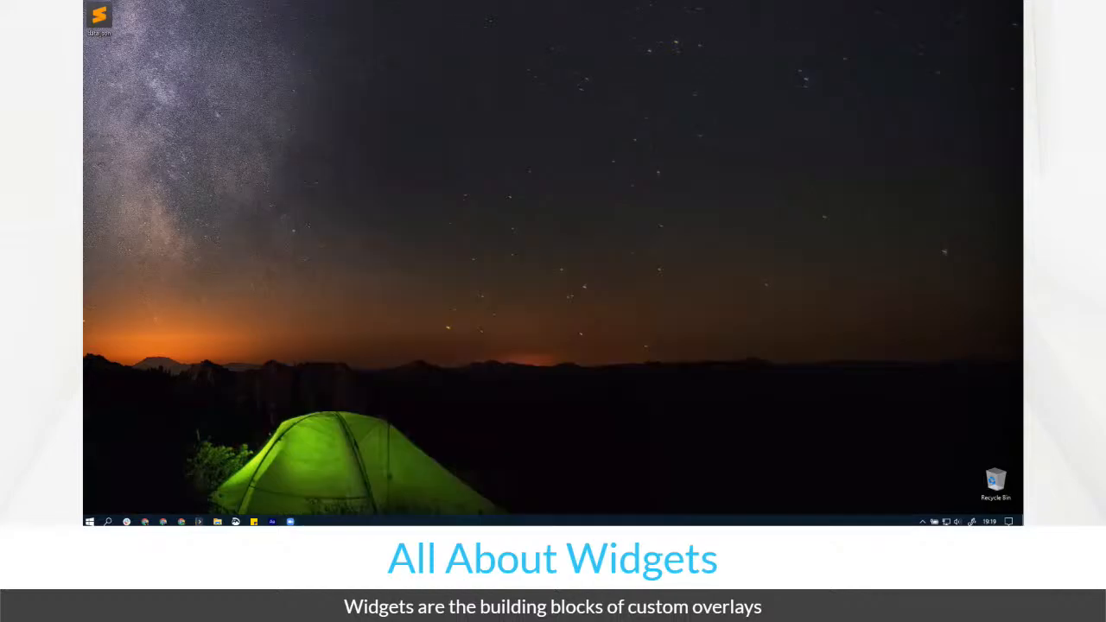
# Upload data.json from the desktop to Singular's All About Widgets folder, clear the Upload Manager, and show the file's details
pyautogui.click(180, 521)
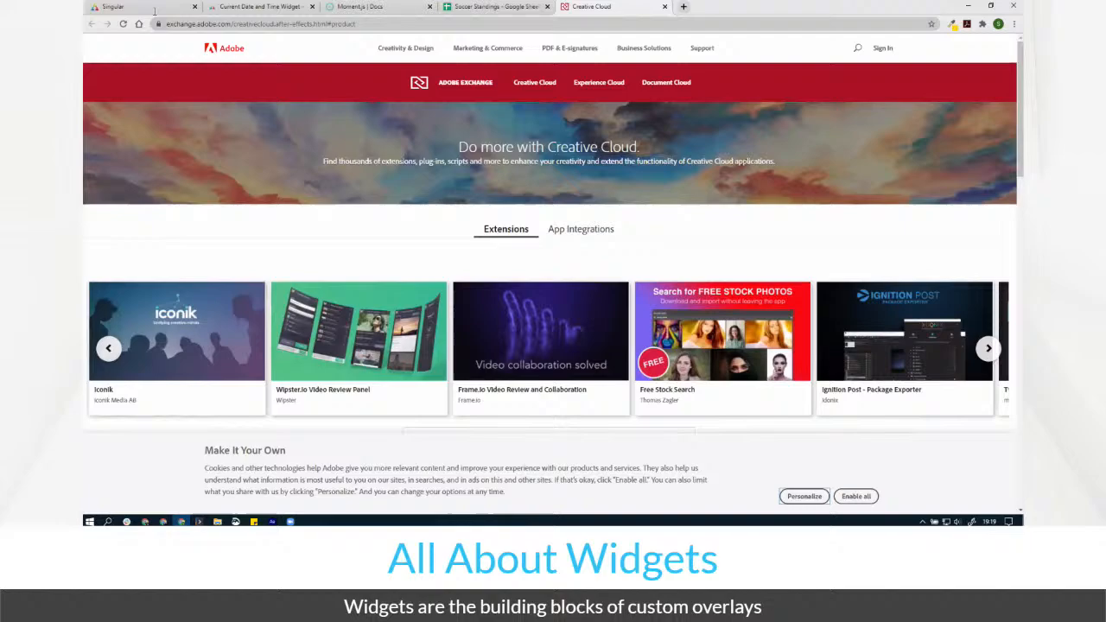
pyautogui.click(145, 10)
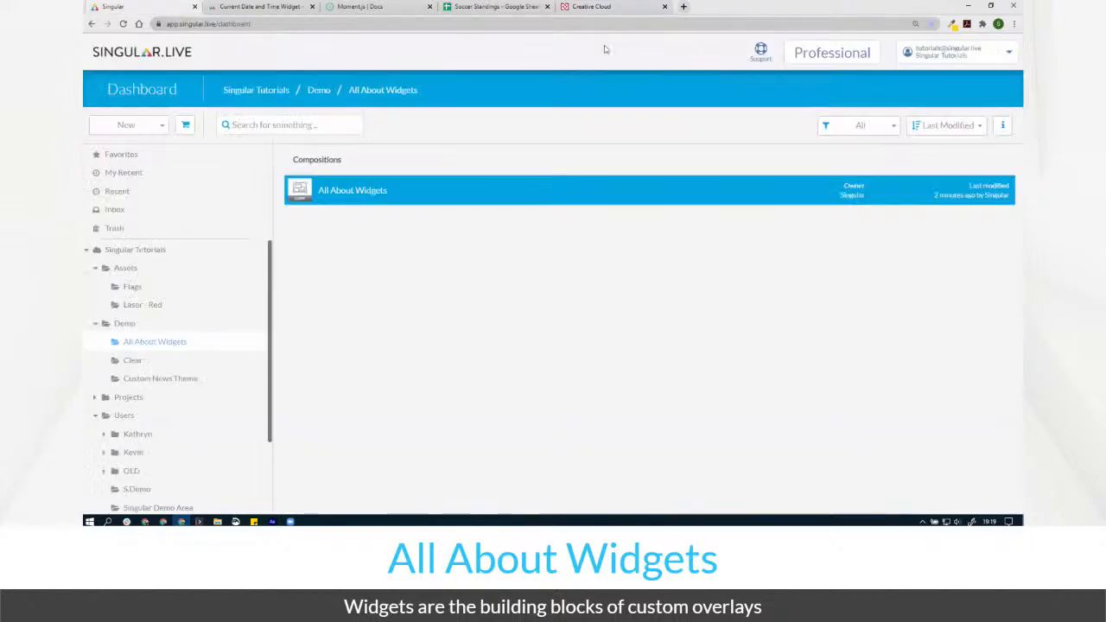
pyautogui.click(990, 6)
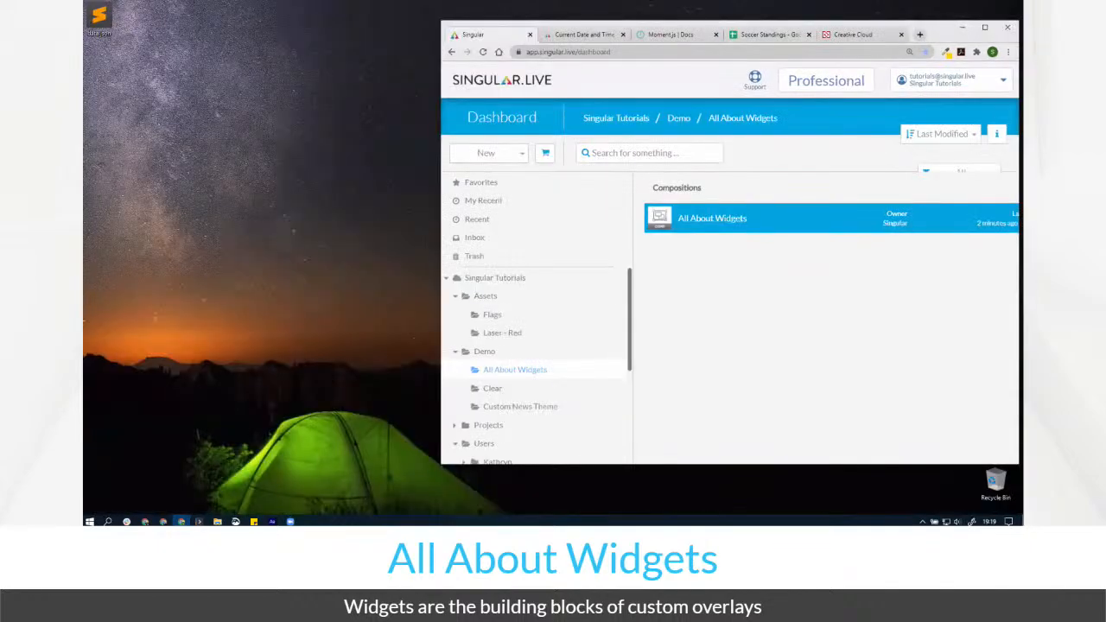
pyautogui.moveTo(96, 16); pyautogui.dragTo(696, 273)
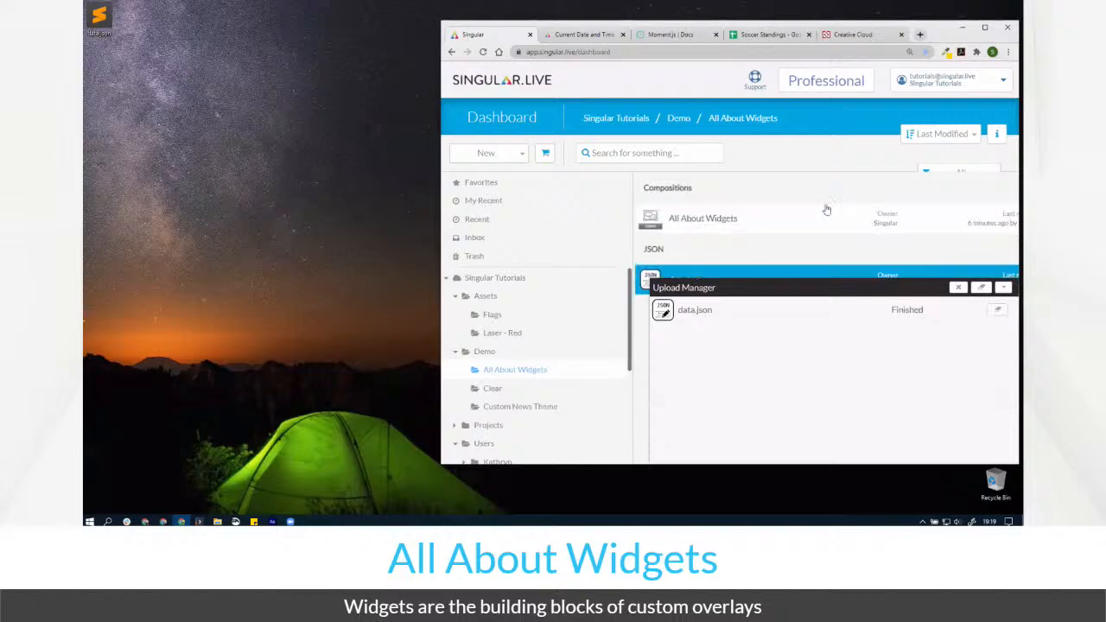
pyautogui.click(984, 29)
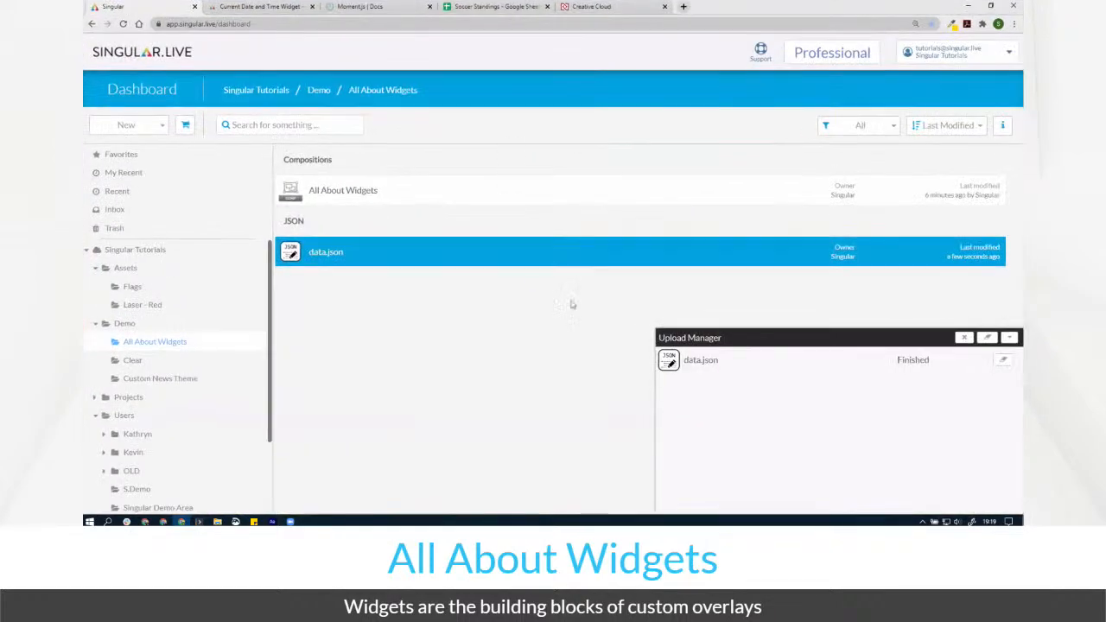
pyautogui.click(989, 337)
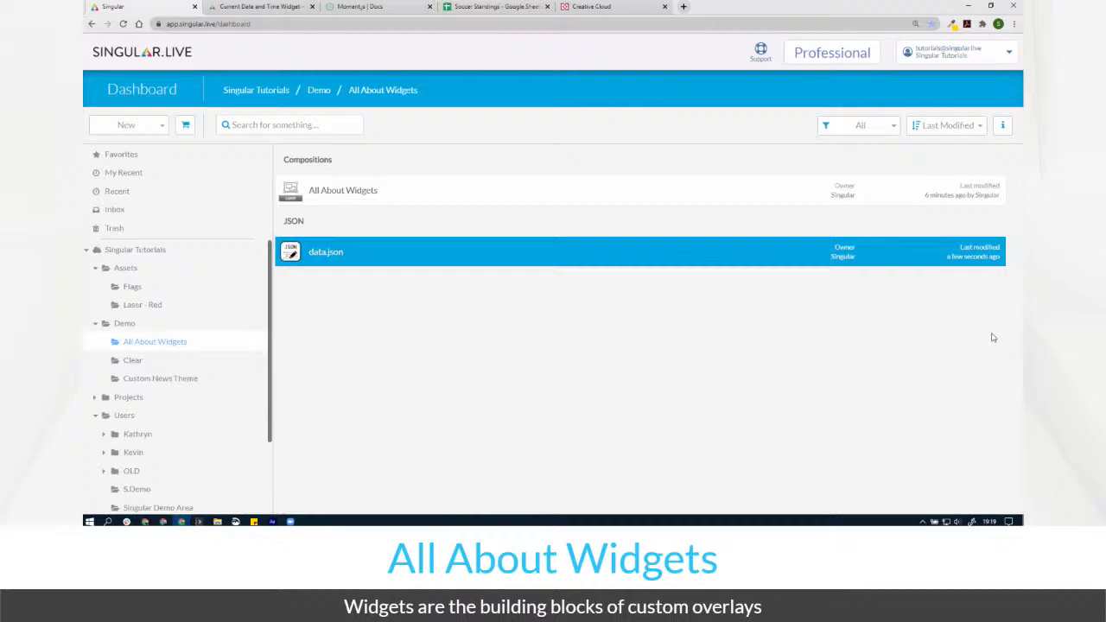
pyautogui.click(1002, 125)
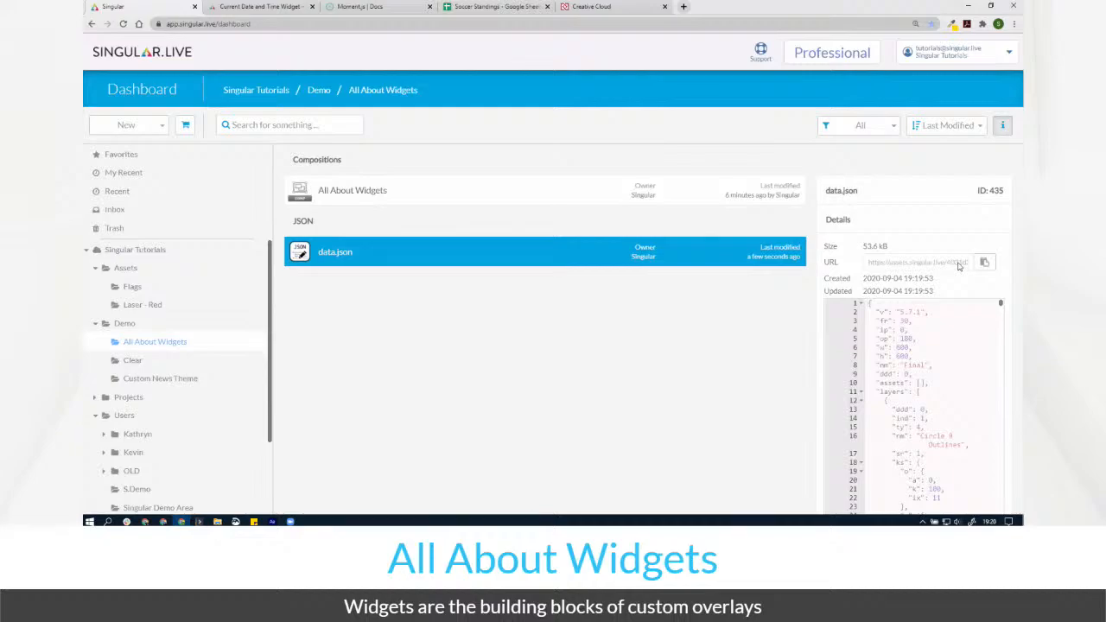
# Scroll through the code of data.json in its details and view the file's URL in a new browser tab
pyautogui.moveTo(1000, 306); pyautogui.dragTo(1002, 413)
pyautogui.rightClick(1001, 412)
pyautogui.click(688, 387)
pyautogui.scroll(-5, 857, 415)
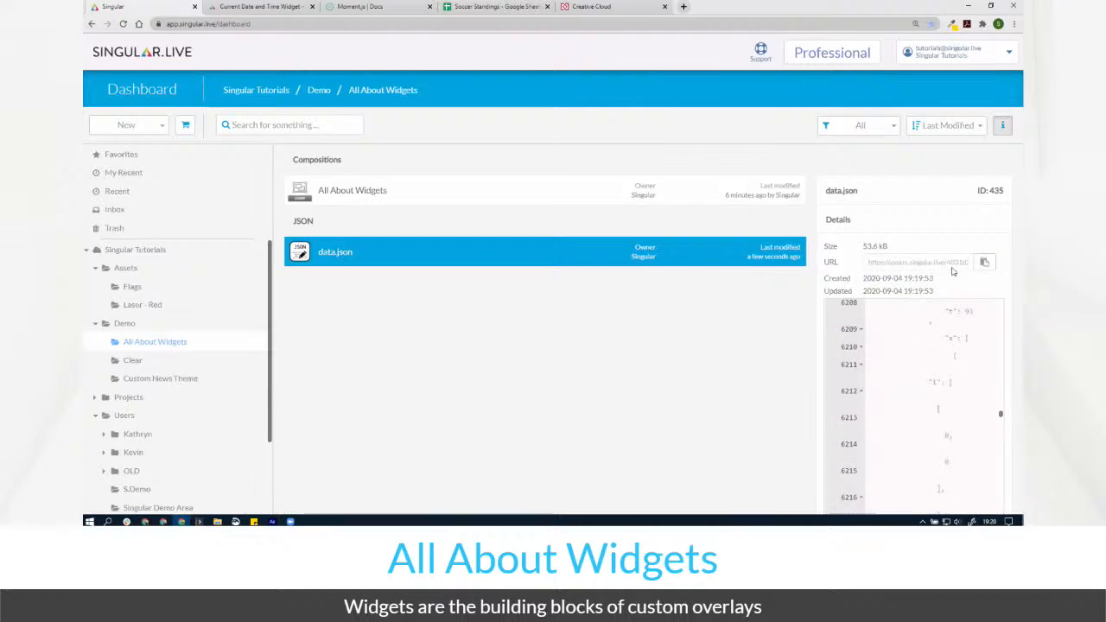
pyautogui.doubleClick(480, 248)
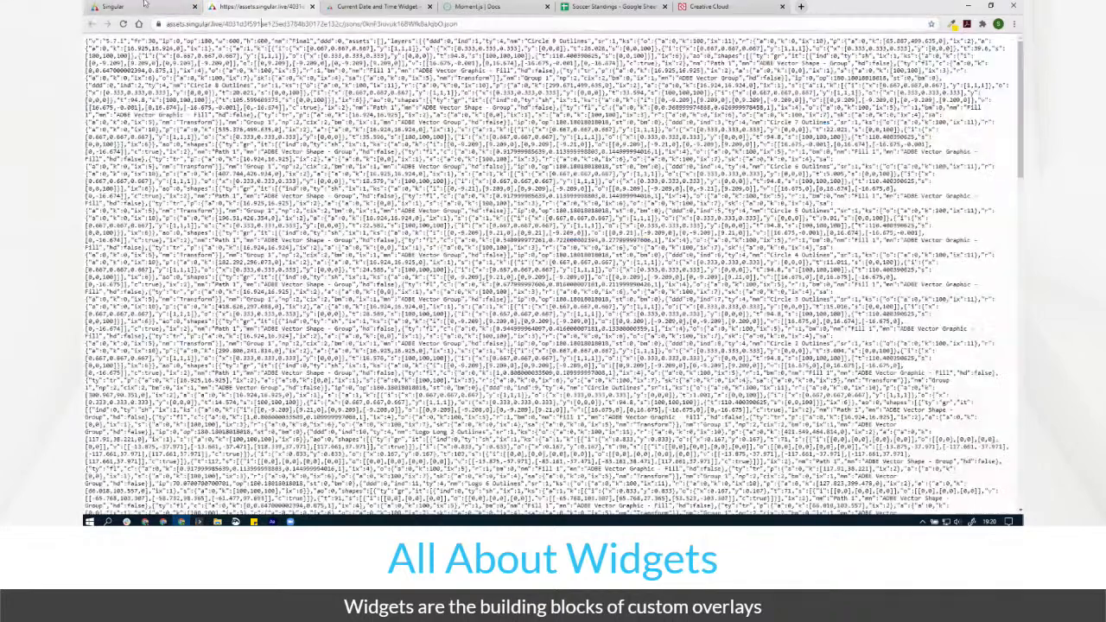
pyautogui.click(260, 25)
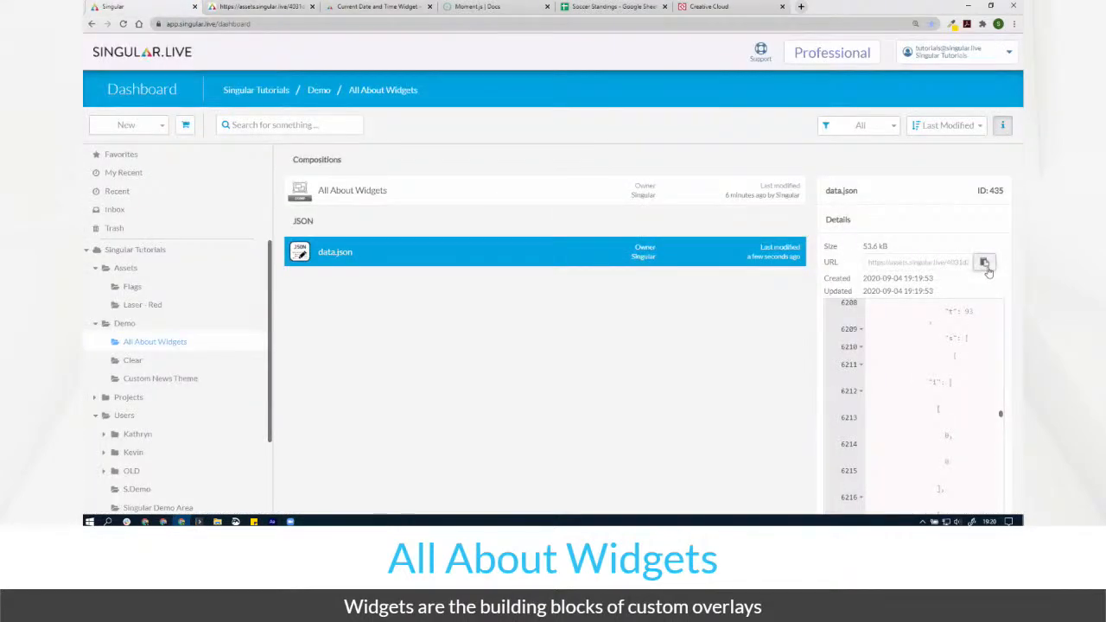
# Close the raw JSON and Moment.js documentation pages, and open the All About Widgets composition from the dashboard
pyautogui.click(377, 6)
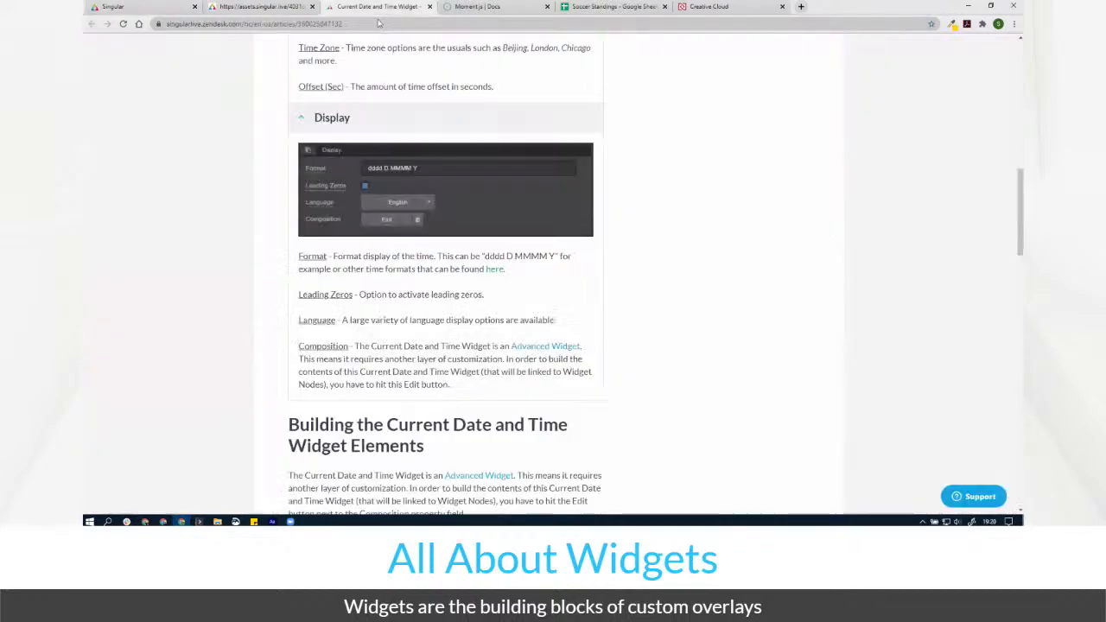
pyautogui.click(655, 10)
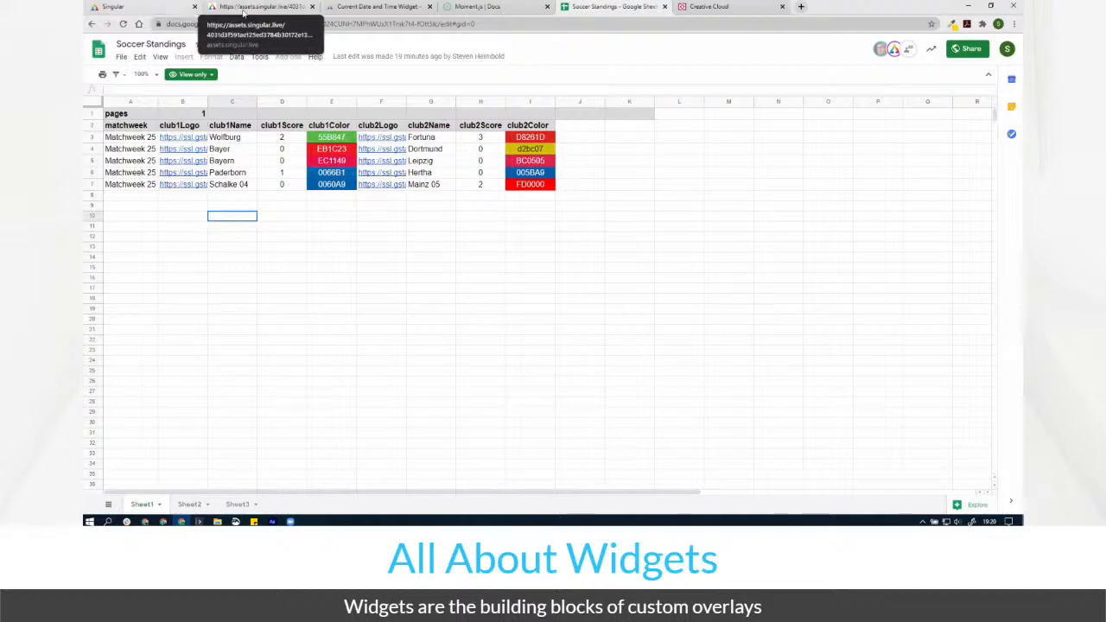
pyautogui.click(312, 7)
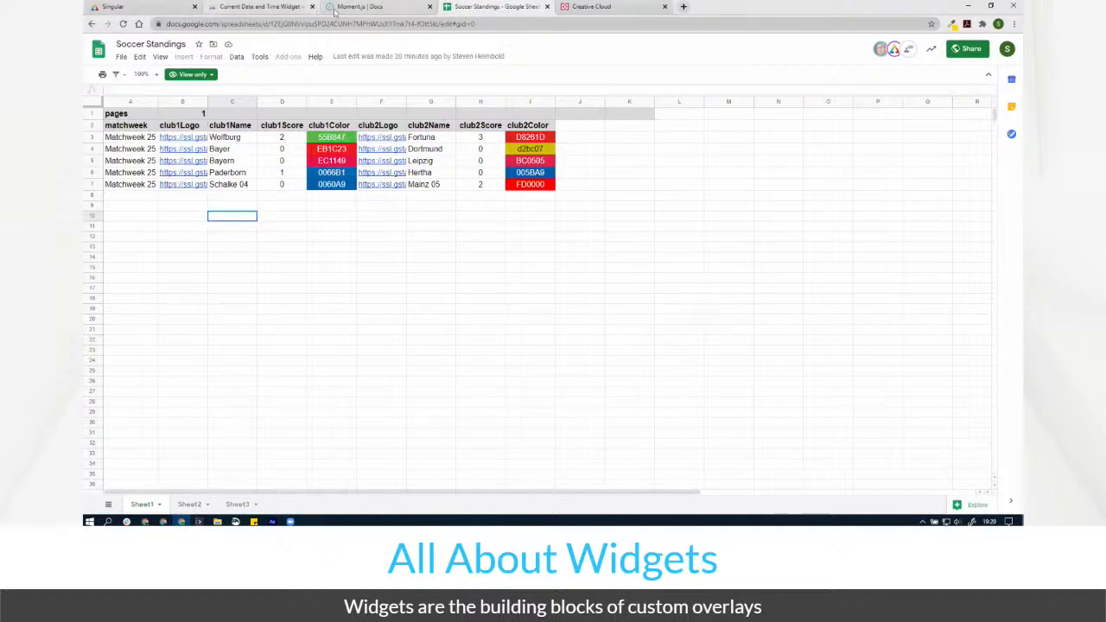
pyautogui.click(430, 7)
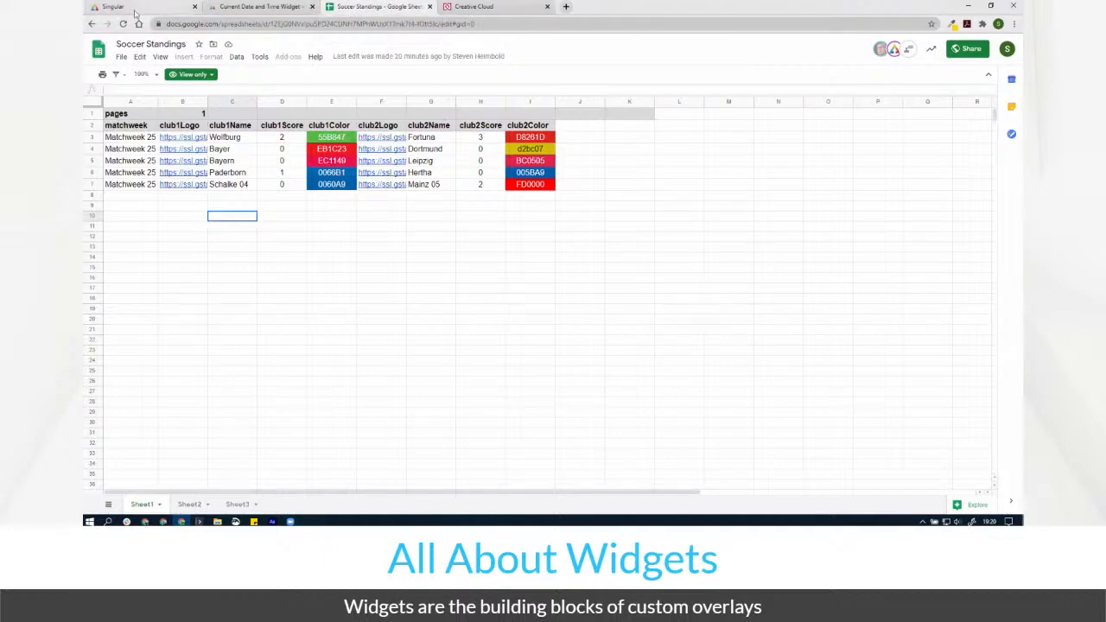
pyautogui.click(132, 9)
pyautogui.doubleClick(654, 200)
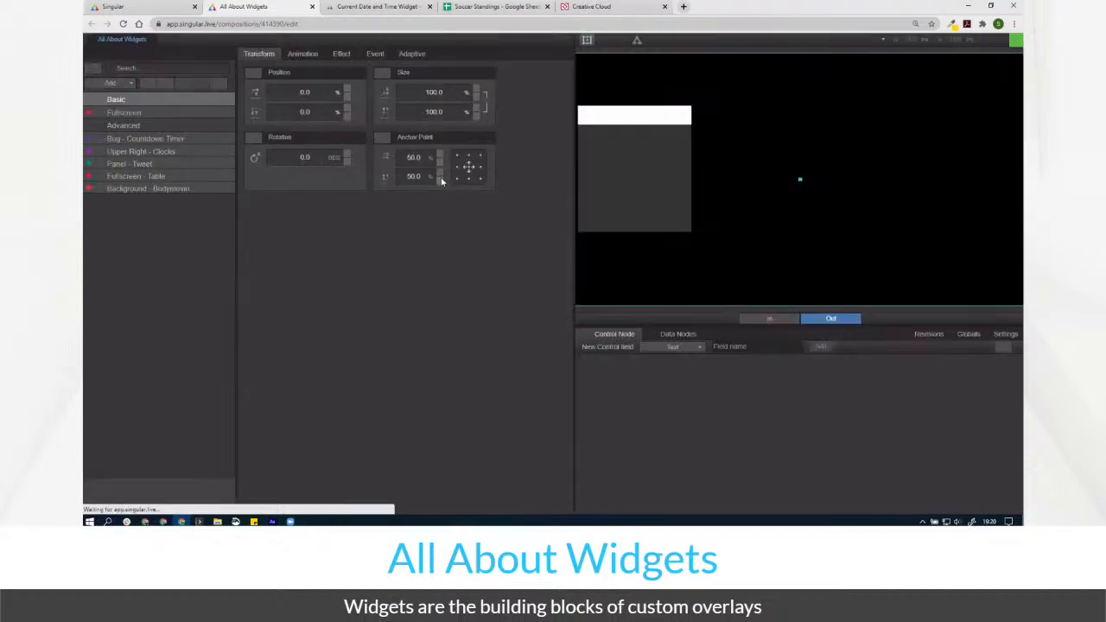
# Open the Background - Bodymovin subcomposition and animate it in
pyautogui.doubleClick(189, 188)
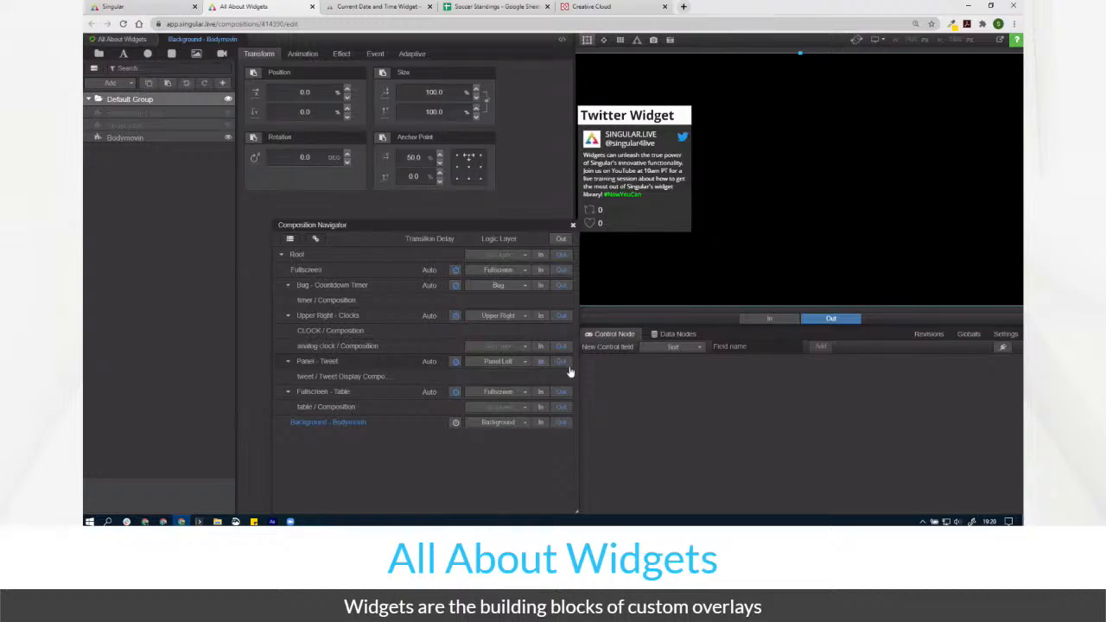
pyautogui.click(541, 422)
pyautogui.click(541, 423)
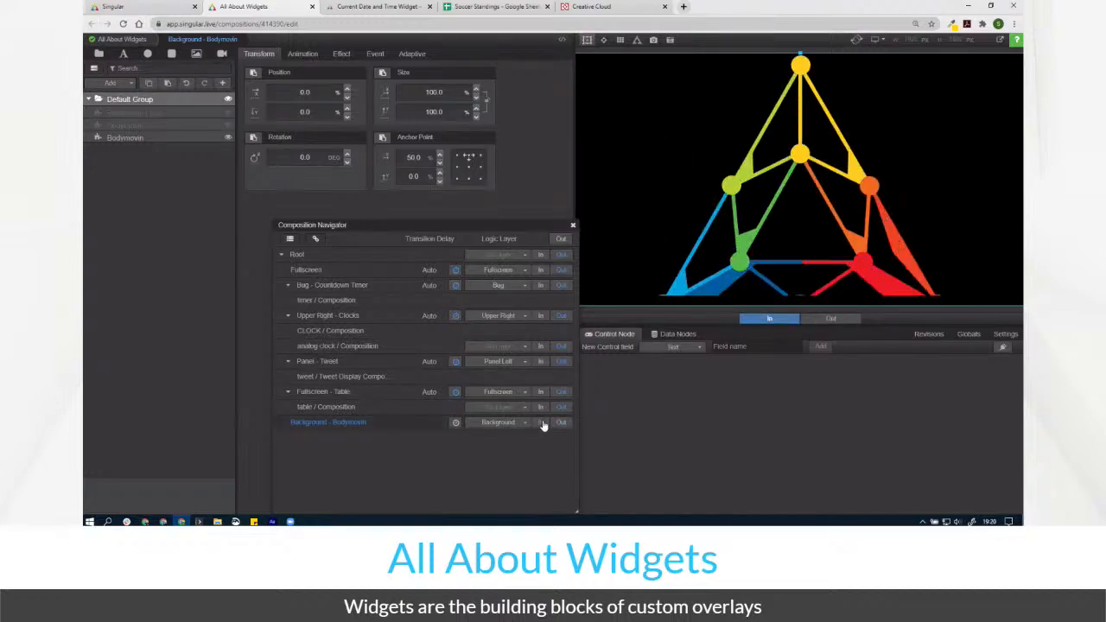
# Replace the Bodymovin widget's Bodymovin Json URL with the asset URL of the uploaded data.json
pyautogui.click(160, 140)
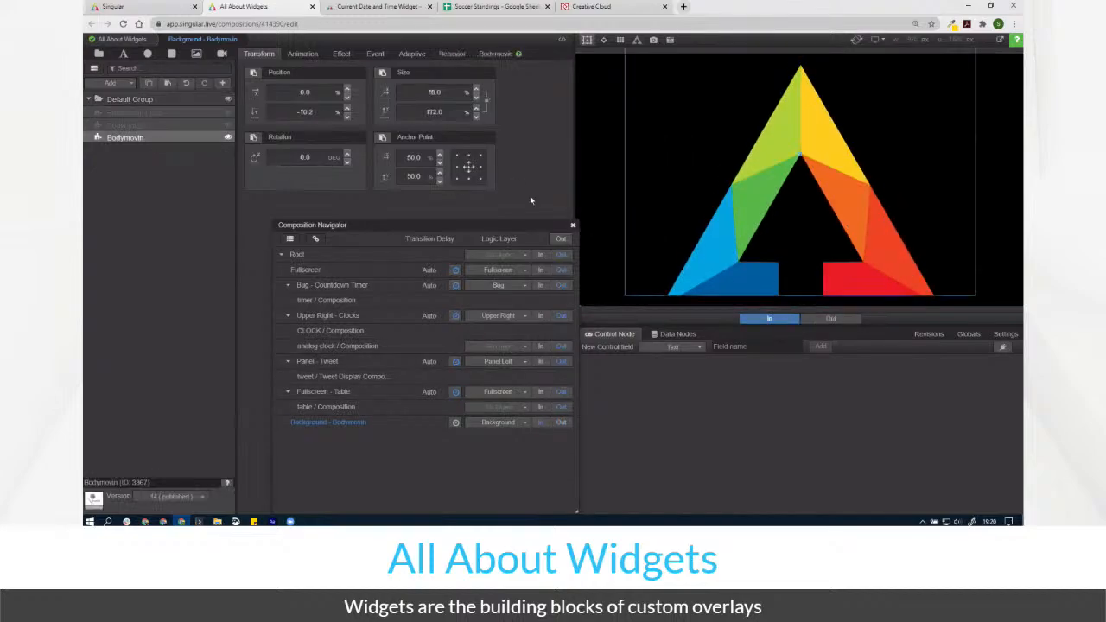
pyautogui.click(572, 224)
pyautogui.click(495, 53)
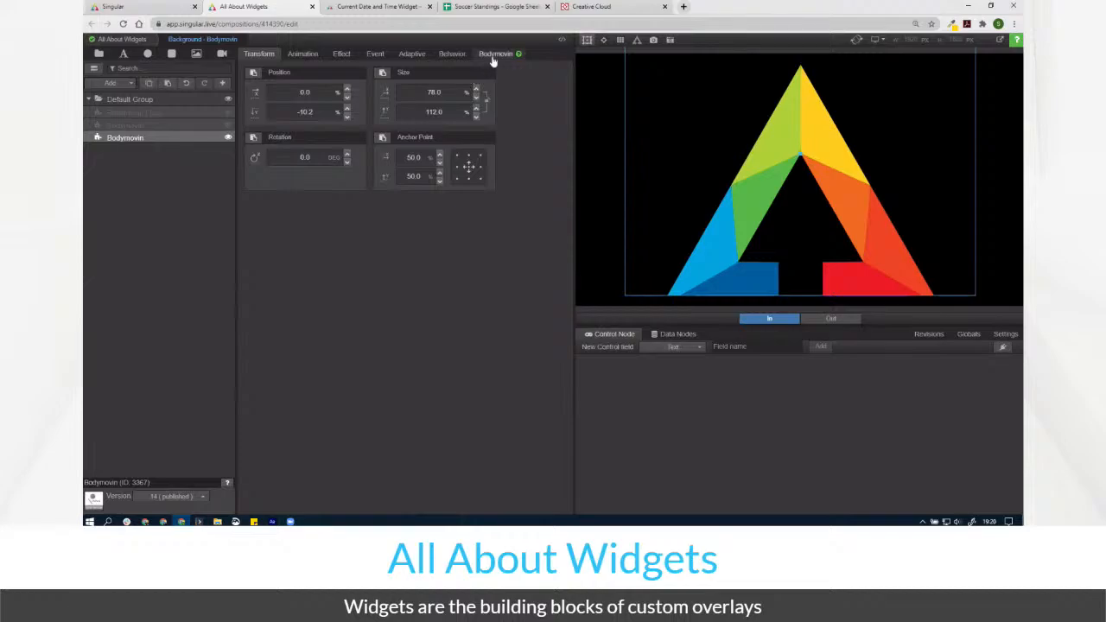
pyautogui.click(389, 94)
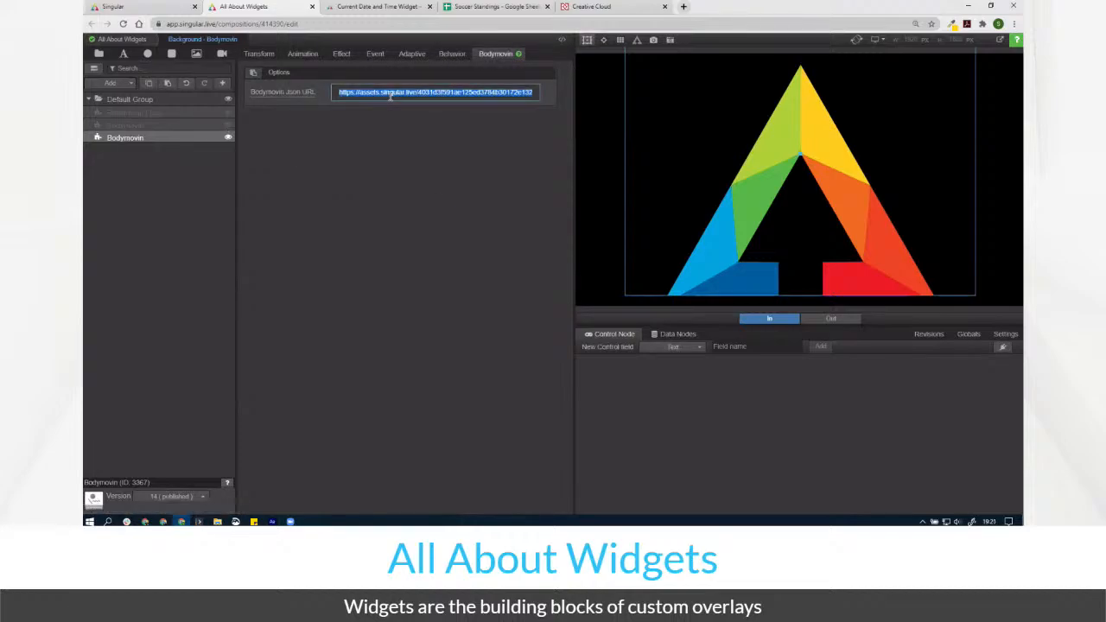
pyautogui.press('BackSpace')
pyautogui.write('t125ed3784b30172e132c/jsons/8knF3uvuk16BWfk8aJqbO.json')
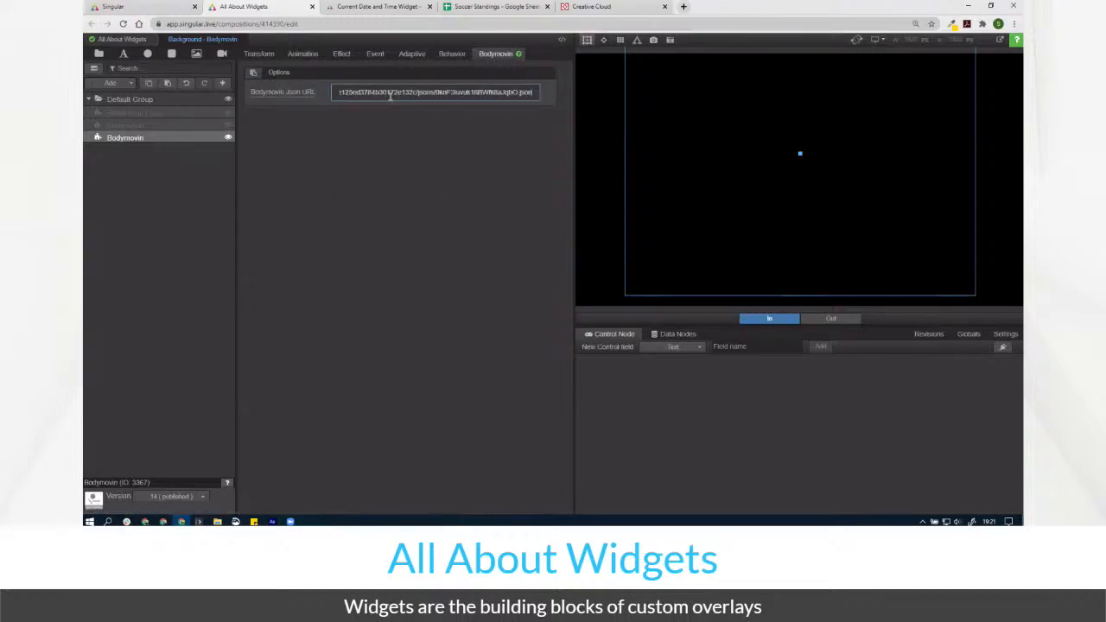
pyautogui.press('Return')
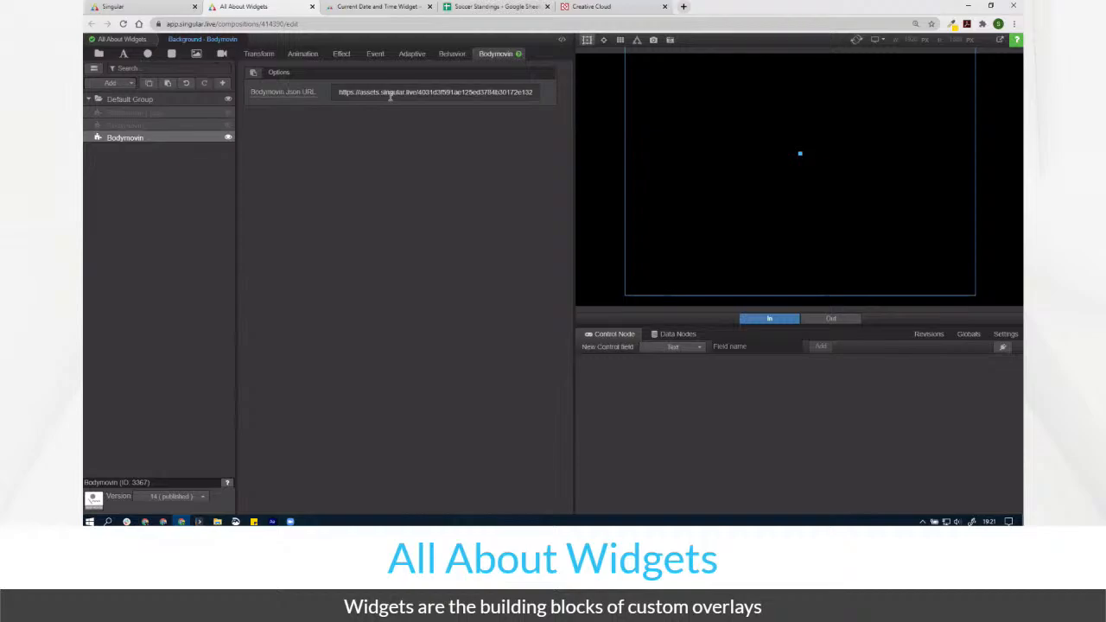
# Scrub the Bodymovin widget's animation to about 0.42 s on the timeline and reopen the widget's settings
pyautogui.click(300, 57)
pyautogui.moveTo(244, 83); pyautogui.dragTo(460, 83)
pyautogui.moveTo(418, 154)
pyautogui.mouseDown()
pyautogui.moveTo(476, 165)
pyautogui.moveTo(331, 175)
pyautogui.moveTo(404, 181)
pyautogui.moveTo(478, 101)
pyautogui.moveTo(470, 70)
pyautogui.mouseUp()
pyautogui.click(250, 82)
pyautogui.moveTo(250, 82); pyautogui.dragTo(343, 117)
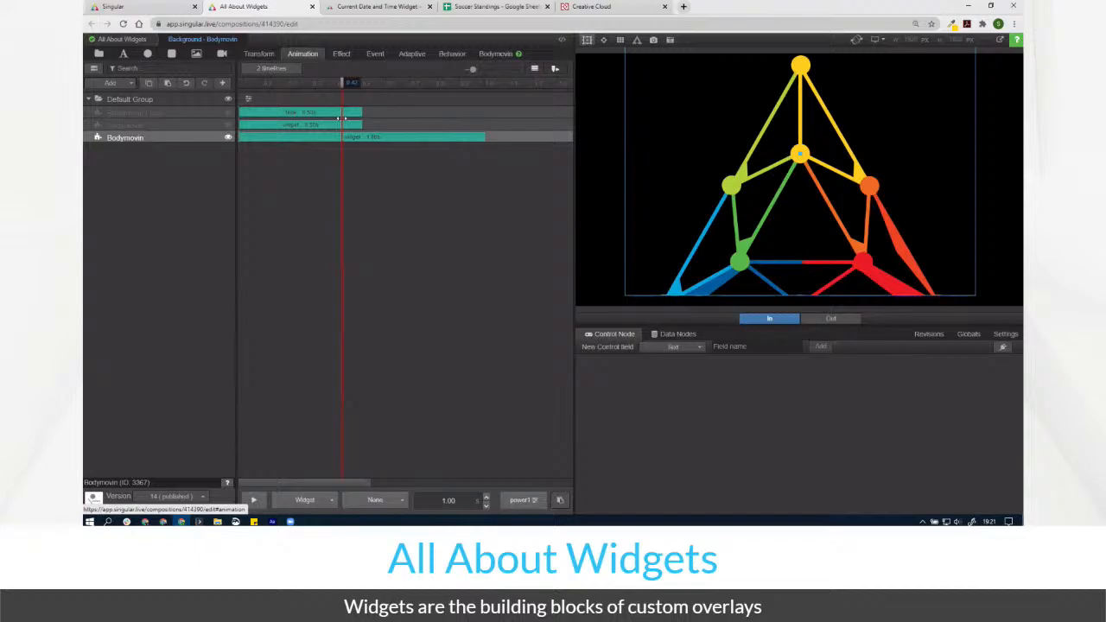
pyautogui.click(116, 112)
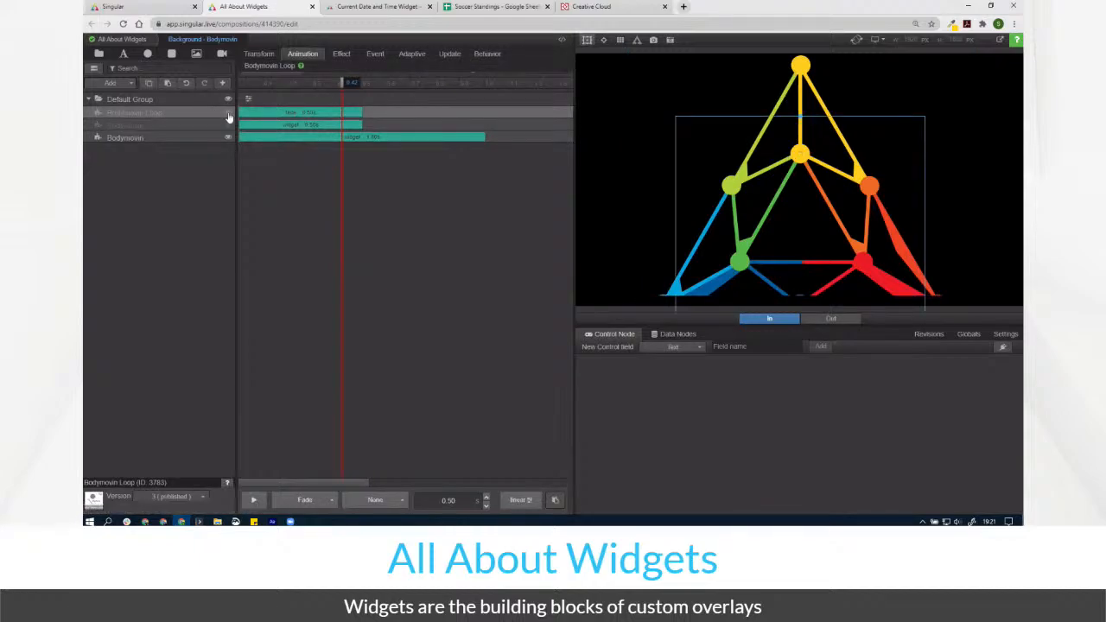
pyautogui.click(161, 140)
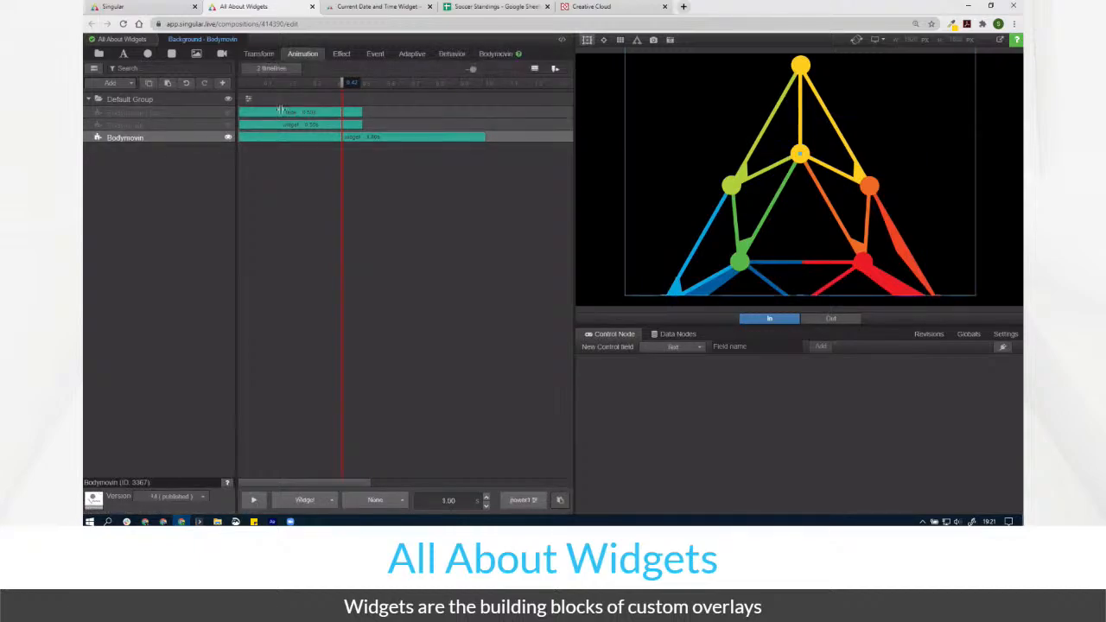
pyautogui.click(491, 57)
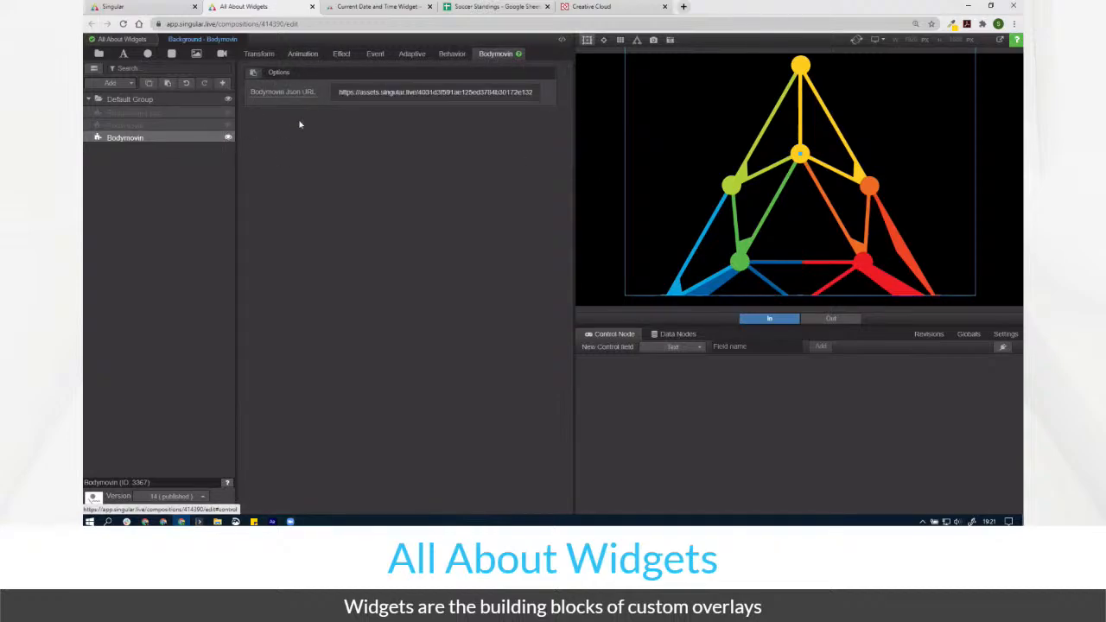
# Hide the Bodymovin widget, show Bodymovin Loop, and set the loop widget's vertical position to 9.9%
pyautogui.click(228, 137)
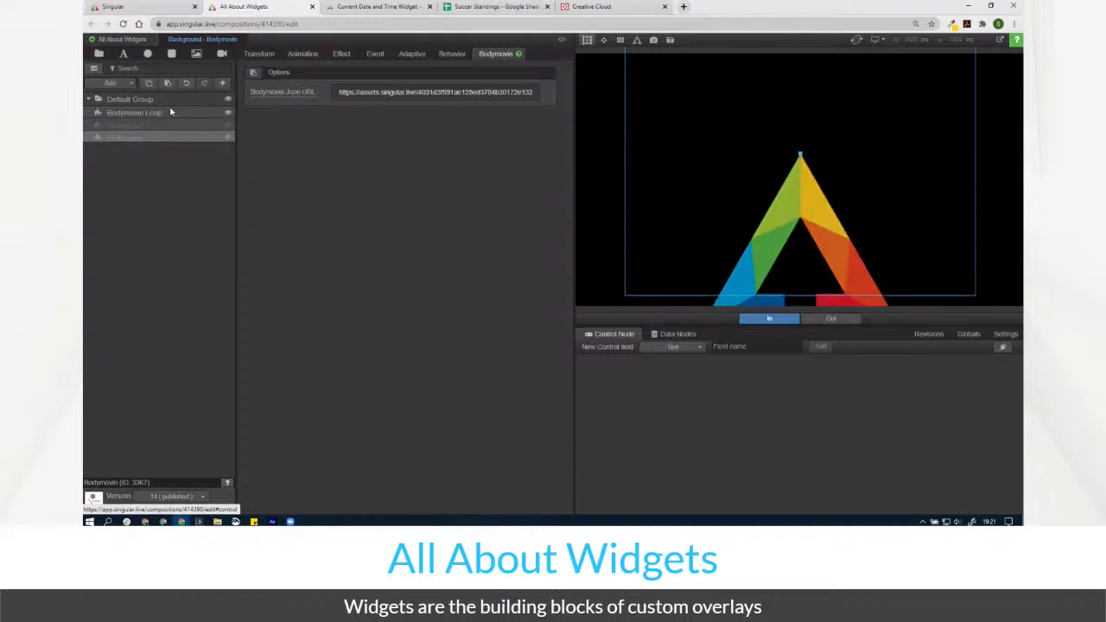
pyautogui.click(171, 112)
pyautogui.click(259, 54)
pyautogui.moveTo(434, 124); pyautogui.dragTo(190, 127)
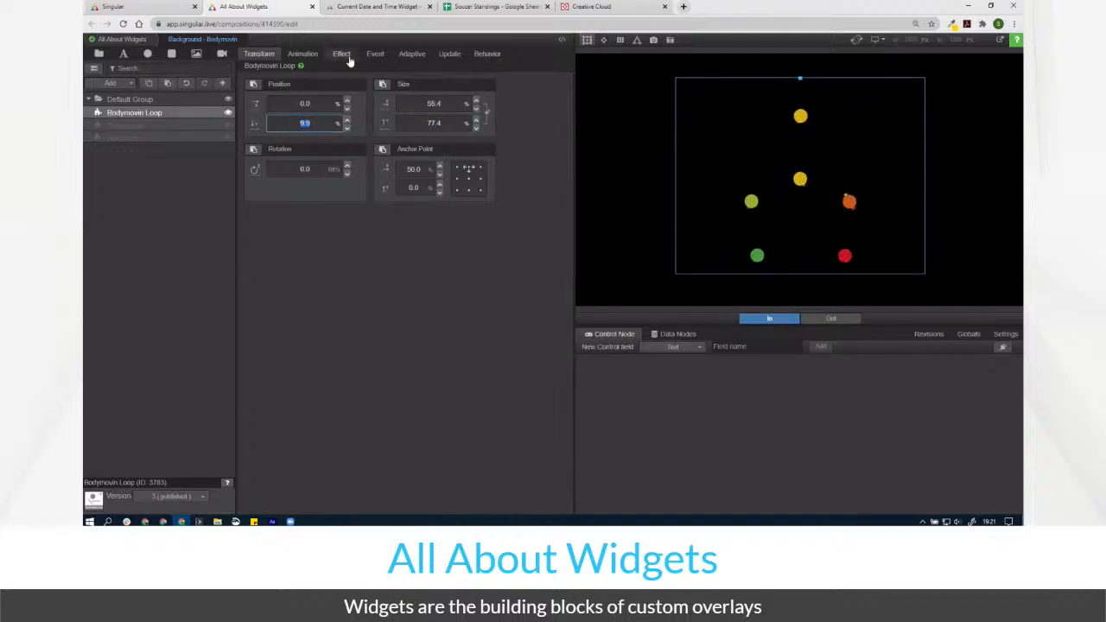
# Try the Backwards and Forwards animation directions on the Bodymovin Loop widget
pyautogui.click(276, 69)
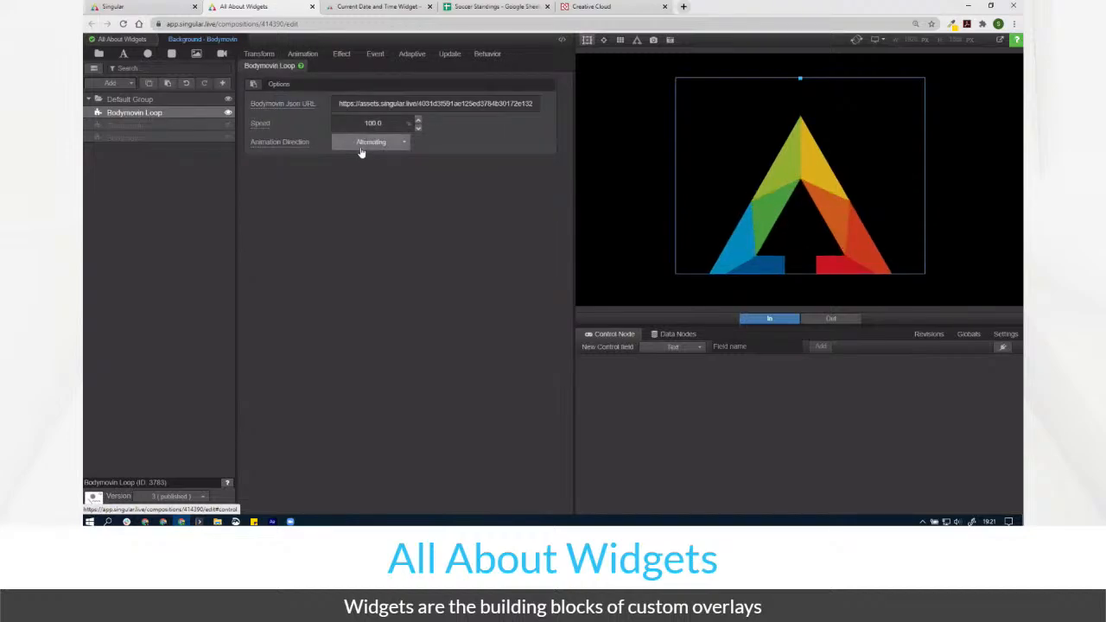
pyautogui.click(361, 149)
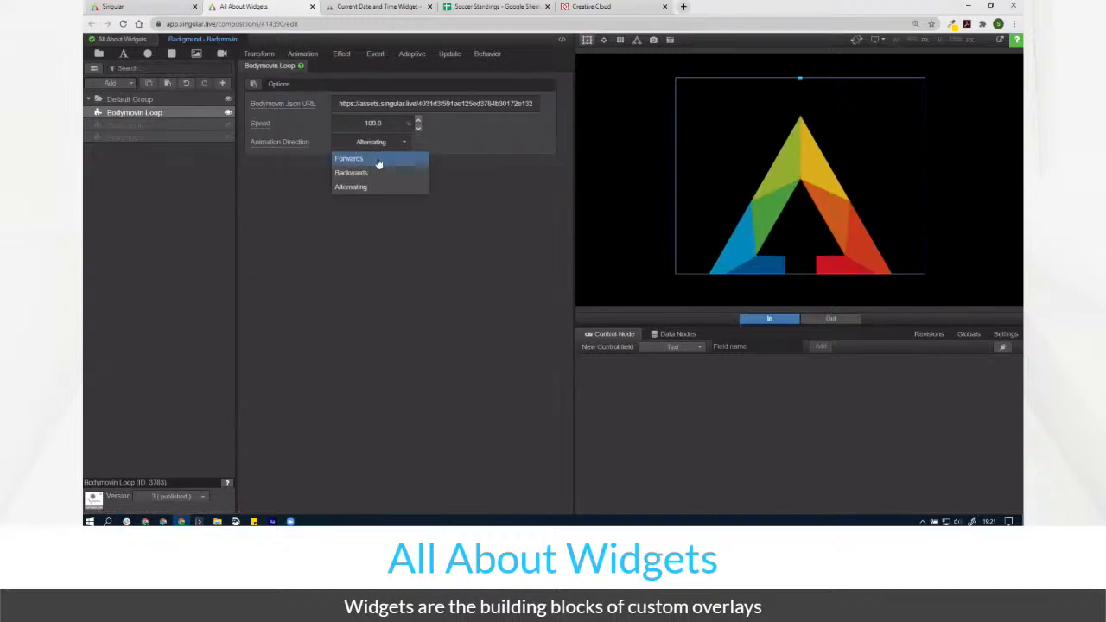
pyautogui.click(380, 173)
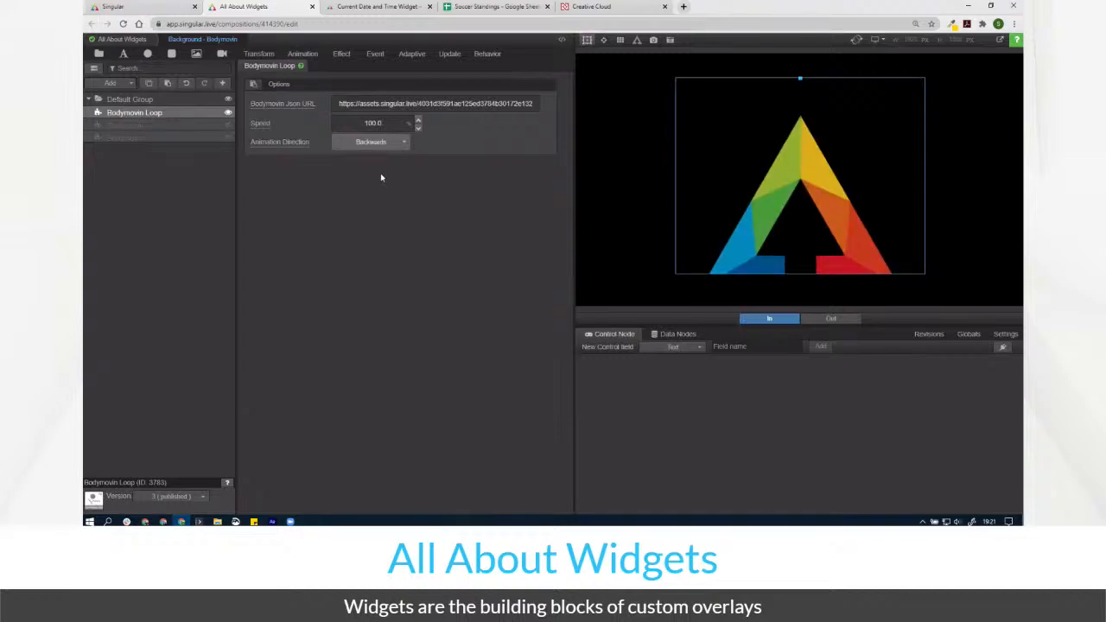
pyautogui.click(369, 142)
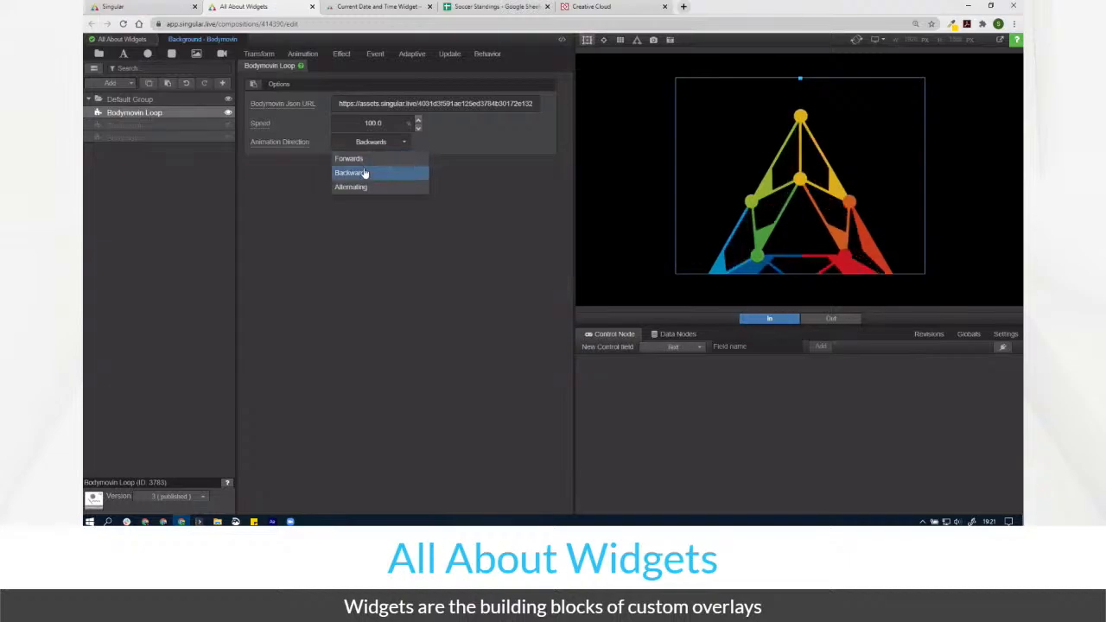
pyautogui.click(371, 159)
# Try a speed of 50% on Bodymovin Loop, restore it to 100%, and set the animation direction to Alternating
pyautogui.doubleClick(392, 122)
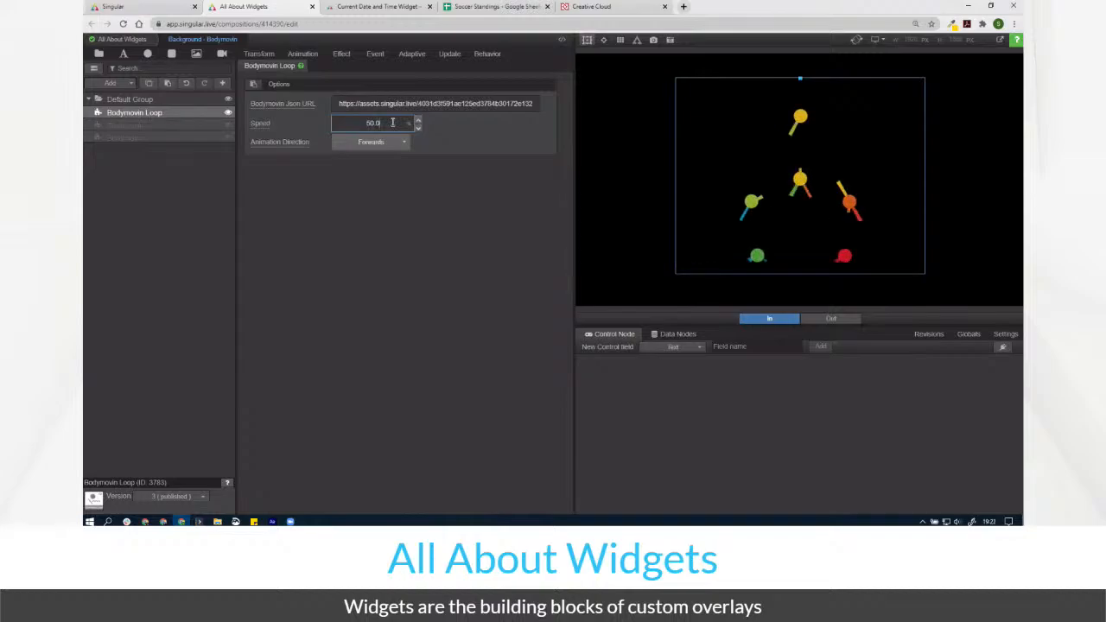
pyautogui.doubleClick(393, 123)
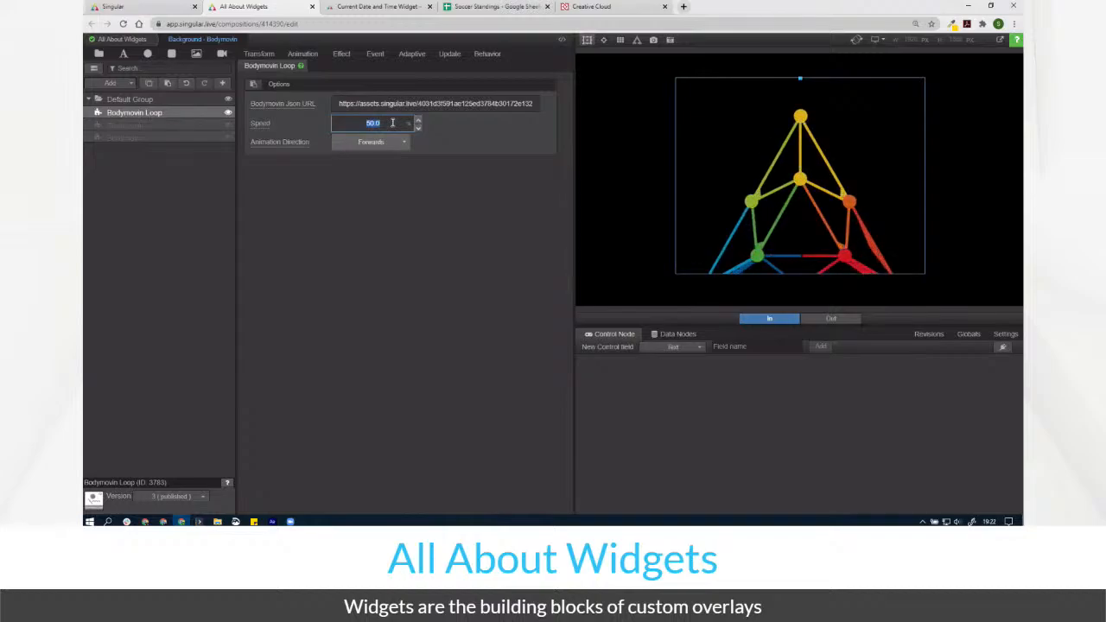
pyautogui.write('100.0')
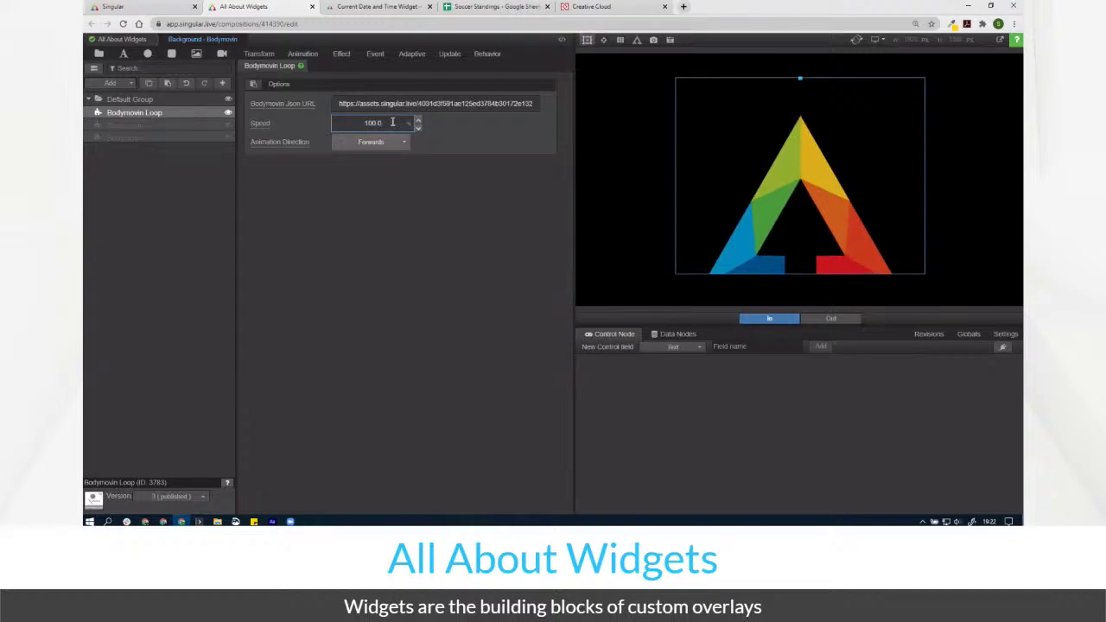
pyautogui.click(382, 149)
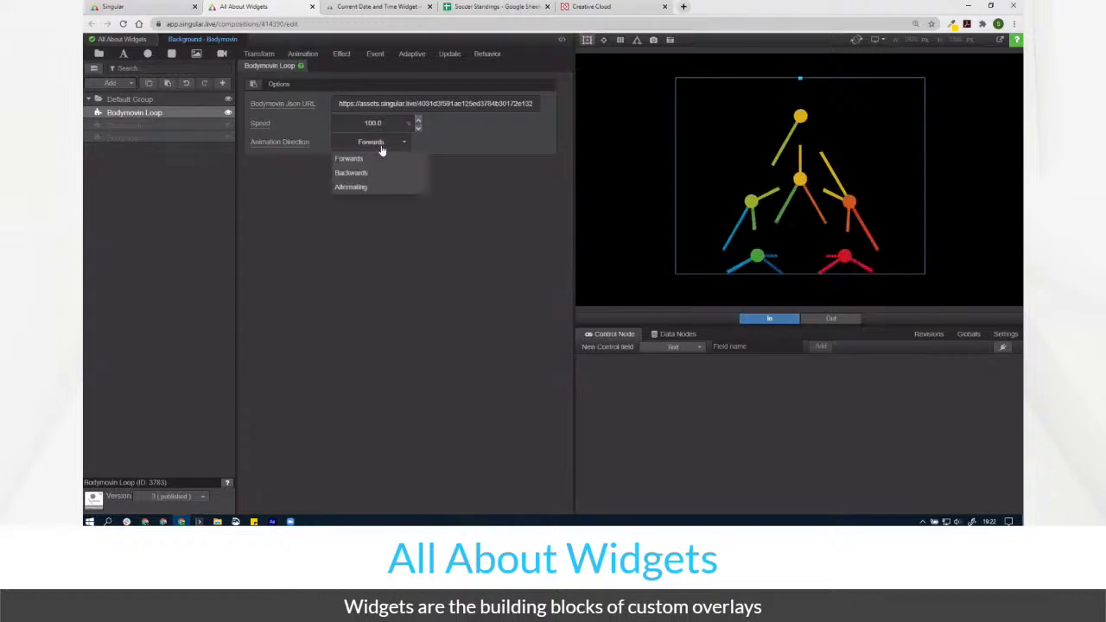
pyautogui.click(364, 185)
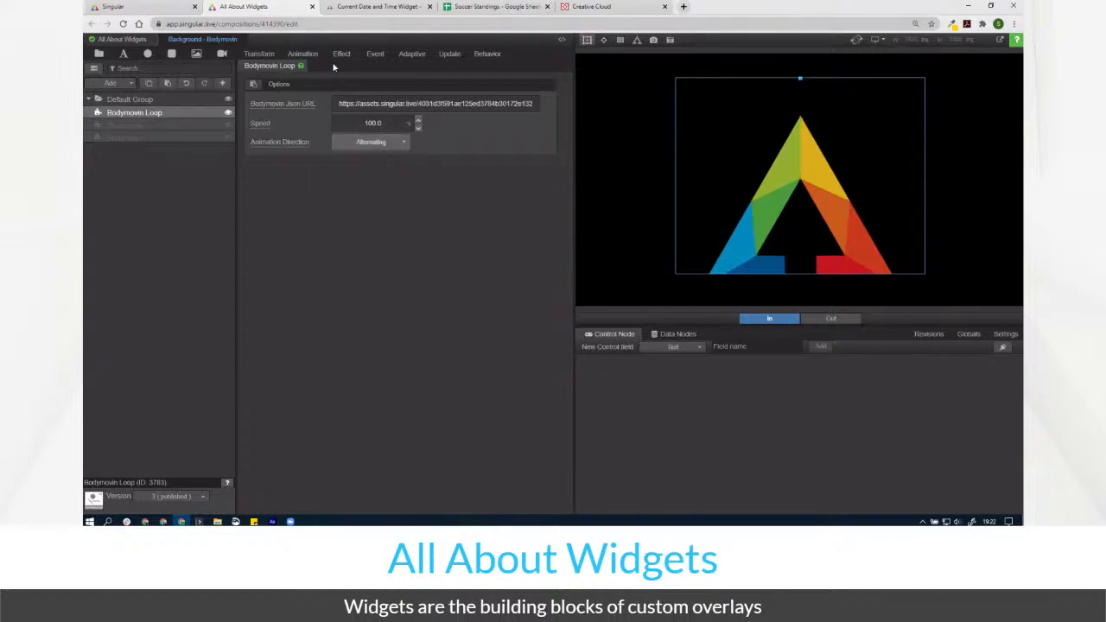
# Show the Bodymovin widget again and hide the Bodymovin Loop widget
pyautogui.click(227, 138)
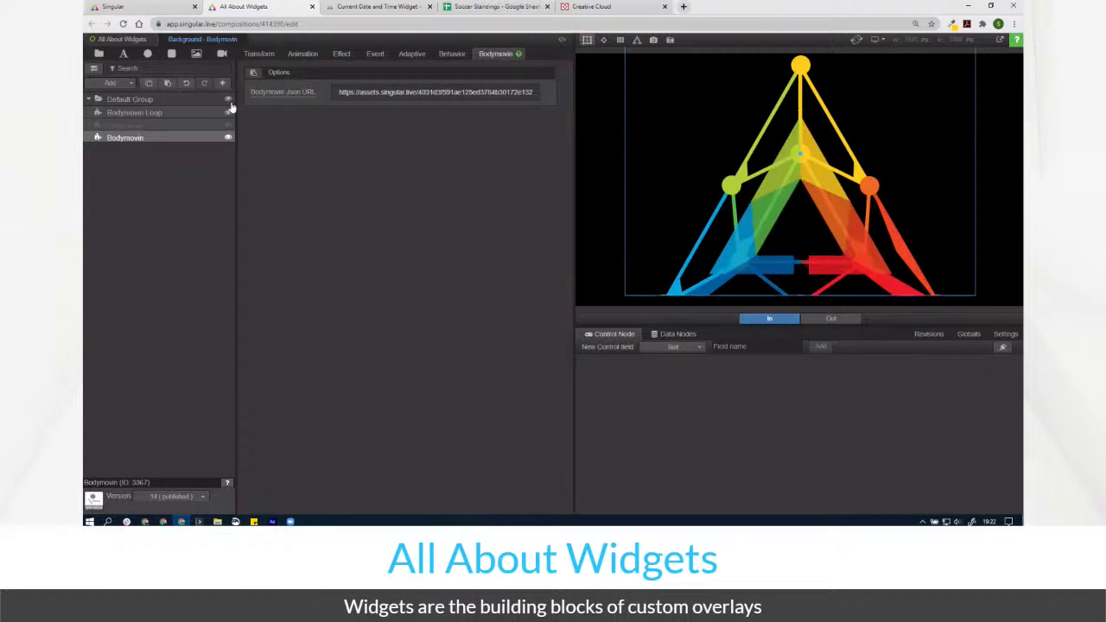
pyautogui.click(229, 100)
pyautogui.click(231, 101)
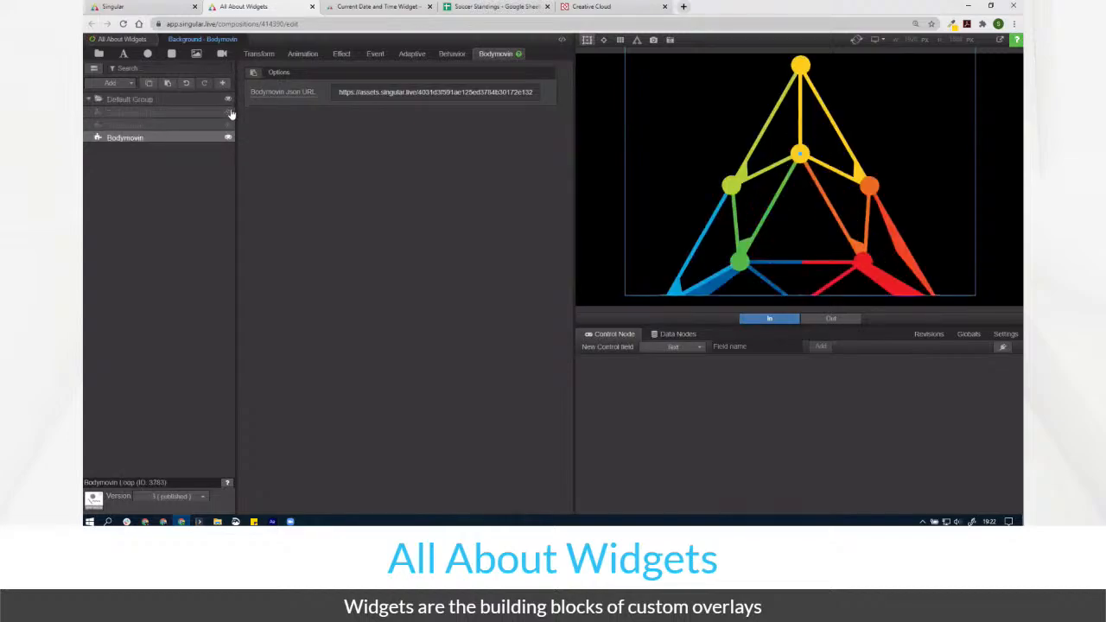
# Scrub the Bodymovin widget's animation timeline, then view the Final composition in After Effects and return to Singular
pyautogui.click(309, 57)
pyautogui.moveTo(252, 81); pyautogui.dragTo(410, 216)
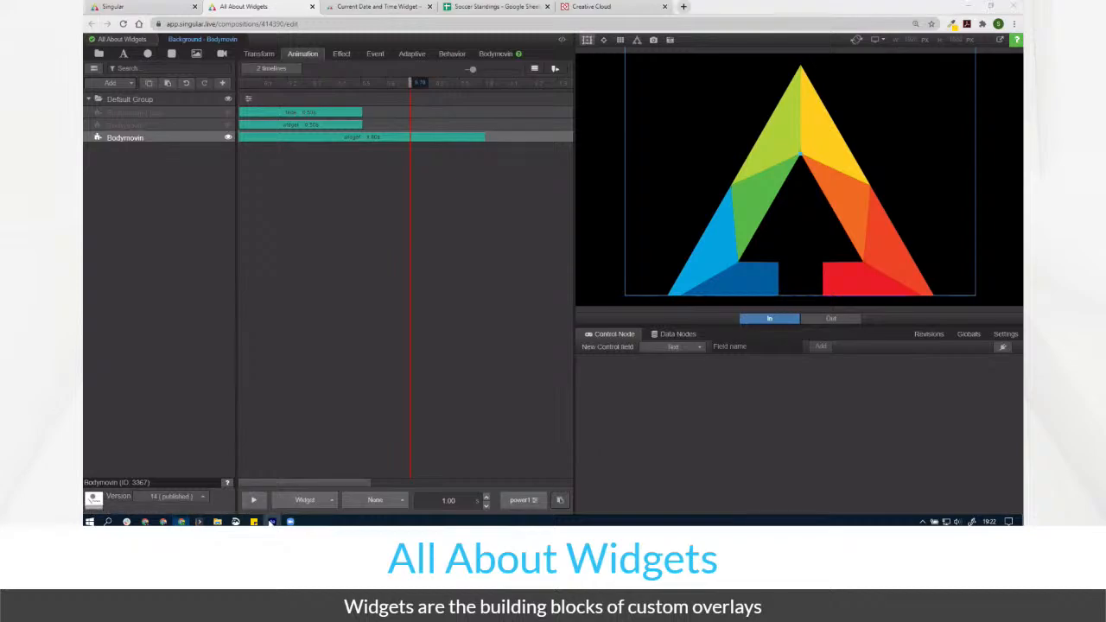
pyautogui.click(272, 521)
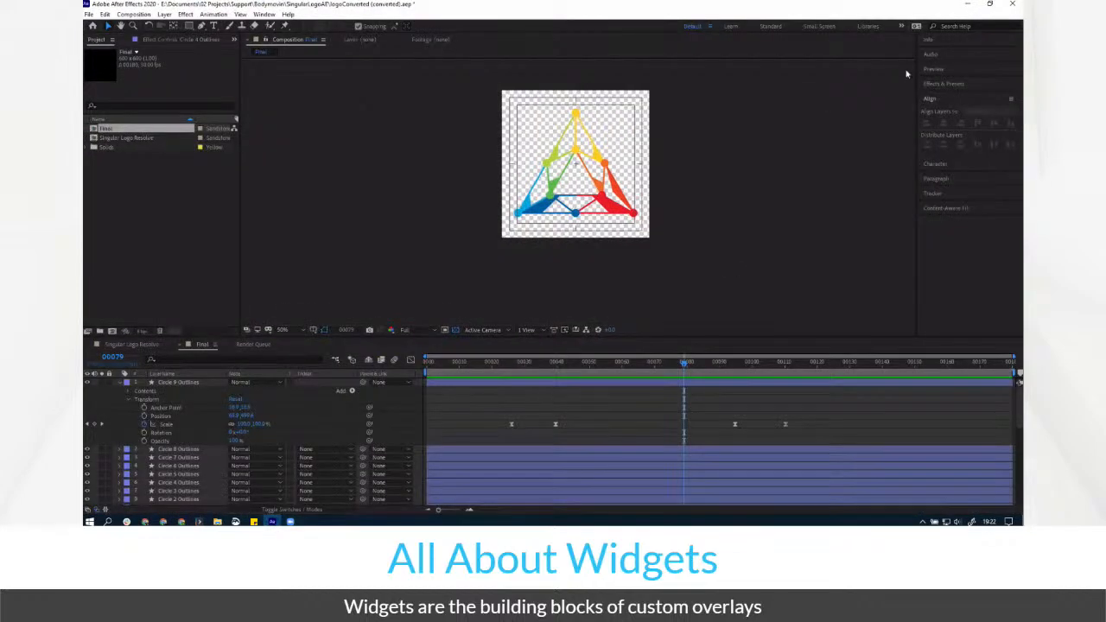
pyautogui.click(961, 5)
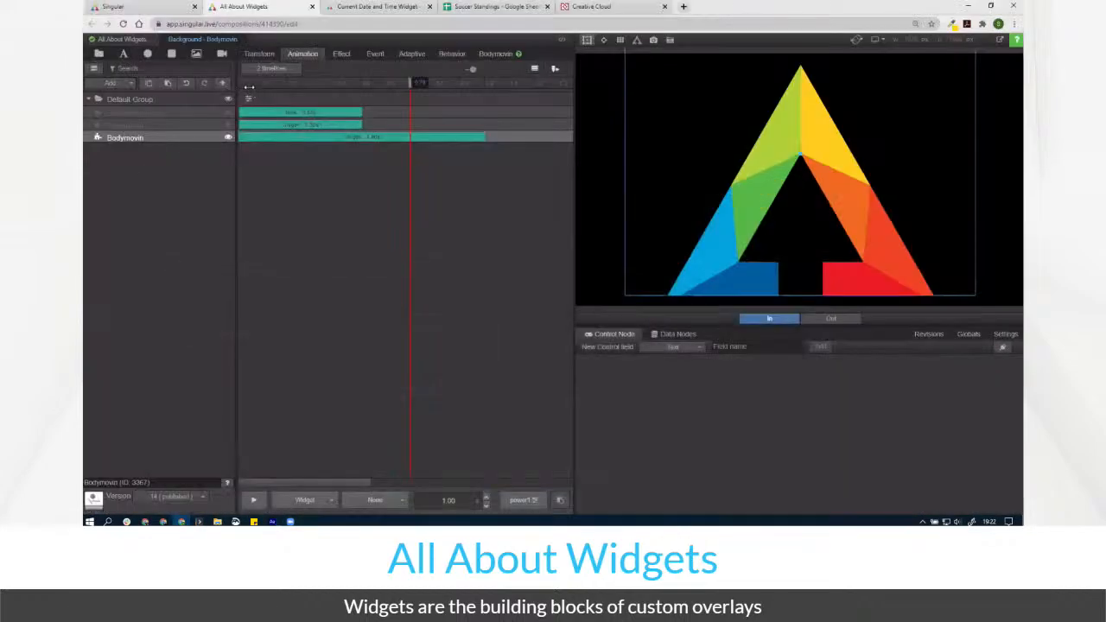
# Scrub back and forth through the Bodymovin logo animation to inspect its individual frames
pyautogui.moveTo(274, 84); pyautogui.dragTo(413, 138)
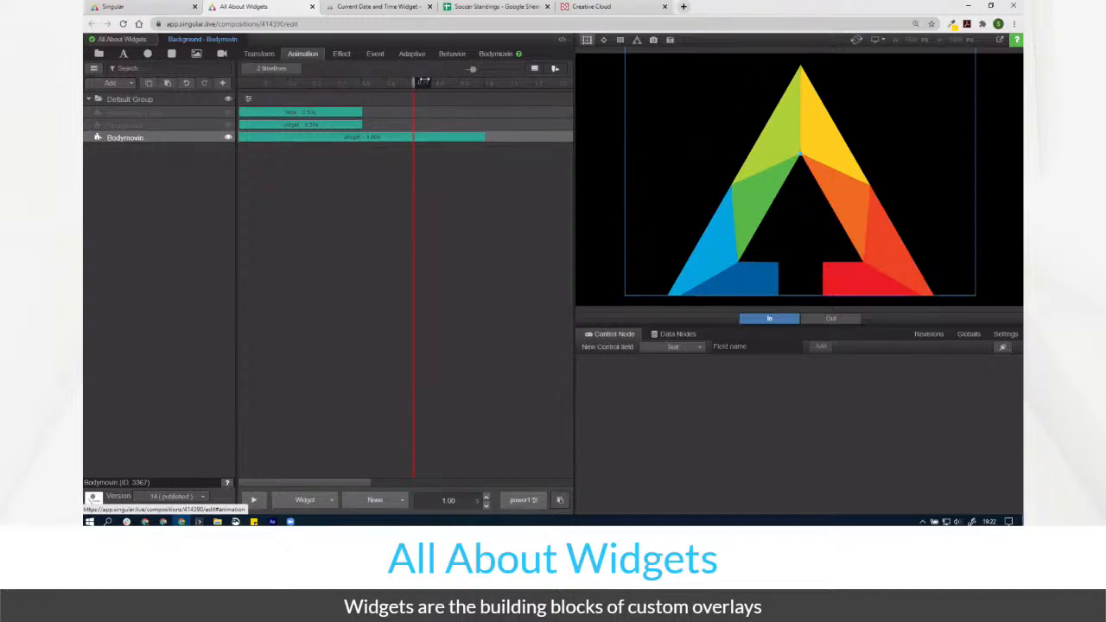
pyautogui.moveTo(407, 87); pyautogui.dragTo(372, 163)
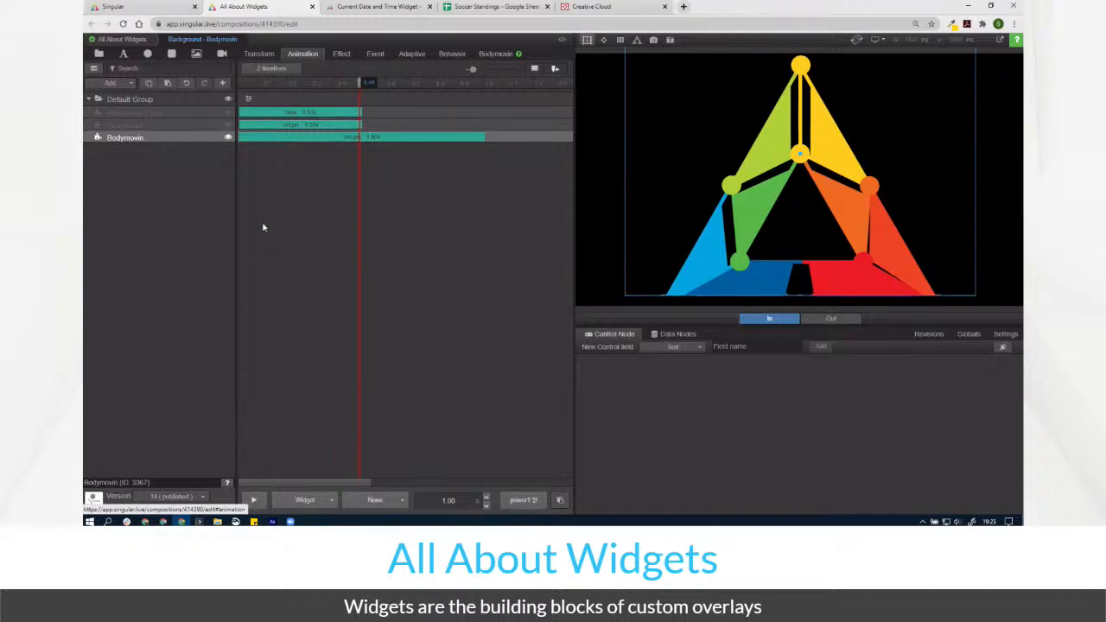
pyautogui.moveTo(359, 82)
pyautogui.mouseDown()
pyautogui.moveTo(341, 98)
pyautogui.moveTo(368, 83)
pyautogui.mouseUp()
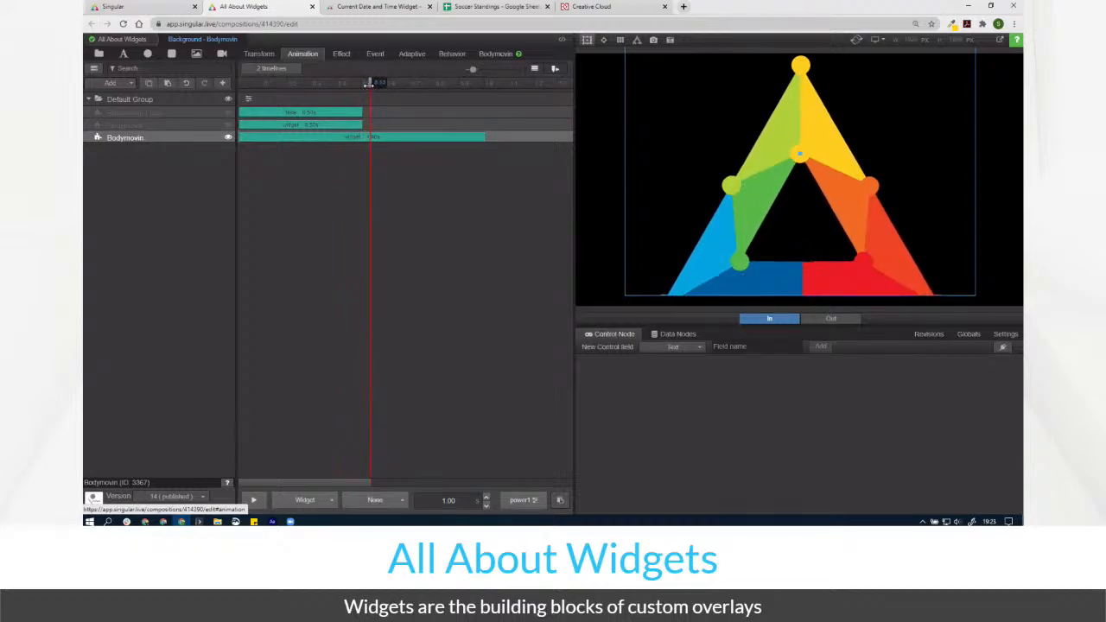
pyautogui.moveTo(368, 83); pyautogui.dragTo(377, 83)
# Shorten the Bodymovin widget's animation to 0.30 s and play it from near the start
pyautogui.moveTo(480, 137); pyautogui.dragTo(336, 141)
pyautogui.moveTo(254, 81); pyautogui.dragTo(248, 130)
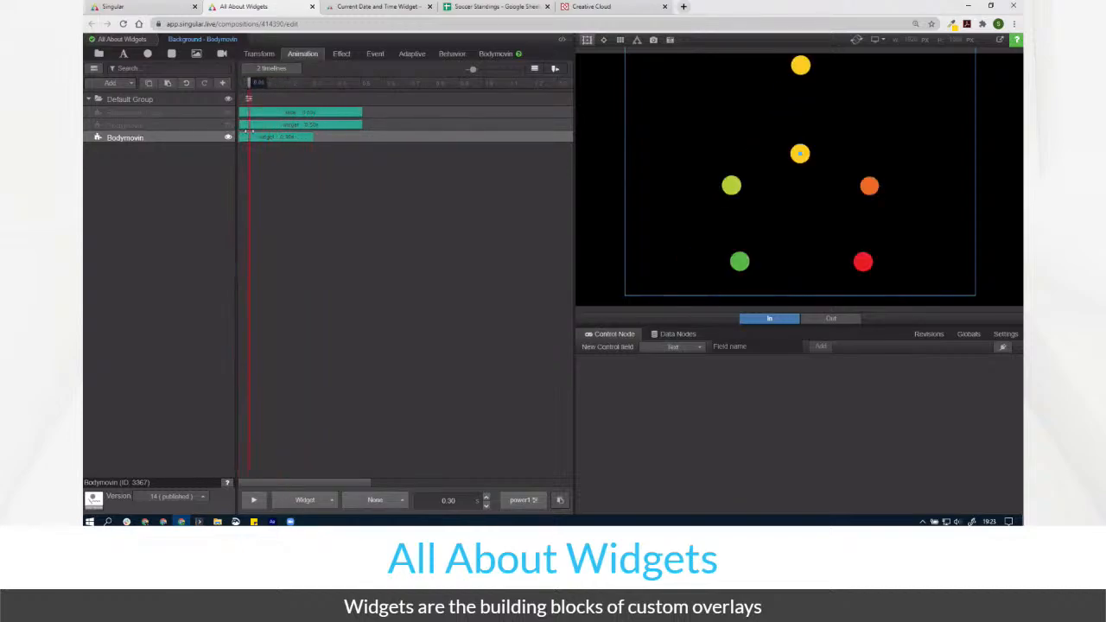
pyautogui.click(254, 501)
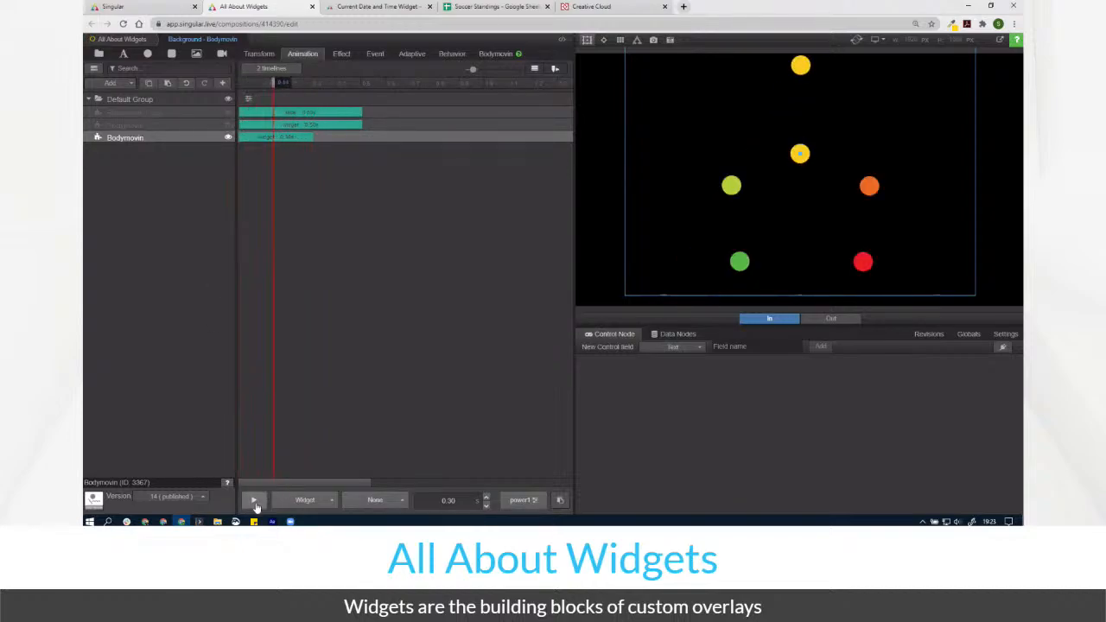
# Lengthen the Bodymovin widget's animation to 0.90 s and play it
pyautogui.moveTo(315, 135); pyautogui.dragTo(461, 138)
pyautogui.click(249, 86)
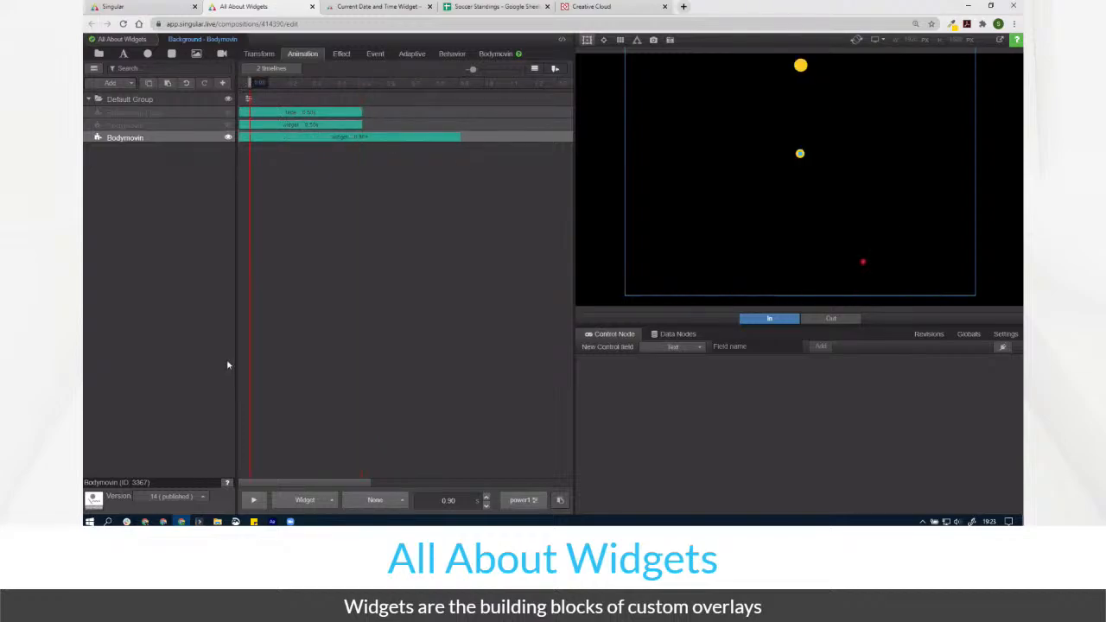
pyautogui.click(254, 501)
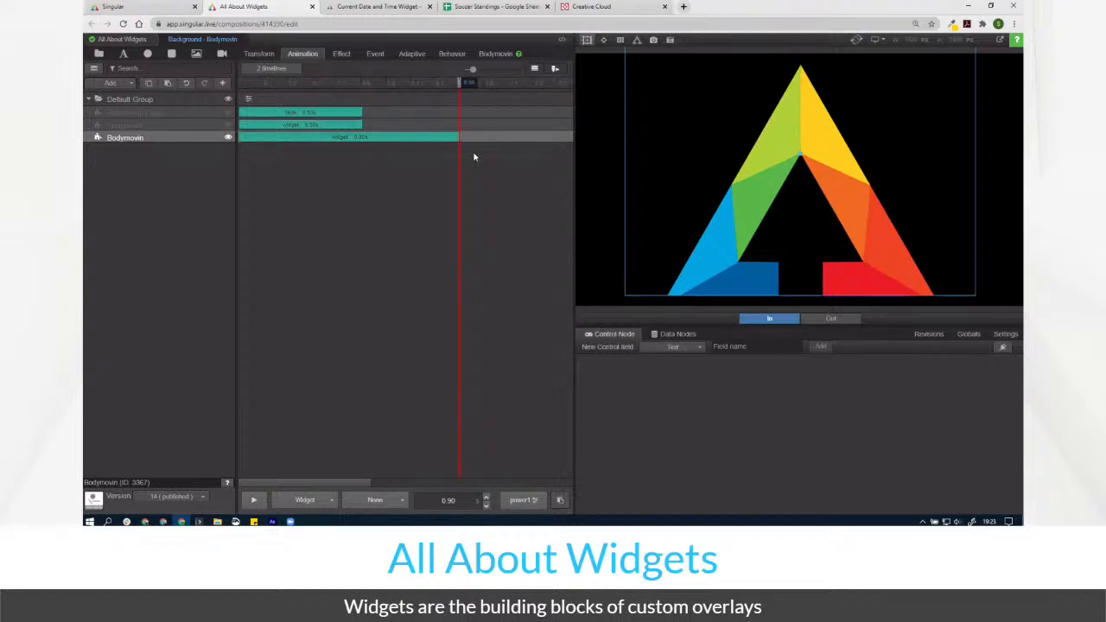
# Compare playback of the Bodymovin animation at 0.30 s, then restore its duration to 0.90 s and play it again
pyautogui.moveTo(458, 136); pyautogui.dragTo(337, 137)
pyautogui.click(253, 500)
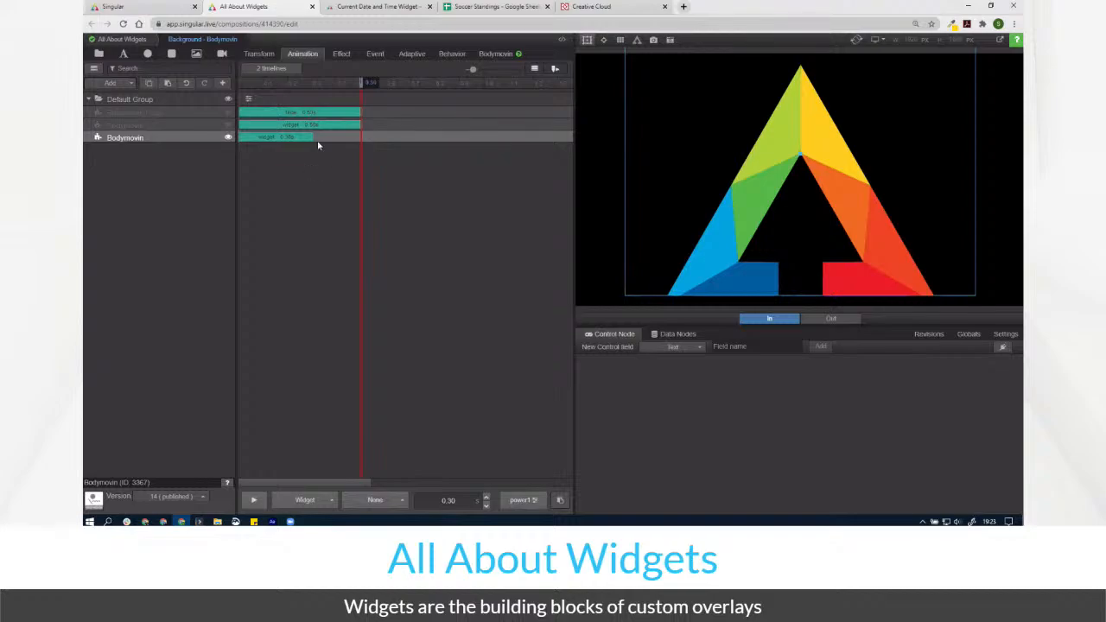
pyautogui.moveTo(311, 139); pyautogui.dragTo(449, 185)
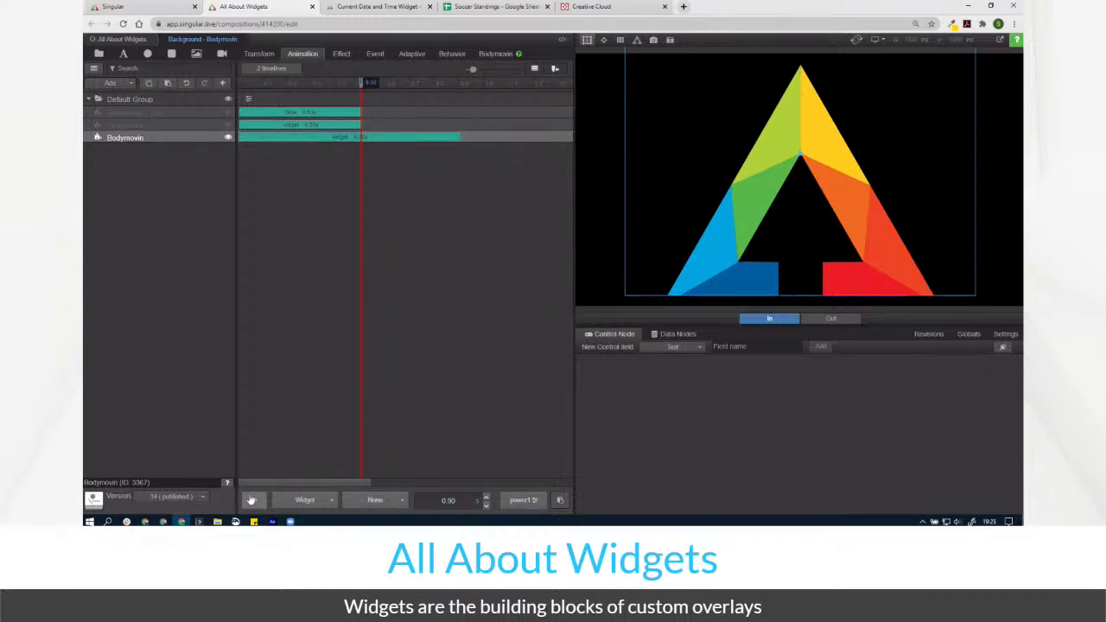
pyautogui.click(253, 501)
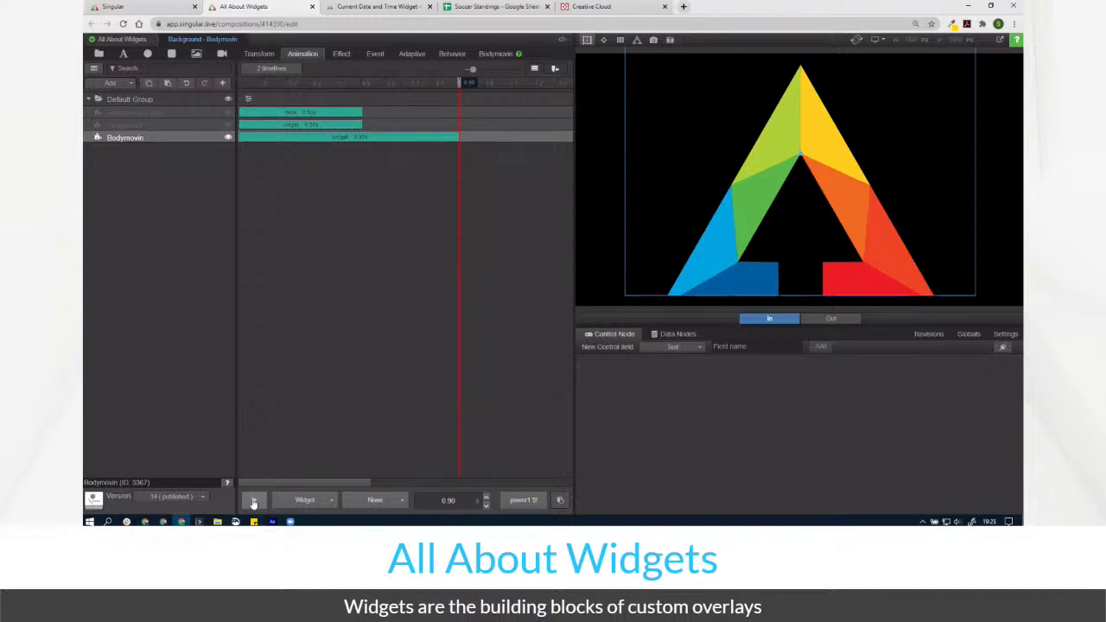
# Set the Bodymovin widget's height to 127.9% and the Default Group's height to 97.9%
pyautogui.click(259, 54)
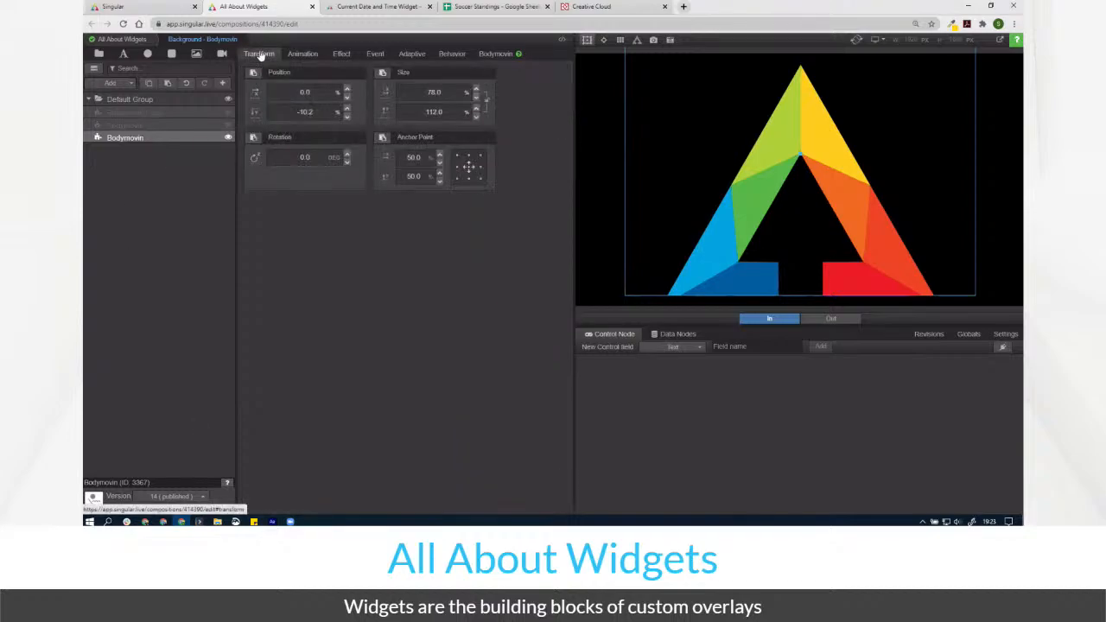
pyautogui.moveTo(440, 111); pyautogui.dragTo(535, 217)
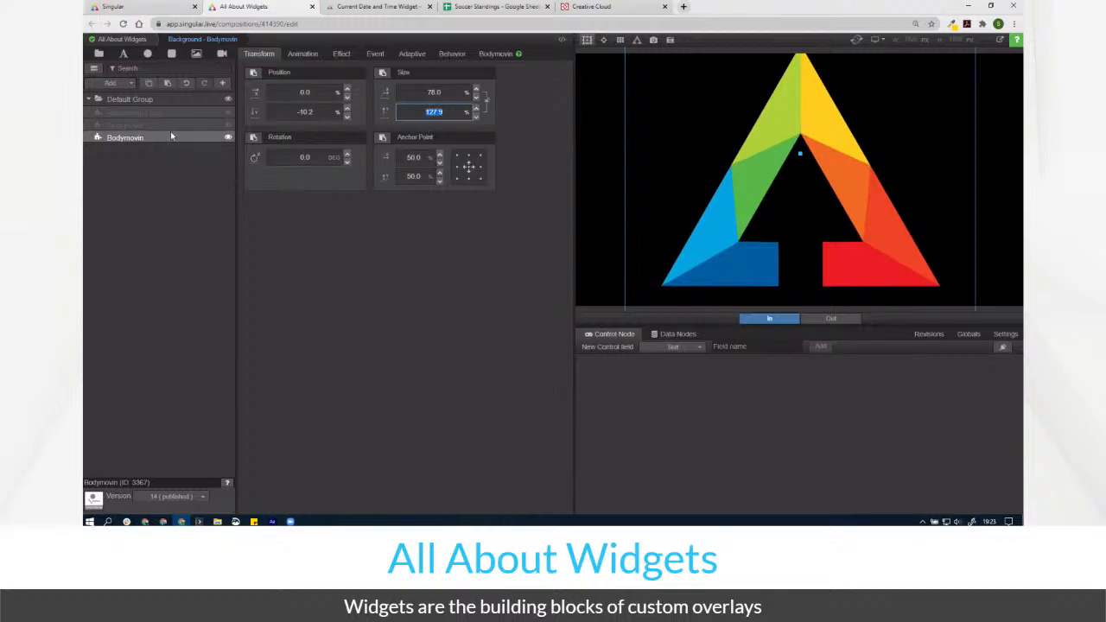
pyautogui.click(158, 100)
pyautogui.moveTo(448, 111); pyautogui.dragTo(439, 138)
# Switch to After Effects and view the settings for a new composition without creating one
pyautogui.click(271, 521)
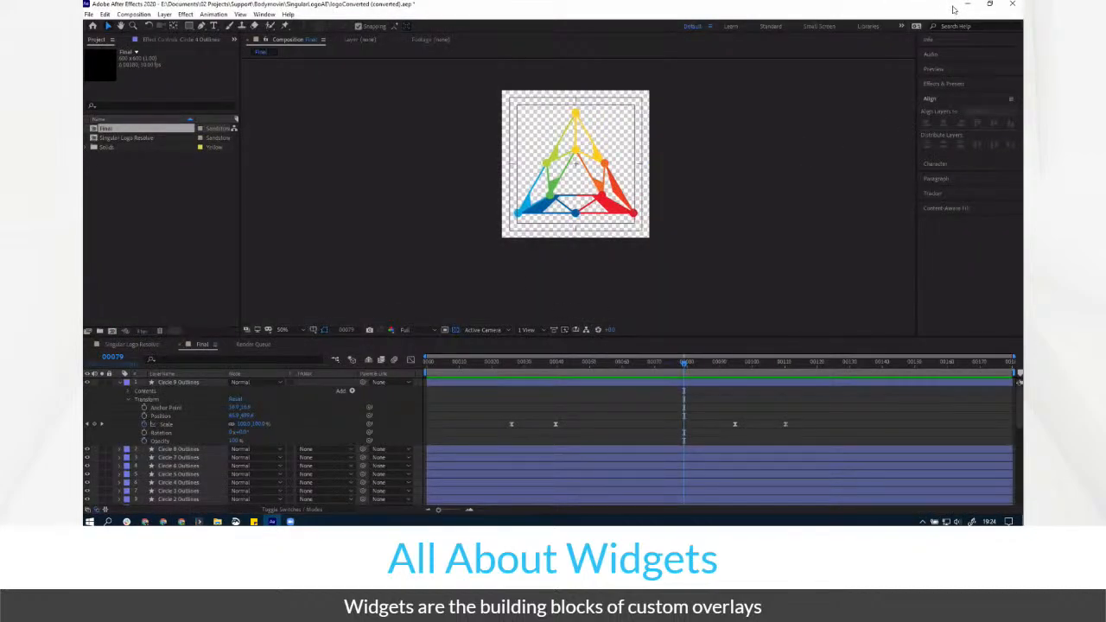
pyautogui.click(164, 15)
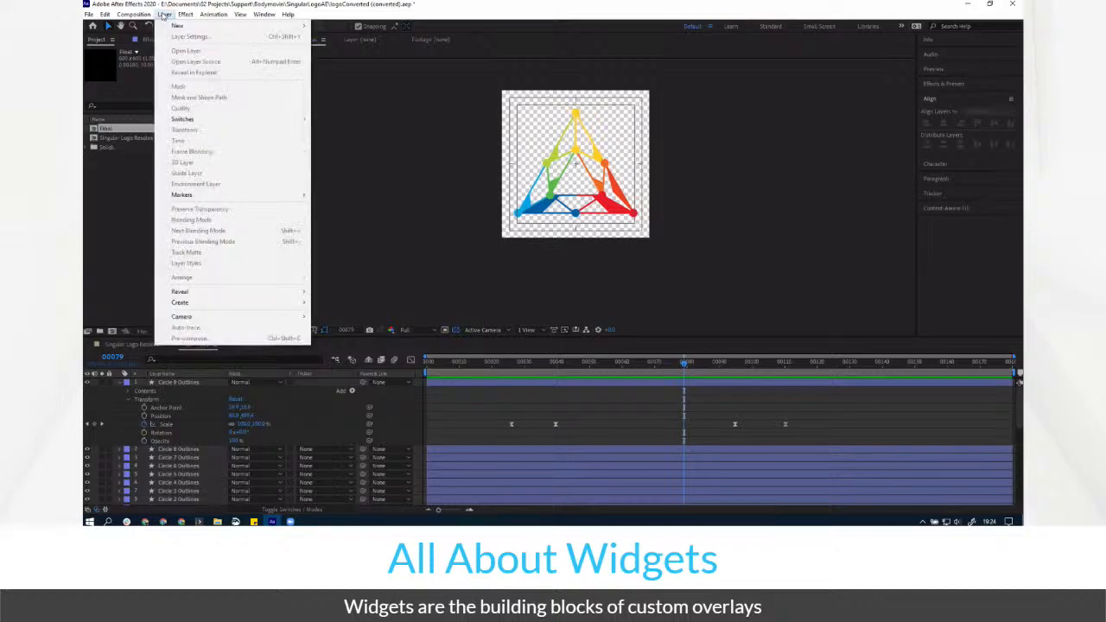
pyautogui.moveTo(138, 16)
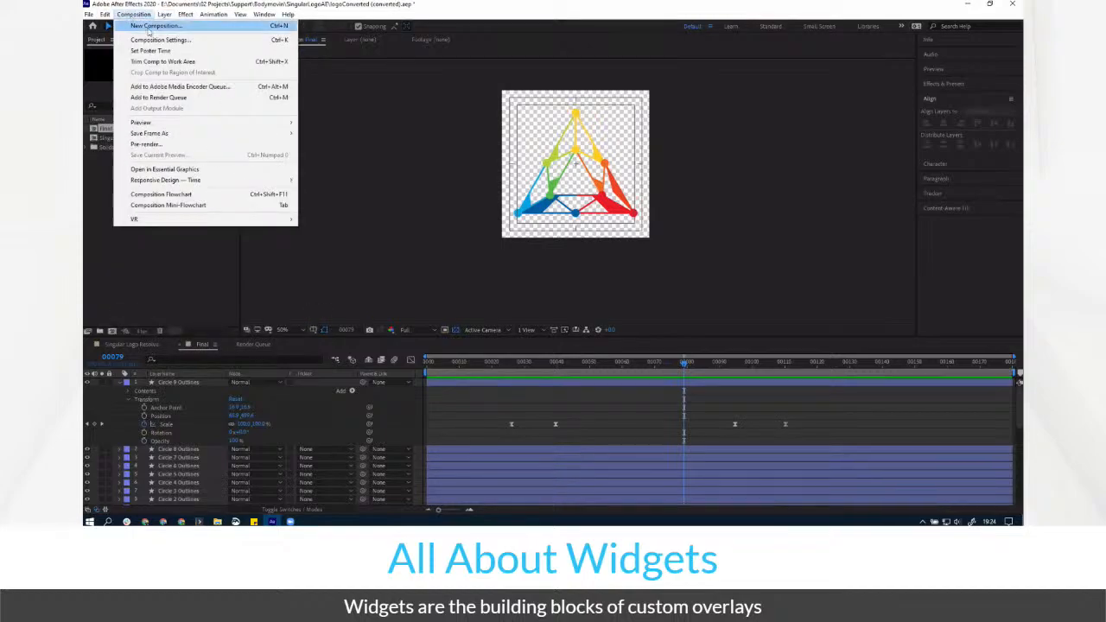
pyautogui.click(147, 27)
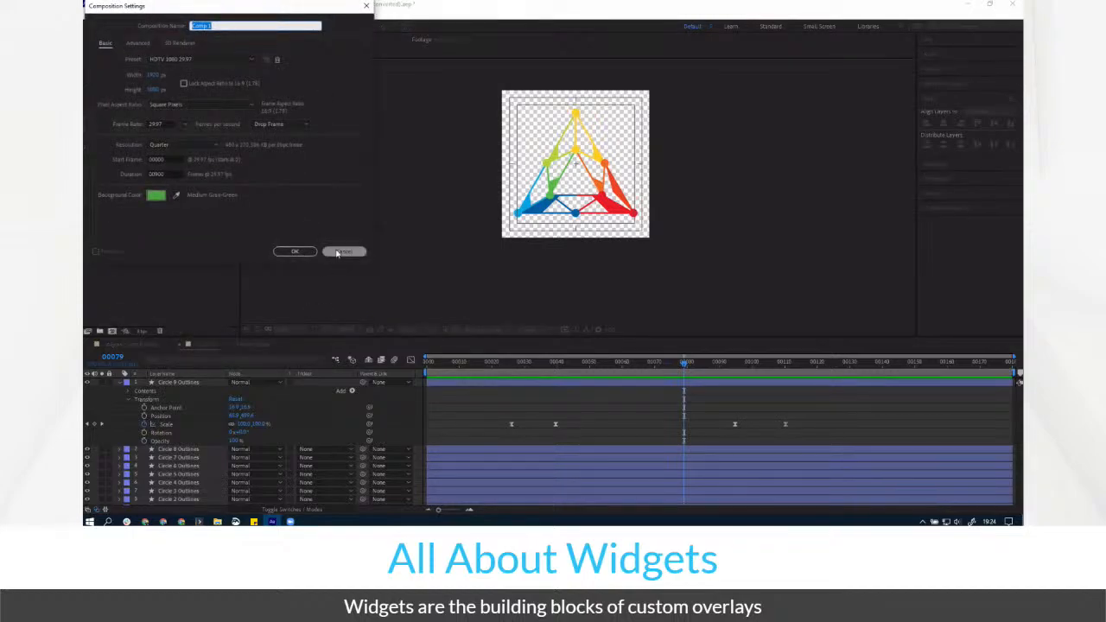
pyautogui.click(337, 253)
# Apply the HDV 1080 25 preset to the Final composition
pyautogui.click(138, 15)
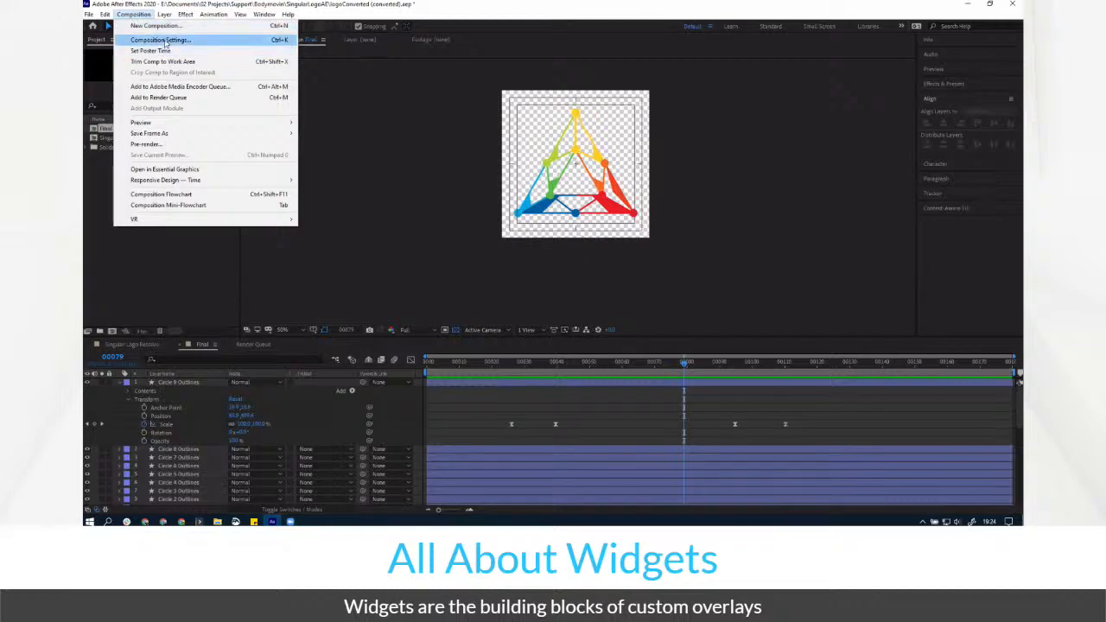
pyautogui.click(165, 40)
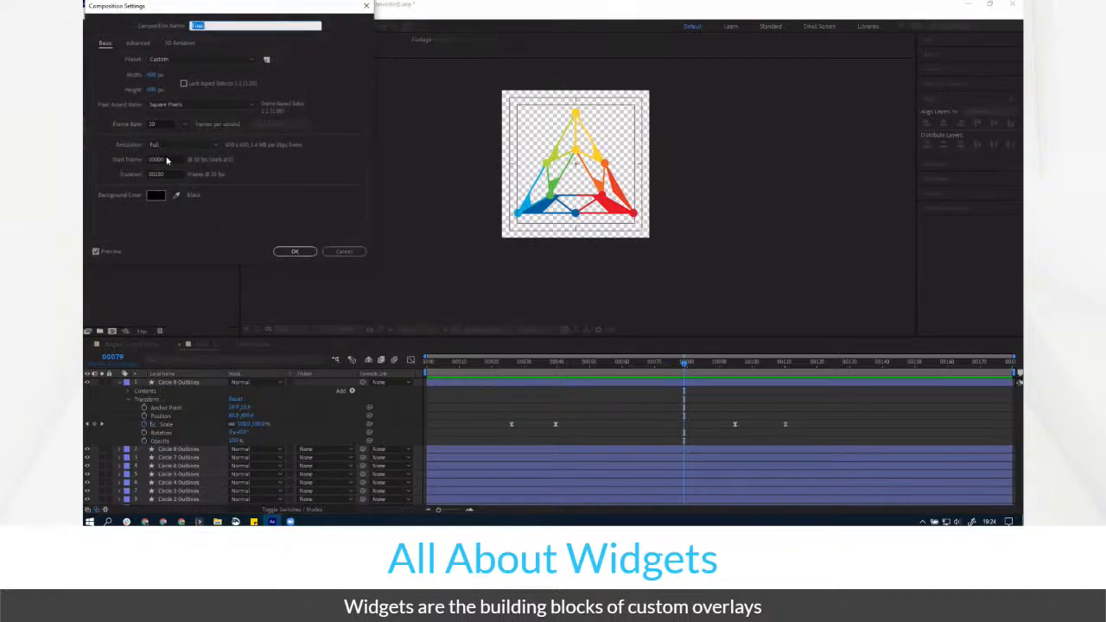
pyautogui.click(172, 60)
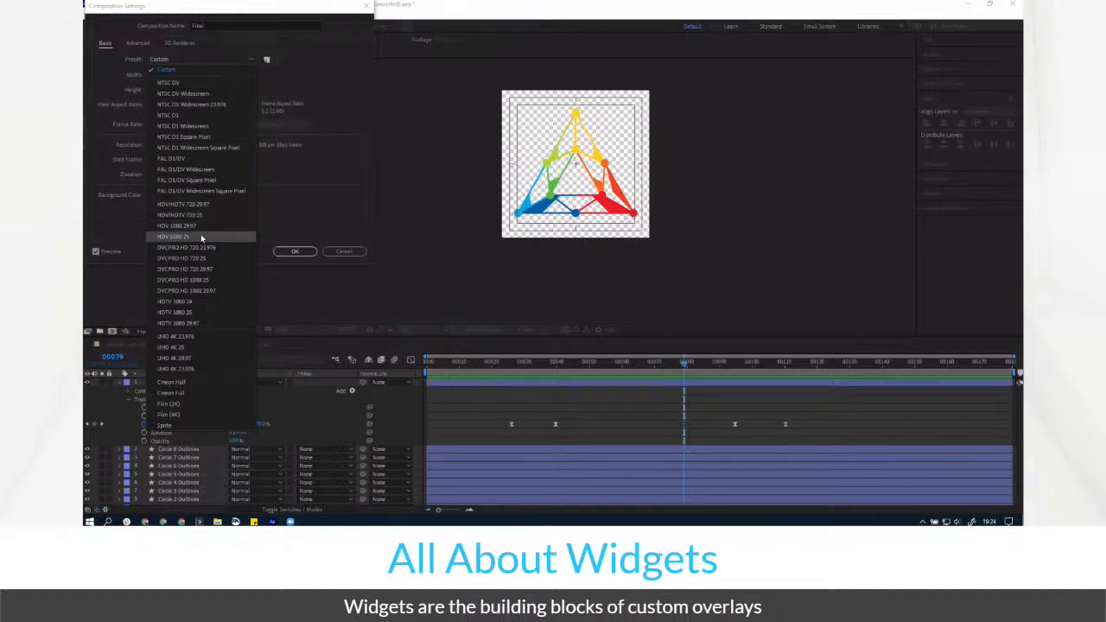
pyautogui.click(282, 252)
pyautogui.click(292, 253)
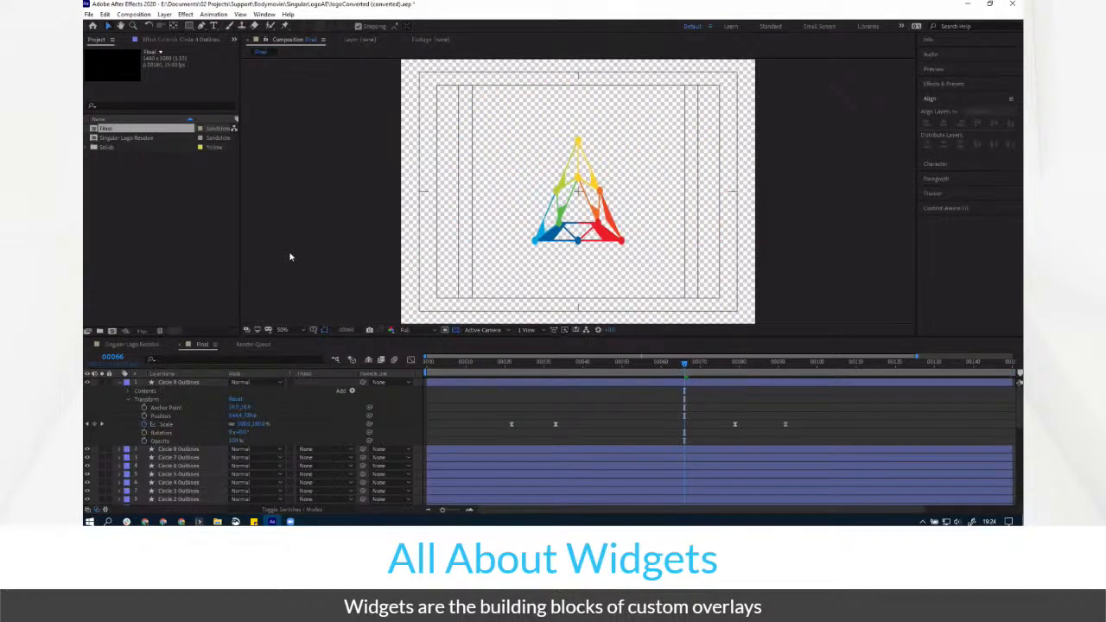
# Review the Final composition's settings without changing them and return to Singular
pyautogui.click(134, 15)
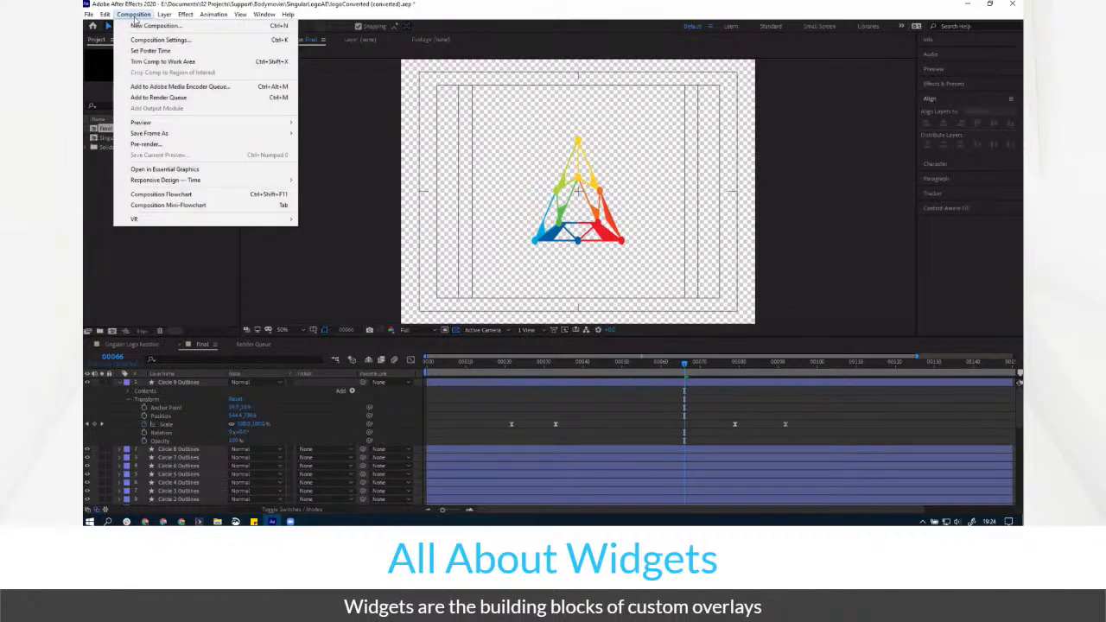
pyautogui.click(145, 40)
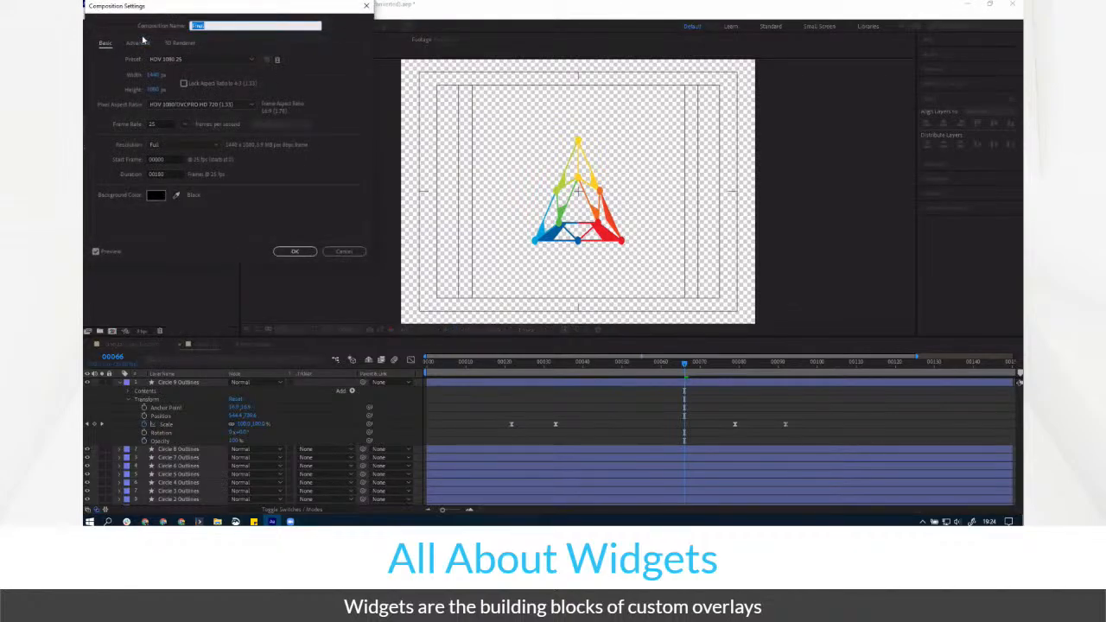
pyautogui.click(344, 251)
pyautogui.click(971, 5)
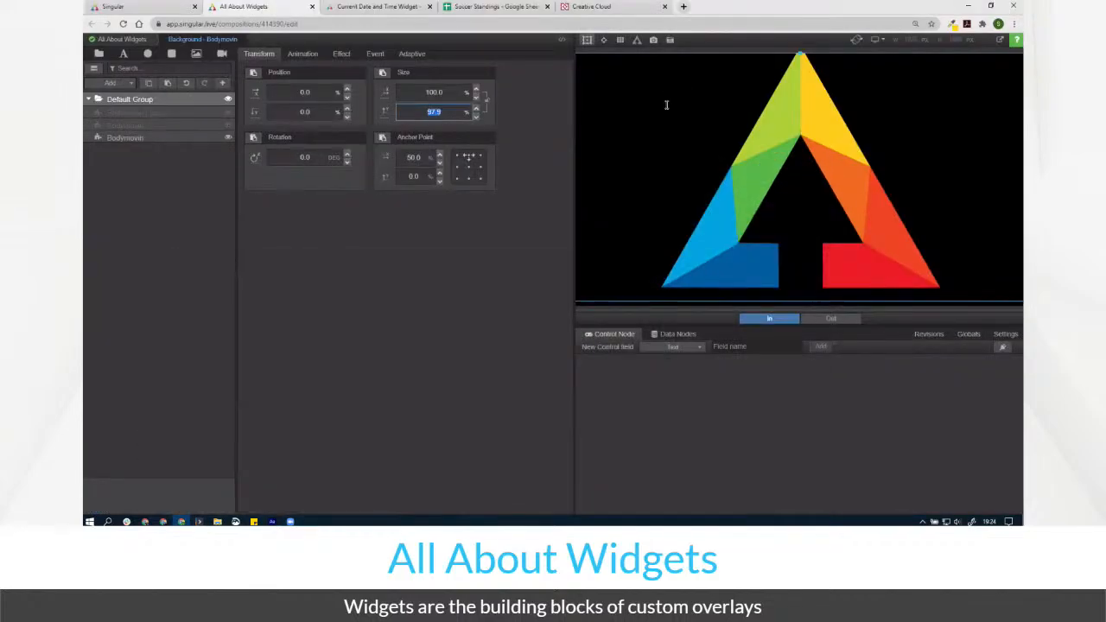
# Resize the Bodymovin widget to 53.5% wide and 88.4% high, and set its vertical position to 0%
pyautogui.click(179, 135)
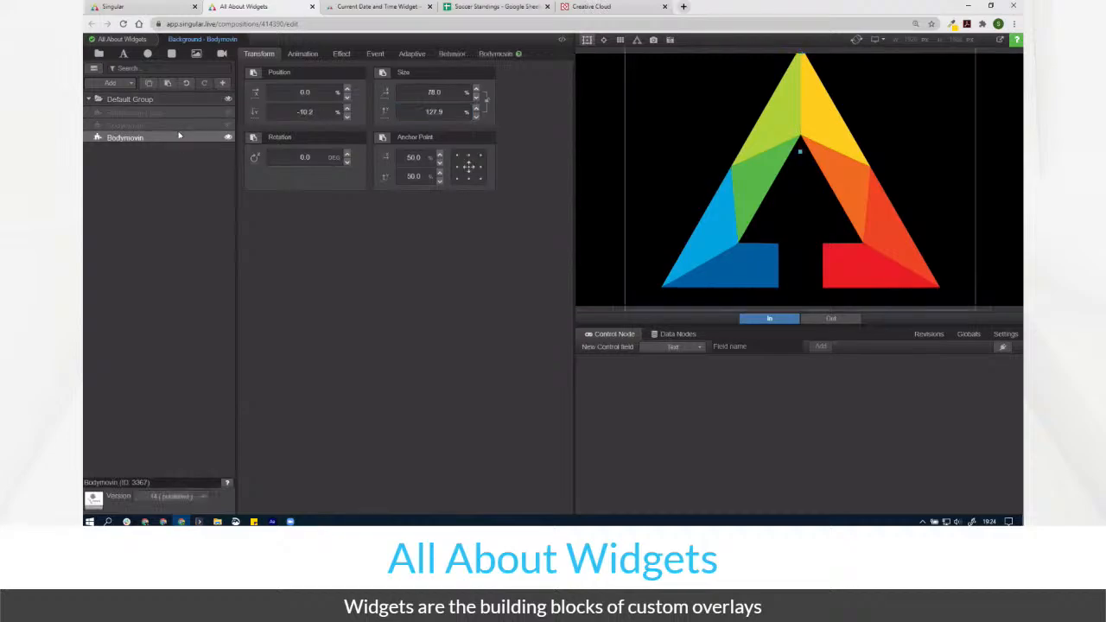
pyautogui.moveTo(447, 113); pyautogui.dragTo(349, 124)
pyautogui.moveTo(453, 115); pyautogui.dragTo(231, 118)
pyautogui.click(290, 119)
pyautogui.write('0')
pyautogui.press('Return')
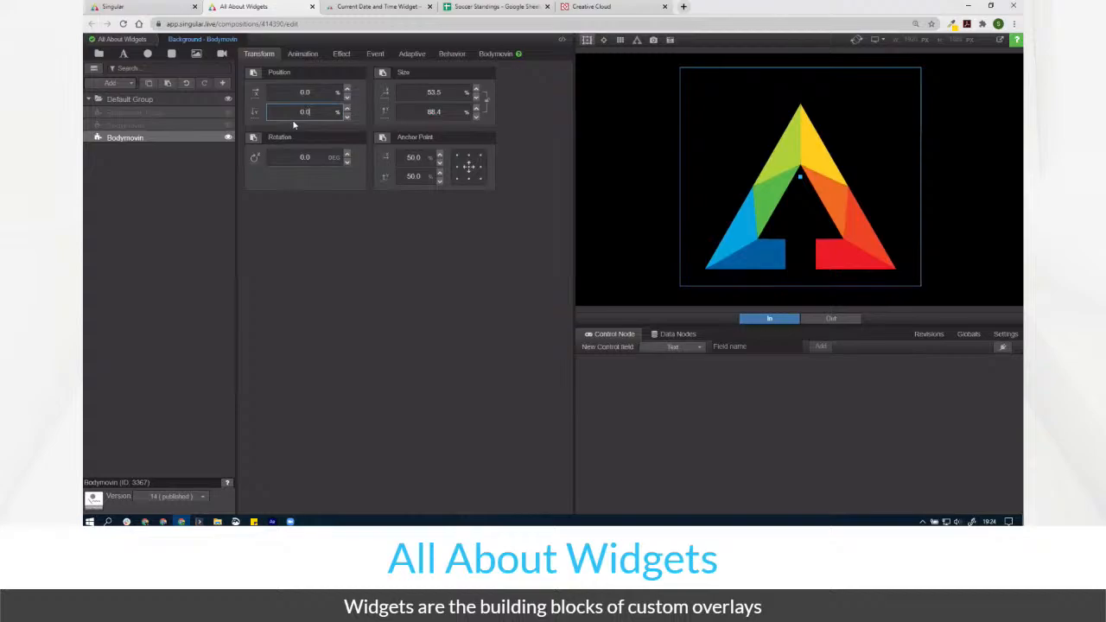
# Adjust the Bodymovin widget's size to 41.6% wide and 76.7% high
pyautogui.moveTo(439, 112); pyautogui.dragTo(362, 112)
pyautogui.moveTo(447, 93); pyautogui.dragTo(316, 113)
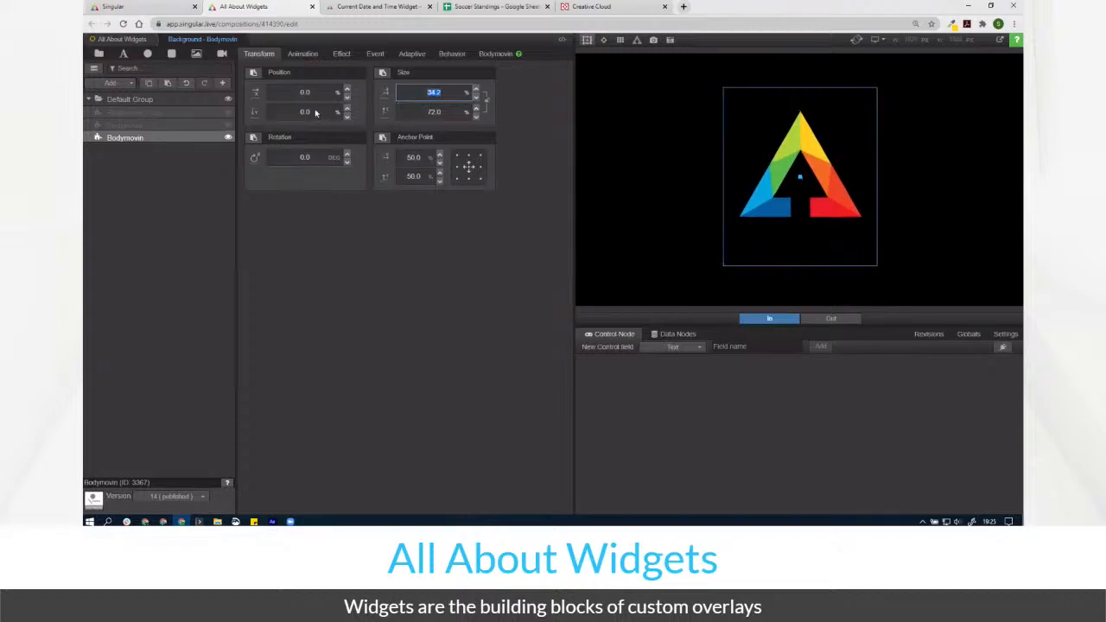
pyautogui.moveTo(438, 114); pyautogui.dragTo(477, 104)
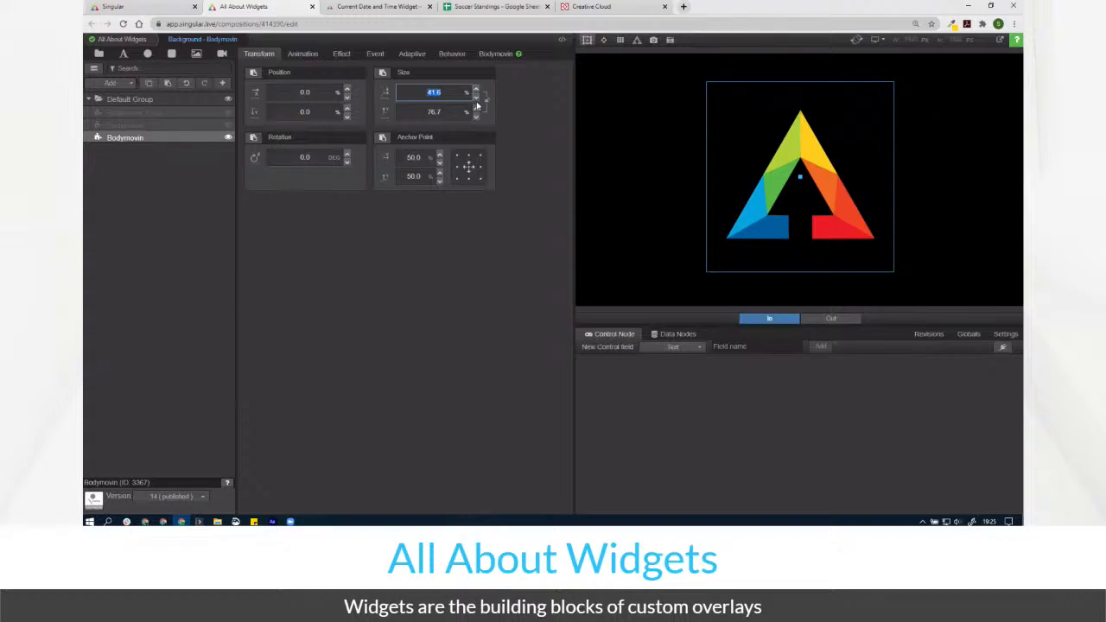
# Open the Composition Navigator and collapse the nested subcompositions
pyautogui.click(469, 375)
pyautogui.press('space')
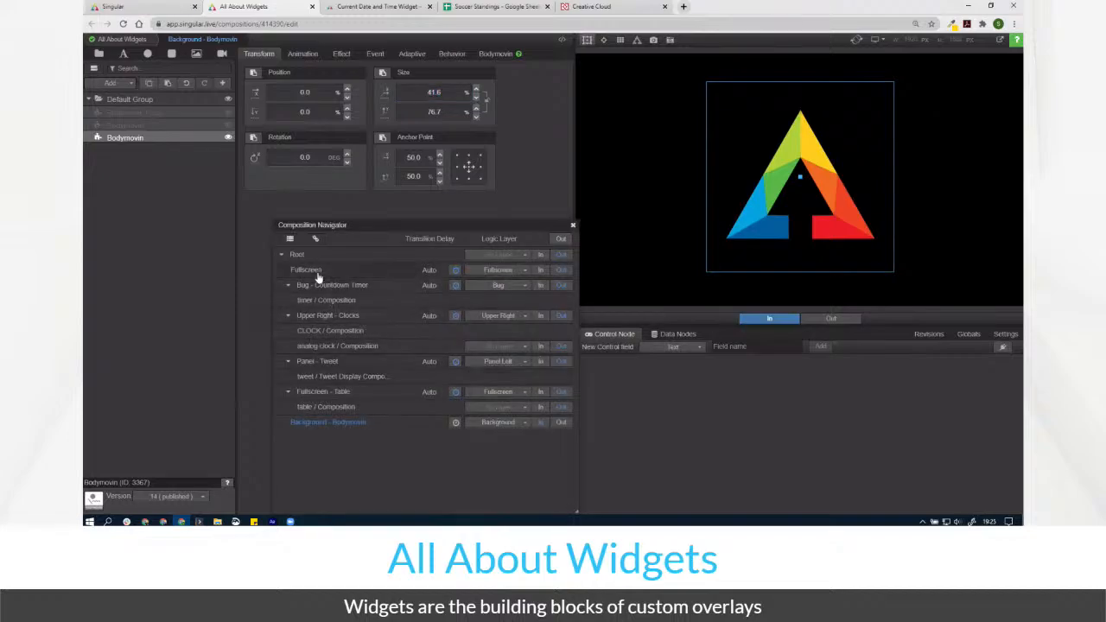
pyautogui.click(291, 239)
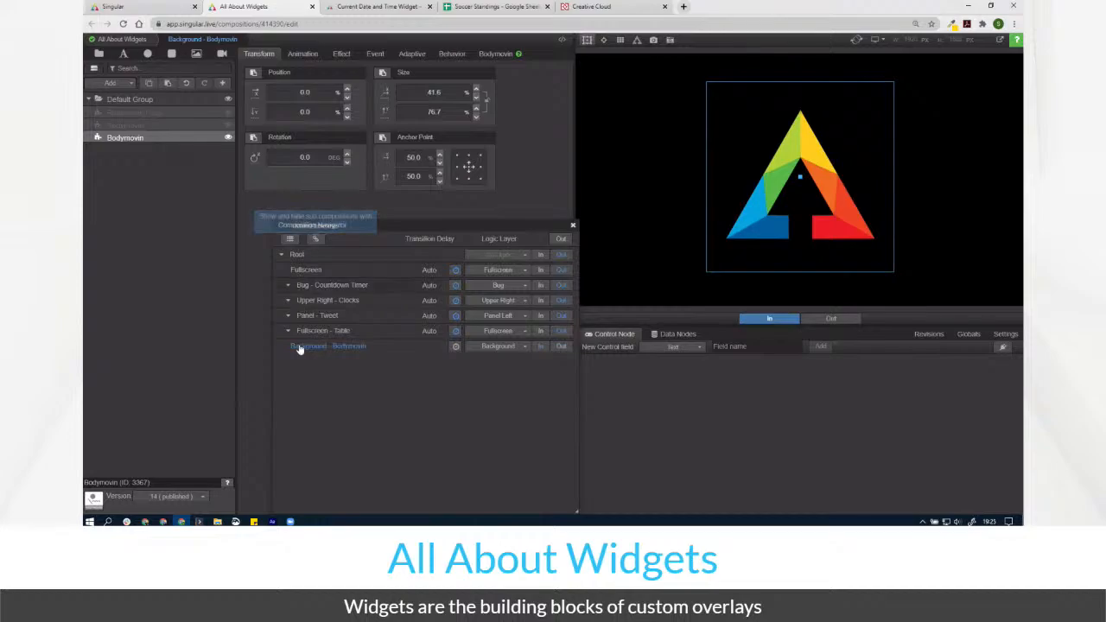